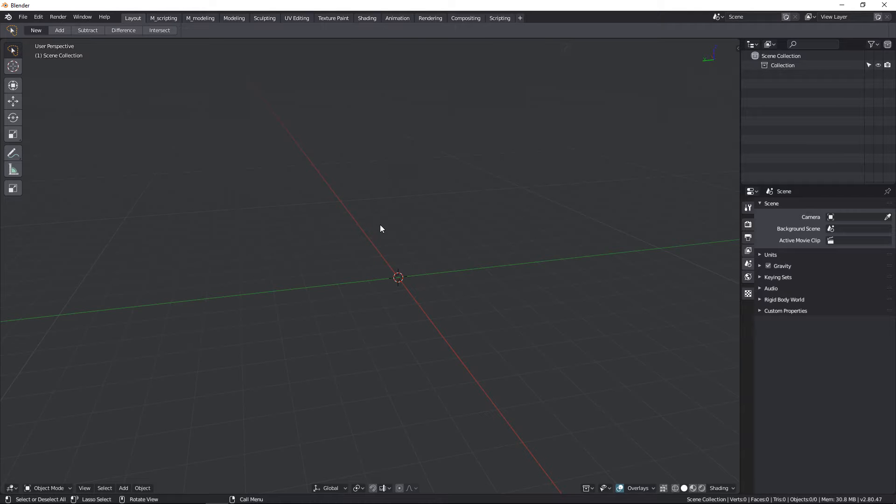
- Add a cube of size 2 at location (0, 0, 0) by running bpy.ops.mesh.primitive_cube_add in the Python console, then return to the Layout workspace
click(160, 18)
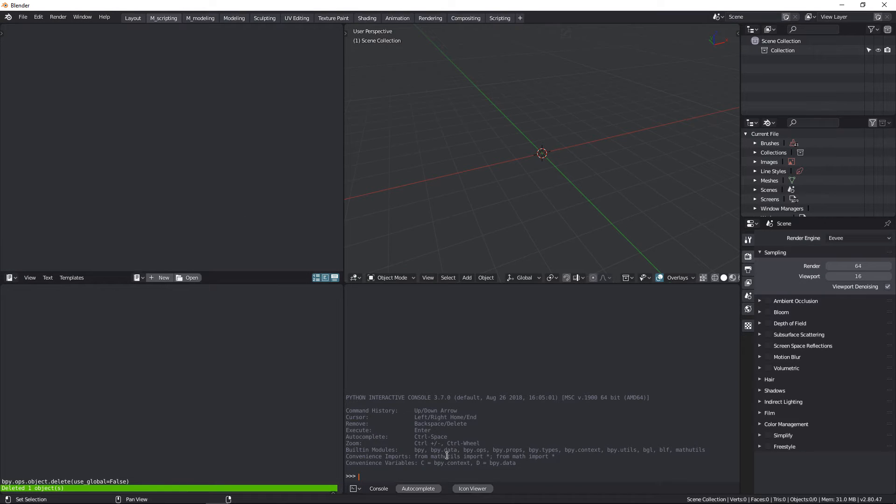
text(bpy.ops.mesh.primitive_cube_add(size=2, view_align=False, enter_editmode=False, location=(0, 0, 0)))
key(Return)
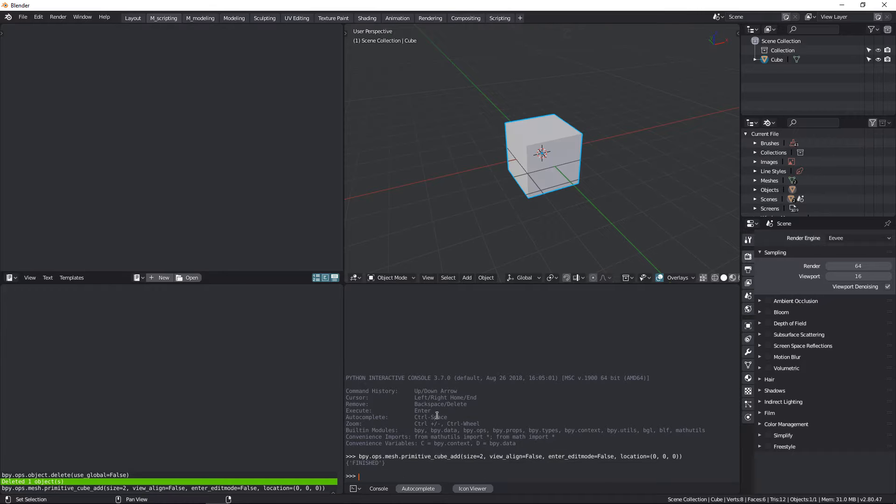
click(133, 18)
middle_drag(349, 227, 468, 267)
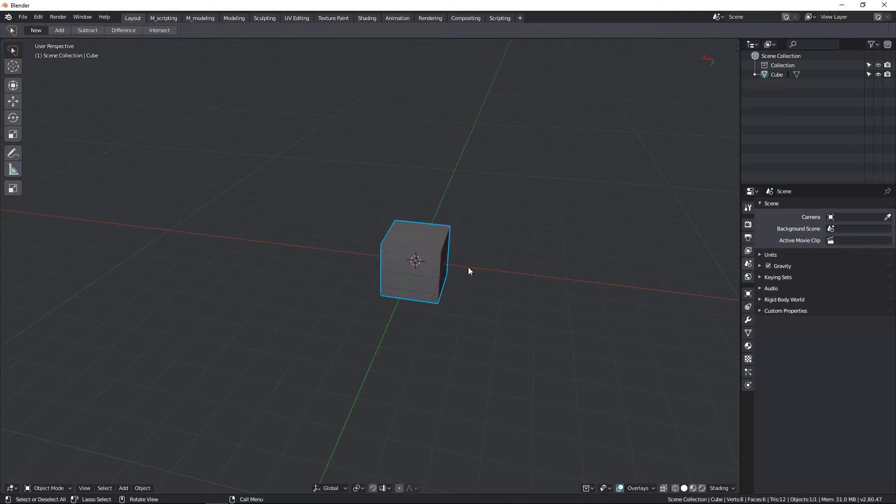
- In front view, move the cube up 1 m along the Z axis so its base rests on the ground line
key(KP_1)
scroll(363, 259, up, 5)
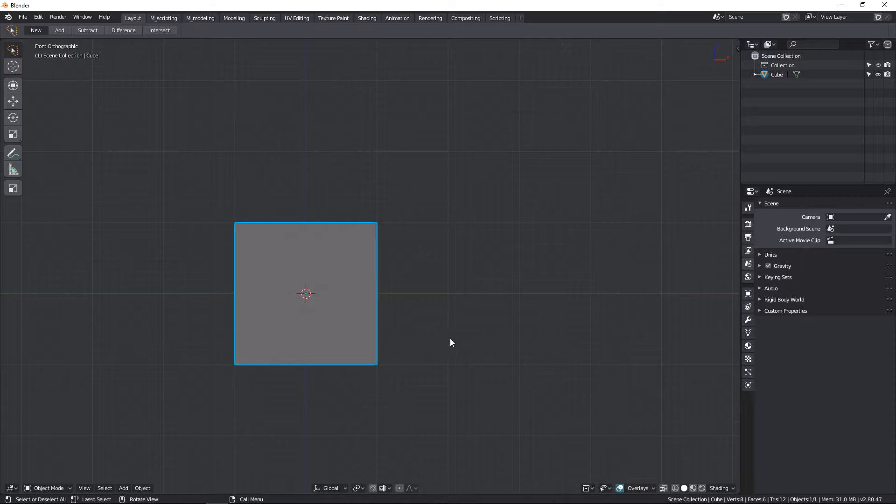
key(z)
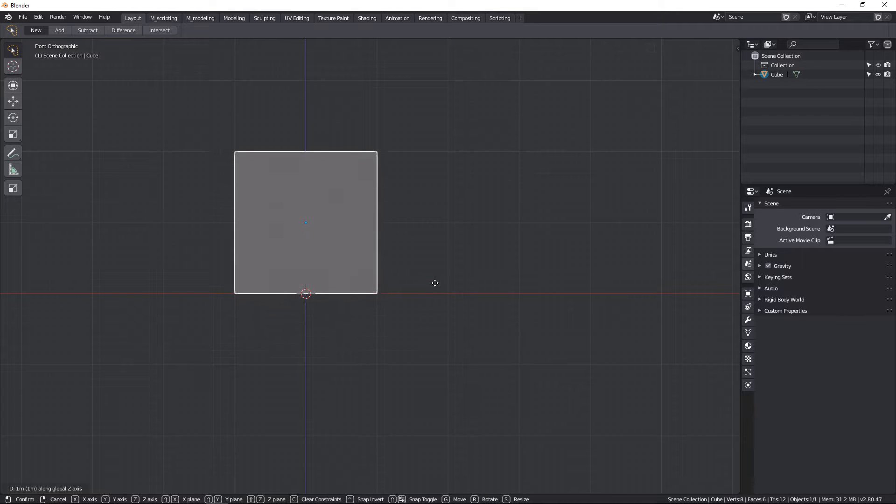
click(436, 282)
- Turn on X-ray display, select the cube's bottom face in face select mode, and return to Object Mode
scroll(335, 324, up, 3)
key(ctrl+Tab)
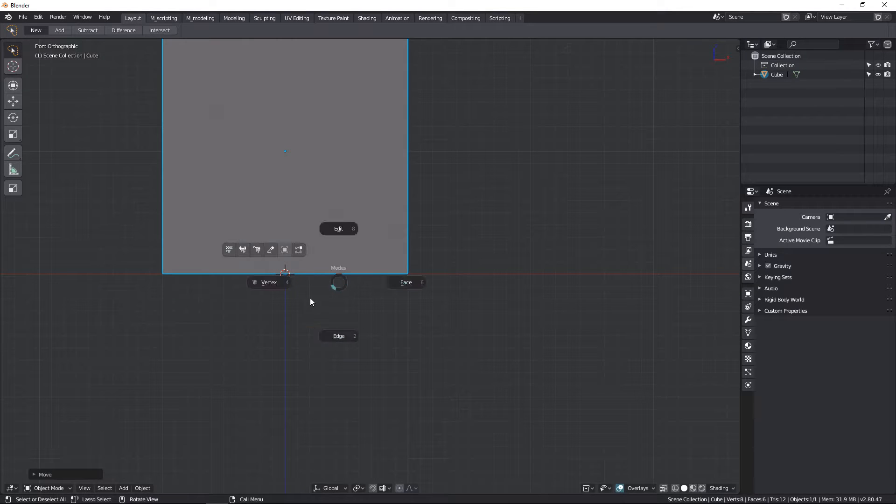
click(405, 289)
key(alt+z)
click(283, 273)
shift+middle_drag(354, 302, 412, 346)
key(Tab)
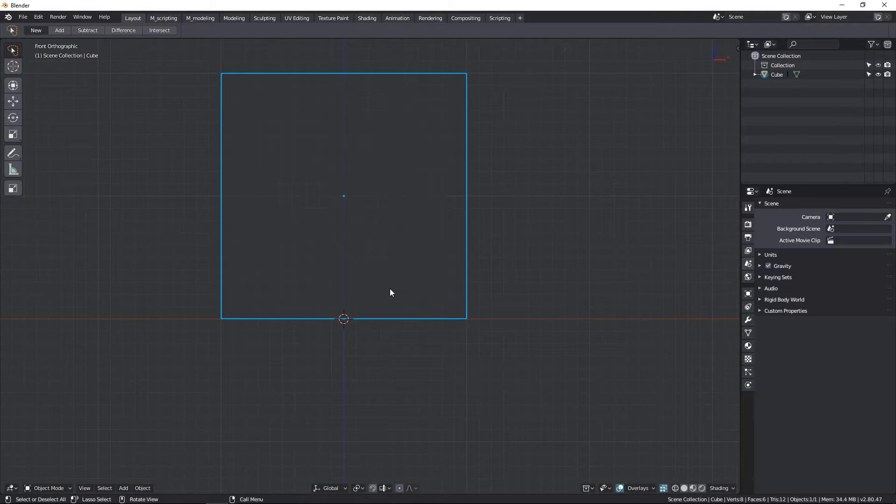
- Set the cube's origin to the 3D cursor at the centre of its base
right_click(390, 288)
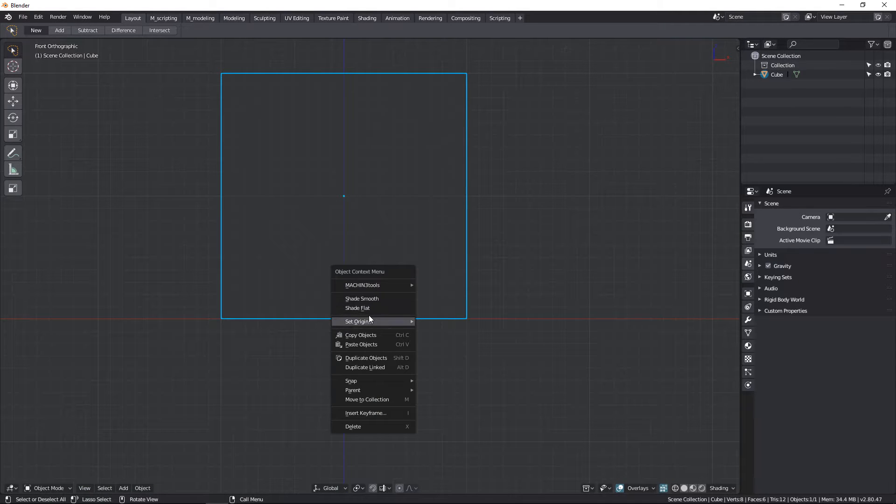
mouse_move(368, 322)
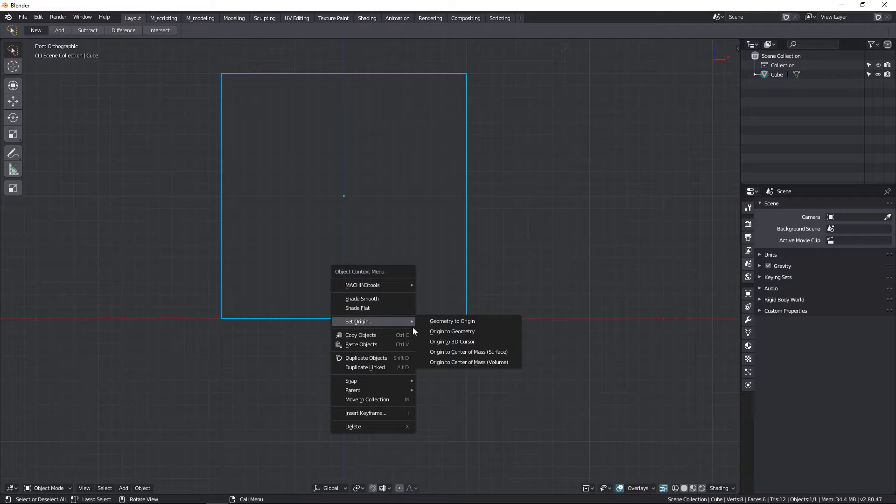
click(461, 342)
scroll(492, 213, down, 3)
shift+middle_drag(494, 229, 461, 278)
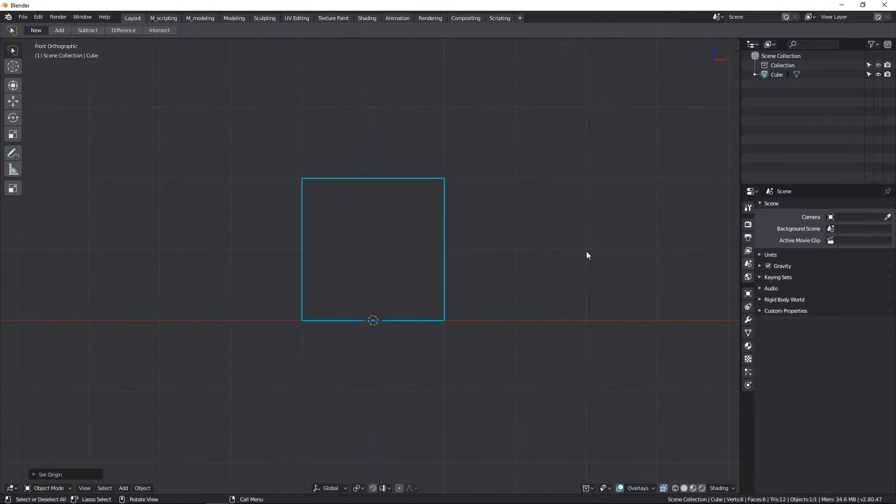
- Enable Screencast Keys with a font size of 20 and hide the sidebar
key(n)
click(734, 157)
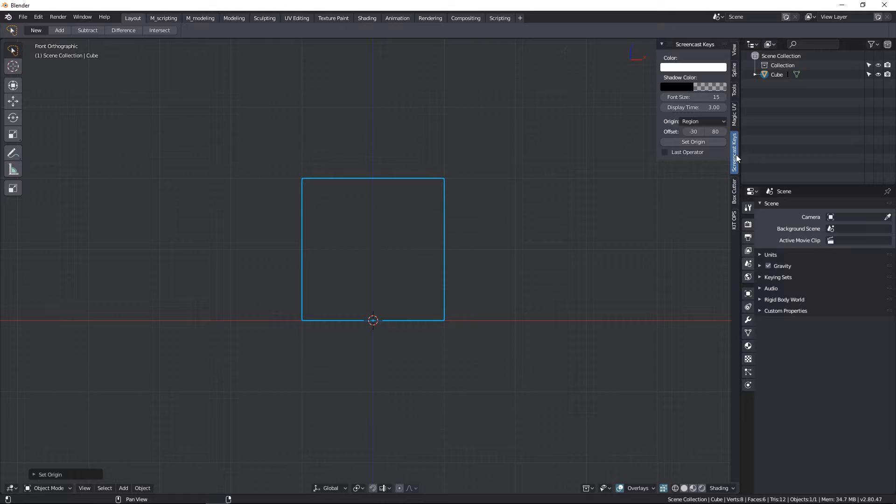
click(670, 44)
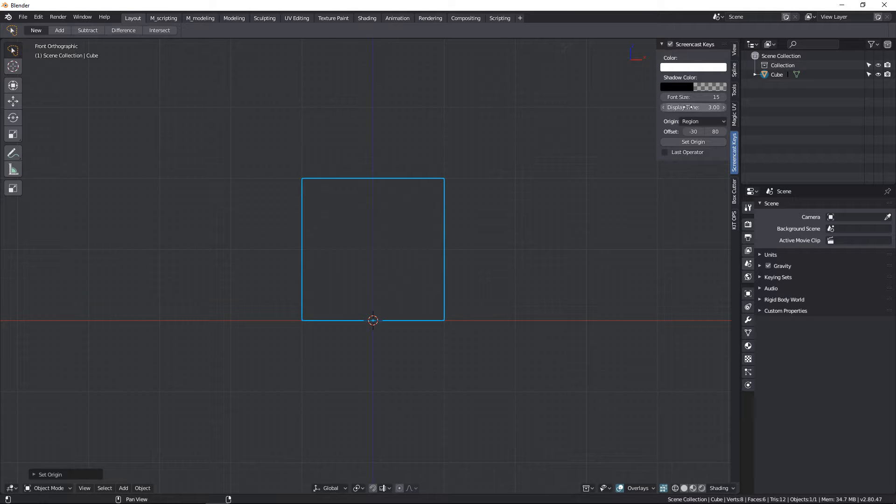
click(701, 96)
text(20)
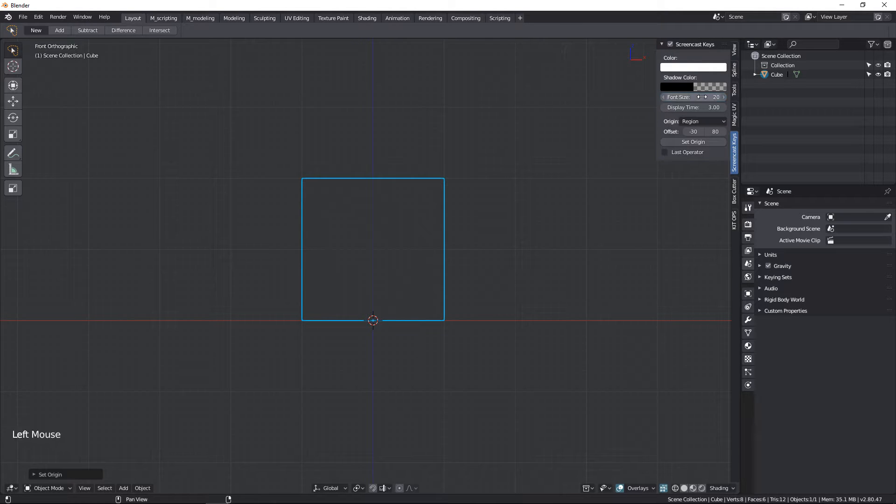
key(Return)
key(n)
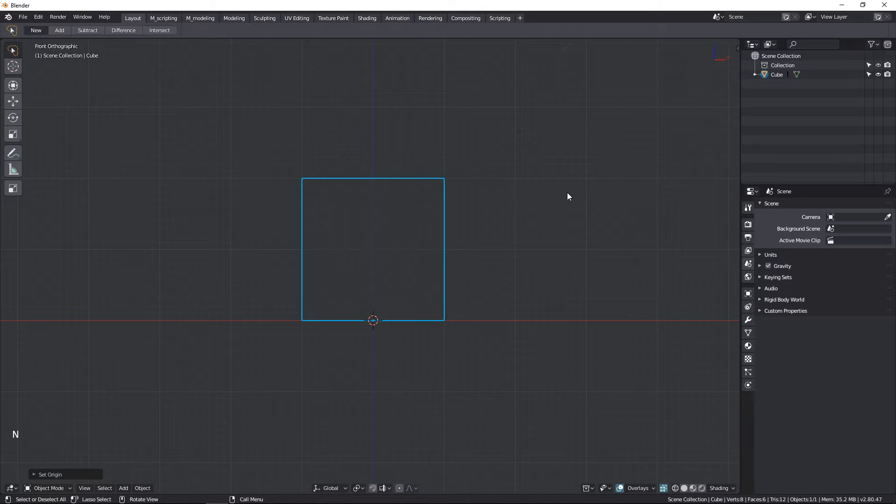
key(n)
click(734, 54)
key(n)
- Switch to solid display and scale the cube on X and Y only, down to a thin post about one eighth of its width
key(shift+z)
scroll(501, 285, down, 1)
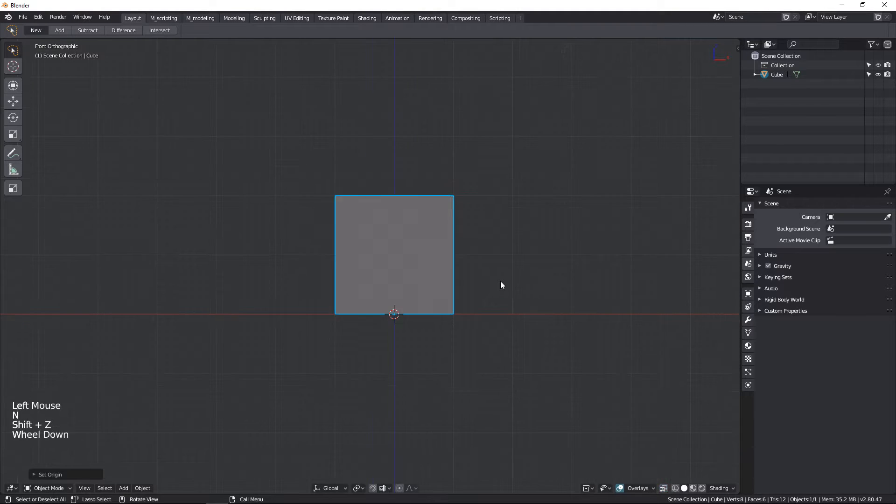
key(s)
key(shift+z)
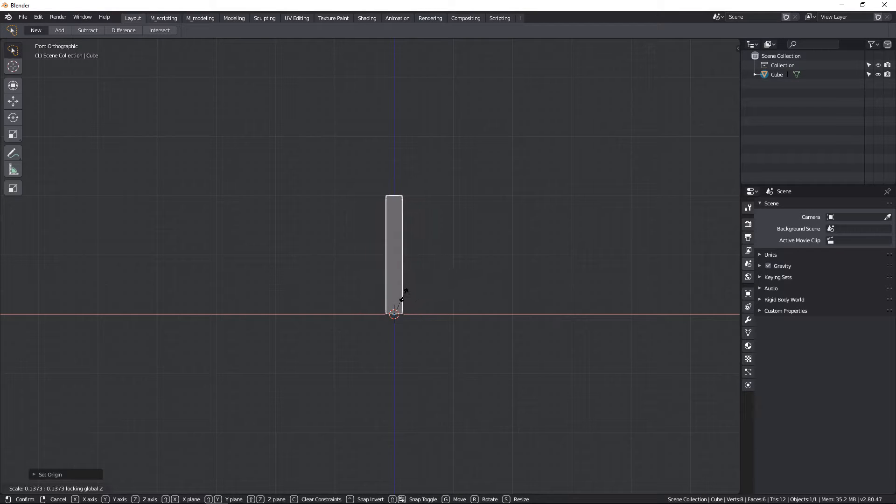
click(405, 297)
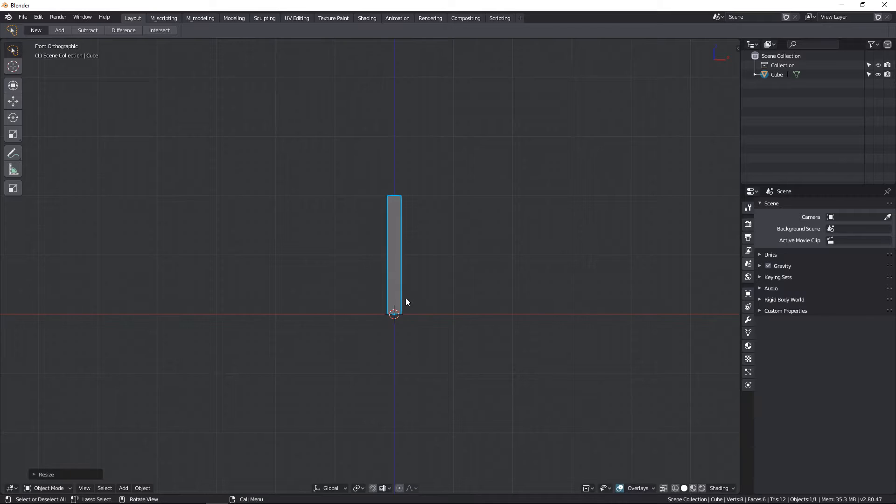
- In Edit Mode with X-ray on, raise the post's top face about 0.16 m along Z, and return to Object Mode
scroll(415, 127, up, 4)
scroll(381, 132, down, 2)
shift+middle_drag(382, 133, 410, 216)
scroll(410, 224, down, 3)
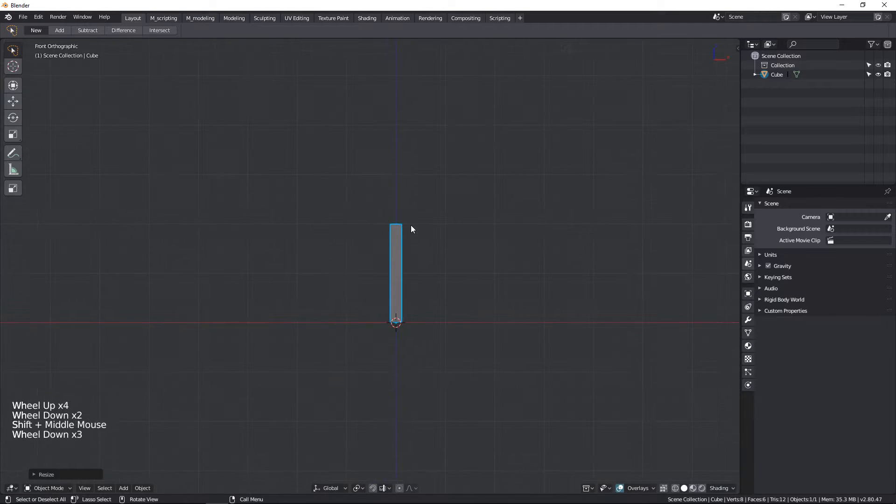
scroll(386, 234, up, 2)
scroll(386, 235, up, 2)
key(Tab)
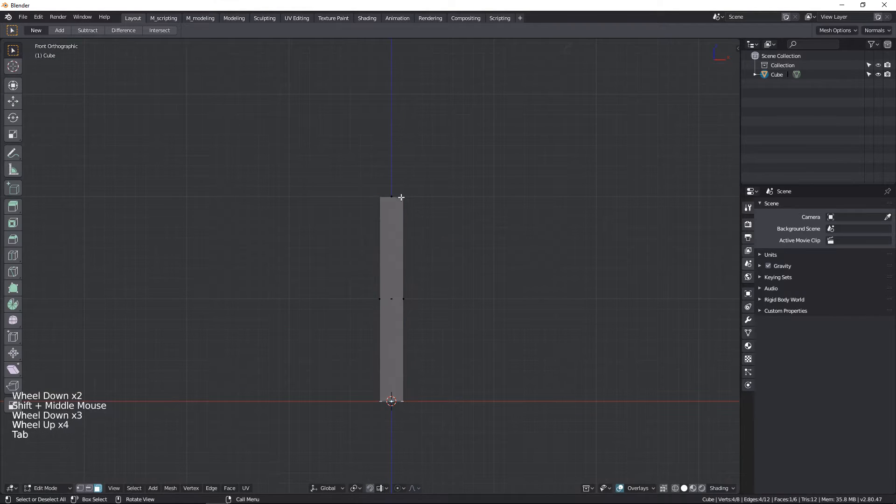
key(shift+z)
click(389, 196)
key(g)
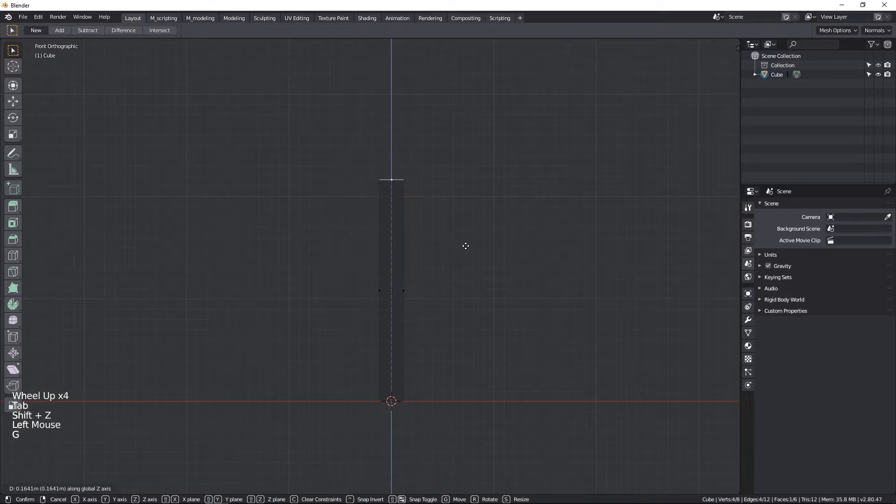
click(464, 246)
scroll(464, 247, down, 4)
key(Tab)
shift+middle_drag(480, 262, 463, 257)
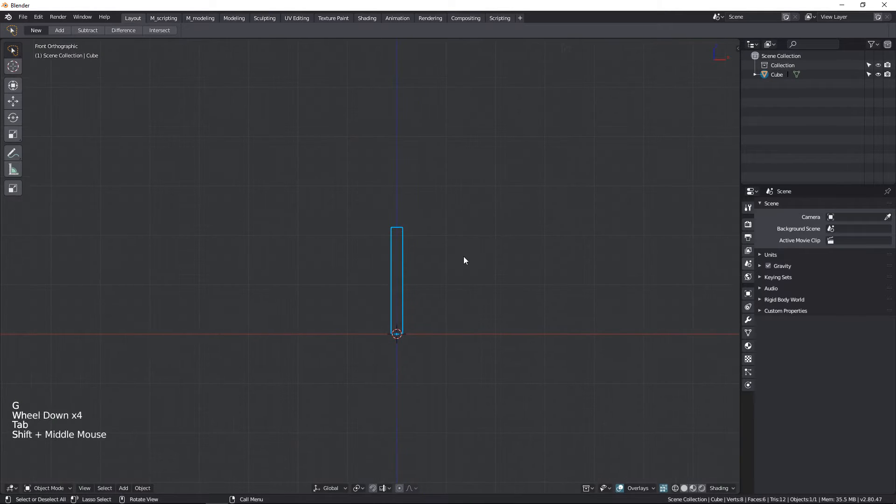
- Taper the post by scaling its bottom face down slightly on X and Y with Z locked
scroll(400, 321, up, 2)
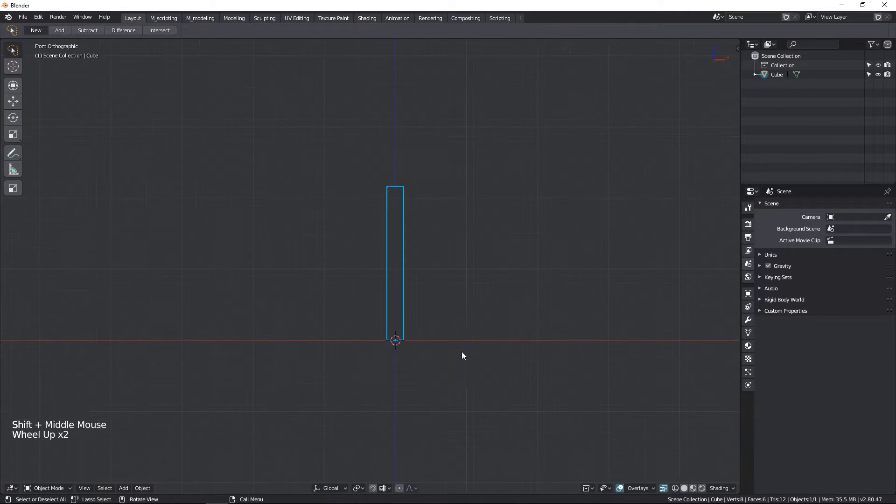
key(Tab)
click(396, 340)
key(s)
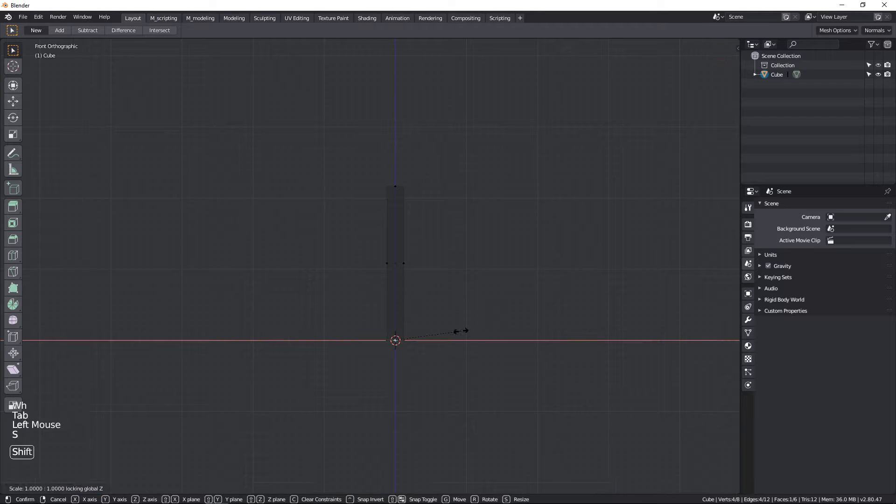
key(shift+z)
click(436, 302)
key(Tab)
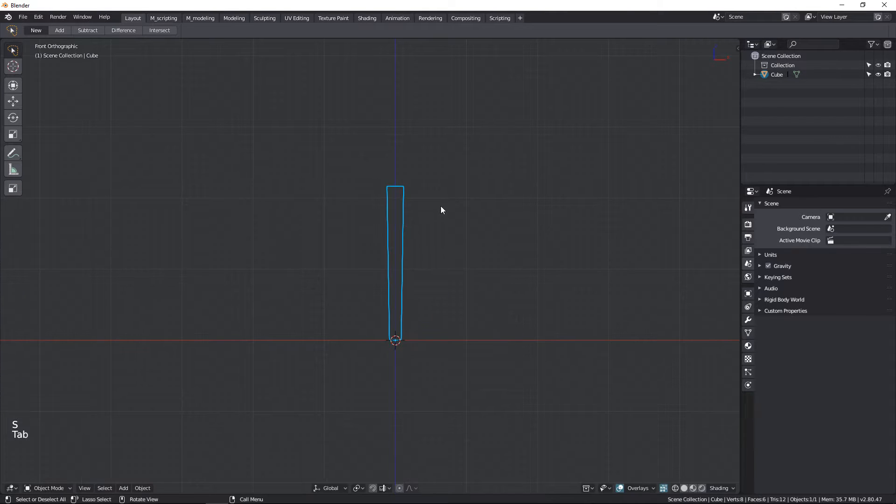
- Move the tapered post 1 m along the X axis
scroll(409, 344, down, 1)
key(g)
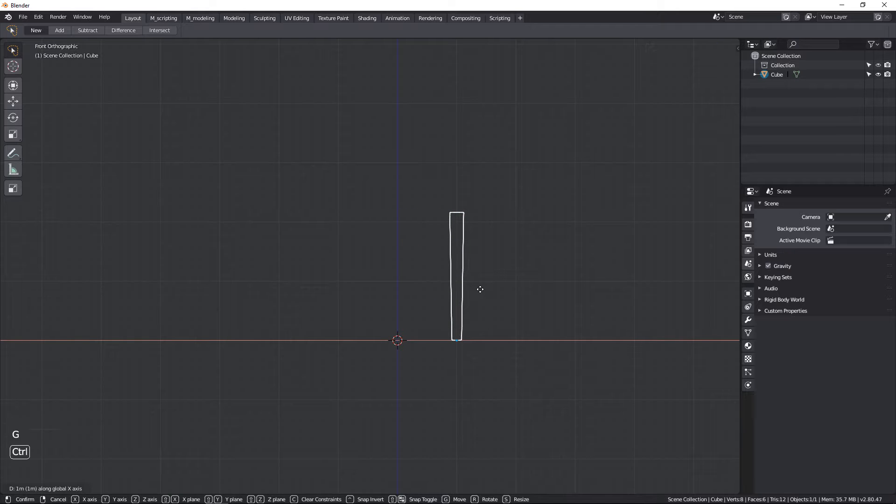
click(480, 289)
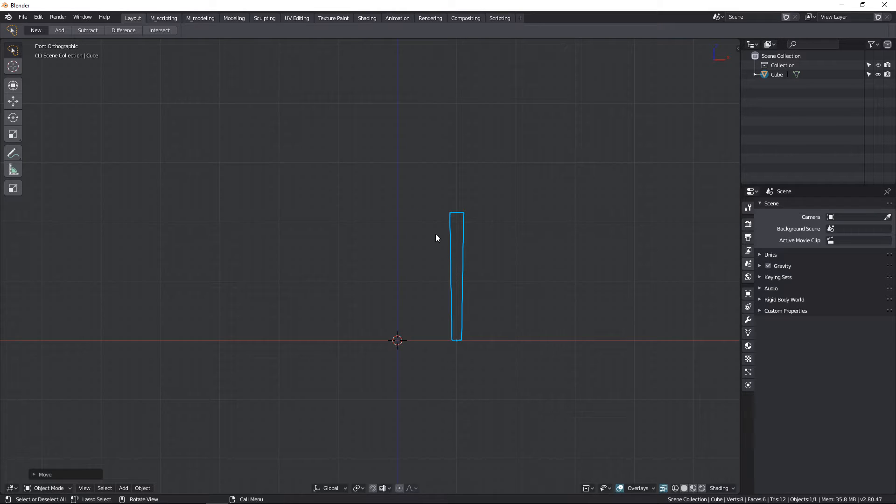
scroll(482, 262, down, 3)
middle_drag(481, 263, 383, 332)
key(KP_7)
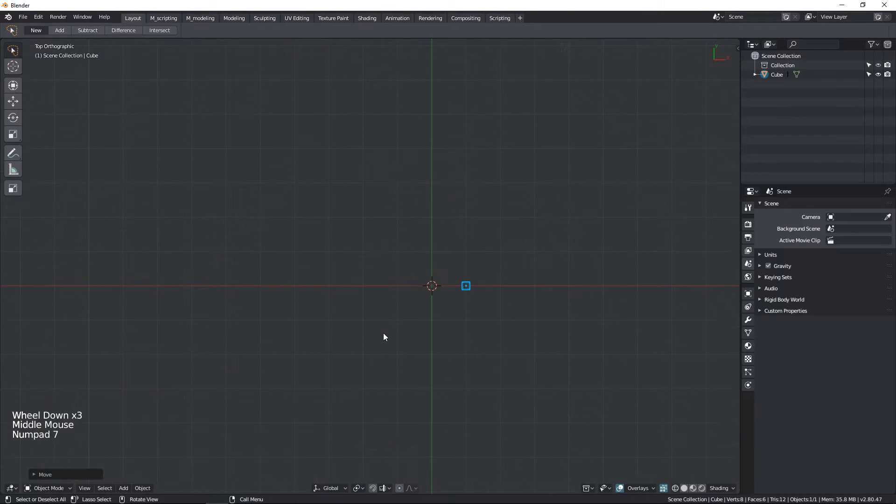
scroll(476, 326, up, 2)
key(g)
key(ctrl)
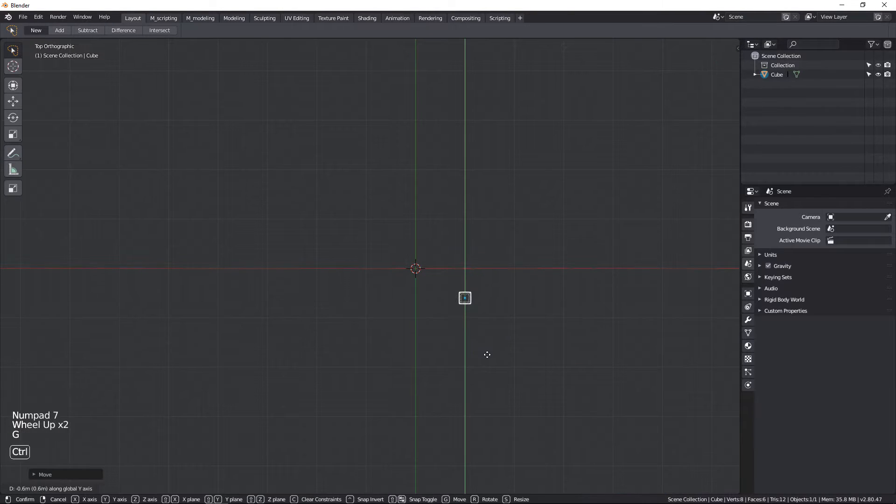
right_click(488, 369)
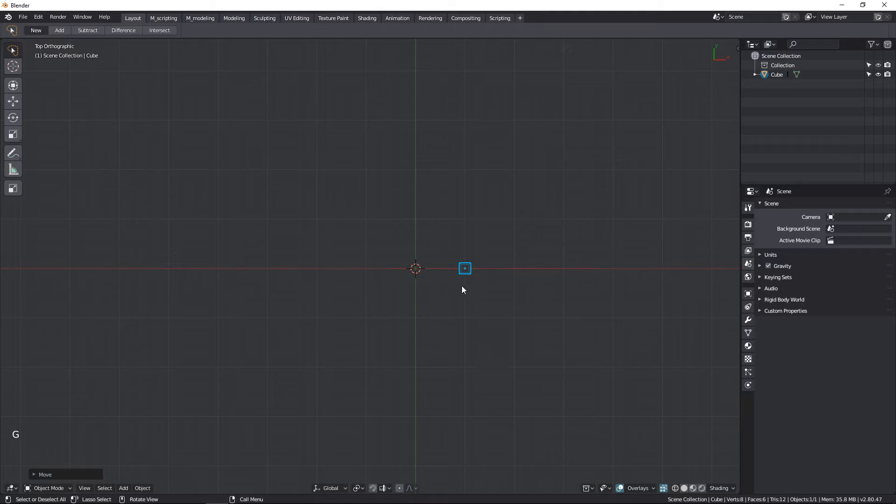
- Clear the tapered post's location to put it back at the world origin
scroll(461, 286, up, 2)
key(alt)
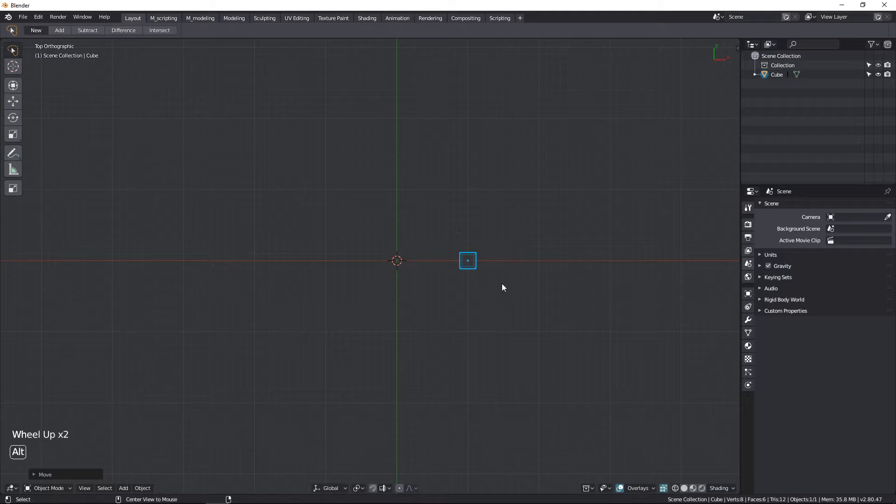
key(ctrl)
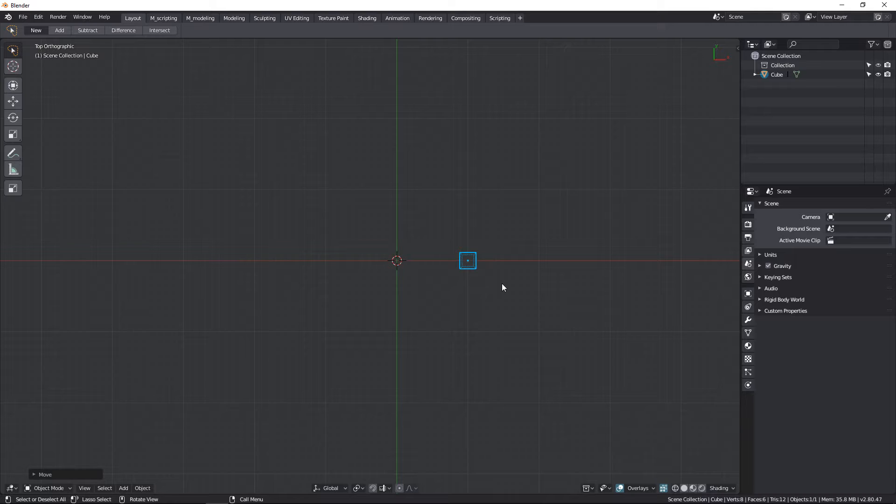
key(alt+g)
- In top view, move the tapered post 0.9 m along X and about 0.7 m in the negative Y direction
key(g)
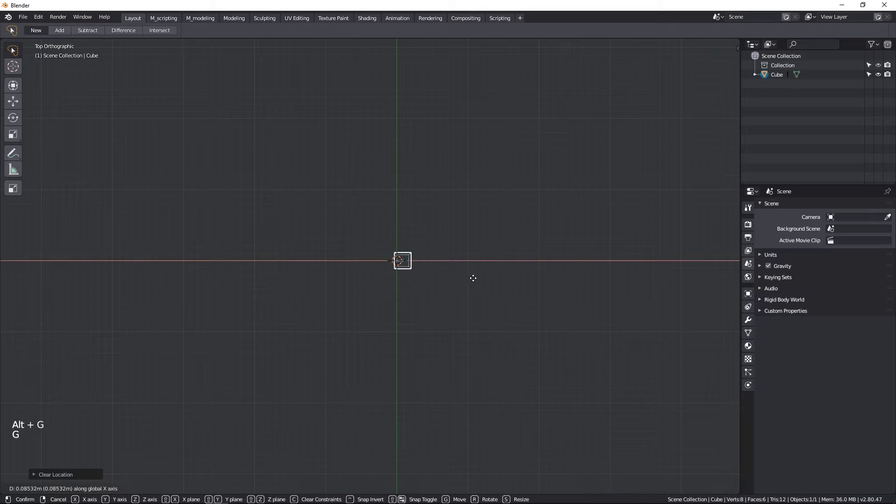
key(ctrl)
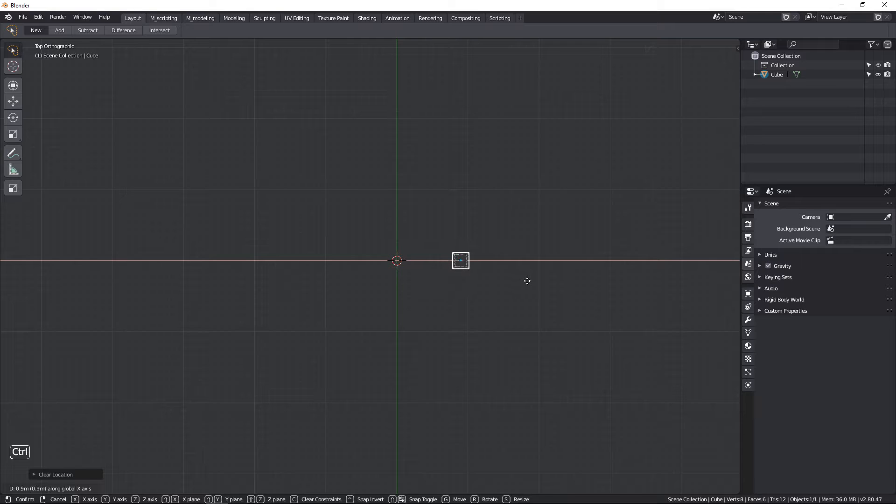
click(527, 281)
key(g)
key(y)
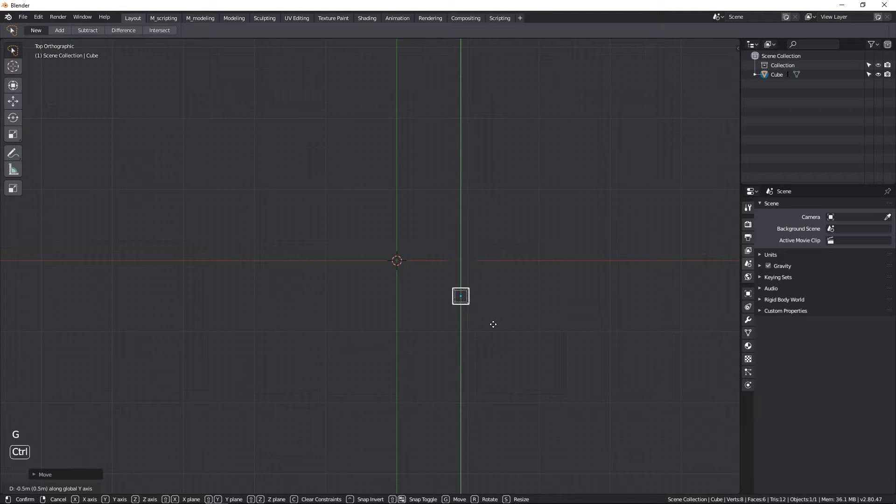
click(494, 344)
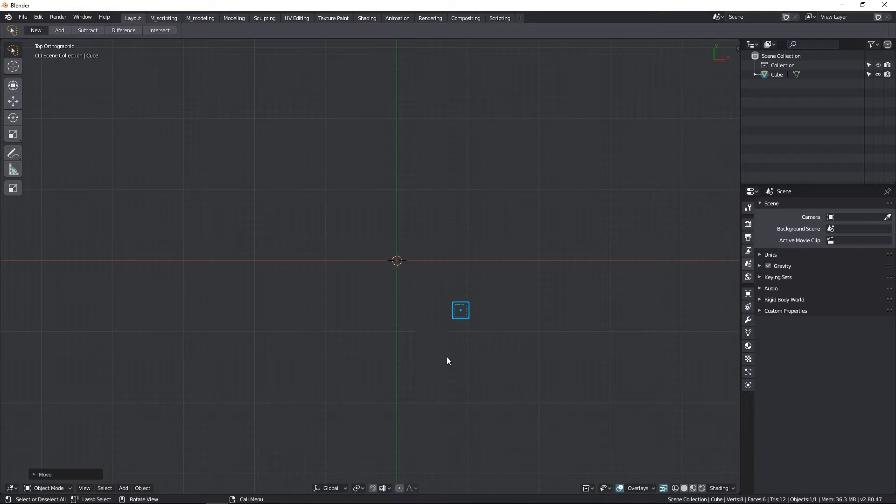
- Add a mesh circle at the world origin with 24 vertices and a 1 m radius
middle_drag(448, 360, 440, 335)
key(shift+a)
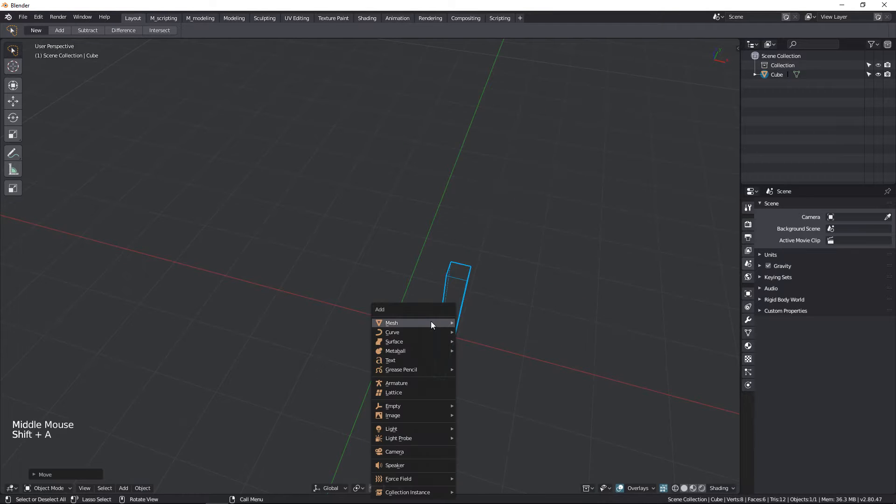
mouse_move(430, 321)
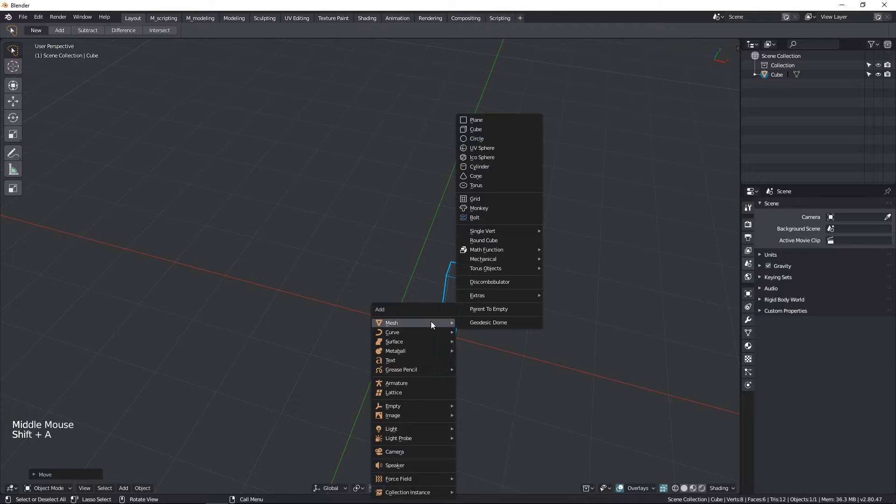
click(497, 139)
middle_drag(497, 141, 401, 379)
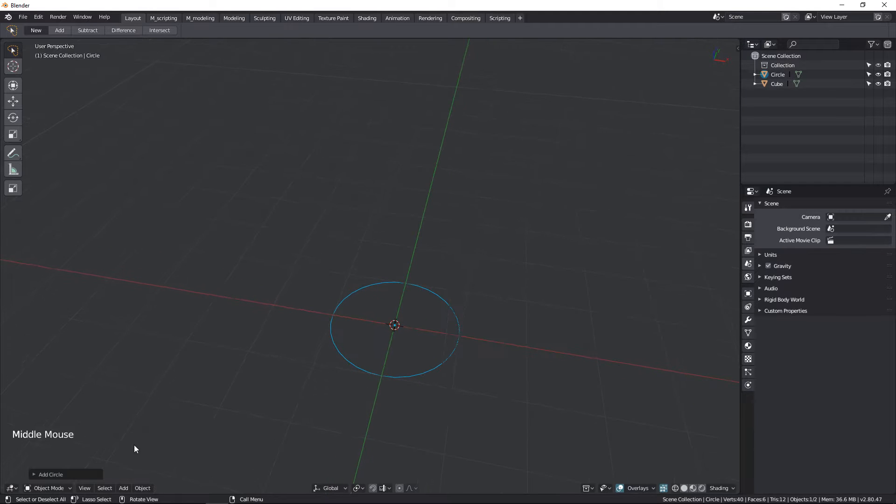
click(59, 475)
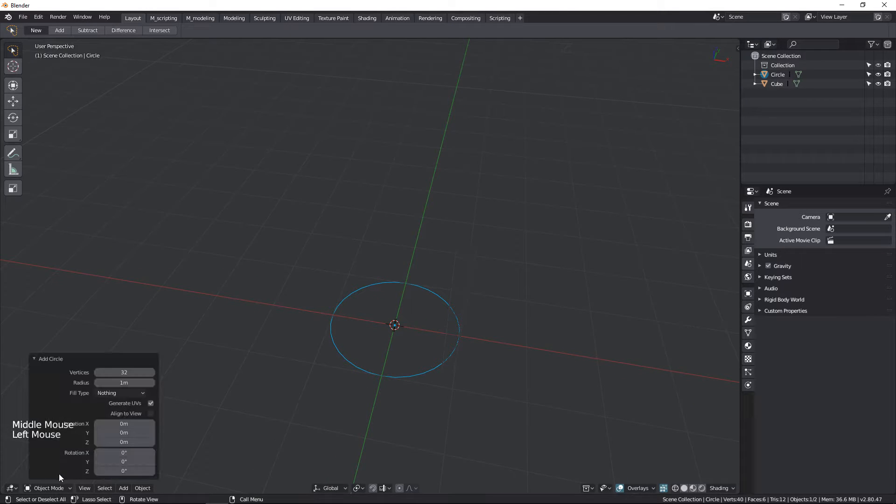
double_click(120, 372)
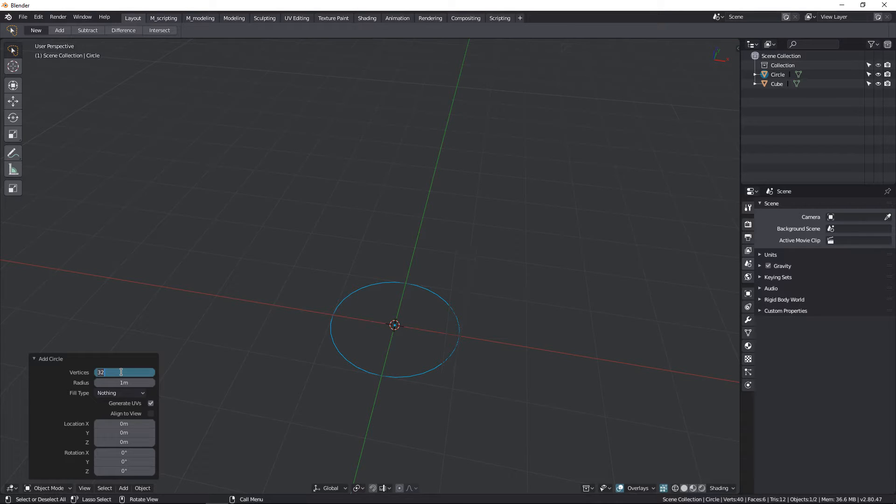
key(Return)
click(453, 266)
double_click(416, 292)
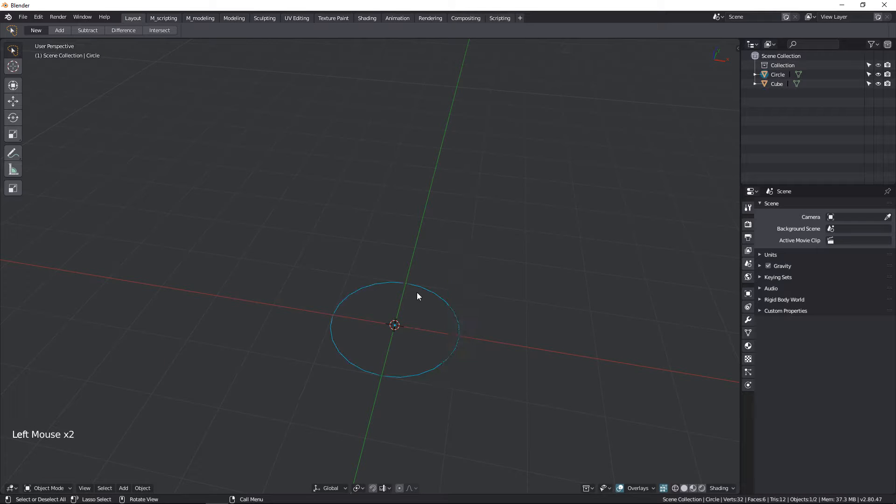
- Fill the circle with a single face and recalculate its normals
middle_drag(417, 293, 451, 297)
key(Tab)
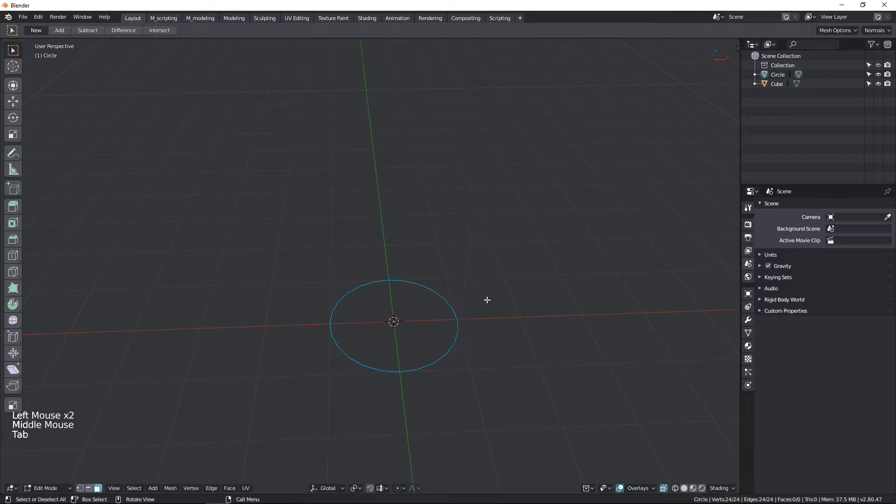
key(f)
key(Tab)
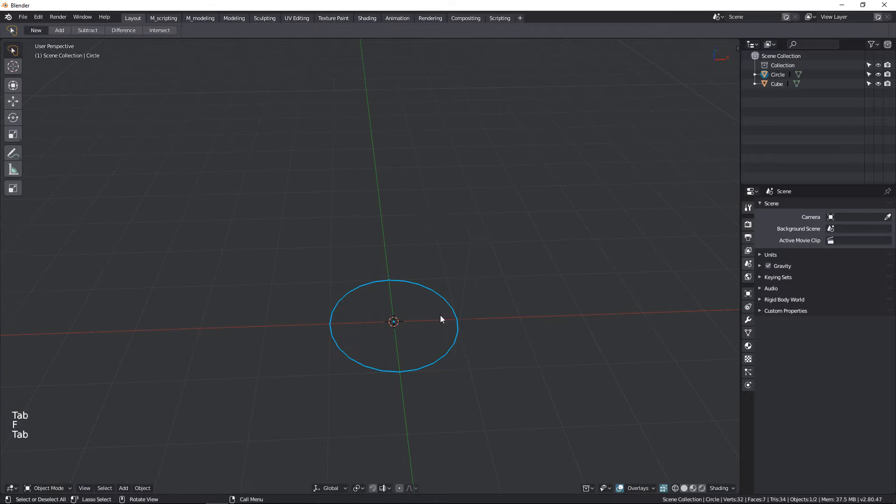
middle_drag(440, 315, 528, 355)
key(Tab)
scroll(455, 334, up, 3)
middle_drag(436, 318, 440, 312)
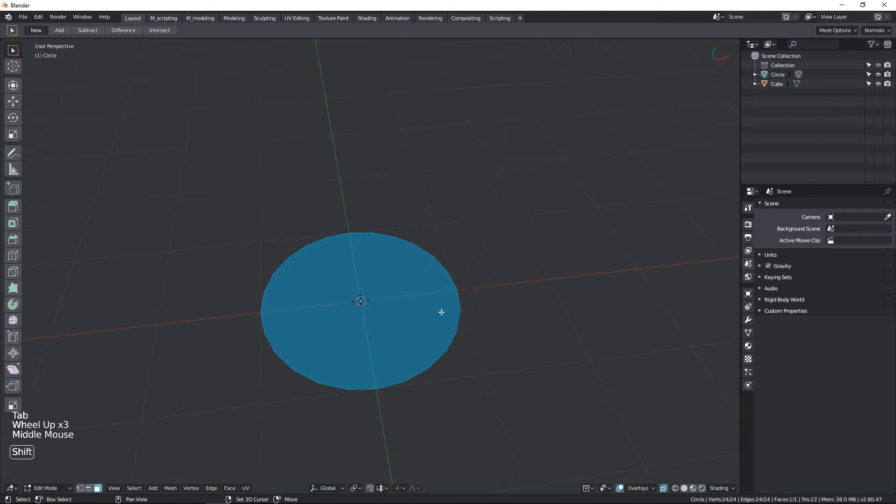
key(shift+n)
key(Tab)
middle_drag(392, 280, 404, 254)
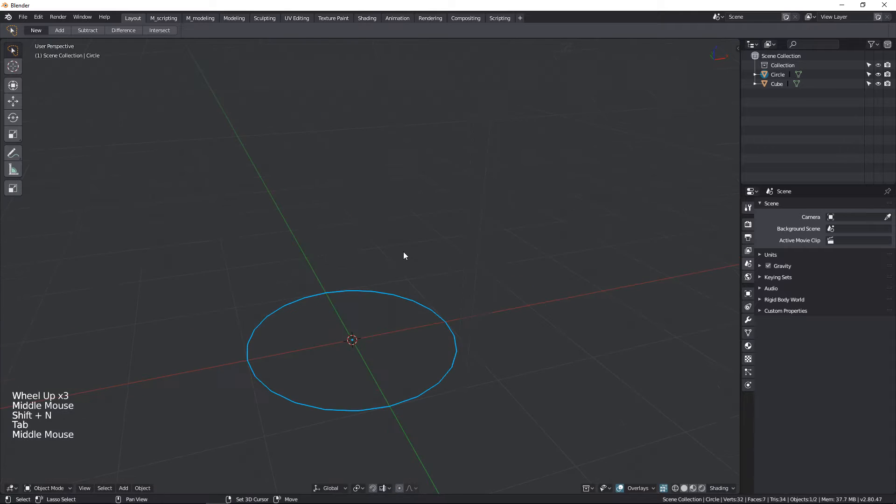
- With solid shading in front view, raise the filled circle 2.25 m along Z, just above the tapered post
key(shift+z)
scroll(403, 258, down, 2)
key(KP_1)
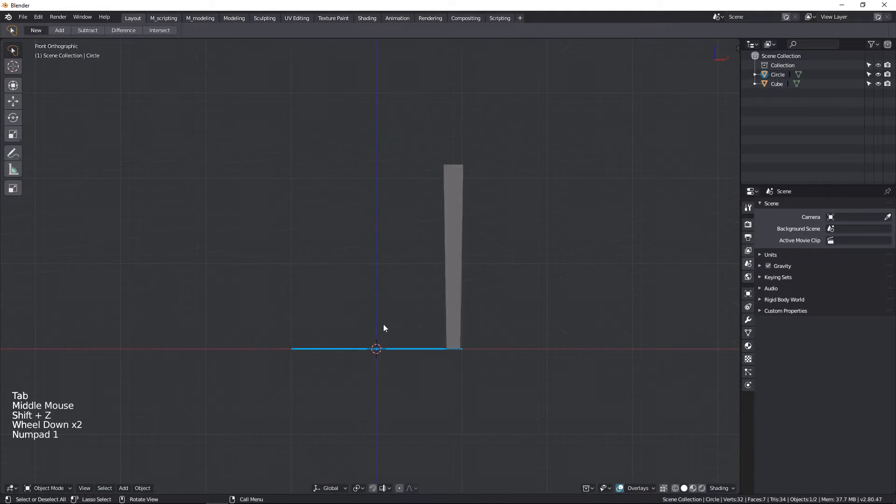
key(g)
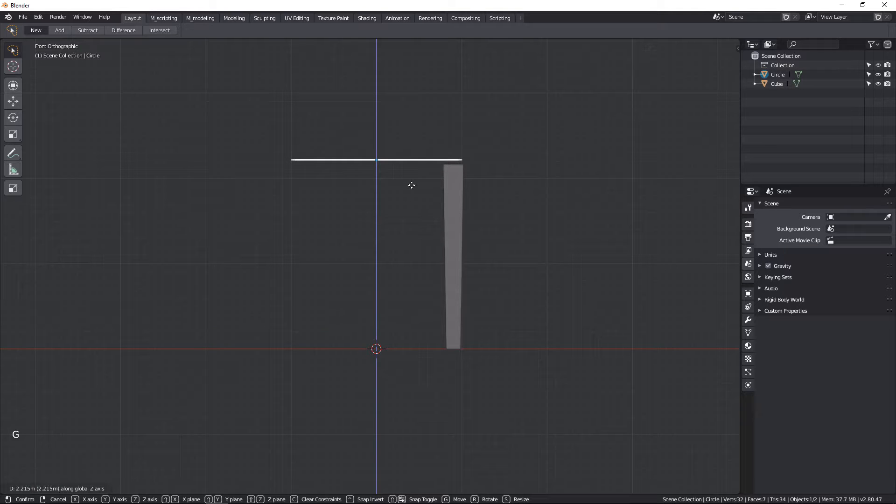
click(411, 182)
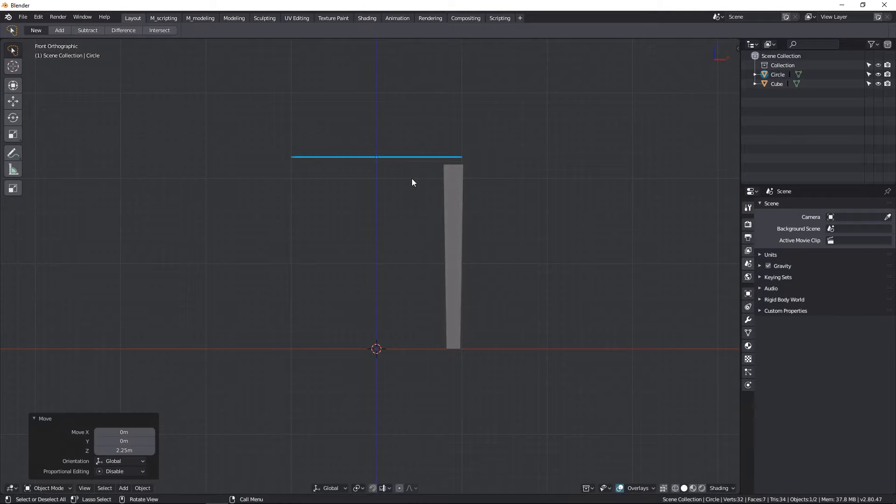
middle_drag(412, 180, 374, 227)
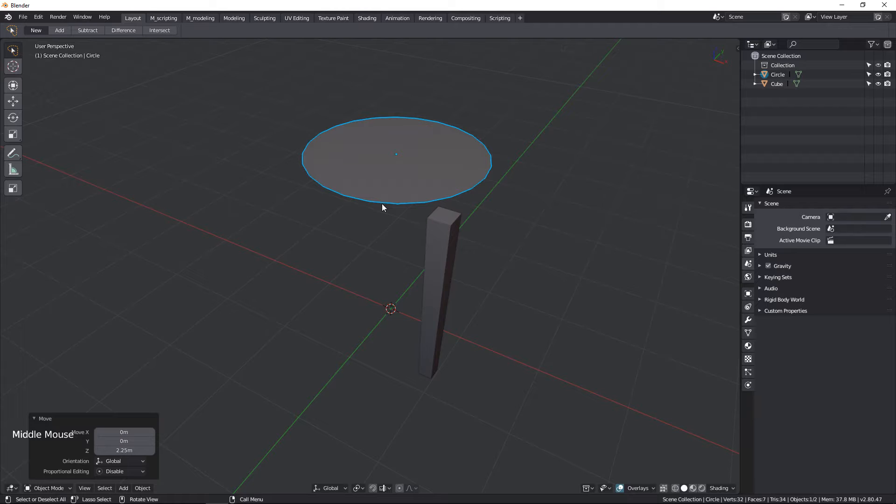
- In top view, enlarge the raised circle uniformly by about 1.41 and again by 1.05 so it extends past the post
key(KP_7)
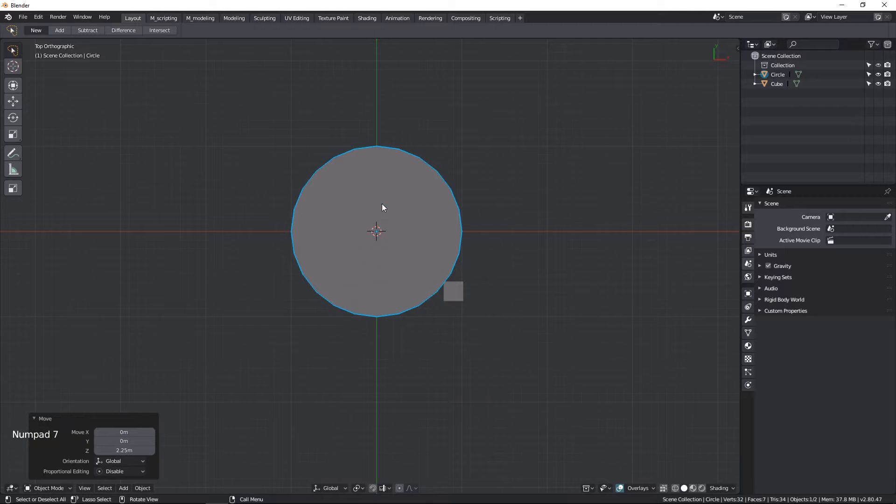
key(s)
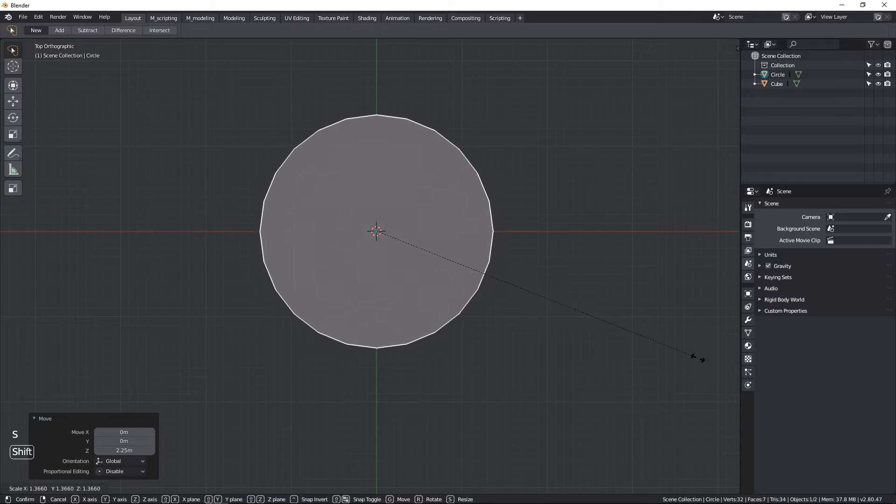
click(724, 368)
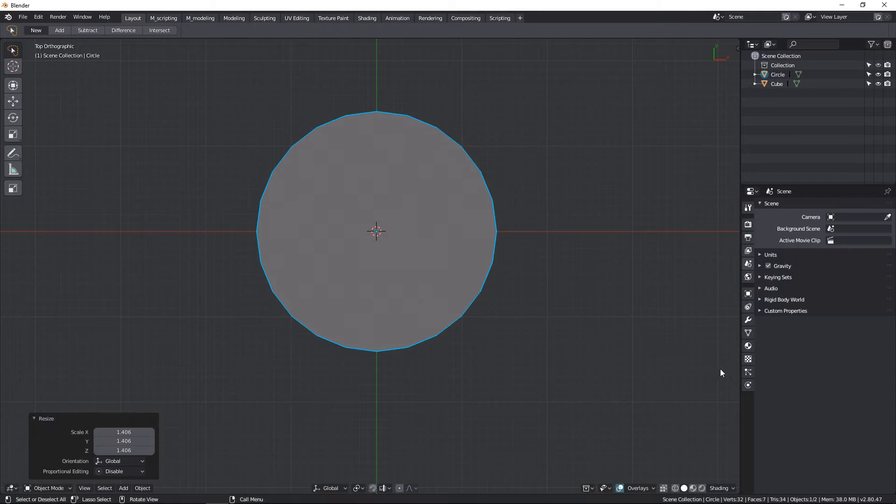
key(shift+z)
key(s)
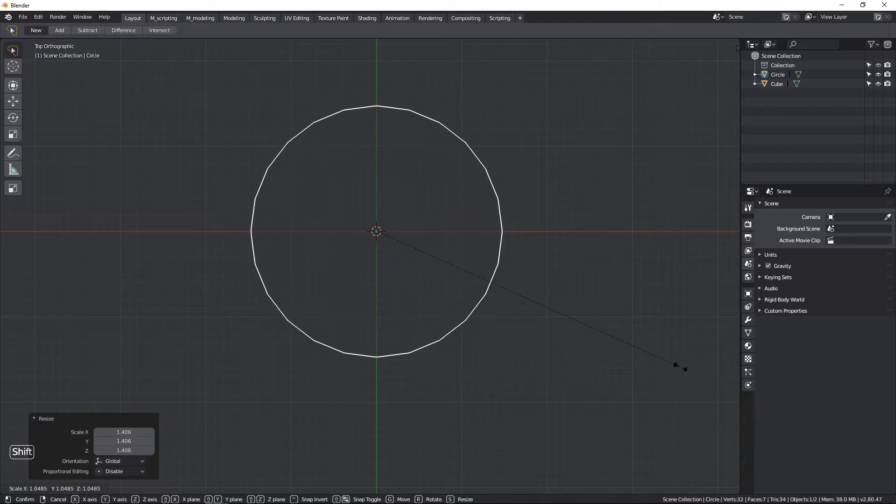
click(452, 305)
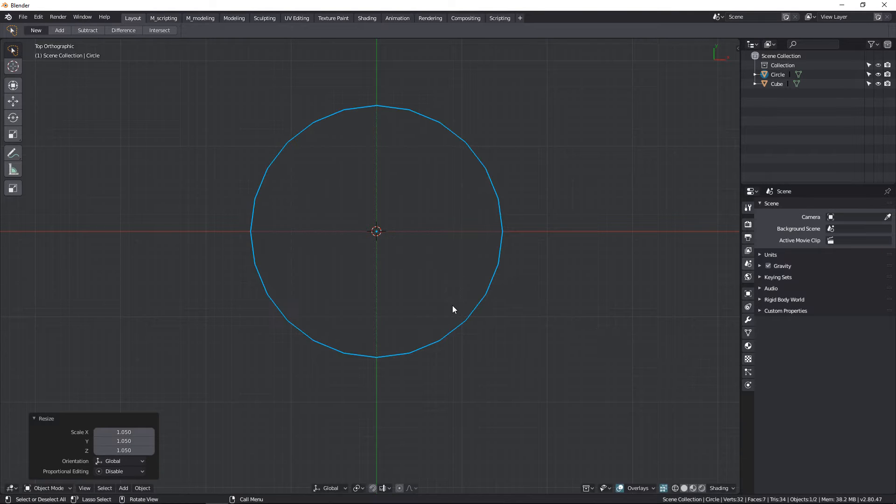
- Move the tapered post about 0.04 m in the negative X direction and switch back to solid shading
scroll(455, 301, up, 2)
click(451, 275)
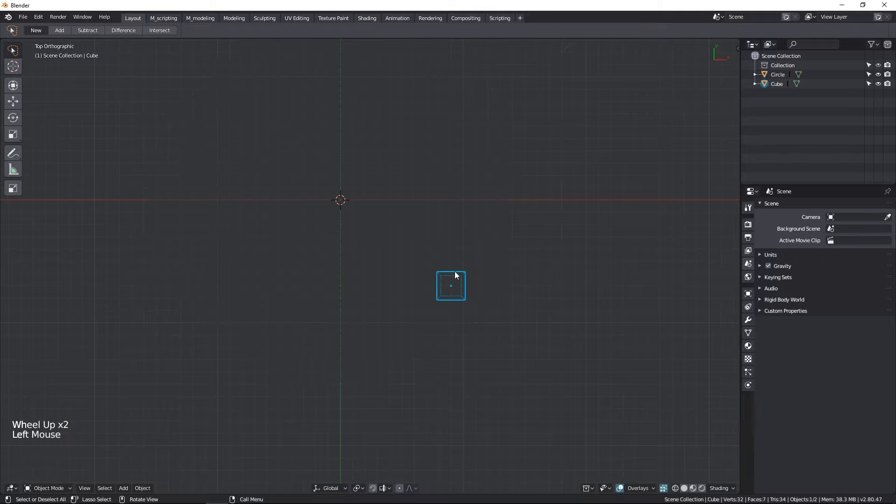
key(g)
key(x)
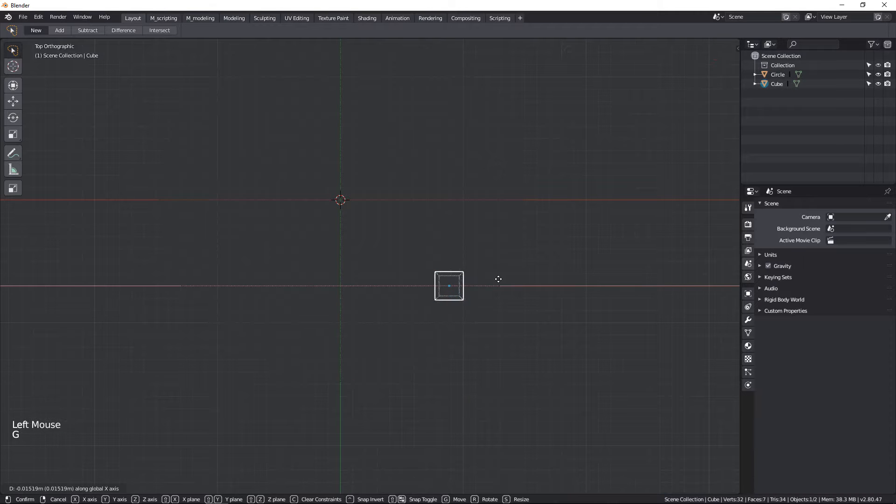
key(shift+z)
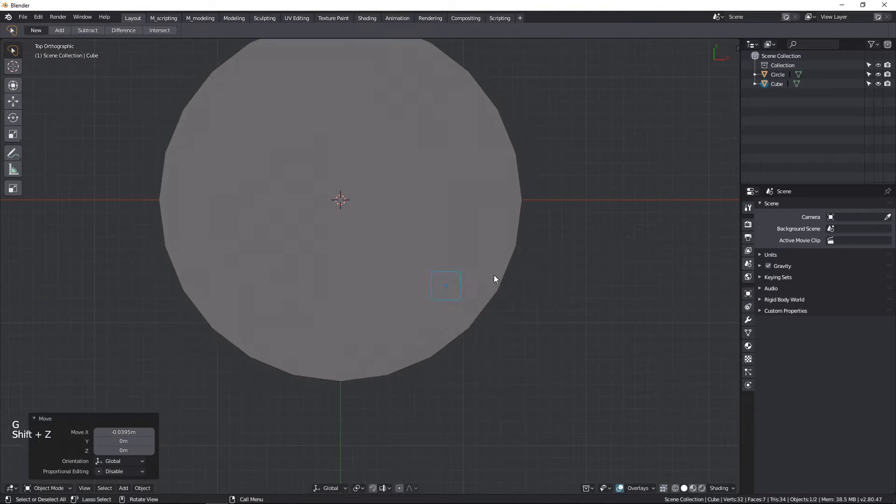
scroll(494, 275, down, 2)
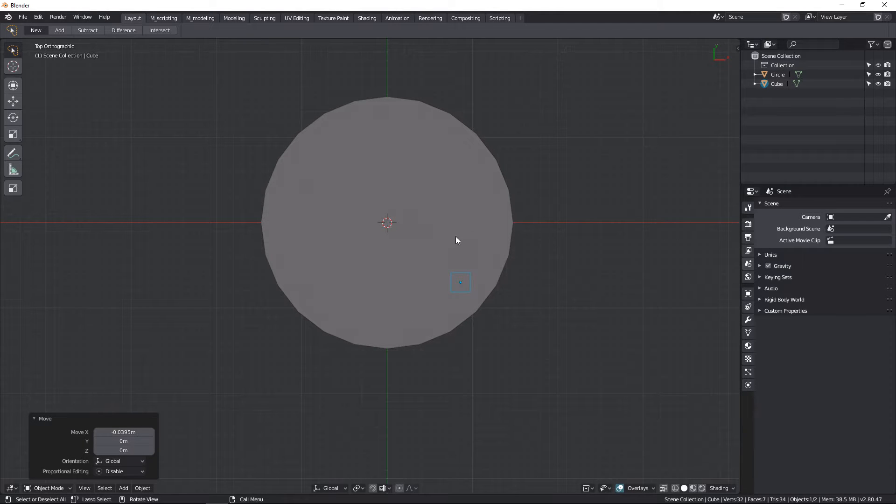
- Snap the 3D cursor to the tapered post's origin at its base
scroll(455, 236, down, 4)
middle_drag(431, 230, 442, 268)
scroll(447, 255, up, 2)
click(428, 223)
click(462, 283)
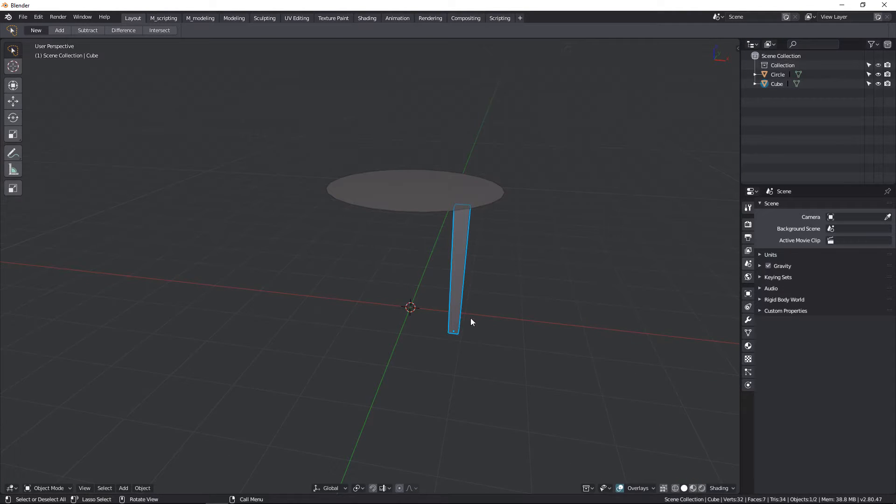
key(shift+s)
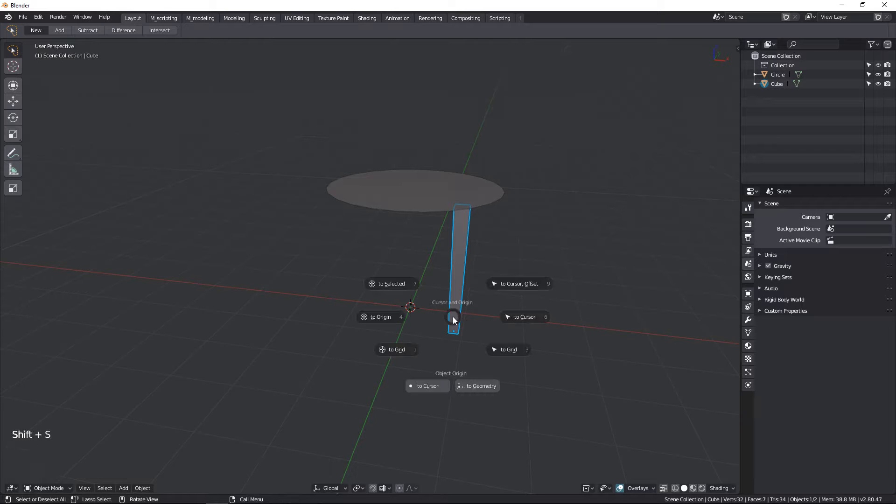
click(393, 283)
- Add a Path curve at the 3D cursor and rotate it 90° in front view so it stands vertically
middle_drag(433, 316, 459, 321)
key(shift+a)
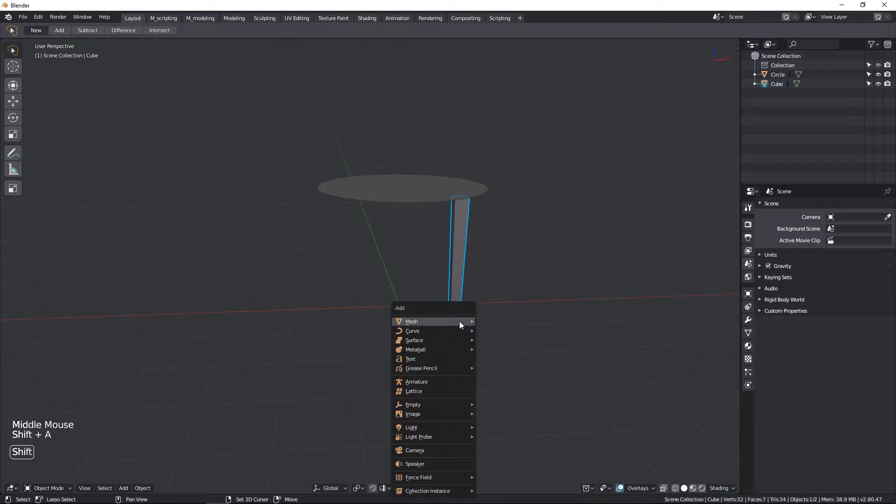
key(Escape)
key(shift+a)
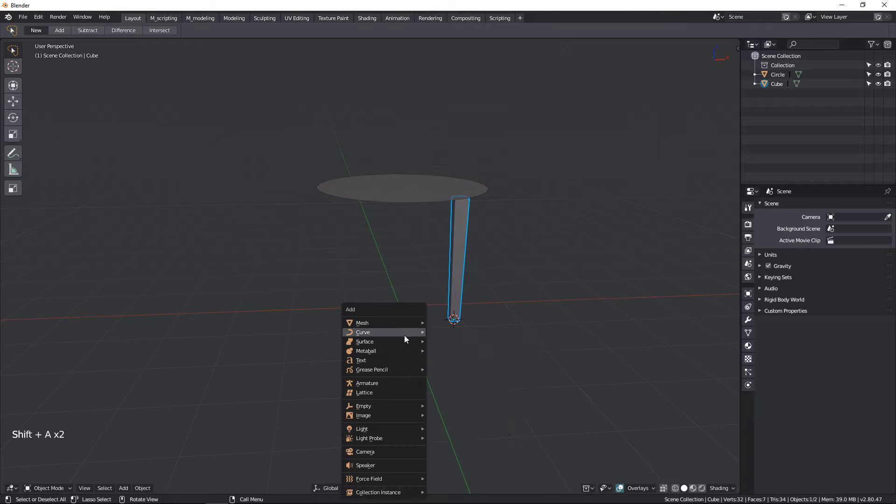
mouse_move(404, 336)
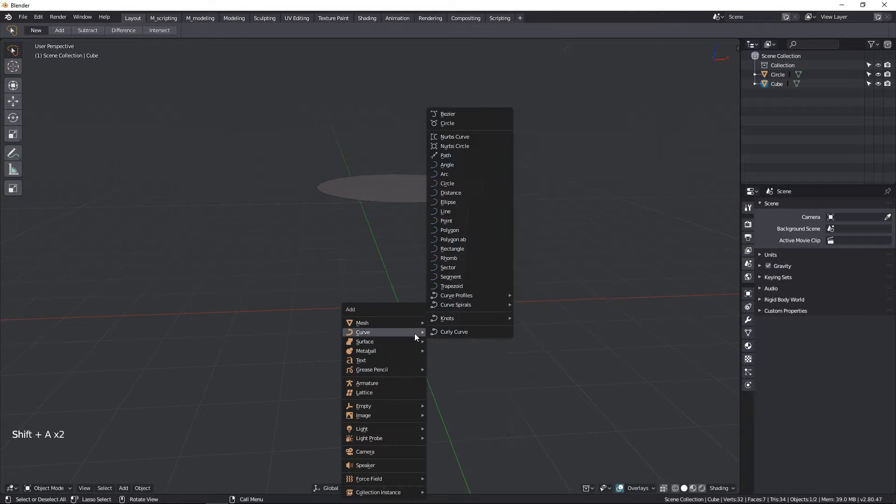
click(451, 159)
key(KP_1)
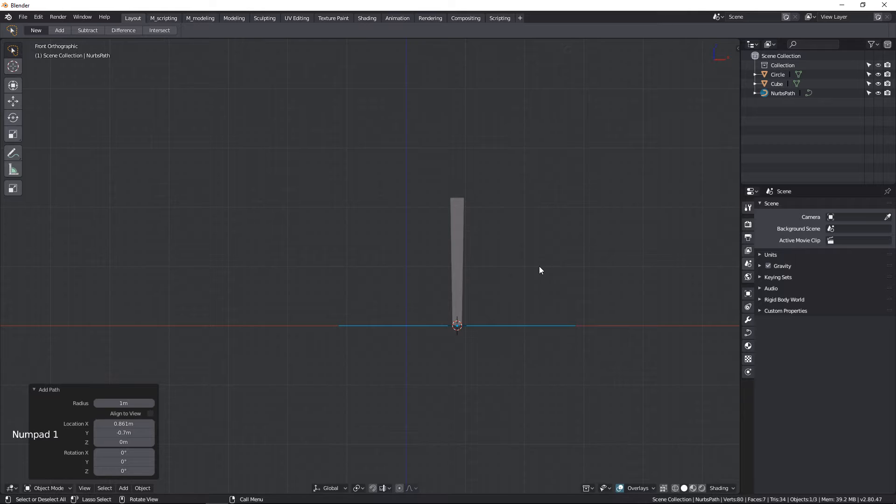
text(r90)
key(Return)
- In wireframe, move all the path's control points up 2 m along Z so its lower end sits on the origin, and return to Object Mode
key(Tab)
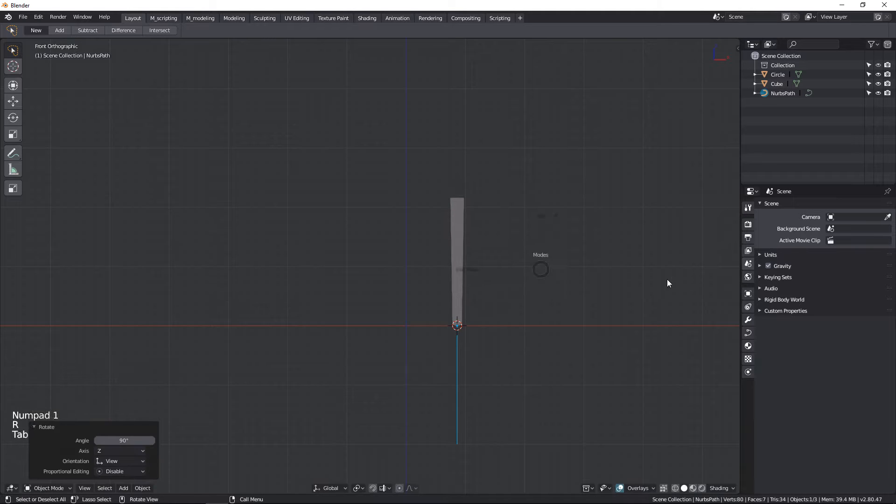
key(shift+z)
scroll(486, 332, up, 4)
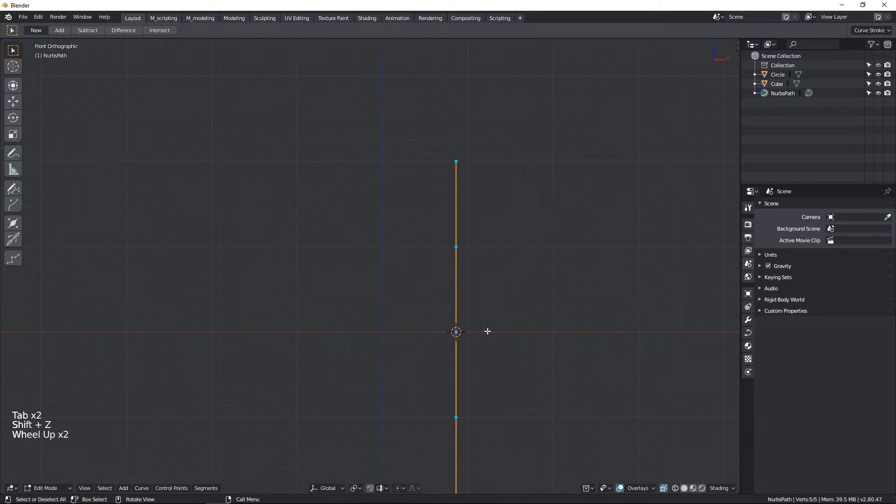
key(g)
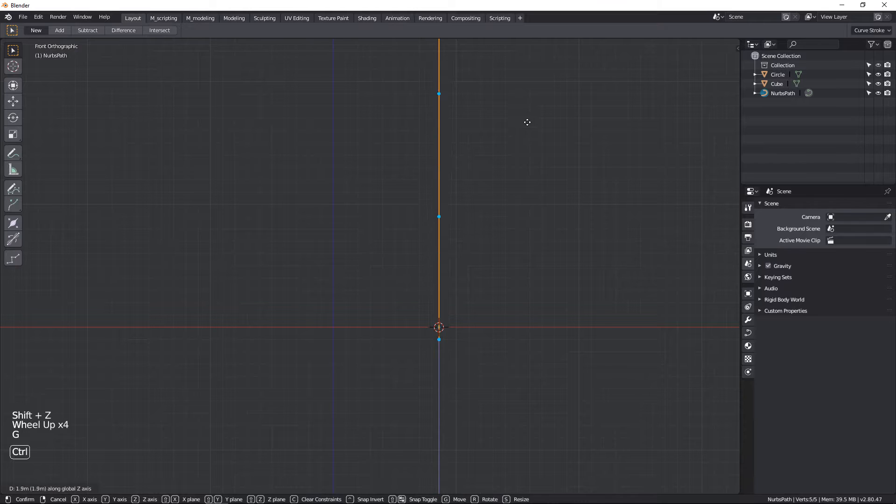
ctrl+click(527, 120)
scroll(450, 359, up, 13)
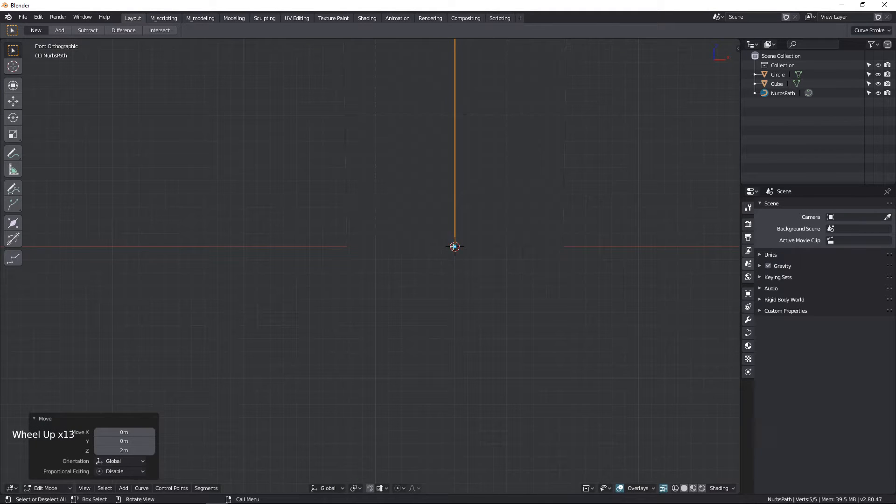
scroll(468, 304, down, 11)
key(Tab)
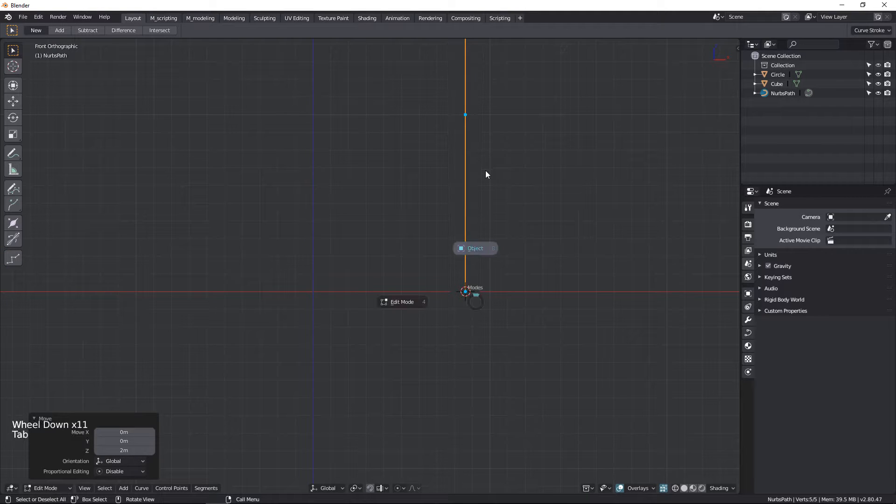
scroll(480, 250, down, 5)
shift+middle_drag(475, 243, 452, 334)
scroll(448, 340, down, 2)
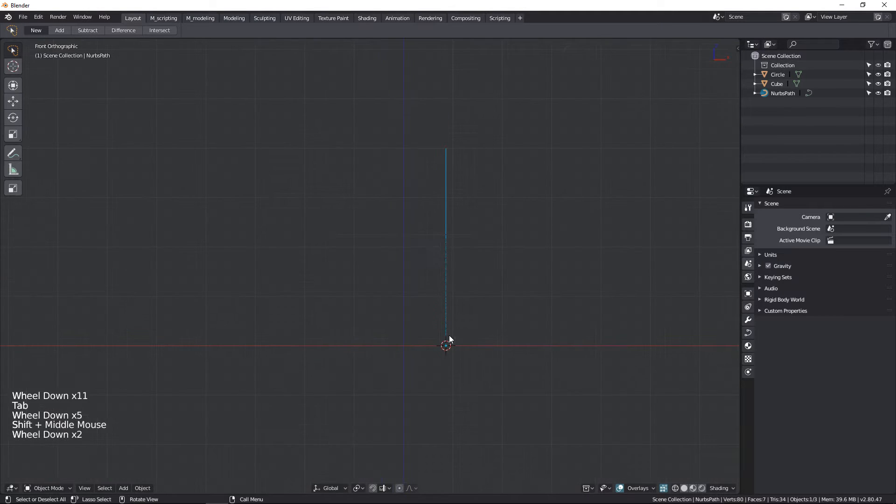
- Select the tapered leg, return to solid shading, and apply its scale and rotation
scroll(452, 272, up, 1)
click(453, 272)
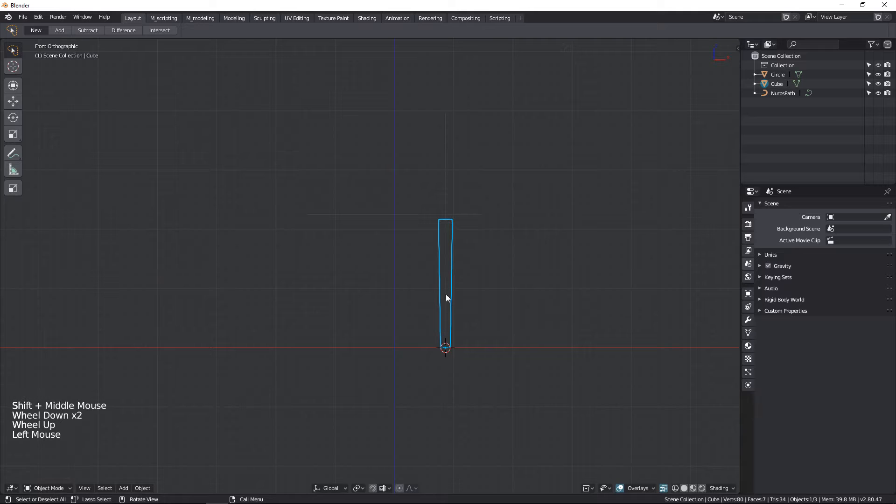
key(shift+z)
scroll(441, 234, down, 1)
mouse_move(441, 234)
middle_down()
mouse_move(465, 278)
mouse_move(451, 267)
middle_up()
scroll(465, 278, up, 3)
key(ctrl+a)
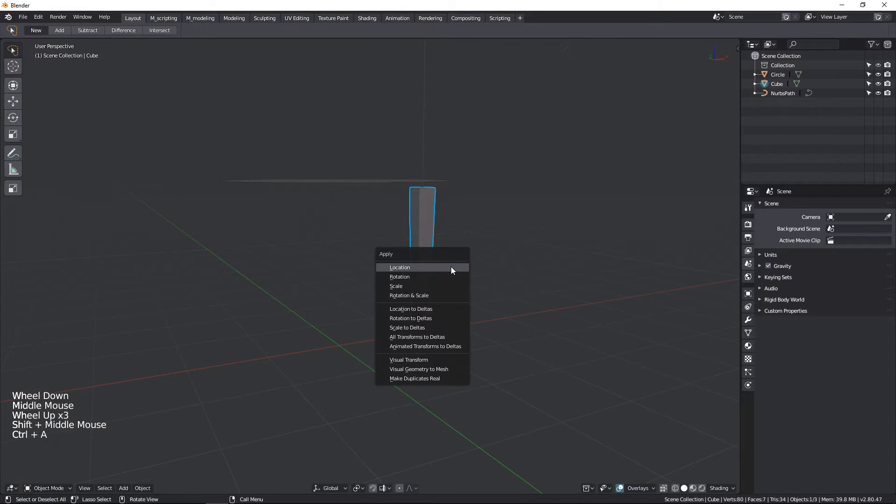
click(422, 285)
key(ctrl+a)
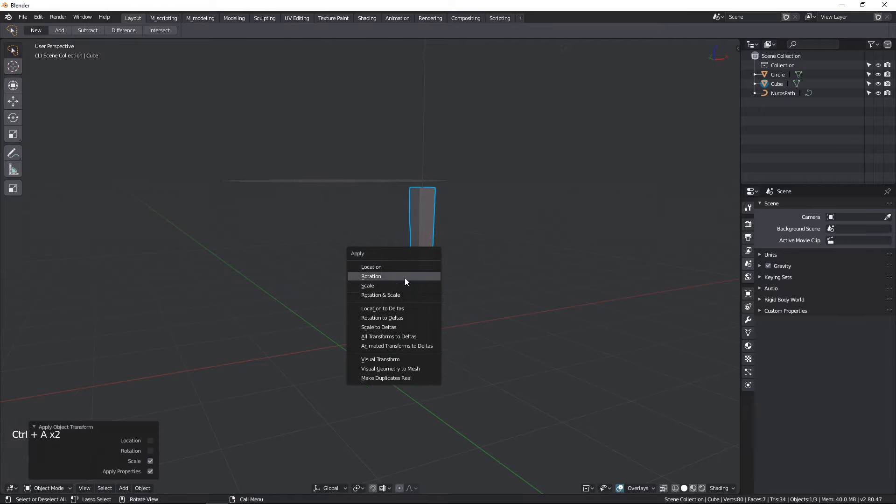
click(402, 277)
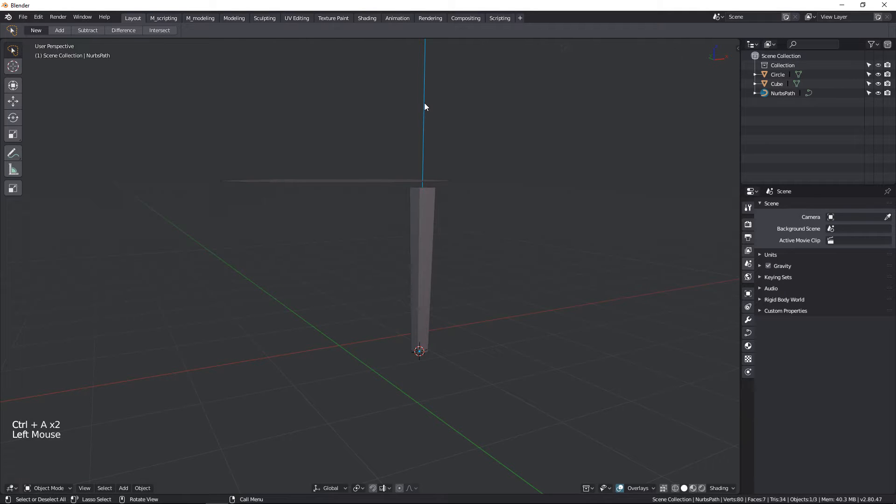
- Show the front view in wireframe and set the wireframe color to Random
key(KP_1)
shift+middle_drag(424, 103, 458, 231)
scroll(452, 265, up, 3)
key(shift+z)
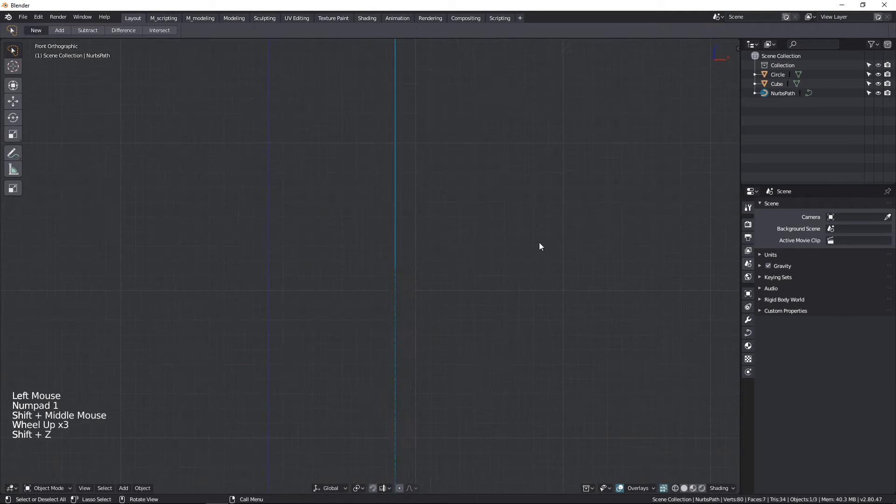
click(723, 488)
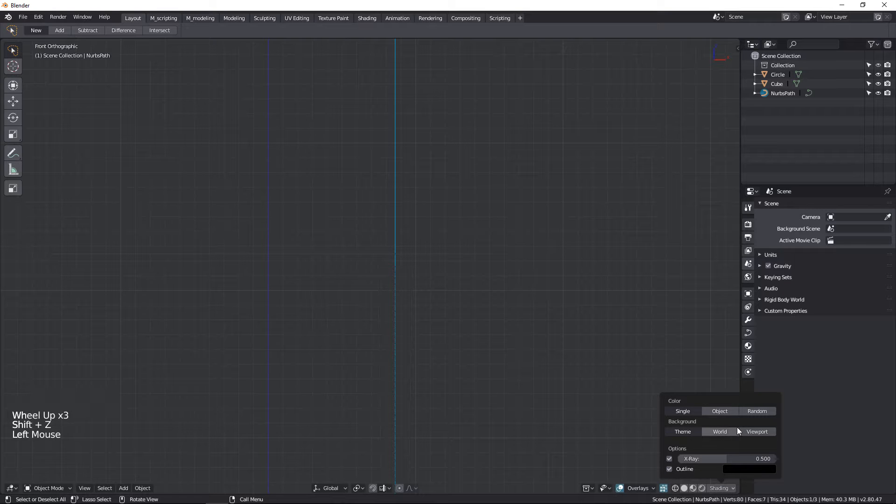
click(753, 413)
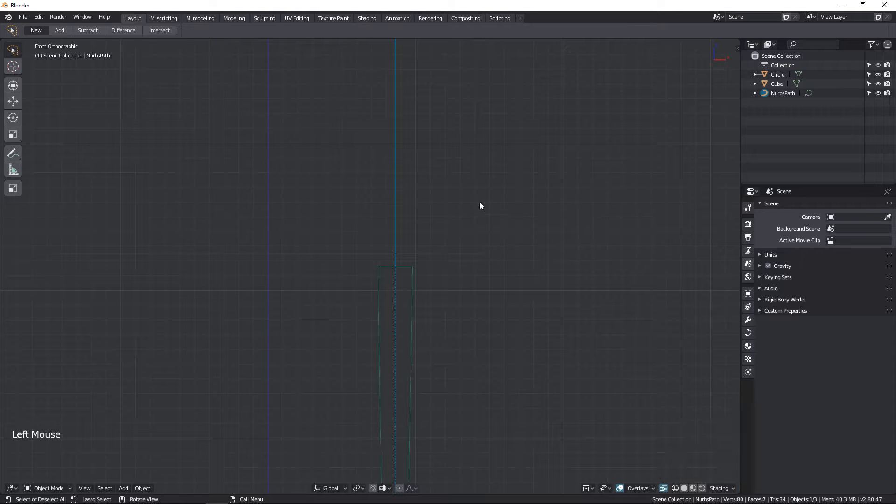
- Try scaling the whole path object to about 0.542 to match the leg's height, and undo it
scroll(264, 293, down, 4)
scroll(304, 282, up, 3)
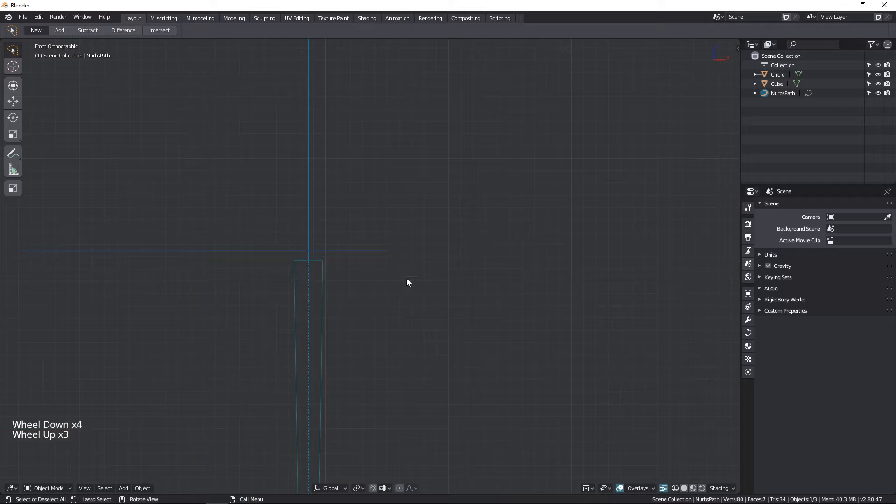
key(s)
key(shift)
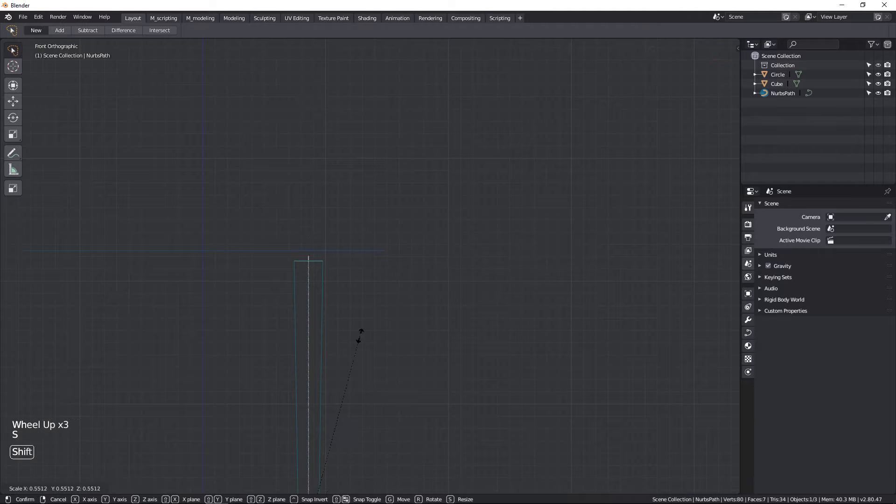
click(332, 363)
scroll(338, 299, up, 3)
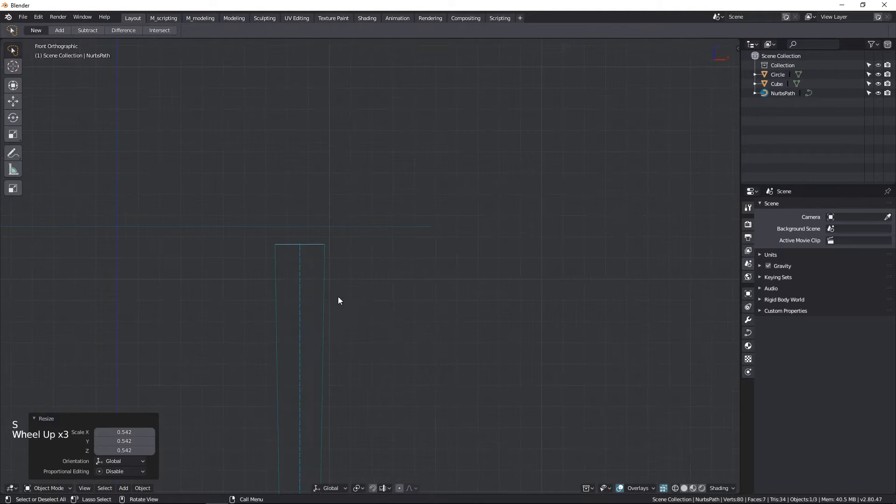
scroll(362, 299, down, 4)
scroll(362, 300, up, 2)
scroll(362, 319, down, 3)
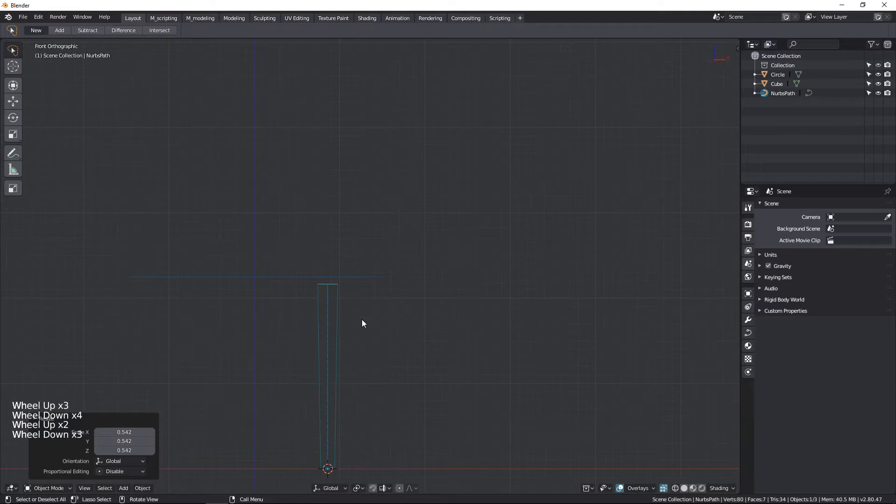
key(ctrl+z)
- In Edit Mode, scale all the path's control points to about 0.613 and move them down about 0.942 m along Z
key(Tab)
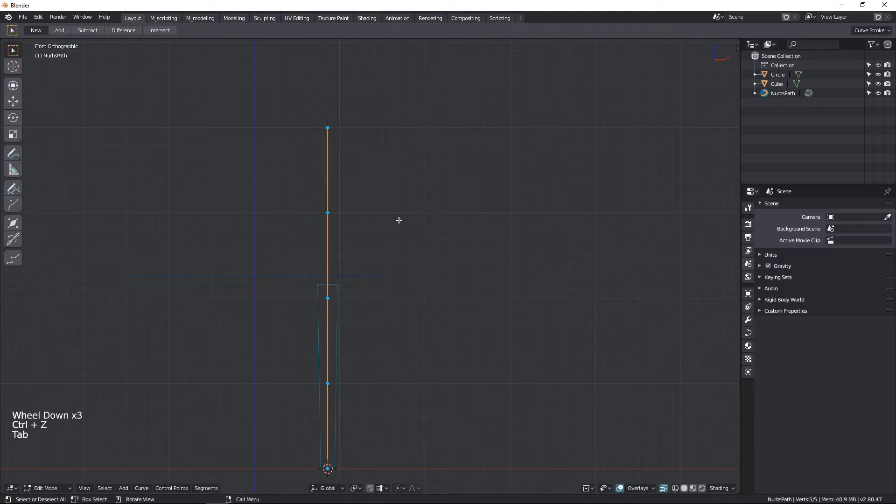
shift+middle_drag(369, 275, 374, 220)
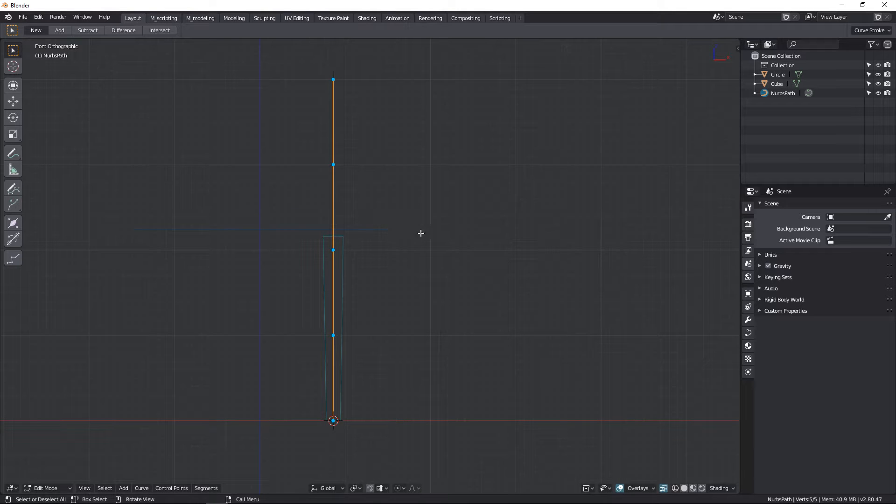
key(s)
click(438, 238)
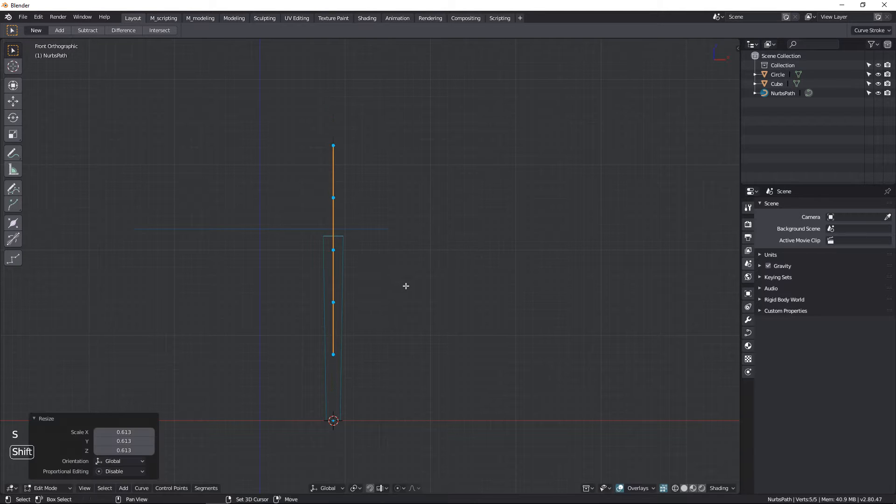
shift+middle_drag(406, 284, 406, 224)
scroll(406, 224, up, 2)
key(g)
key(z)
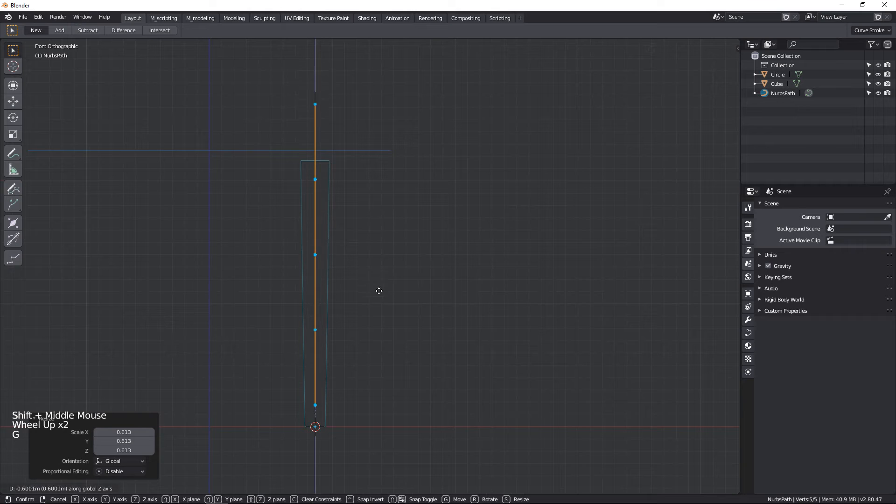
click(474, 316)
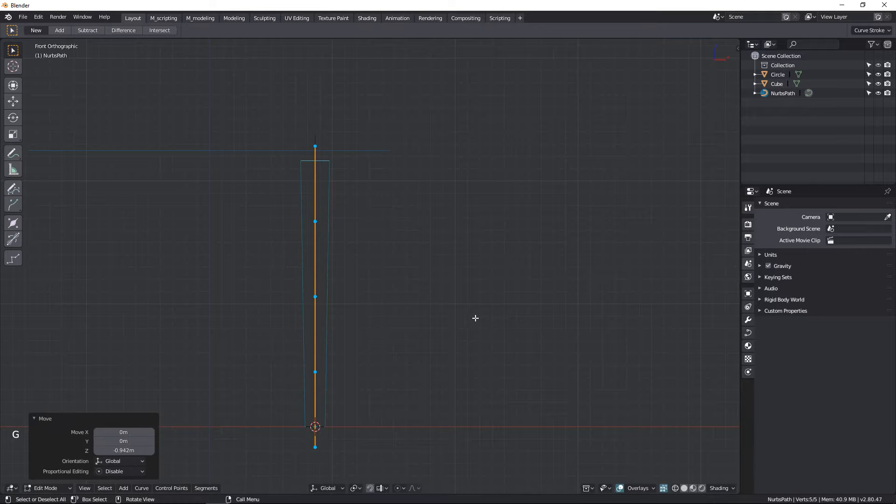
- Fit the control points to the leg's height by scaling about 0.906, moving up about 0.027 m in Z, and scaling about 0.975
key(s)
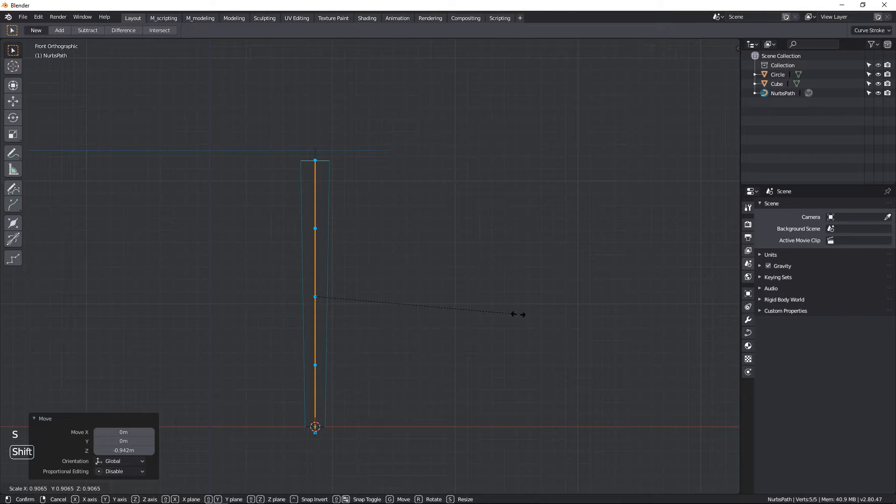
click(513, 314)
key(g)
key(z)
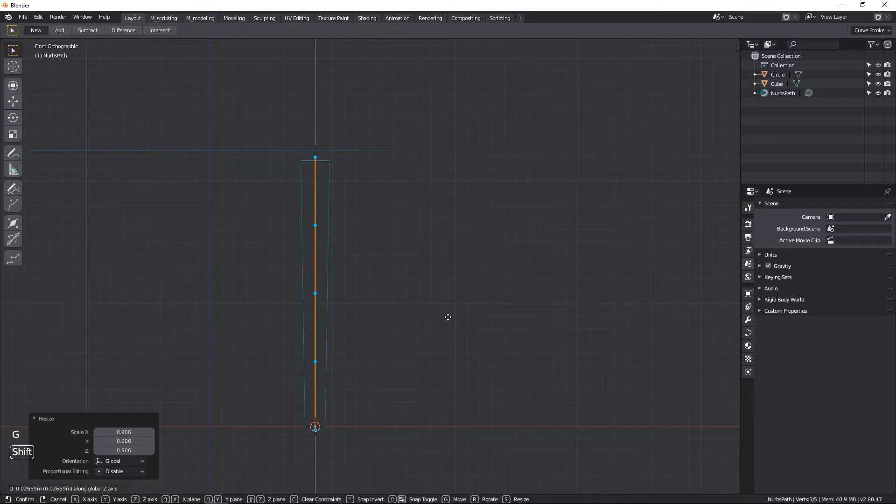
click(466, 315)
key(s)
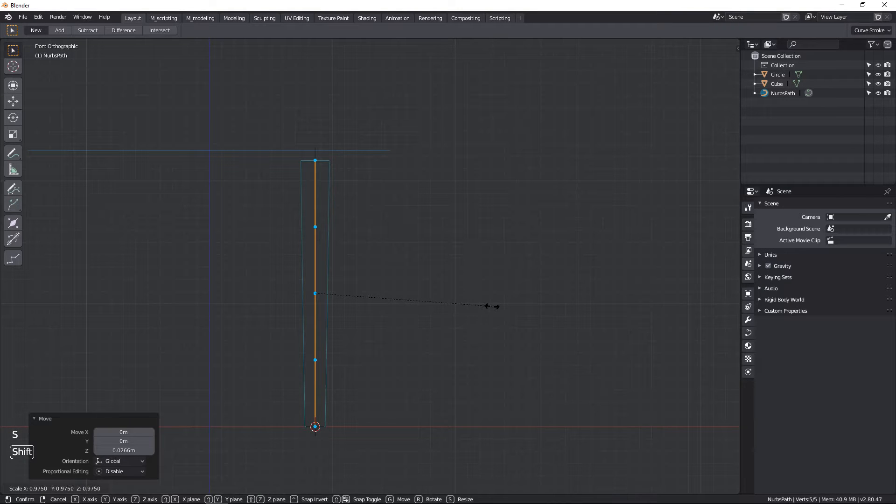
click(486, 306)
- Lower the path's control points about 0.0018 m along Z onto the origin, check the top end, and return to Object Mode
scroll(270, 402, up, 4)
shift+middle_drag(308, 368, 330, 290)
scroll(351, 342, up, 9)
scroll(345, 348, up, 6)
key(g)
key(z)
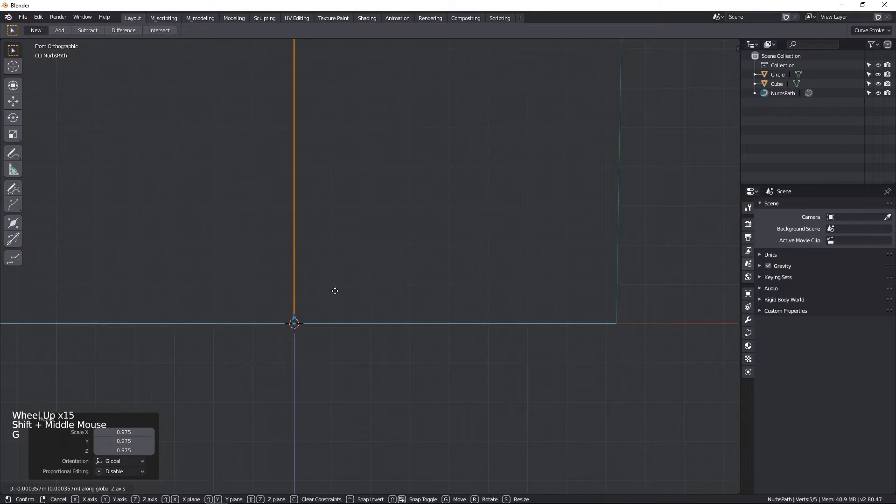
click(337, 320)
scroll(349, 126, down, 11)
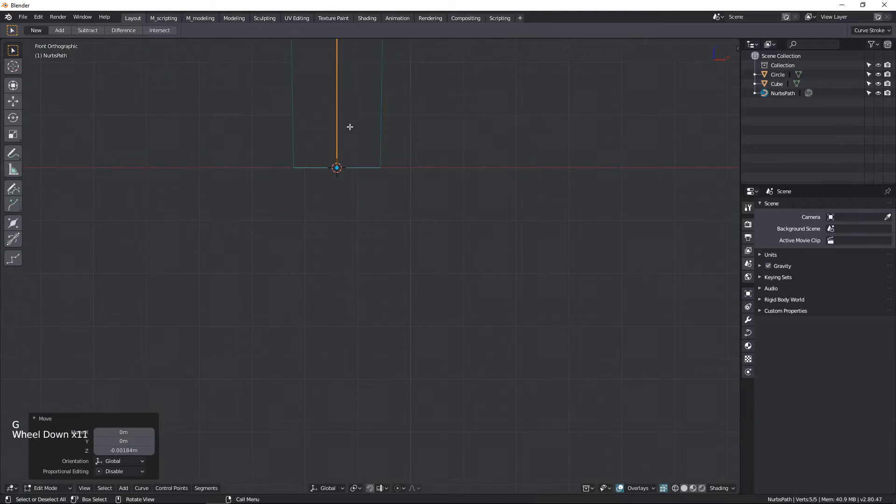
shift+middle_drag(348, 126, 326, 349)
scroll(318, 302, down, 6)
scroll(322, 142, up, 7)
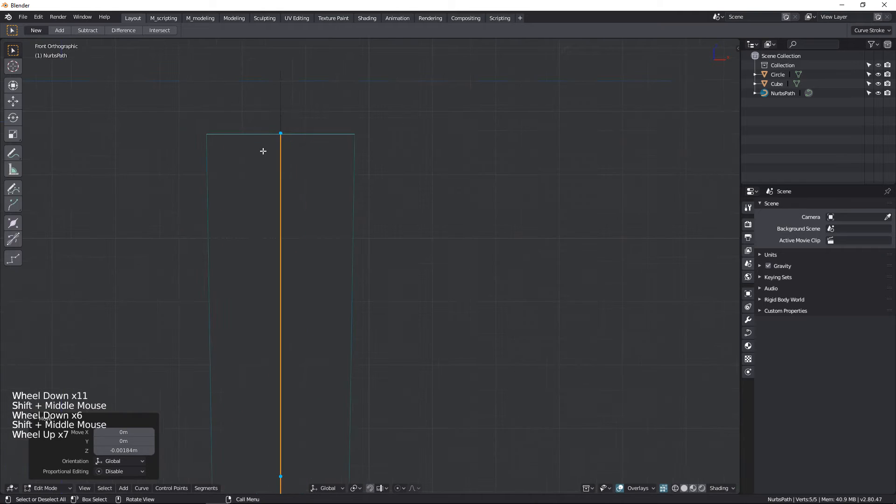
scroll(262, 158, down, 13)
key(Tab)
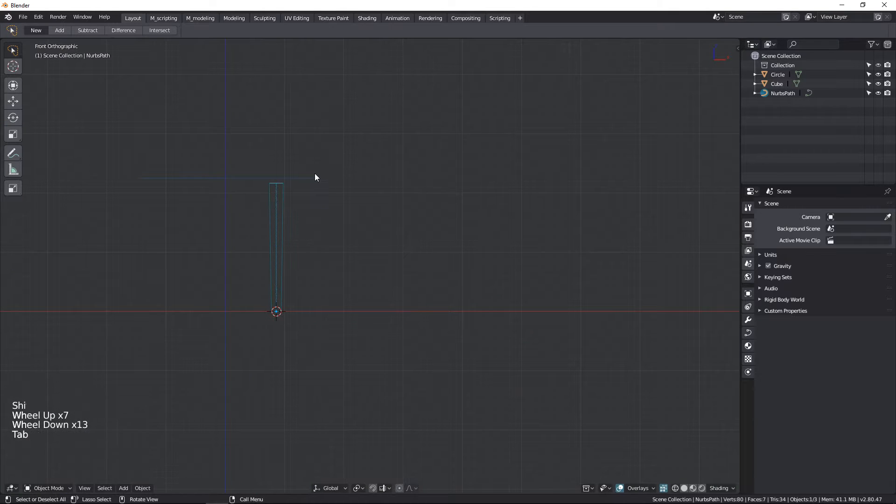
- Add a Curve modifier to the leg in solid shading, using NurbsPath as its curve object
scroll(294, 252, up, 3)
click(270, 155)
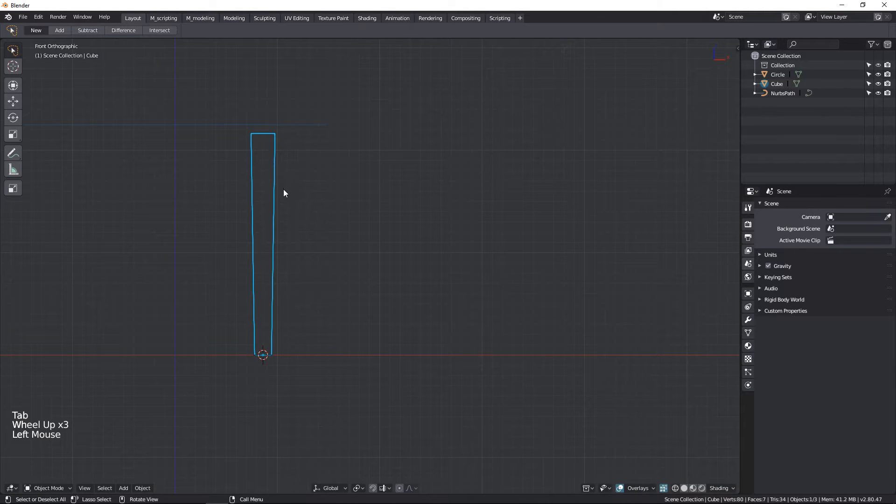
middle_drag(284, 192, 384, 246)
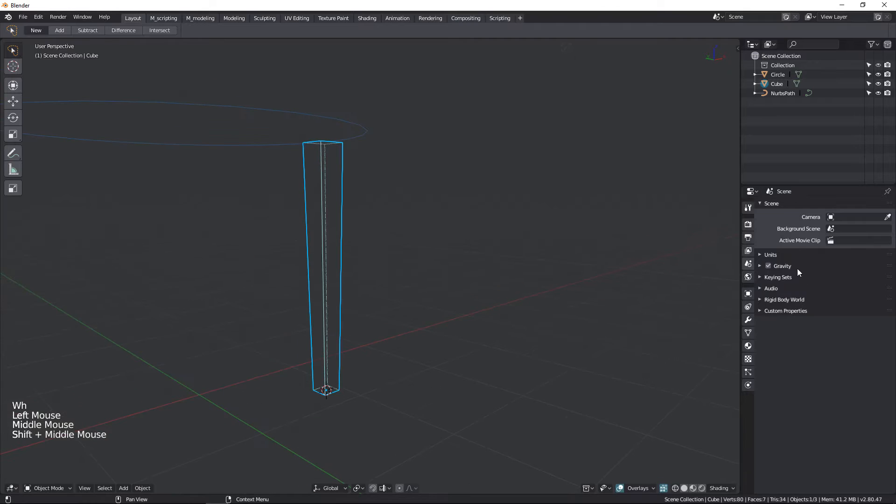
click(748, 320)
key(shift+z)
click(784, 206)
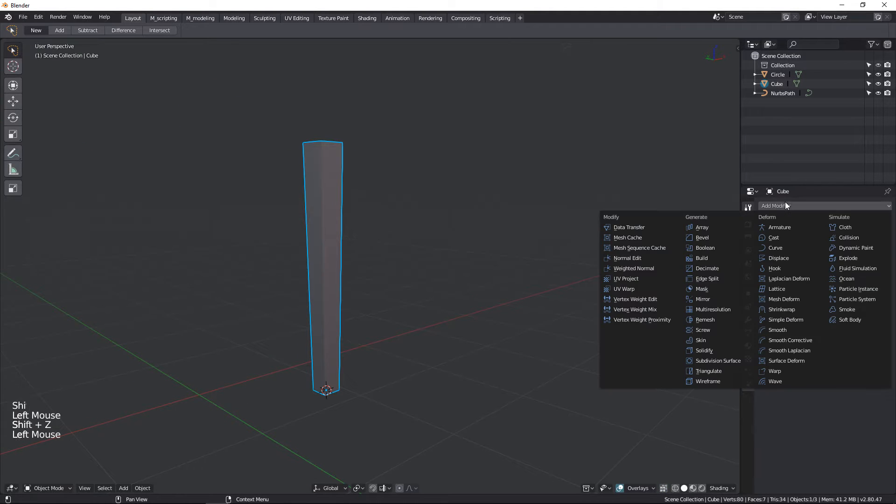
click(782, 249)
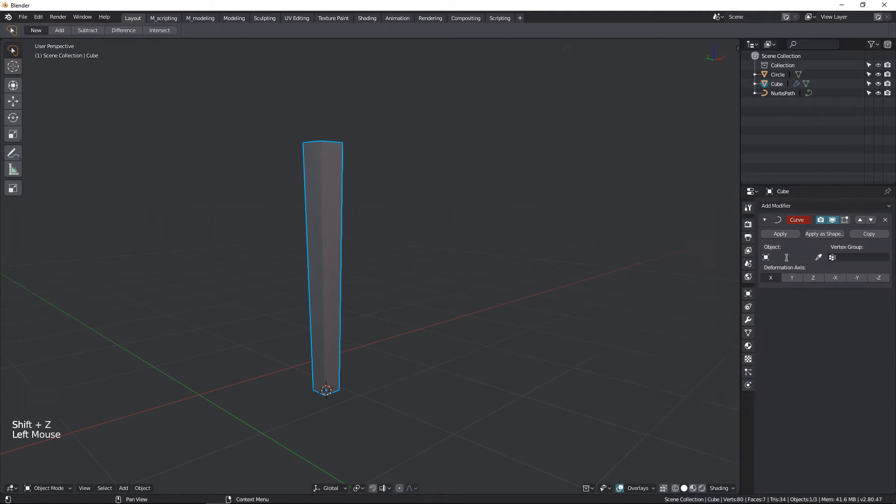
click(788, 258)
click(786, 270)
- Try different deformation axes for the leg's Curve modifier and set it to -X
scroll(366, 144, down, 6)
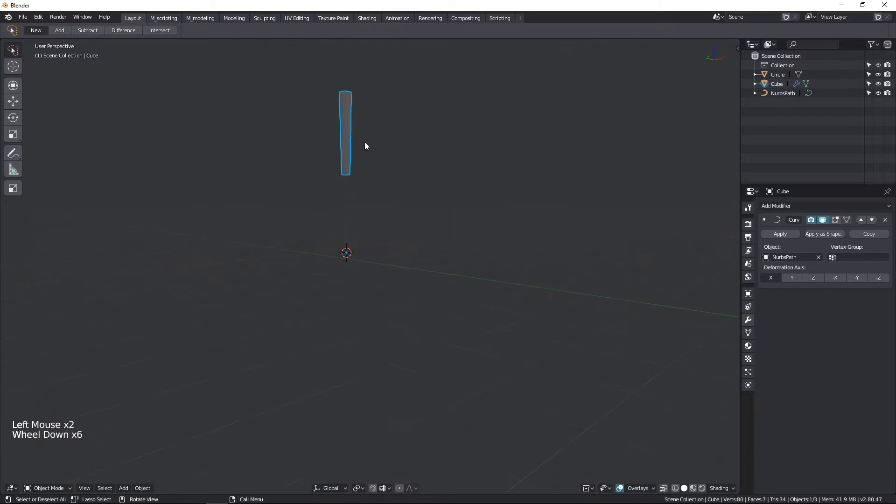
shift+middle_drag(366, 144, 373, 186)
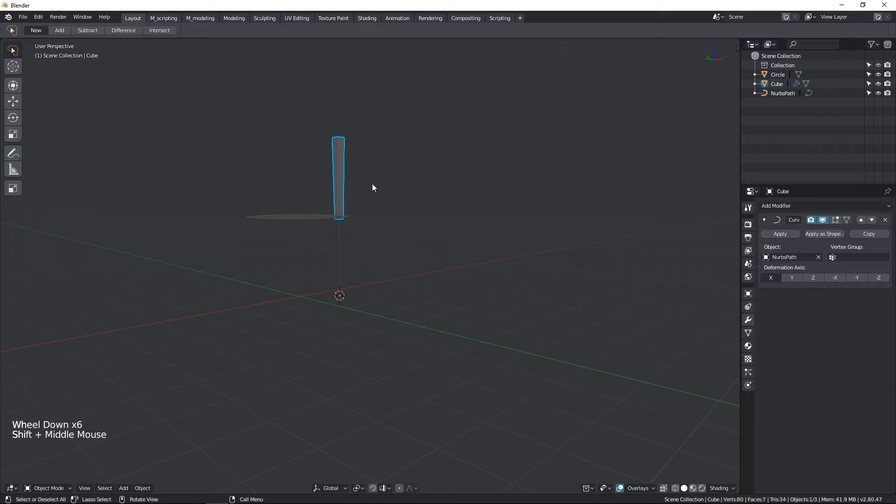
click(810, 278)
click(824, 278)
click(851, 276)
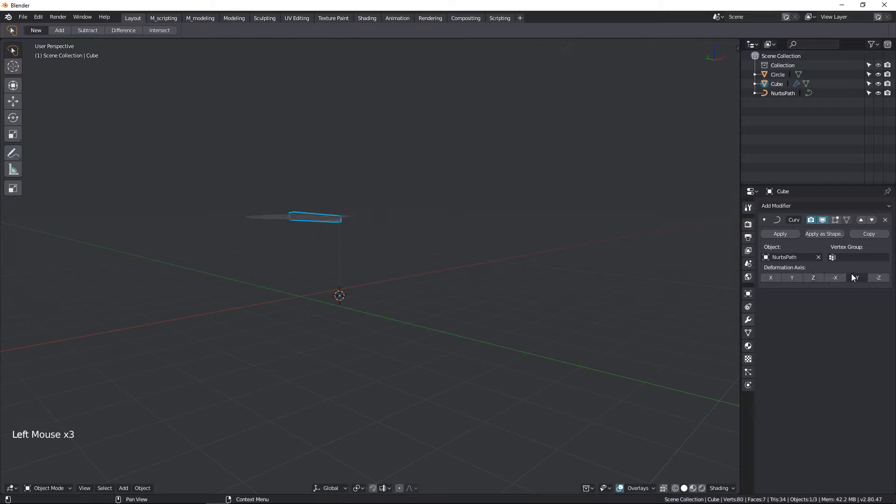
click(840, 277)
- Show the tapered leg in front orthographic view with wireframe shading
scroll(449, 295, up, 3)
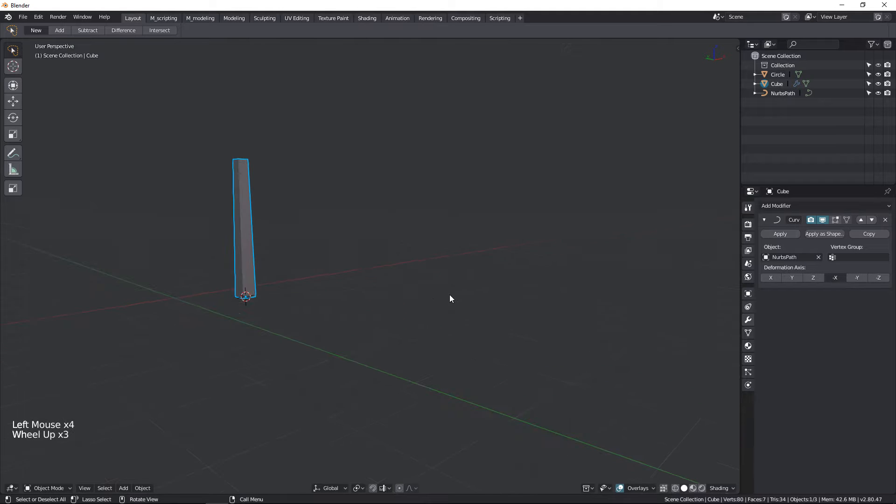
key(KP_1)
scroll(301, 221, up, 3)
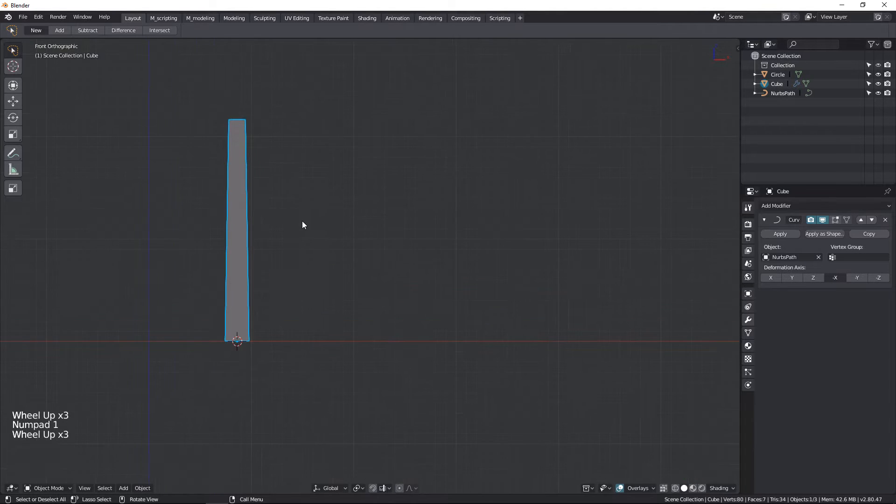
shift+middle_drag(266, 204, 347, 246)
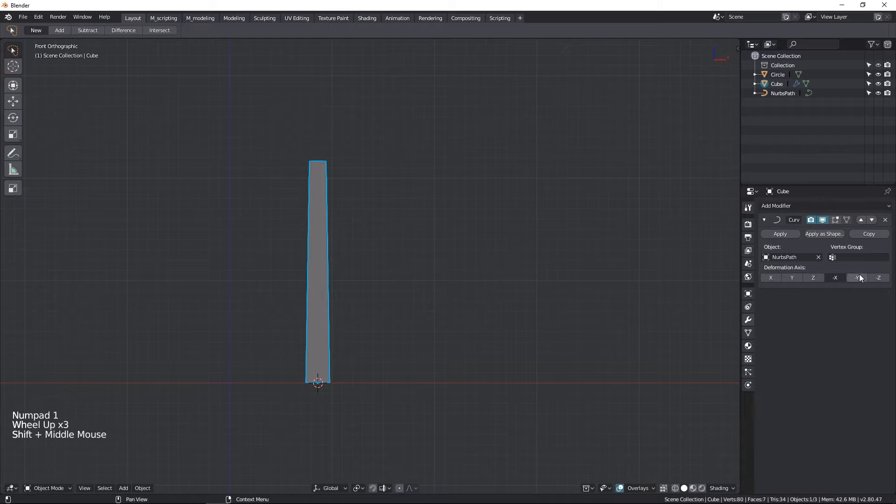
key(shift+z)
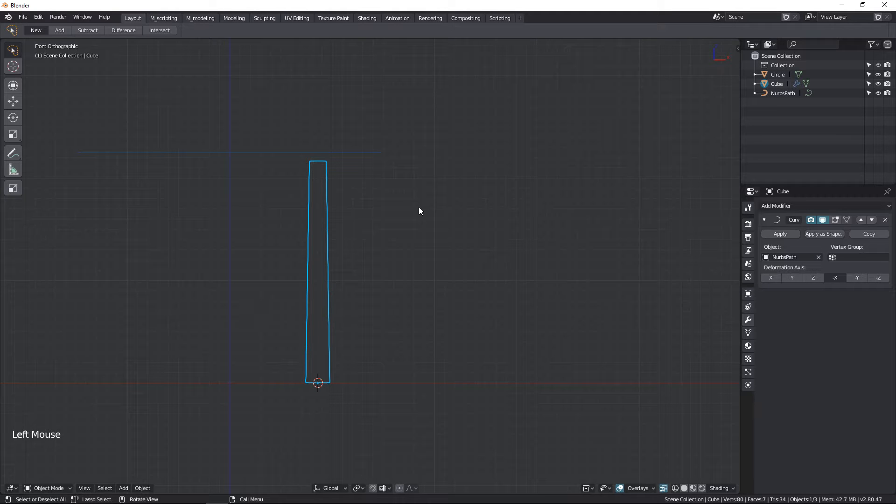
- Try to rotate the leg 180° in the front view
text(r180)
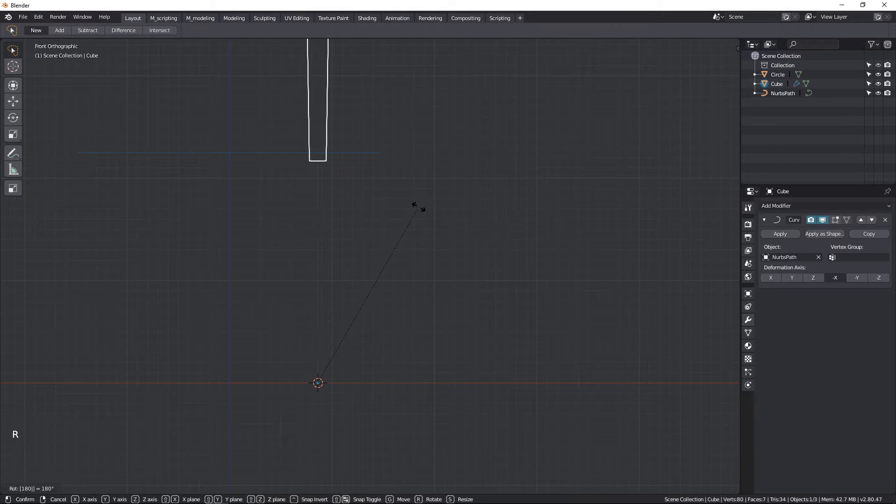
key(Return)
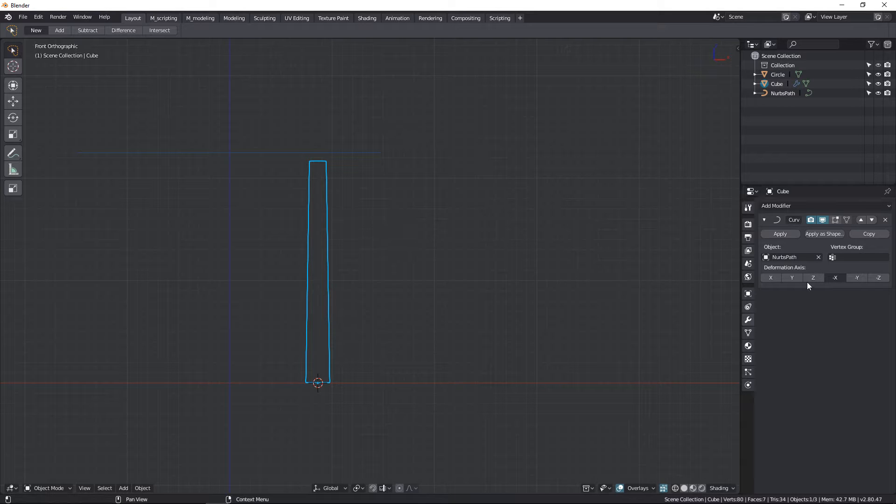
- Try the -Y and -Z deformation axes for the leg's Curve modifier and set it to X
click(857, 279)
click(876, 279)
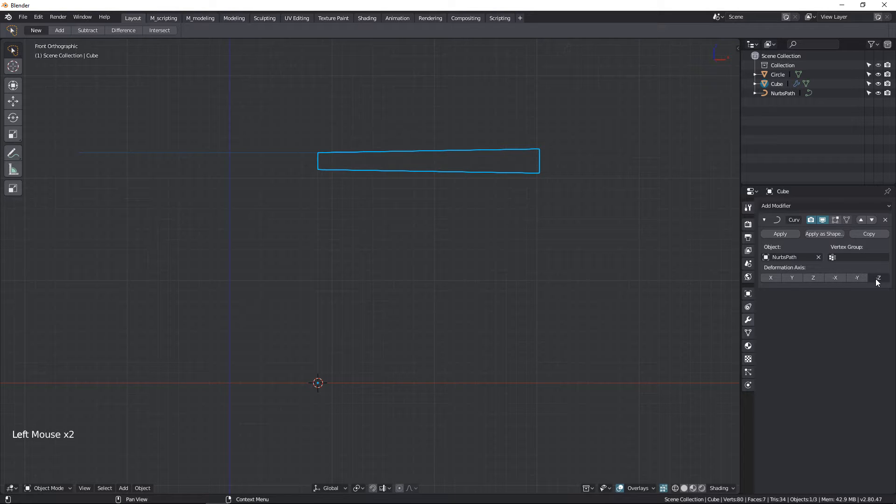
click(770, 278)
- Move the leg down 2.1 m along the Z axis, bringing its narrow end close to the ground line
scroll(379, 205, down, 2)
shift+middle_drag(378, 205, 402, 216)
scroll(392, 212, up, 2)
key(g)
key(z)
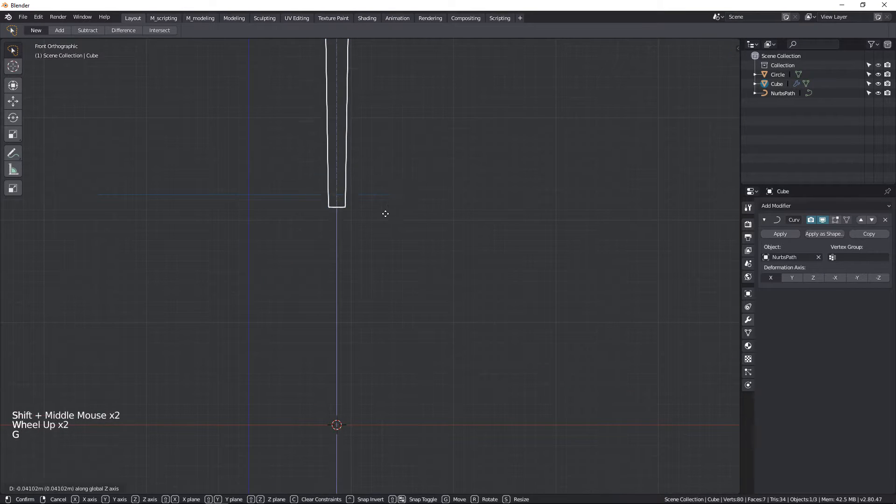
key(ctrl)
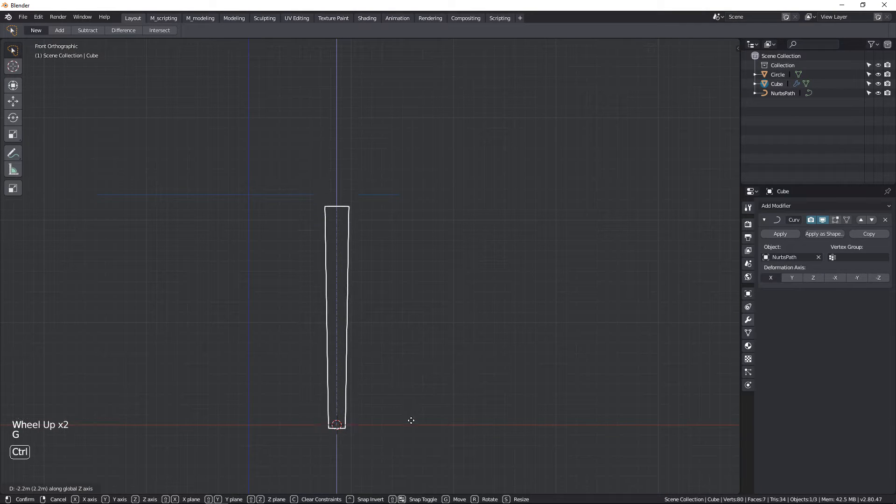
click(399, 418)
- Lower the leg about 0.065 m along Z so its narrow end meets the red ground line
scroll(369, 388, up, 4)
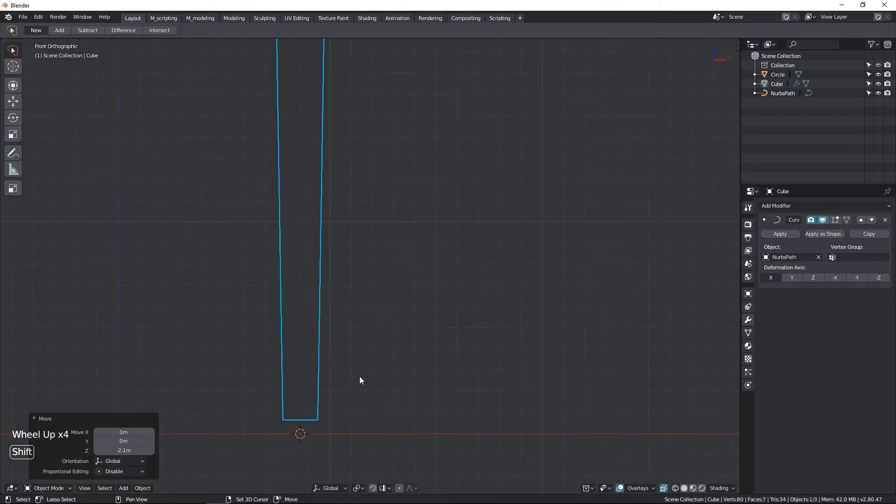
scroll(356, 350, up, 5)
shift+middle_drag(362, 380, 392, 284)
scroll(392, 284, up, 4)
key(g)
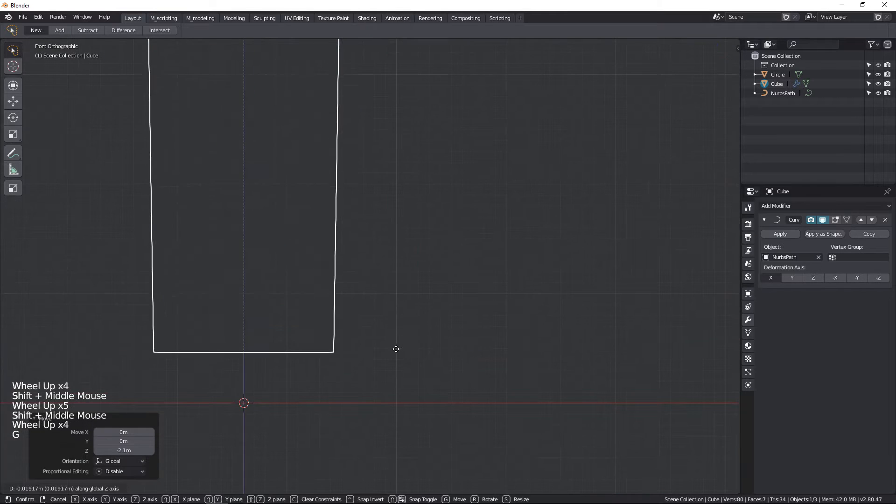
key(z)
click(412, 406)
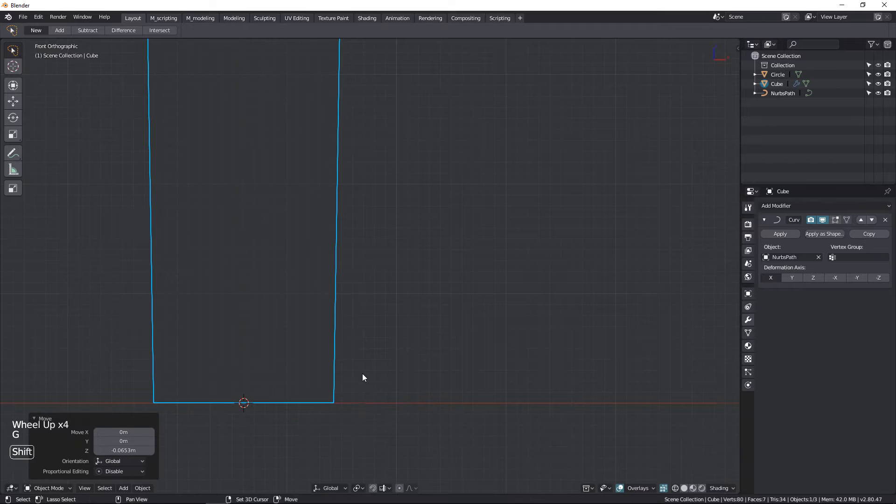
- Fine-tune the leg's height by lowering it about 0.00026 m along Z, exactly onto the ground line
shift+middle_drag(362, 377, 383, 285)
scroll(383, 286, up, 6)
scroll(383, 285, up, 8)
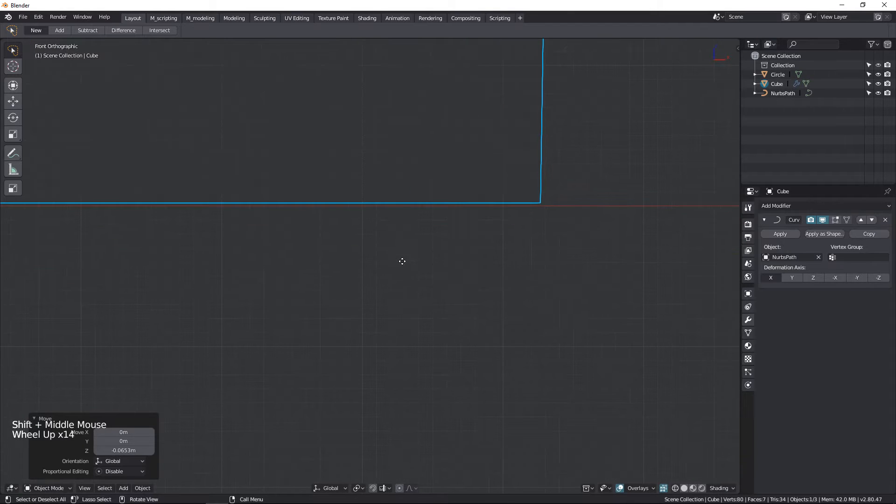
key(g)
key(shift)
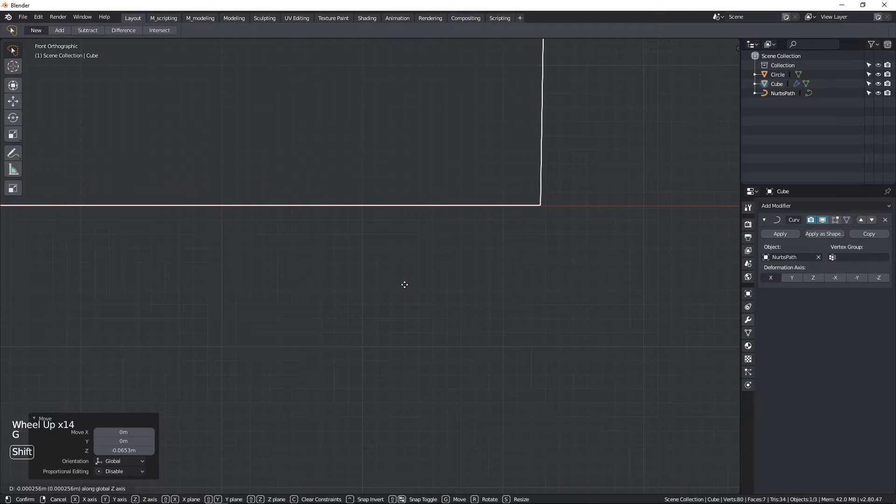
click(404, 285)
- Examine the repositioned leg and its alignment beneath the tabletop in solid shading
scroll(377, 156, down, 10)
shift+middle_drag(376, 158, 362, 279)
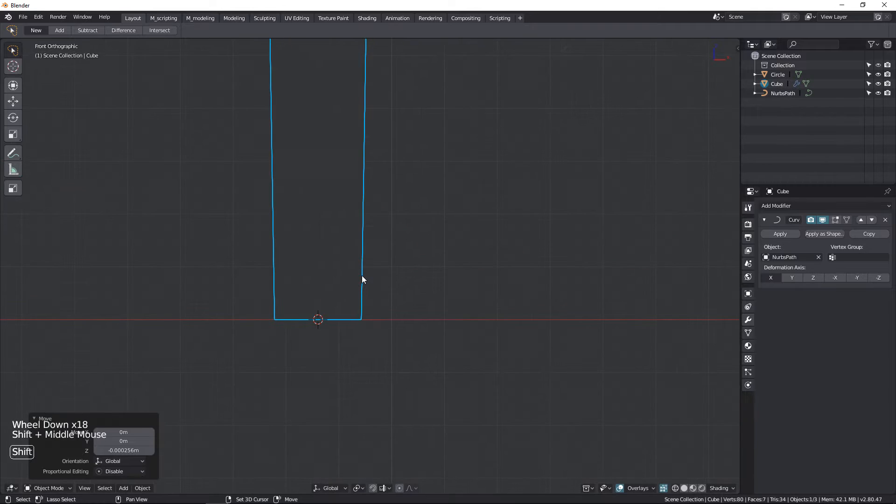
scroll(362, 279, down, 6)
key(shift+z)
mouse_move(366, 238)
shift+middle_down()
mouse_move(372, 298)
mouse_move(382, 235)
mouse_move(408, 235)
shift+middle_up()
scroll(372, 297, down, 6)
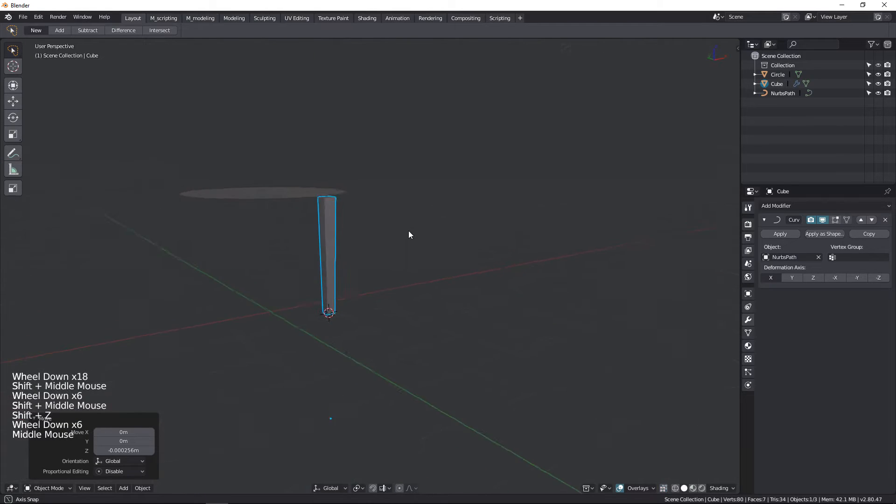
scroll(328, 284, up, 2)
shift+scroll(325, 286, up, 1)
shift+middle_drag(325, 287, 357, 253)
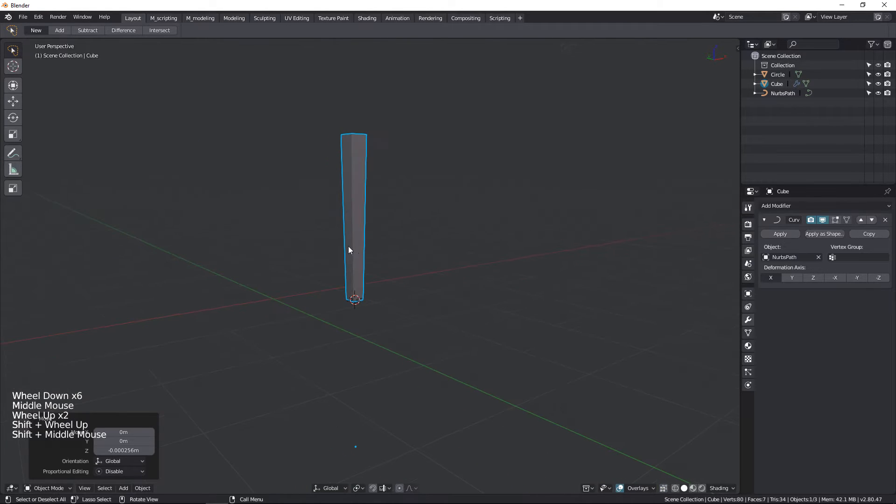
scroll(348, 245, up, 5)
scroll(348, 244, down, 5)
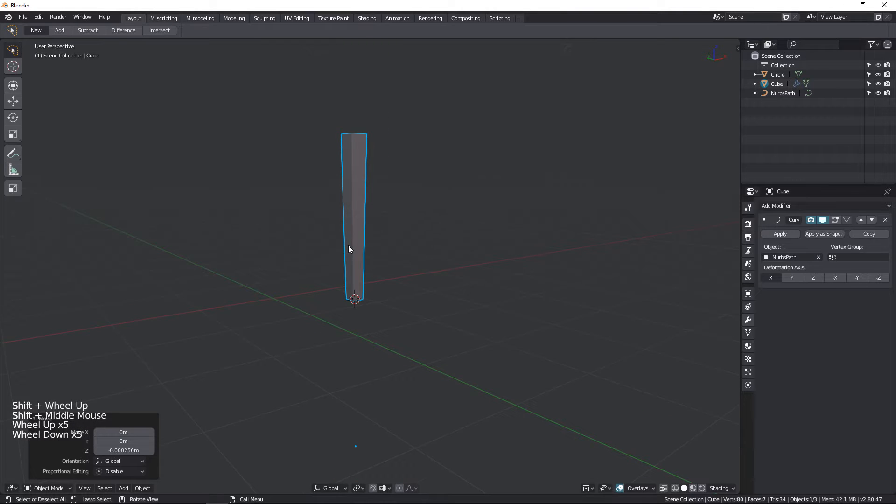
scroll(348, 245, down, 2)
scroll(348, 244, up, 7)
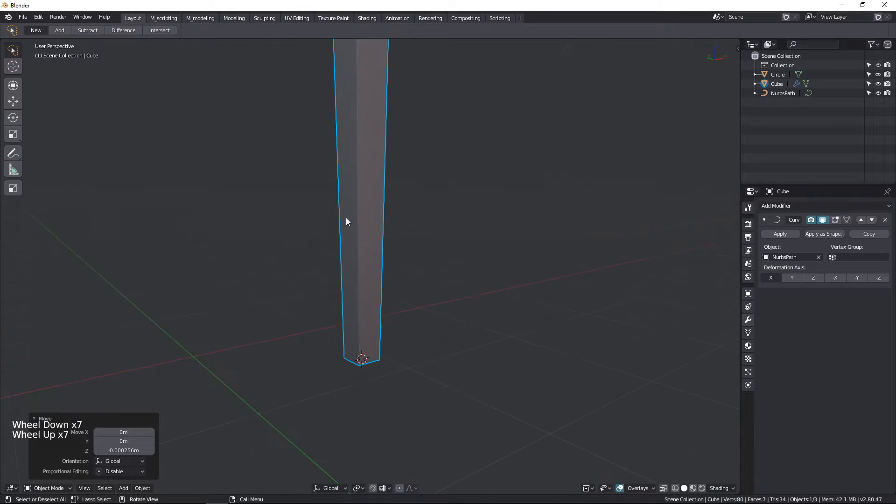
- Add four evenly spaced loop cuts along the leg's length in Edit Mode and return to Object Mode
key(Tab)
scroll(340, 320, down, 10)
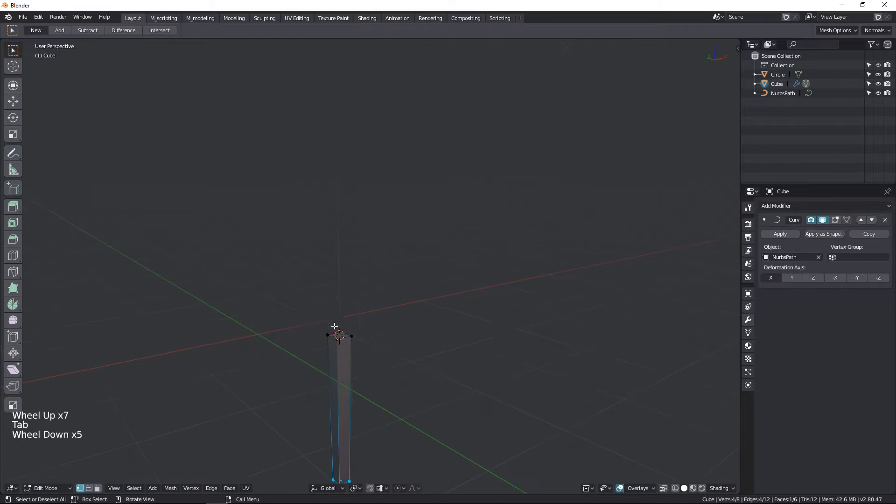
shift+middle_drag(340, 320, 298, 274)
scroll(340, 279, up, 4)
scroll(340, 279, up, 3)
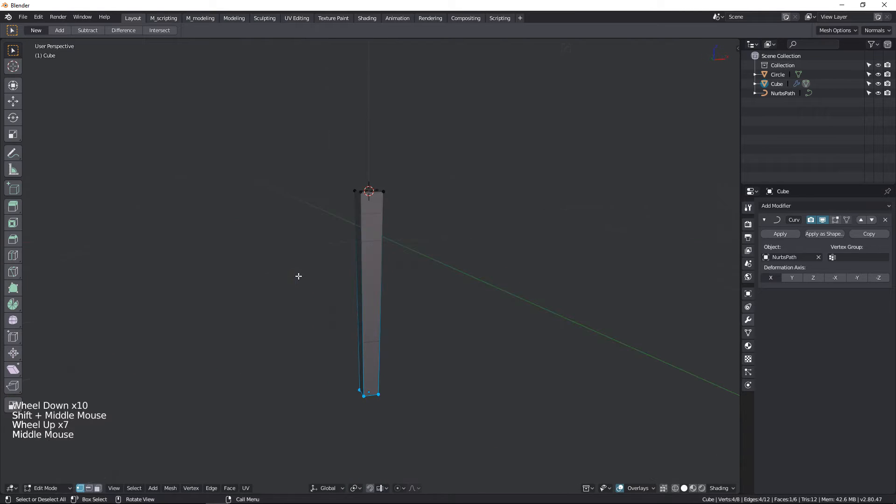
key(ctrl+r)
scroll(361, 261, up, 3)
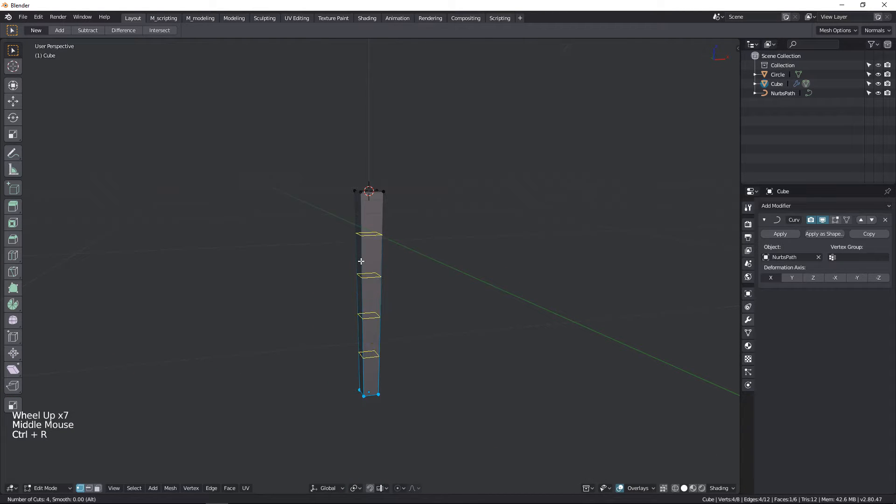
click(361, 261)
right_click(360, 261)
scroll(362, 258, down, 3)
mouse_move(362, 256)
middle_down()
mouse_move(378, 280)
mouse_move(355, 271)
middle_up()
key(Tab)
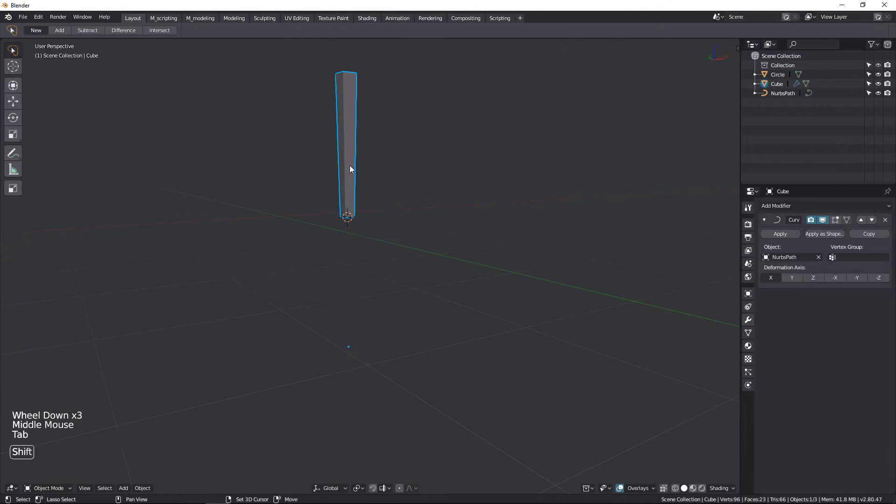
- Parent the leg to the NurbsPath curve with Object (Keep Transform), and return to solid shading
shift+middle_drag(350, 166, 362, 284)
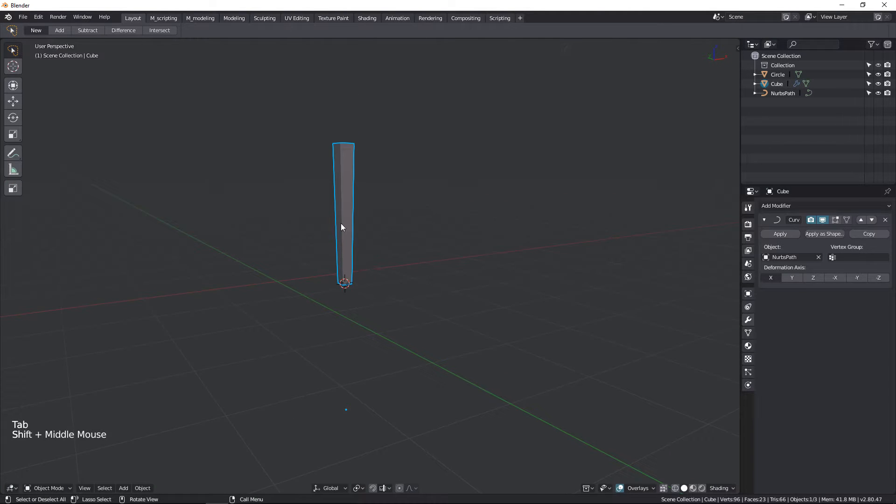
key(shift+z)
scroll(341, 223, up, 9)
shift+click(352, 195)
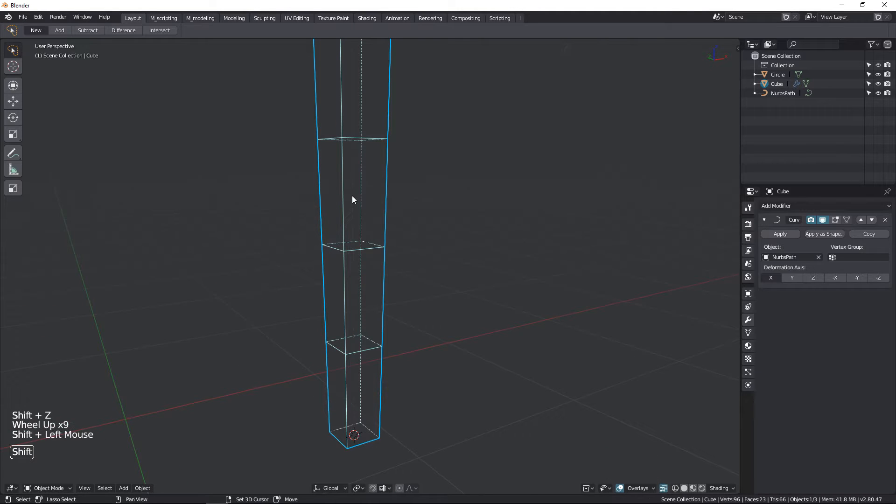
key(ctrl+p)
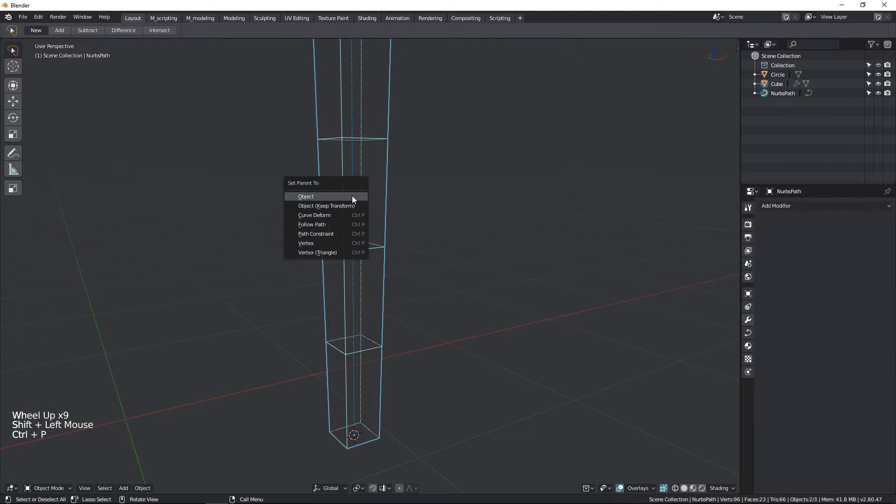
click(345, 205)
scroll(329, 214, down, 12)
key(shift+z)
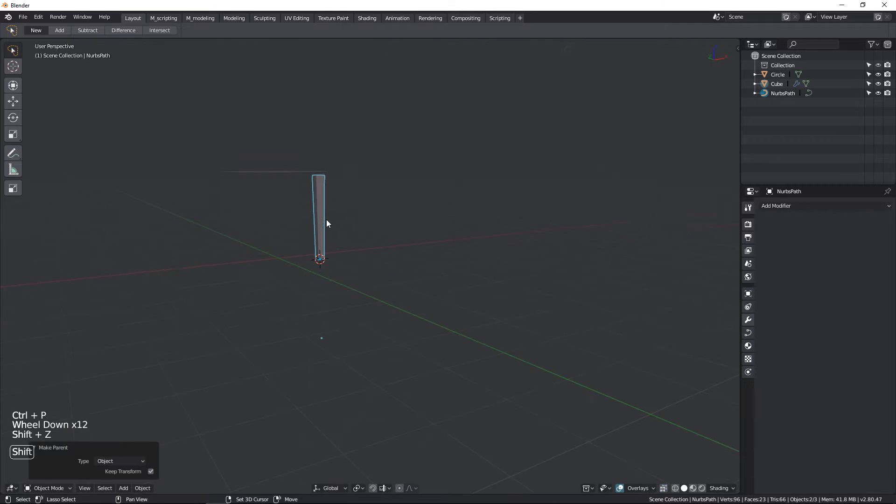
- Select only the leg's path and try moving it to test the parenting
key(shift+z)
click(321, 210)
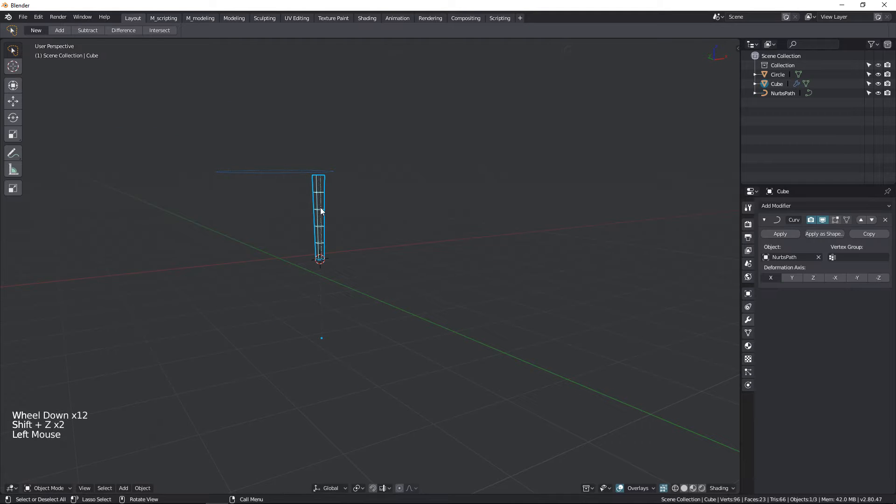
click(320, 208)
key(shift+z)
key(g)
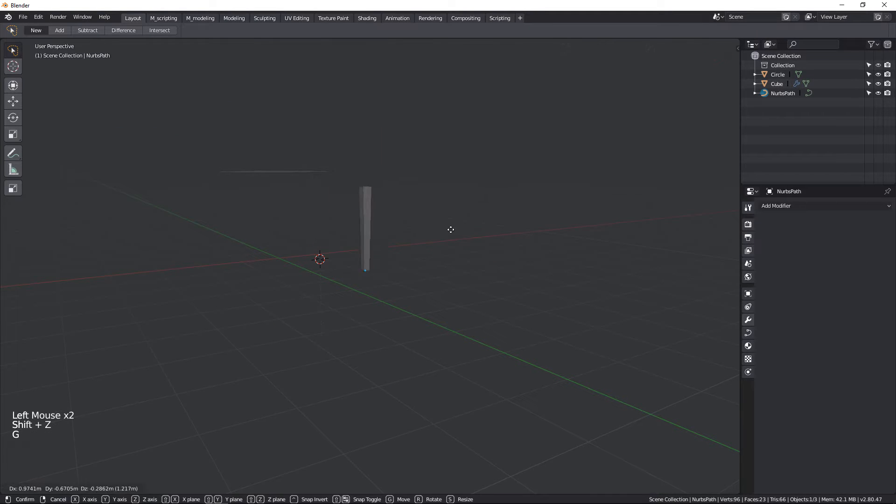
right_click(380, 234)
- Try bending the leg by moving the path's middle control point in Edit Mode, and return to Object Mode
scroll(319, 249, up, 3)
middle_drag(318, 247, 384, 254)
scroll(329, 238, down, 4)
key(Tab)
scroll(345, 236, up, 4)
click(371, 223)
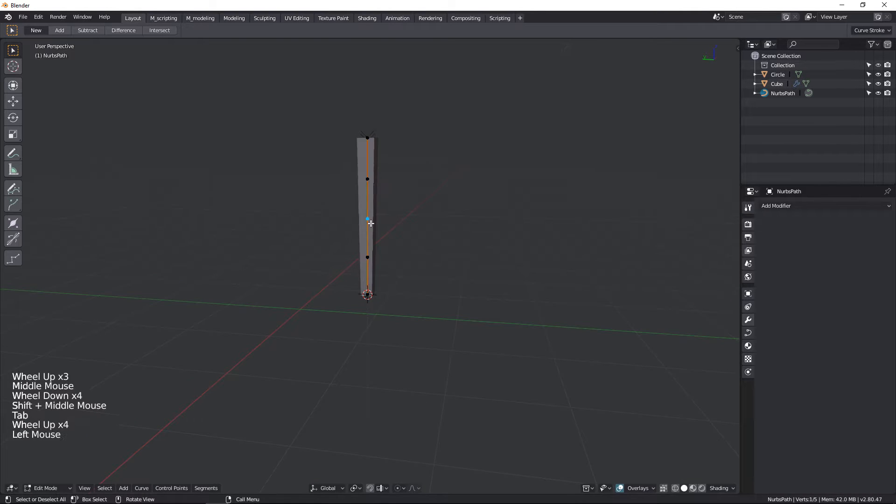
middle_drag(371, 223, 394, 236)
key(g)
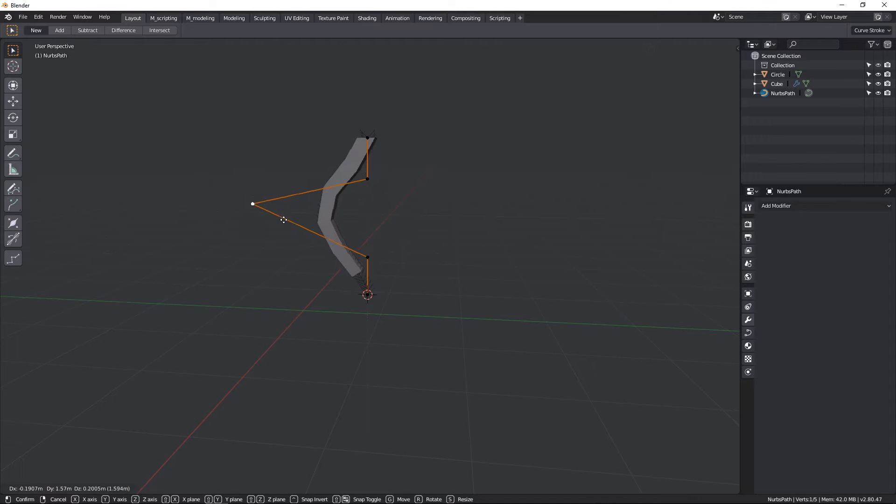
right_click(443, 254)
scroll(419, 250, down, 4)
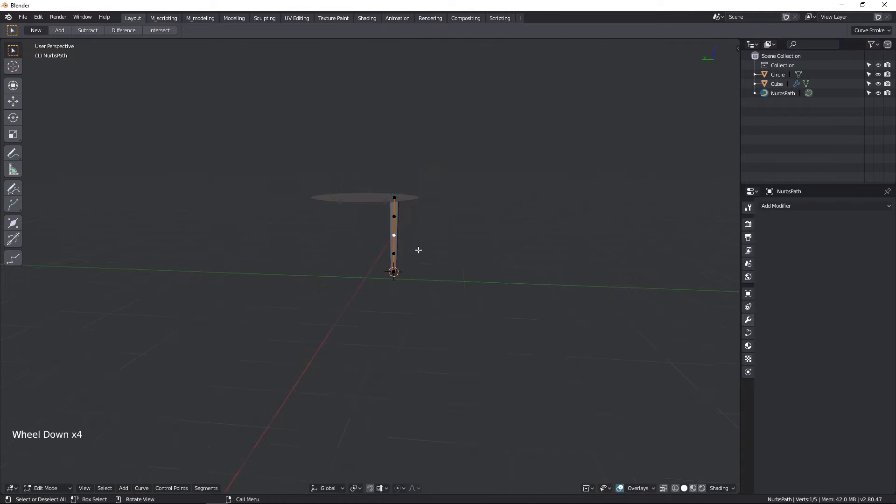
key(Tab)
- Reselect the leg's path curve using the wireframe display, and return to solid shading
middle_drag(421, 136, 418, 225)
scroll(374, 236, up, 4)
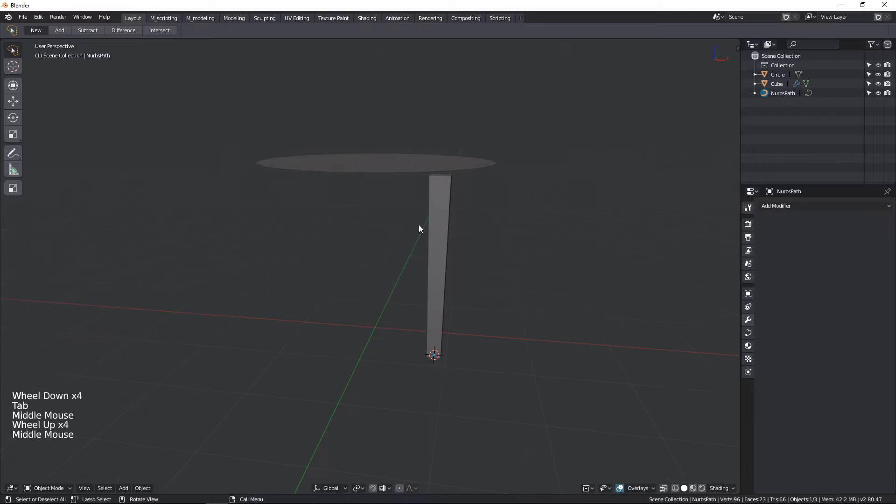
click(446, 267)
key(shift+z)
click(438, 251)
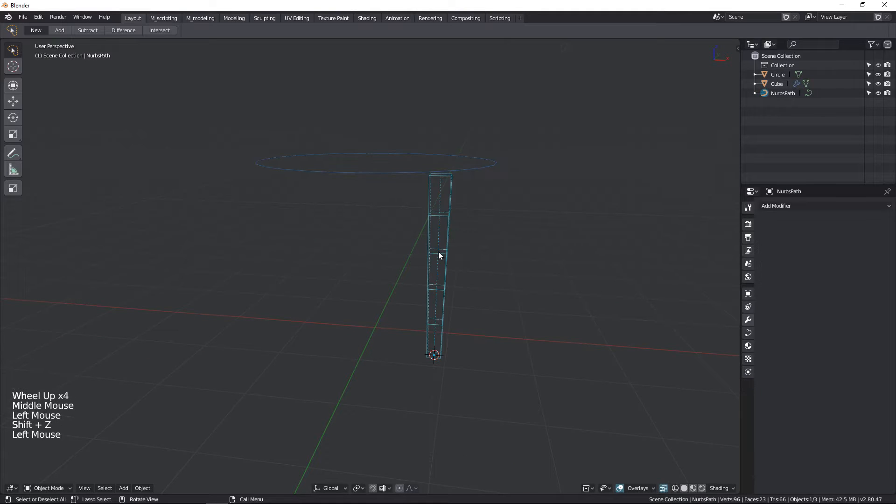
key(shift+z)
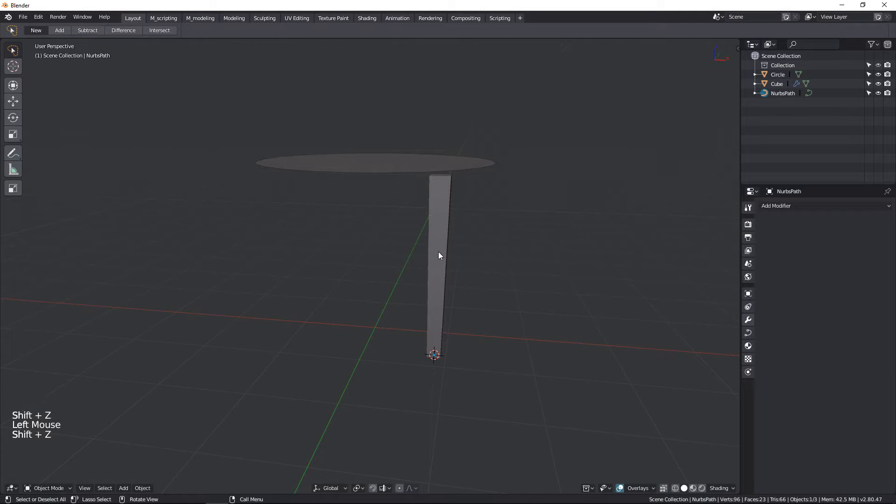
- Add a Solidify modifier to the circular tabletop and apply the object's scale
scroll(438, 251, down, 4)
middle_drag(427, 332, 432, 280)
click(415, 259)
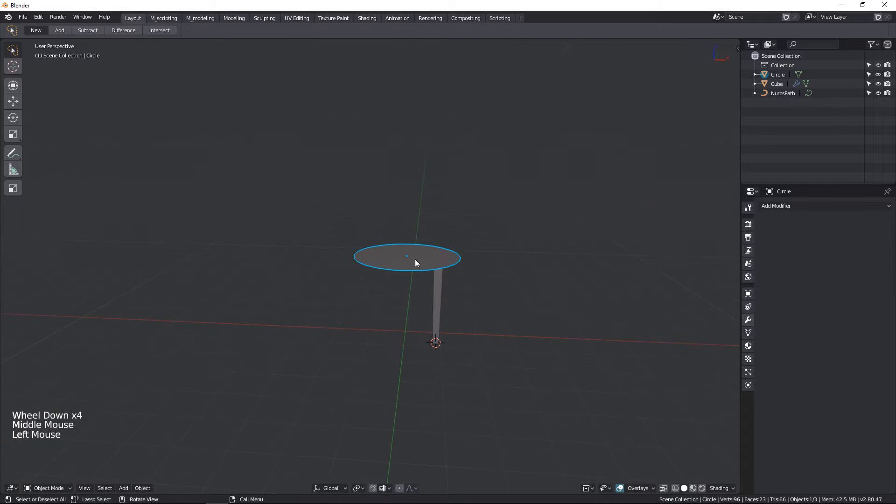
scroll(401, 309, up, 3)
middle_drag(400, 309, 388, 223)
scroll(405, 219, up, 2)
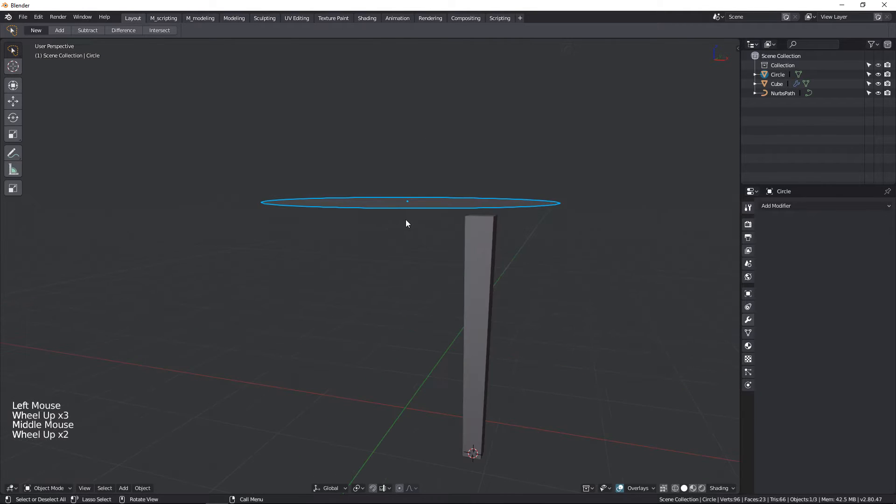
click(792, 205)
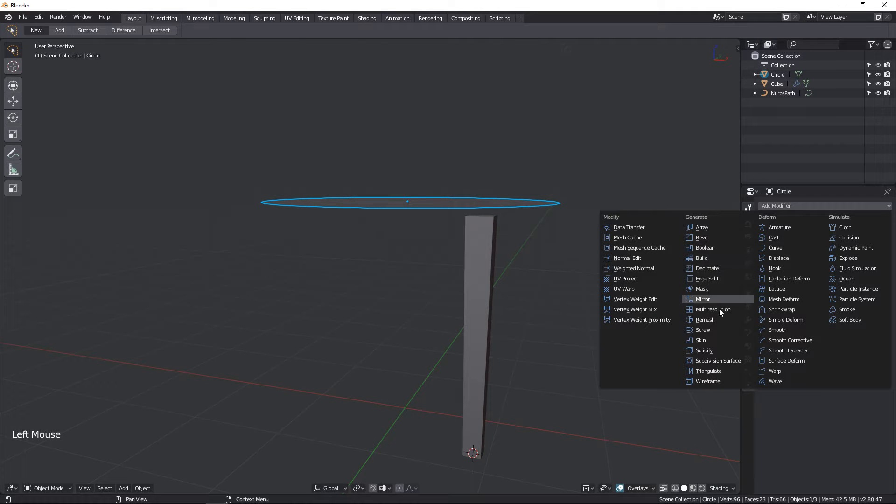
click(713, 348)
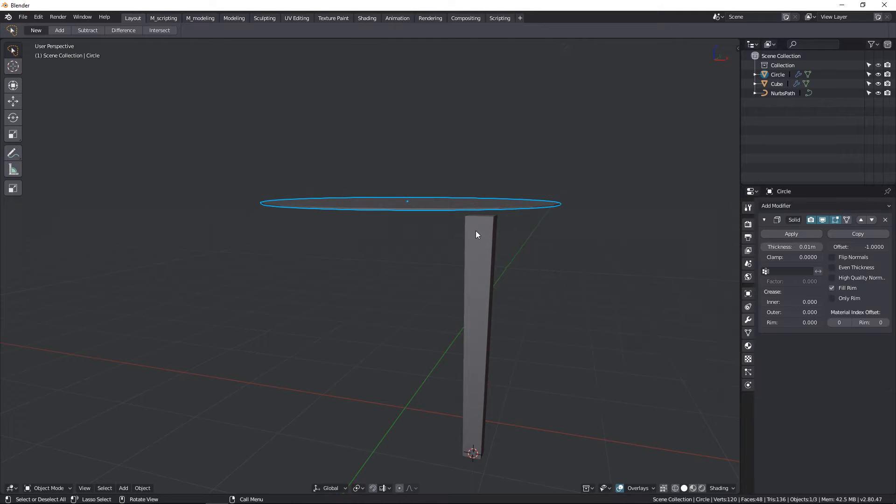
key(ctrl+a)
click(449, 239)
- Set the tabletop's Solidify thickness to about 0.072 m, enable Even Thickness, and apply the modifier
scroll(448, 240, up, 2)
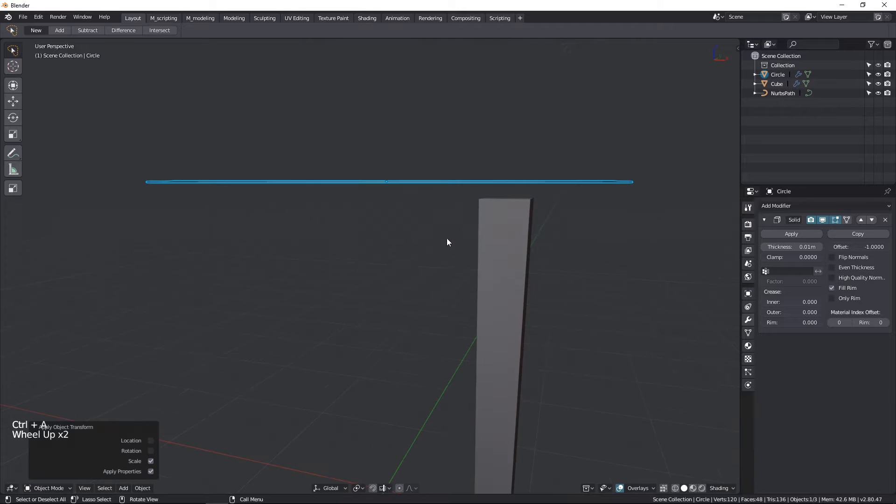
shift+middle_drag(462, 200, 454, 220)
shift+drag(792, 247, 861, 246)
mouse_move(591, 301)
middle_down()
mouse_move(550, 293)
mouse_move(560, 348)
mouse_move(511, 330)
mouse_move(606, 308)
middle_up()
scroll(555, 304, down, 2)
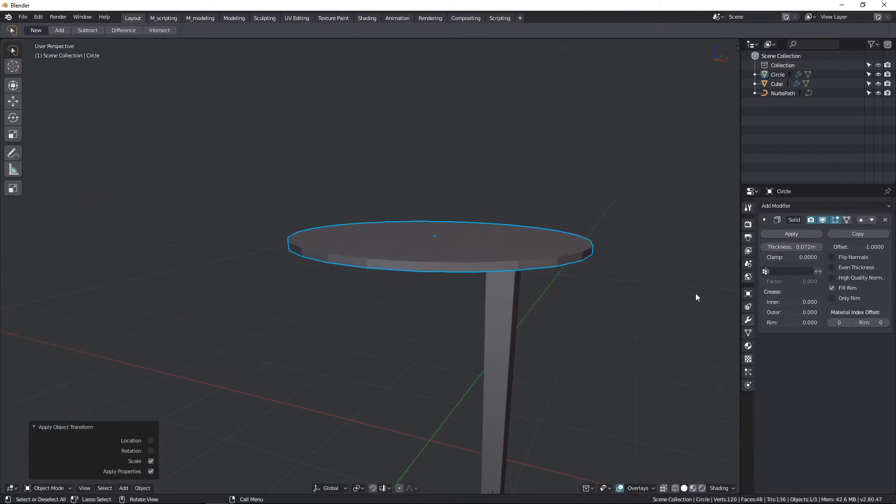
click(836, 269)
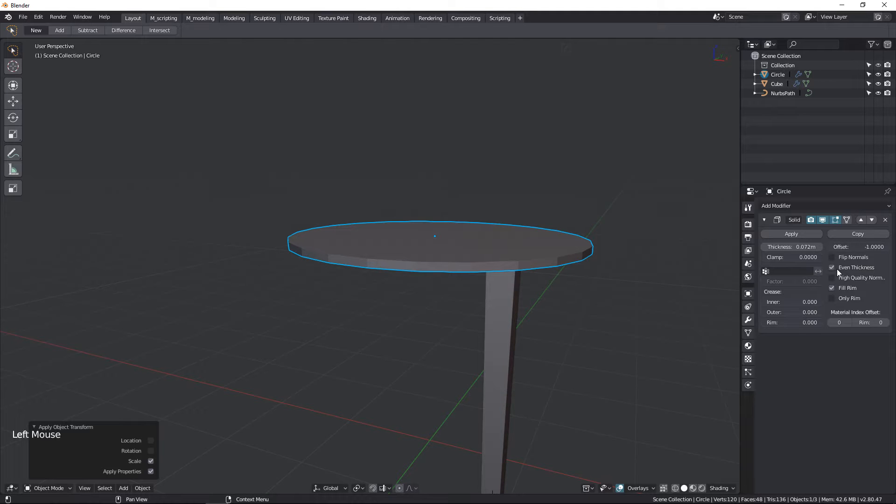
click(791, 234)
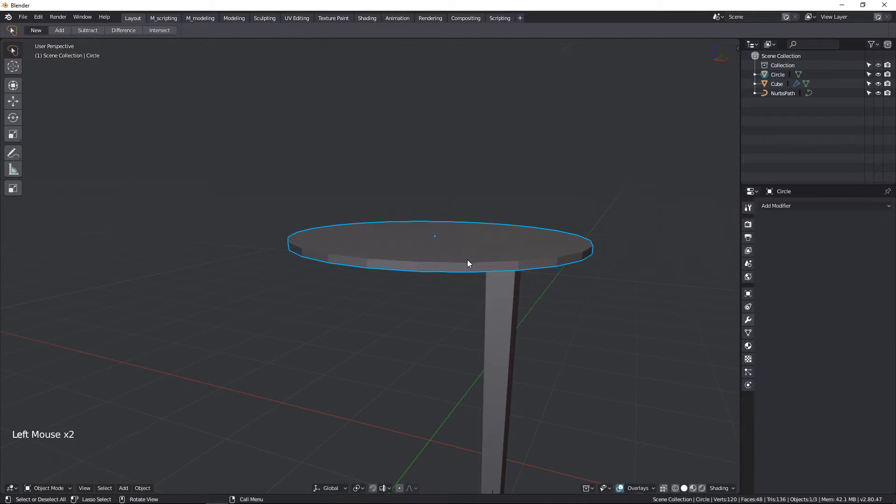
- In Edit Mode, add one centred loop cut around the tabletop's rim and try scaling it outward to about 1.02, excluding the Z axis
middle_drag(468, 263, 453, 310)
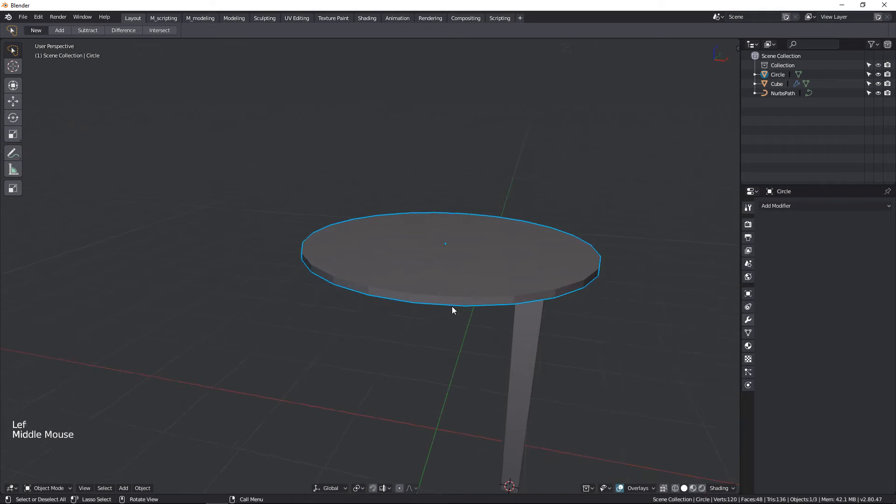
scroll(452, 308, up, 1)
key(Tab)
scroll(465, 289, up, 2)
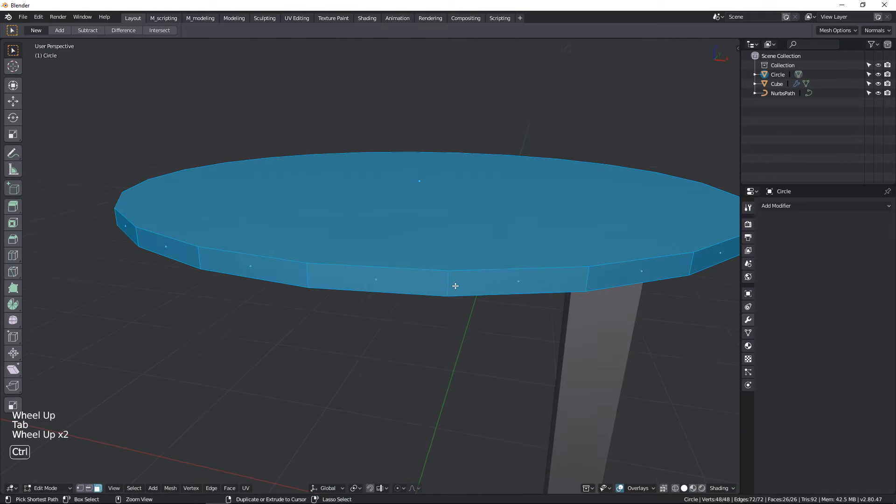
key(ctrl+r)
click(455, 285)
key(s)
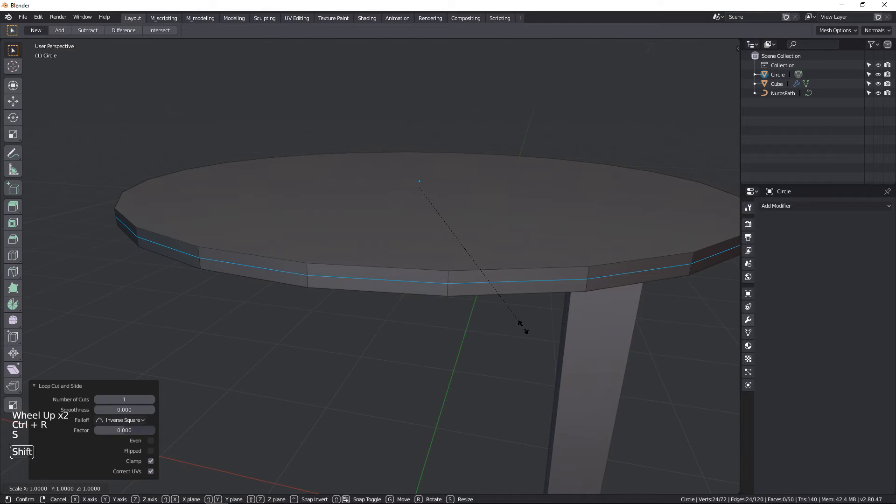
key(shift+z)
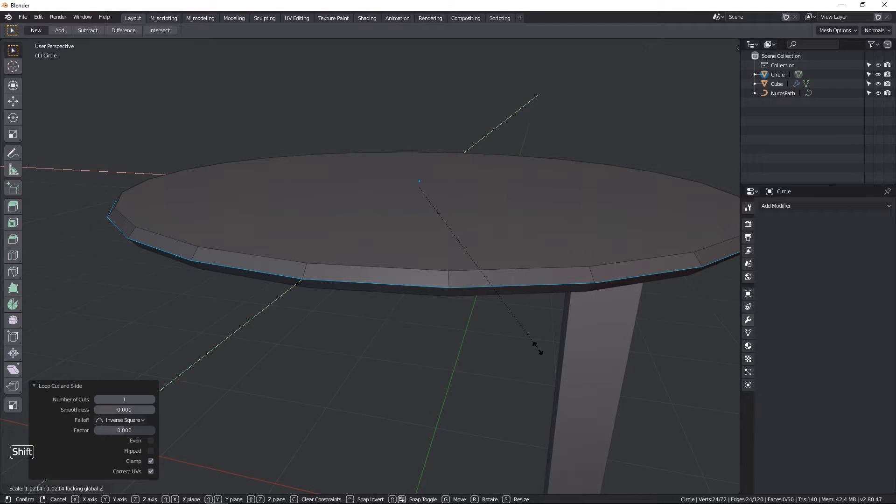
click(535, 344)
- Undo the scaling of the rim's middle edge loop and remove the loop with Dissolve Edges
middle_drag(500, 328, 456, 281)
key(ctrl+z)
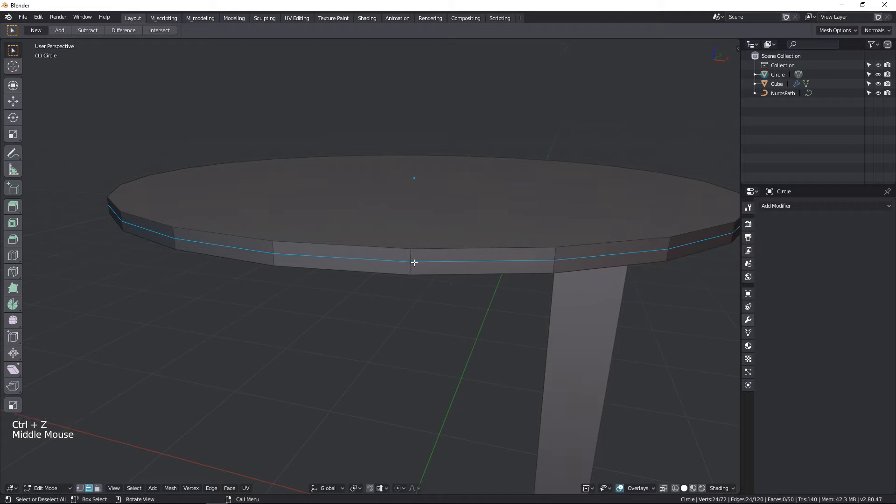
key(x)
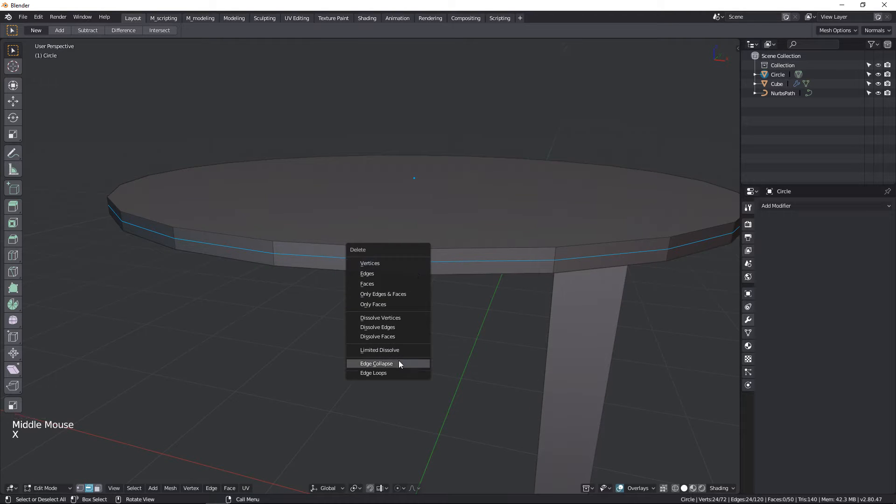
click(376, 326)
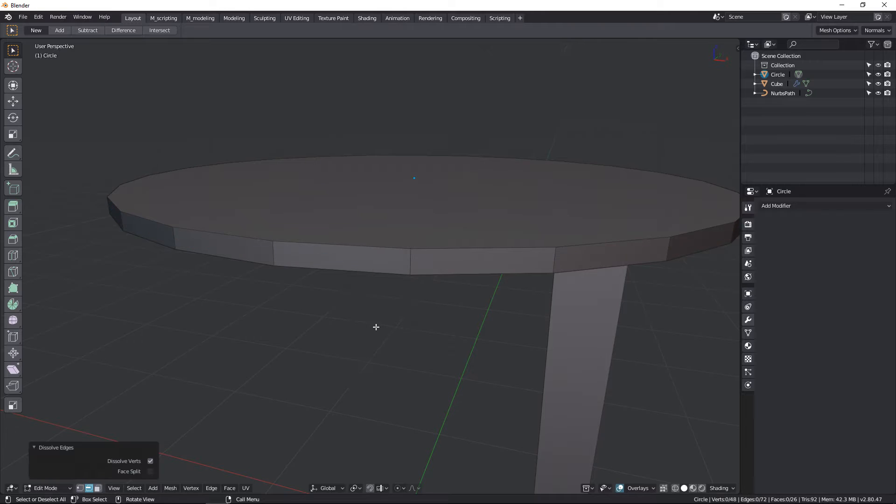
- Bevel the tabletop's upper edge loop about 0.0596 m wide with 4 segments, and return to Object Mode
alt+click(358, 244)
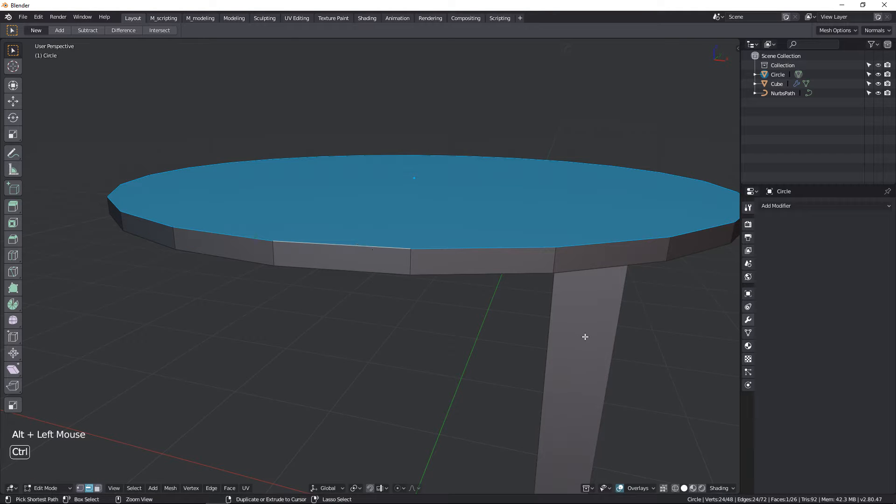
key(ctrl+b)
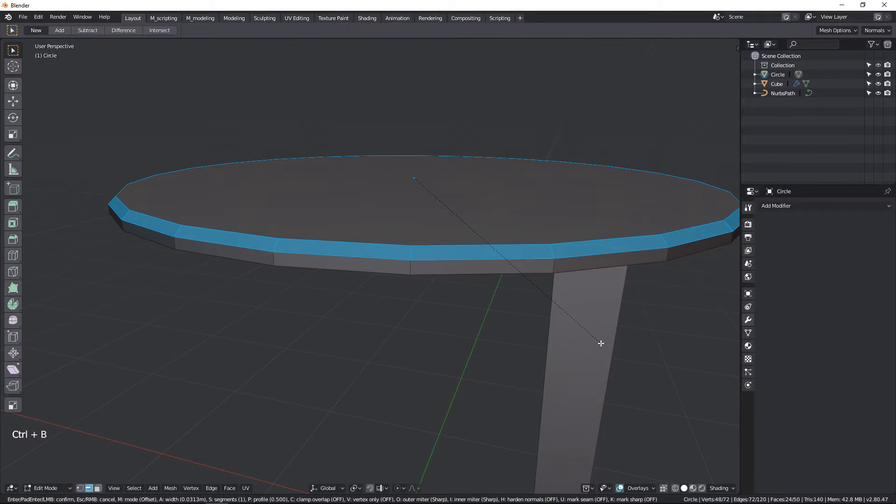
key(shift)
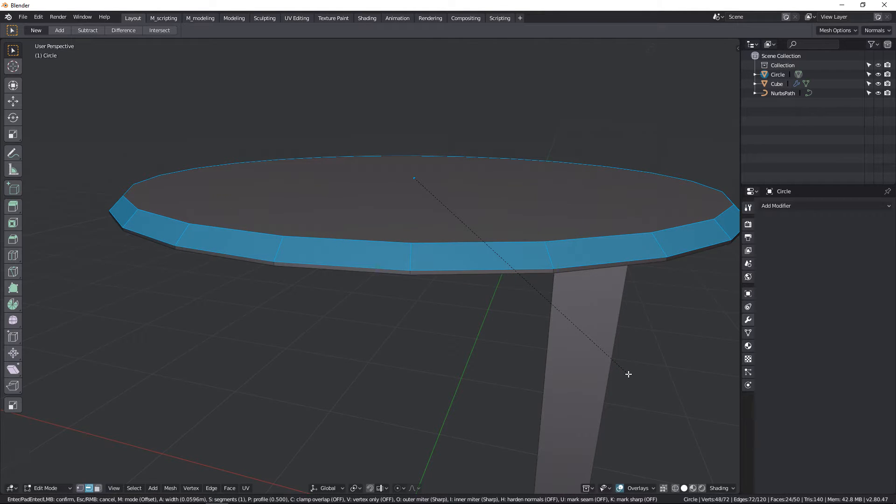
scroll(629, 374, up, 1)
scroll(628, 374, up, 1)
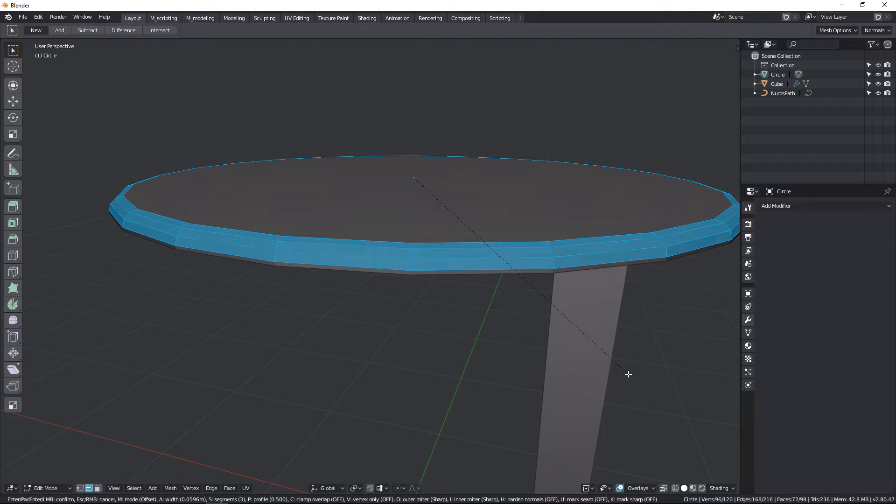
scroll(629, 374, up, 1)
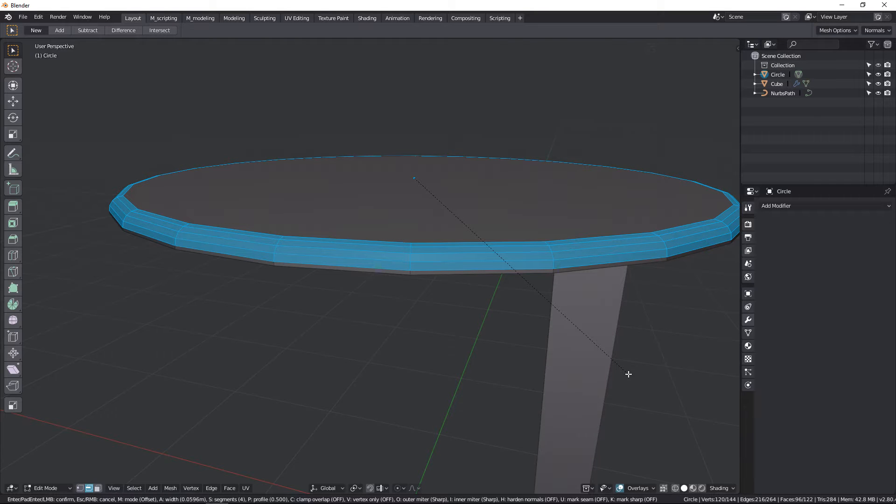
click(629, 374)
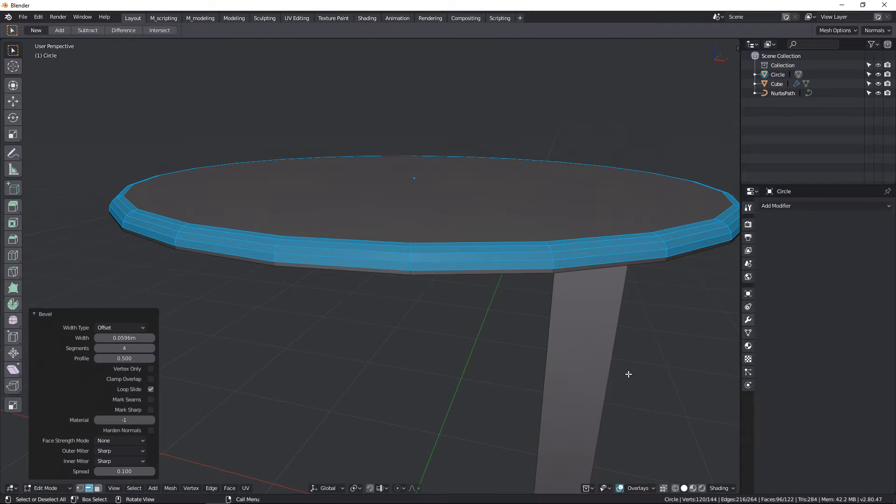
key(Tab)
middle_drag(491, 283, 452, 243)
- In Edit Mode, set the mean bevel weight of the tabletop's lower edge loop to 1.00, and return to Object Mode
key(Tab)
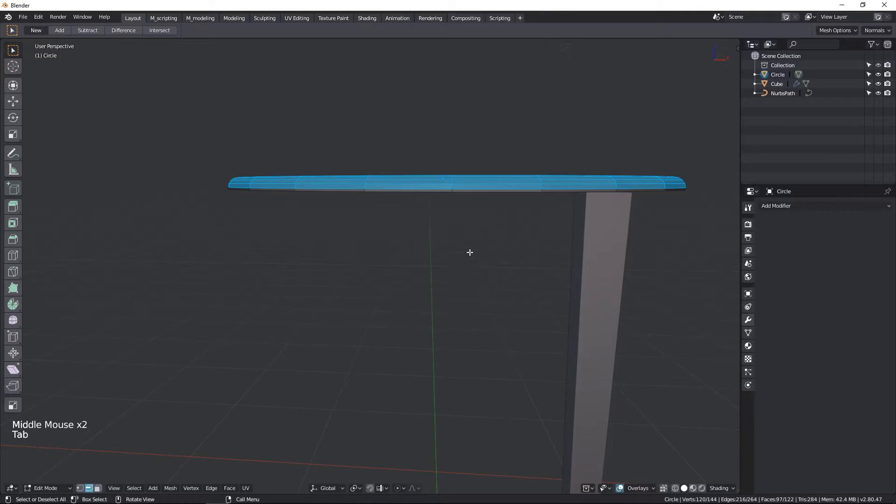
scroll(467, 200, up, 1)
alt+click(460, 185)
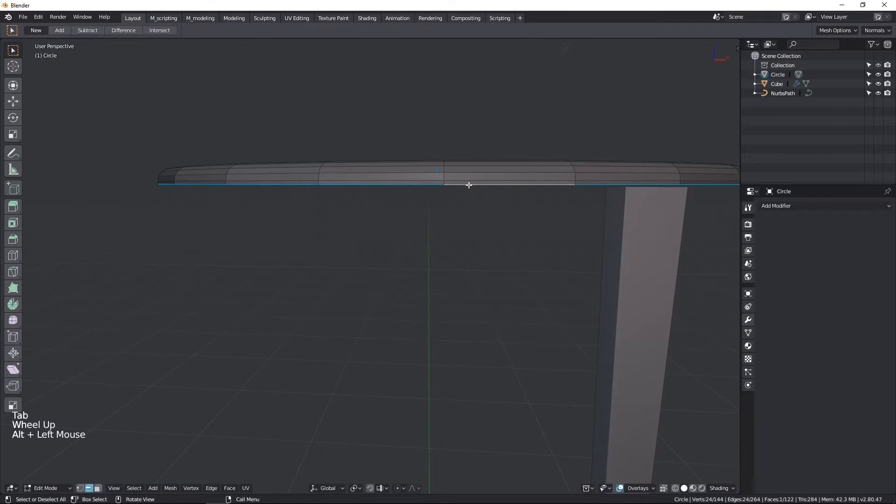
middle_drag(468, 186, 478, 182)
key(n)
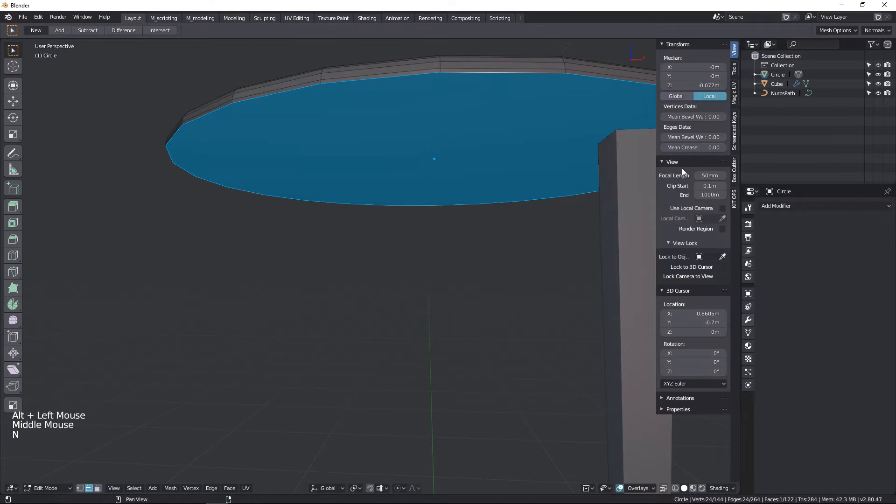
drag(682, 139, 719, 138)
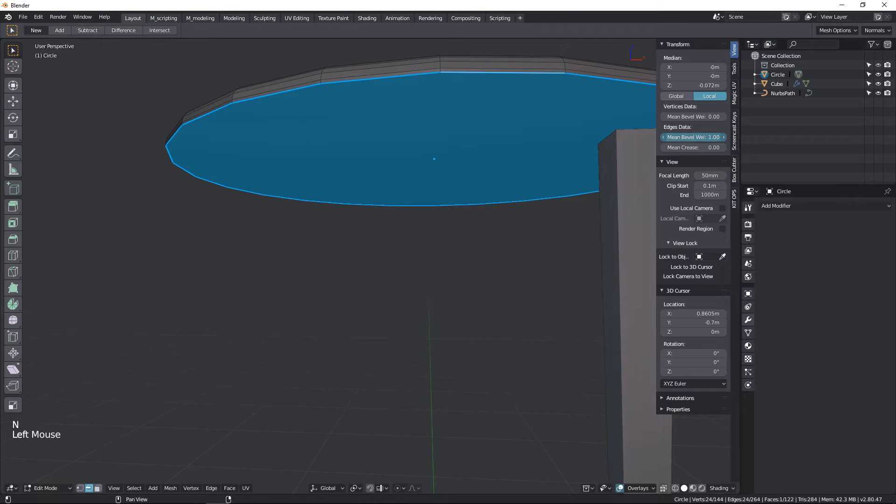
key(Tab)
- Add a Bevel modifier to the tabletop with 2 segments and the limit method set to Weight
middle_drag(410, 142, 428, 188)
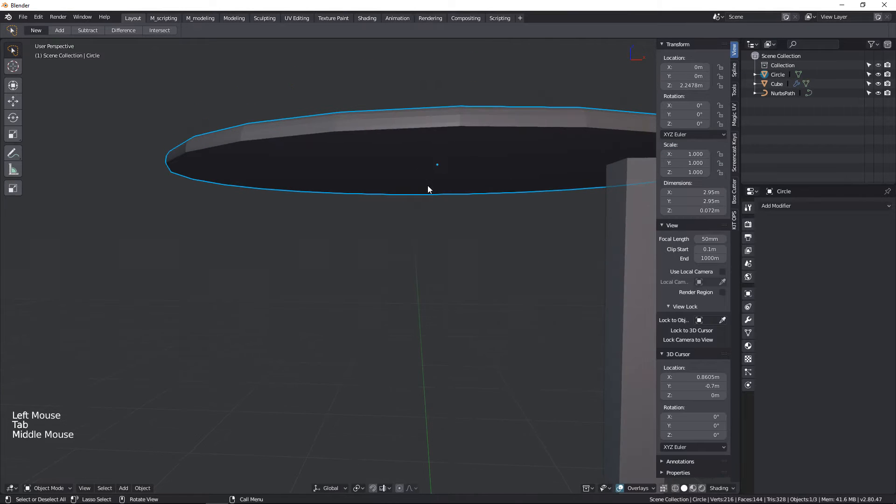
click(775, 207)
click(703, 246)
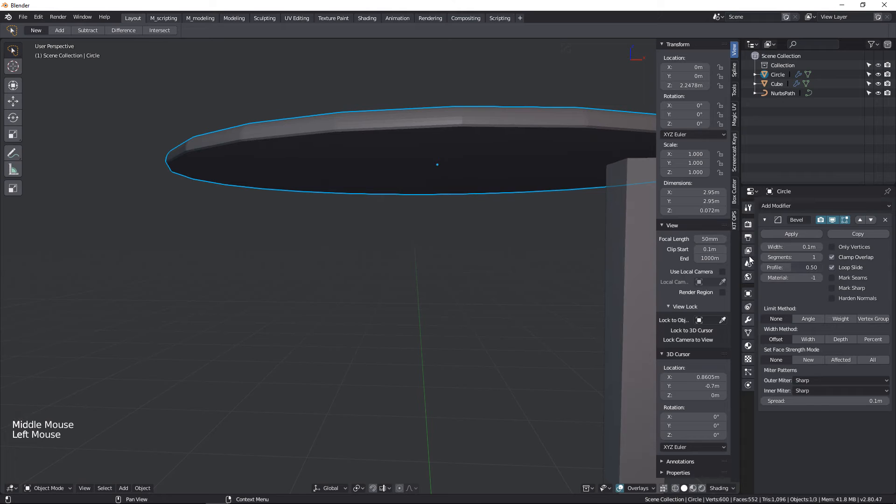
click(820, 257)
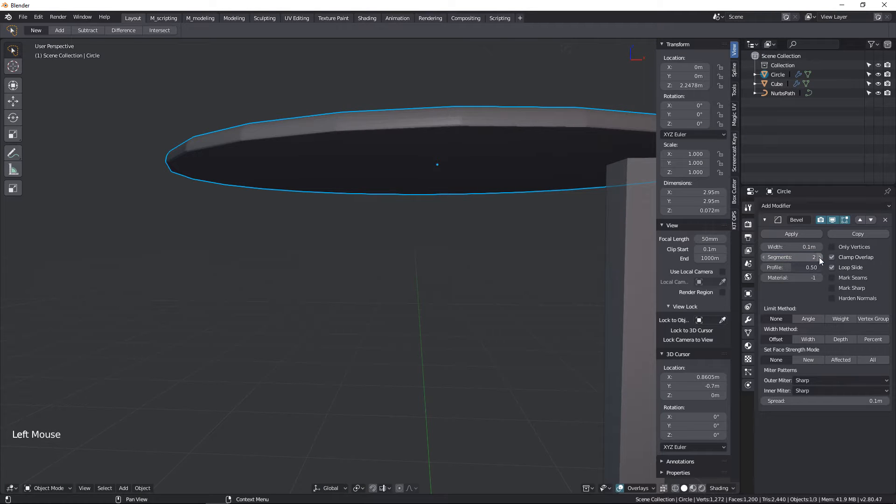
shift+middle_drag(534, 135, 519, 147)
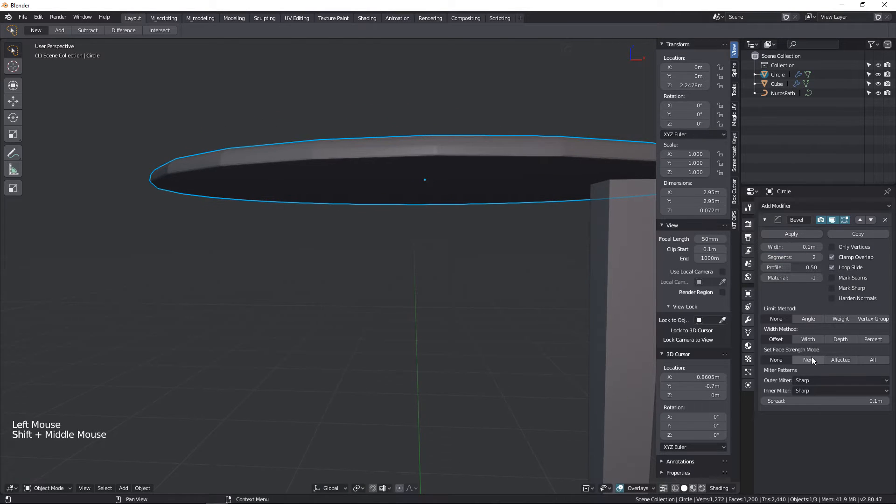
click(834, 320)
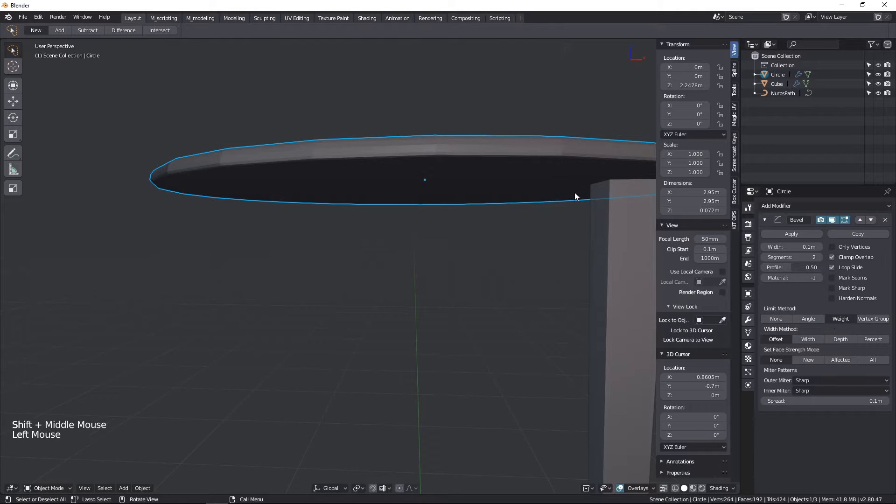
- Apply Shade Smooth to the tabletop
scroll(466, 158, up, 2)
right_click(447, 104)
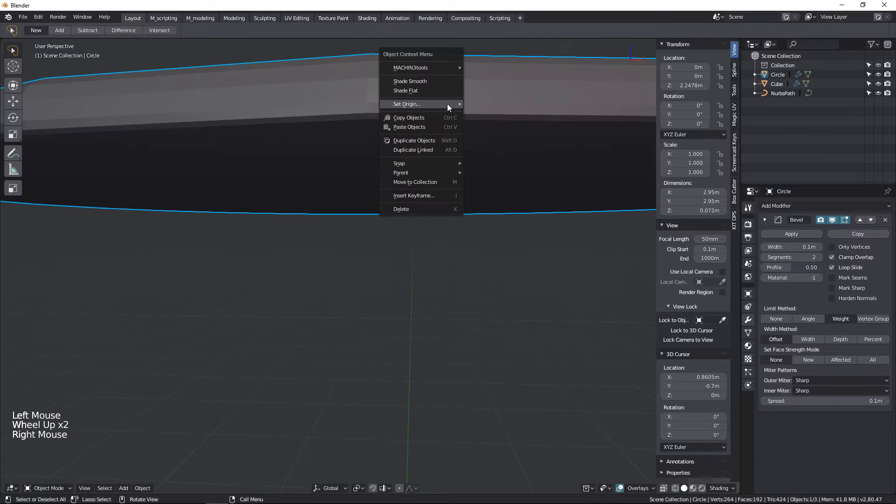
click(417, 83)
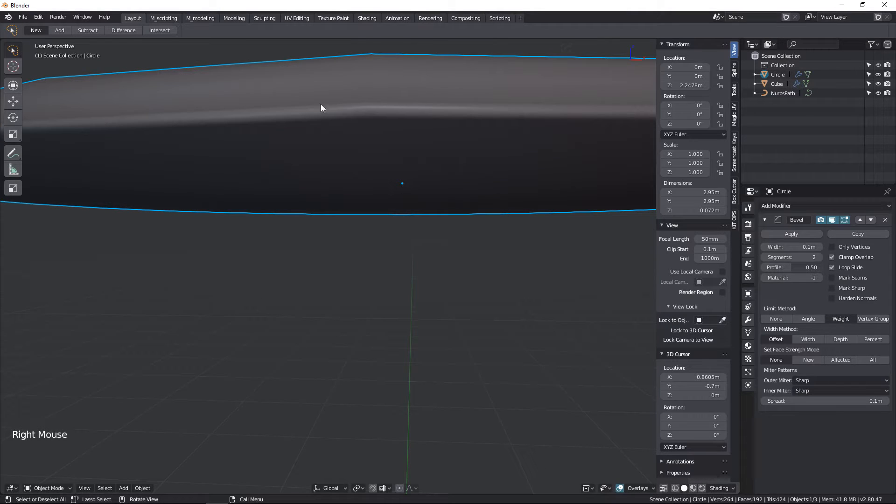
- Set the tabletop's Bevel modifier to a width of 0 m with 3 segments
shift+click(792, 247)
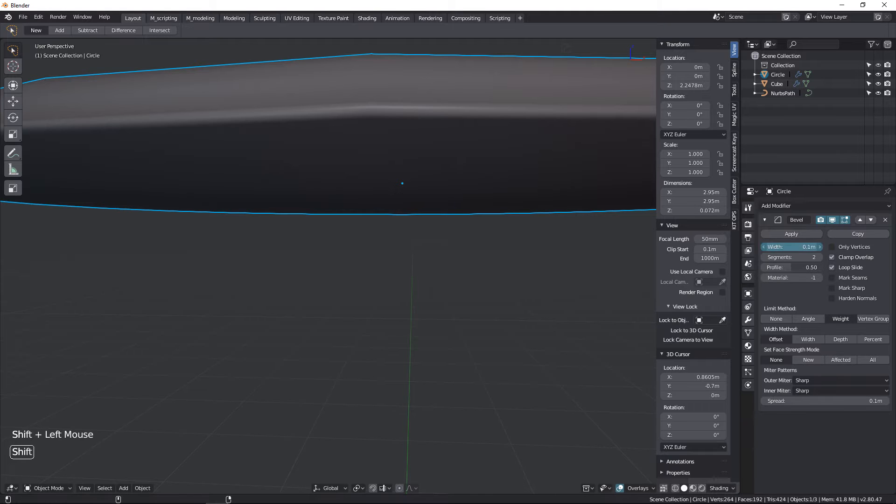
mouse_move(792, 247)
shift+mouse_down()
mouse_move(800, 246)
mouse_move(783, 247)
shift+mouse_up()
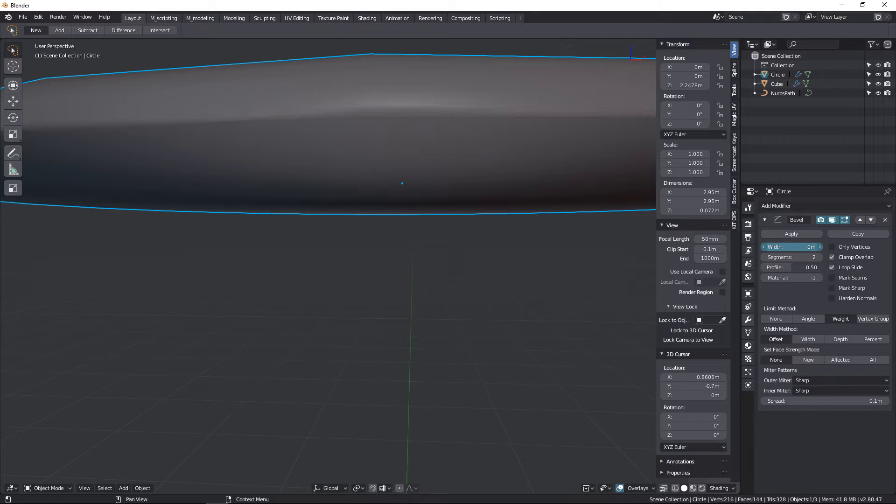
click(816, 257)
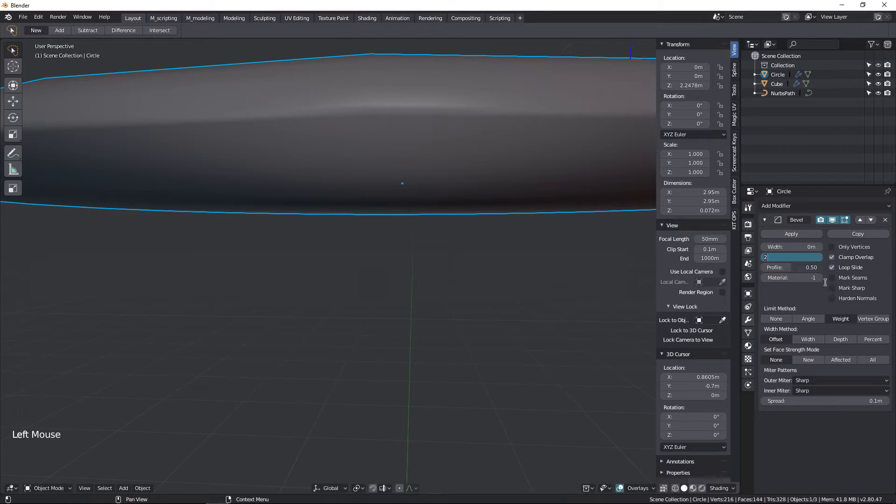
click(811, 296)
click(819, 256)
mouse_move(808, 248)
mouse_down()
mouse_move(816, 247)
mouse_move(793, 247)
mouse_up()
scroll(501, 150, down, 4)
scroll(513, 164, up, 3)
middle_drag(567, 122, 565, 124)
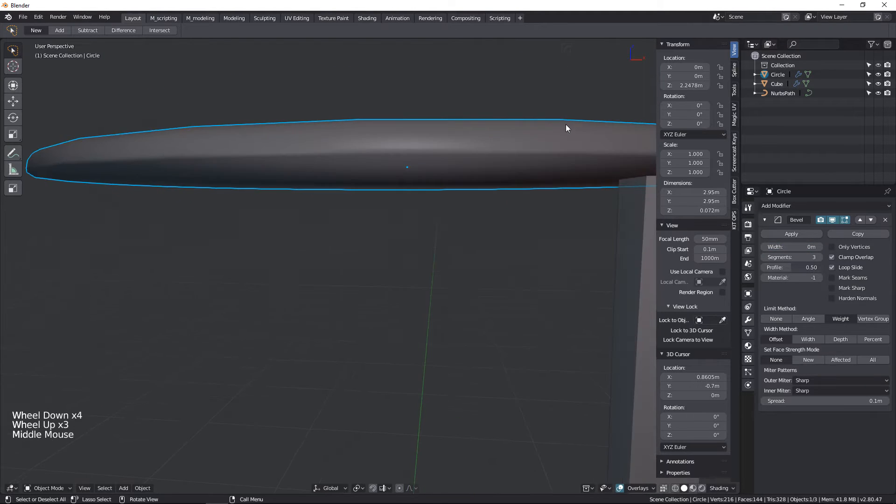
scroll(560, 140, up, 1)
- In Edit Mode, inset the tabletop's bottom face by about 0.051 m, and return to Object Mode
scroll(416, 202, down, 2)
middle_drag(416, 203, 474, 161)
key(Tab)
shift+middle_drag(536, 130, 521, 141)
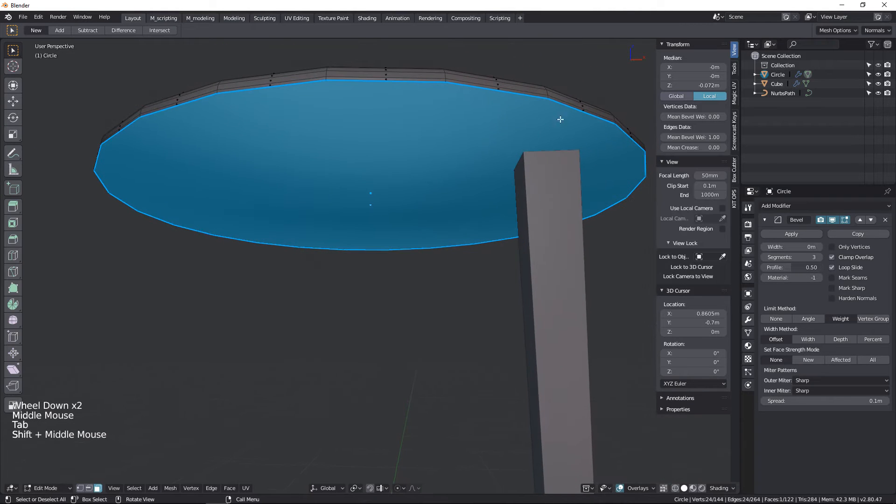
key(i)
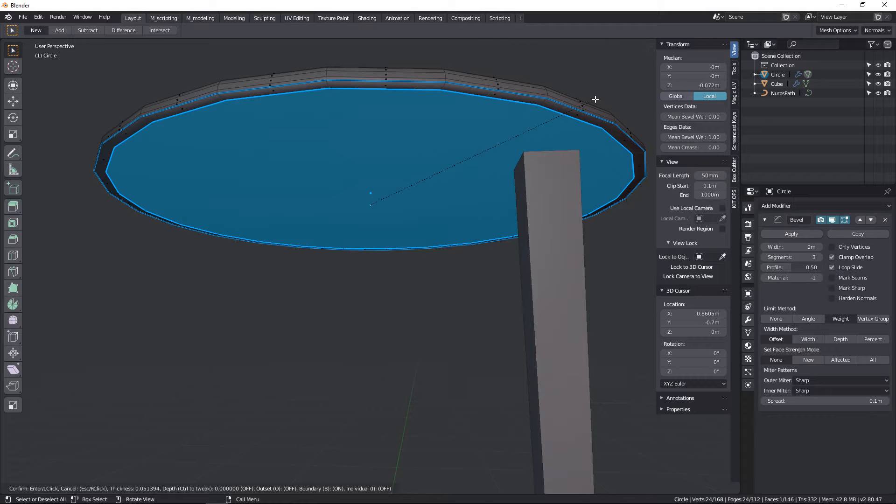
click(595, 99)
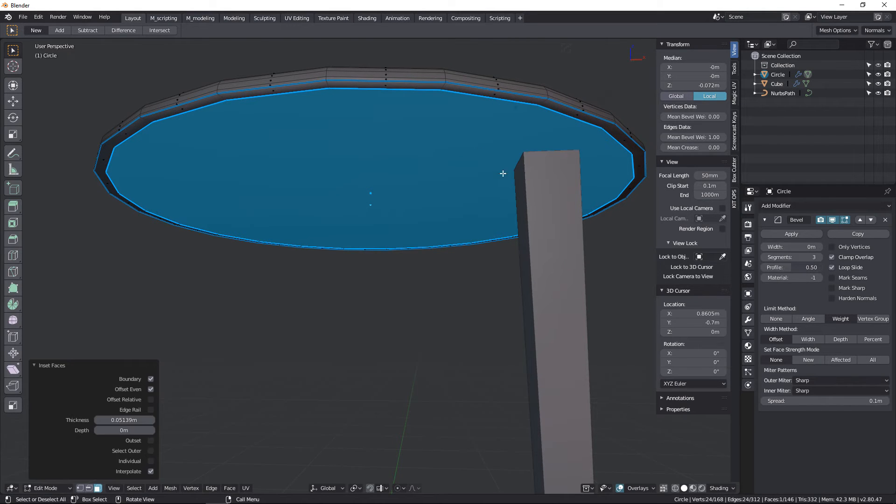
key(Tab)
middle_drag(494, 96, 480, 112)
scroll(433, 146, up, 2)
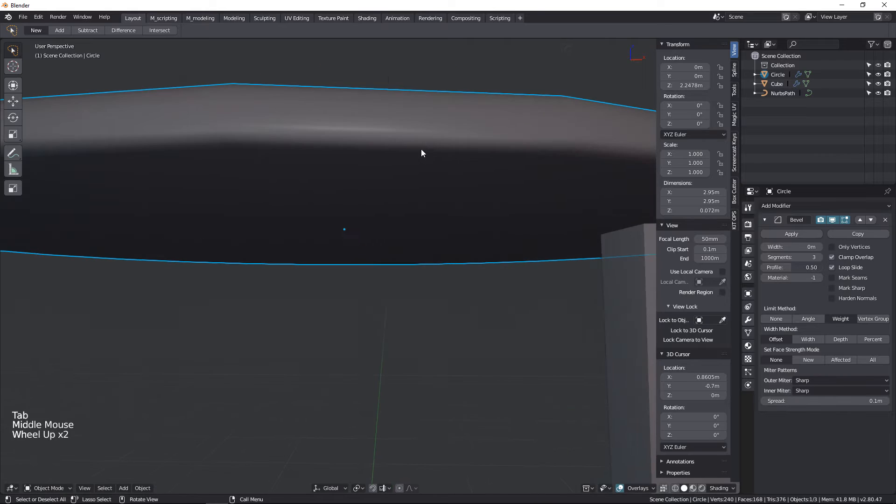
- Set the Bevel modifier's width to 0.5 m and inspect the tabletop's rim
drag(799, 247, 763, 260)
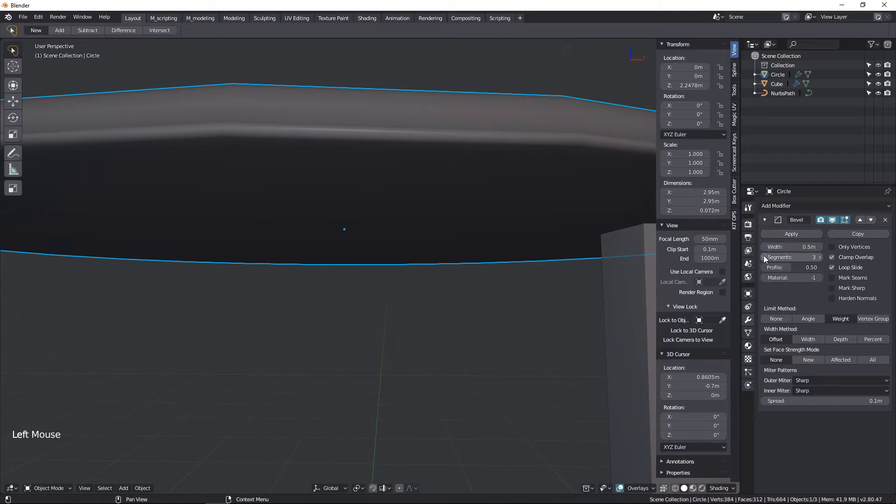
scroll(549, 212, down, 1)
scroll(548, 212, down, 1)
middle_drag(549, 212, 516, 224)
scroll(518, 233, up, 2)
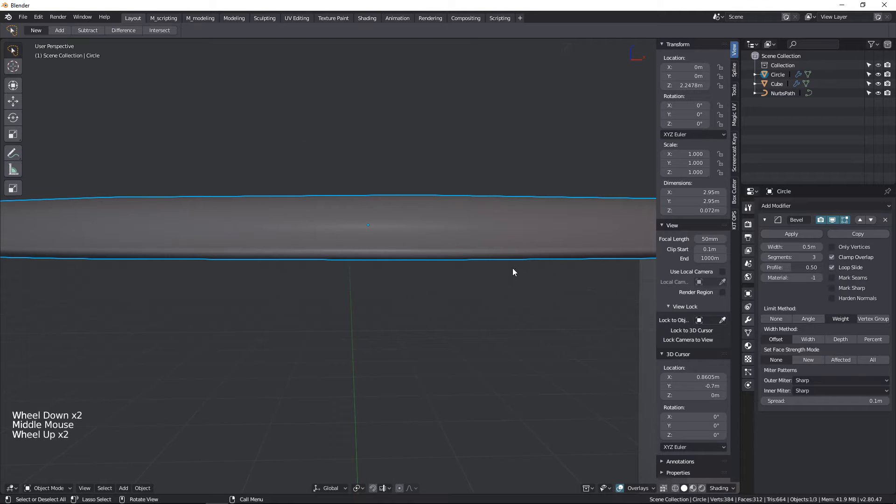
- In Edit Mode, slide the rim's lowest side edge loop upward by a factor of about 0.33, and return to Object Mode
key(Tab)
alt+click(469, 255)
scroll(460, 249, down, 1)
middle_drag(460, 248, 480, 280)
scroll(473, 298, up, 1)
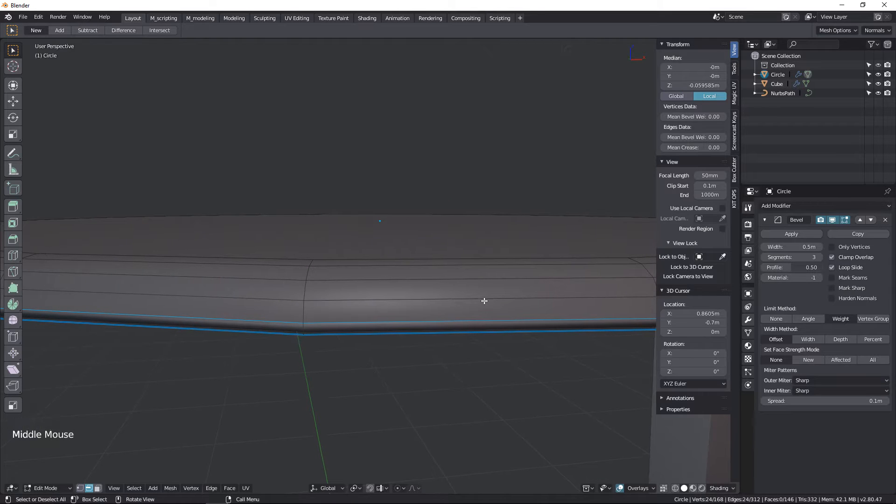
key(g)
key(g)
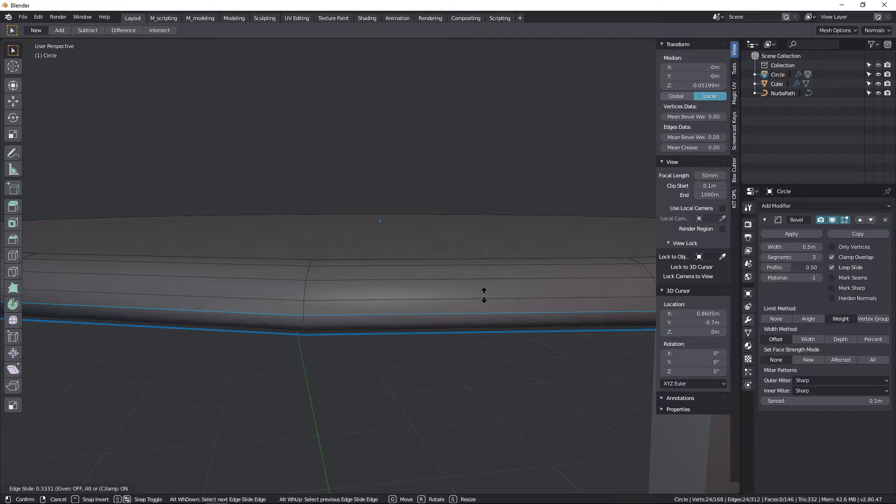
click(482, 295)
key(Tab)
middle_drag(444, 257, 436, 300)
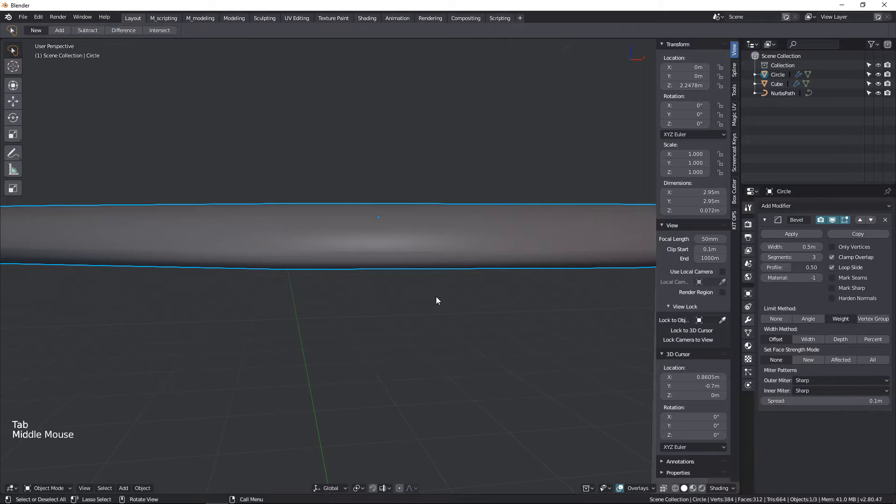
- Reduce the Bevel modifier's width to 0 m, and apply the tabletop's scale and rotation
click(793, 247)
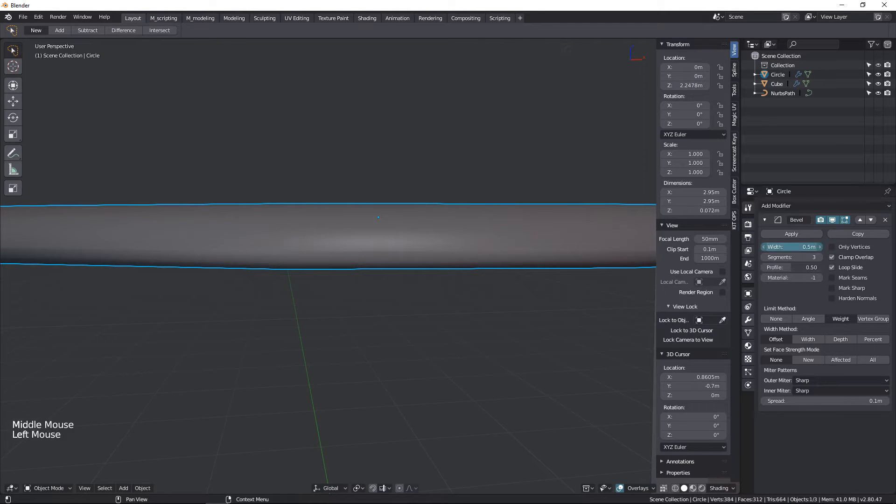
drag(793, 247, 775, 247)
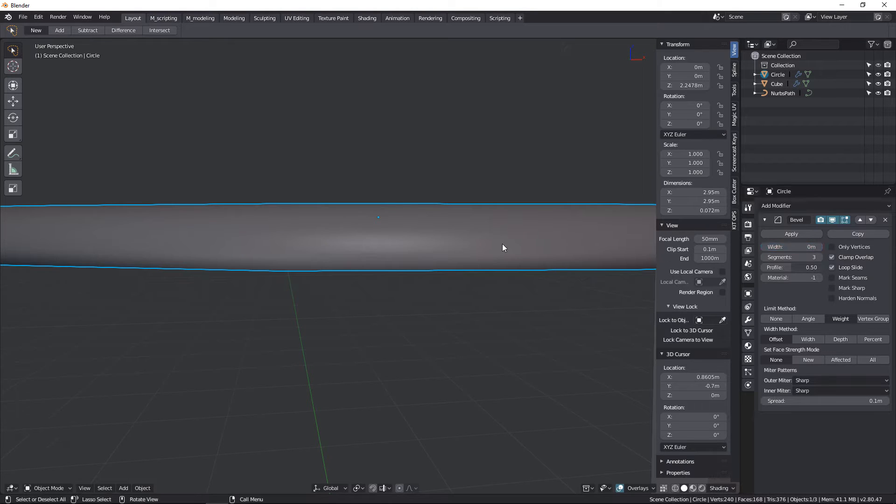
key(ctrl+a)
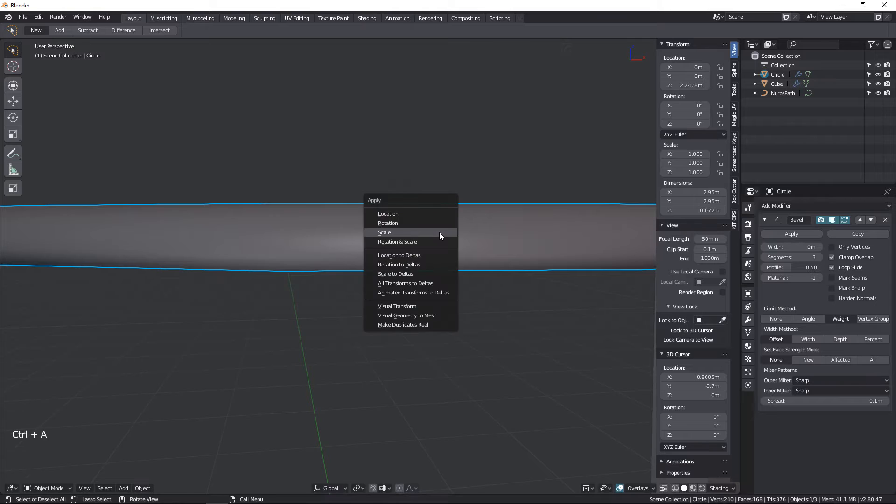
click(438, 231)
middle_drag(455, 267, 456, 260)
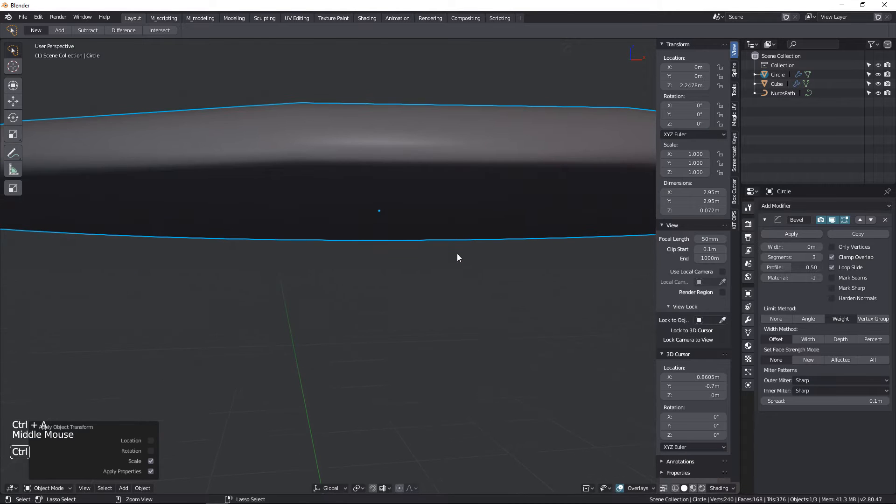
key(ctrl+a)
click(427, 245)
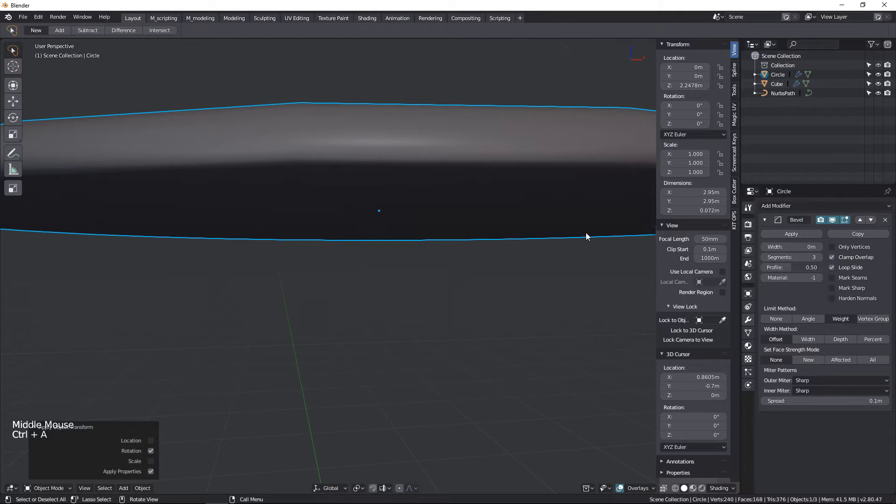
- Try the 0 m Bevel width with Clamp Overlap turned off, and turn Clamp Overlap back on
click(801, 248)
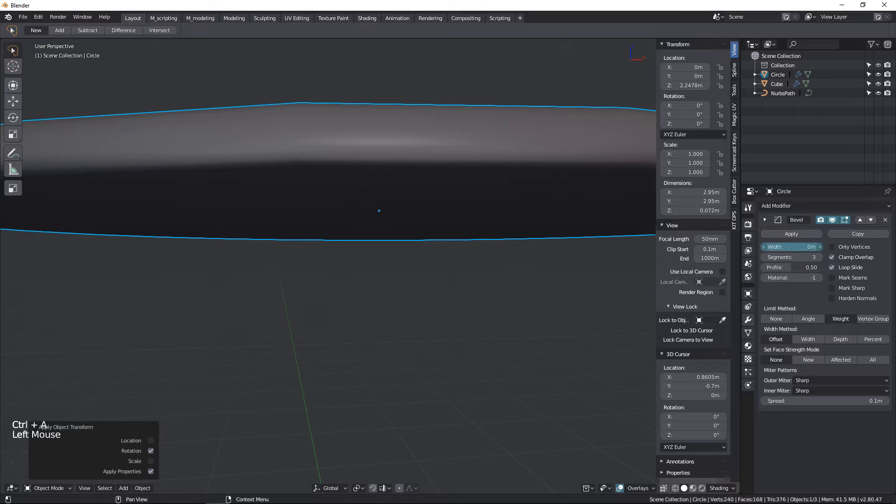
click(792, 293)
mouse_move(792, 247)
mouse_down()
mouse_move(831, 247)
mouse_move(791, 246)
mouse_up()
click(832, 257)
drag(791, 247, 791, 247)
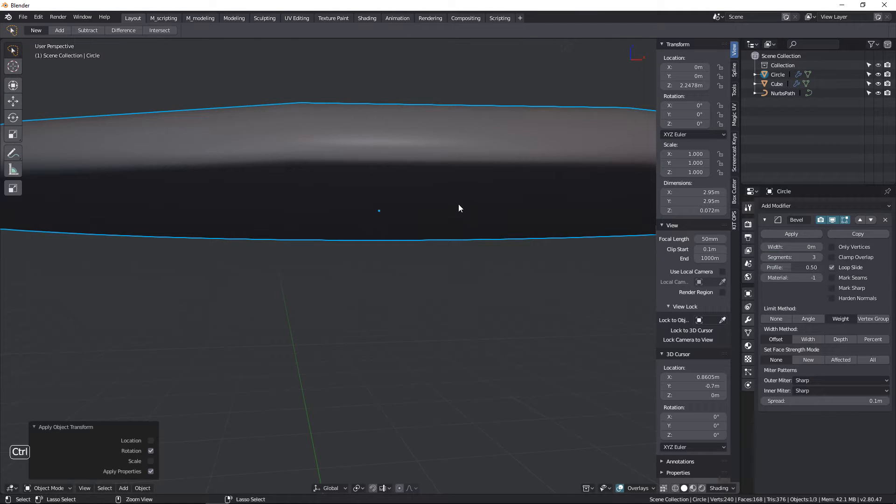
click(832, 257)
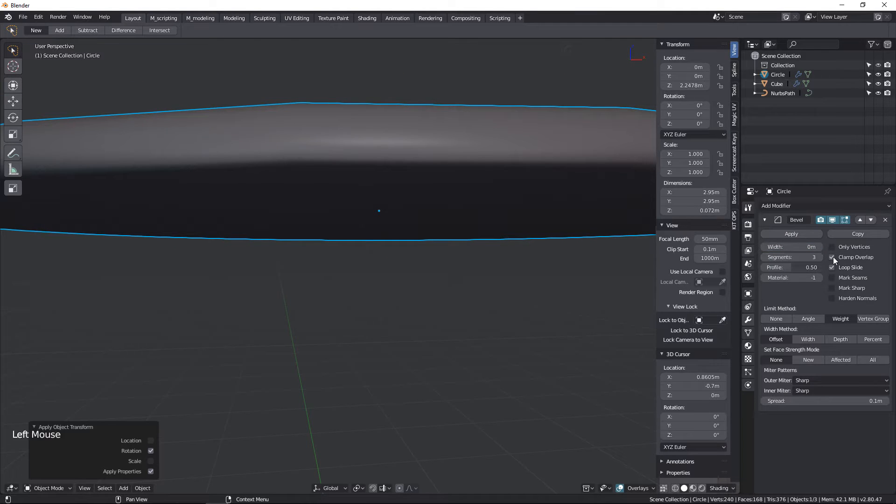
scroll(512, 229, down, 2)
middle_drag(512, 229, 509, 243)
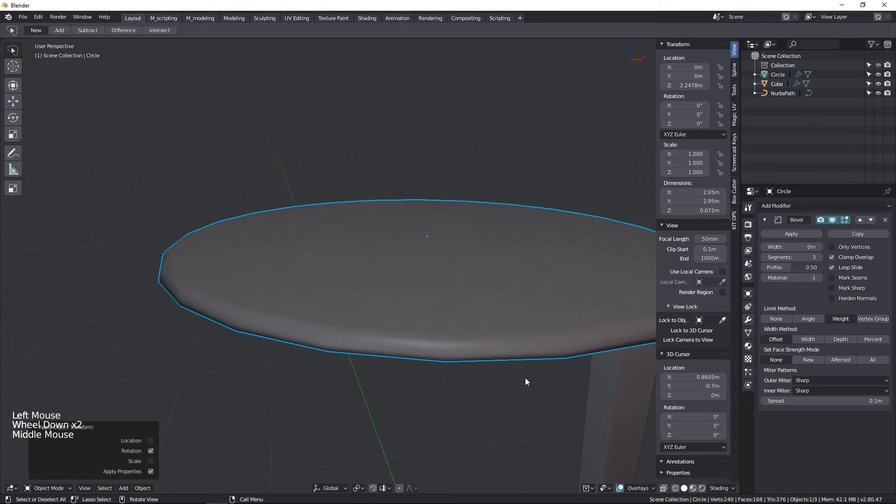
- Undo the modifier tweaks, applied transforms and edge slide back to the inset tabletop, and return to Object Mode
click(833, 221)
middle_drag(441, 383, 434, 348)
key(ctrl+z)
key(ctrl+z)
key(ctrl+z)
key(ctrl+z)
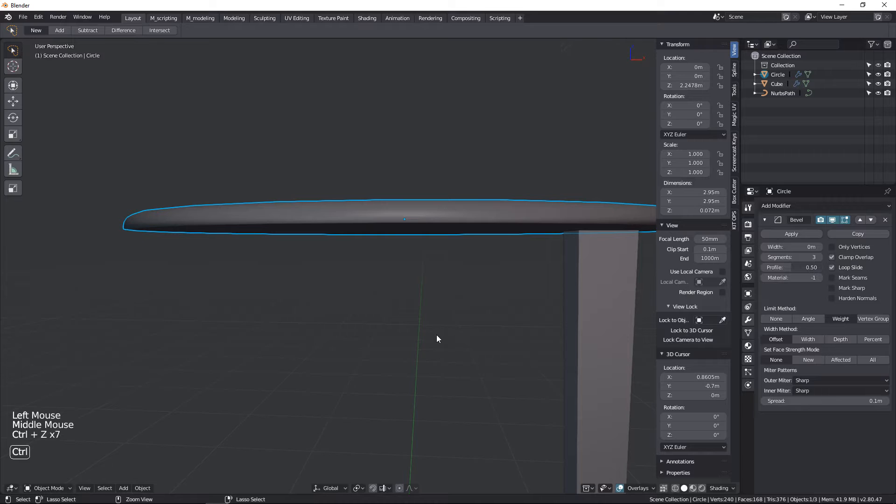
key(ctrl+z)
key(ctrl+z)
key(ctrl+z)
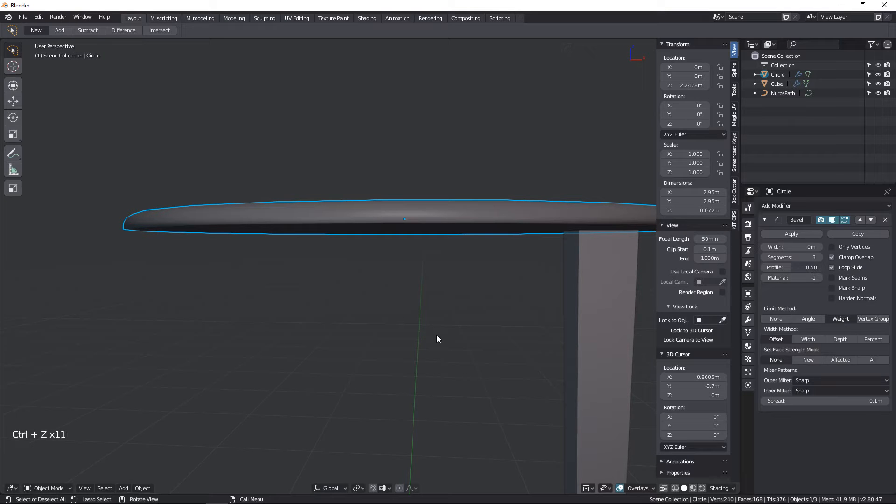
key(ctrl+z)
key(ctrl+z)
key(ctrl+z)
key(ctrl+z)
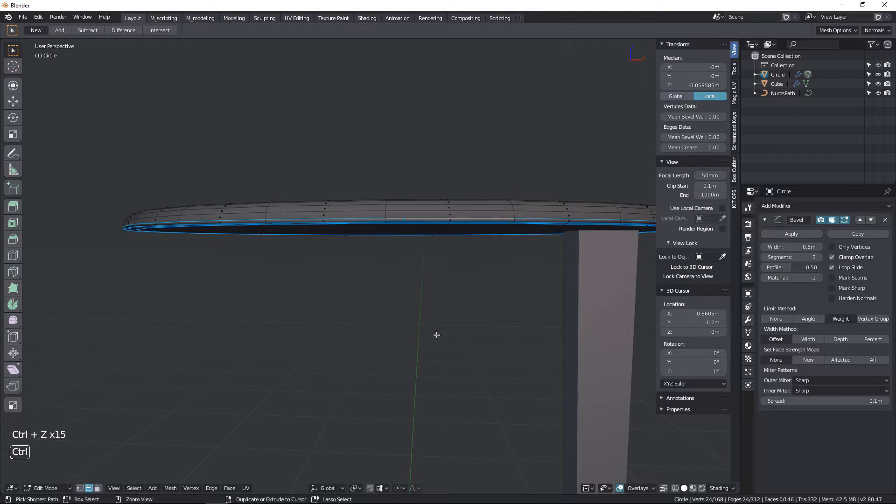
key(ctrl+z)
key(Tab)
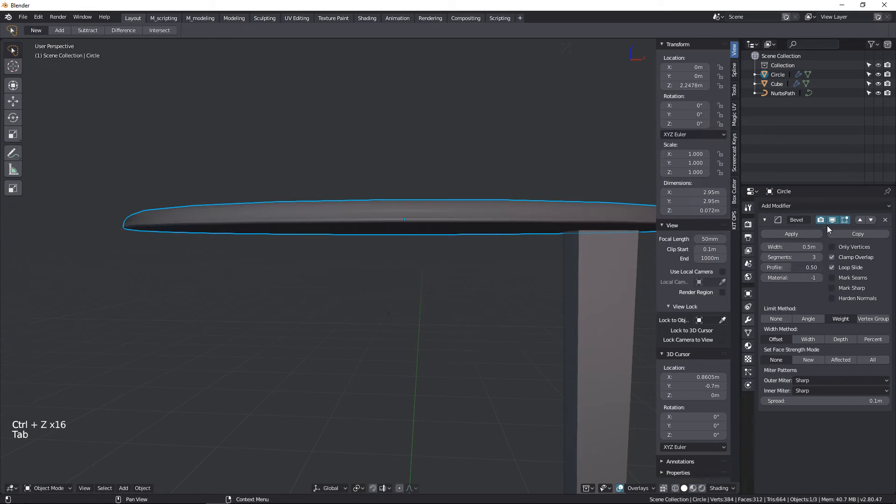
- Turn off the Bevel modifier's viewport display and examine the tabletop's underside
click(831, 220)
middle_drag(402, 210, 406, 231)
scroll(372, 317, up, 2)
middle_drag(372, 318, 399, 264)
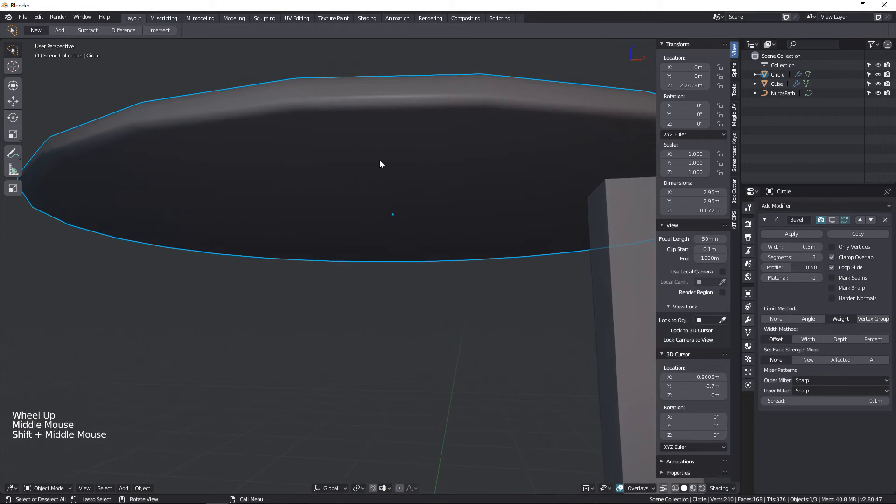
- In Edit Mode, scale the inset bottom face to 1.014 in X and Y only, and return to Object Mode
key(Tab)
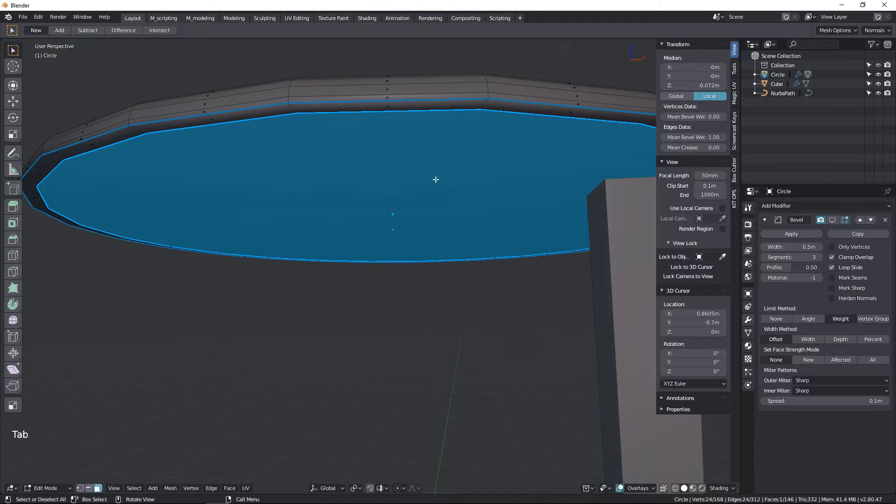
middle_drag(435, 180, 393, 146)
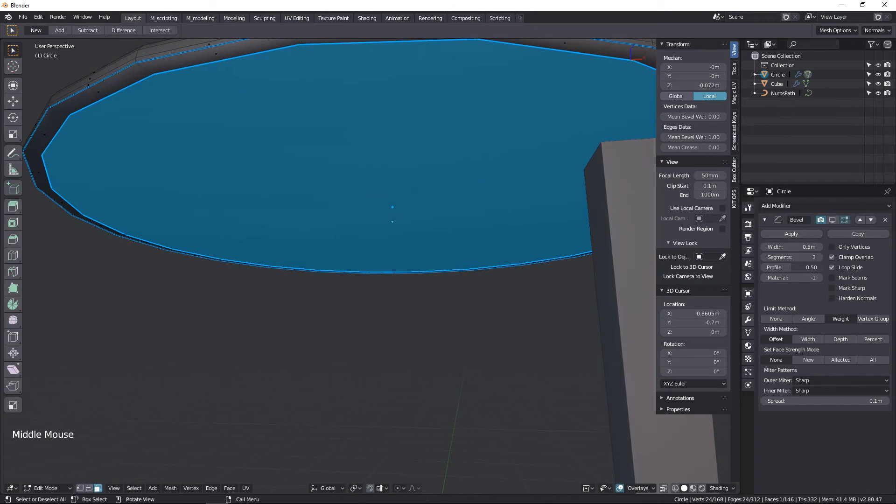
key(s)
key(shift+z)
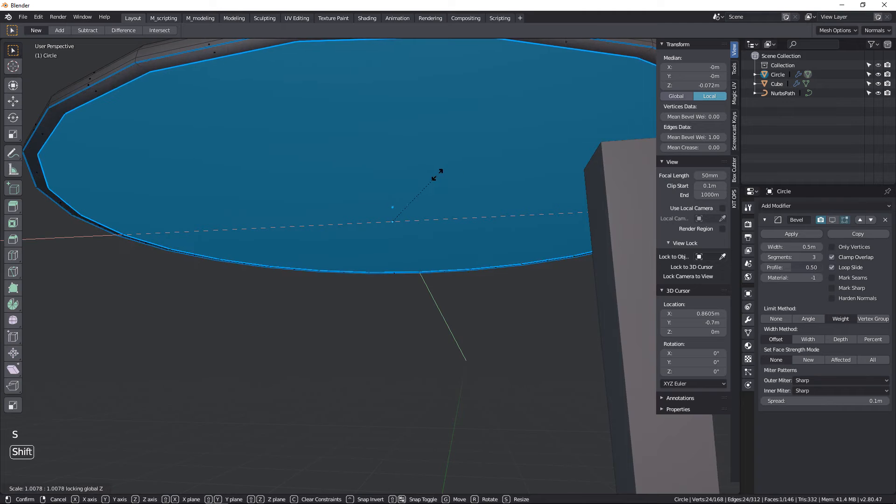
click(441, 175)
middle_drag(444, 174, 442, 188)
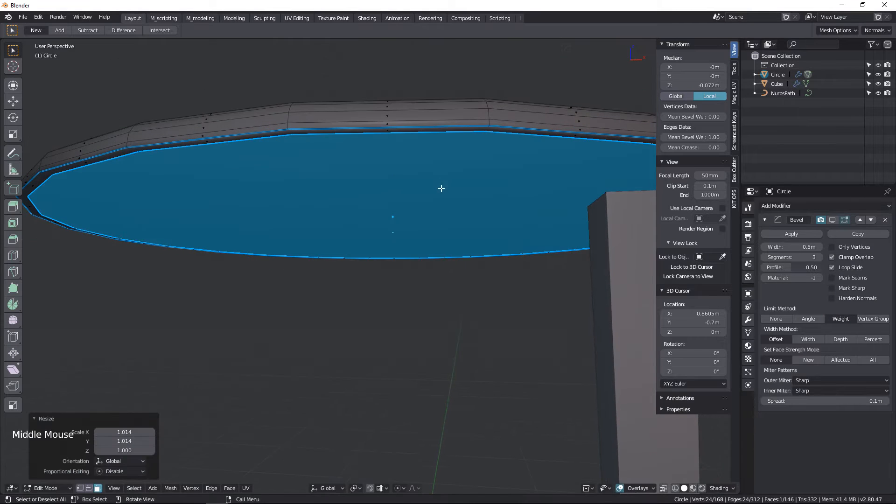
key(Tab)
middle_drag(431, 141, 438, 159)
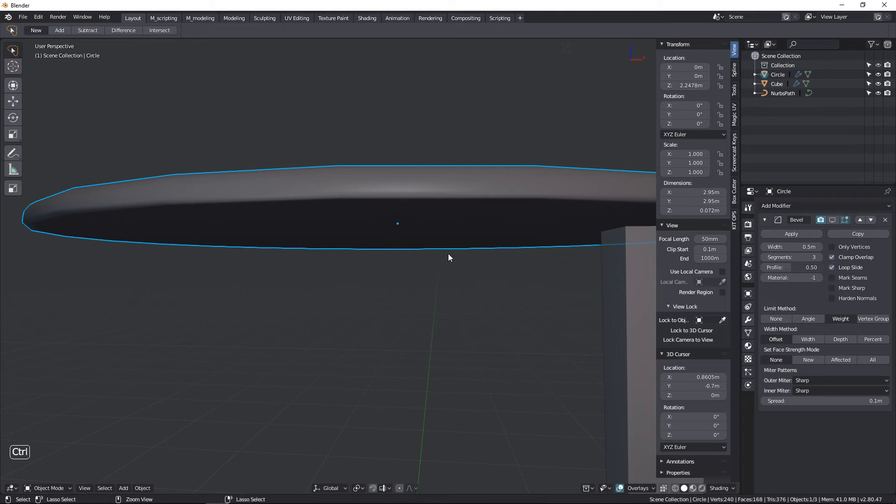
- Add a level 2 Subdivision Surface modifier to the tabletop, and remove its Bevel modifier
key(ctrl+2)
middle_drag(420, 221, 417, 215)
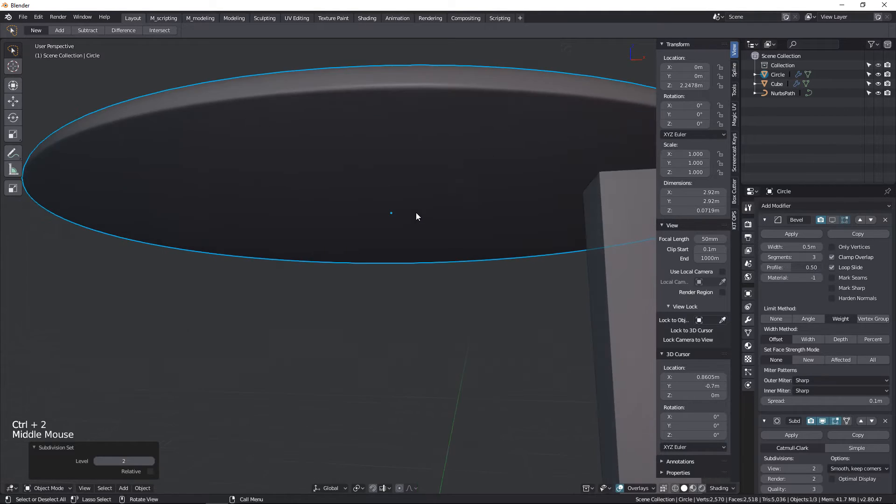
scroll(394, 180, down, 2)
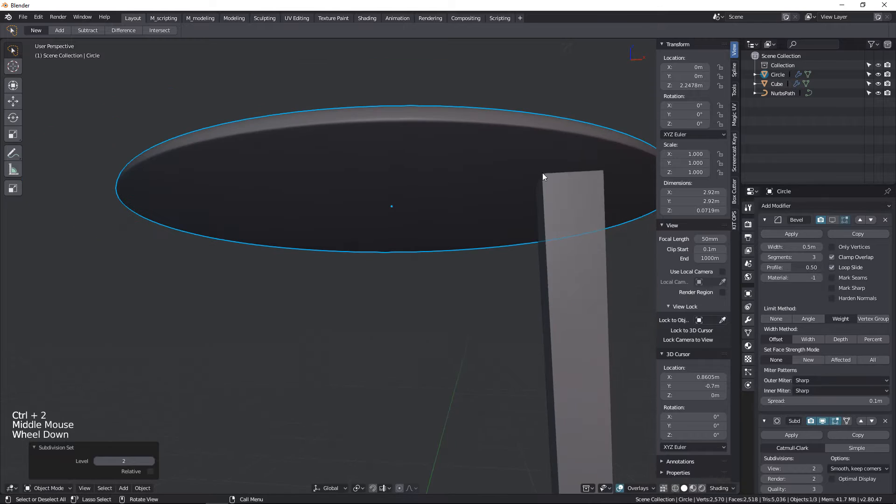
click(886, 220)
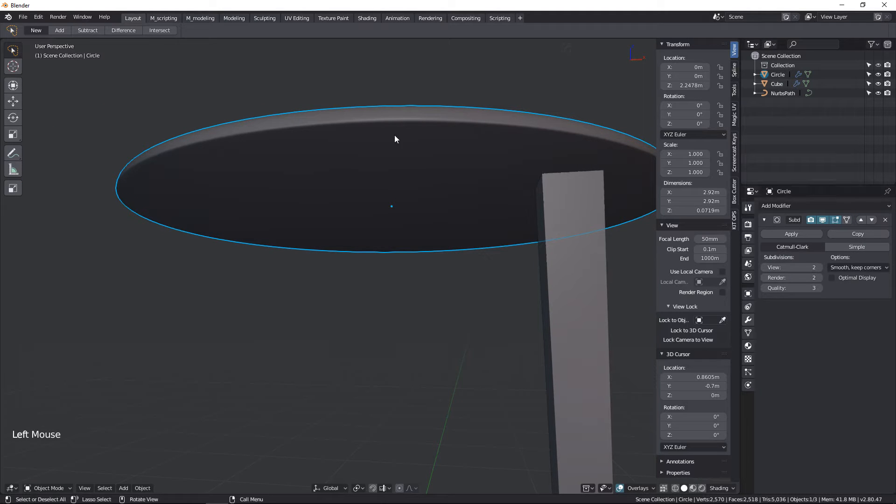
middle_drag(394, 139, 395, 283)
key(KP_7)
scroll(431, 307, down, 4)
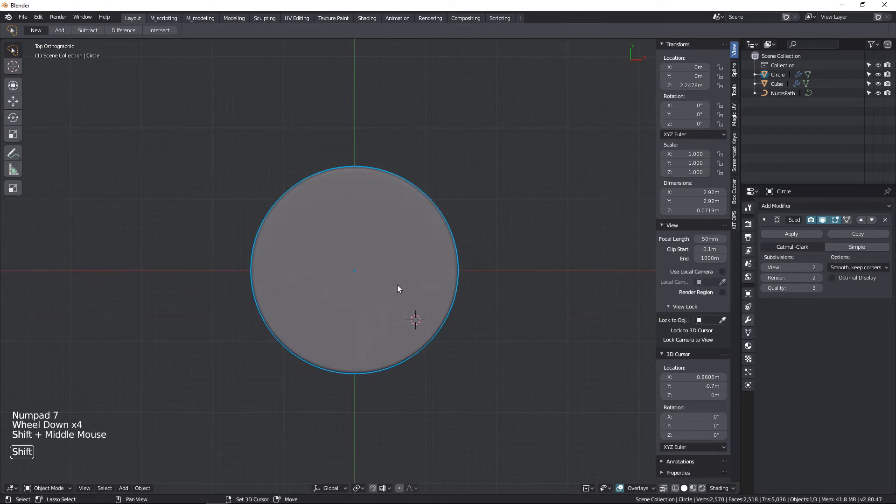
key(shift+s)
click(459, 288)
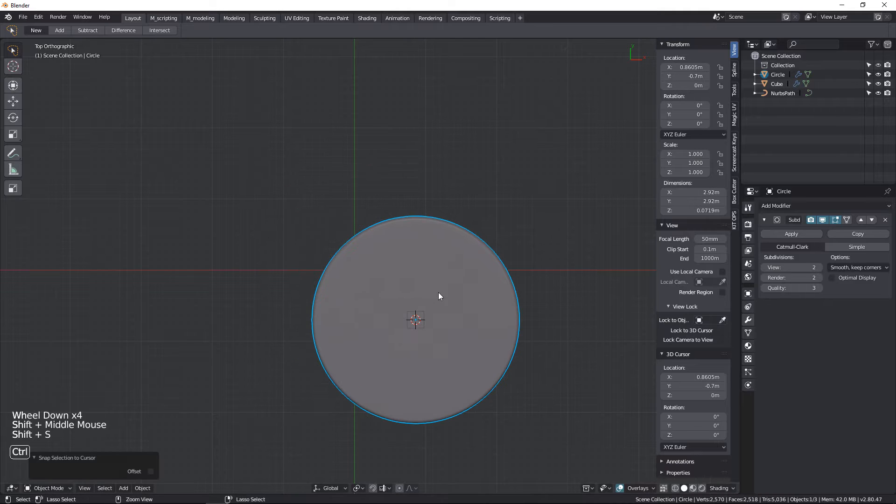
key(ctrl+z)
- Snap the 3D cursor to the world origin and add a 2 m mesh cube there
key(shift+s)
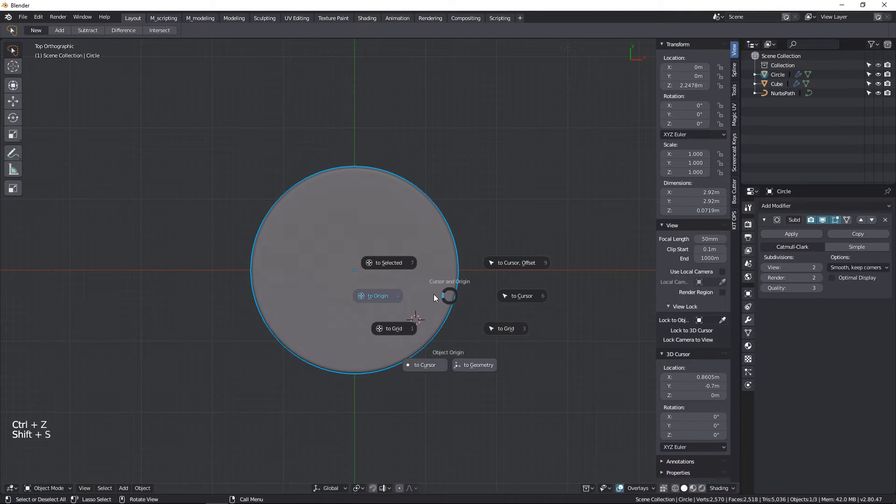
click(396, 295)
key(shift+a)
mouse_move(418, 256)
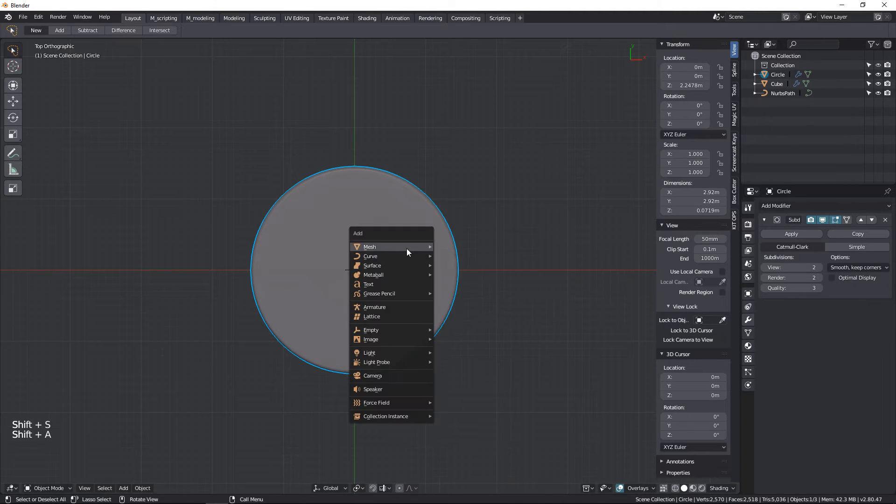
click(455, 256)
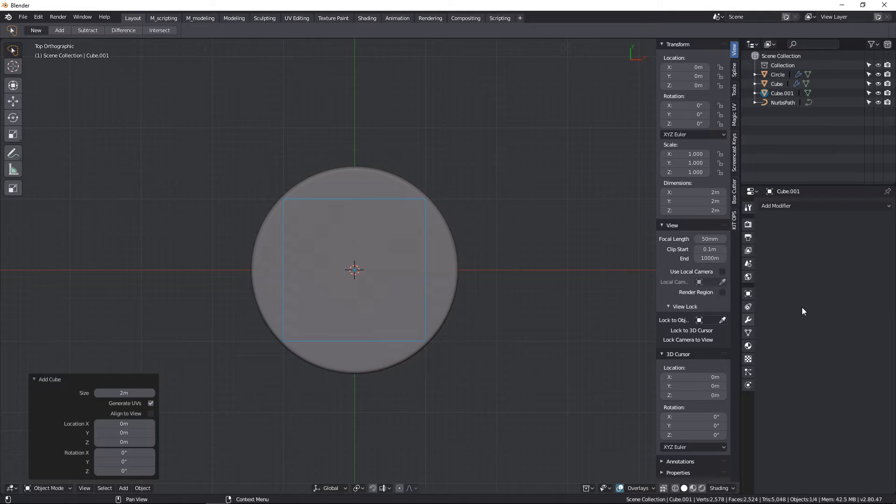
- Set the new cube's viewport display to Wire, and return to its modifier settings
click(748, 294)
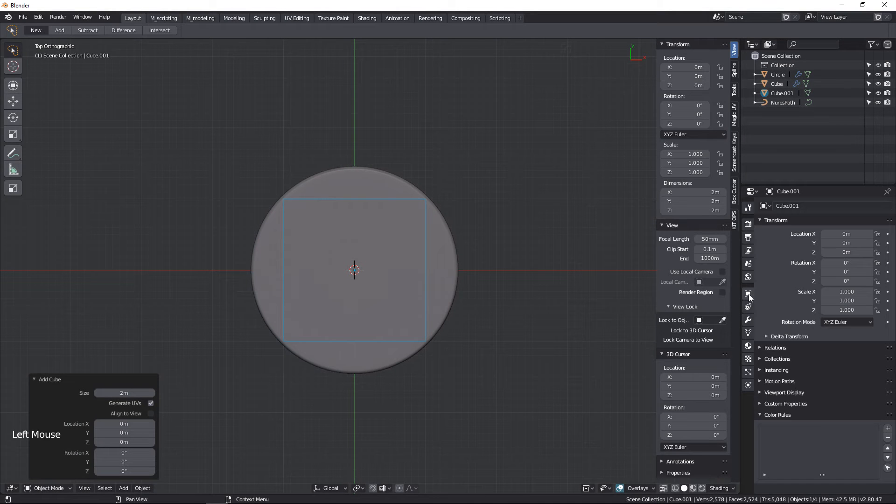
click(761, 393)
click(844, 449)
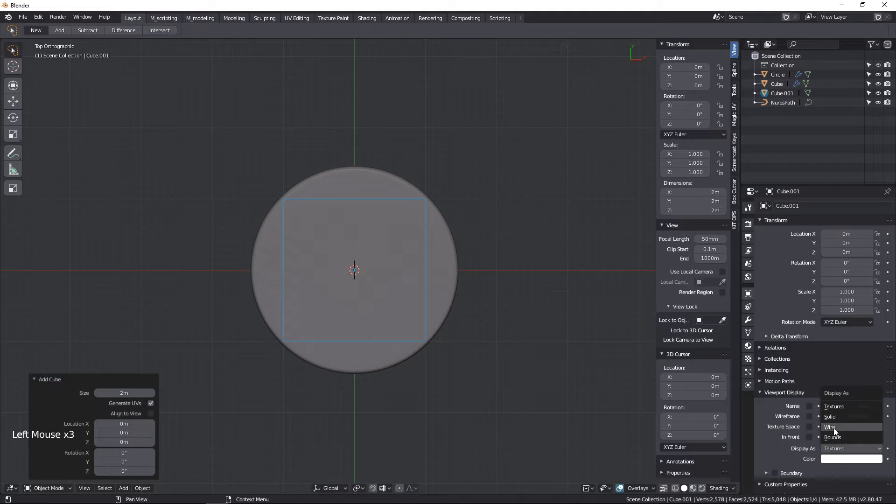
click(835, 426)
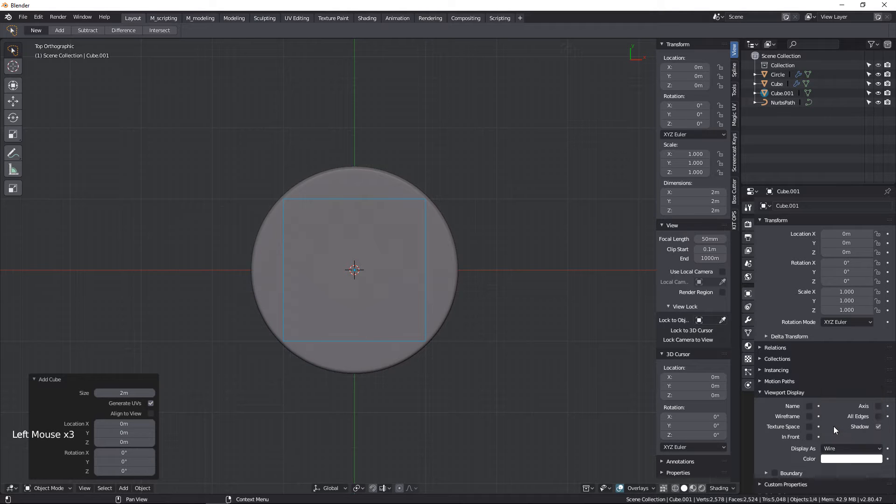
click(748, 320)
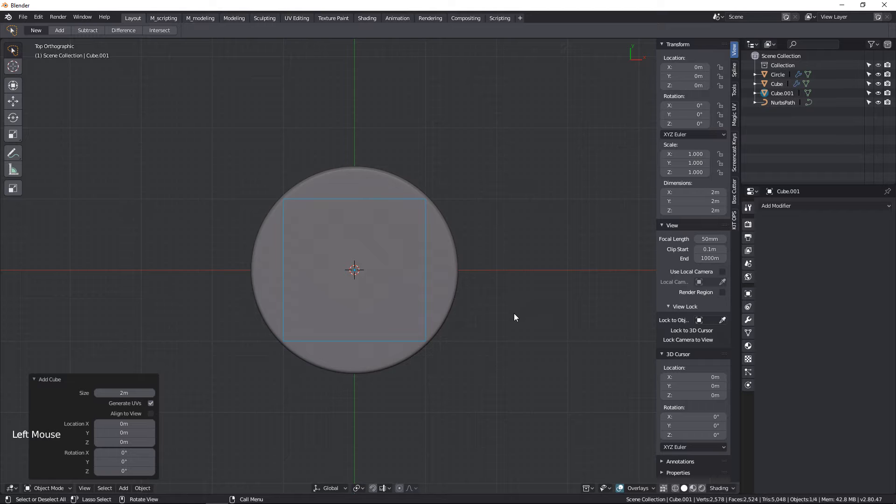
- In top view, move the wire cube 1.8 m along X and scale it by about 2 along Y
key(g)
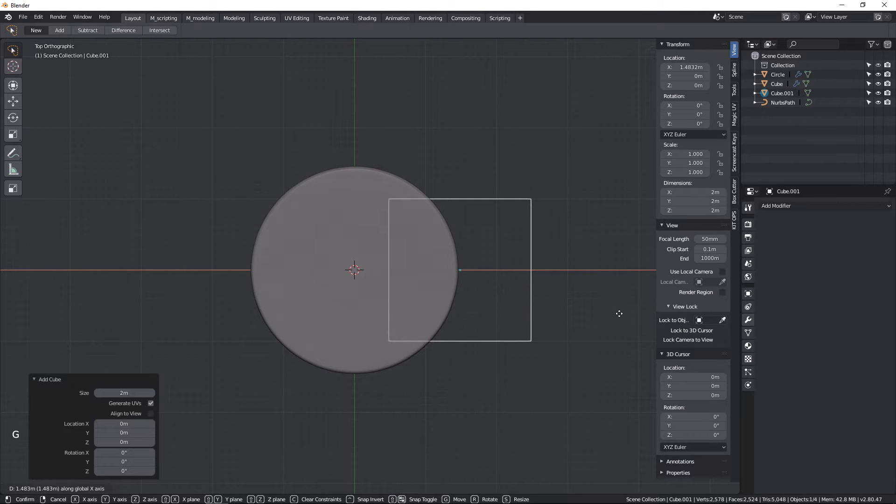
key(ctrl)
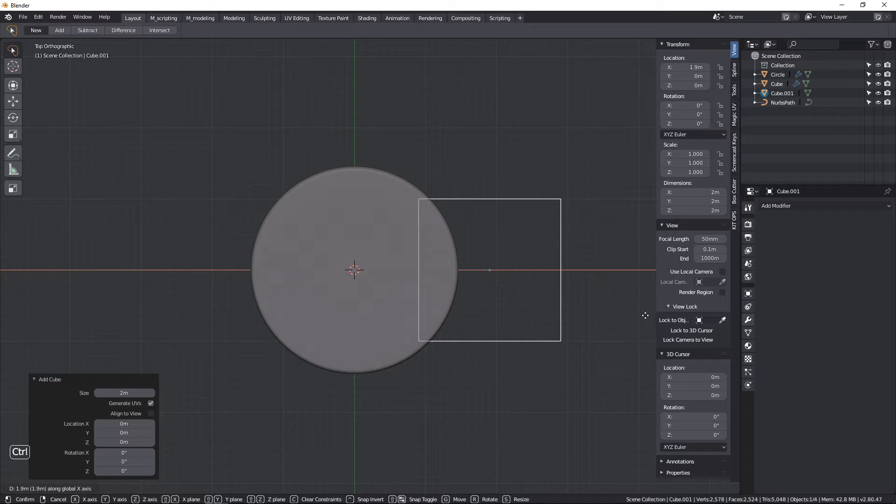
click(640, 311)
key(s)
key(y)
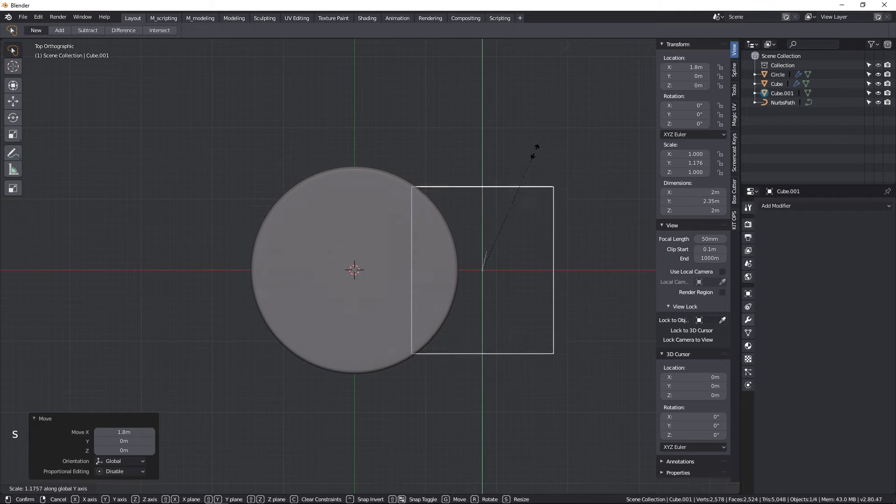
click(555, 68)
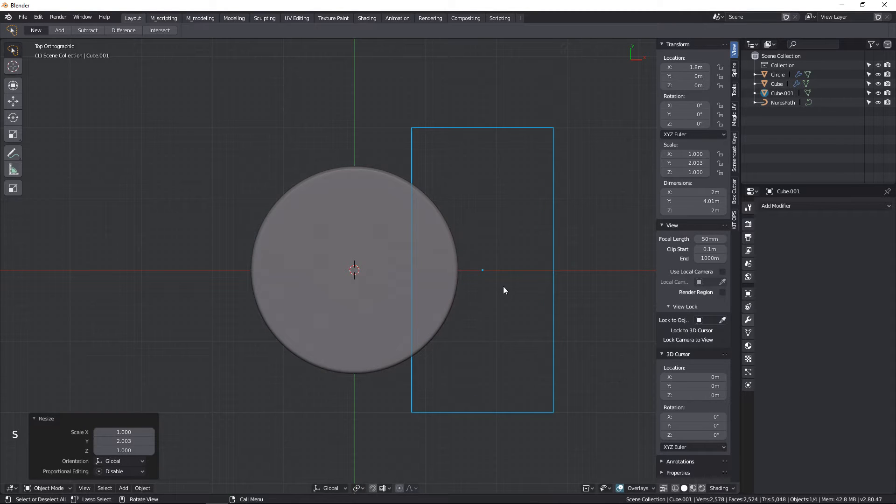
- Shift the wire cube outward along X in two 0.1 m moves to X 2 m, checking against the leg in front view
key(g)
key(x)
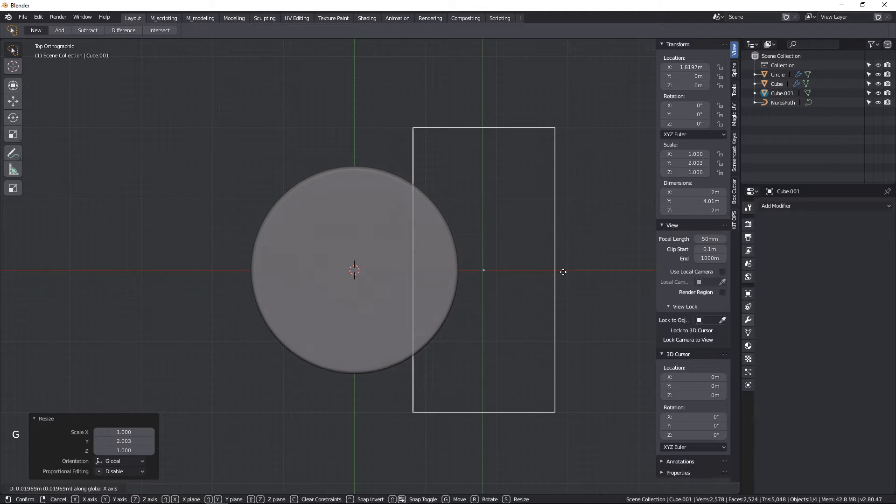
click(568, 275)
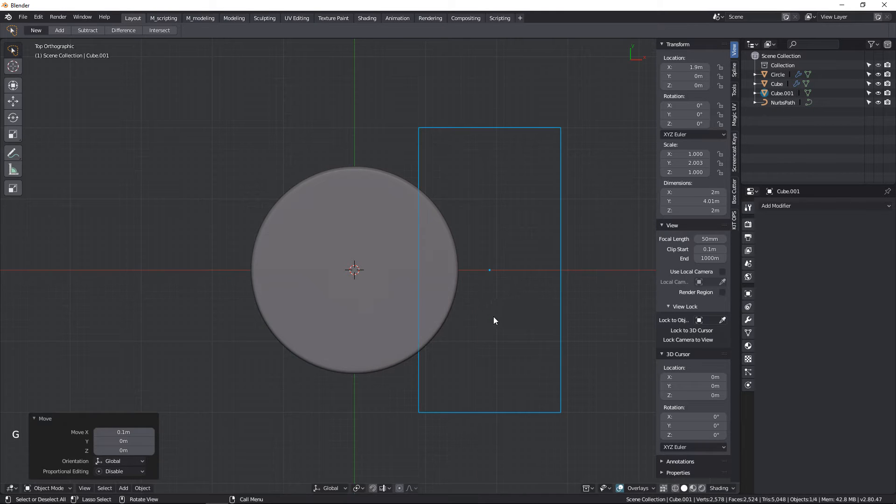
middle_drag(491, 317, 486, 209)
key(KP_1)
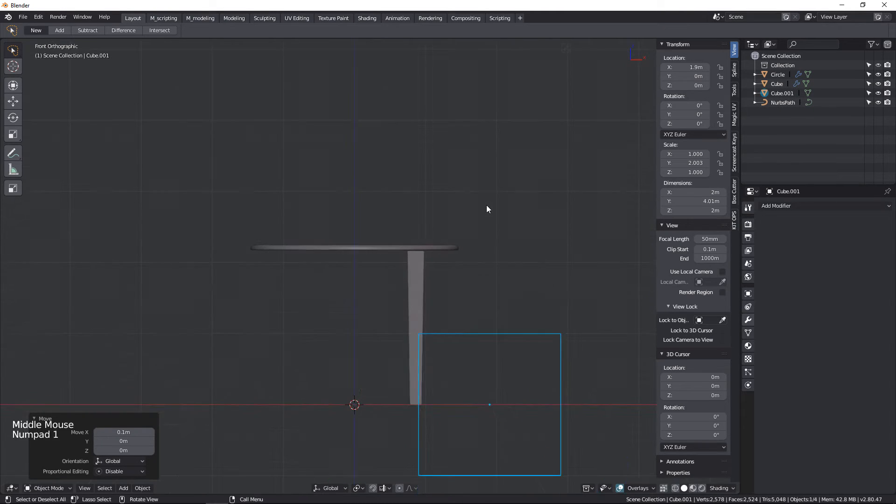
shift+middle_drag(498, 304, 450, 275)
scroll(450, 276, up, 1)
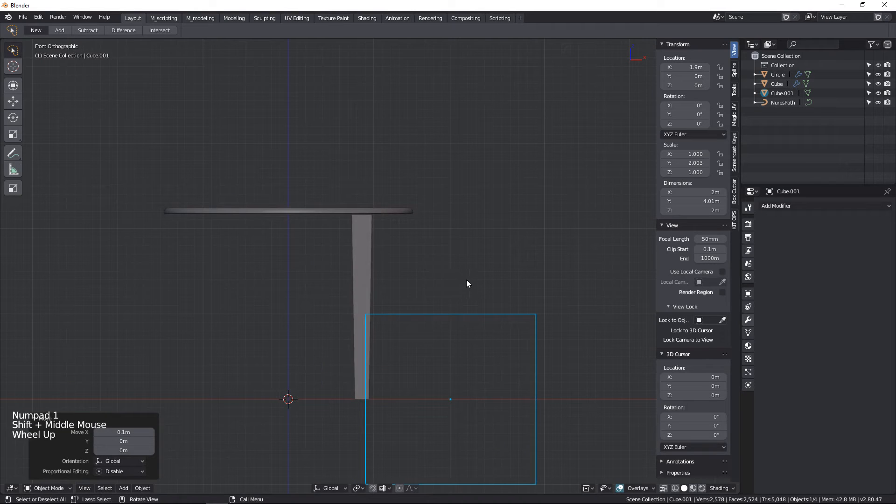
key(g)
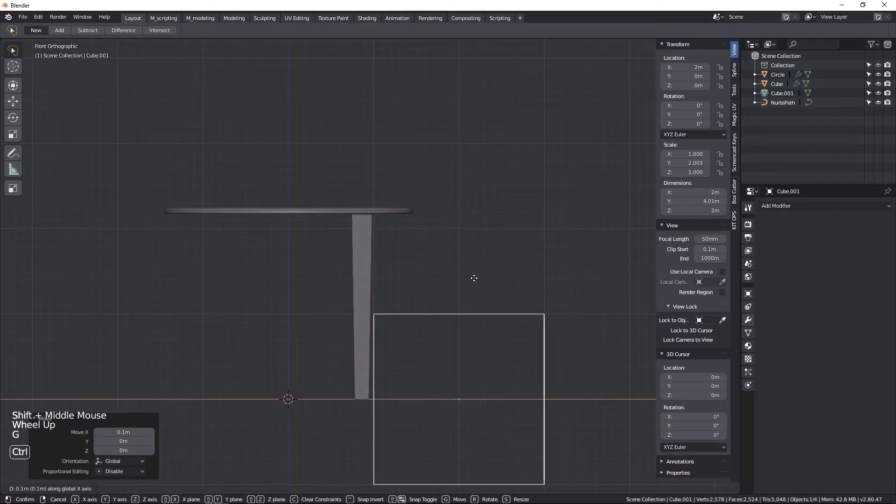
click(474, 278)
- Raise the wire cube about 1.66 m along Z so it crosses the tabletop's edge
scroll(435, 280, up, 1)
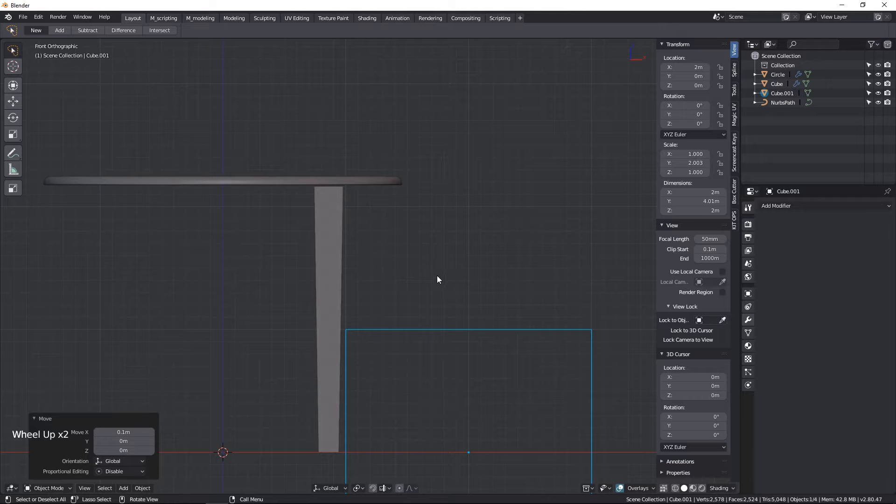
key(g)
key(z)
click(434, 82)
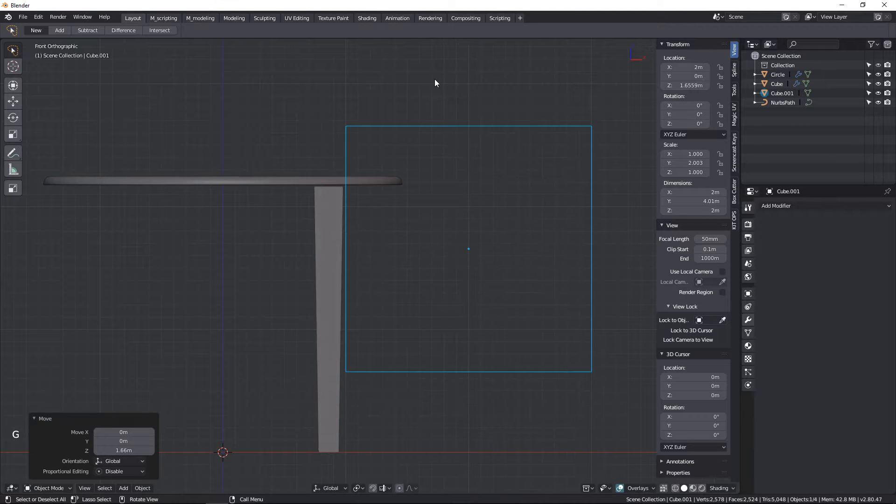
- In top view, move the wire cube 0.1 m back along X toward the tabletop's centre, to X 1.9 m
key(KP_7)
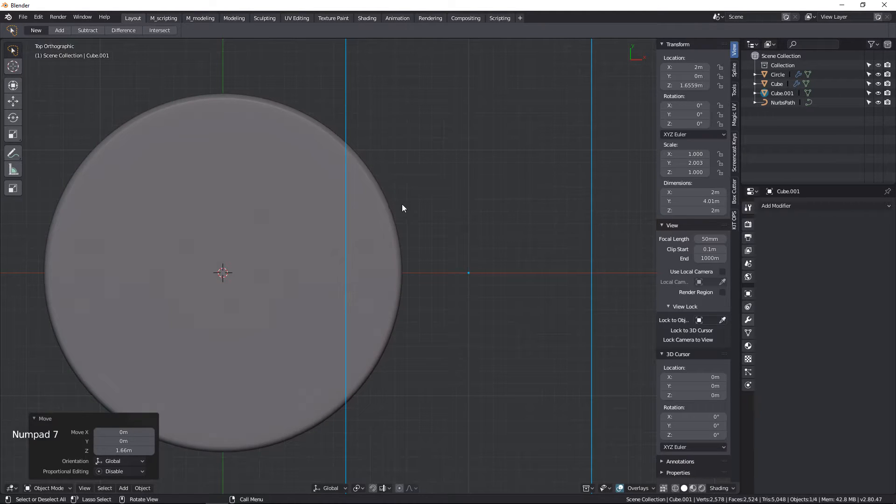
shift+middle_drag(402, 205, 452, 197)
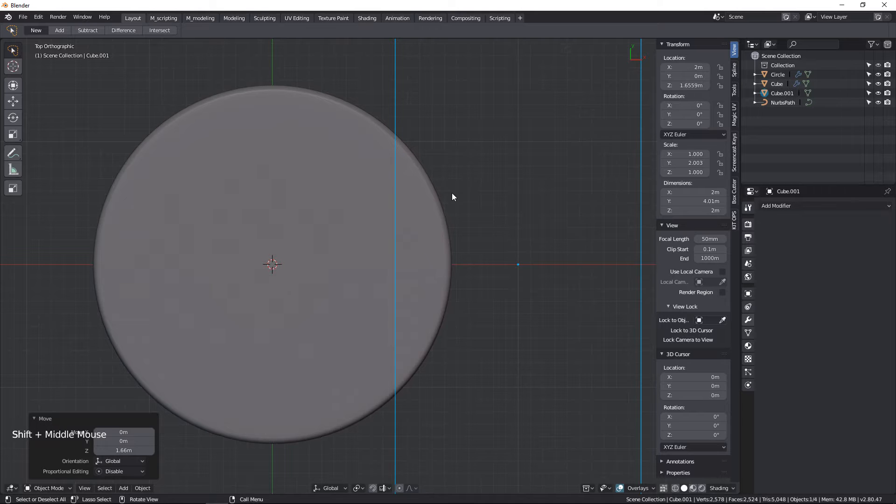
scroll(430, 212, down, 3)
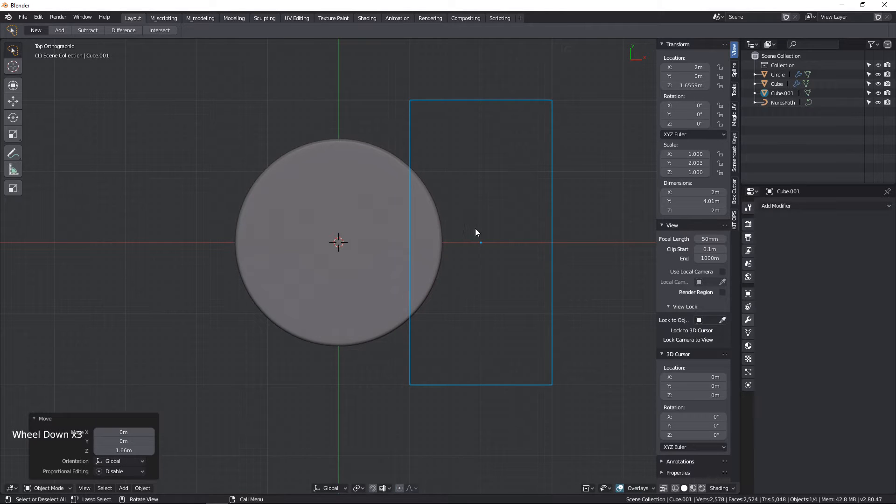
scroll(475, 232, up, 2)
key(g)
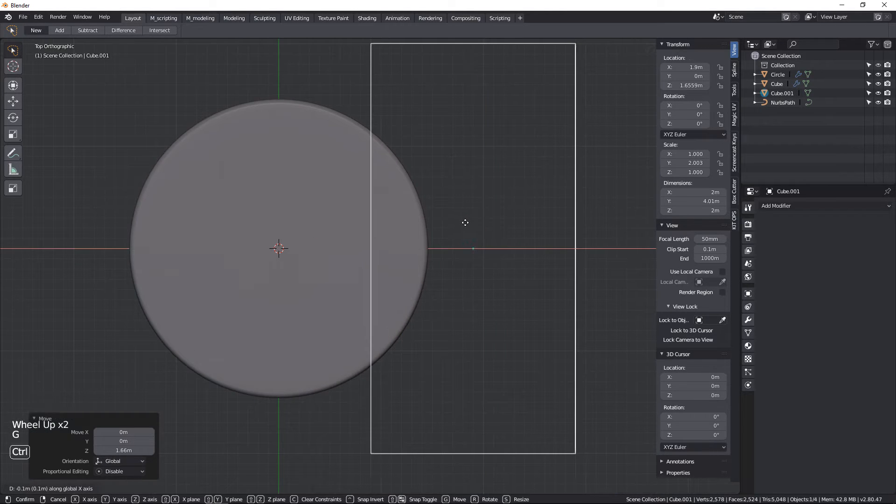
click(420, 314)
- Select the leg's NurbsPath and move it about 0.1 m inward along X, clear of the wire cube
shift+middle_drag(420, 315, 385, 250)
click(385, 250)
key(shift+z)
click(388, 296)
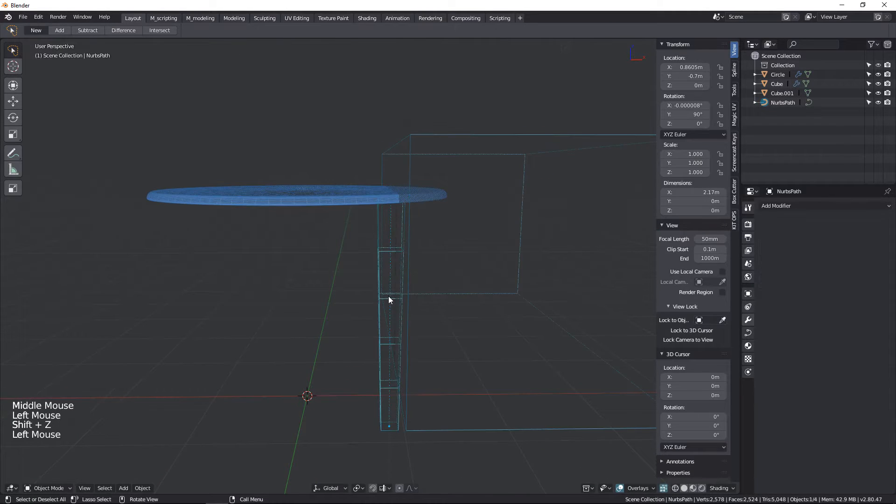
key(shift+z)
key(KP_1)
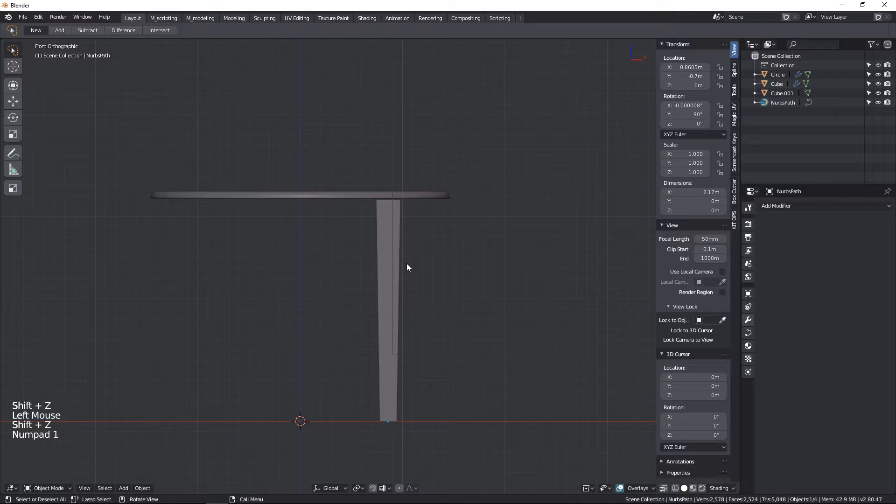
key(g)
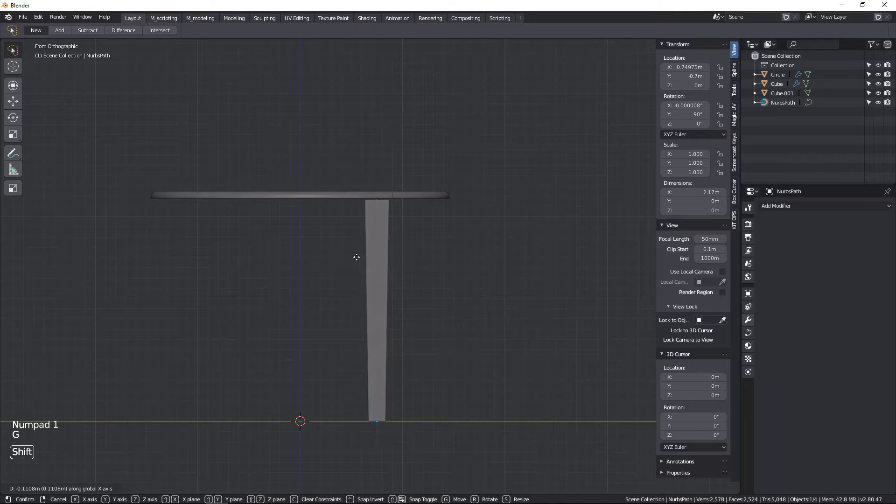
click(344, 256)
- Flatten the wire cube to a Z scale of 0.263 and position it around the tabletop's edge at about Z 2.21 m
click(391, 161)
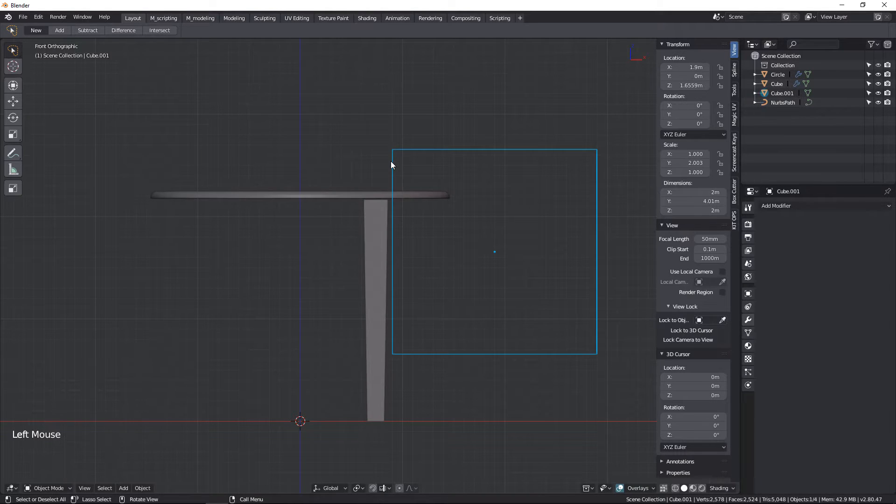
scroll(432, 181, down, 2)
key(g)
key(s)
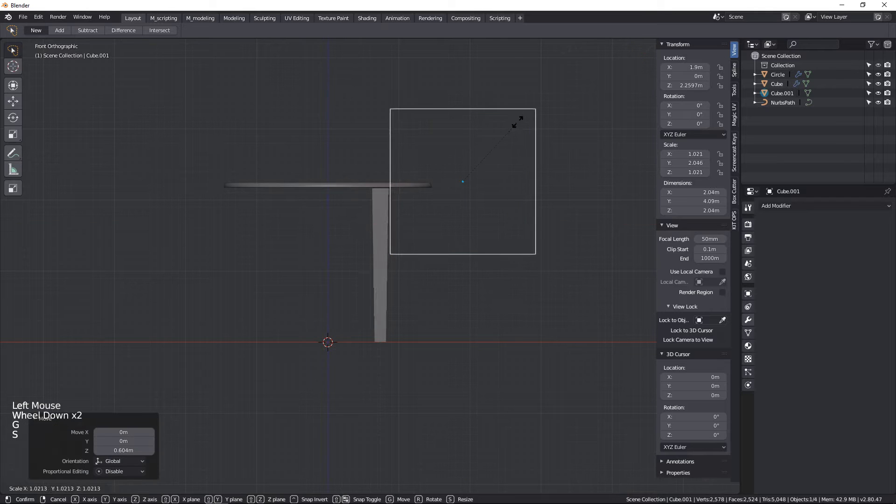
click(472, 163)
key(g)
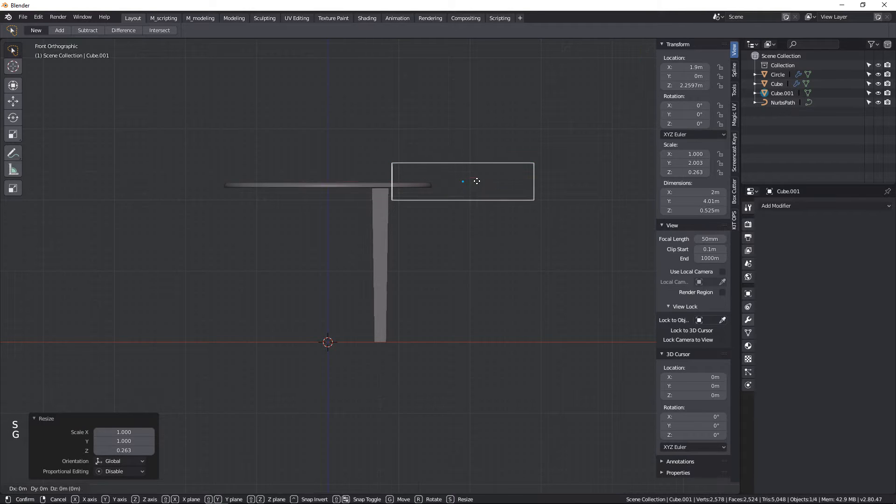
key(z)
click(477, 186)
- Add a Boolean modifier to the tabletop above its Subdivision Surface modifier, and turn off the subdivision's viewport display
middle_drag(477, 186, 477, 239)
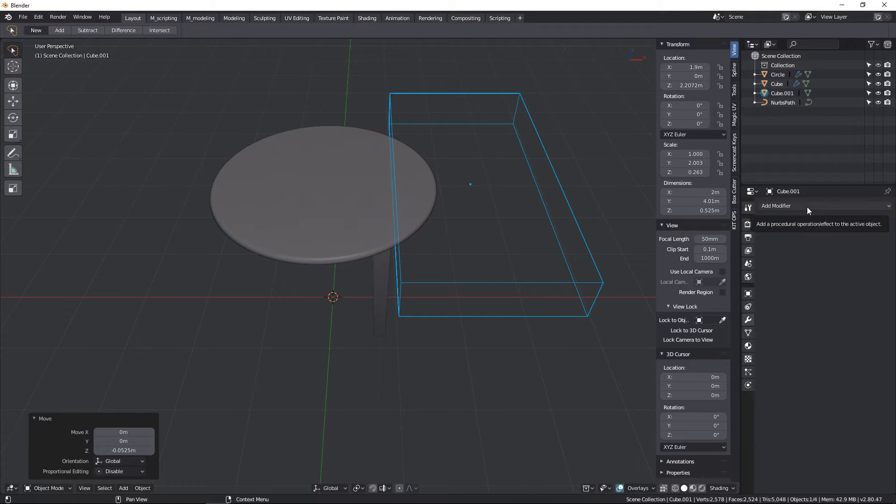
click(366, 195)
click(779, 205)
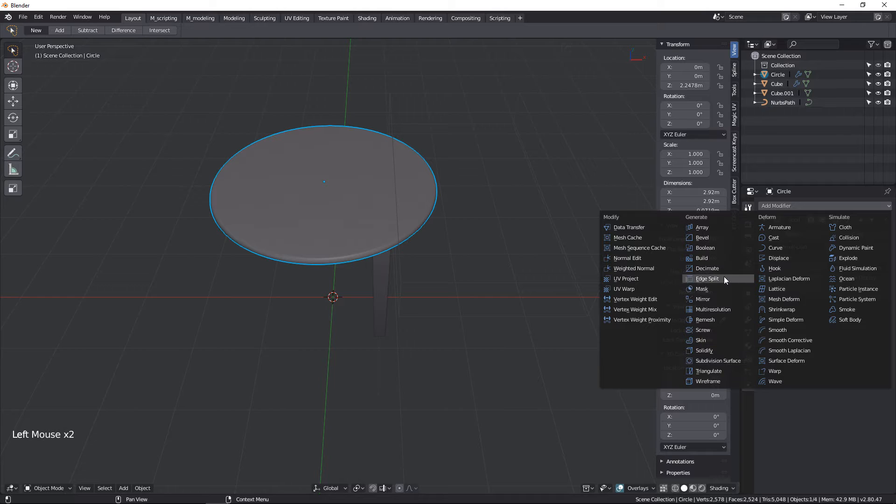
click(706, 247)
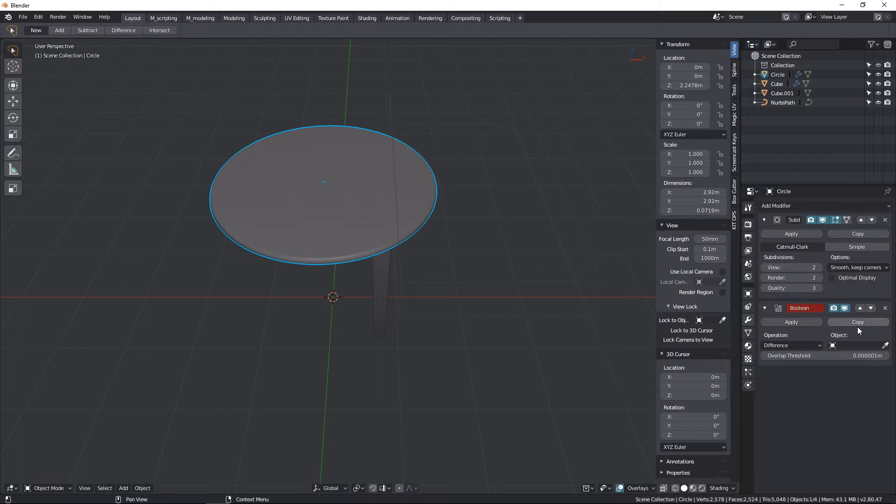
click(860, 309)
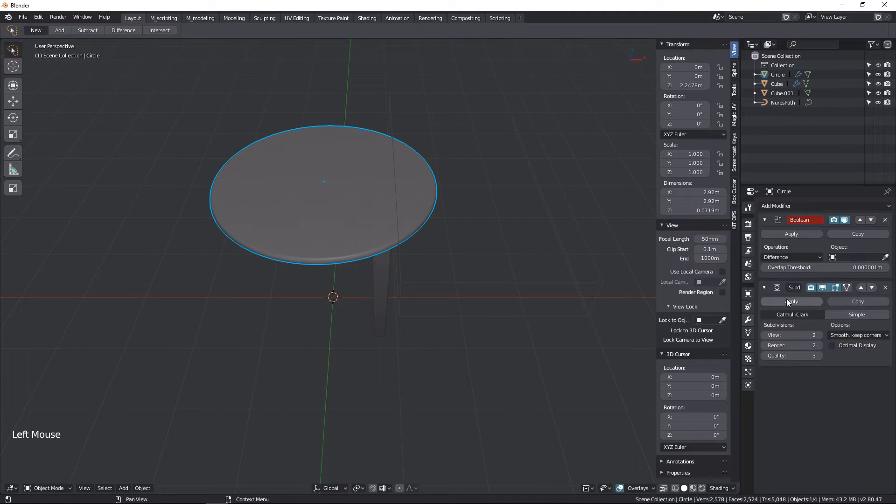
click(822, 288)
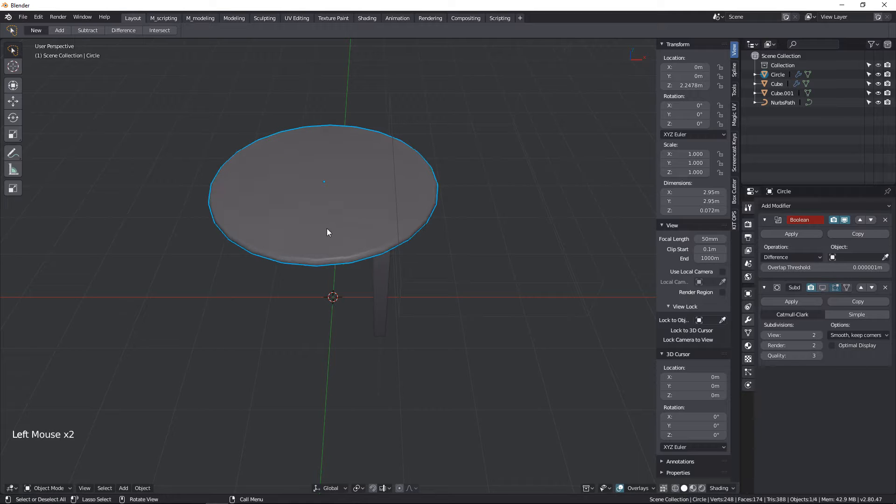
- Set the tabletop's Boolean operation to Difference and pick the wire cube, Cube.001, as its cutting object
scroll(368, 253, up, 2)
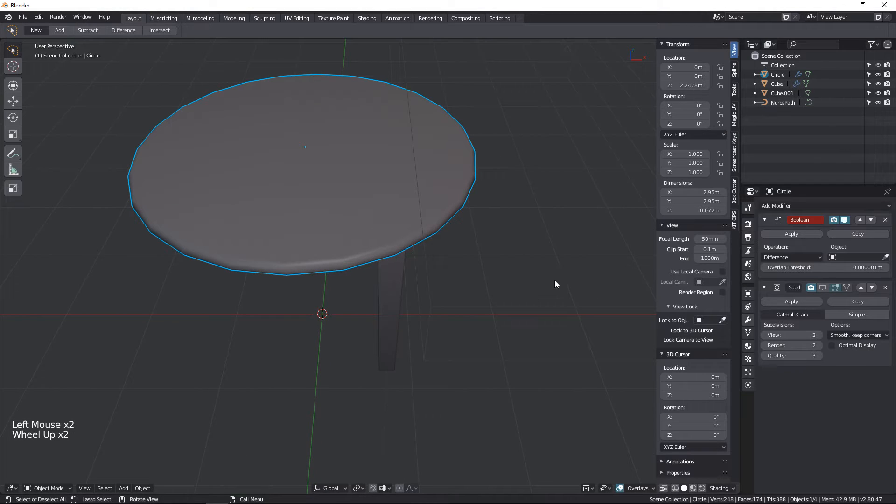
click(794, 256)
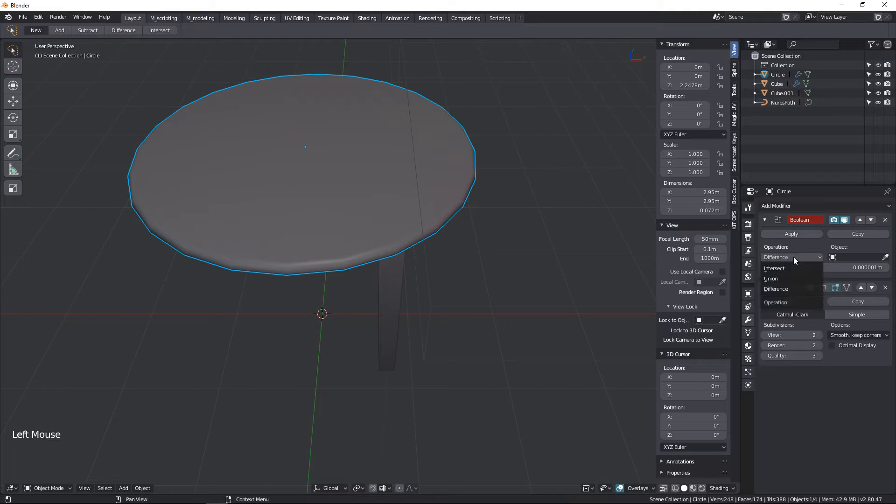
click(786, 288)
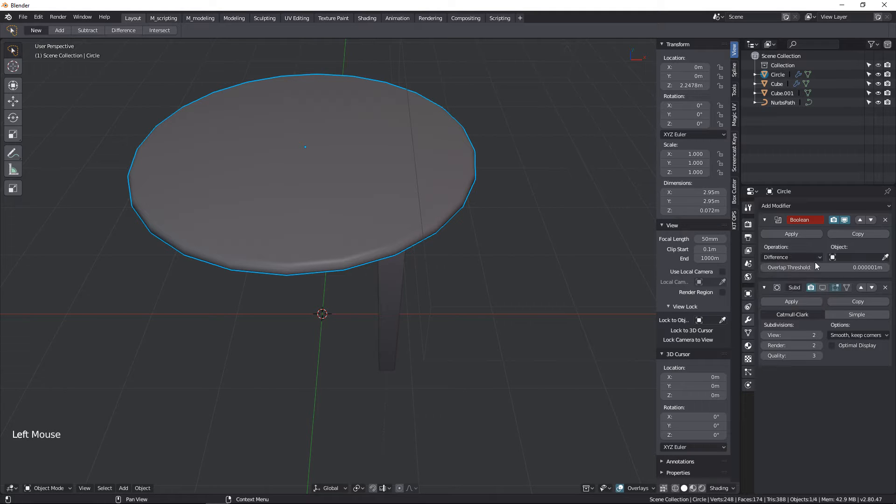
click(884, 259)
click(407, 65)
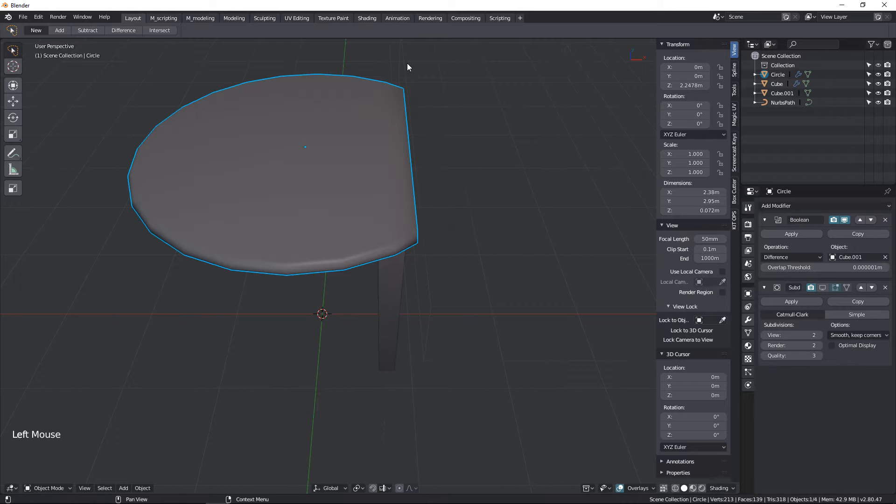
middle_drag(469, 194, 432, 172)
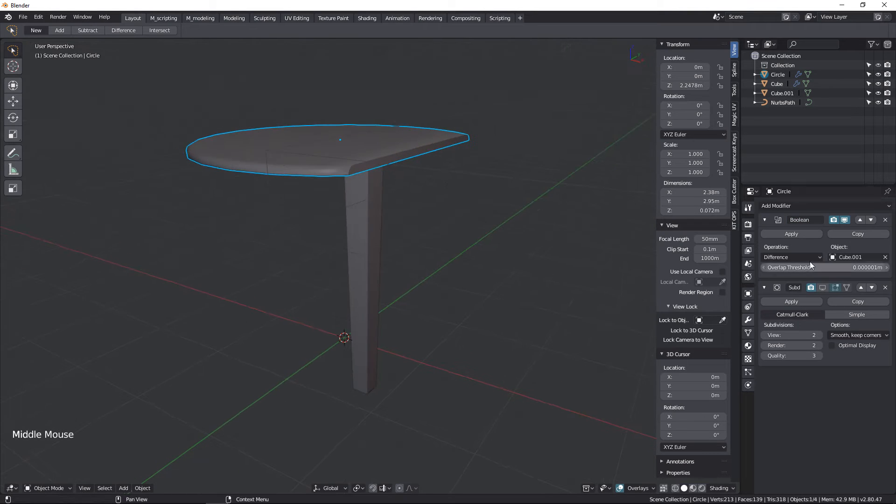
- Switch the tabletop's Boolean operation to Intersect to keep only the segment inside the wire cube
click(780, 254)
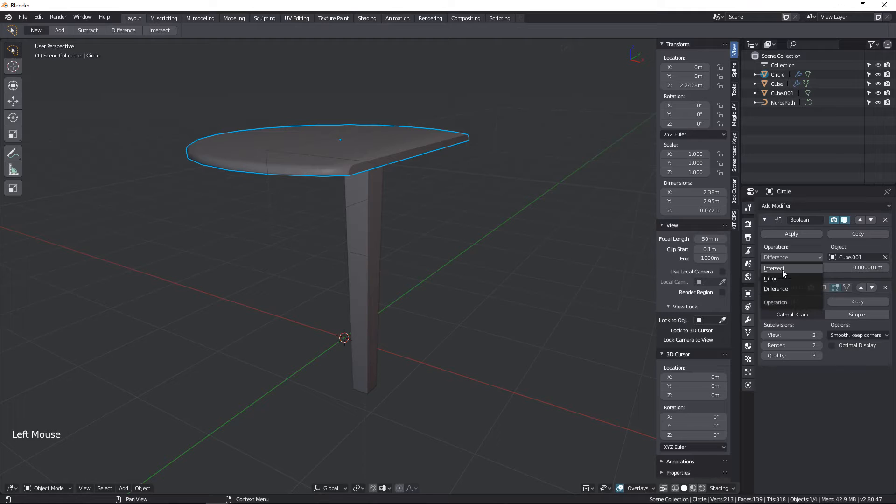
click(782, 270)
middle_drag(432, 183, 393, 173)
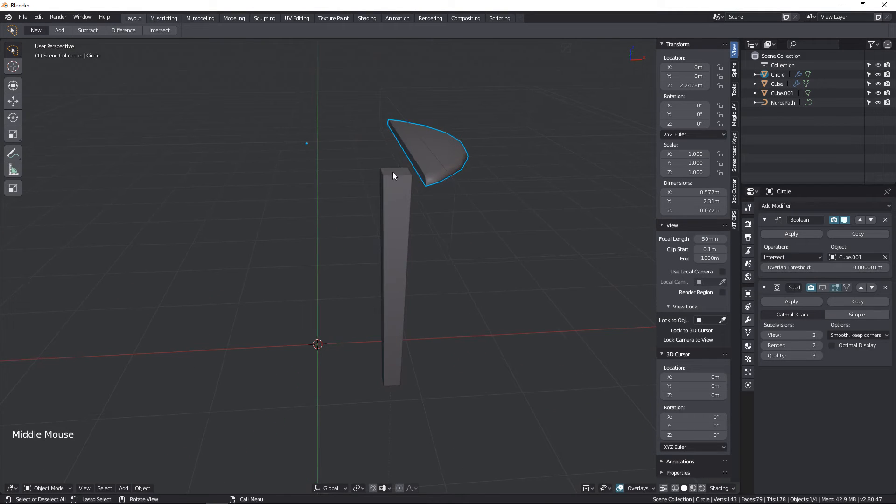
- Duplicate the intersected tabletop segment, leaving the copy in its original place
key(shift)
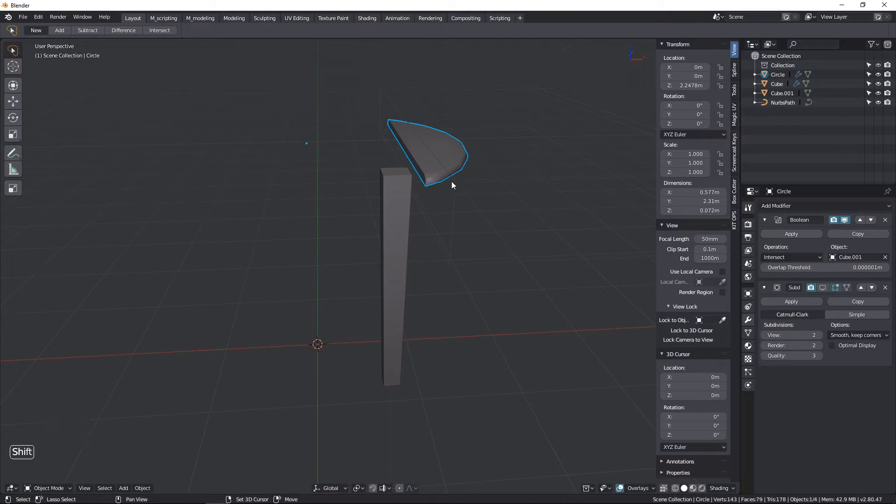
key(shift+d)
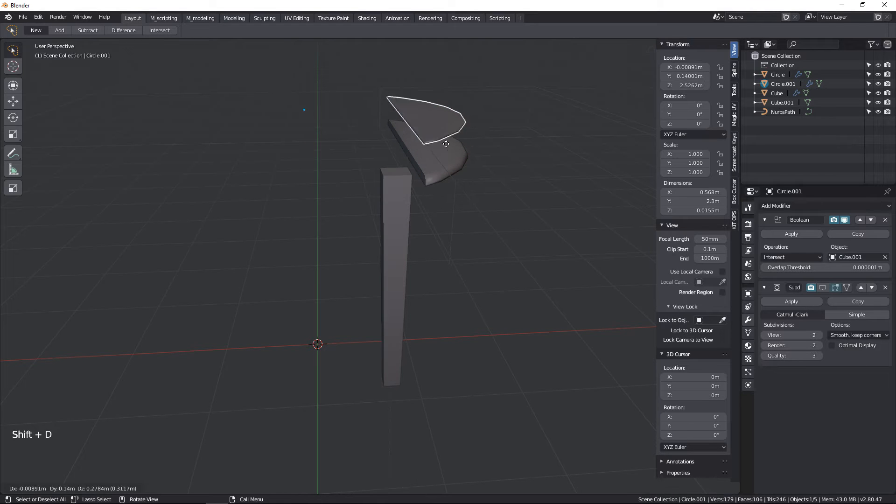
right_click(427, 152)
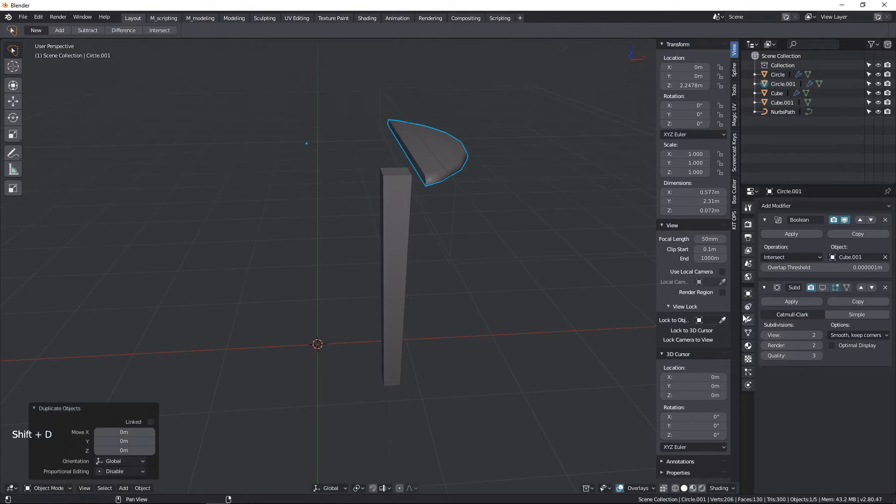
- Set the duplicate's Boolean operation to Difference so it forms the main part of the tabletop
click(885, 220)
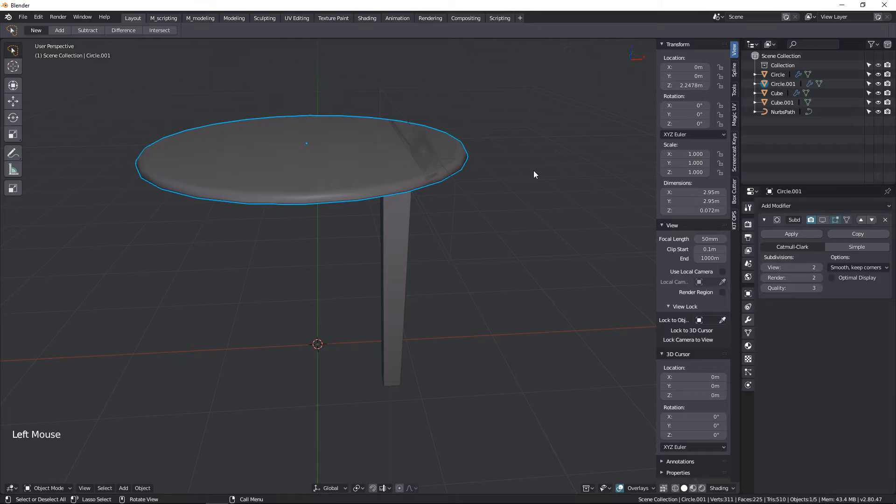
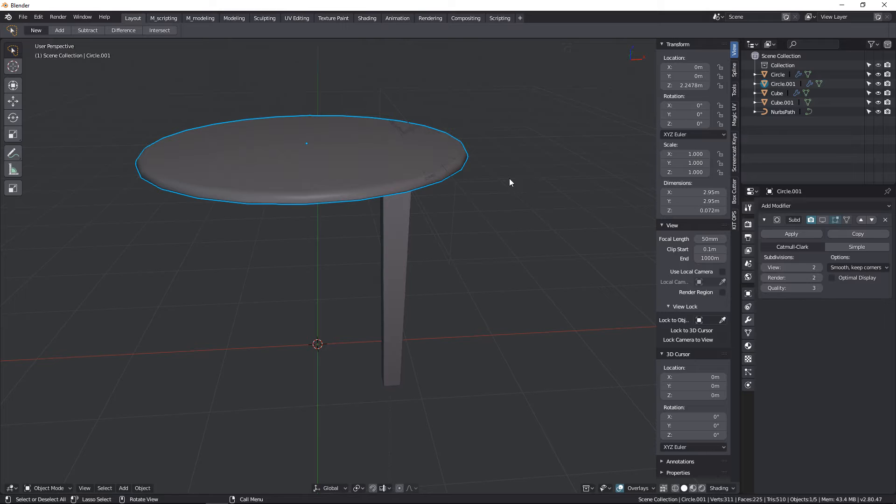
key(ctrl+z)
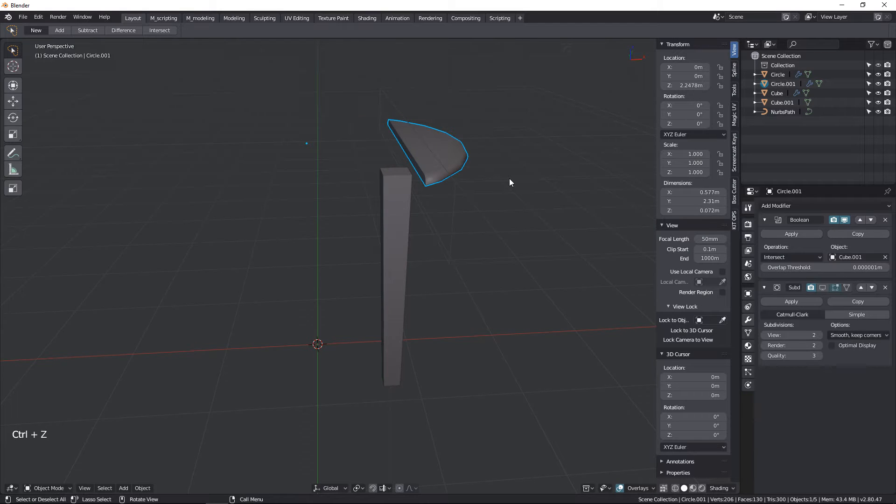
click(779, 256)
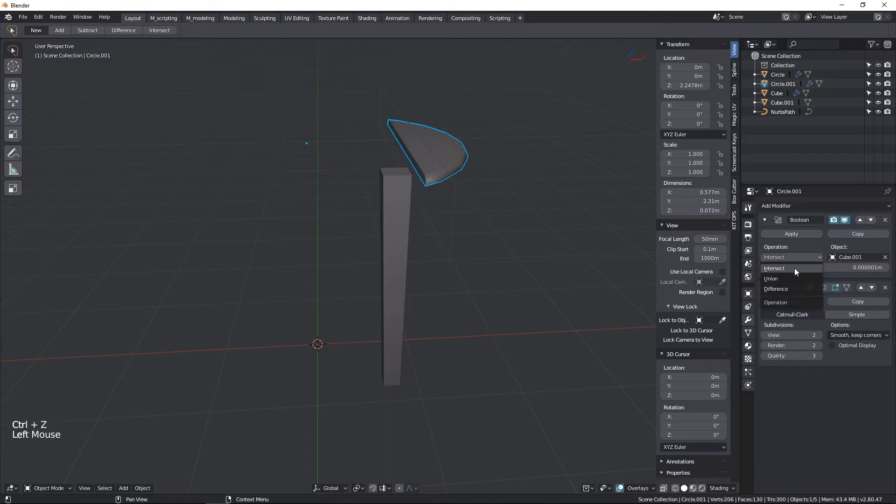
click(788, 287)
middle_drag(380, 206, 400, 238)
middle_drag(400, 238, 443, 206)
- Apply the Boolean modifier on both tabletop pieces and delete the wire cube
click(452, 203)
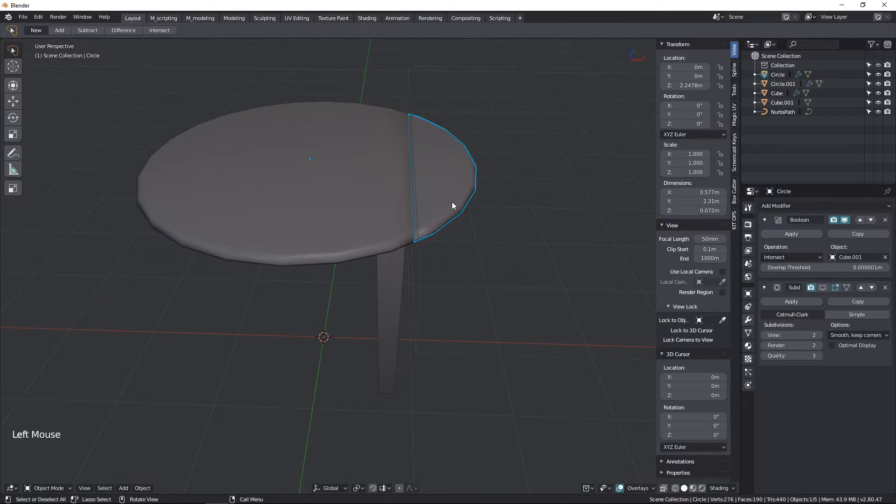
click(786, 236)
click(340, 212)
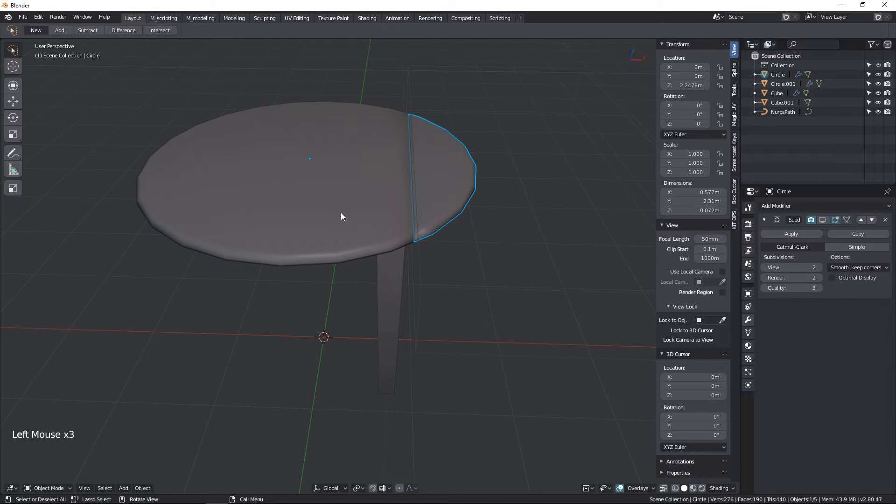
click(791, 234)
click(514, 290)
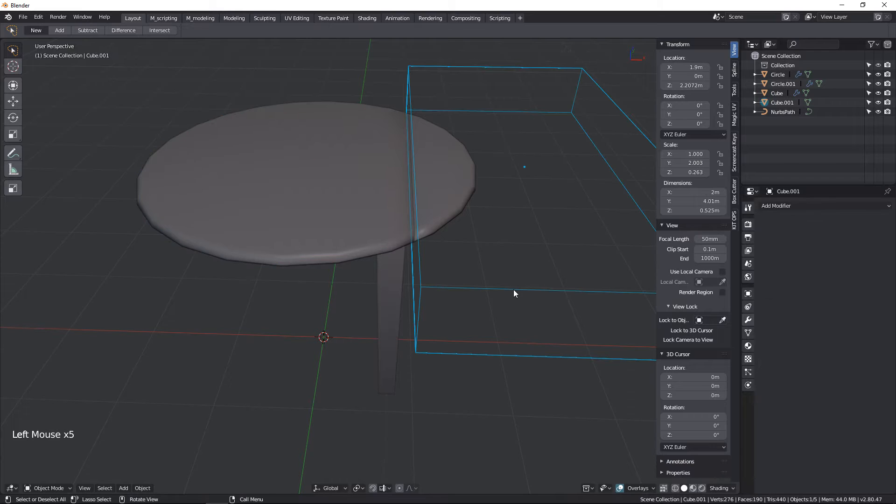
key(x)
- Isolate the small tabletop segment in local view and enter Edit Mode to see its underside
middle_drag(509, 289, 428, 204)
click(427, 204)
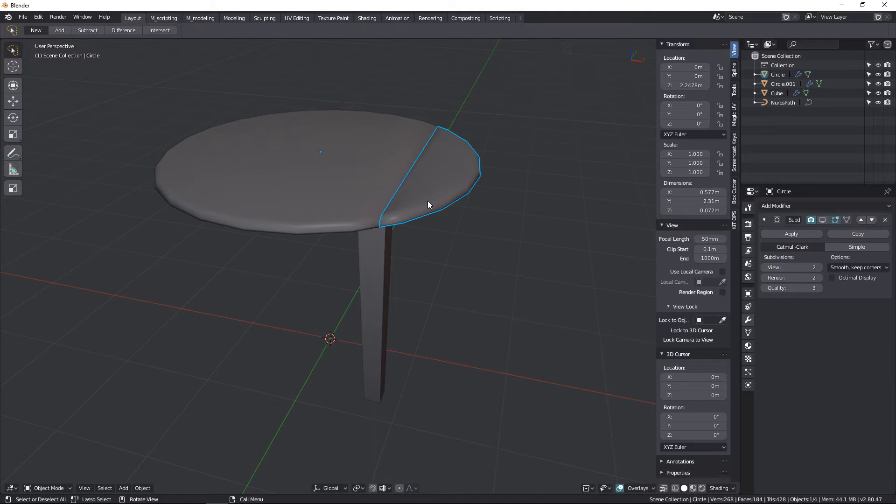
key(KP_Divide)
middle_drag(330, 370, 401, 303)
key(Tab)
scroll(362, 310, up, 3)
middle_drag(401, 303, 452, 230)
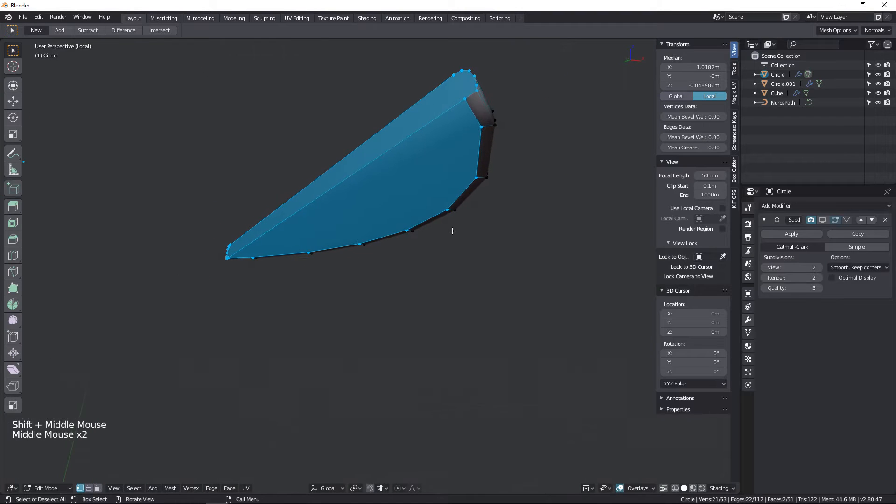
- Select the edge loop around the segment's underside and examine the mesh along its straight cut face
key(Tab)
alt+click(464, 106)
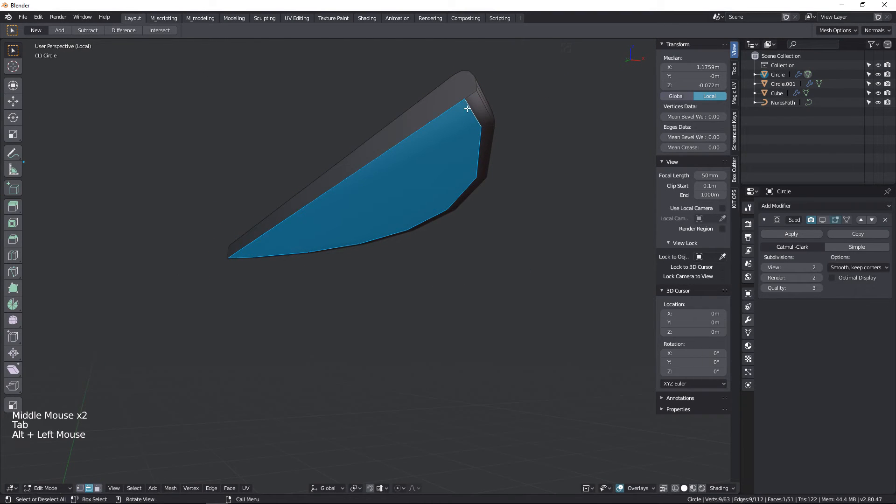
middle_drag(470, 104, 538, 198)
shift+middle_drag(365, 229, 396, 219)
key(Tab)
click(347, 258)
shift+middle_drag(420, 282, 361, 249)
middle_drag(361, 249, 308, 256)
middle_drag(348, 292, 452, 316)
key(KP_7)
shift+middle_drag(381, 244, 408, 243)
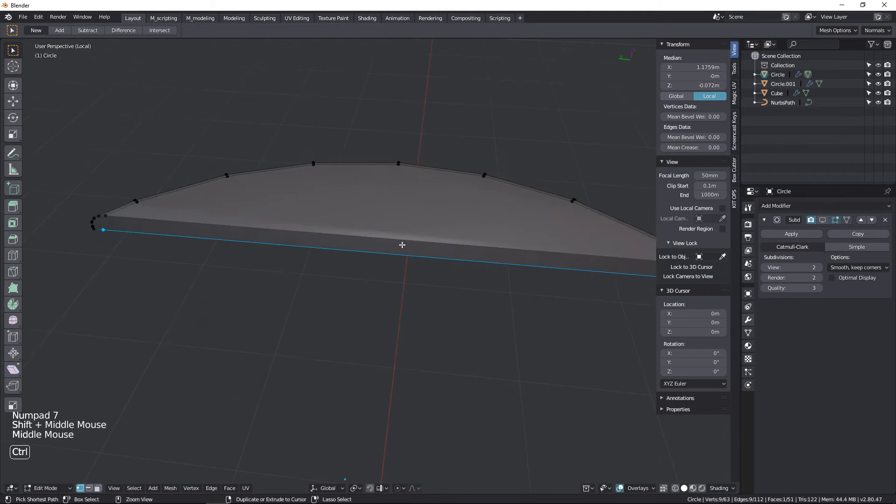
- Try to add a loop cut with three cuts across the segment's straight cut face
key(ctrl+r)
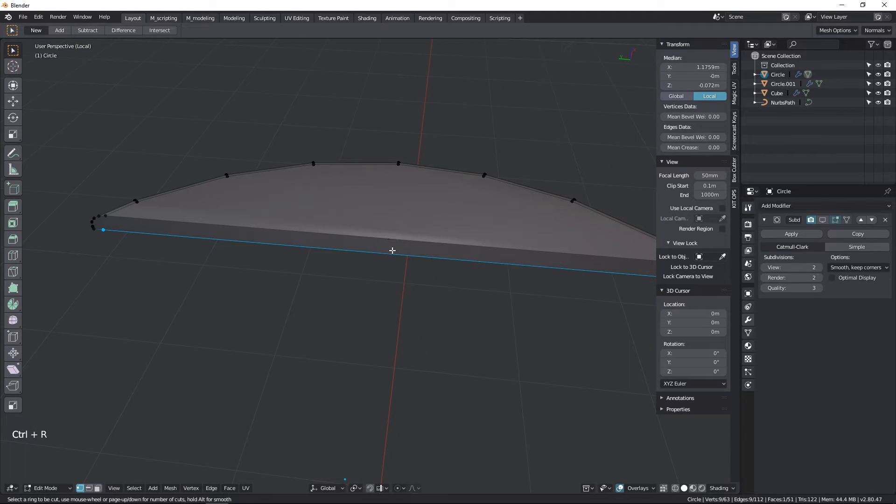
key(3)
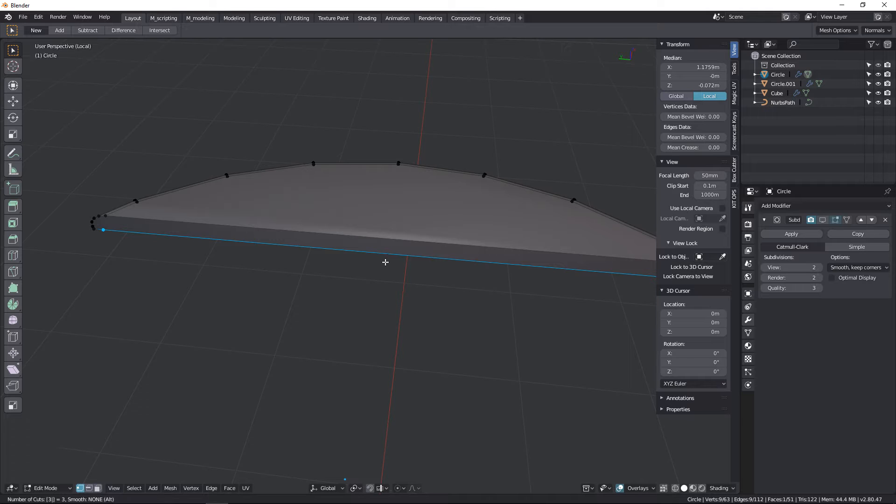
key(Return)
- In left view, knife an angle-constrained vertical edge through the middle of the segment's straight face, from its upper to its lower edge
key(KP_3)
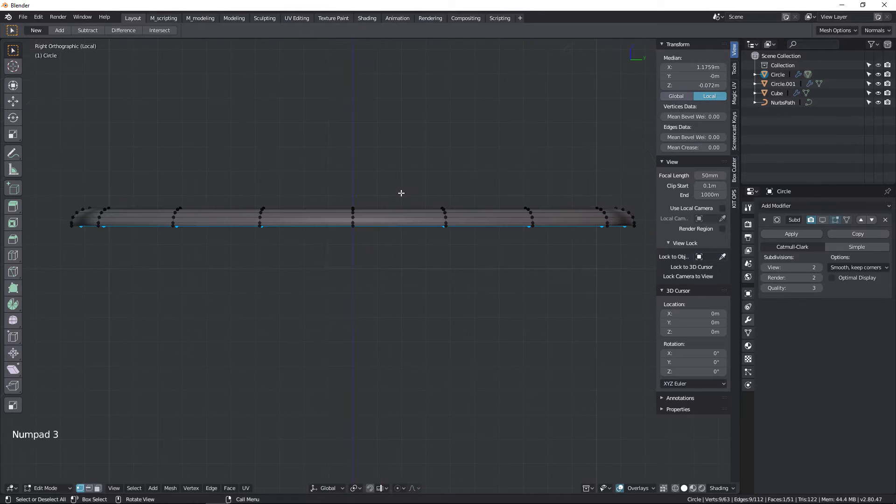
key(ctrl+KP_3)
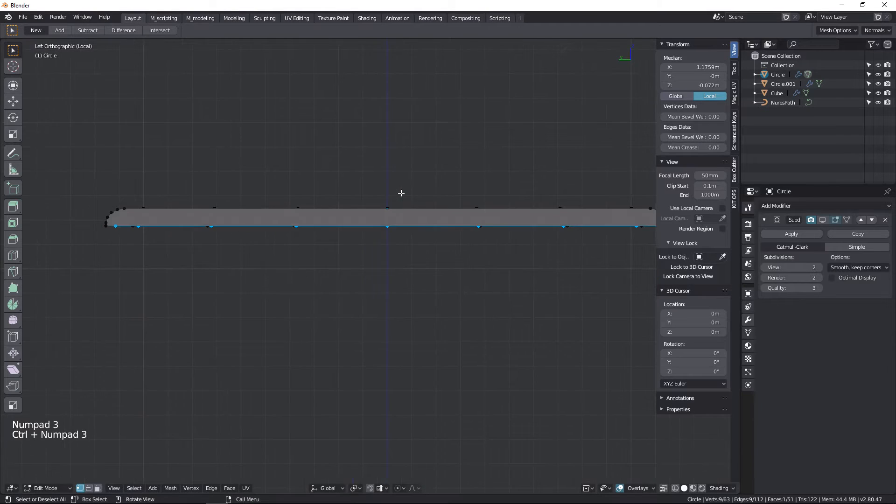
scroll(392, 224, up, 7)
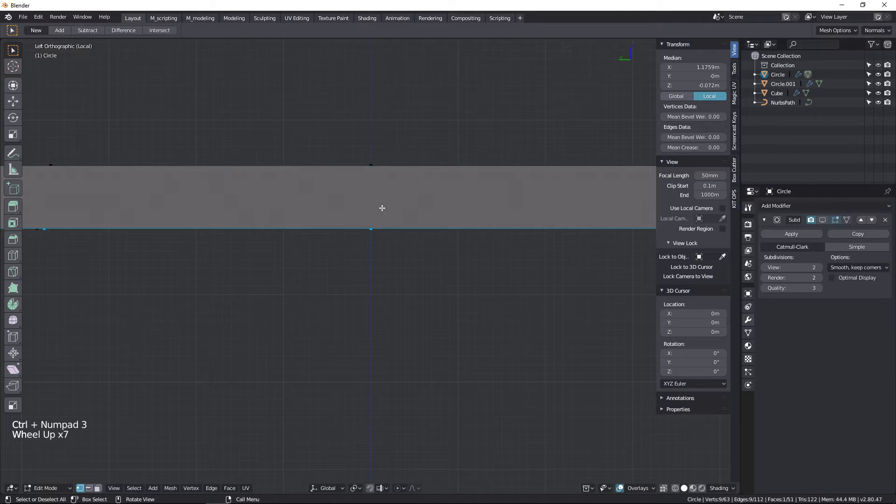
key(k)
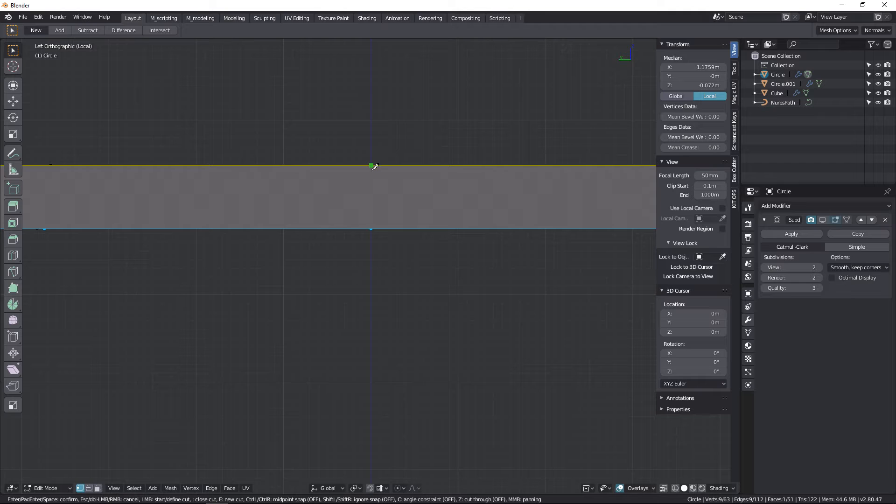
click(372, 165)
key(c)
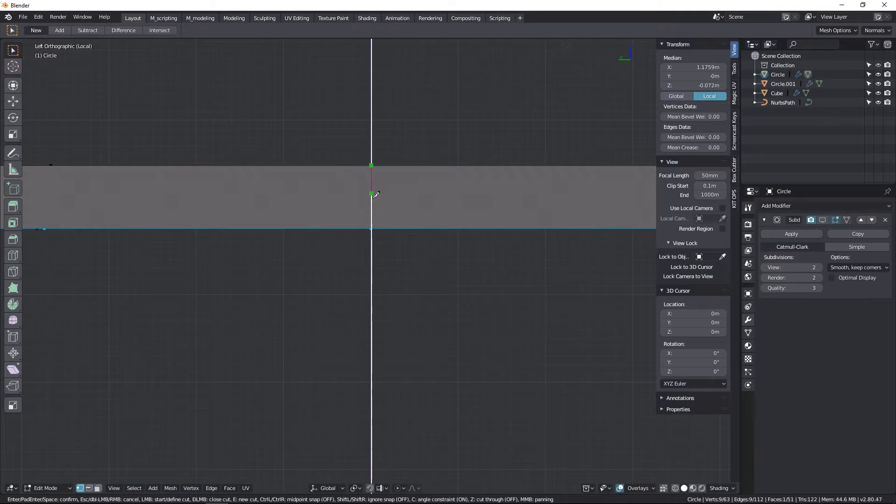
click(376, 228)
- Connect the upper vertex of the knife cut to the middle vertex of the curved rim across the segment's top face
scroll(377, 227, down, 2)
middle_drag(380, 232, 343, 259)
click(347, 253)
shift+click(436, 54)
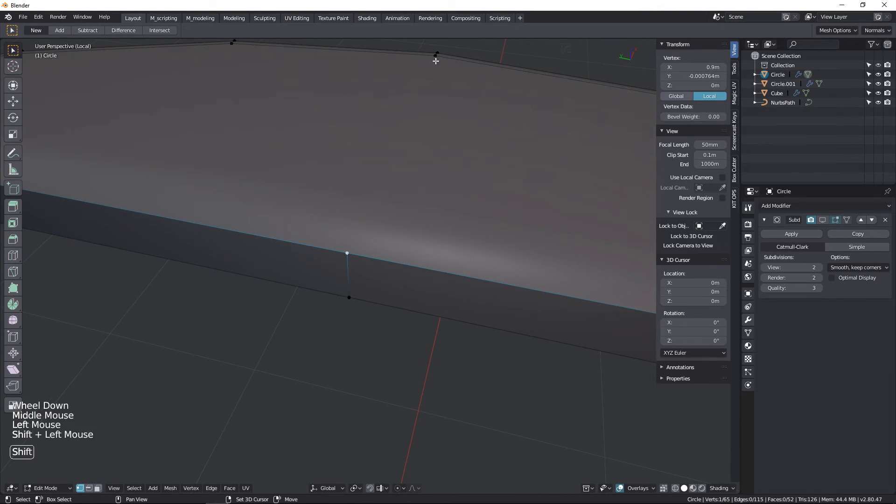
key(2)
- Connect the lower vertex of the knife cut to the middle vertex of the curved rim across the segment's underside
scroll(377, 249, down, 2)
middle_drag(377, 249, 395, 132)
click(372, 217)
shift+click(367, 394)
key(2)
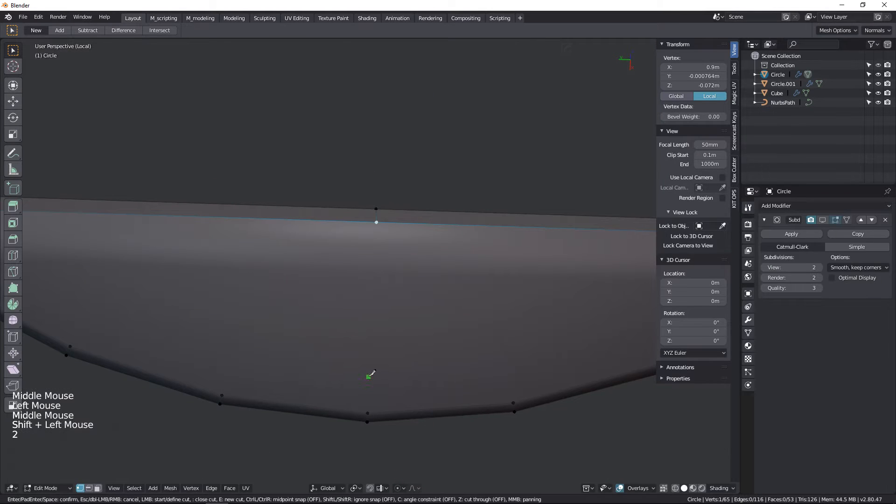
key(Escape)
shift+click(369, 413)
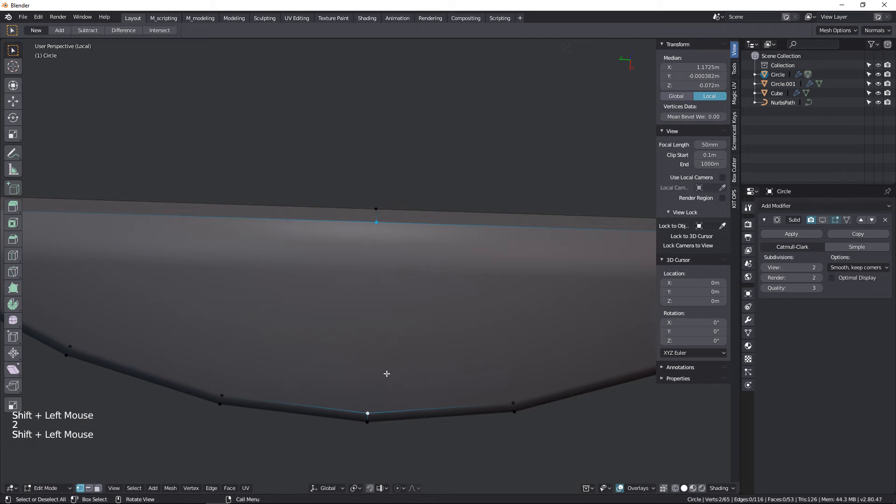
key(2)
- Dissolve the middle edge running from the straight cut face to the curved rim on the segment's top and underside
scroll(383, 357, down, 3)
middle_drag(382, 349, 401, 314)
scroll(381, 373, down, 2)
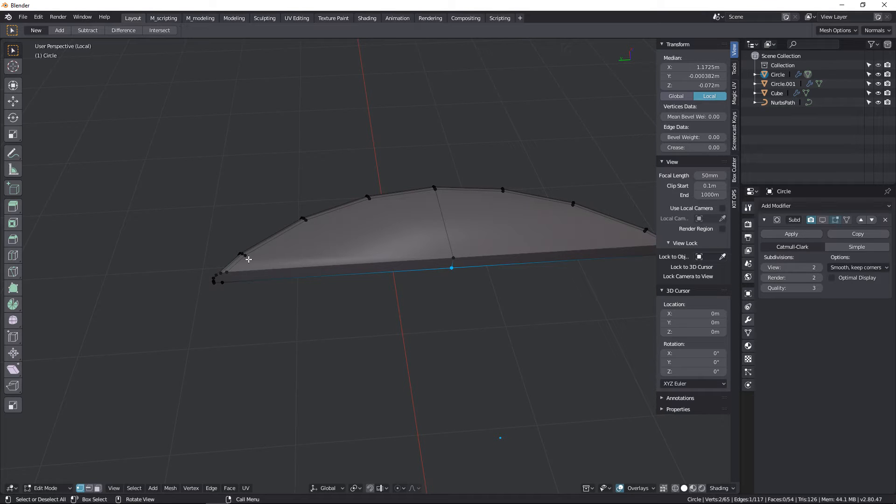
middle_drag(322, 282, 322, 268)
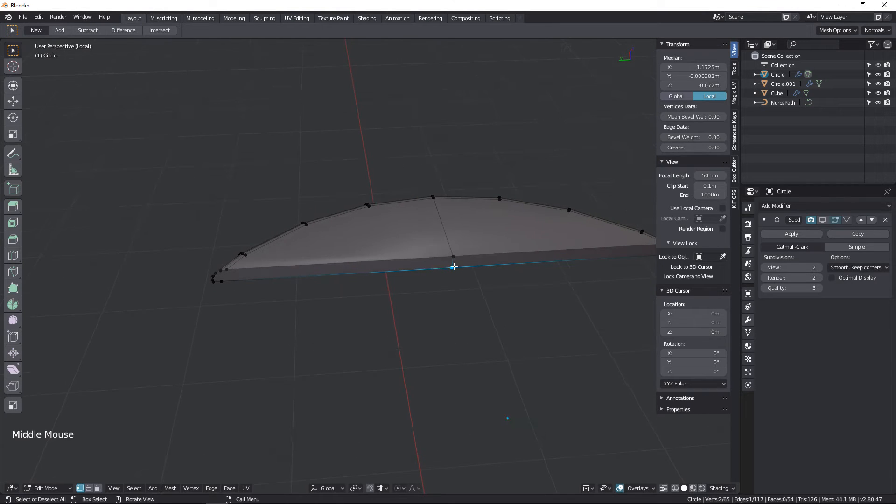
scroll(454, 265, up, 1)
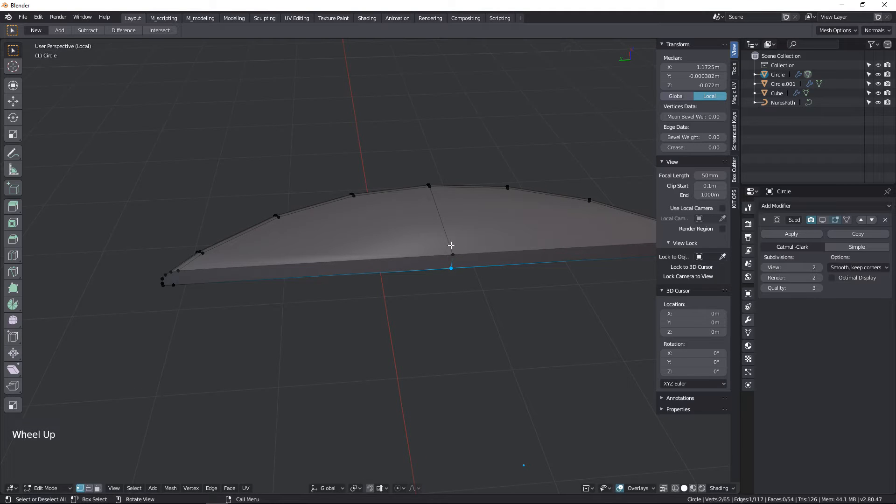
key(Tab)
click(444, 231)
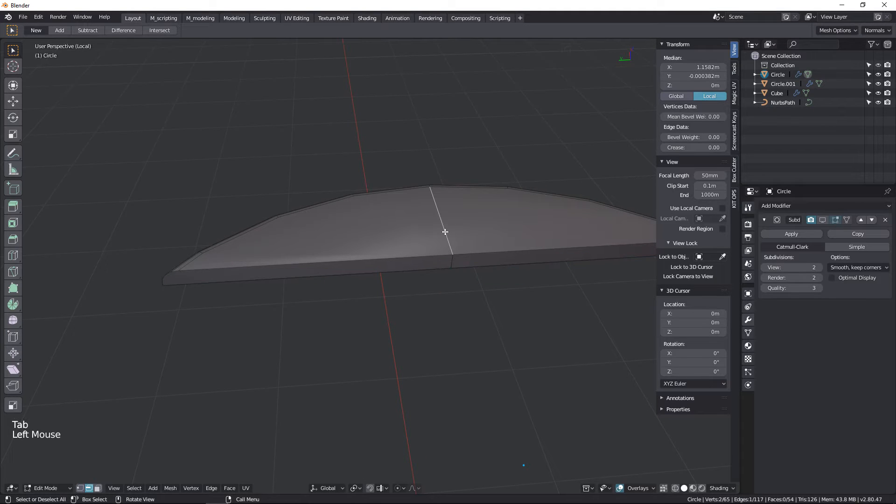
key(x)
click(444, 232)
middle_drag(444, 232, 438, 295)
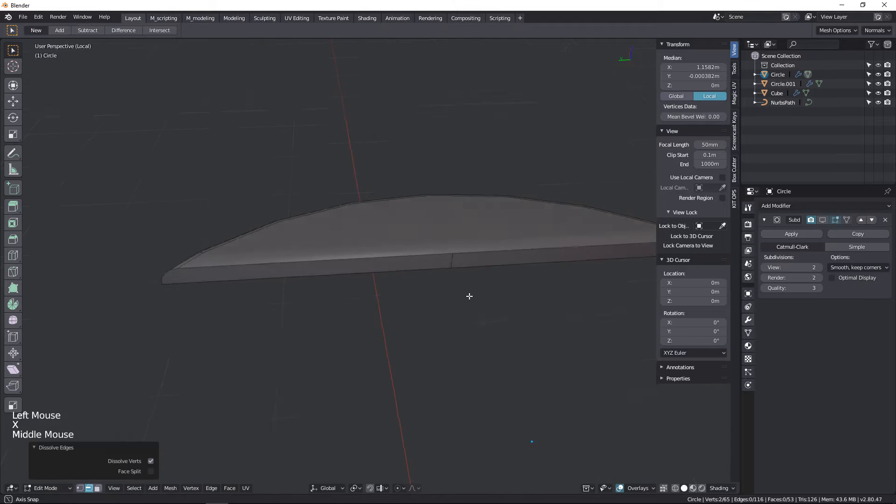
click(444, 296)
key(x)
click(445, 297)
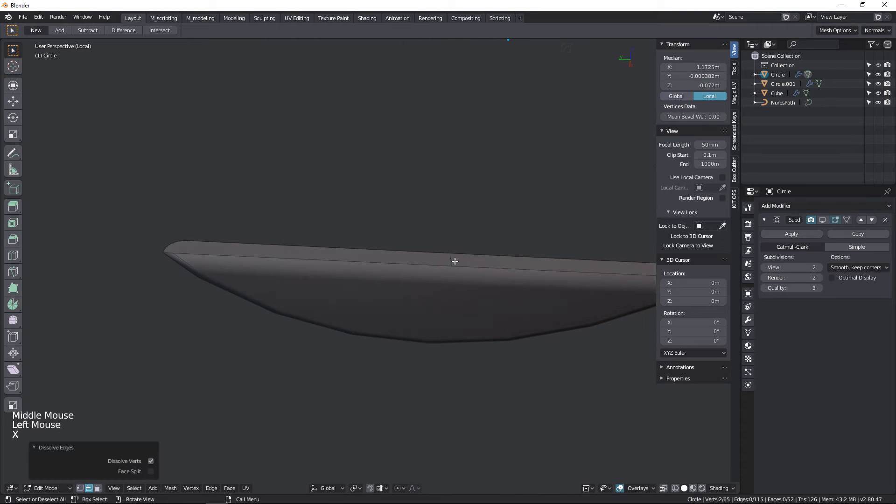
- Bevel the vertical edge in the middle of the straight cut face with 4 segments and a width of about 0.678 m
click(455, 261)
middle_drag(455, 261, 444, 368)
middle_drag(478, 294, 480, 313)
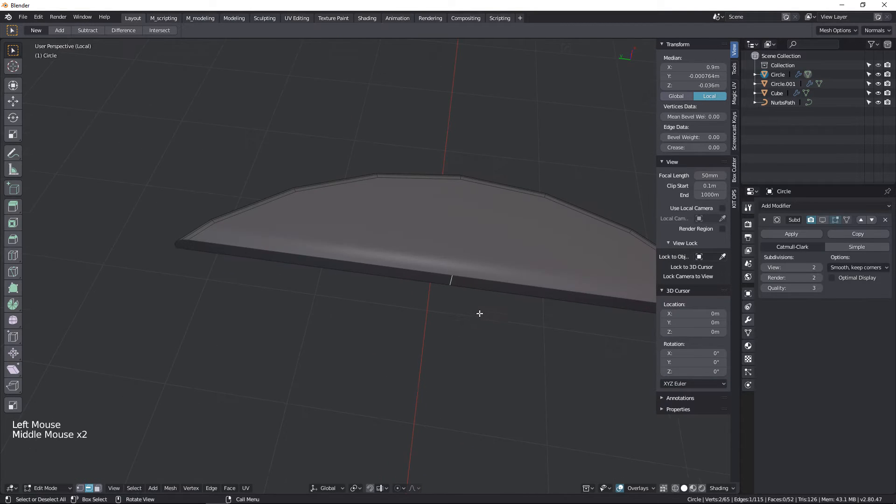
key(ctrl+b)
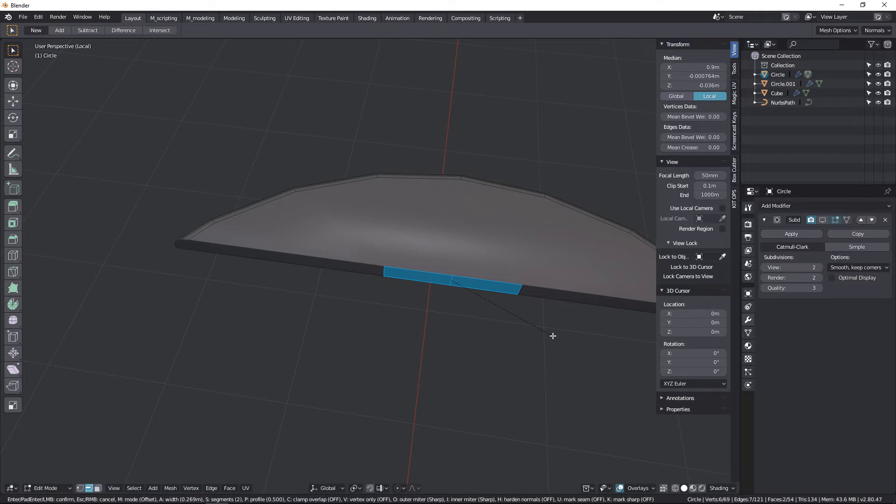
scroll(553, 336, up, 1)
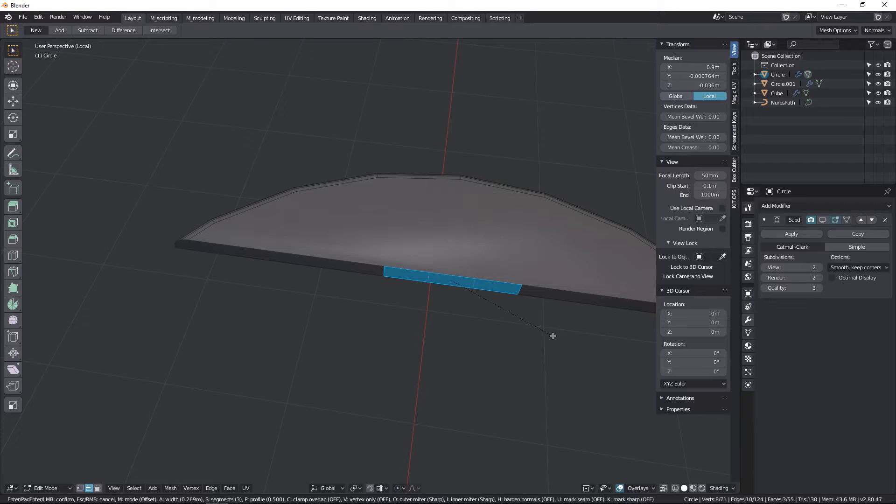
scroll(552, 335, up, 1)
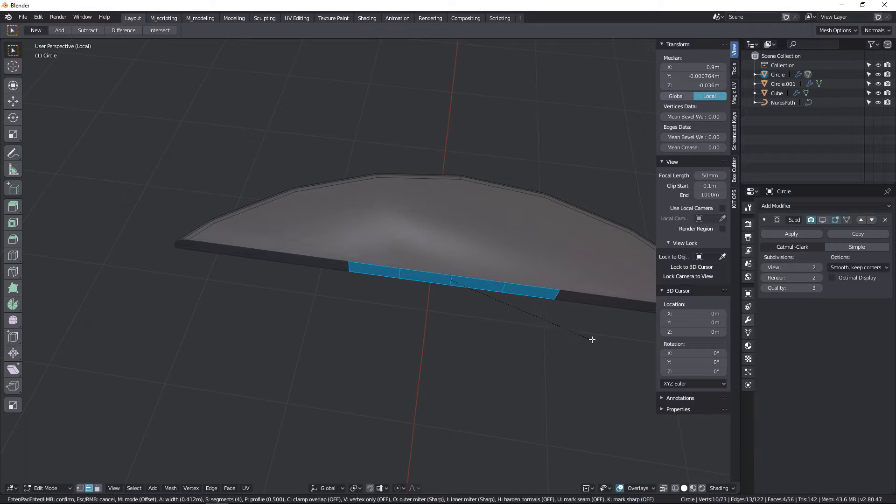
click(660, 346)
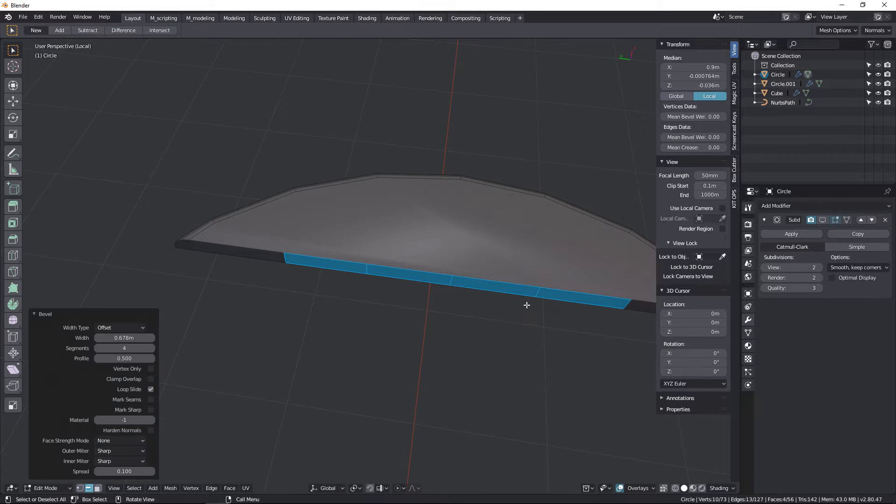
- Connect the middle and the two positive-Y upper vertices of the straight face to their facing rim vertices across the top
key(Tab)
click(452, 273)
shift+click(463, 181)
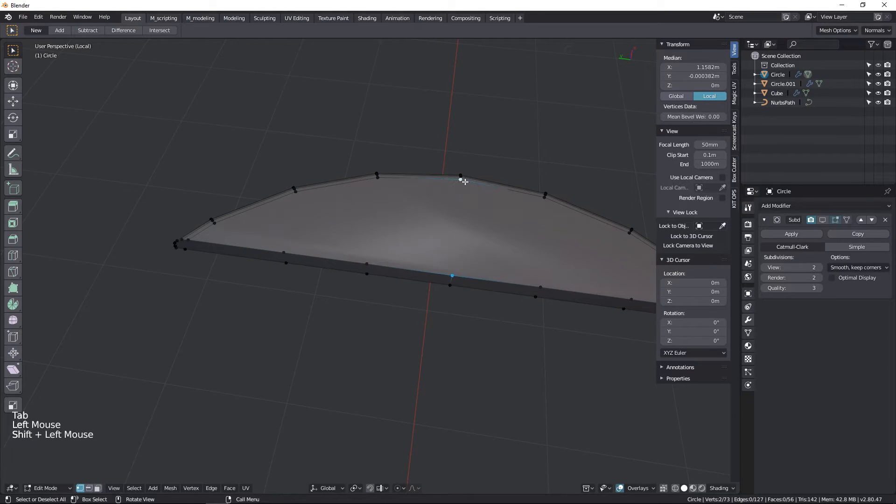
key(2)
click(371, 260)
shift+click(377, 176)
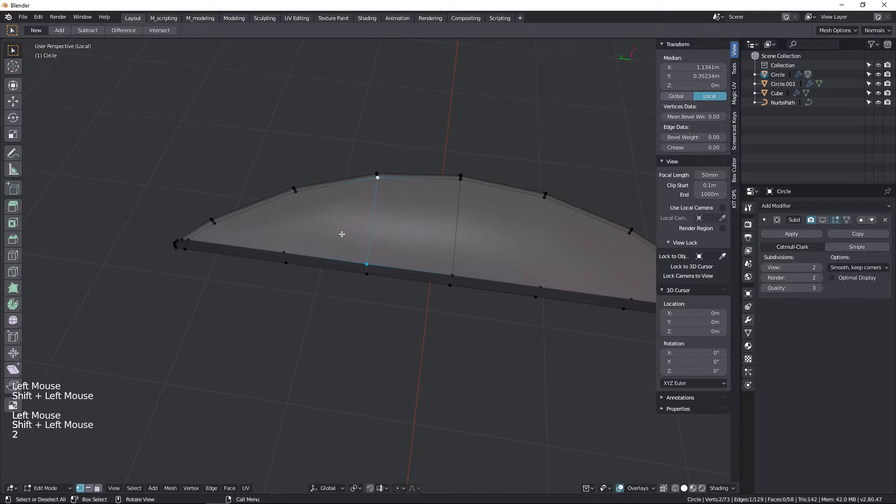
key(2)
click(283, 251)
shift+click(295, 191)
key(2)
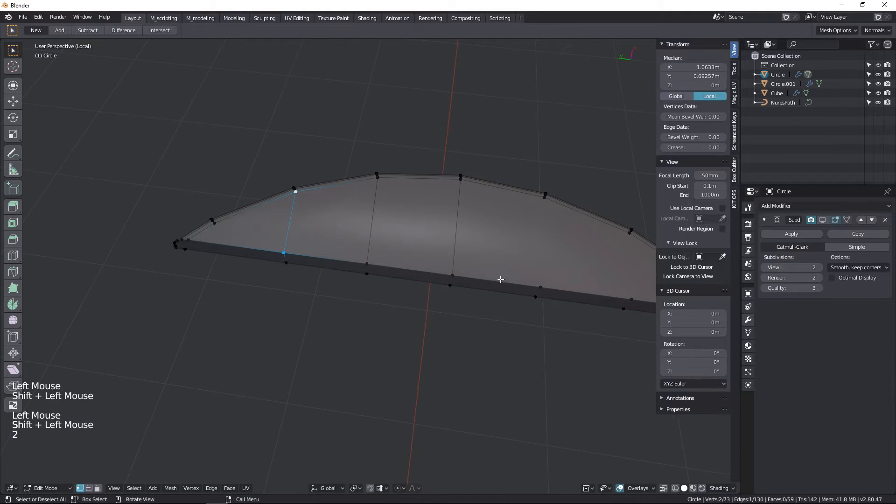
- Connect the two negative-Y upper vertices of the straight face to their facing rim vertices across the top
click(541, 259)
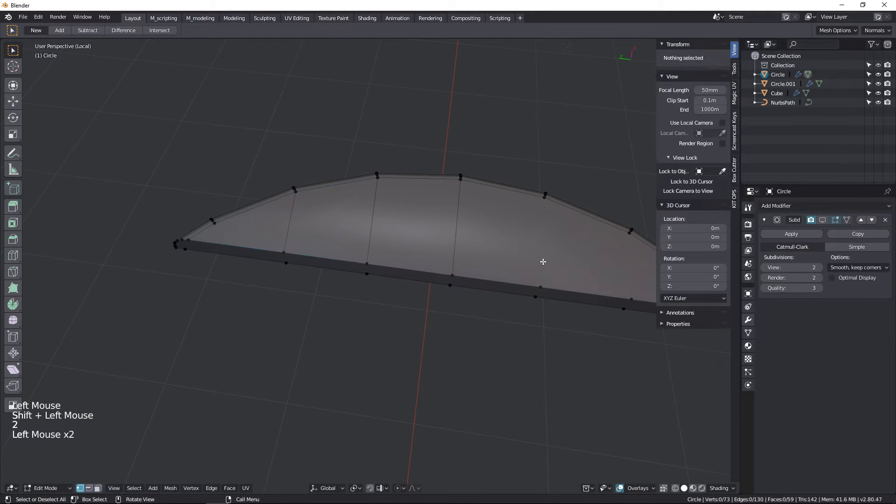
click(540, 286)
shift+click(545, 195)
key(2)
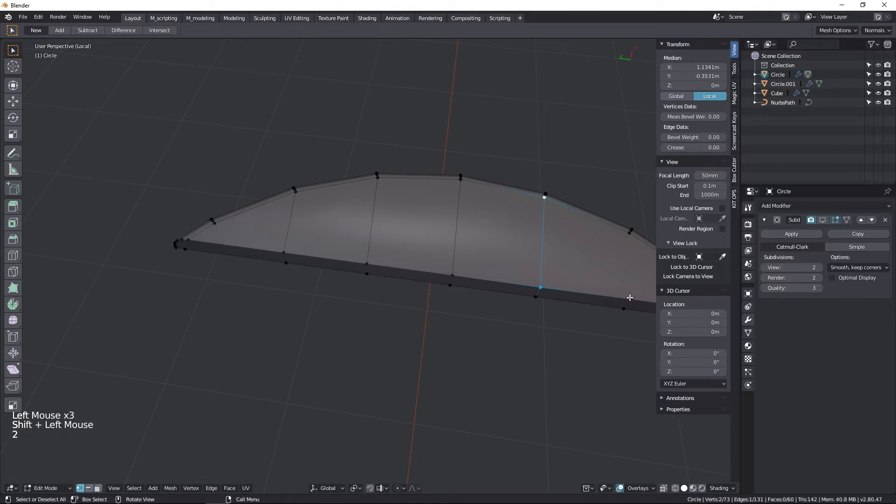
click(630, 299)
shift+click(629, 232)
key(2)
- Connect the two positive-Y lower vertices of the straight face to their facing rim vertices across the underside
middle_drag(564, 324, 350, 280)
click(292, 244)
shift+click(264, 315)
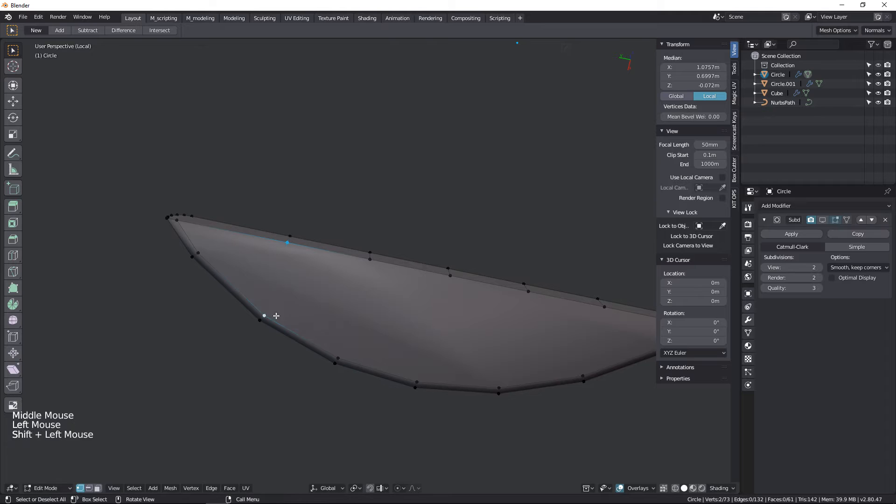
key(2)
click(338, 358)
shift+click(370, 259)
key(2)
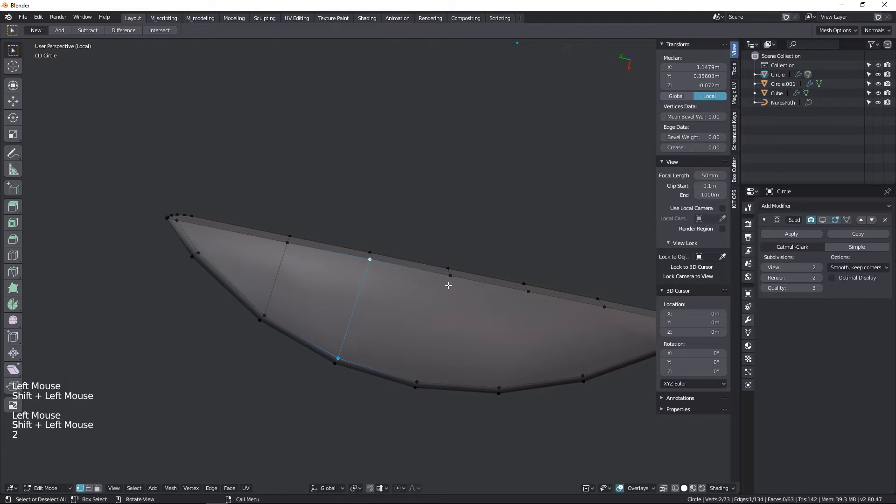
- Connect the middle and the two negative-Y lower vertices of the straight face to their facing rim vertices across the underside
click(450, 275)
shift+click(417, 383)
key(2)
click(527, 292)
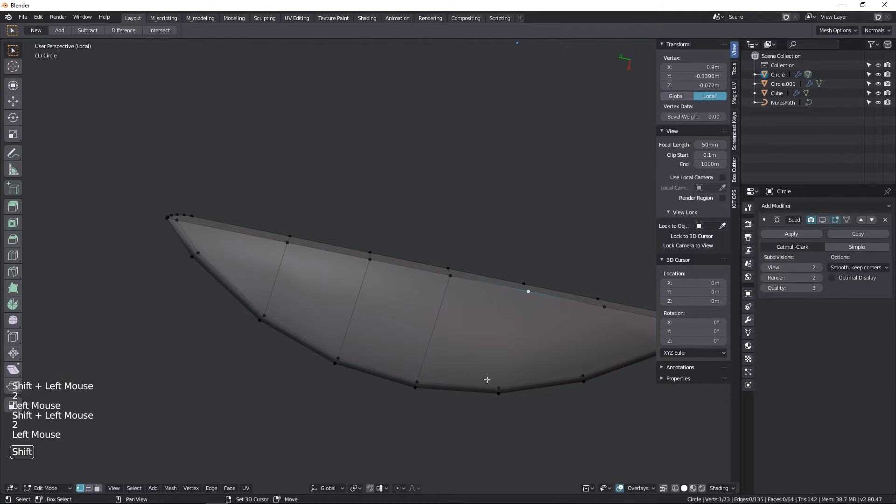
shift+click(498, 388)
key(2)
click(604, 307)
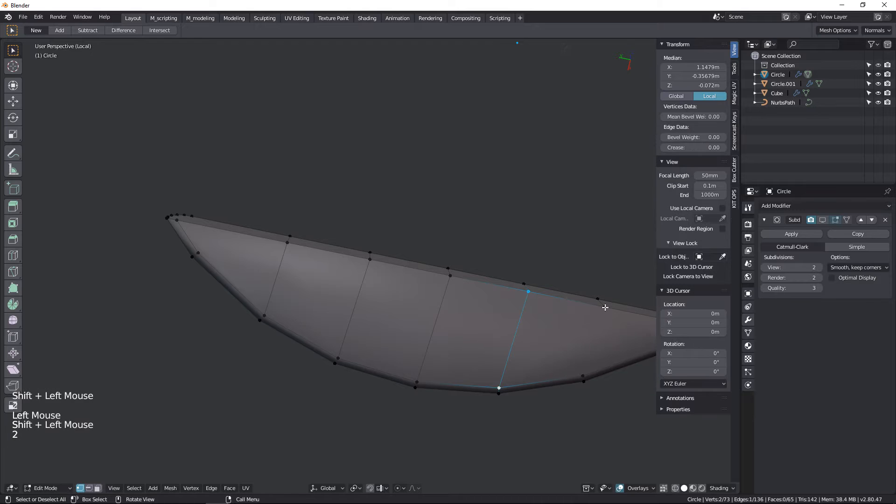
shift+click(583, 376)
key(2)
- Connect the upper and lower vertices beside the rounded corner at the negative-Y end of the straight face
middle_drag(525, 316, 401, 363)
scroll(424, 316, down, 2)
scroll(401, 363, up, 2)
middle_drag(456, 415, 504, 336)
click(510, 335)
middle_drag(537, 371, 540, 325)
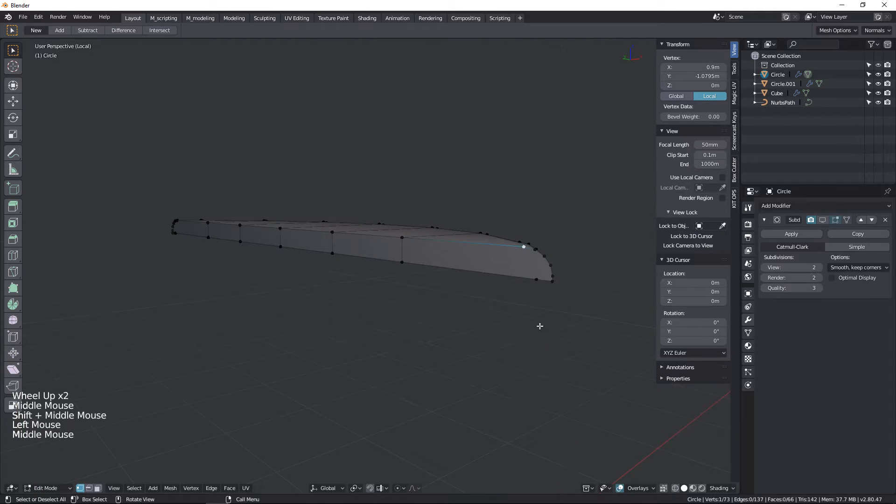
click(535, 280)
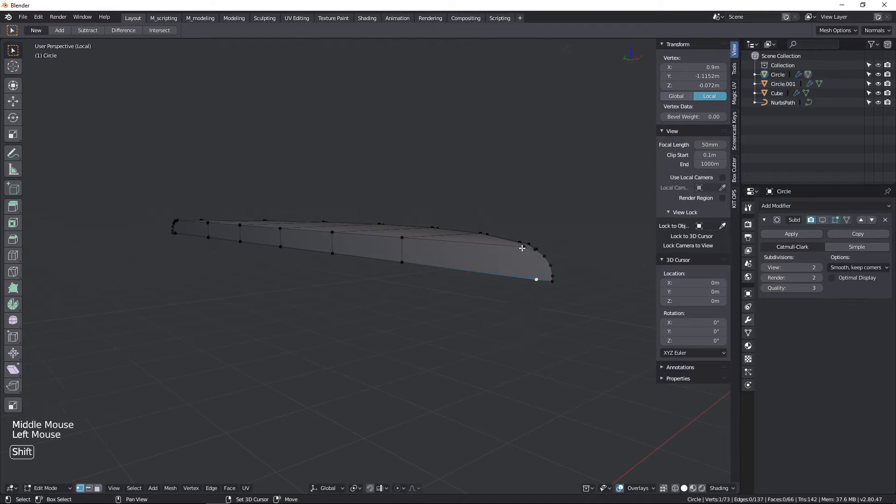
shift+click(522, 248)
middle_drag(527, 286, 532, 288)
middle_drag(538, 268, 537, 216)
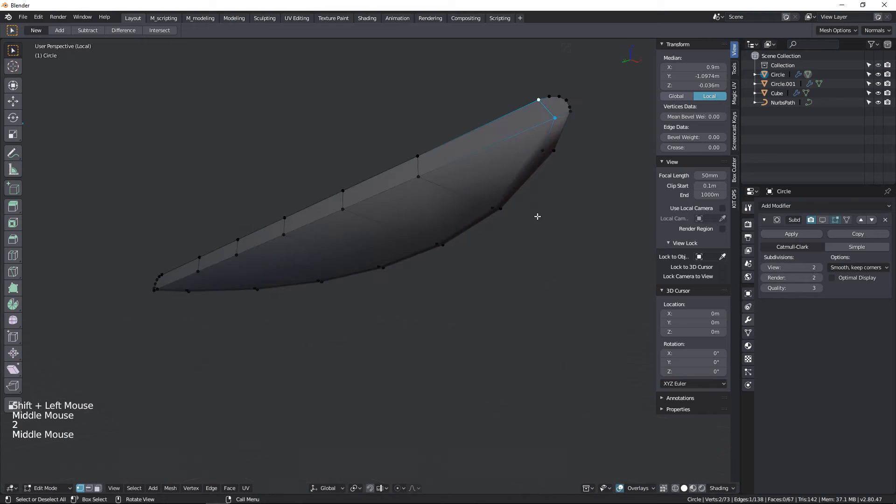
- Connect the upper and lower vertices beside the rounded corner at the positive-Y end of the straight face
middle_drag(434, 237, 373, 269)
shift+middle_drag(374, 269, 606, 313)
click(294, 246)
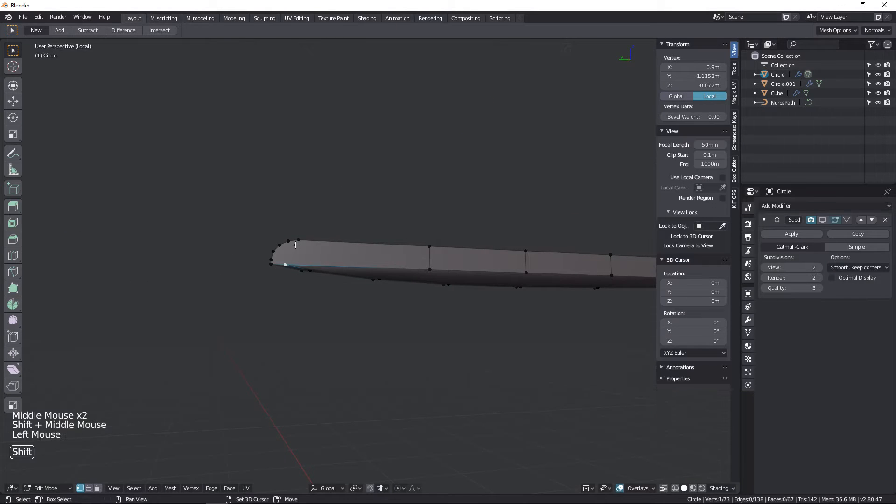
shift+click(310, 253)
key(2)
- Vertex-slide the lower vertex at the straight face's positive-Y end inward along its long edge by a factor of about 0.057
middle_drag(340, 256, 370, 150)
scroll(410, 299, up, 1)
click(335, 92)
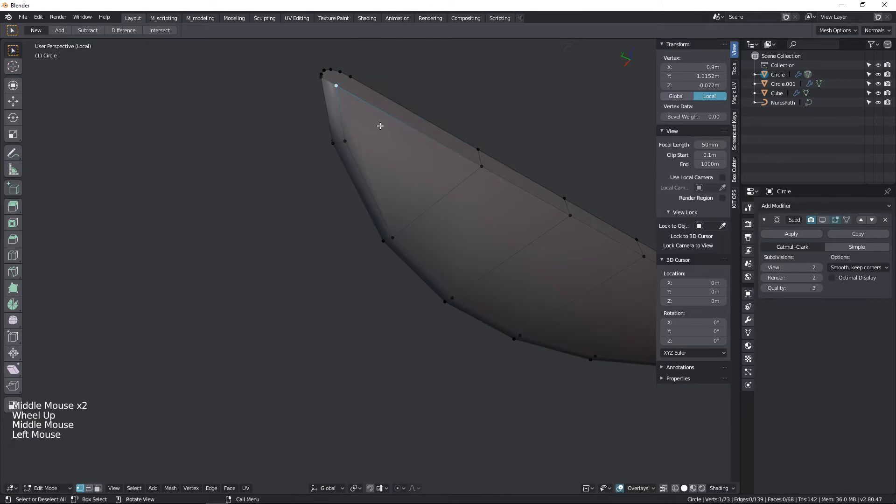
key(g)
key(g)
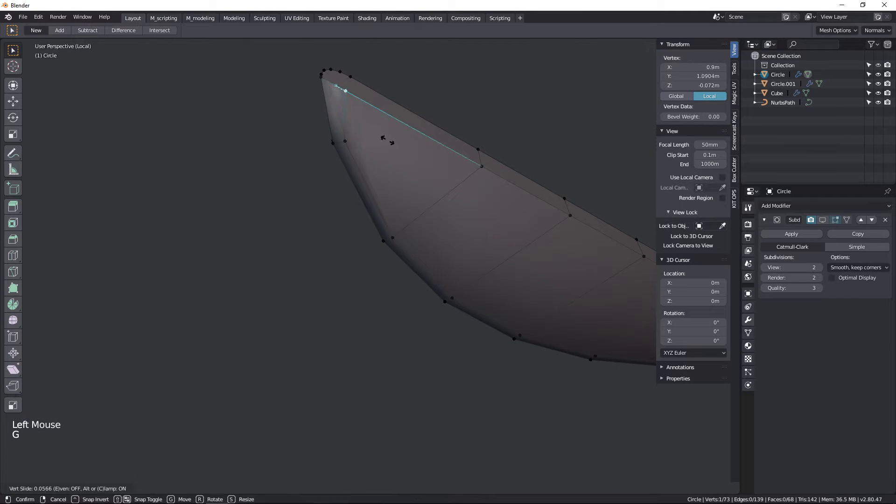
click(385, 139)
- Vertex-slide the lower vertex at the straight face's negative-Y end inward along its long edge by a factor of about 0.058
shift+middle_drag(385, 139, 527, 185)
click(540, 165)
key(g)
key(g)
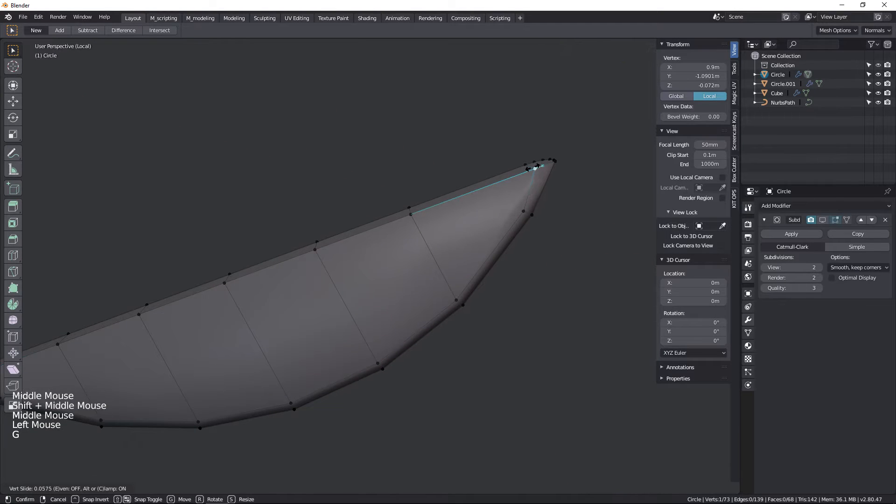
click(534, 171)
- Slide the underside rim vertex nearest the negative-Y tip slightly toward the nearest inner straight-edge vertex with MACHIN3 Smart Vert
click(521, 210)
shift+middle_drag(521, 209, 444, 186)
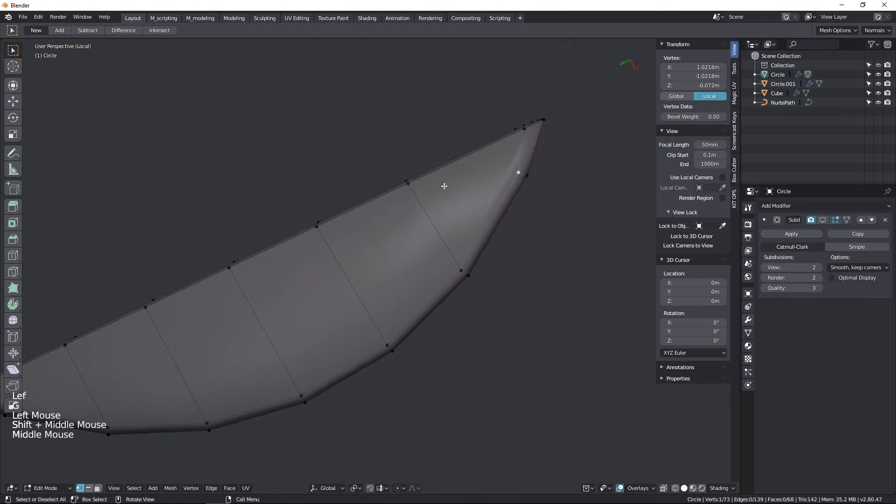
shift+click(408, 183)
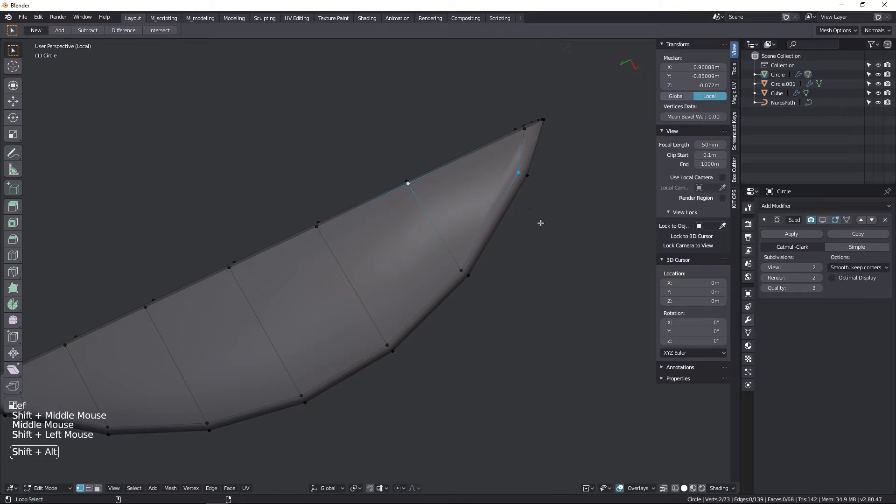
key(shift+alt+1)
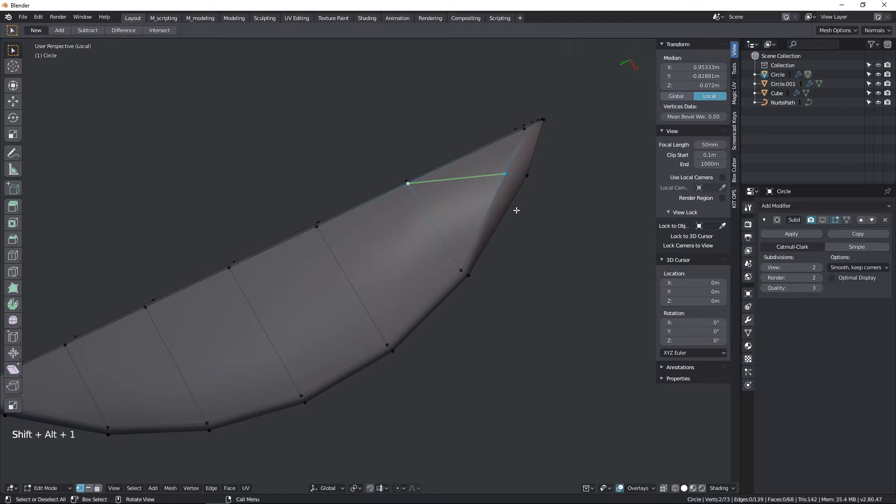
- Slide the underside rim vertex nearest the positive-Y tip slightly toward the nearest inner straight-edge vertex with MACHIN3 Smart Vert
shift+middle_drag(516, 210, 465, 265)
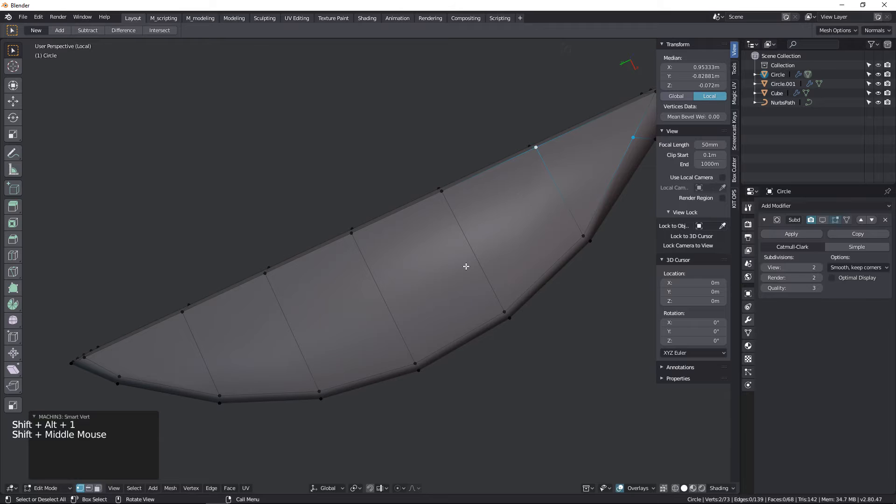
click(119, 375)
shift+click(182, 312)
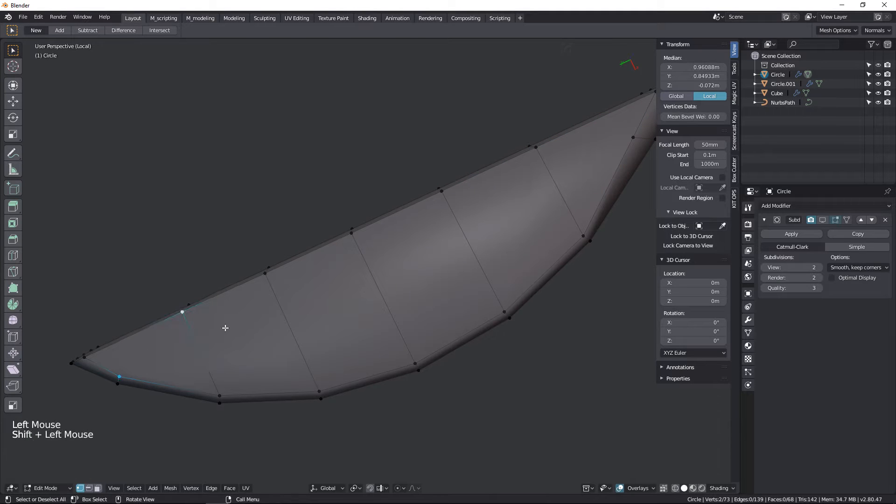
key(shift+alt+1)
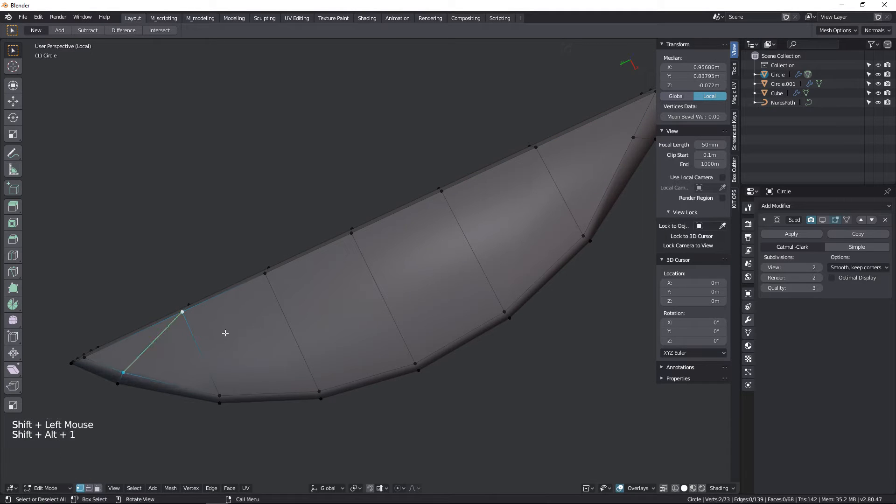
click(216, 325)
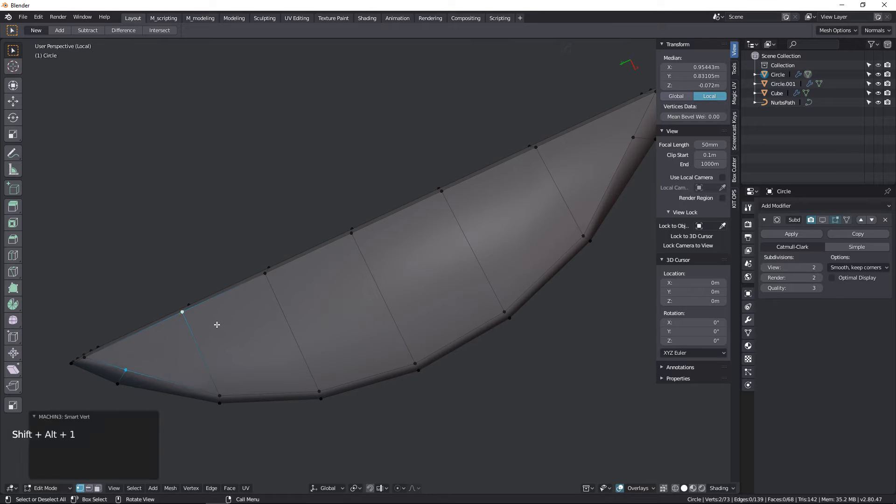
- Vertex-slide three underside rim vertices, from the second near the positive-Y tip to the middle one, slightly inward along their cross edges
click(220, 389)
key(g)
key(g)
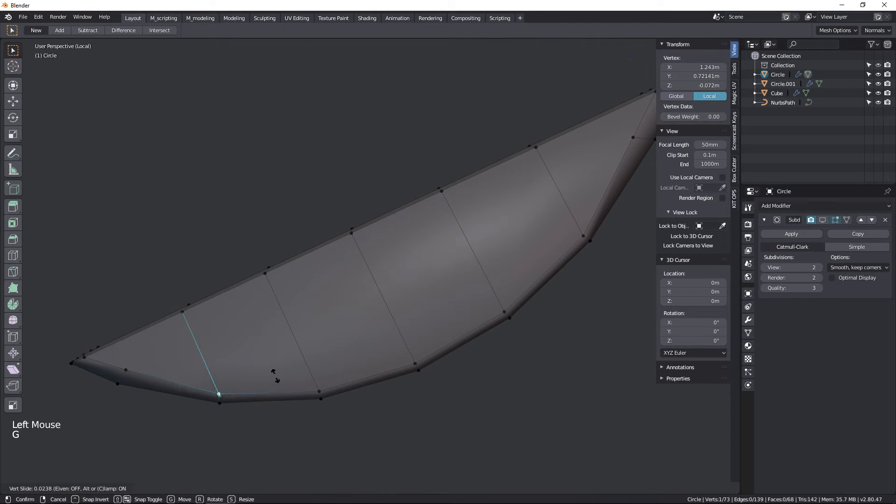
click(273, 369)
click(320, 398)
key(g)
key(g)
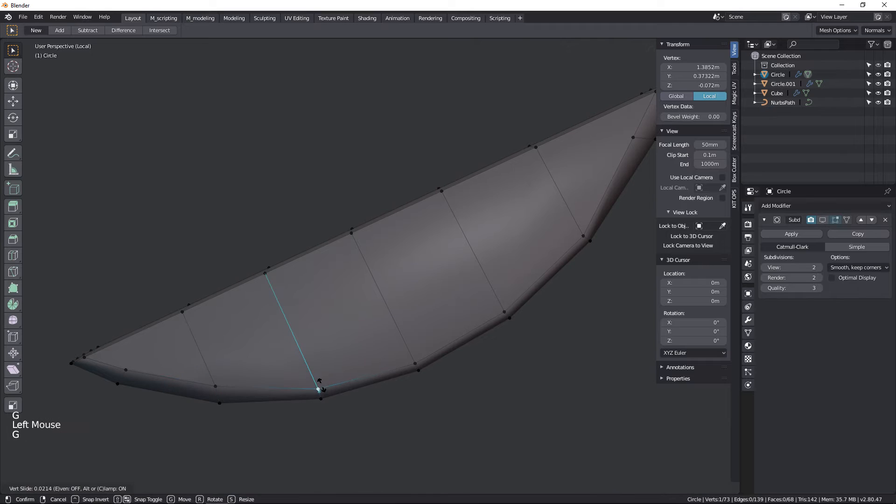
click(318, 385)
click(414, 363)
key(g)
key(g)
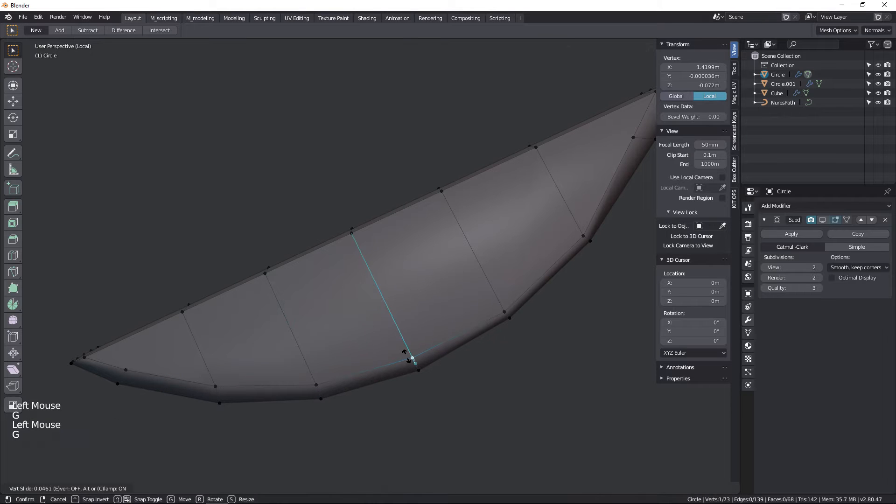
click(406, 355)
click(504, 310)
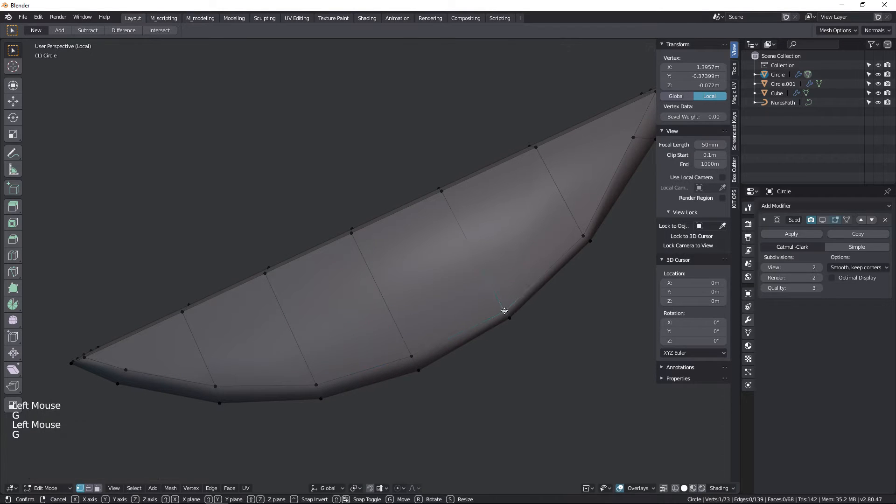
key(g)
key(g)
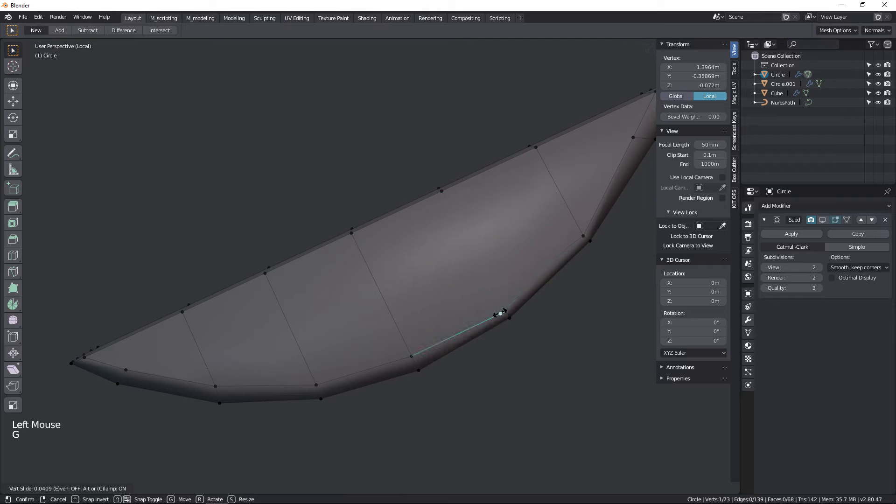
click(496, 296)
key(g)
key(g)
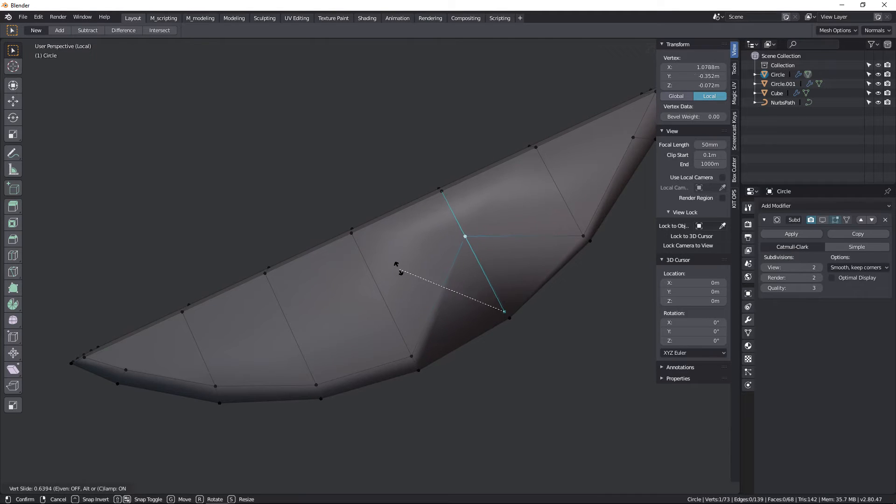
click(466, 267)
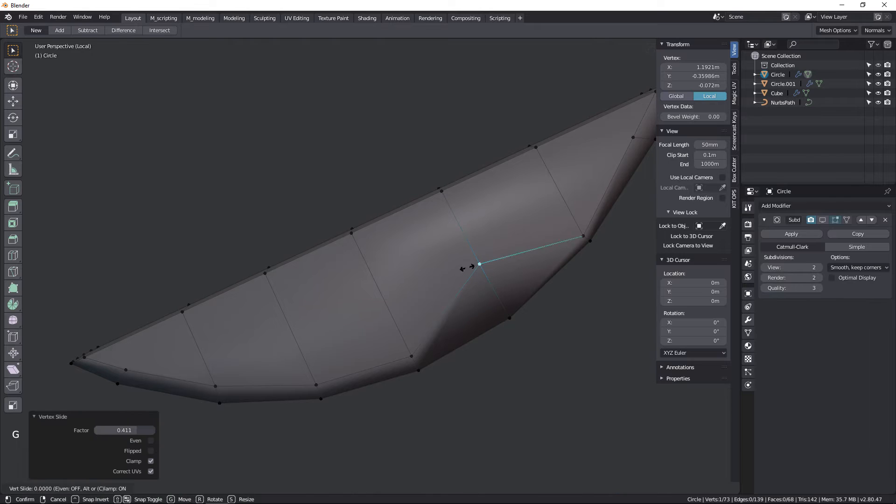
key(g)
key(g)
right_click(446, 285)
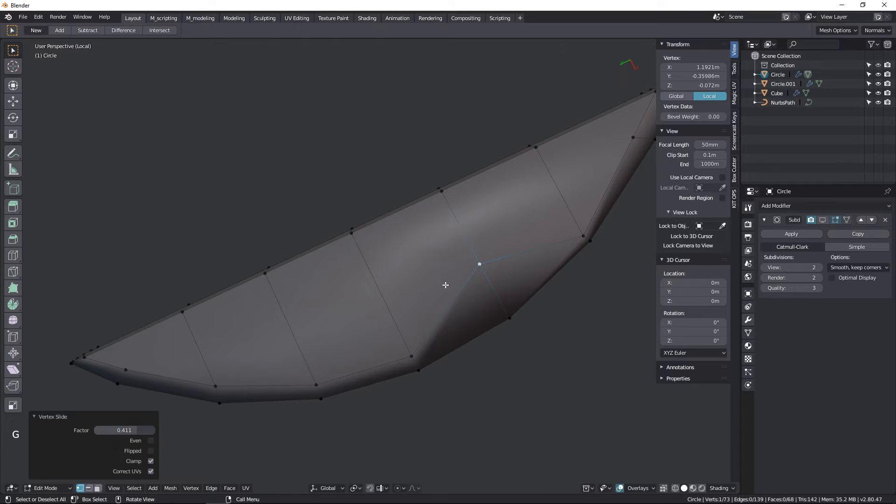
key(ctrl+z)
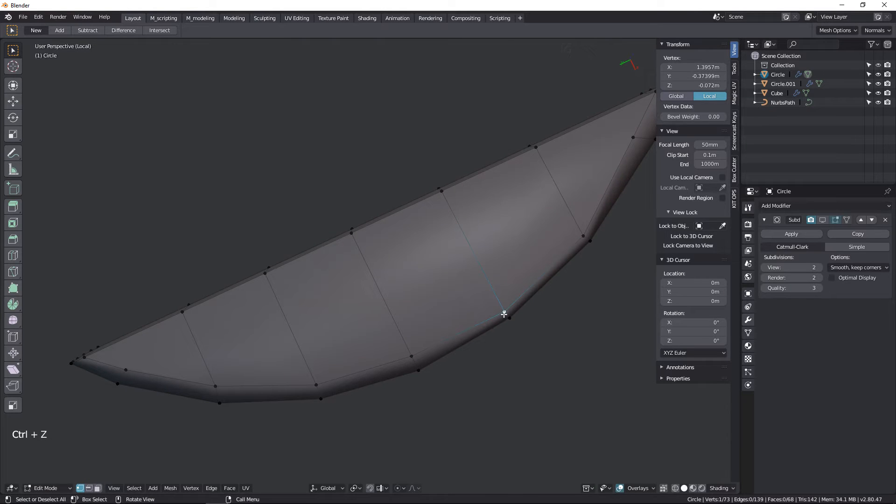
shift+click(351, 233)
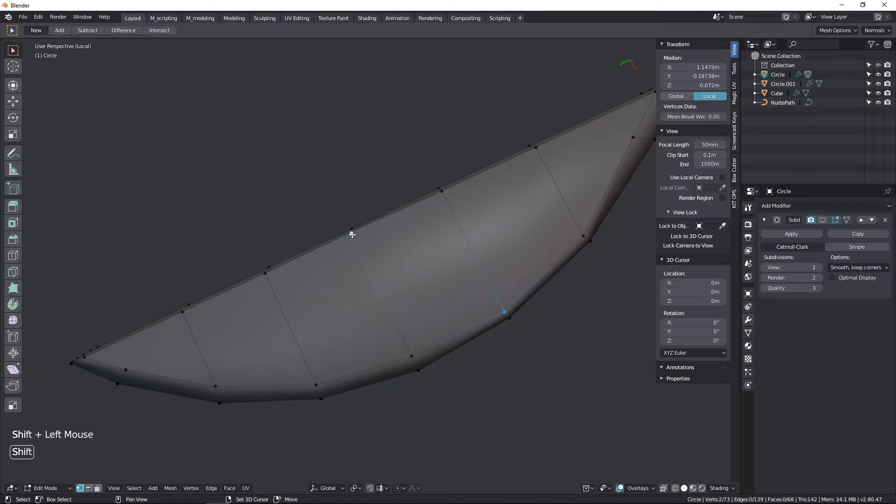
key(shift+alt+1)
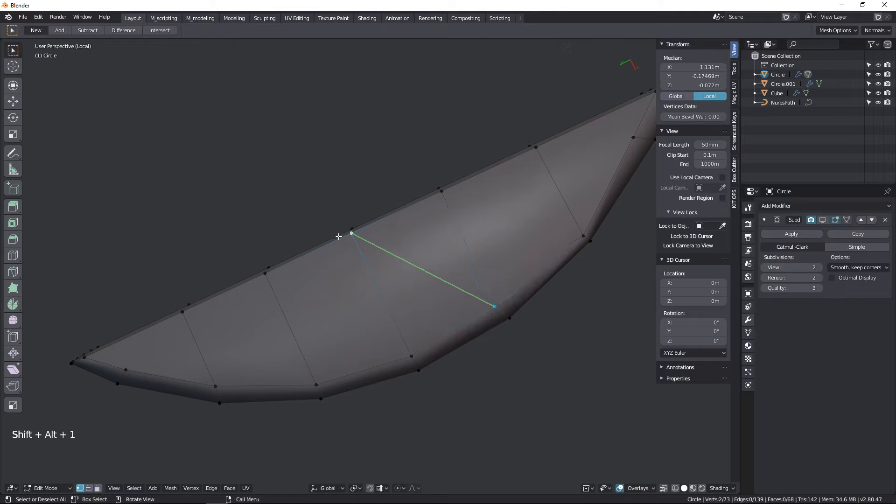
click(474, 302)
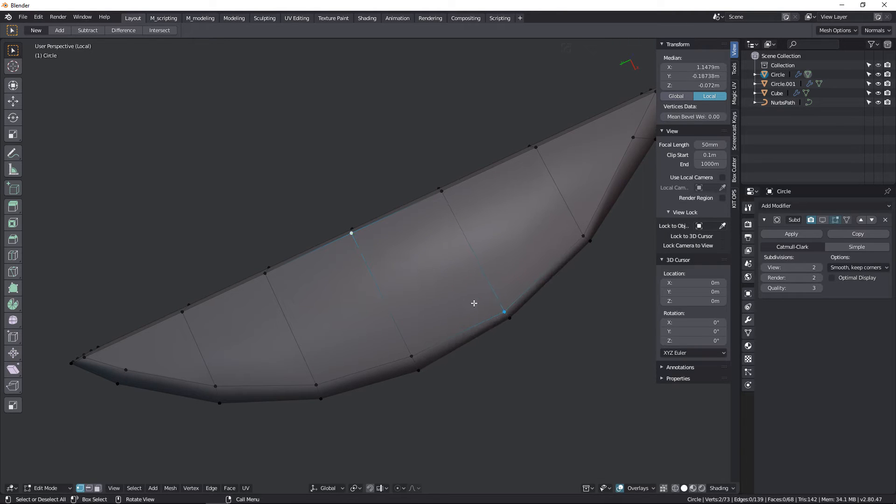
- Vertex-slide the remaining two underside rim vertices toward the negative-Y tip slightly inward along their cross edges, and return to Object Mode
click(503, 308)
key(g)
key(g)
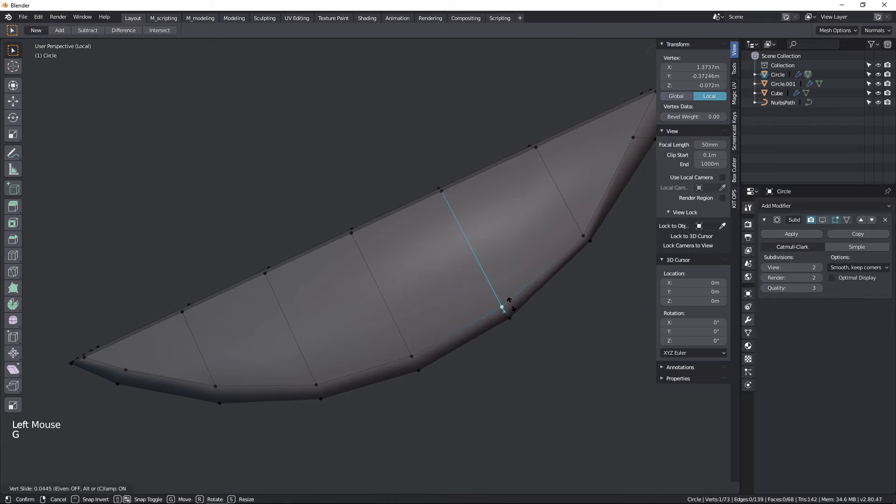
click(506, 297)
click(583, 236)
key(g)
key(g)
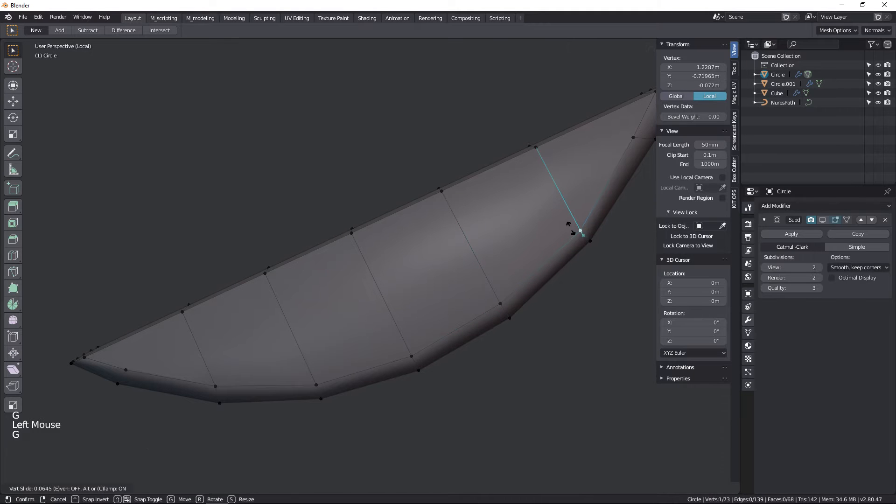
click(566, 224)
scroll(468, 254, down, 2)
middle_drag(468, 253, 462, 280)
shift+middle_drag(462, 279, 429, 310)
key(Tab)
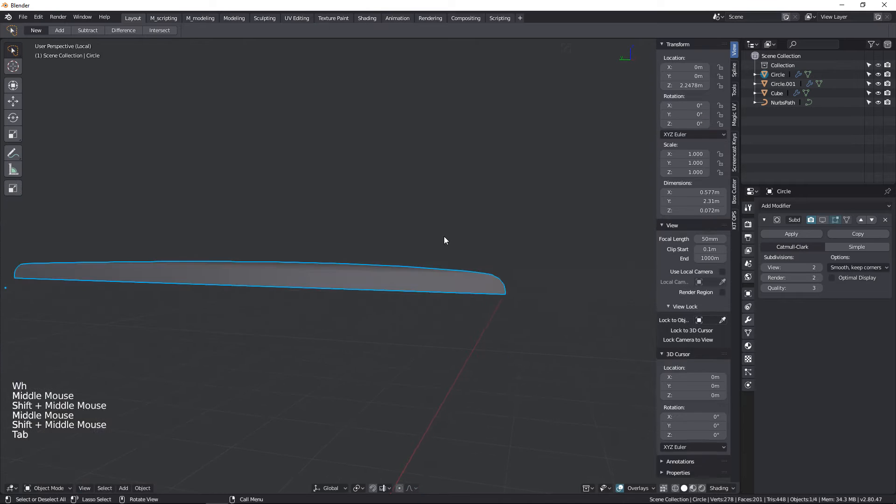
middle_drag(444, 239, 420, 260)
- In Edit Mode, give the edges bordering the straight cut face and the outer bottom rim a mean bevel weight of 1.00
key(Tab)
scroll(378, 258, up, 2)
alt+click(372, 274)
alt+shift+click(415, 258)
alt+shift+click(365, 252)
middle_drag(364, 252, 336, 196)
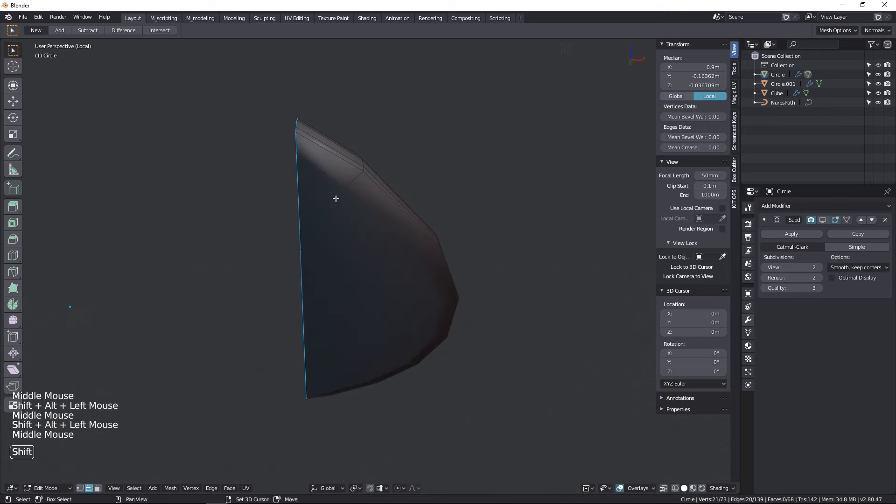
alt+shift+click(365, 166)
middle_drag(365, 167, 397, 264)
scroll(431, 267, down, 1)
shift+scroll(430, 266, down, 1)
middle_drag(397, 264, 276, 260)
alt+shift+click(154, 229)
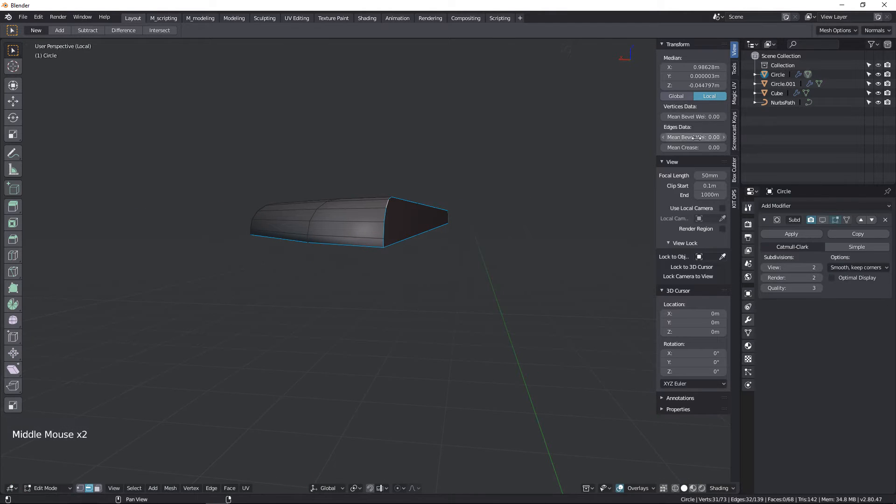
drag(693, 137, 721, 137)
- Edge-slide the lowest horizontal loop on the curved outer side upward from the bottom rim by a factor of about 0.28
alt+click(364, 237)
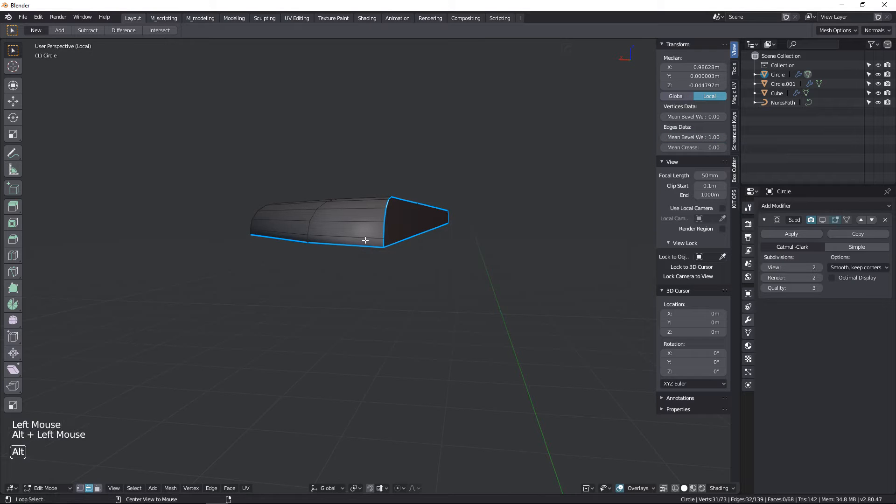
key(g)
key(g)
key(shift)
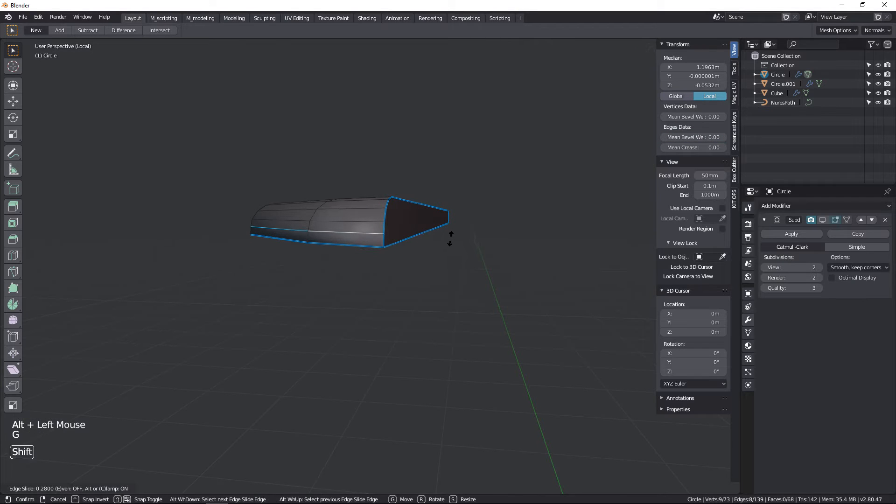
click(451, 238)
- Edge-slide the second horizontal loop above the bottom rim on the curved side upward by a factor of about 0.16
alt+click(361, 224)
key(g)
key(g)
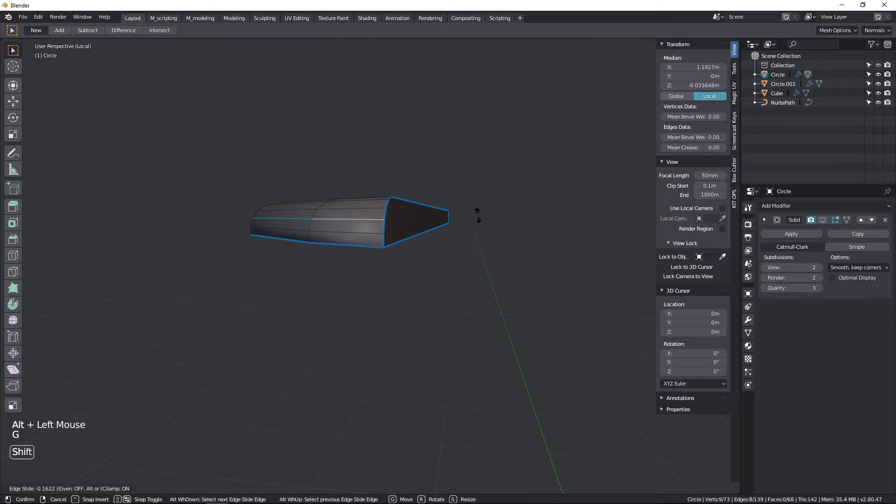
click(476, 215)
- Edge-slide the lowest horizontal loop on the curved side further upward by a factor of about 0.123 to even the spacing
alt+click(365, 233)
key(g)
key(g)
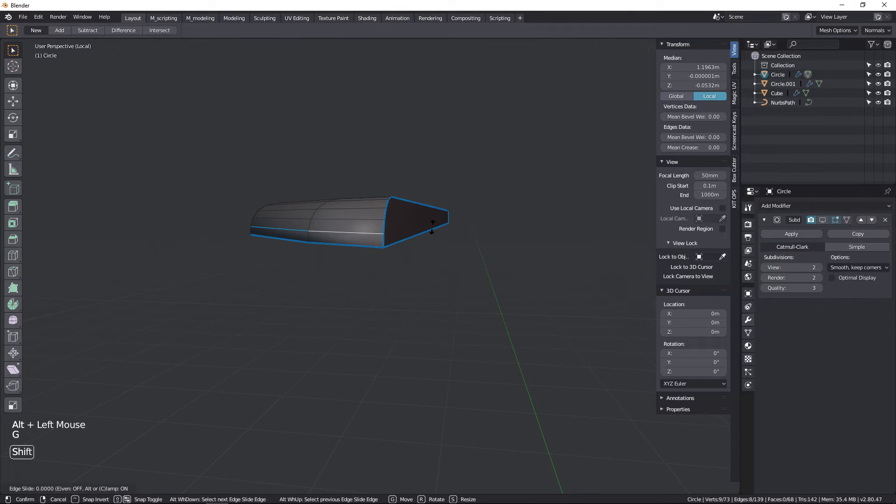
click(430, 247)
middle_drag(431, 248, 400, 256)
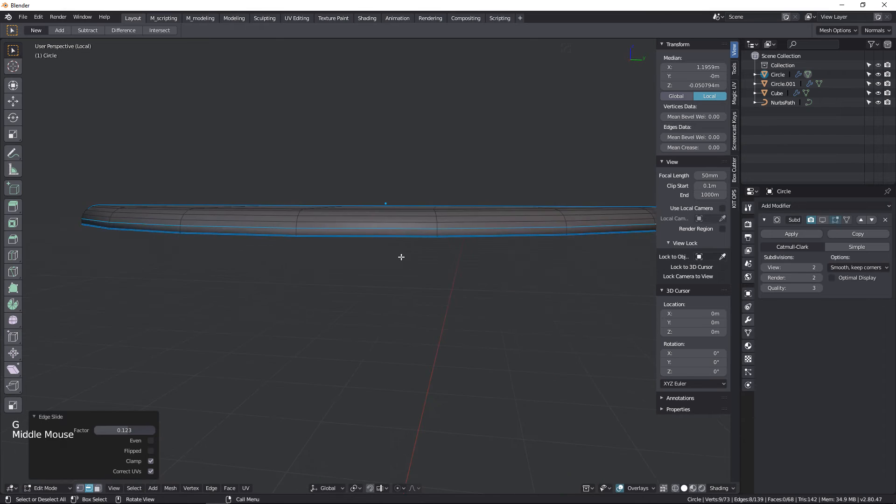
- Leave mesh editing, add a Bevel modifier to the isolated tabletop segment, and place it above the Subdivision modifier
key(Tab)
middle_drag(408, 204, 335, 242)
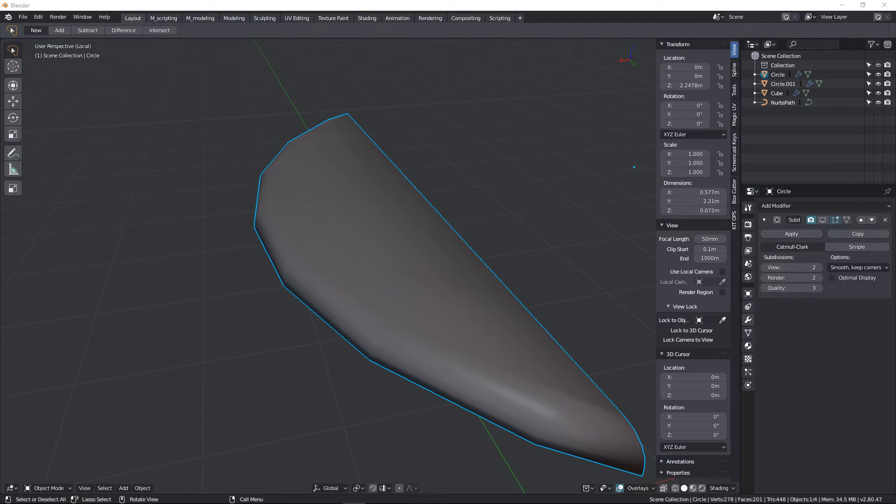
middle_drag(350, 337, 426, 231)
scroll(282, 316, down, 2)
key(n)
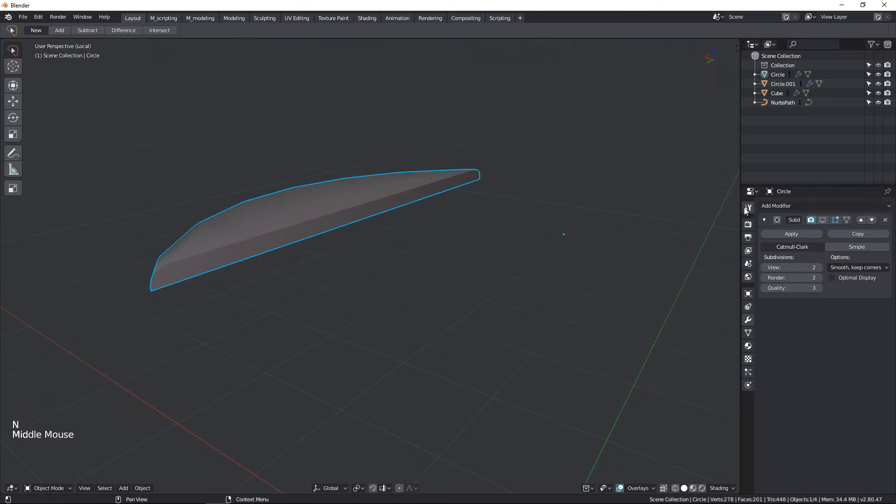
click(784, 206)
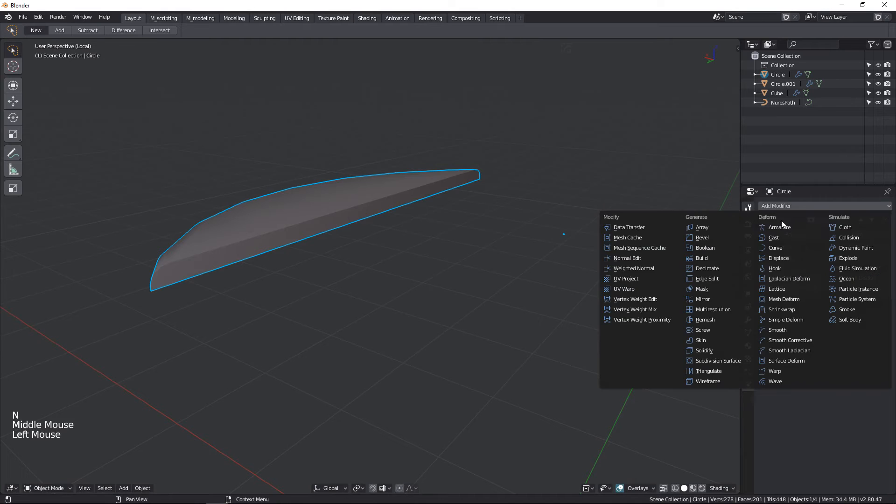
click(710, 239)
click(859, 309)
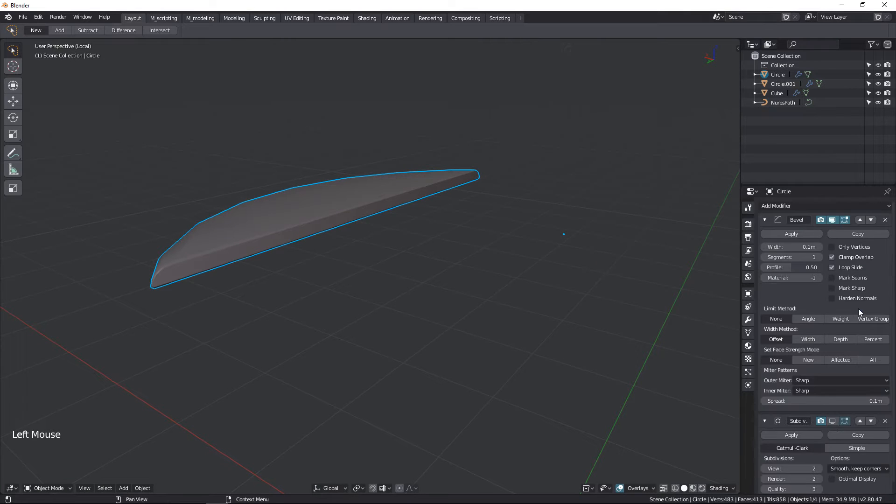
- Set the Bevel modifier to 3 segments, limit it by weight, and set its width to 0.005 m
middle_drag(390, 287, 434, 288)
shift+middle_drag(434, 289, 494, 294)
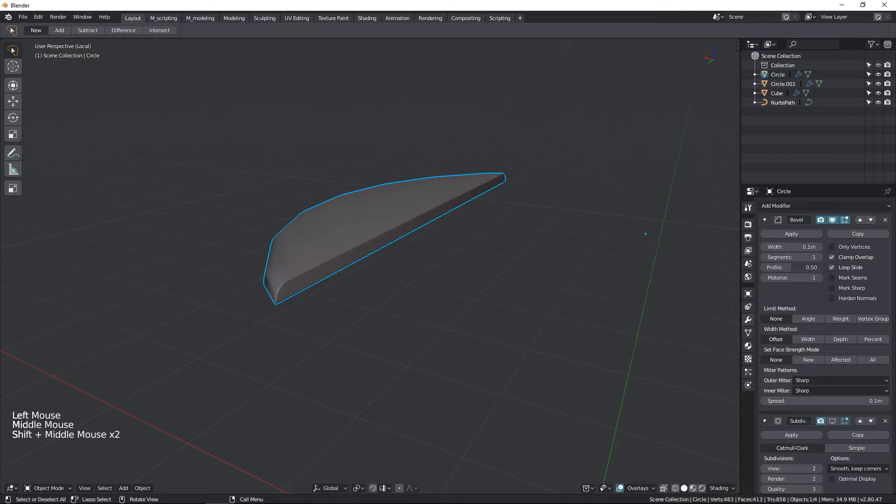
middle_drag(317, 321, 348, 282)
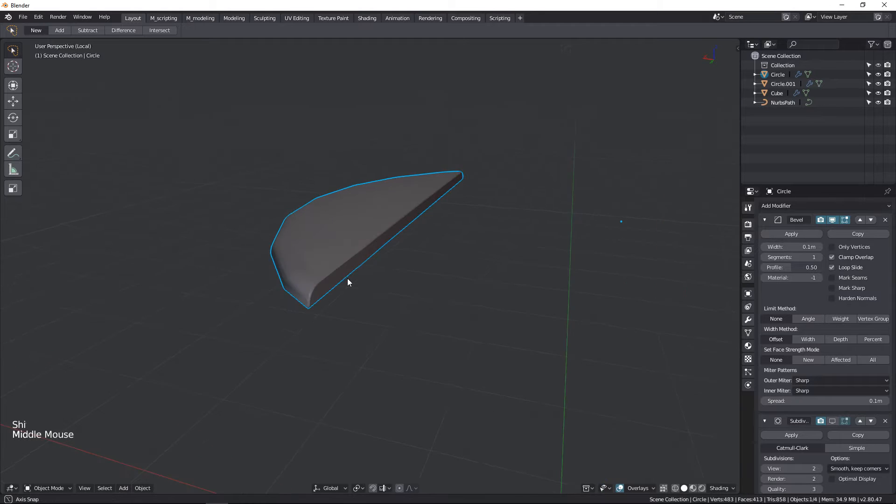
scroll(336, 283, up, 3)
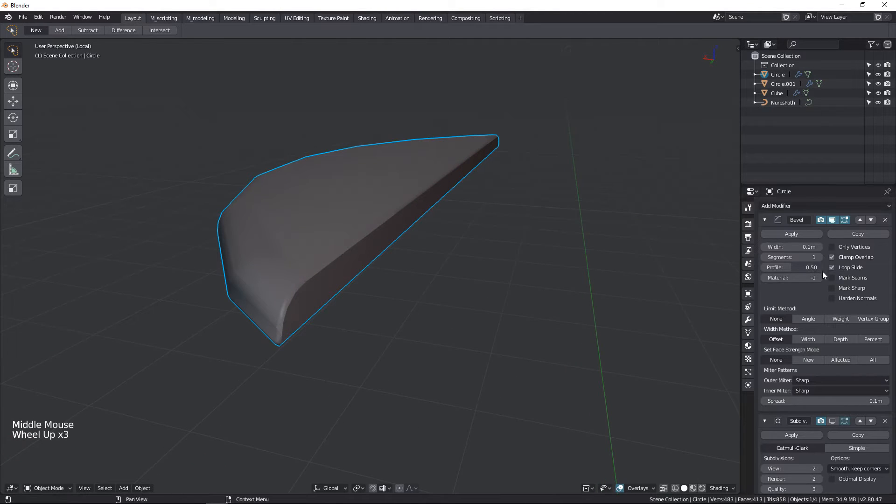
click(819, 257)
click(819, 257)
scroll(311, 300, up, 2)
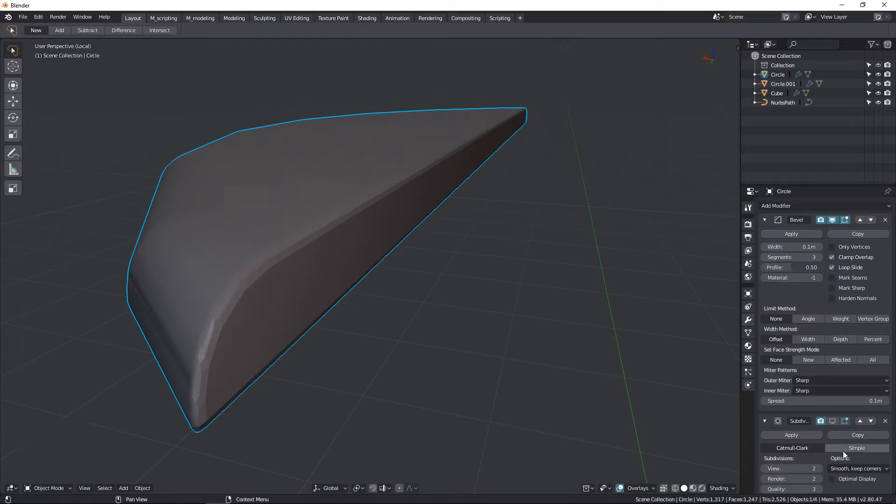
click(839, 317)
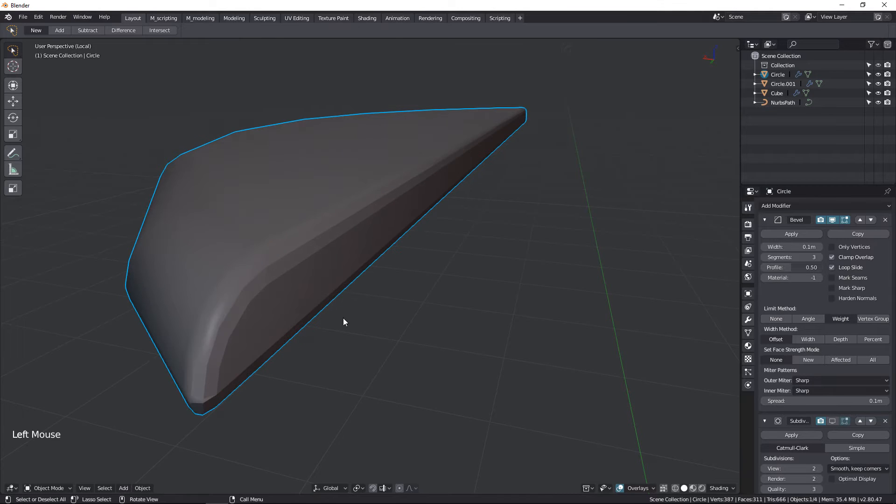
scroll(327, 310, down, 1)
click(793, 247)
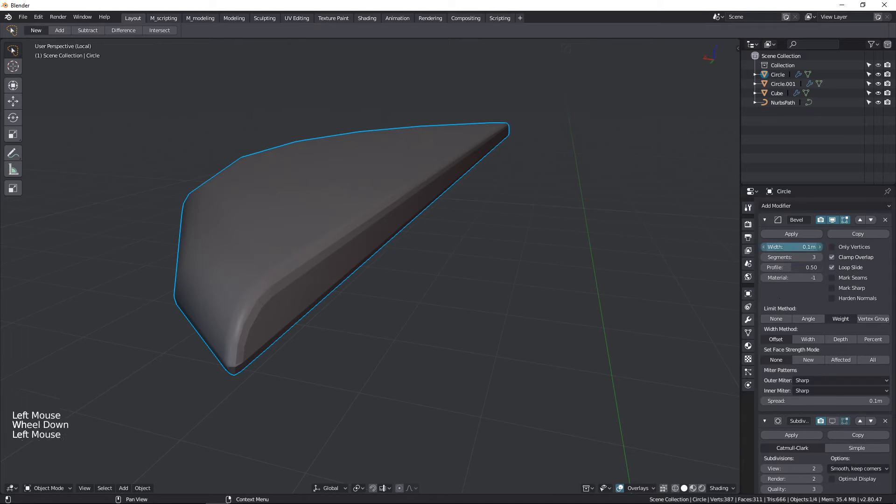
drag(789, 247, 777, 247)
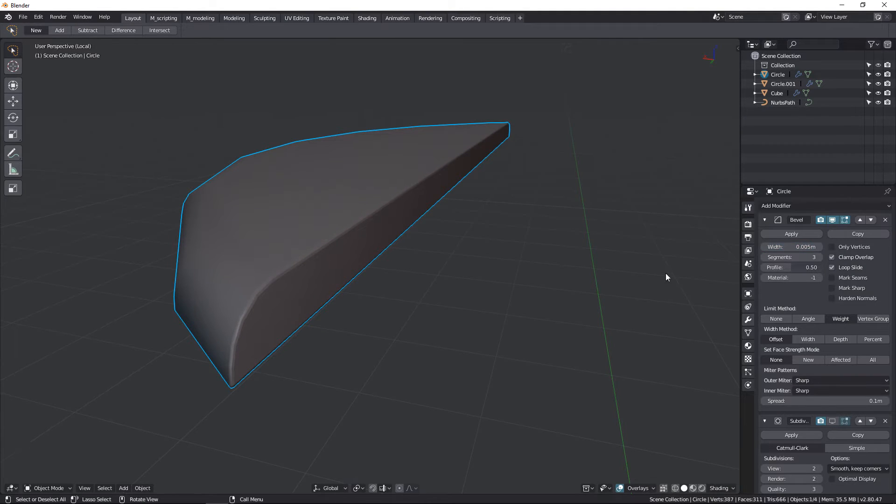
- Apply smooth shading to the isolated tabletop segment
scroll(295, 310, down, 2)
middle_drag(295, 311, 490, 300)
scroll(437, 285, down, 1)
scroll(449, 301, down, 3)
scroll(590, 297, up, 1)
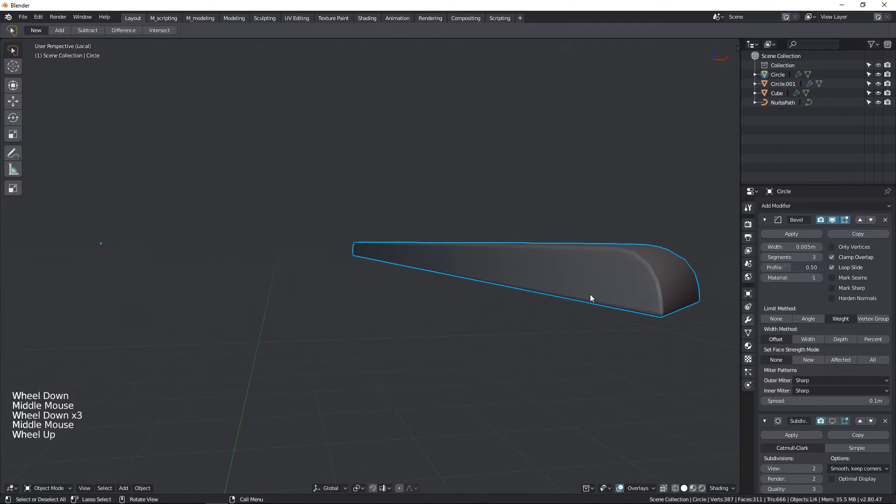
middle_drag(646, 270, 630, 272)
scroll(631, 272, up, 1)
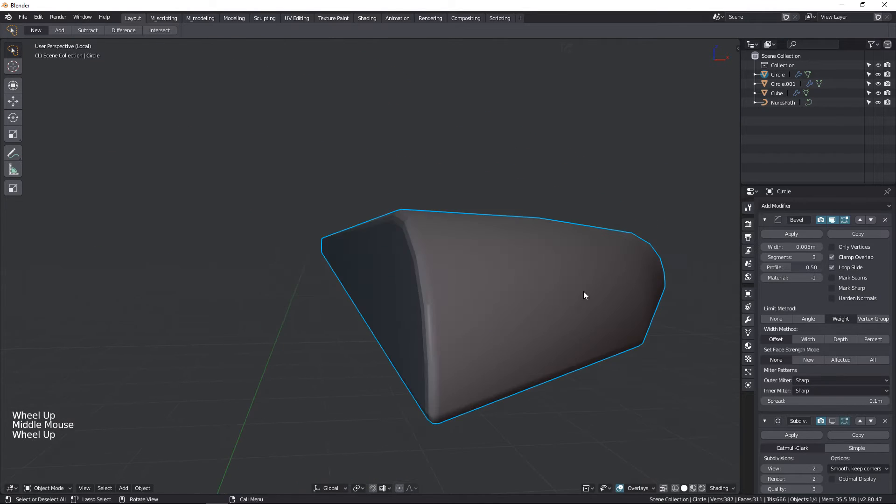
right_click(516, 301)
click(483, 300)
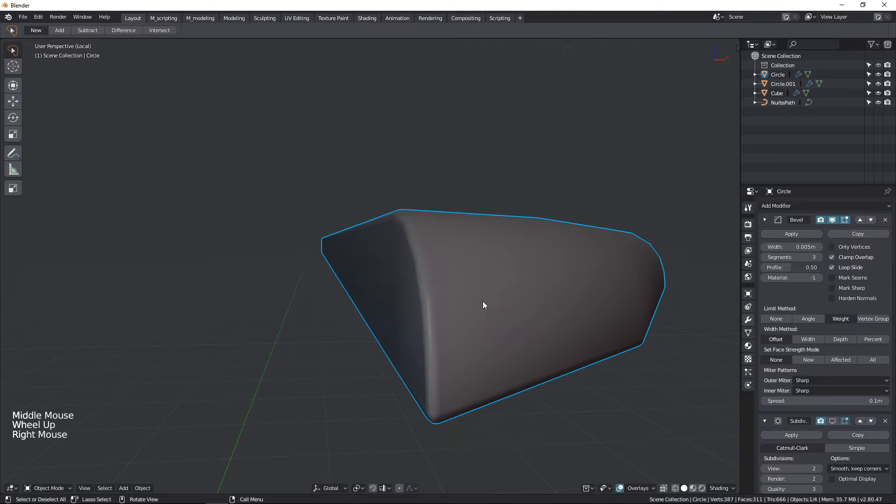
- Connect the vertices just above the lower corners at both ends of the segment's cut face with a lengthwise edge line
scroll(483, 301, down, 1)
middle_drag(483, 300, 489, 307)
middle_drag(559, 338, 638, 317)
mouse_move(682, 267)
middle_down()
mouse_move(537, 279)
mouse_move(570, 294)
middle_up()
key(Tab)
scroll(571, 295, down, 1)
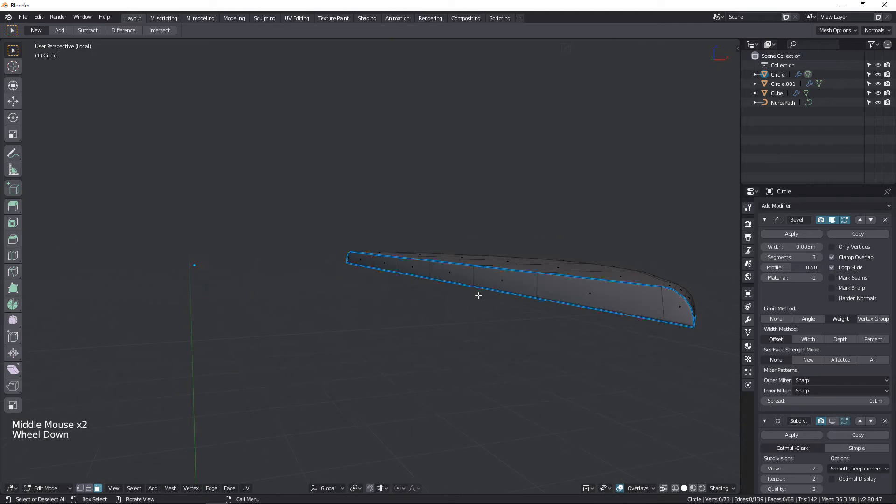
key(Tab)
click(686, 318)
scroll(594, 314, down, 1)
middle_drag(594, 314, 614, 304)
scroll(263, 309, up, 3)
shift+middle_drag(263, 309, 386, 314)
scroll(386, 314, up, 3)
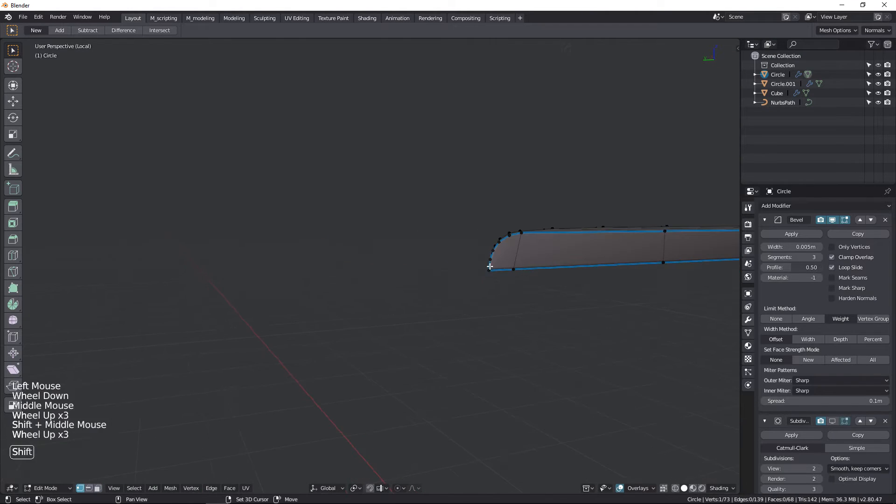
shift+click(490, 259)
key(2)
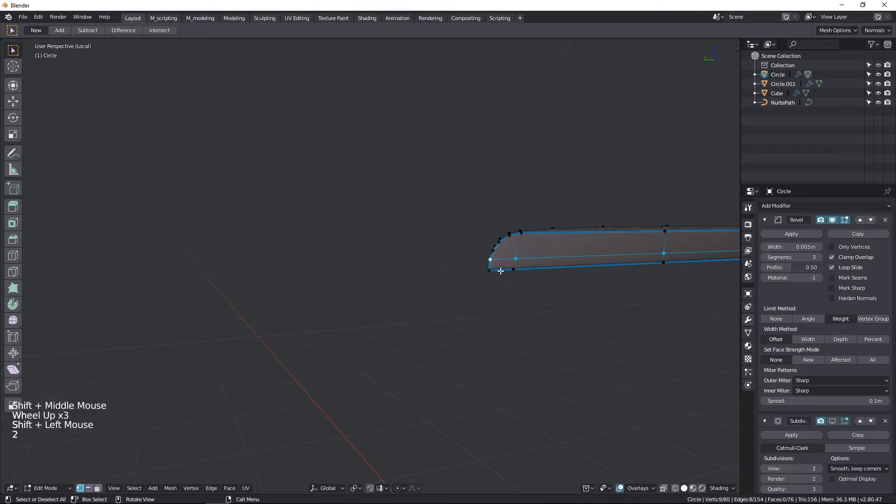
- Connect the middle vertex of one rounded corner on the cut face to the nearest inner vertex of the lengthwise edge line
shift+middle_drag(501, 271, 466, 261)
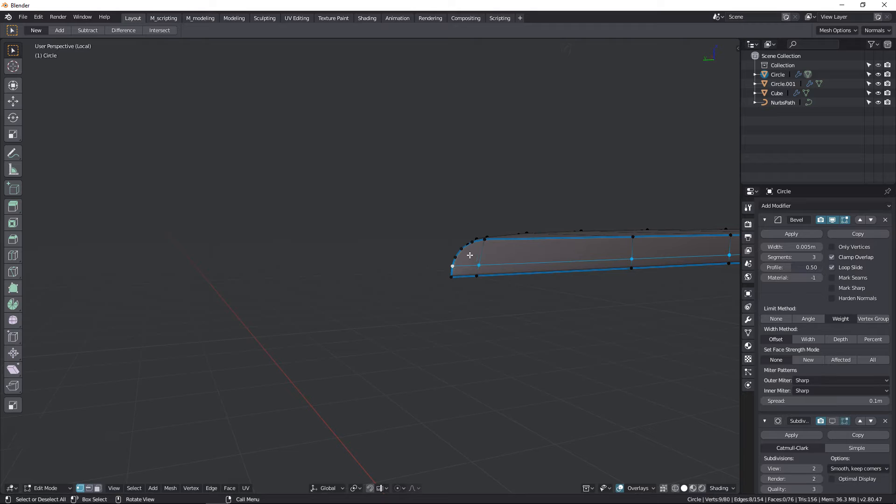
click(462, 251)
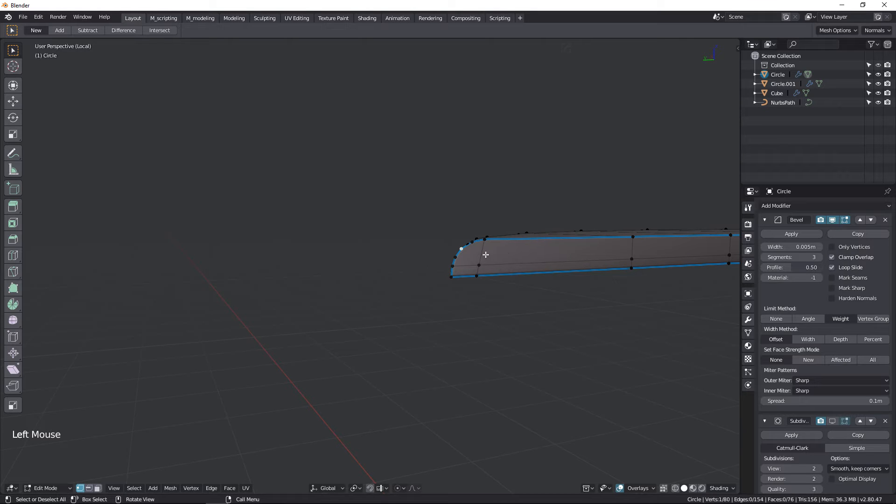
shift+middle_drag(510, 254, 458, 256)
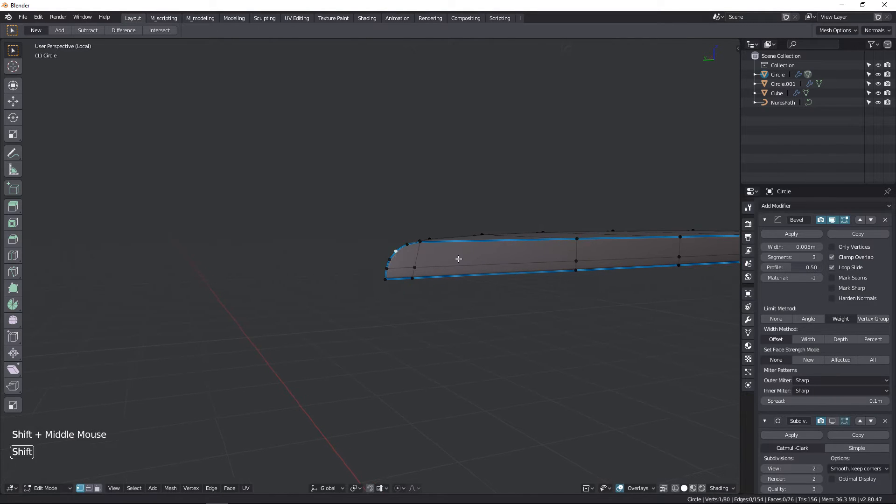
shift+click(414, 266)
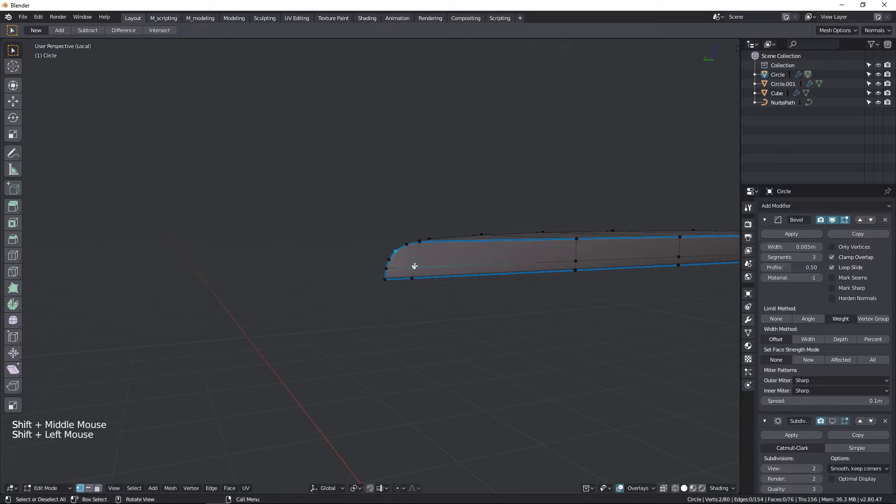
key(j)
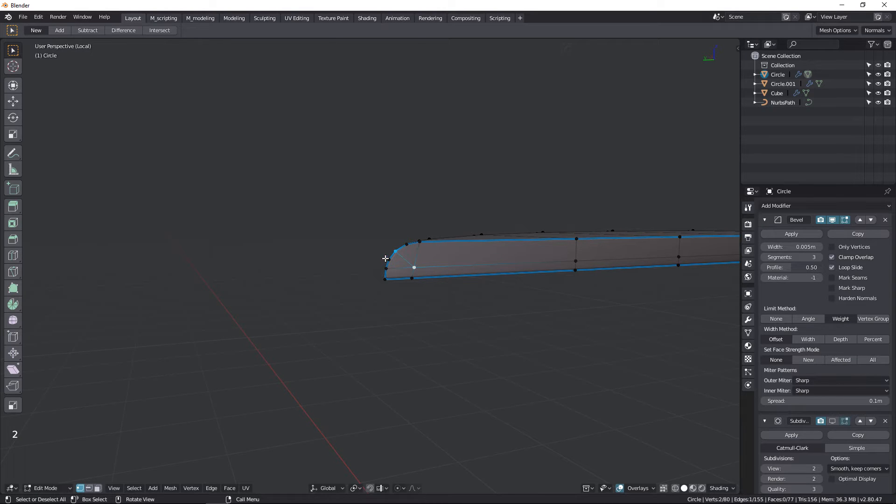
- Join the rounded corner's middle vertex to the nearest inner edge-line vertex at the opposite end of the cut face
scroll(646, 252, down, 4)
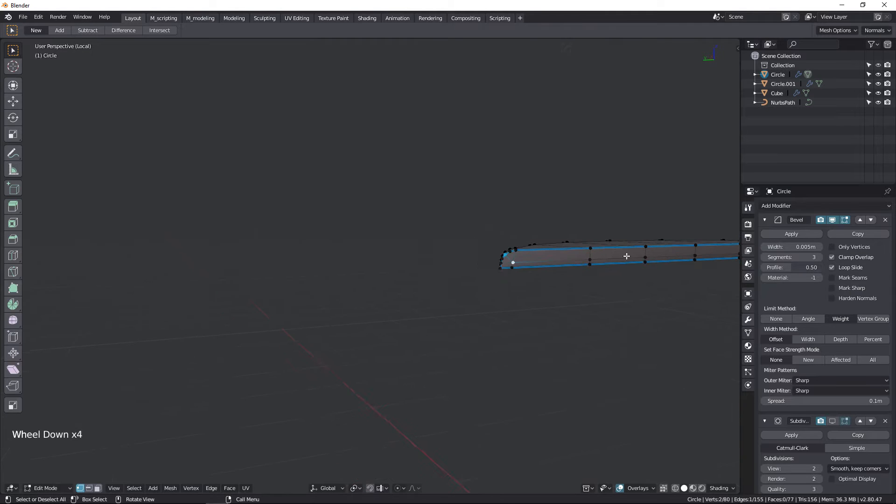
shift+middle_drag(626, 254, 354, 284)
scroll(364, 292, down, 1)
shift+middle_drag(354, 284, 334, 283)
shift+middle_drag(620, 294, 421, 275)
scroll(413, 295, up, 4)
click(409, 259)
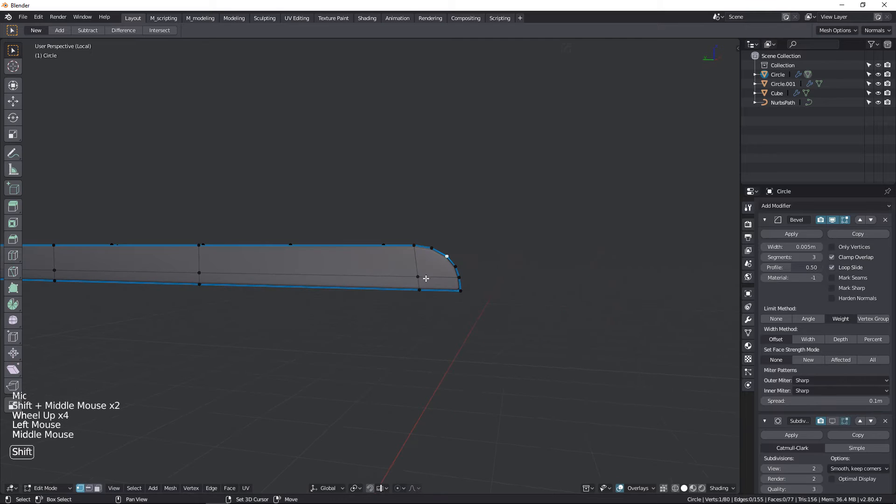
shift+click(419, 274)
key(2)
scroll(471, 272, down, 1)
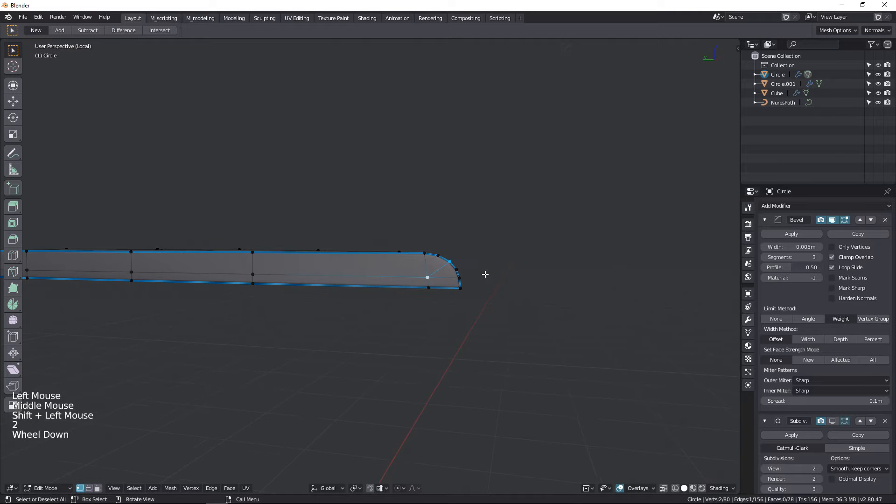
- Examine the segment's cut face, corners and underside, and leave the isolated view to show the whole table
middle_drag(484, 274, 447, 326)
key(Tab)
scroll(426, 224, down, 3)
middle_drag(426, 230, 398, 246)
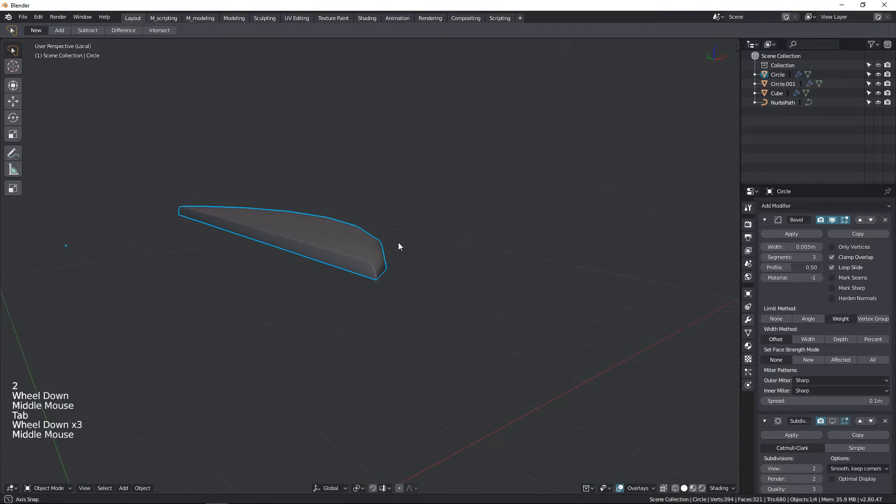
scroll(370, 283, up, 3)
middle_drag(369, 282, 341, 174)
scroll(360, 279, down, 2)
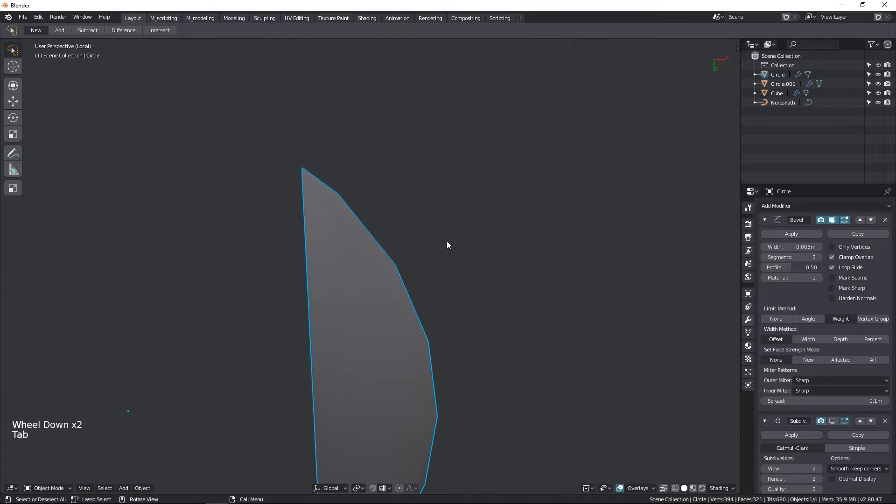
key(Tab)
middle_drag(429, 266, 310, 244)
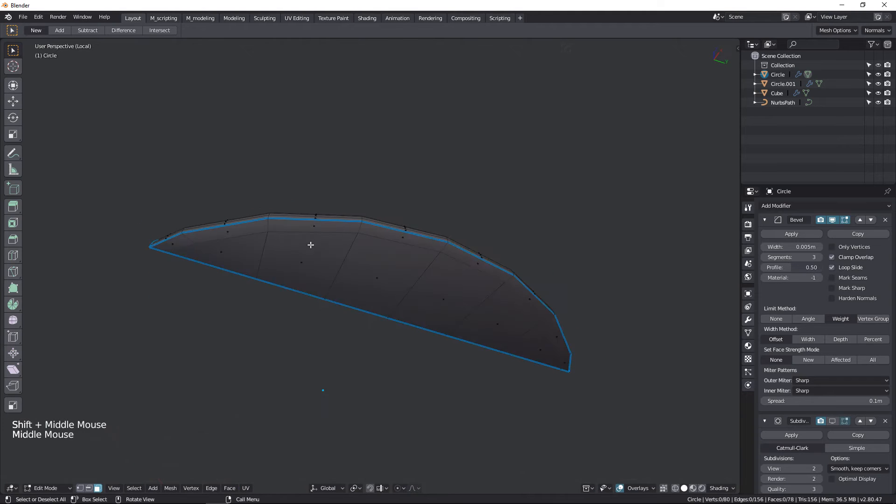
key(Tab)
key(KP_Divide)
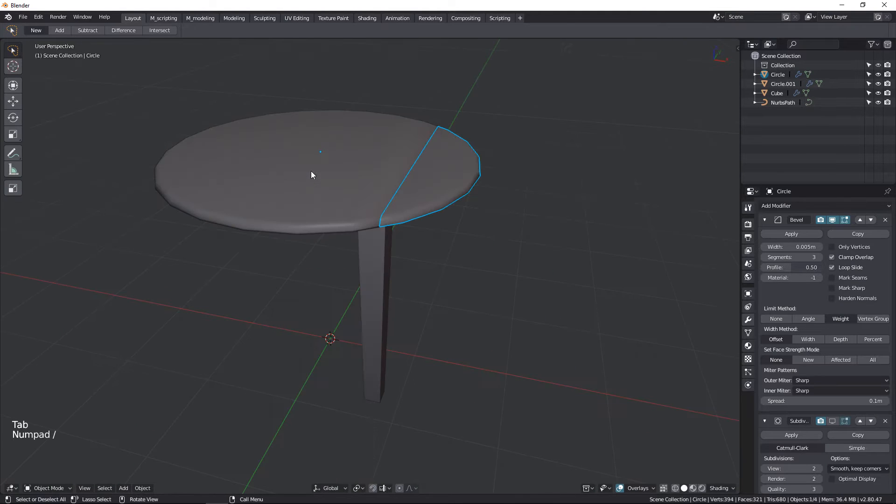
- Preview the small tabletop segment with its subdivision shown in the viewport, and switch that viewport display off again
triple_click(443, 270)
middle_click(443, 271)
middle_drag(443, 267, 440, 213)
click(440, 213)
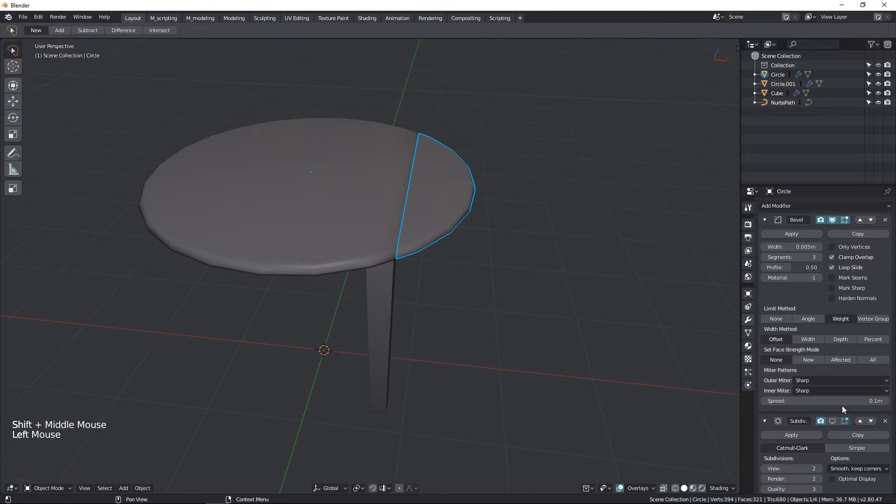
scroll(834, 414, down, 2)
click(567, 307)
scroll(567, 307, up, 2)
middle_drag(567, 307, 502, 173)
scroll(372, 194, up, 3)
middle_drag(372, 194, 420, 325)
scroll(413, 273, down, 4)
scroll(420, 326, up, 2)
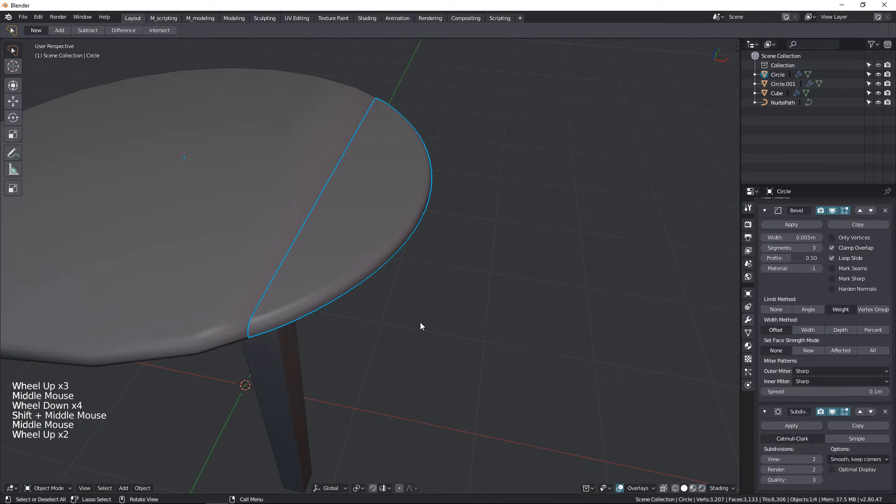
click(833, 412)
- Isolate the larger tabletop piece and open its mesh for editing, with the cut side in view
shift+middle_drag(583, 327, 556, 282)
click(347, 297)
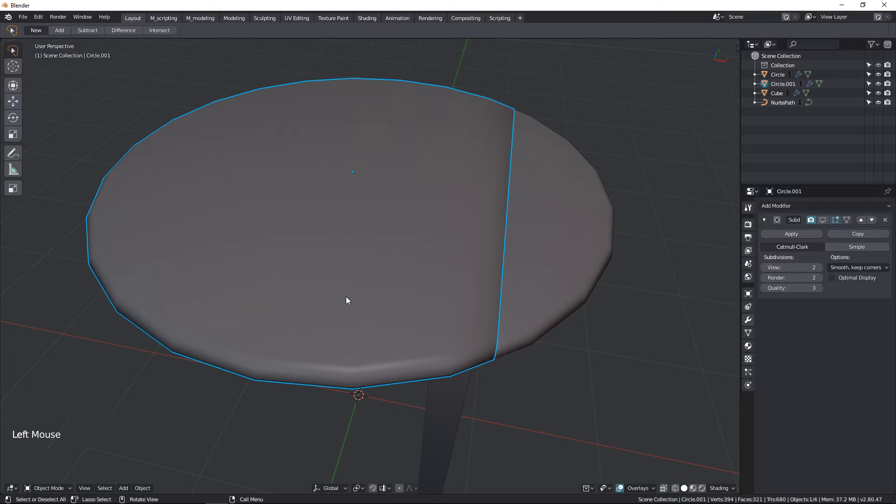
key(KP_Divide)
middle_drag(346, 296, 320, 259)
scroll(356, 321, up, 2)
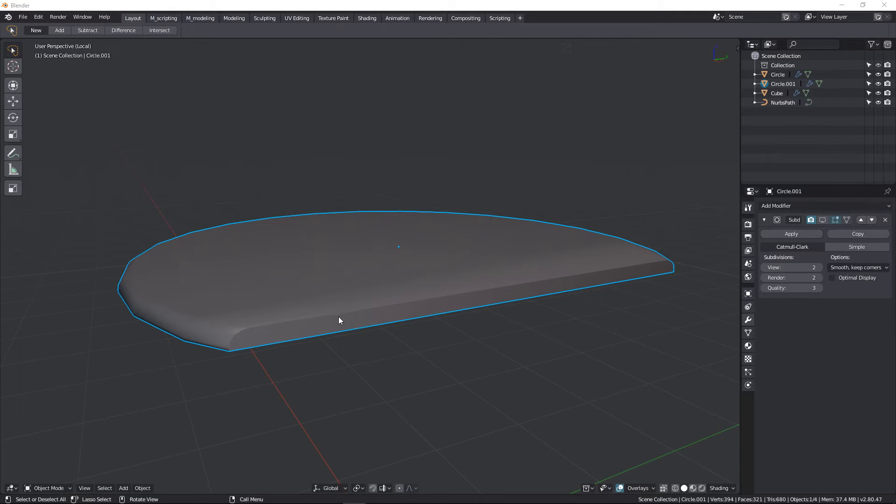
key(Tab)
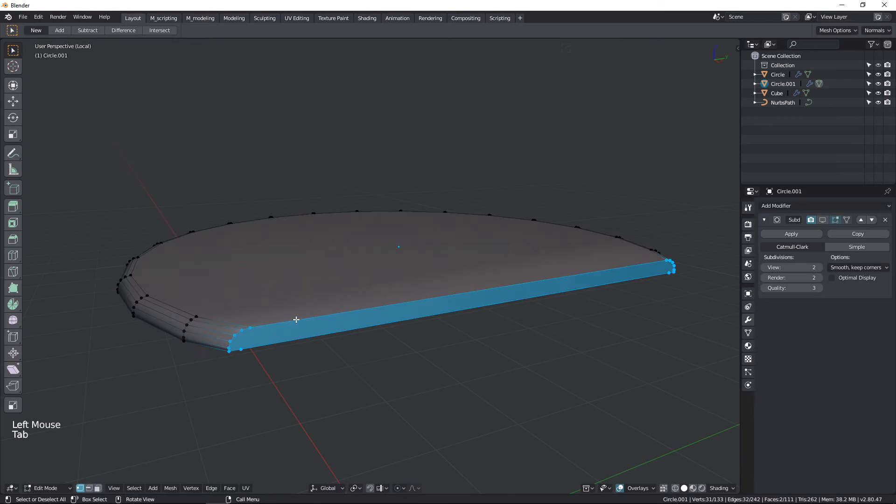
middle_drag(337, 308, 340, 325)
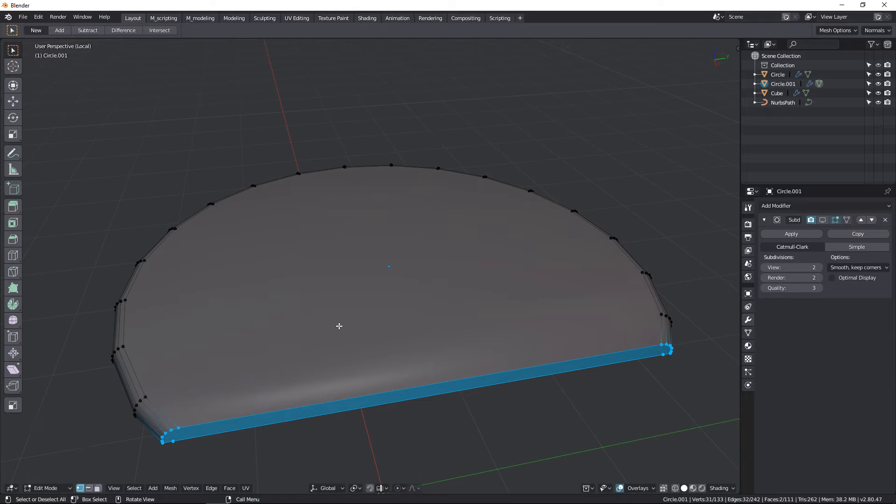
- Try to knife-cut the straight cut face vertically through its middle in the right side view
key(KP_3)
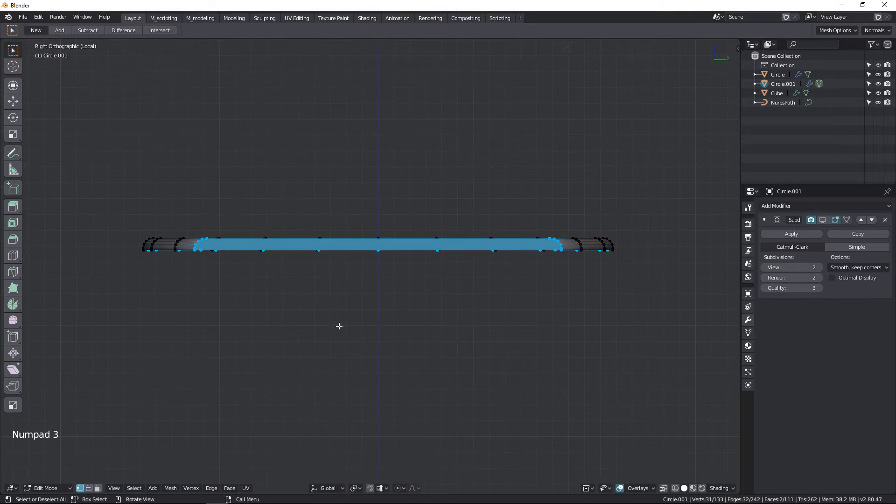
scroll(356, 254, up, 4)
shift+middle_drag(356, 253, 365, 278)
scroll(366, 278, up, 6)
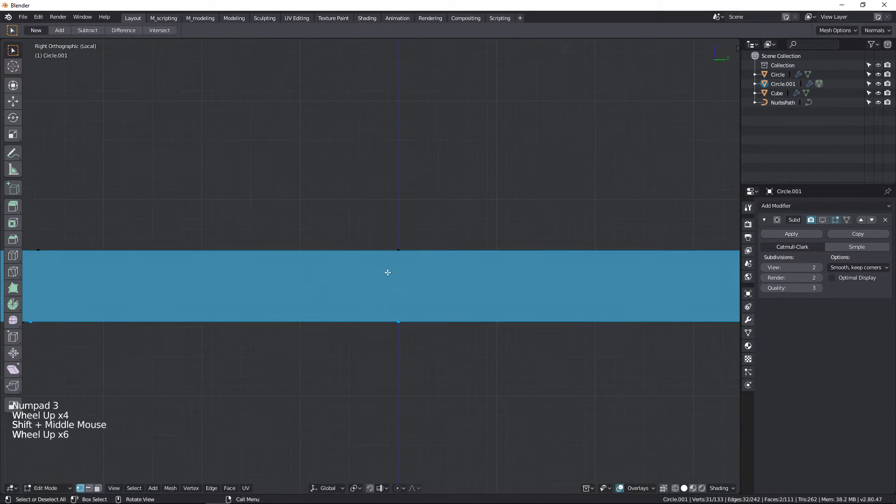
scroll(403, 266, up, 2)
key(k)
click(396, 244)
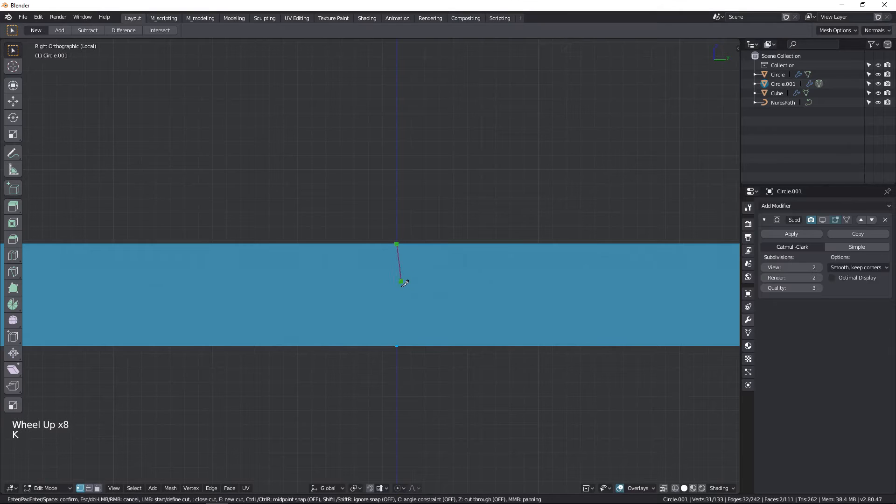
click(396, 345)
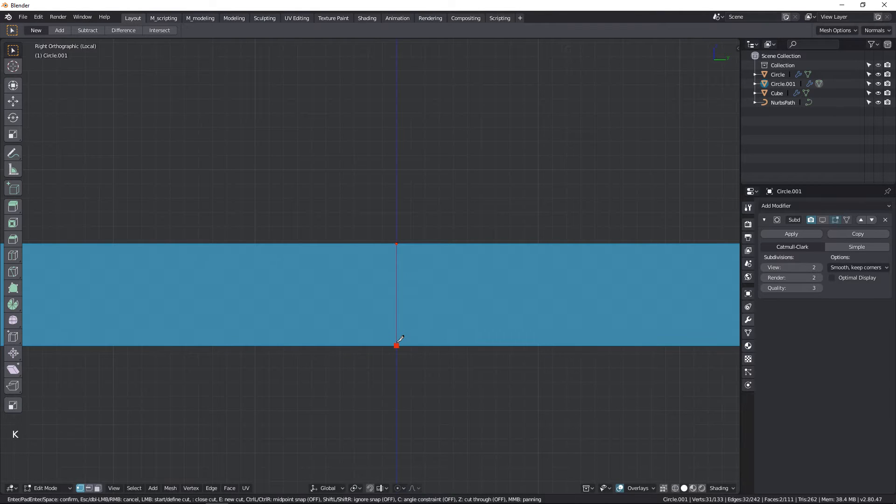
key(Return)
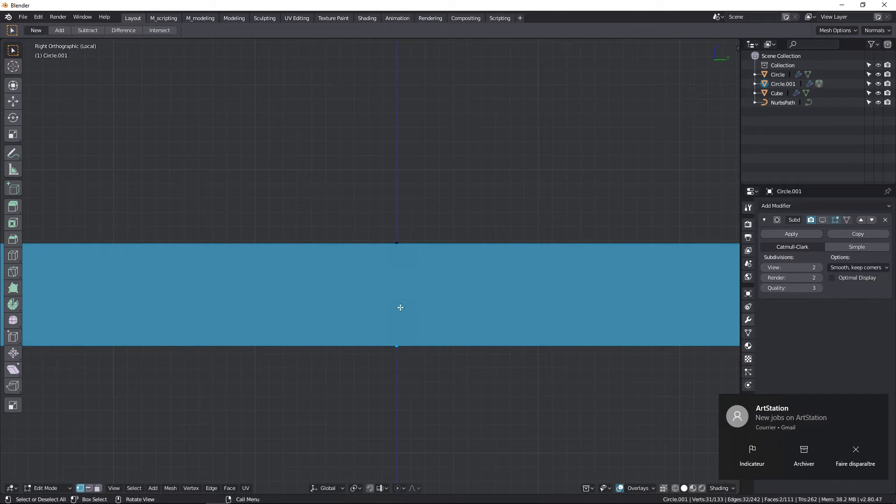
- Knife-cut an angle-constrained vertical edge across the middle of the cut face, from its upper to its lower edge
key(k)
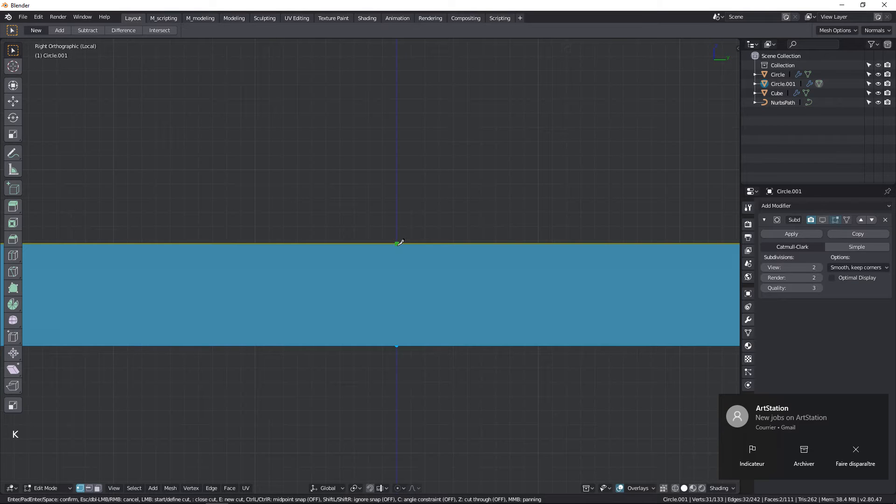
click(399, 243)
key(c)
click(396, 346)
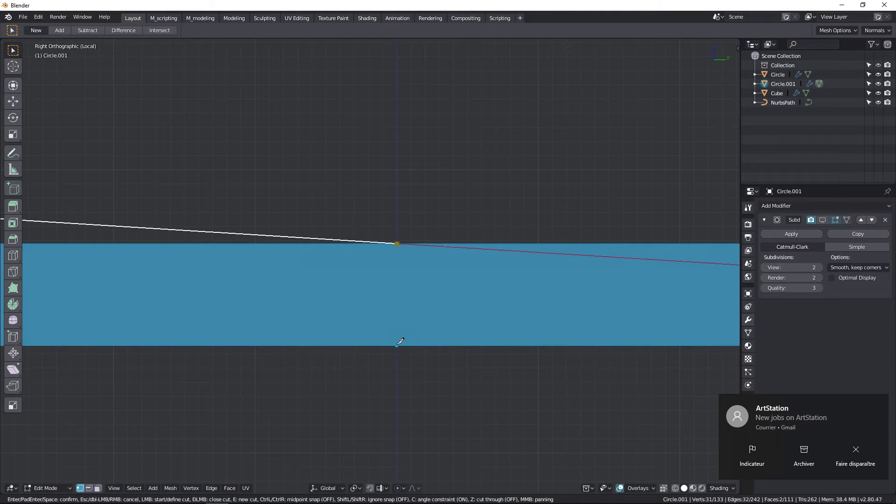
key(Return)
- Select the upper middle vertex of the cut face together with the opposite vertex on the round rim
scroll(426, 325, down, 3)
middle_drag(426, 326, 424, 292)
scroll(416, 331, down, 8)
click(416, 285)
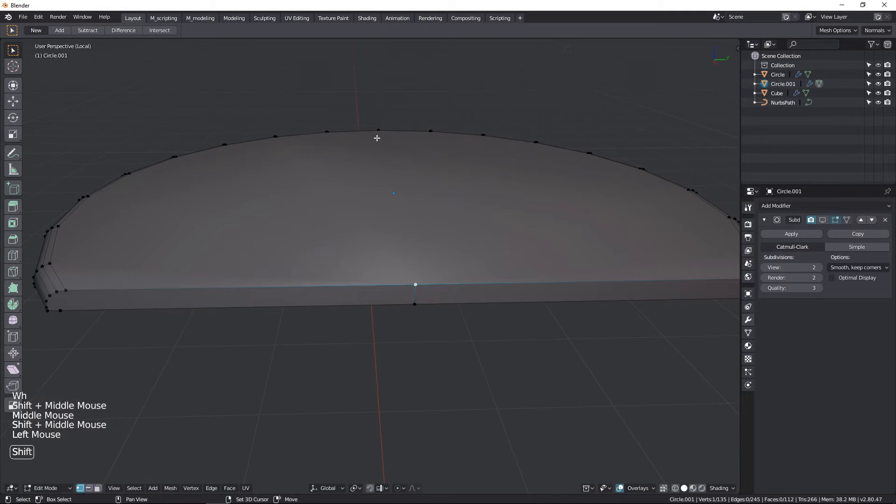
shift+click(378, 132)
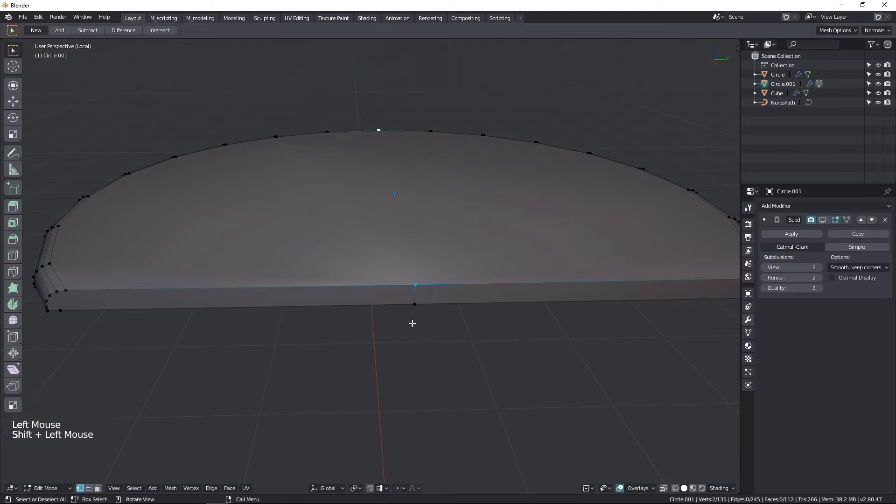
- Bevel the vertical edge in the middle of the cut face with a width of 0.99 m and 6 segments
key(Tab)
click(414, 293)
scroll(476, 306, down, 5)
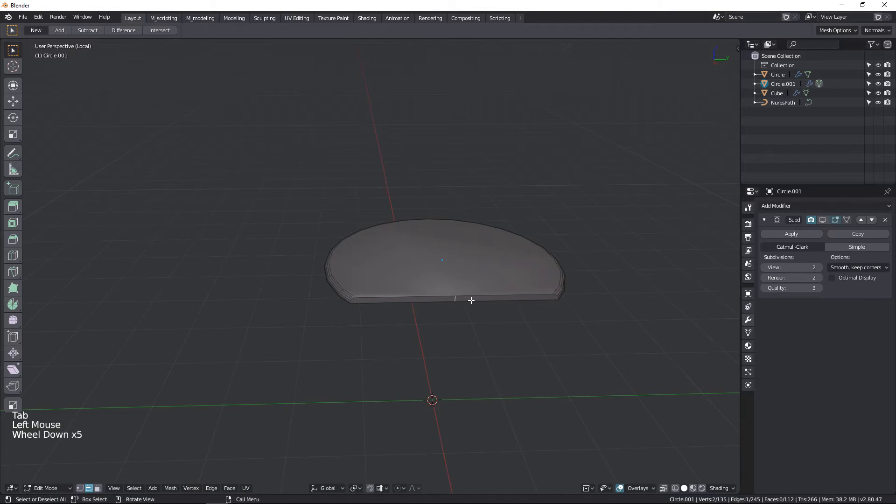
key(KP_7)
shift+middle_drag(324, 226, 414, 315)
scroll(443, 281, up, 2)
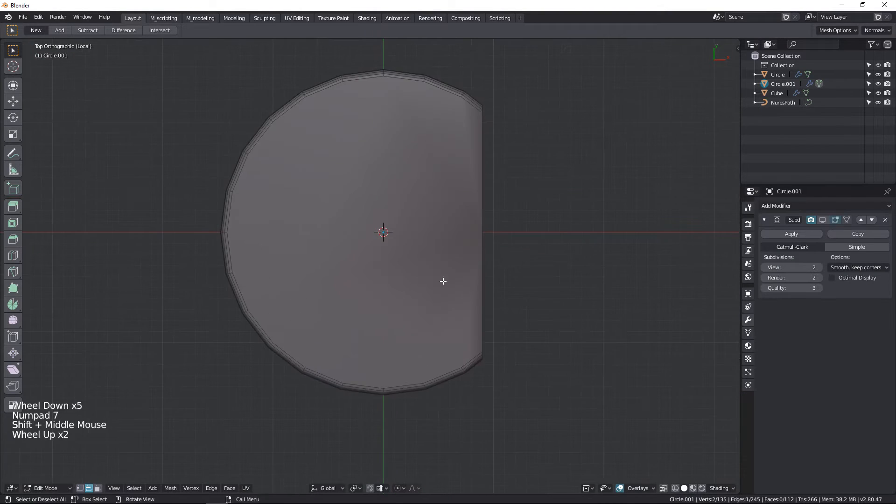
middle_drag(443, 282, 370, 264)
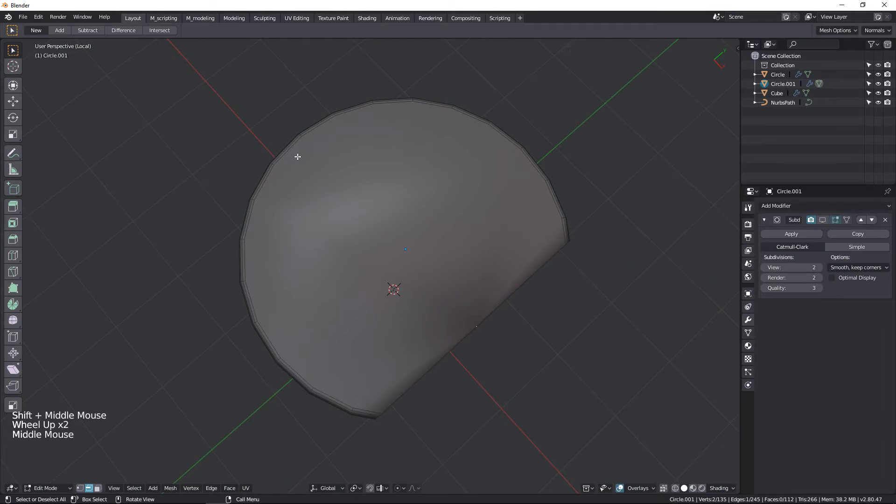
middle_drag(298, 157, 248, 154)
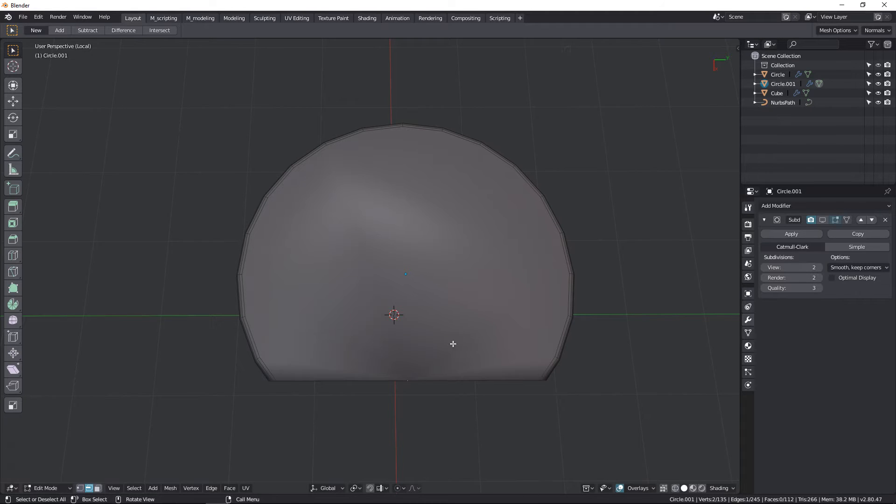
middle_drag(452, 343, 448, 272)
key(ctrl+b)
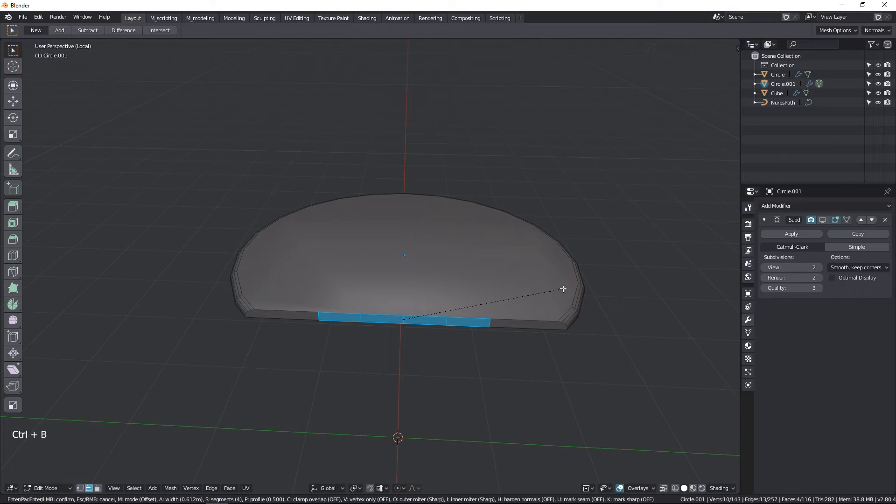
scroll(563, 288, up, 1)
scroll(565, 290, down, 2)
scroll(588, 294, up, 3)
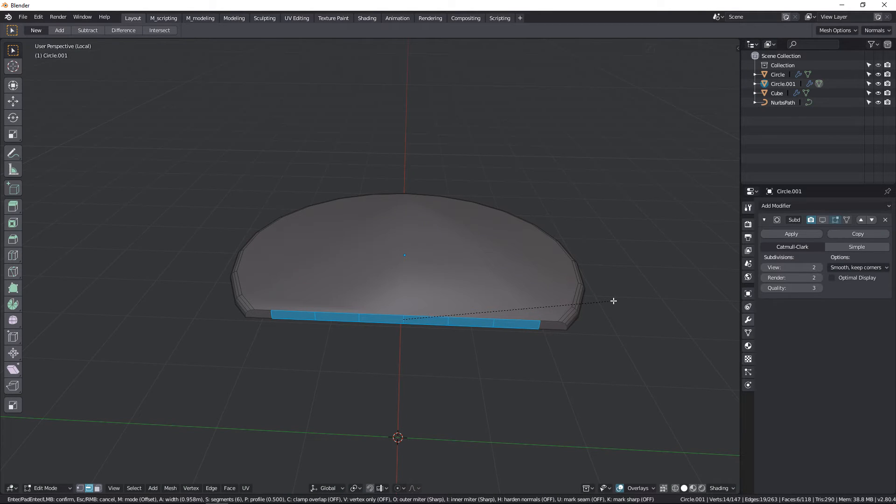
click(616, 303)
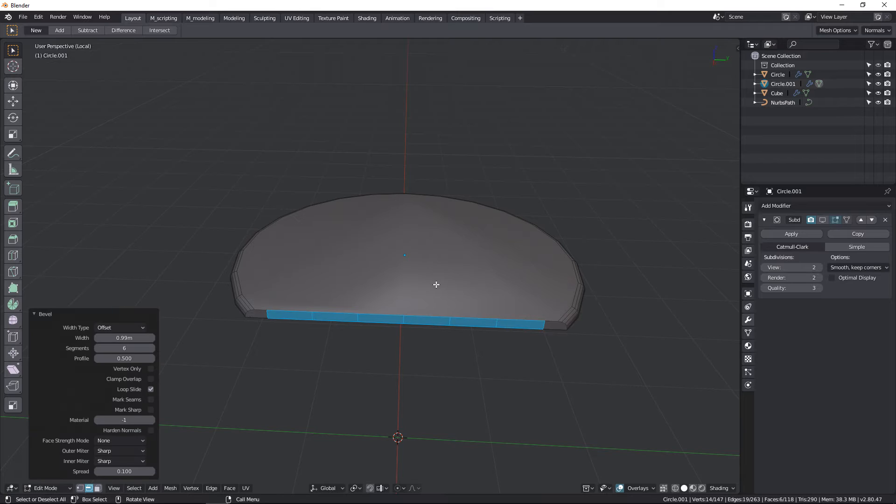
- Connect the cut edge's upper middle vertex and its +Y neighbour to the opposite rim vertices across the top face
middle_drag(435, 284, 428, 308)
key(Tab)
click(403, 345)
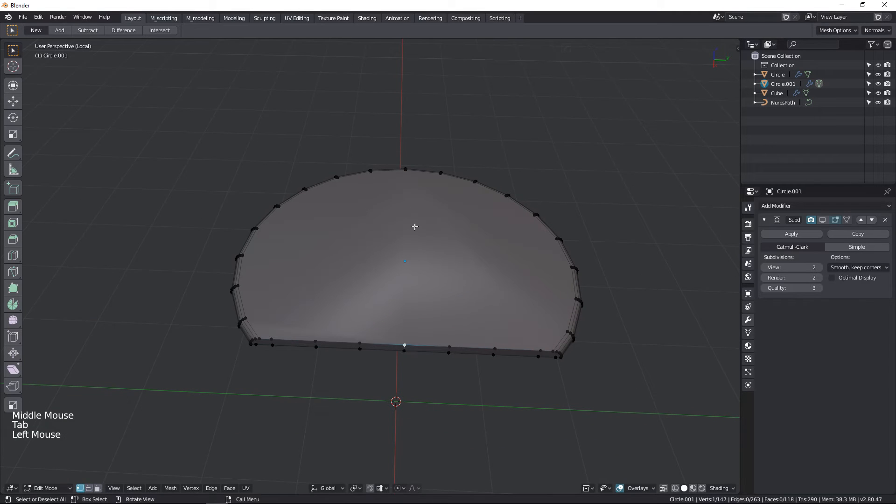
shift+click(405, 170)
key(2)
click(450, 347)
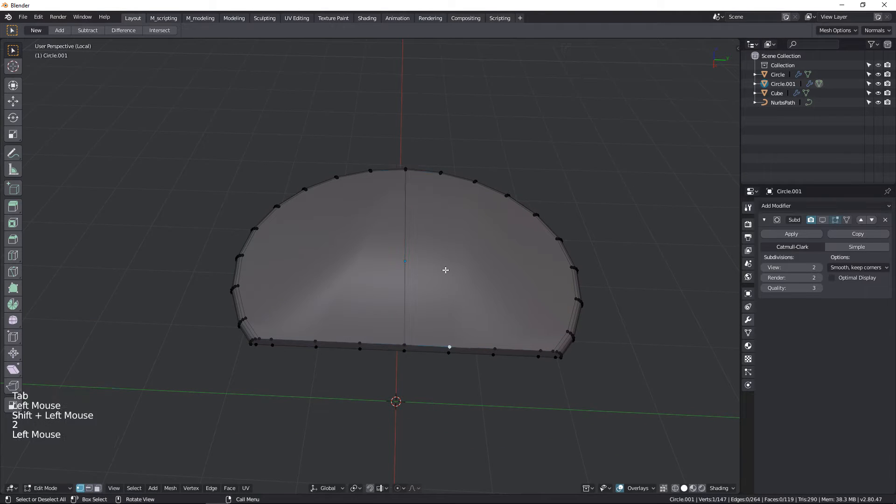
shift+click(439, 177)
key(2)
- Connect the remaining two bevel vertices on the cut edge's +Y half to the next rim vertices across the top face
click(494, 347)
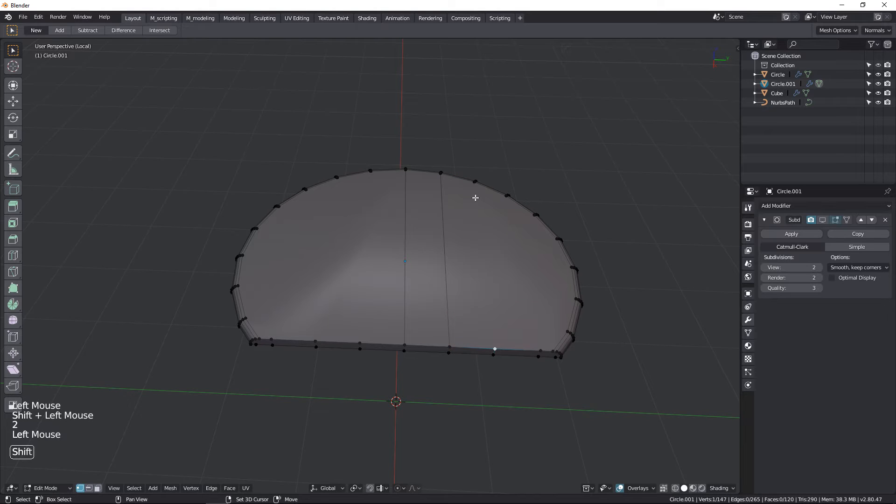
shift+click(475, 181)
key(2)
click(540, 349)
shift+click(506, 195)
key(2)
- Connect the three upper bevel vertices on the cut edge's -Y half to their opposite rim vertices across the top face
click(360, 343)
shift+click(371, 194)
key(2)
click(316, 341)
shift+click(334, 188)
key(2)
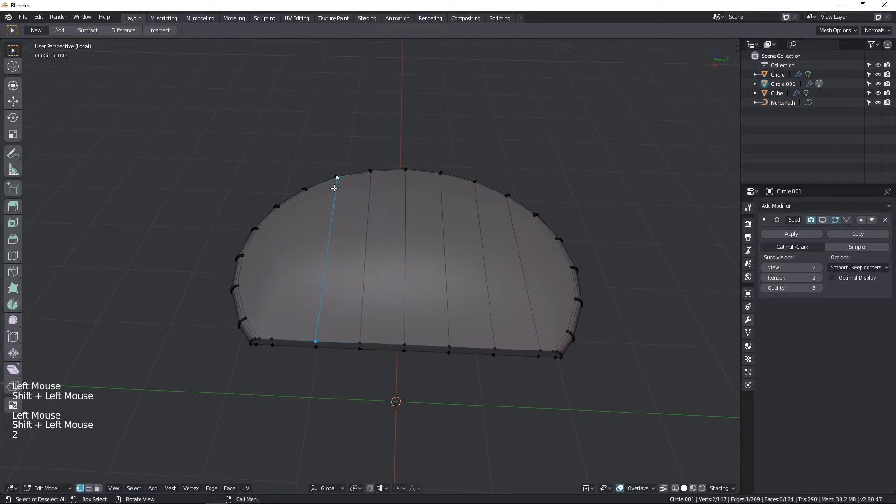
click(275, 336)
shift+click(306, 192)
key(2)
- At both ends of the cut face, connect the inner lower vertex to the inner upper vertex beside the rounded corner
middle_drag(334, 299, 254, 314)
scroll(260, 300, up, 2)
click(256, 290)
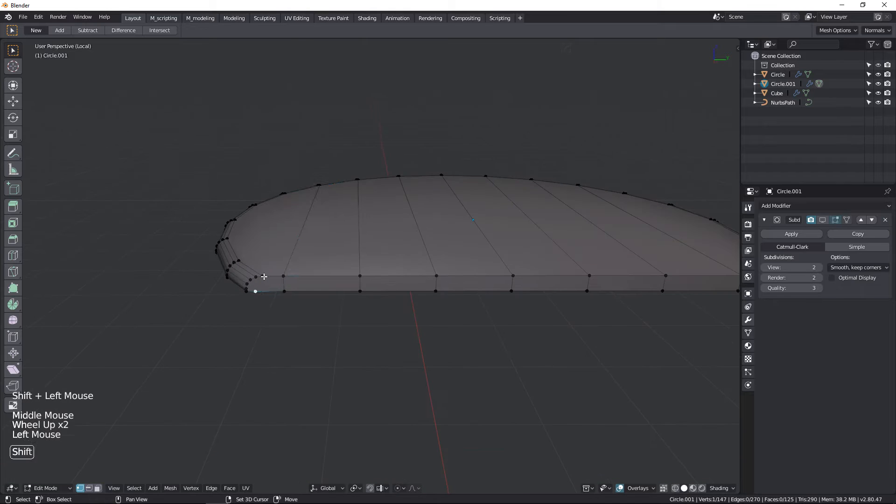
shift+click(275, 289)
key(2)
shift+middle_drag(486, 320, 540, 286)
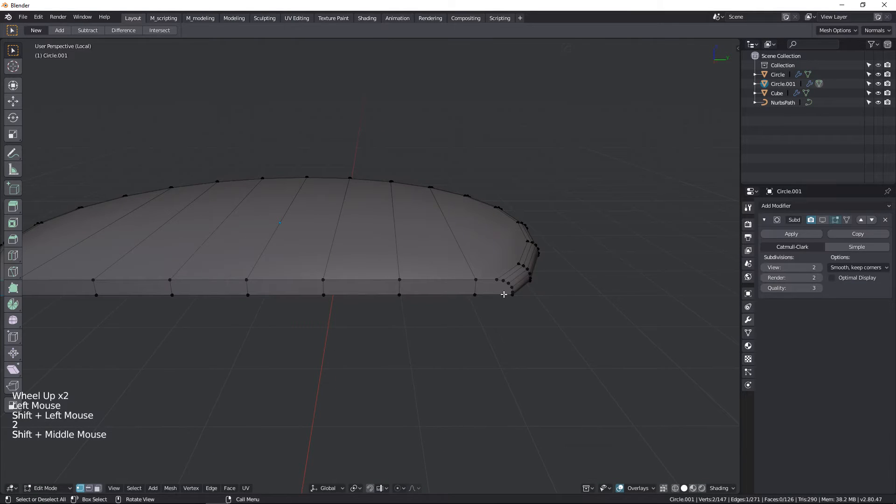
click(503, 294)
shift+click(496, 280)
key(2)
- Connect the lower vertices of the two rounded corners with a line along the cut face, just above its bottom edge
scroll(489, 315, up, 1)
middle_drag(491, 318, 516, 296)
click(540, 270)
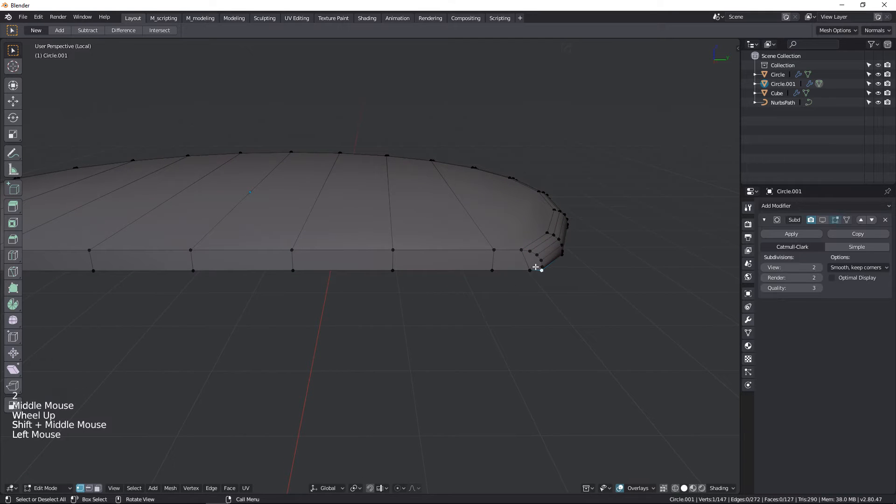
click(540, 268)
shift+middle_drag(302, 292, 315, 310)
scroll(316, 310, up, 1)
shift+click(349, 270)
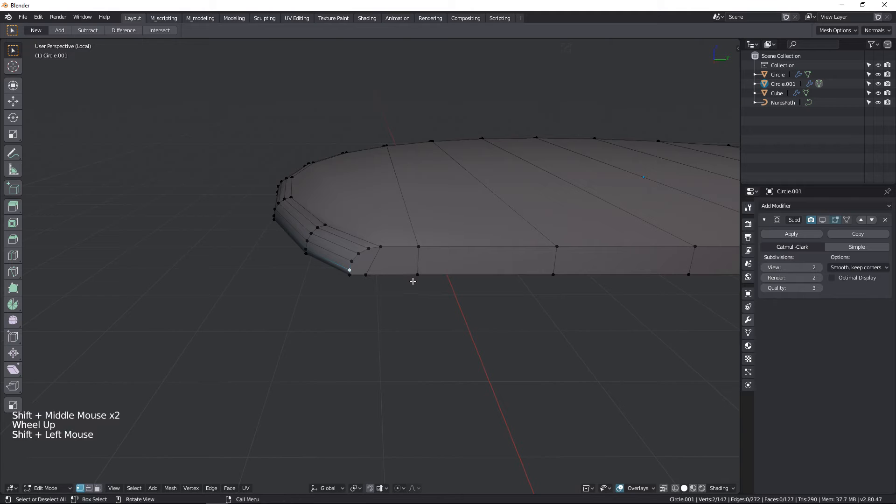
key(2)
- At both ends of the cut face, join the rounded corner's middle vertex to the nearest vertex on the lower lengthwise line
click(368, 259)
shift+click(367, 259)
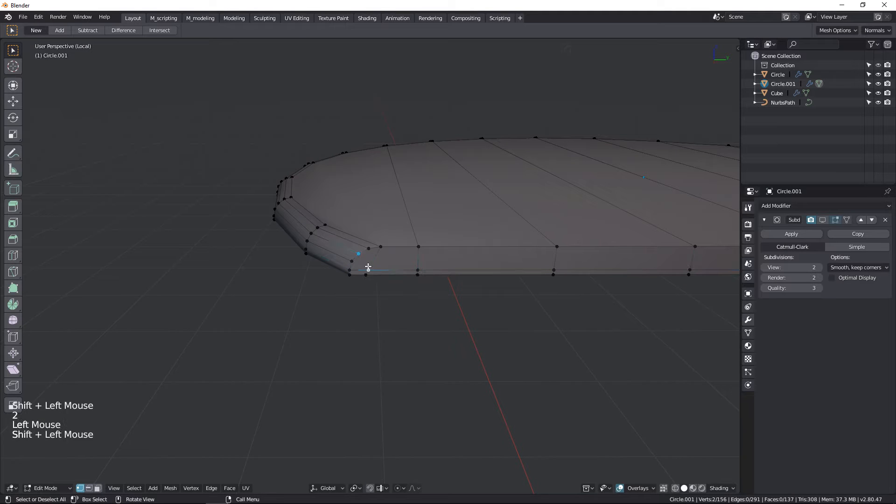
key(2)
mouse_move(378, 266)
shift+middle_down()
mouse_move(251, 266)
mouse_move(386, 274)
shift+middle_up()
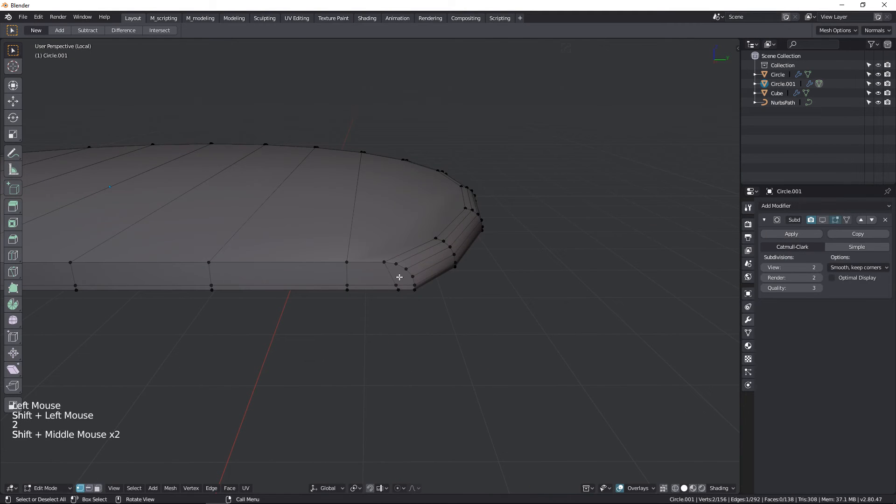
click(400, 268)
shift+click(397, 284)
key(2)
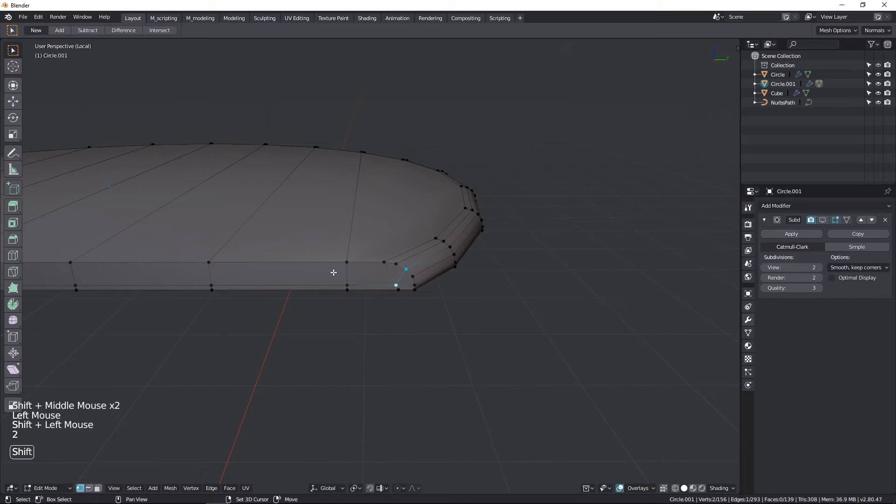
- Connect the fourth and third pairs of opposite rim vertices from the cut side with crosswise lines over the top face
scroll(408, 325, down, 2)
shift+middle_drag(332, 270, 483, 210)
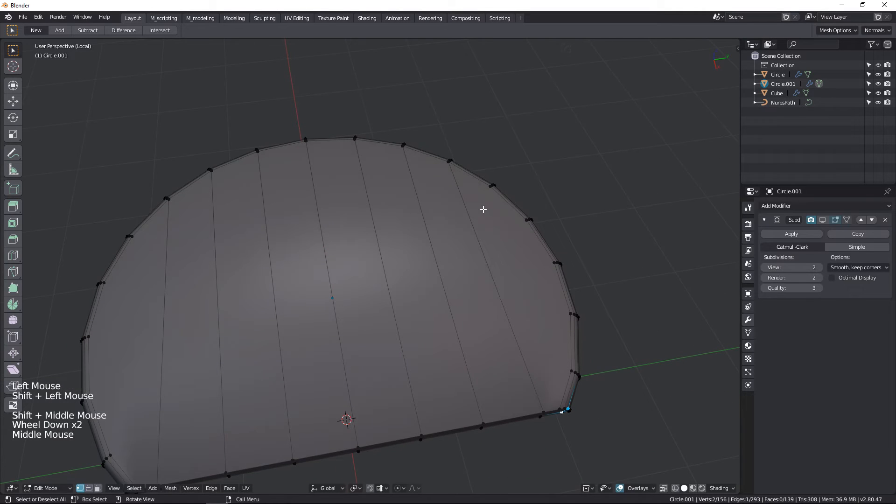
click(526, 218)
shift+click(116, 288)
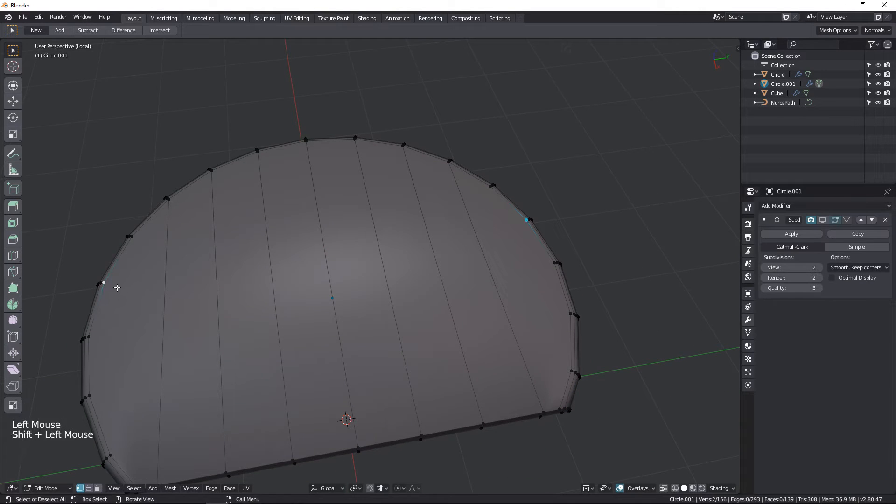
key(2)
click(95, 335)
shift+click(556, 263)
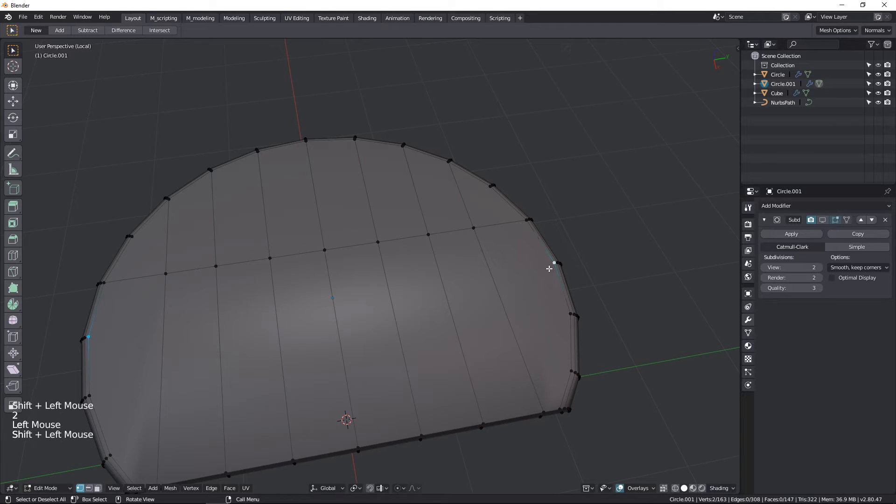
key(2)
- Connect the two pairs of opposite rim vertices nearest the cut side with crosswise lines over the top face
click(570, 313)
shift+click(95, 394)
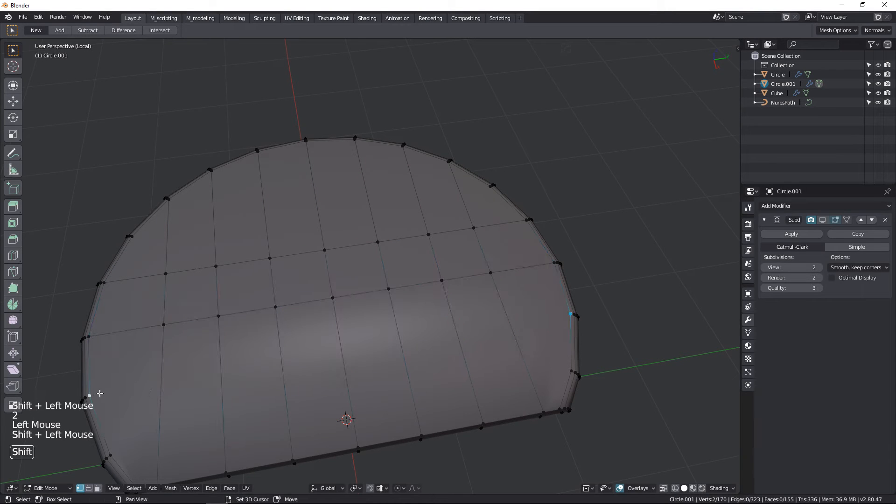
key(2)
shift+middle_drag(173, 409, 231, 363)
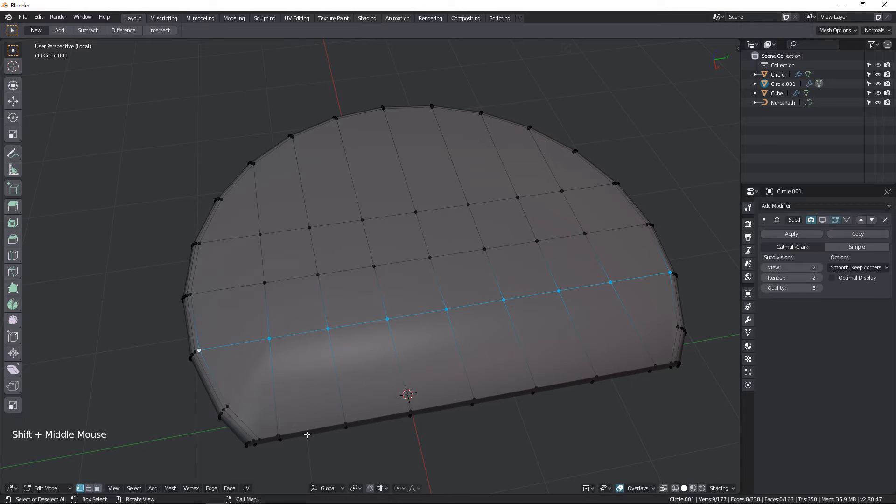
click(232, 401)
shift+click(664, 327)
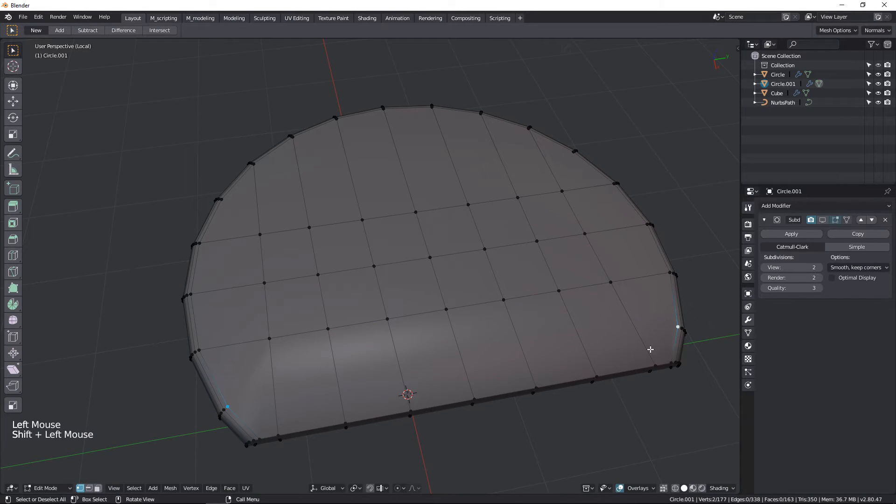
key(2)
shift+middle_drag(163, 245, 174, 279)
scroll(327, 336, down, 2)
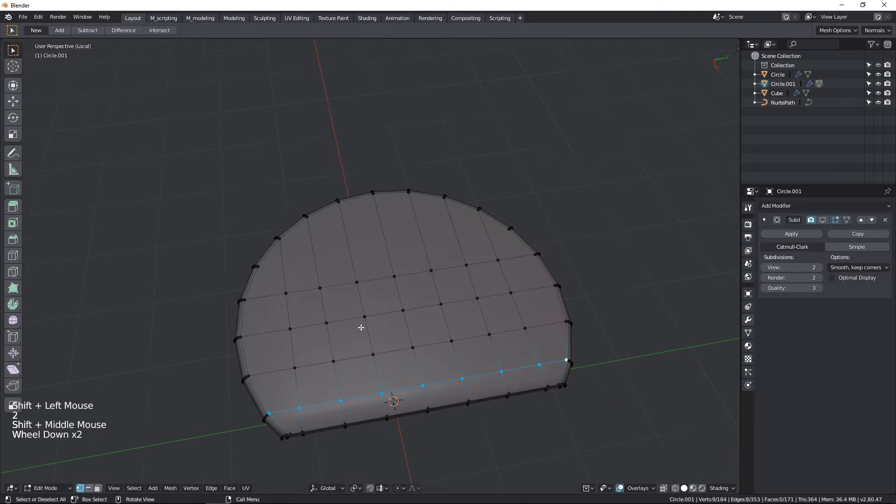
middle_drag(360, 326, 289, 263)
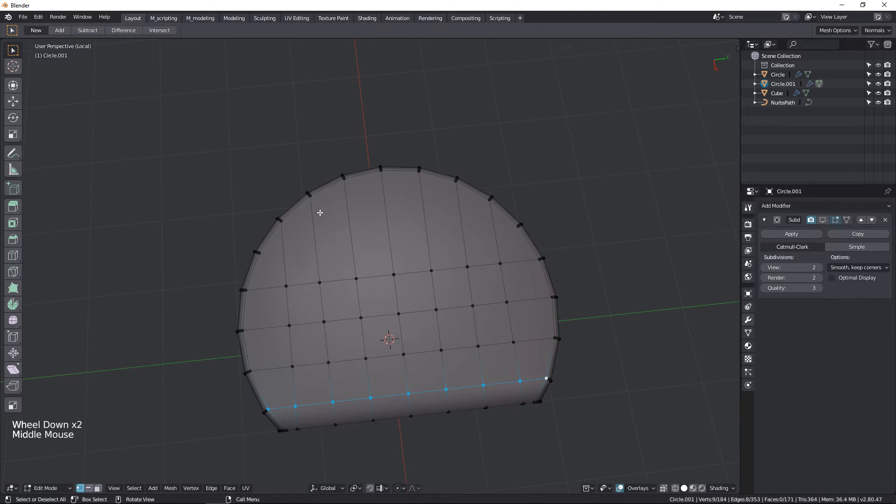
- Check the half tabletop's shape around the cut face's rounded corner in Object Mode and reopen its mesh for editing
middle_drag(325, 289, 459, 244)
key(Tab)
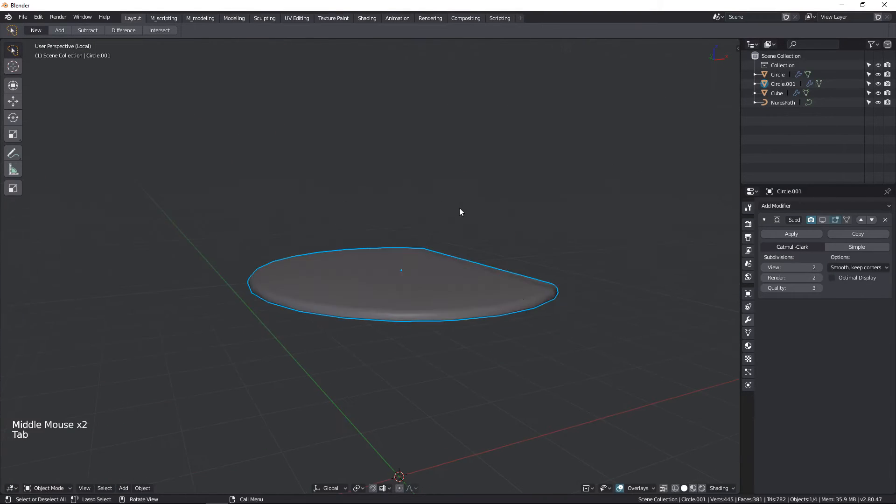
middle_drag(459, 208, 486, 338)
key(Tab)
key(Tab)
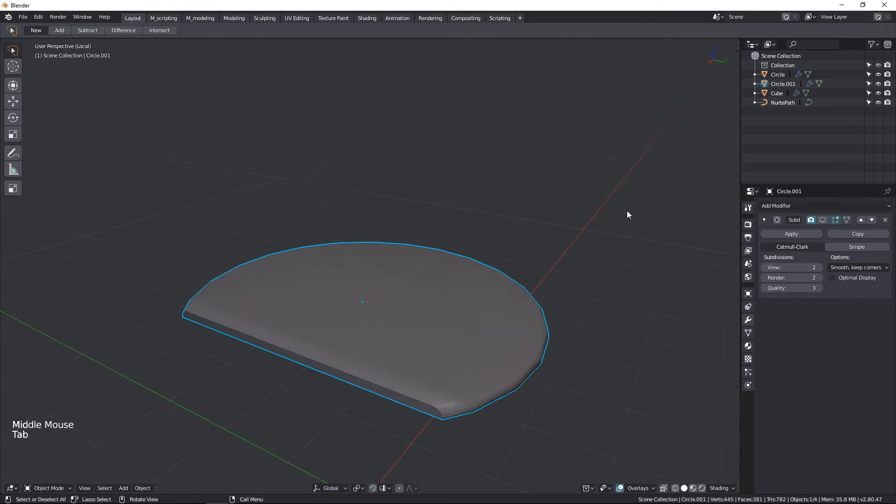
scroll(435, 391, up, 1)
shift+middle_drag(434, 391, 421, 306)
scroll(421, 306, up, 2)
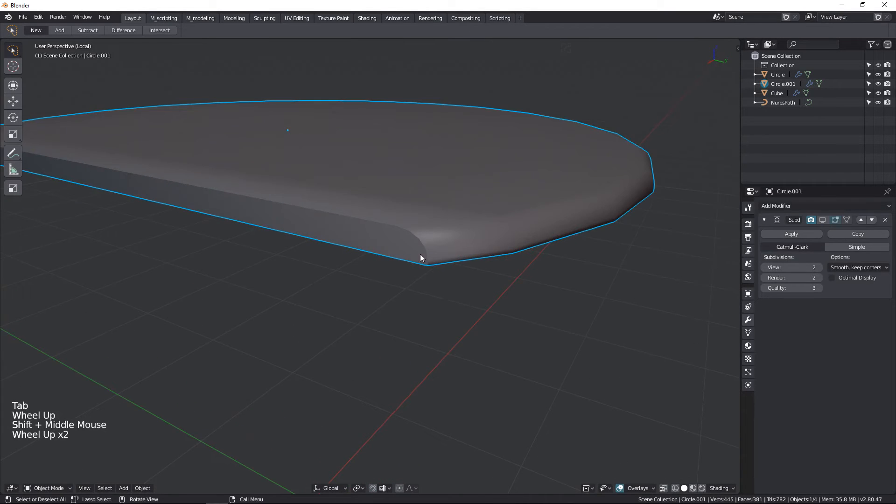
key(Tab)
alt+click(398, 233)
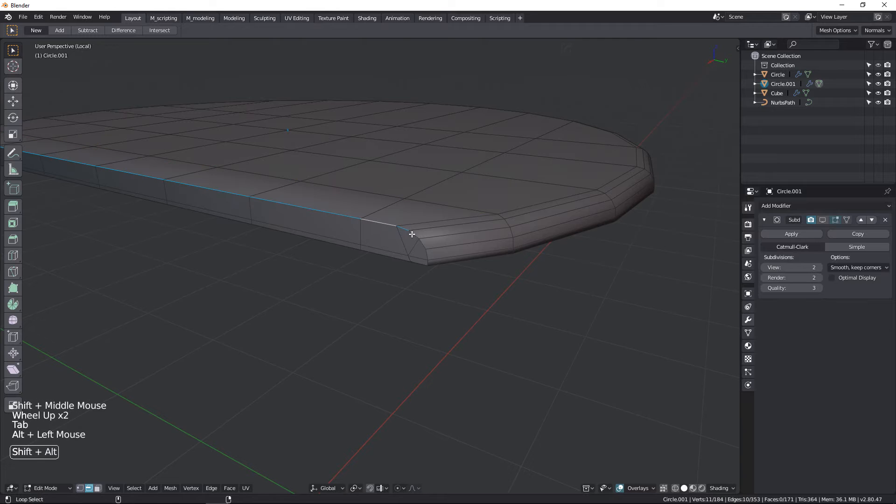
alt+shift+click(416, 251)
alt+shift+click(406, 259)
alt+shift+click(393, 258)
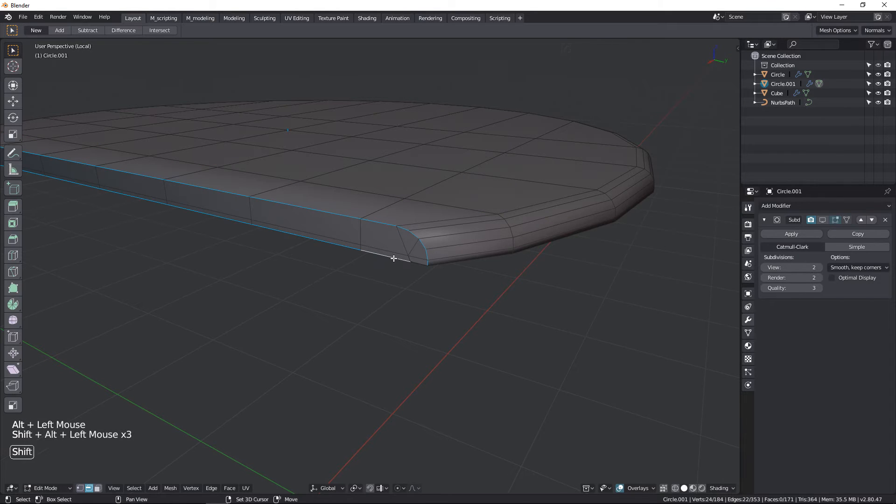
shift+middle_drag(393, 258, 423, 258)
- Slide the lower edge loop along the cut face and around the rim, adjusting its height just above the bottom edge
alt+click(482, 260)
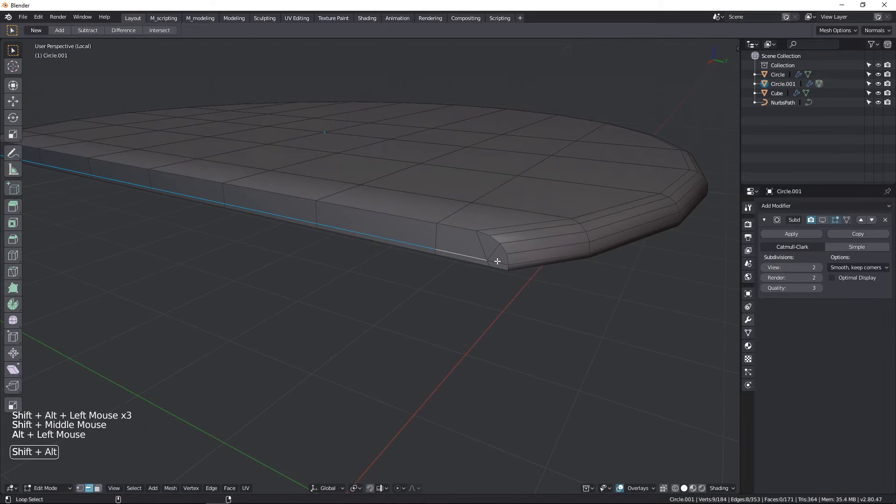
alt+shift+click(497, 261)
key(g)
key(g)
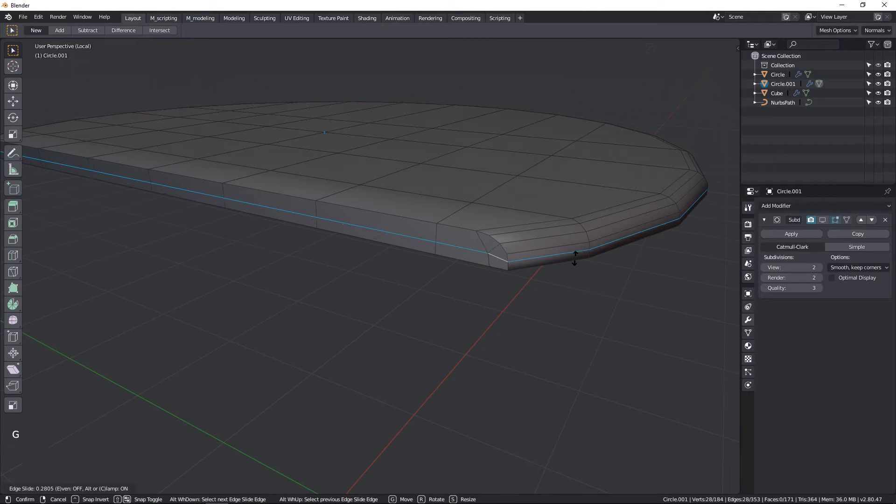
click(574, 258)
middle_drag(576, 257, 504, 255)
key(g)
key(g)
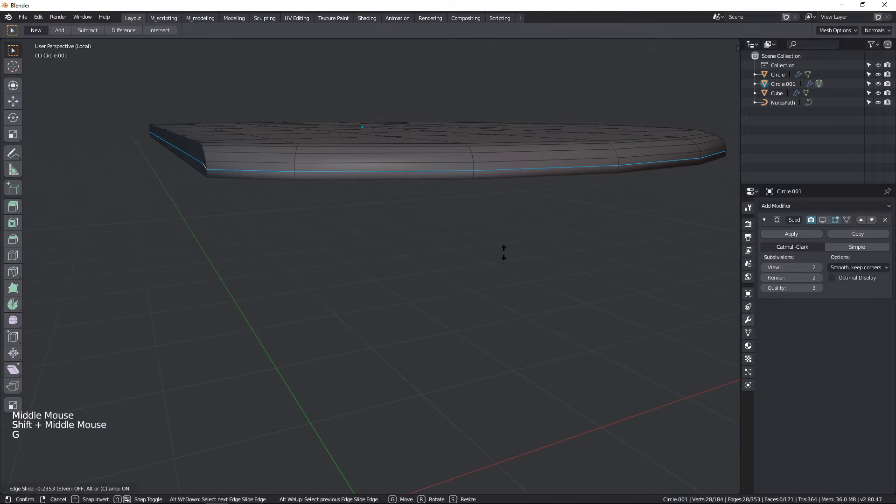
click(464, 247)
middle_drag(464, 248, 400, 204)
shift+click(397, 200)
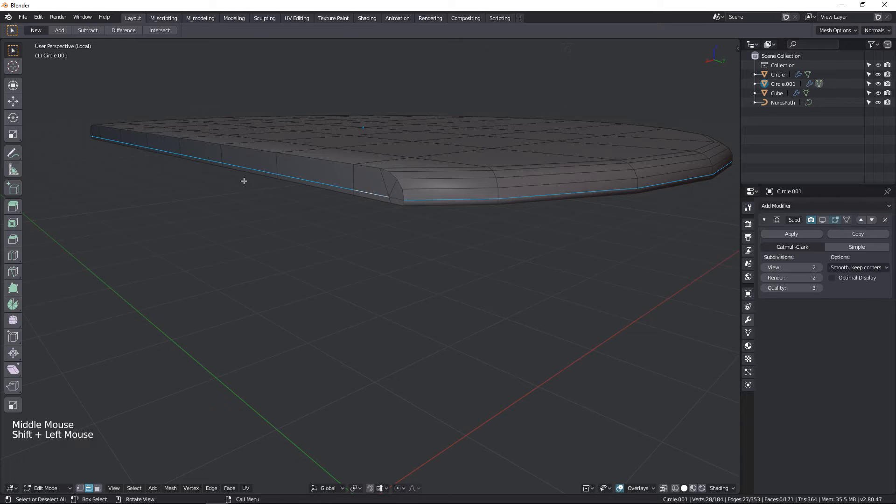
ctrl+shift+click(95, 136)
shift+middle_drag(95, 135, 252, 214)
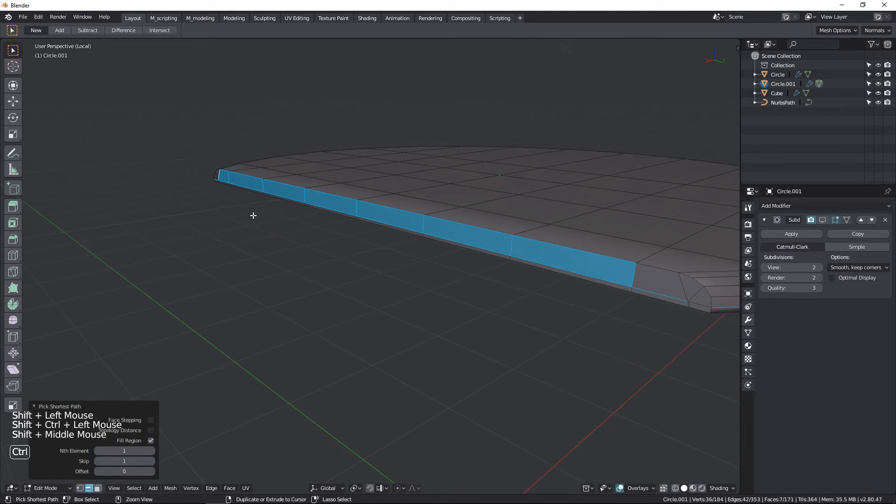
key(ctrl+z)
key(v)
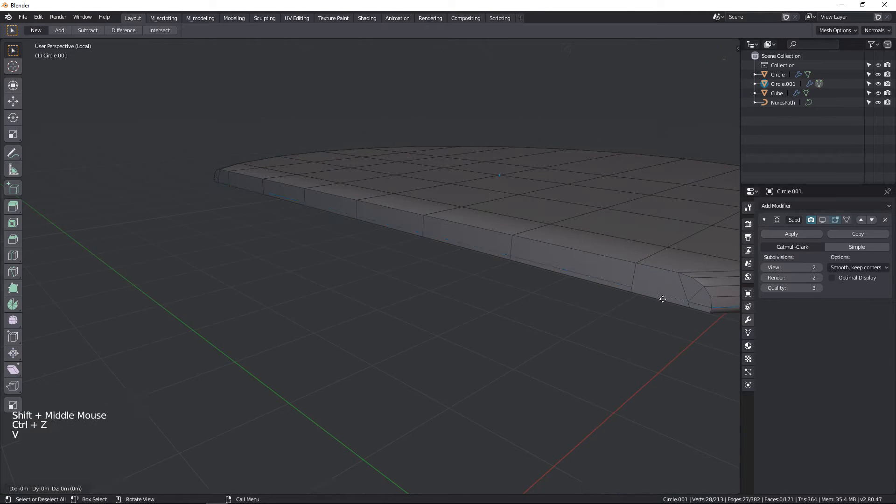
click(578, 282)
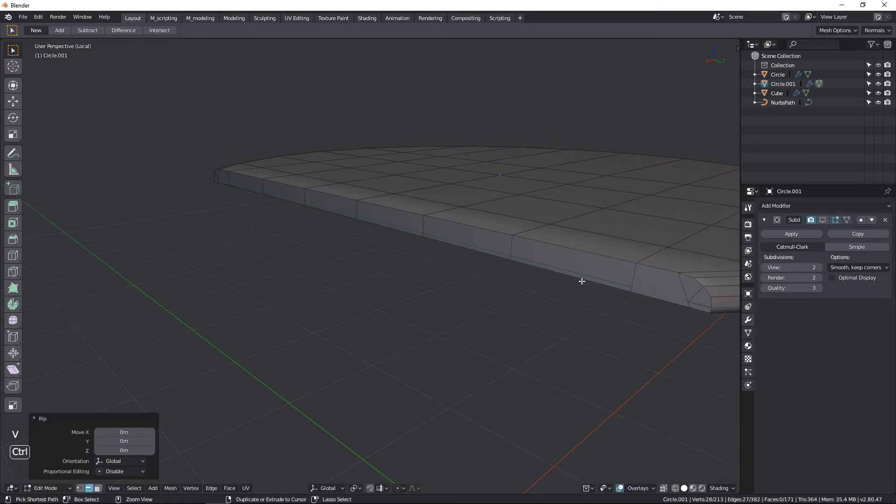
key(ctrl+z)
- Deselect the loop's cut-face edges with circle select and slide the remaining lower rim loop by a factor of -0.396
key(c)
mouse_move(612, 284)
middle_down()
mouse_move(630, 286)
mouse_move(231, 183)
middle_up()
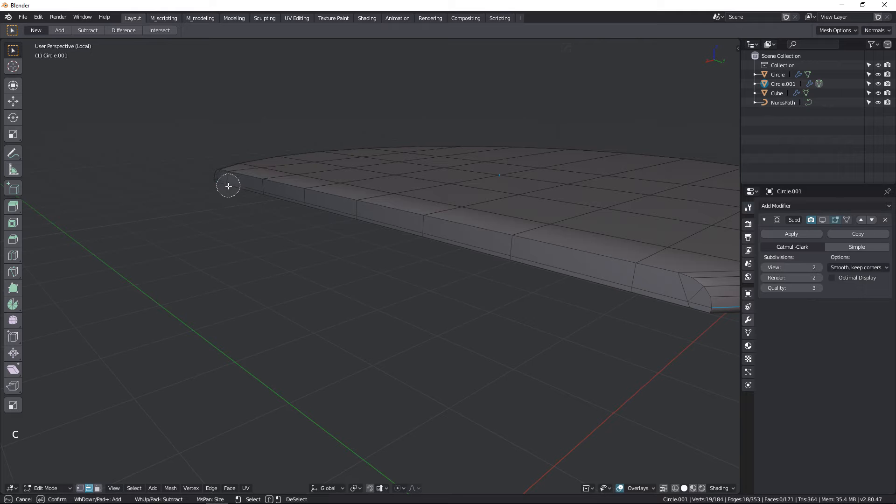
right_click(310, 250)
mouse_move(310, 249)
middle_down()
mouse_move(405, 255)
mouse_move(344, 253)
middle_up()
shift+middle_drag(364, 243, 226, 236)
key(g)
key(g)
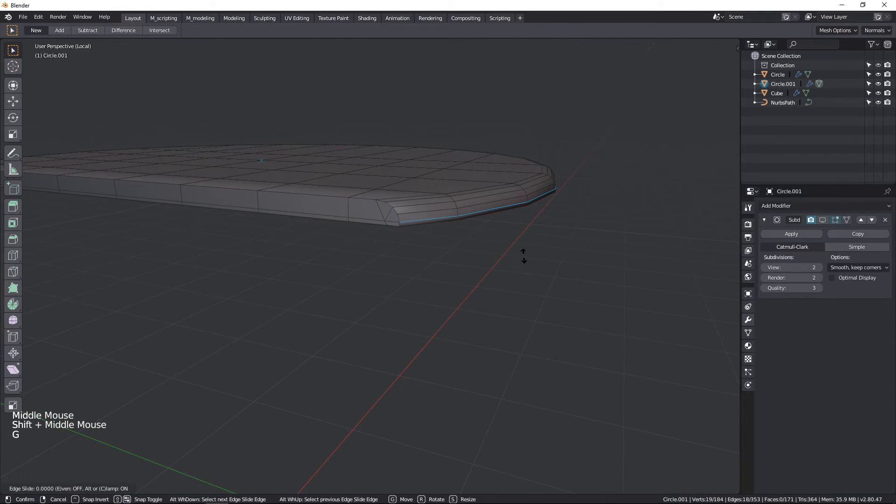
key(shift)
click(523, 237)
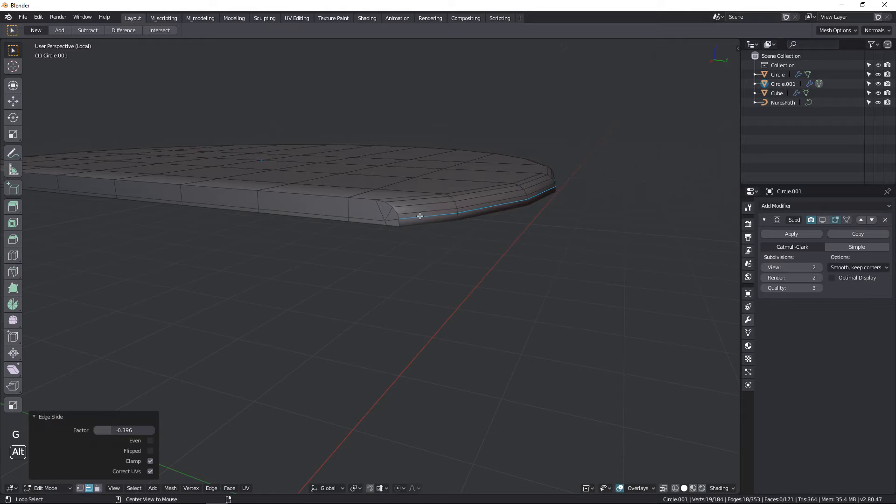
- Slide the next edge loop up the curved rim by a factor of 0.169
alt+click(417, 213)
key(g)
key(g)
key(shift)
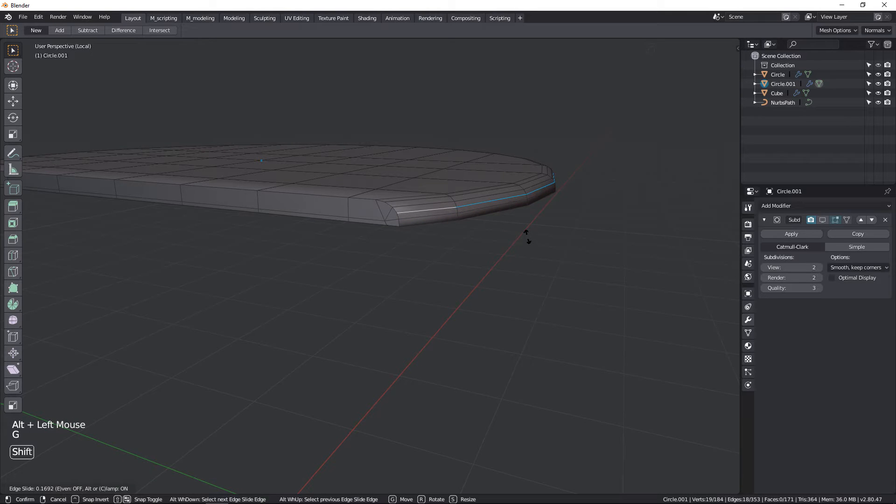
click(527, 237)
shift+middle_drag(439, 240, 499, 258)
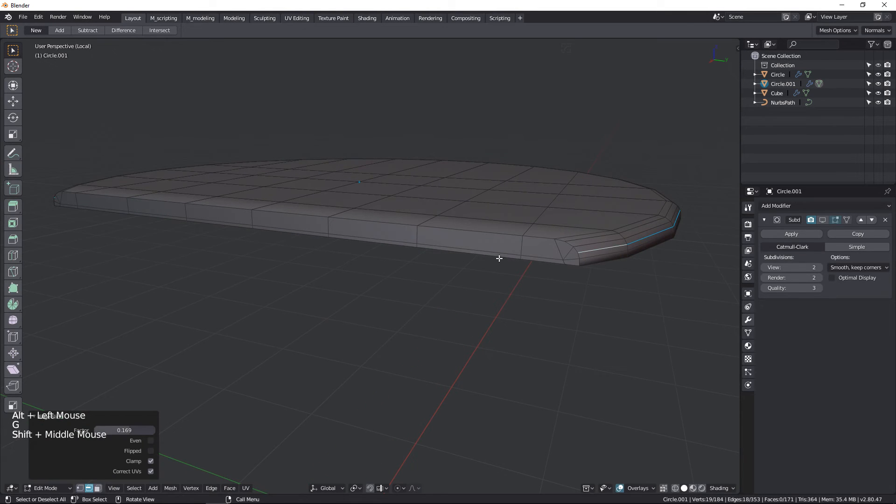
- Select the lower lengthwise line of the cut face from end to end and slide it by a factor of 0.166
click(536, 259)
ctrl+click(71, 204)
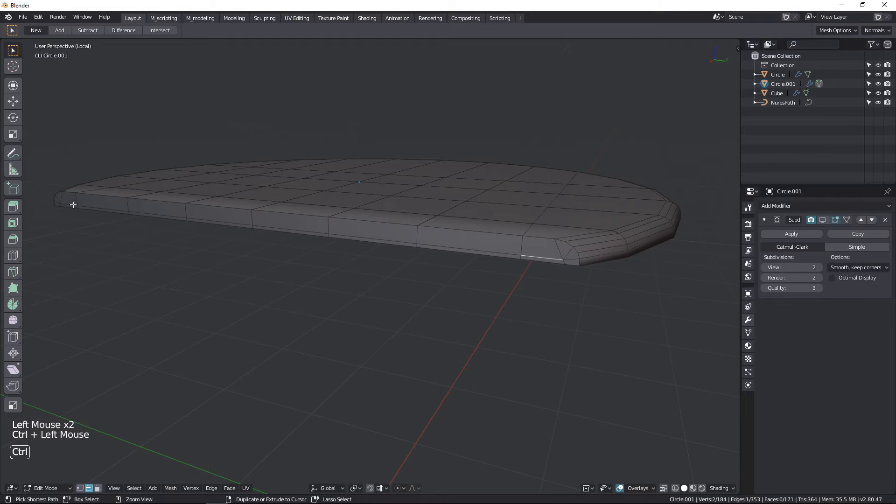
key(g)
key(g)
key(shift)
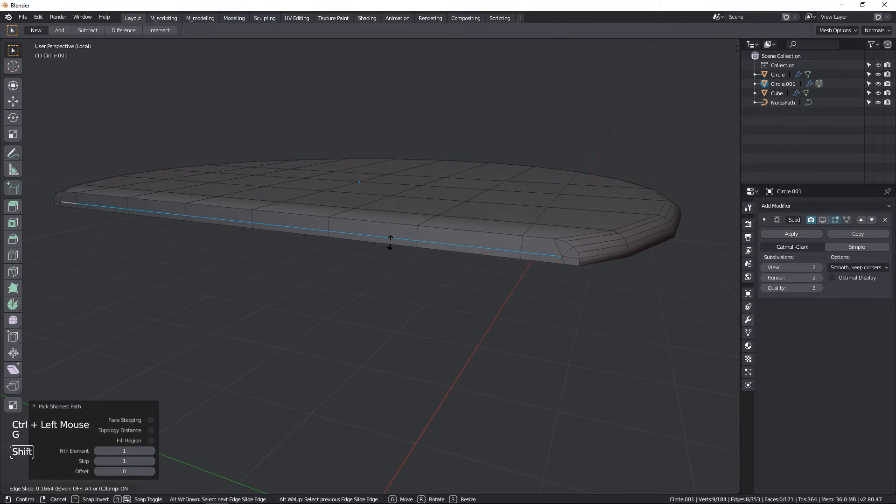
click(390, 241)
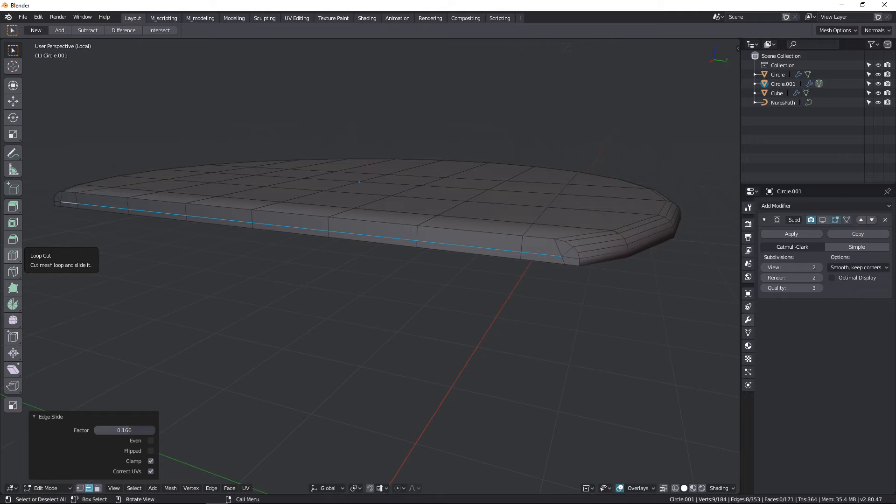
- Select the bottom edges of the cut face and rim, the near rounded corner's arc and the cut face's upper edge
middle_drag(609, 280, 490, 249)
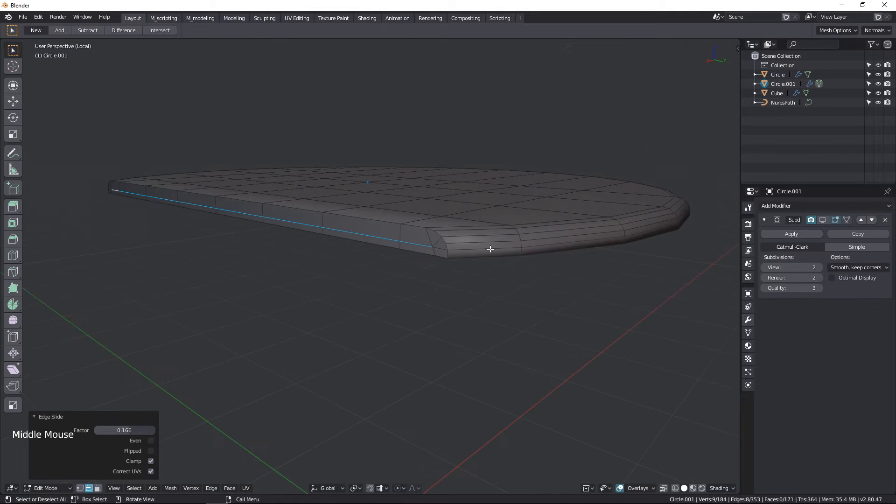
alt+click(407, 252)
alt+shift+click(454, 256)
scroll(442, 258, up, 2)
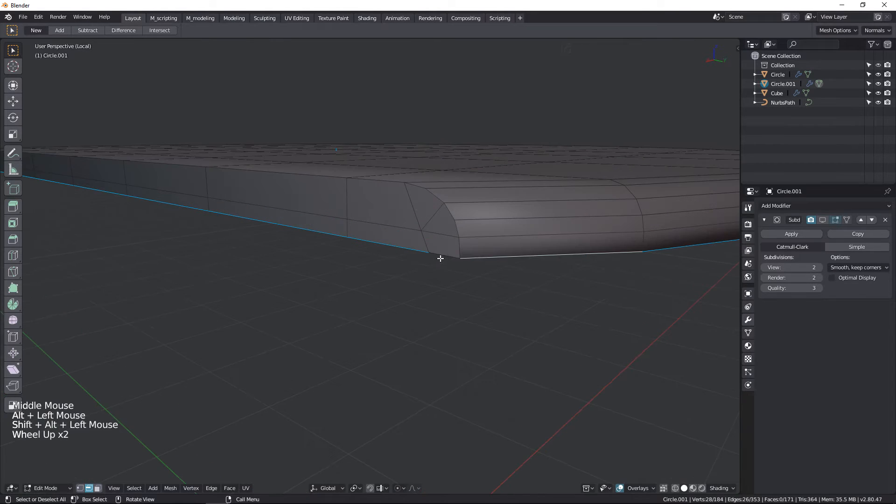
alt+shift+click(449, 252)
alt+shift+click(456, 249)
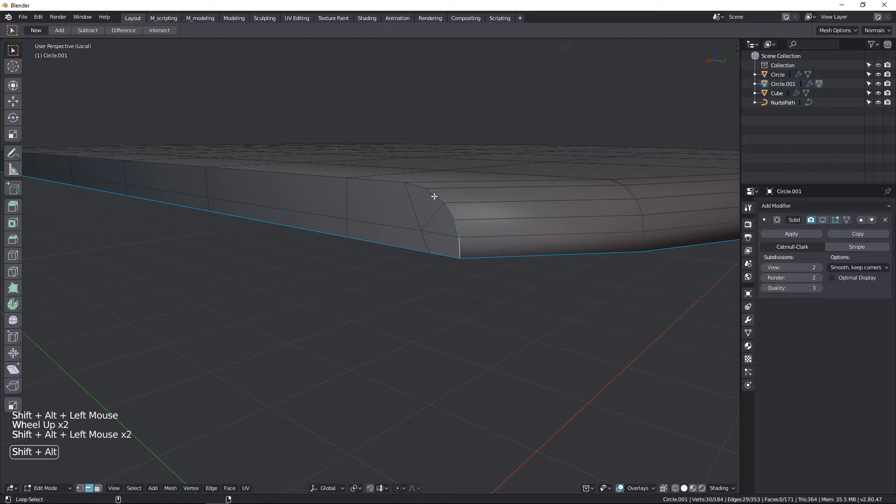
alt+shift+click(423, 197)
scroll(390, 183, down, 3)
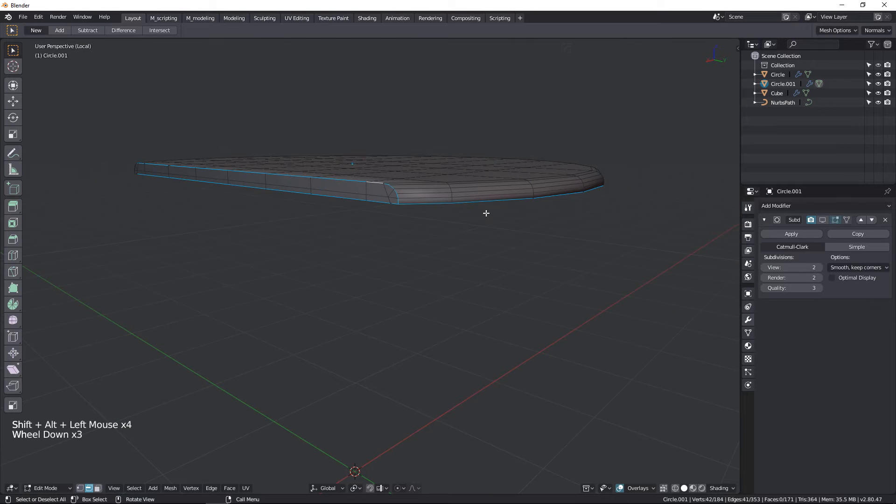
- Add the opposite rounded corner's arc and bottom edge to the selection and set the selected edges' mean bevel weight to 1.00
middle_drag(486, 212, 448, 224)
middle_drag(448, 224, 373, 237)
scroll(438, 232, up, 2)
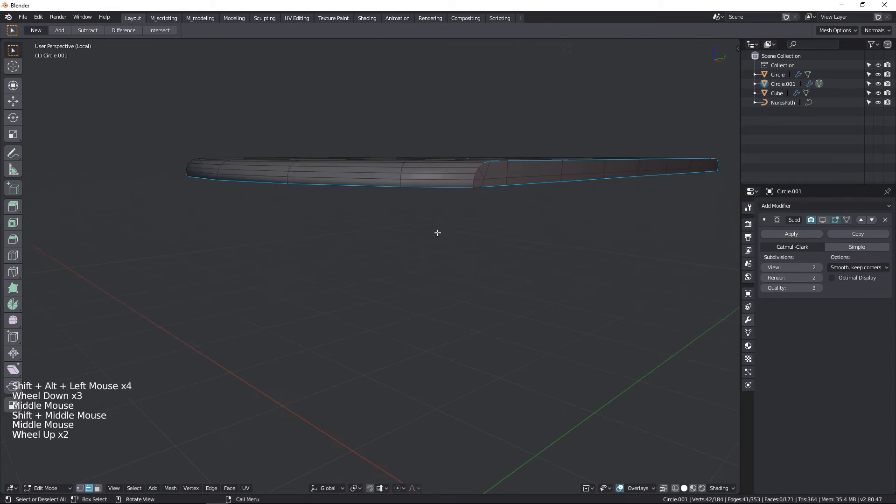
alt+shift+click(473, 185)
alt+shift+click(489, 177)
middle_drag(489, 177, 458, 210)
scroll(458, 211, up, 1)
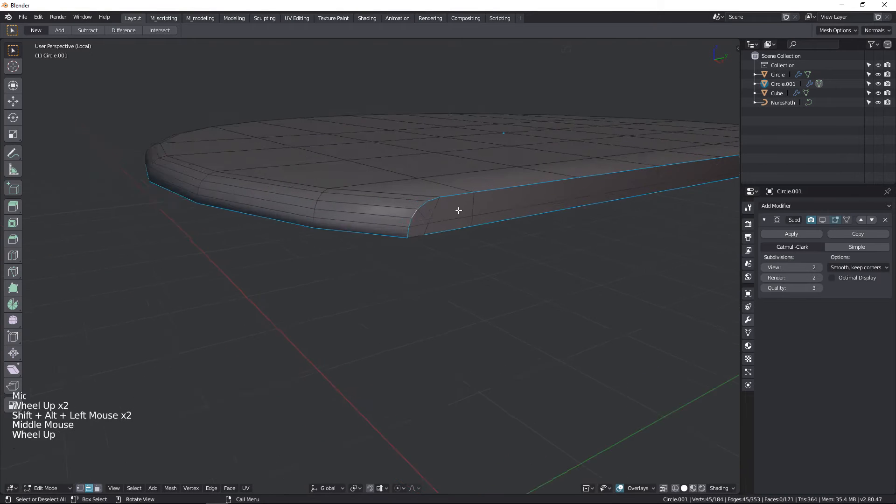
scroll(396, 248, up, 1)
alt+shift+click(392, 249)
scroll(392, 249, down, 4)
middle_drag(392, 250, 550, 286)
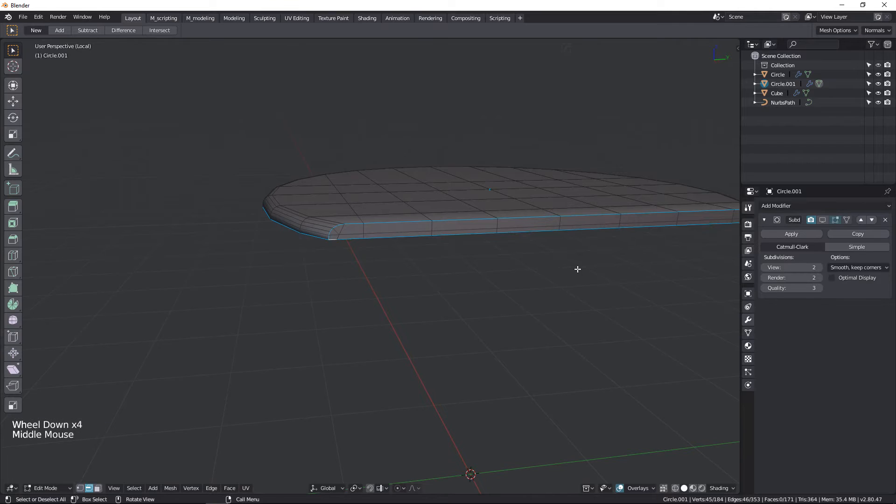
key(n)
drag(685, 139, 746, 139)
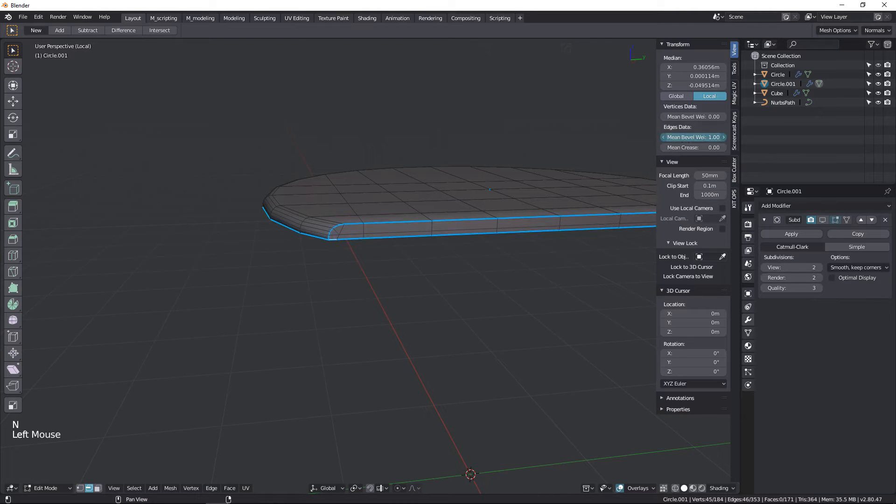
- Add a Bevel modifier to the tabletop piece, place it above the Subdivision modifier and limit it by weight
key(Tab)
key(Tab)
shift+middle_drag(405, 145, 388, 163)
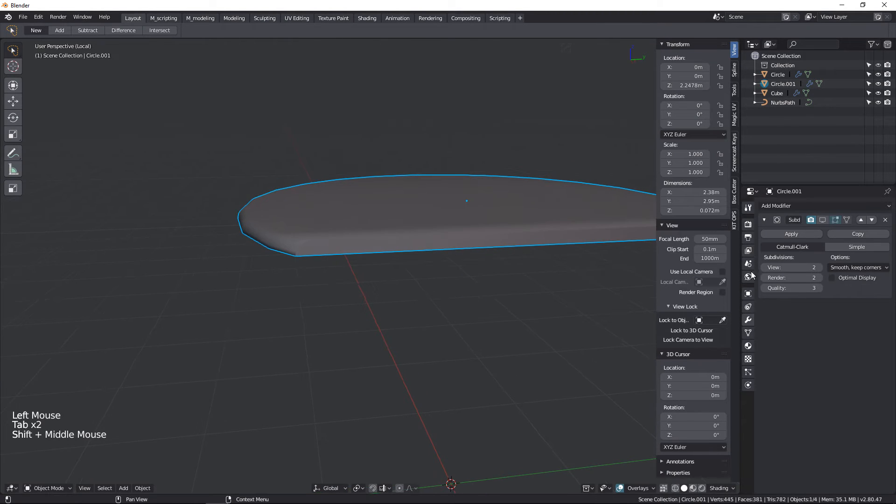
click(793, 206)
click(726, 241)
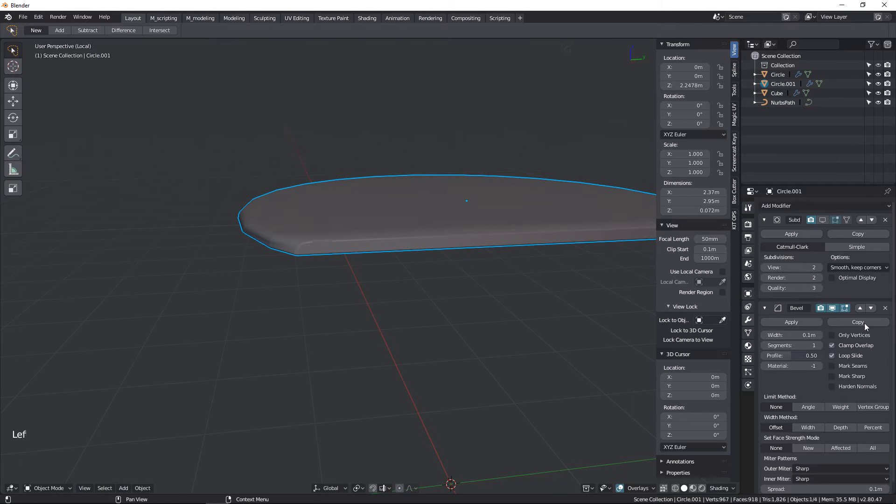
click(860, 309)
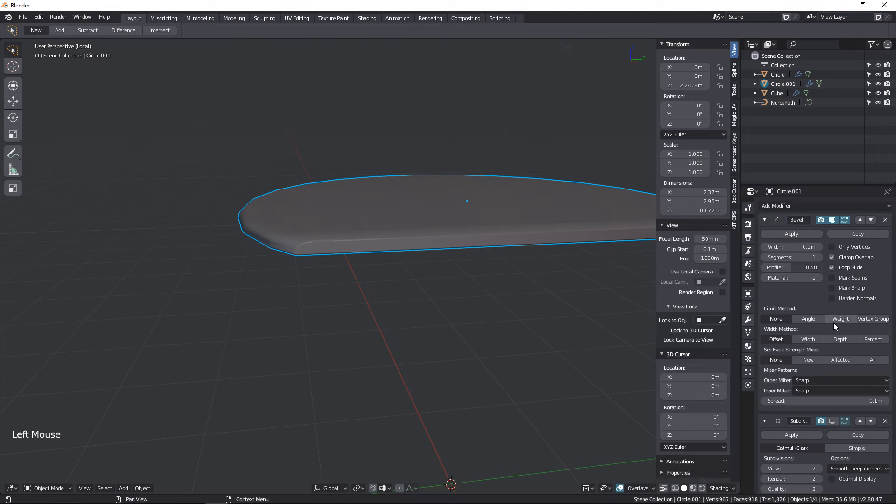
click(834, 323)
- Set the Bevel modifier to 3 segments and a width of 0.005 m
click(821, 257)
click(820, 257)
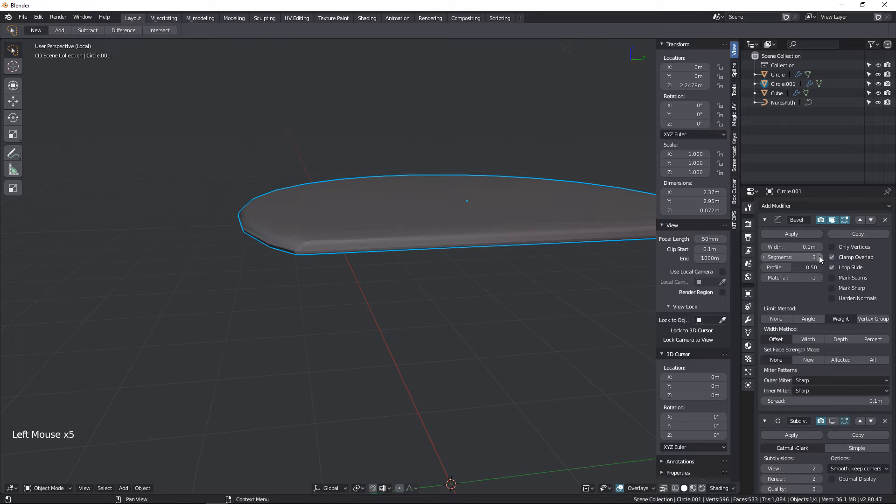
scroll(410, 303, up, 3)
middle_drag(311, 234, 330, 219)
scroll(330, 220, up, 2)
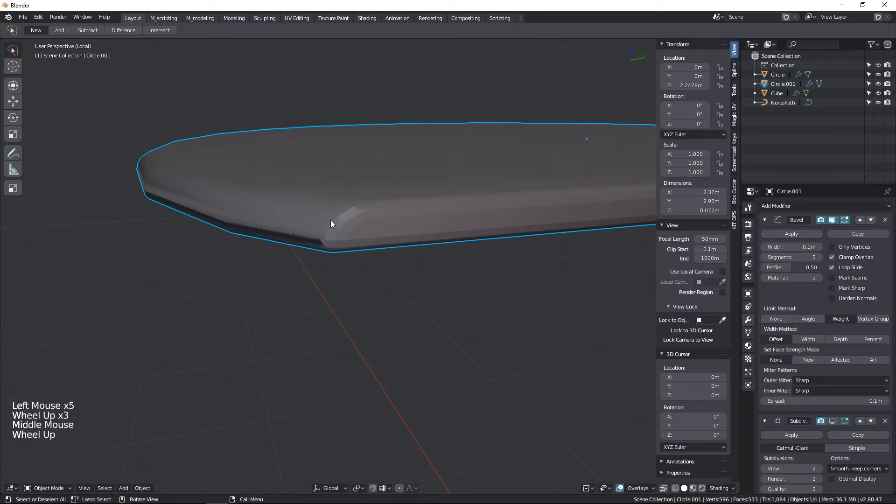
shift+drag(800, 248, 765, 248)
- Apply smooth shading to the half tabletop and check its cut face and underside
right_click(461, 220)
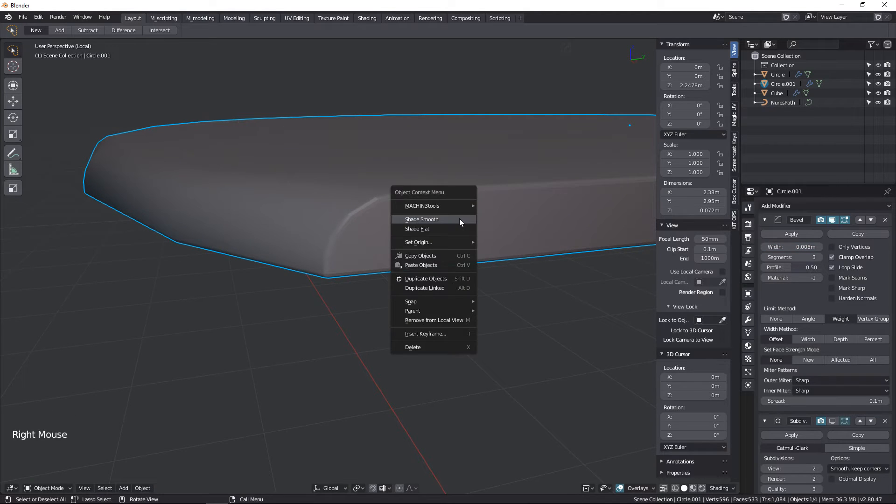
scroll(387, 236, down, 2)
middle_drag(387, 237, 440, 122)
scroll(513, 152, down, 3)
shift+middle_drag(515, 154, 476, 182)
middle_drag(476, 182, 671, 315)
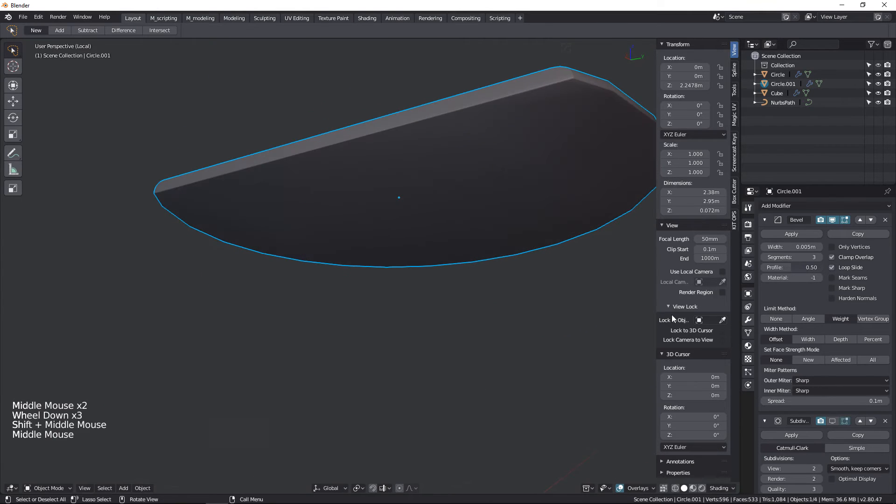
- Turn on the Subdivision modifier's viewport display for the large tabletop piece and bring the rest of the table back into view
click(832, 421)
middle_drag(645, 261, 561, 196)
middle_drag(447, 288, 424, 297)
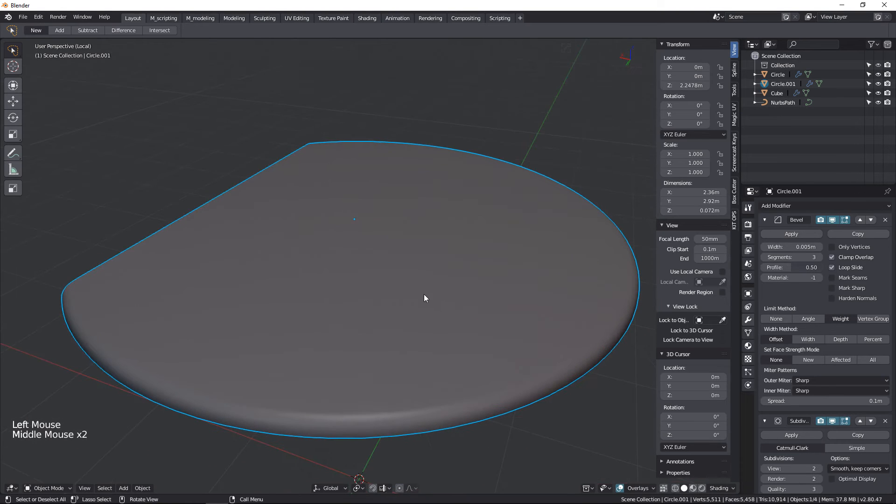
key(KP_Divide)
key(n)
triple_click(630, 347)
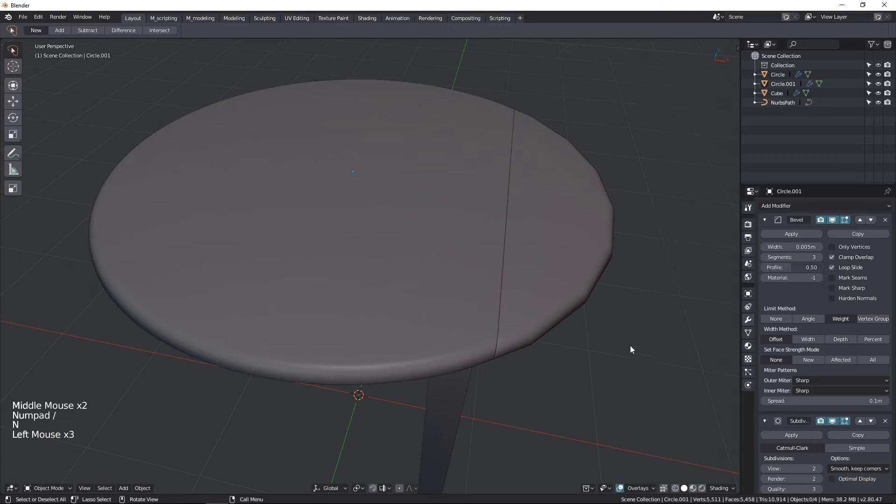
- Mirror the small end piece across X to the opposite side of the table, using the large tabletop piece as reference
shift+middle_drag(630, 347, 505, 287)
scroll(455, 252, down, 2)
click(446, 292)
scroll(446, 292, down, 3)
shift+click(382, 243)
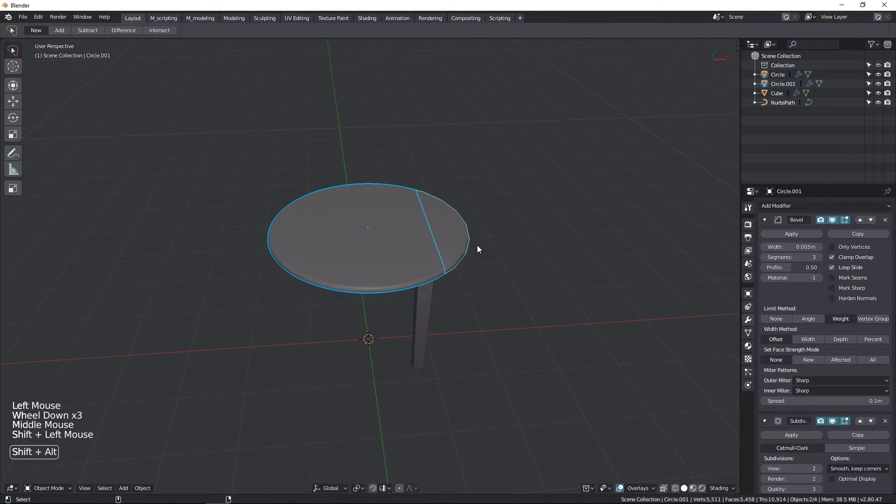
key(shift+alt+x)
- Try deleting the vertices of the large tabletop piece on the negative X side of its centre line
click(373, 264)
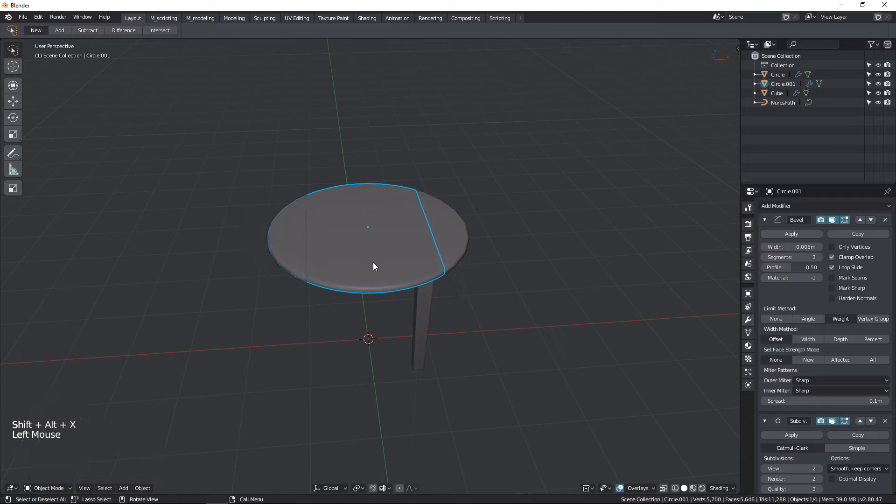
key(KP_7)
key(Tab)
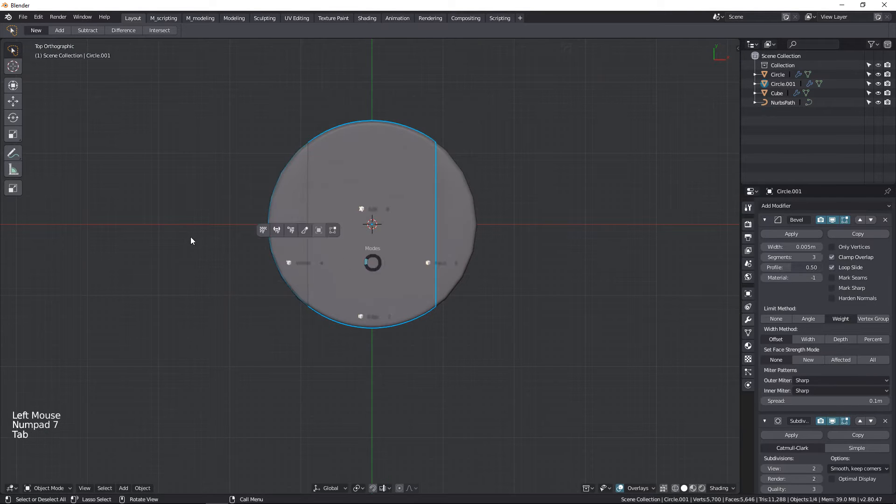
key(shift+z)
click(337, 219)
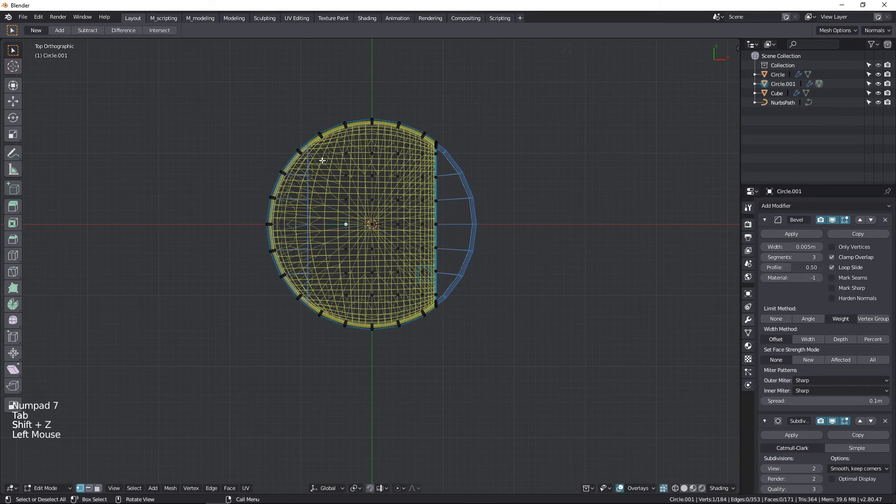
key(b)
drag(235, 70, 371, 424)
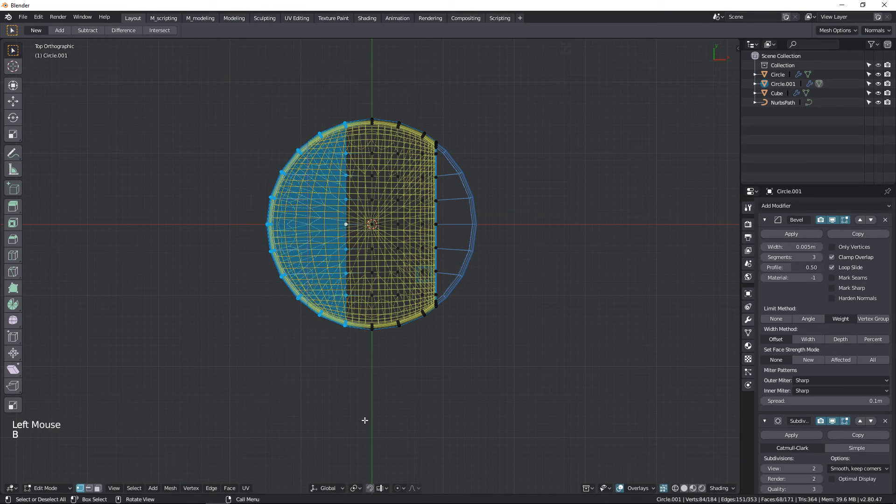
key(Tab)
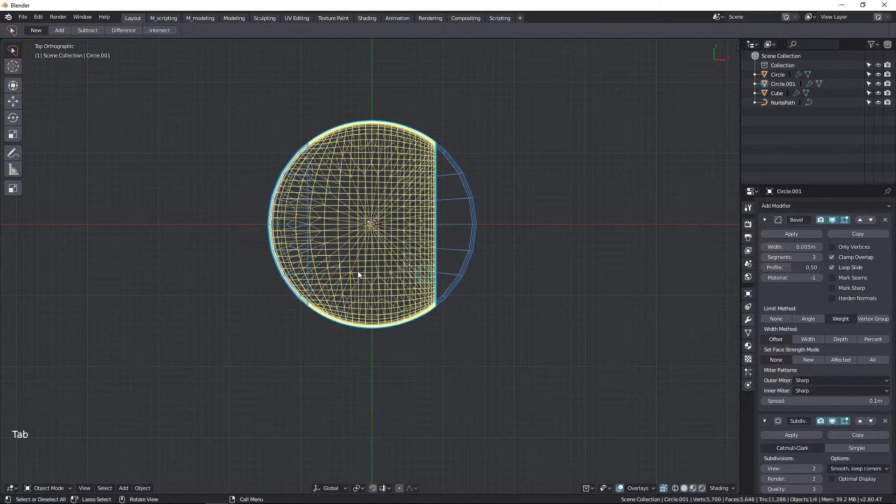
key(Tab)
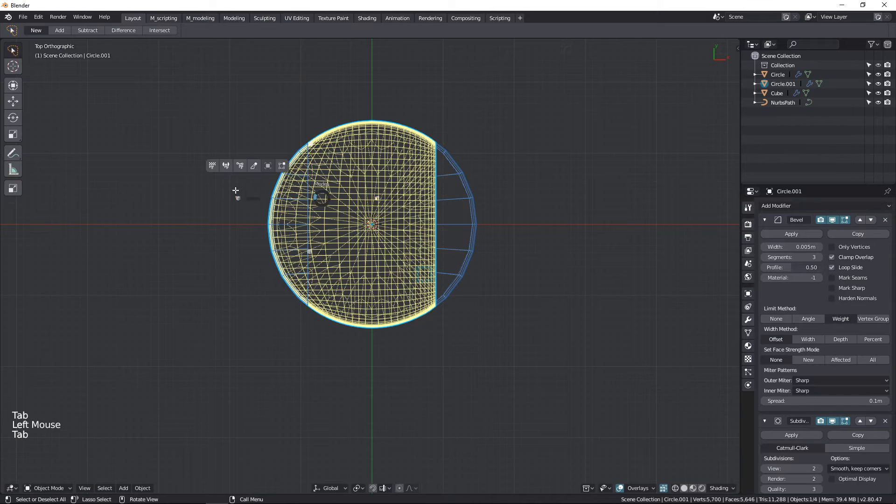
key(x)
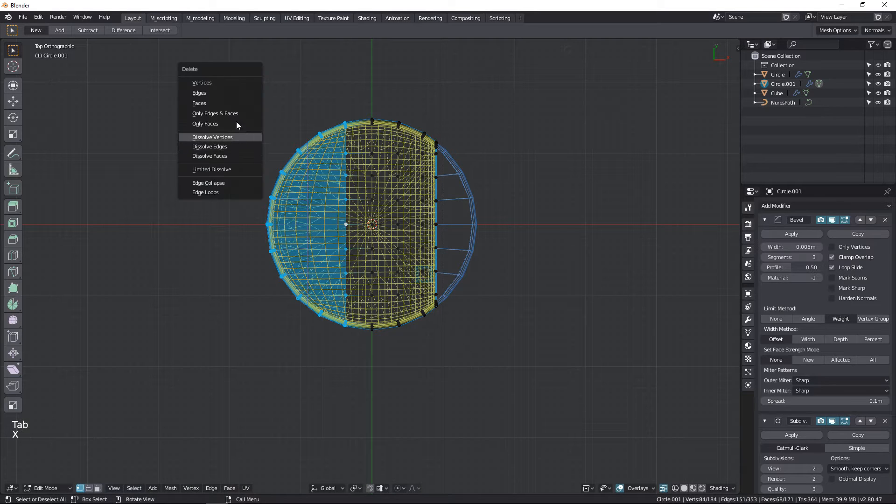
click(208, 83)
key(shift+z)
key(Tab)
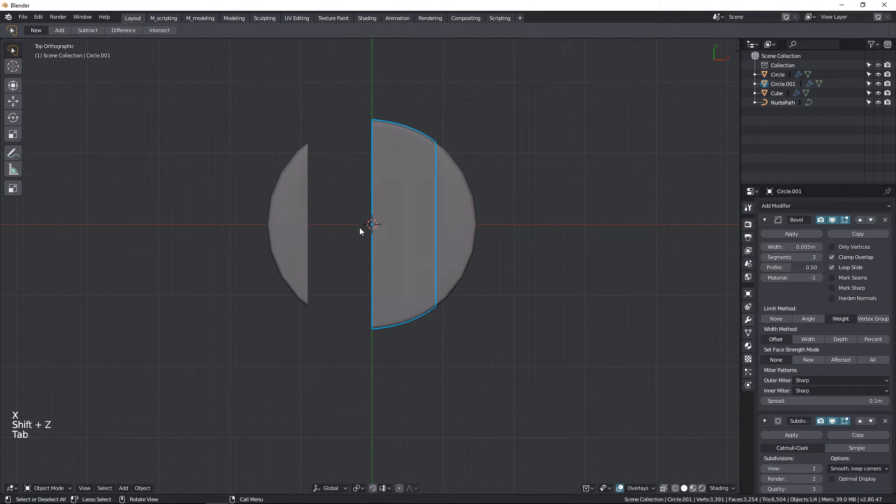
- Add an X-axis Mirror modifier to the remaining half, place it first in the modifier stack and enable clipping
click(782, 205)
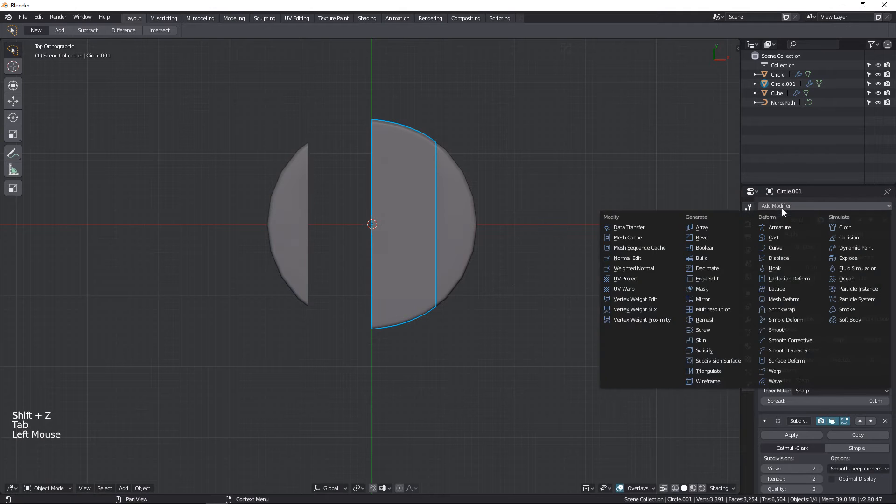
click(712, 300)
scroll(844, 447, down, 11)
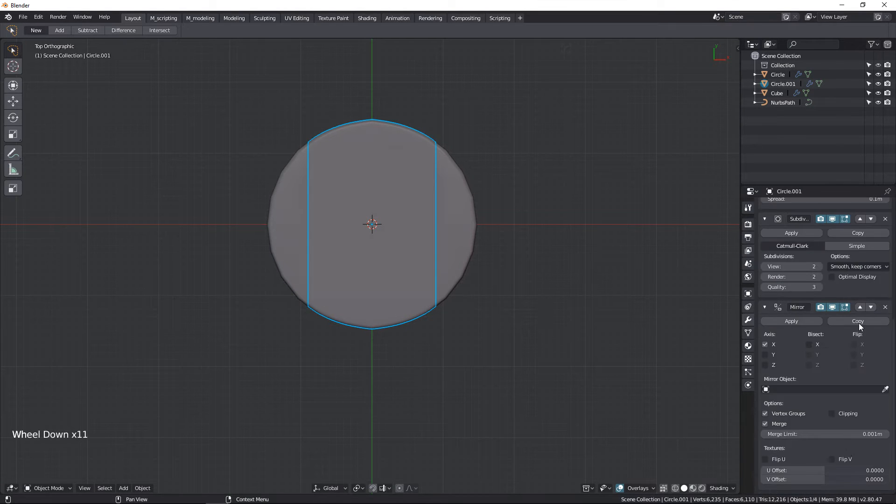
click(858, 309)
scroll(858, 310, up, 2)
scroll(855, 317, up, 3)
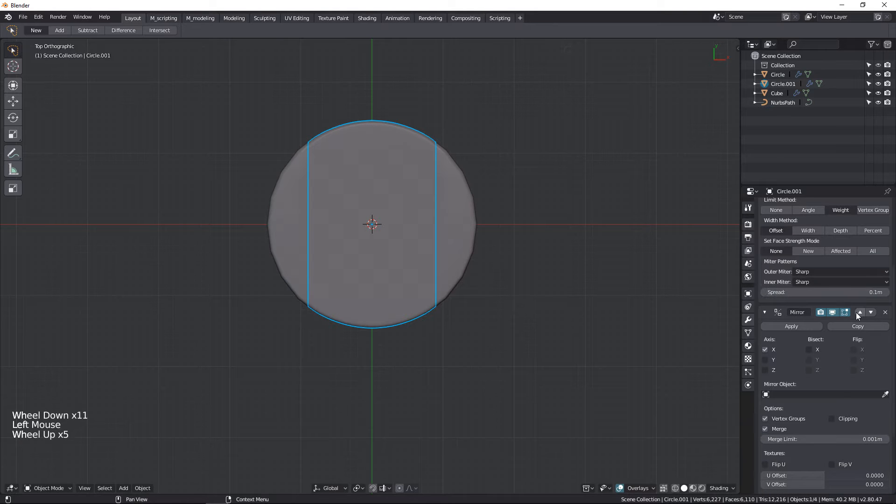
click(857, 311)
scroll(853, 301, up, 2)
scroll(822, 280, up, 2)
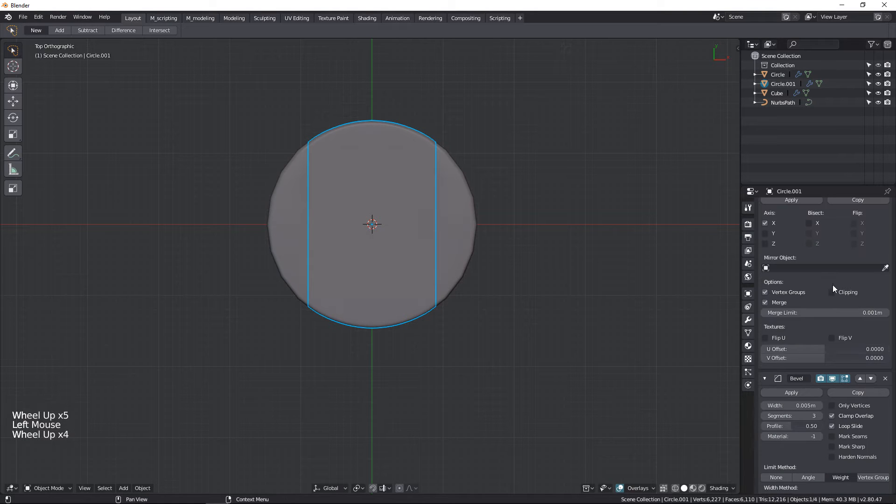
click(831, 292)
- Isolate the mirrored central tabletop piece and inspect its underside
middle_drag(324, 309, 352, 275)
triple_click(473, 334)
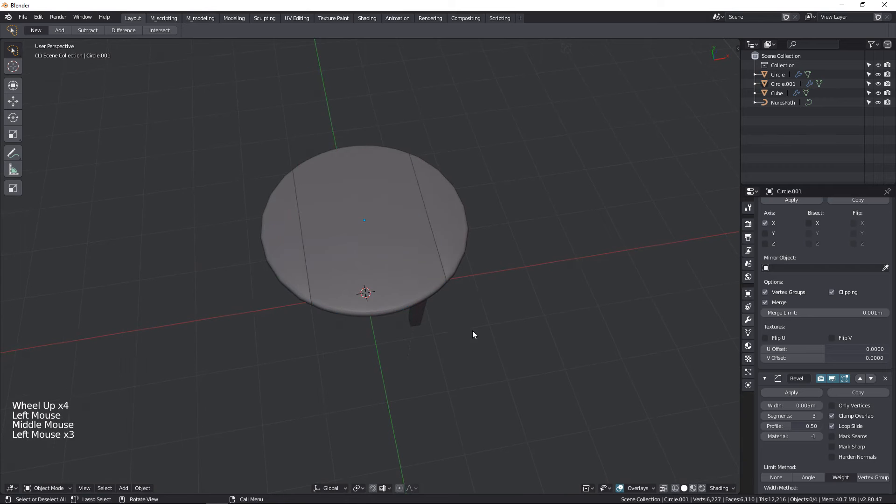
middle_drag(472, 334, 467, 204)
scroll(399, 218, up, 3)
click(400, 218)
key(KP_Divide)
scroll(472, 257, up, 2)
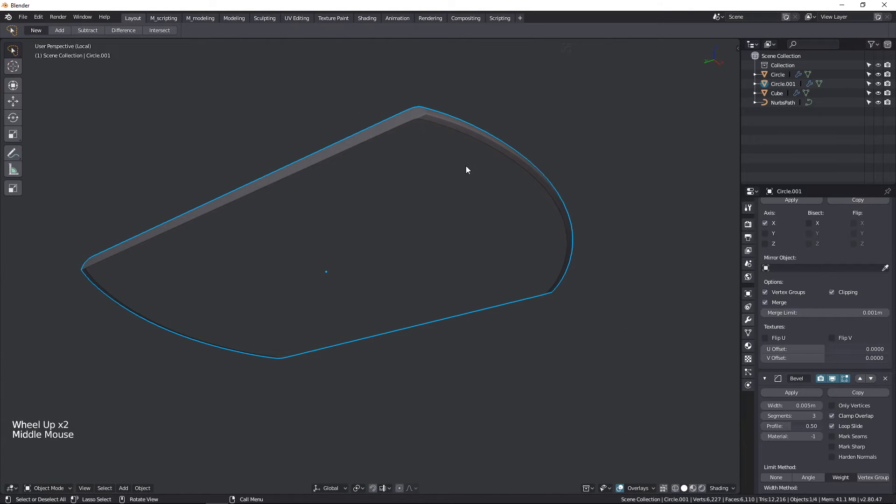
- Undo the Mirror modifier and the deletion of the half on the central tabletop piece
key(ctrl+z)
key(ctrl+z)
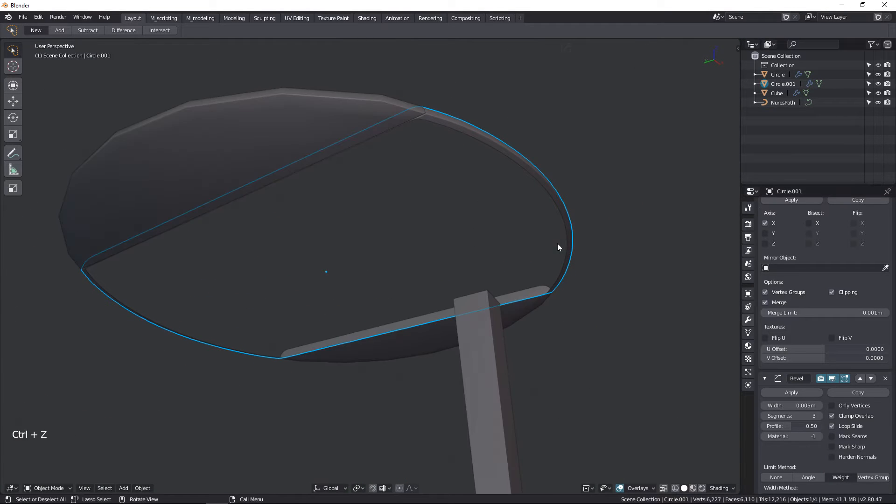
key(ctrl+z)
key(ctrl+z)
key(ctrl+z)
key(ctrl+z)
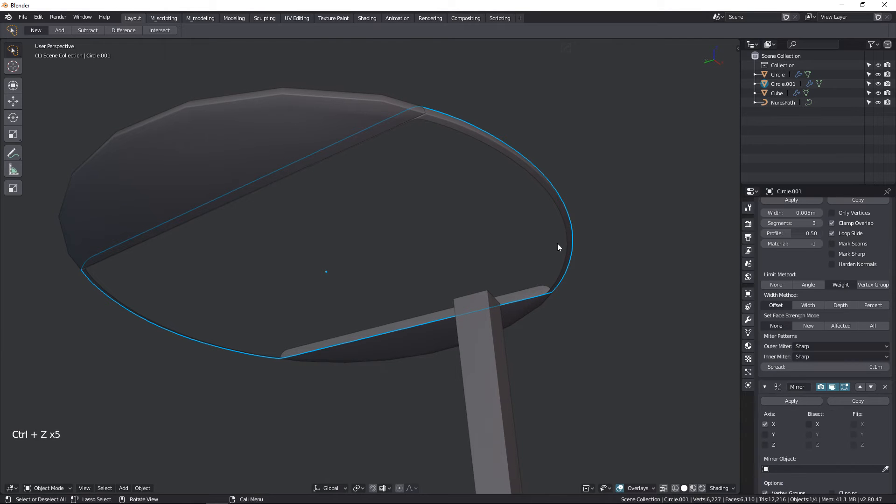
key(ctrl+z)
key(ctrl+z)
key(ctrl+z)
key(ctrl+z)
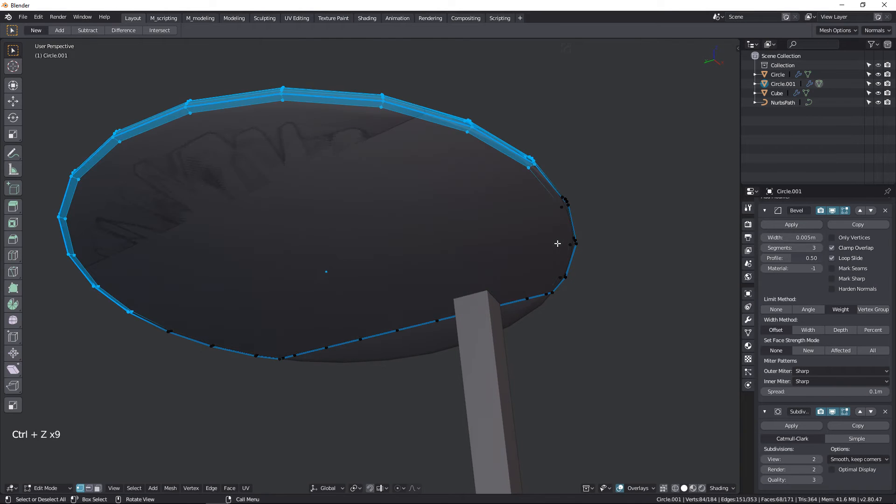
- Isolate the large tabletop piece in Edit Mode and compare its top and bottom face topology
middle_drag(551, 239, 495, 289)
key(Tab)
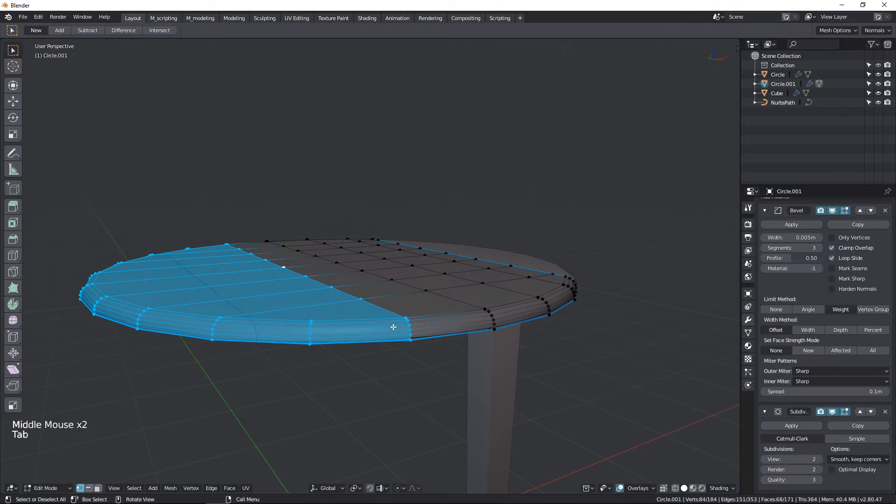
key(KP_Divide)
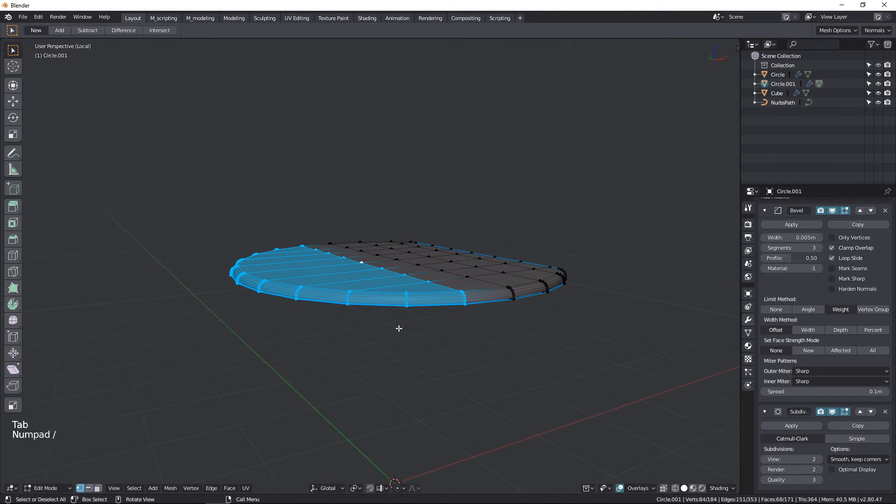
middle_drag(398, 326, 364, 230)
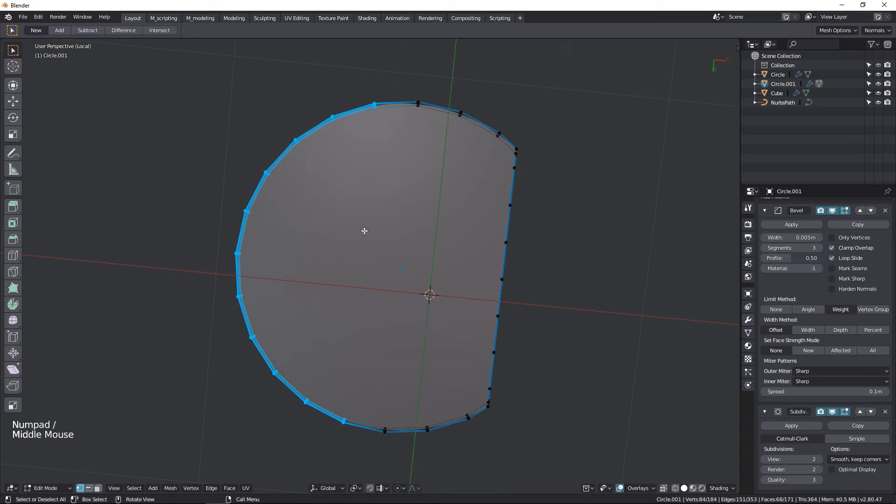
key(ctrl+KP_7)
middle_drag(394, 183, 366, 303)
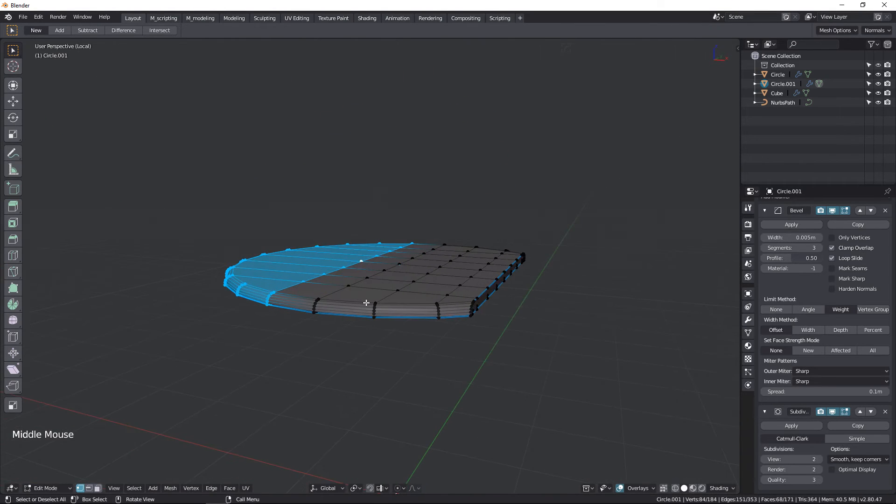
key(KP_7)
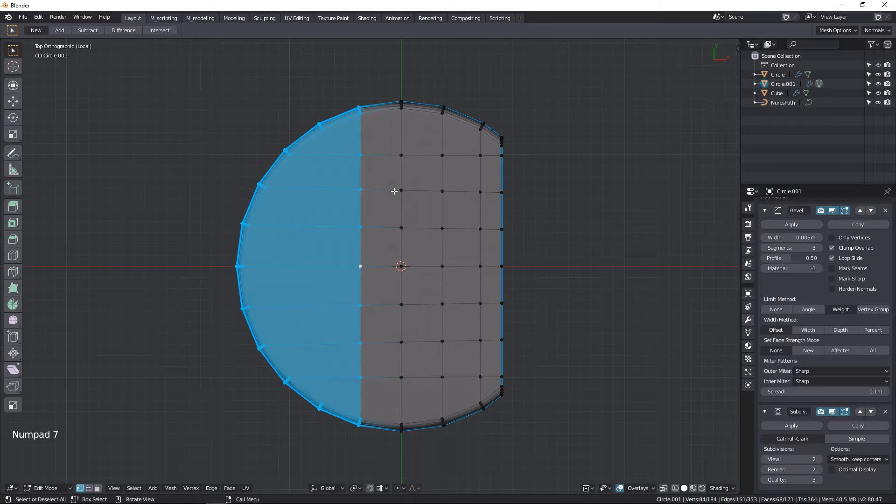
key(ctrl+KP_7)
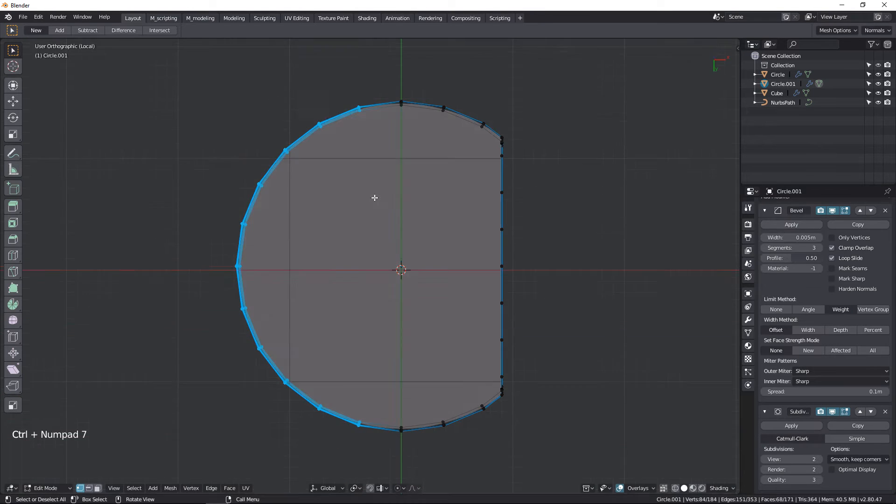
- Connect the middle vertex of the rounded rim to the middle vertex of the straight cut across the underside
click(393, 234)
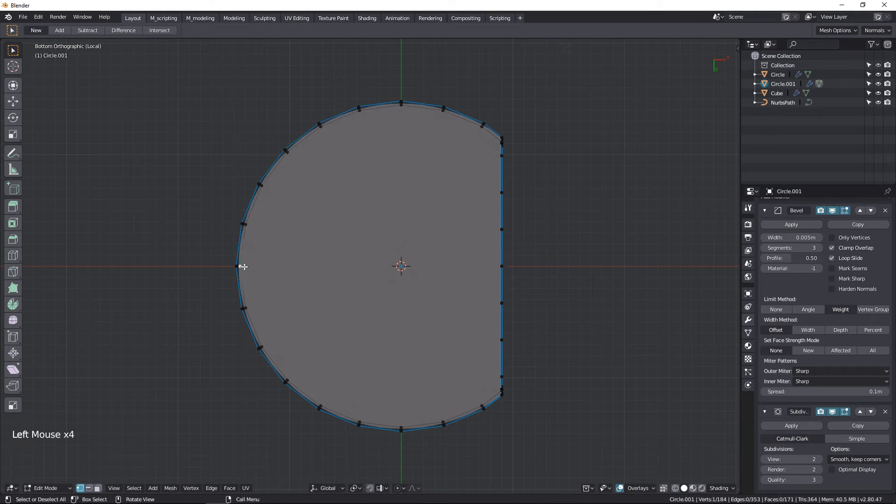
middle_drag(243, 266, 322, 294)
scroll(425, 140, up, 3)
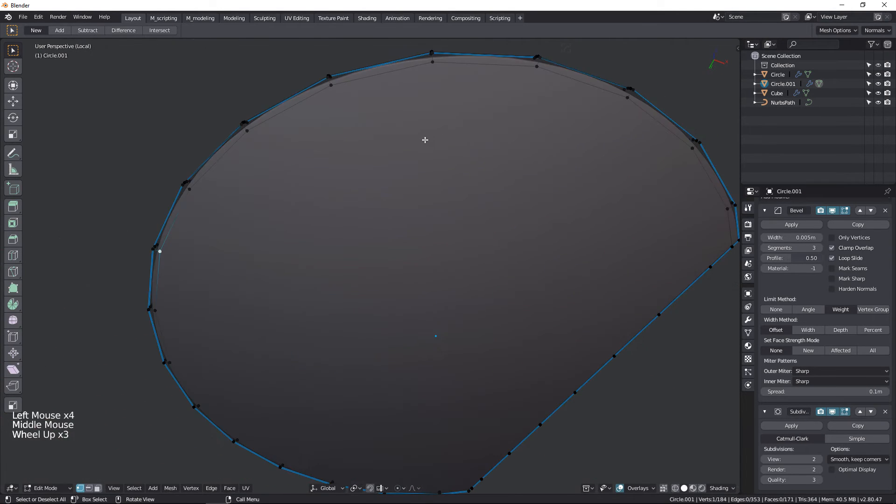
middle_drag(424, 140, 360, 164)
scroll(359, 180, down, 1)
key(ctrl+KP_7)
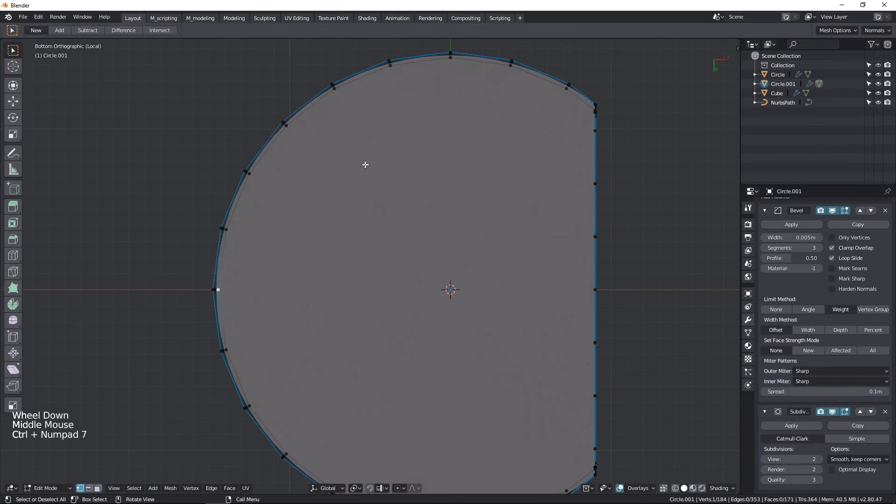
shift+click(590, 290)
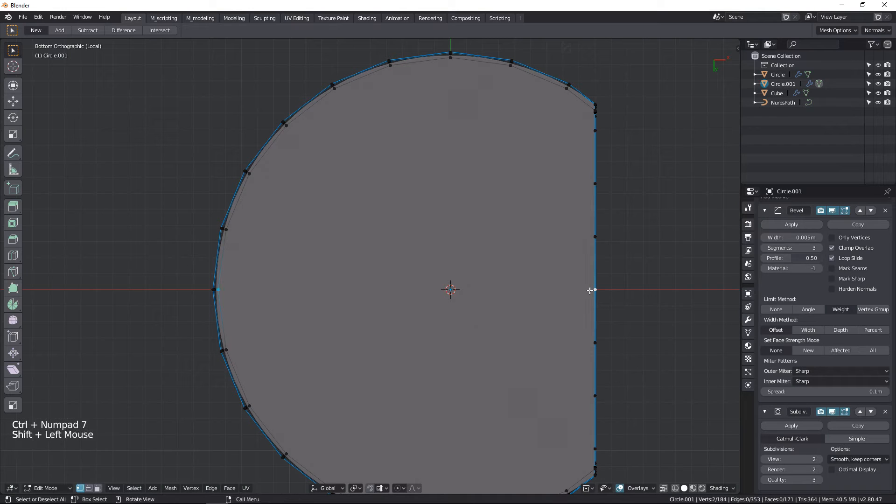
key(j)
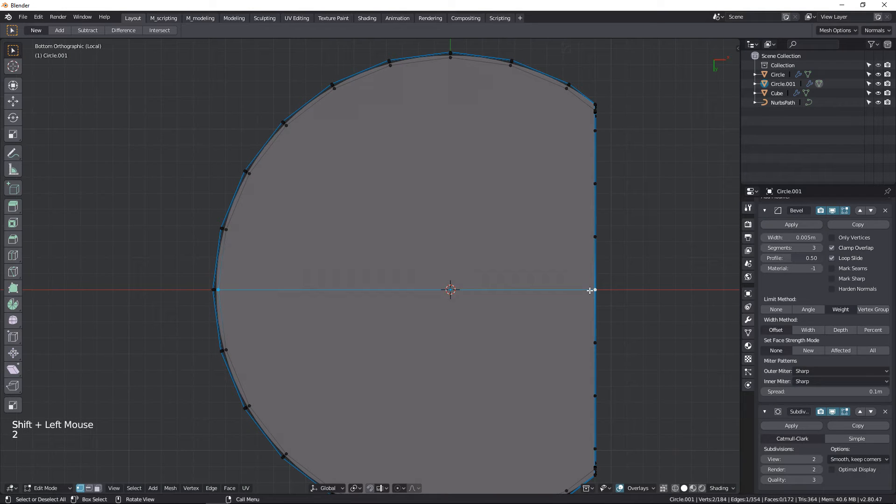
- Connect three rounded-rim vertices on one side of the underside's centre line to their matching vertices on the straight cut
click(232, 227)
shift+click(580, 238)
key(j)
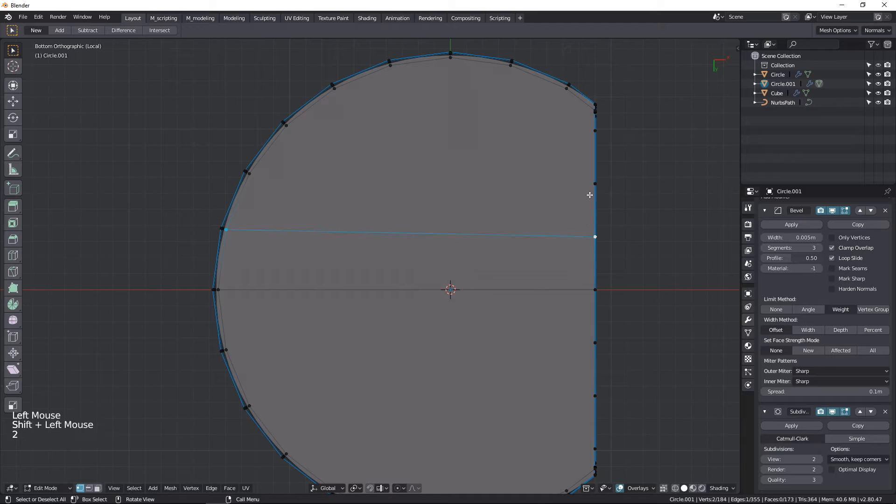
click(588, 185)
shift+click(258, 179)
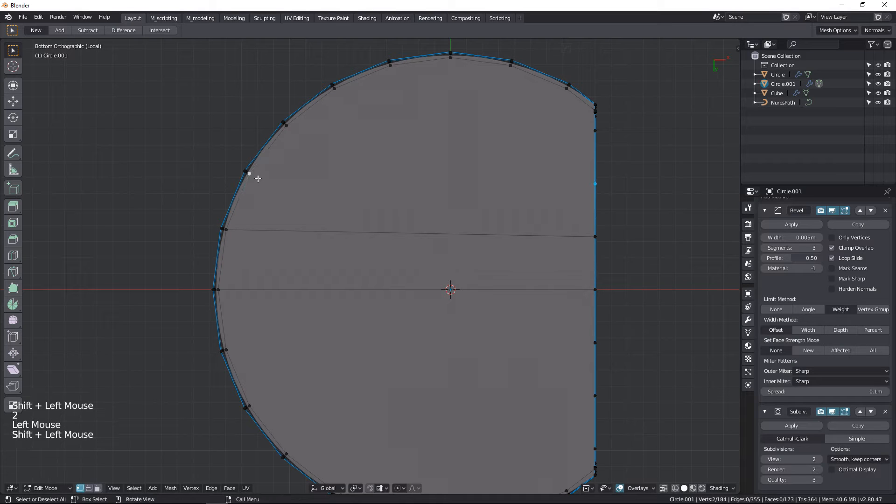
key(j)
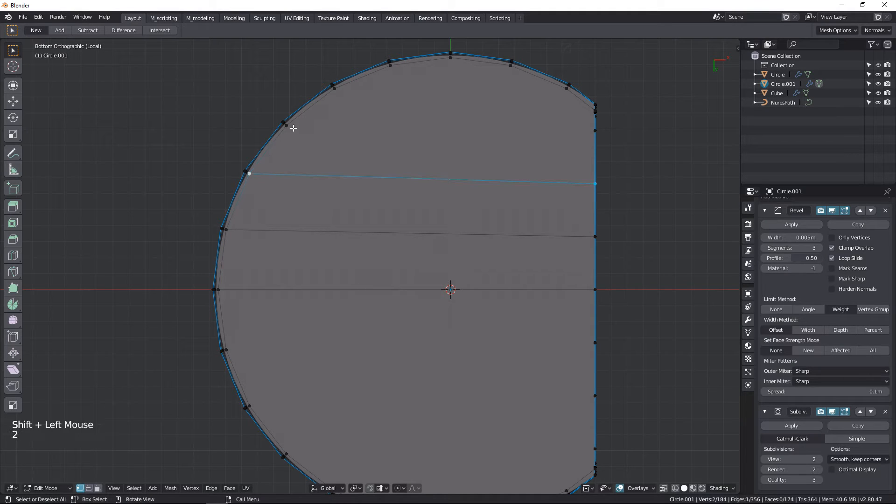
shift+middle_drag(373, 299, 513, 162)
click(586, 127)
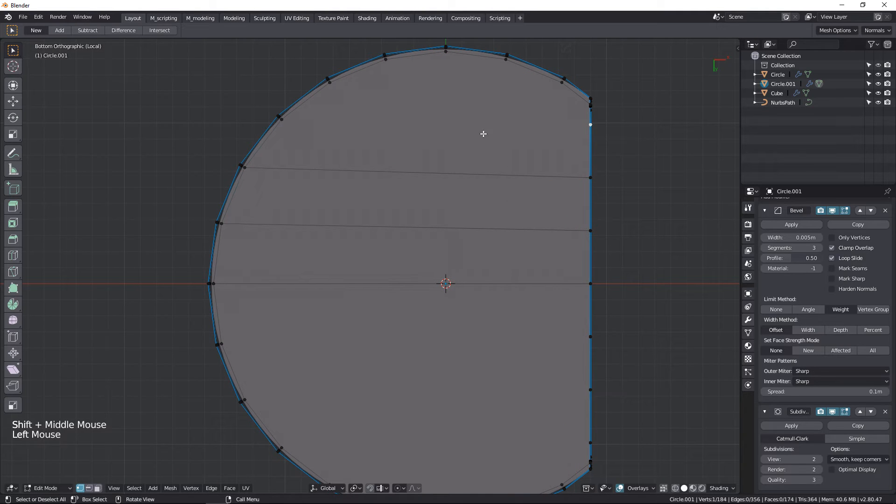
shift+click(280, 120)
key(j)
- Connect the three rim vertices on the other side of the centre line to their counterparts on the straight cut
click(232, 343)
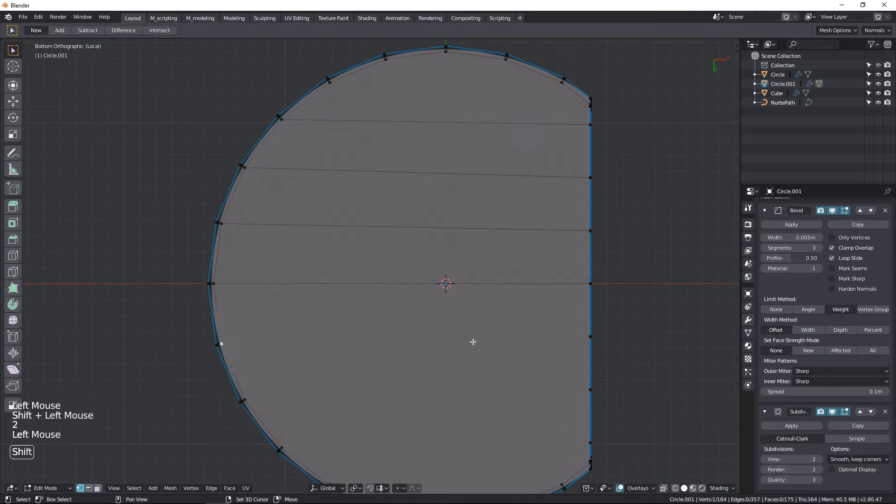
shift+click(580, 336)
key(j)
click(248, 398)
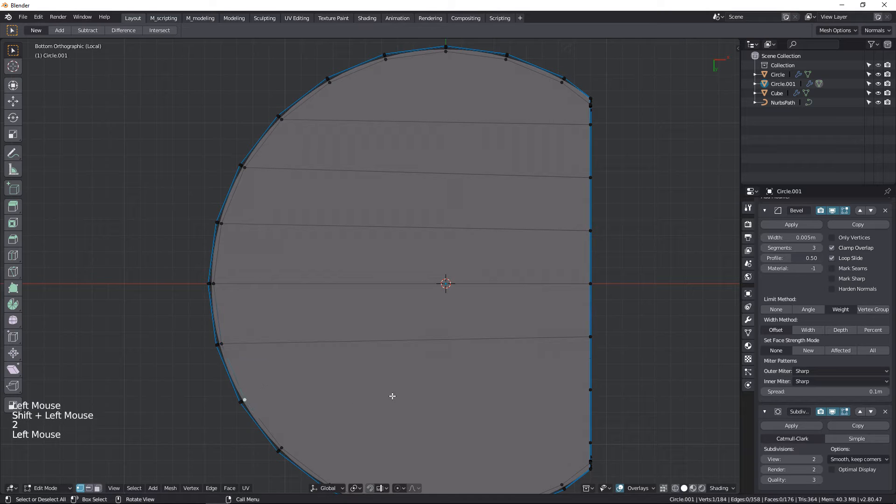
shift+click(591, 390)
key(j)
shift+middle_drag(562, 384, 567, 340)
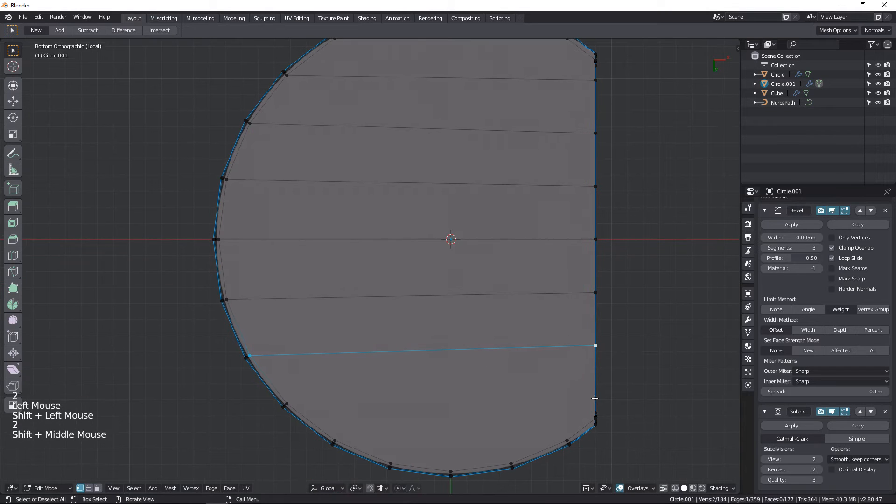
click(595, 398)
shift+click(287, 403)
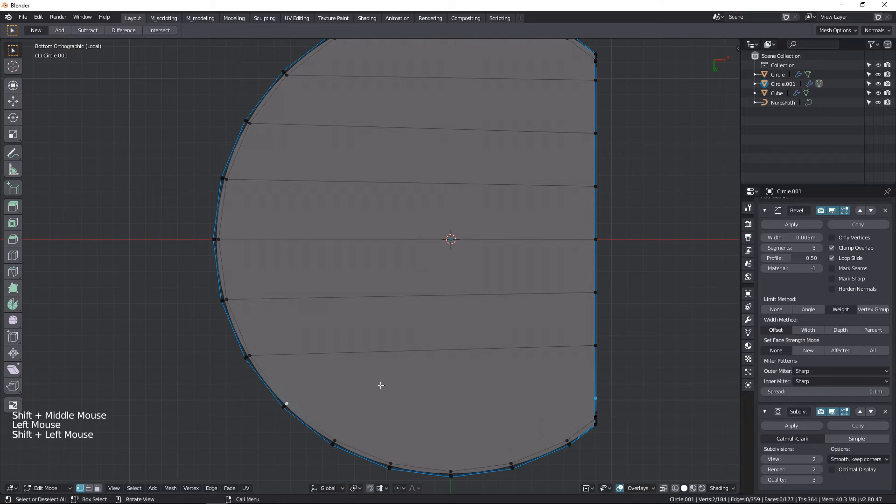
key(j)
- Connect the opposite rim vertices on the Y axis, and the pair just beyond them from the straight cut, cutting across the underside
click(391, 465)
shift+middle_drag(477, 215, 468, 260)
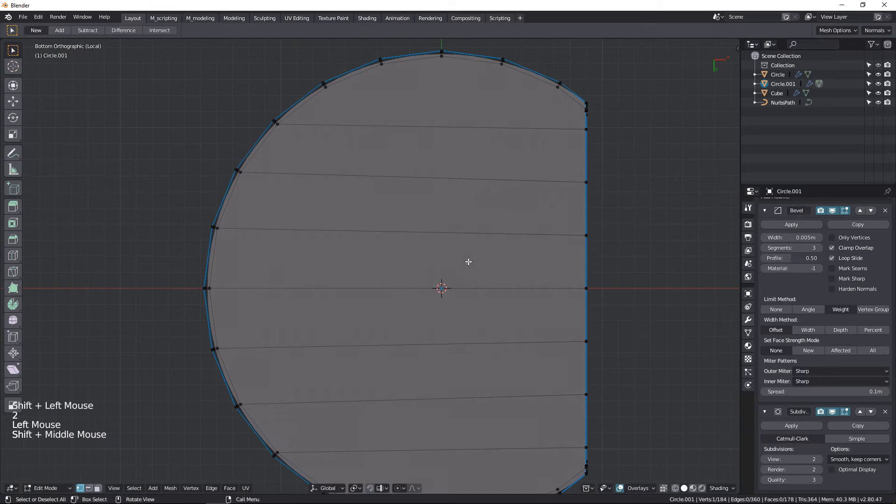
scroll(468, 260, down, 2)
shift+click(403, 135)
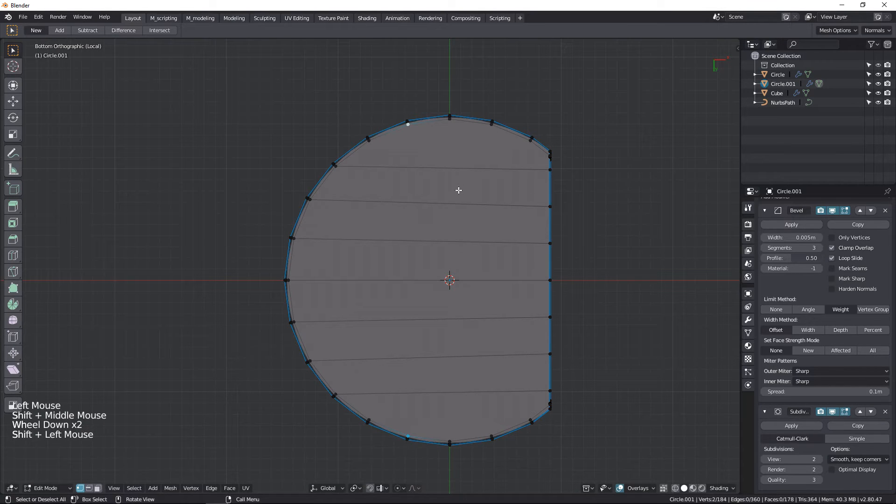
key(2)
click(449, 118)
shift+click(449, 441)
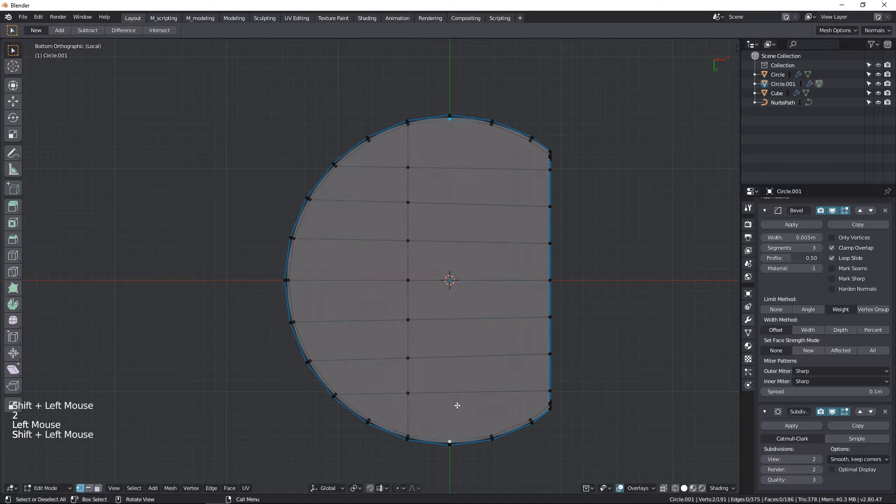
key(2)
- Connect the two remaining pairs of opposite rim vertices between the Y axis and the straight cut
click(490, 125)
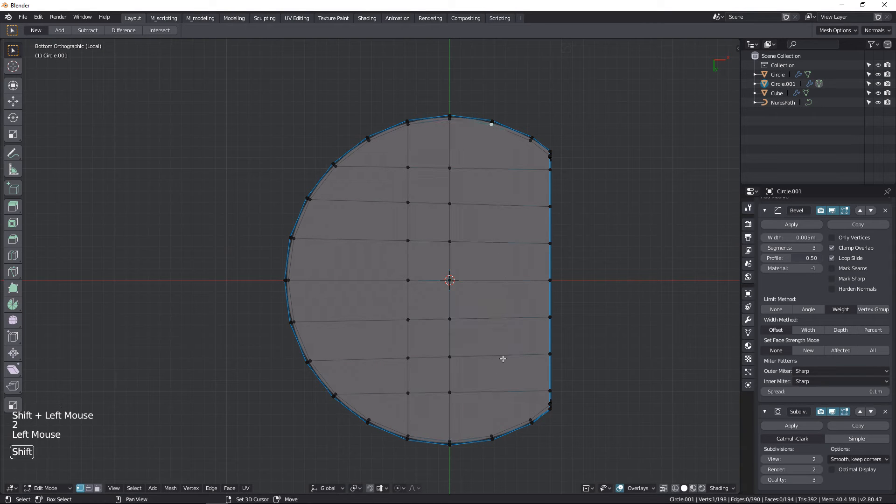
shift+click(489, 430)
key(2)
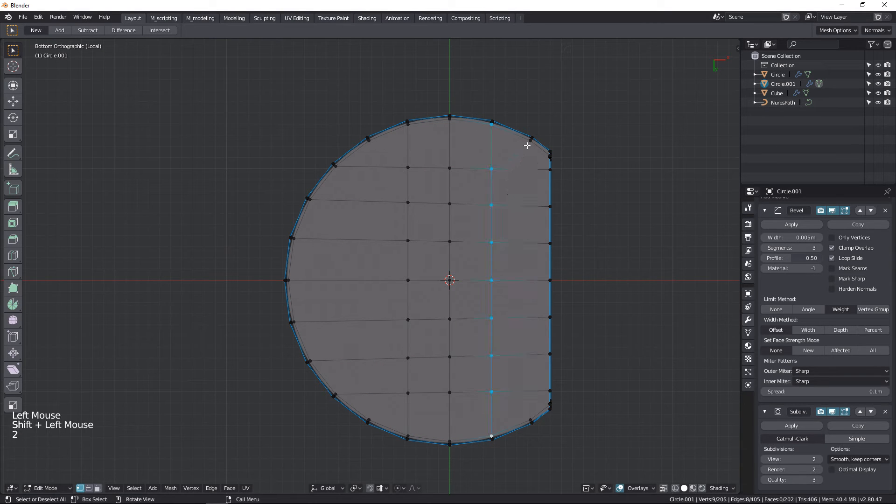
click(527, 146)
shift+click(528, 417)
key(2)
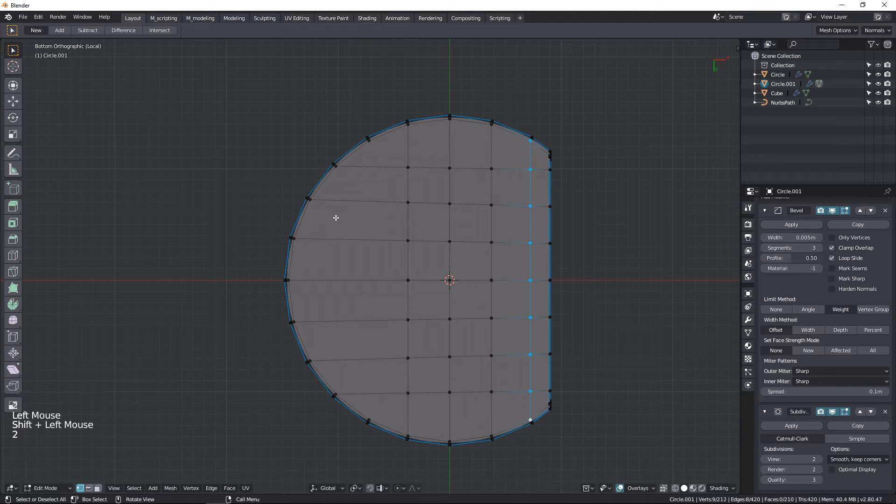
- Leave Edit Mode and local view to show the whole table, keeping the large central tabletop piece selected
middle_drag(467, 244, 452, 320)
key(Tab)
key(KP_Divide)
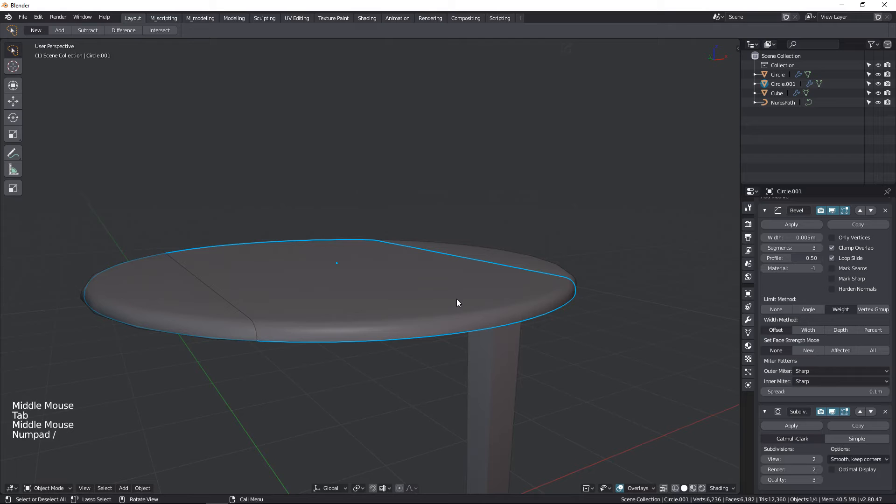
triple_click(531, 187)
scroll(527, 247, down, 3)
middle_drag(527, 248, 481, 235)
click(484, 239)
click(484, 262)
- Delete all vertices on the negative X side of the central tabletop piece, using a see-through top view
key(KP_7)
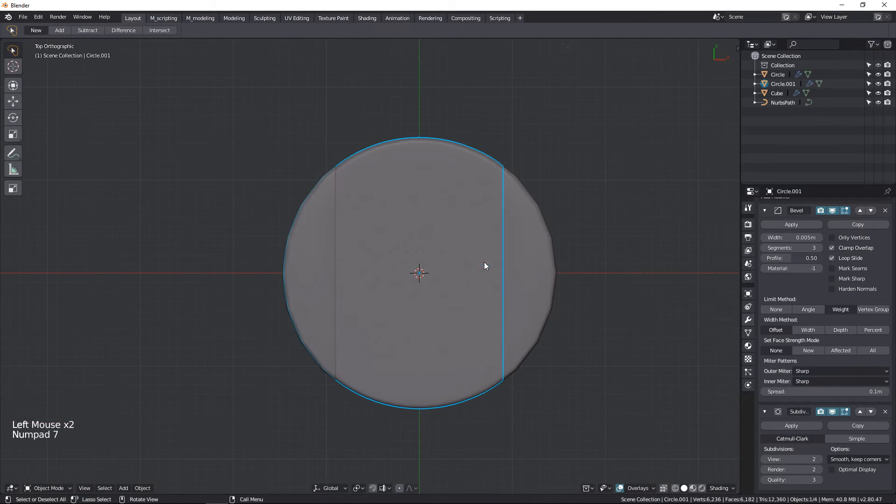
key(Tab)
key(shift+z)
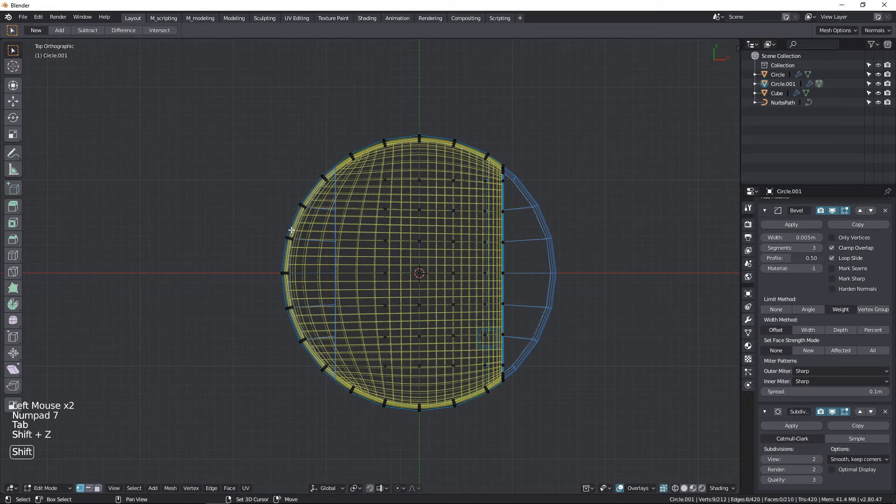
click(347, 269)
key(b)
drag(233, 103, 395, 477)
key(x)
click(344, 221)
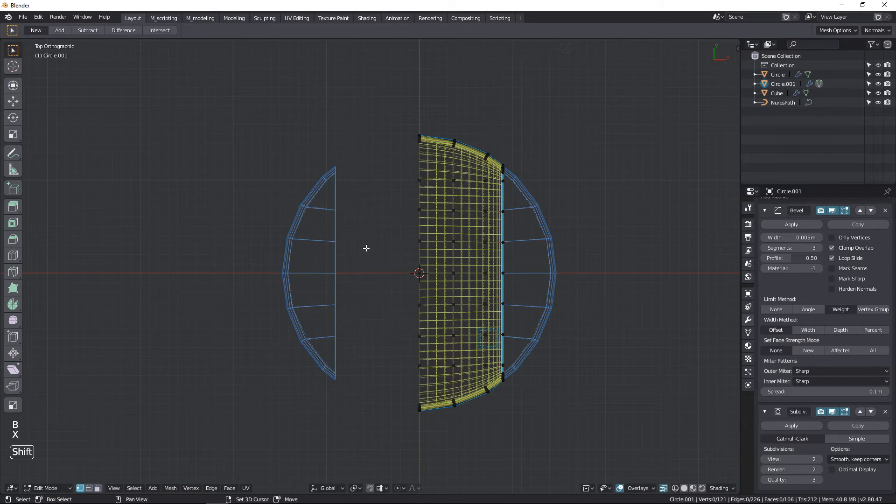
key(shift+z)
key(Tab)
- Mirror the remaining half of the central tabletop piece across the X axis with the Hardops Mirror
scroll(835, 228, up, 8)
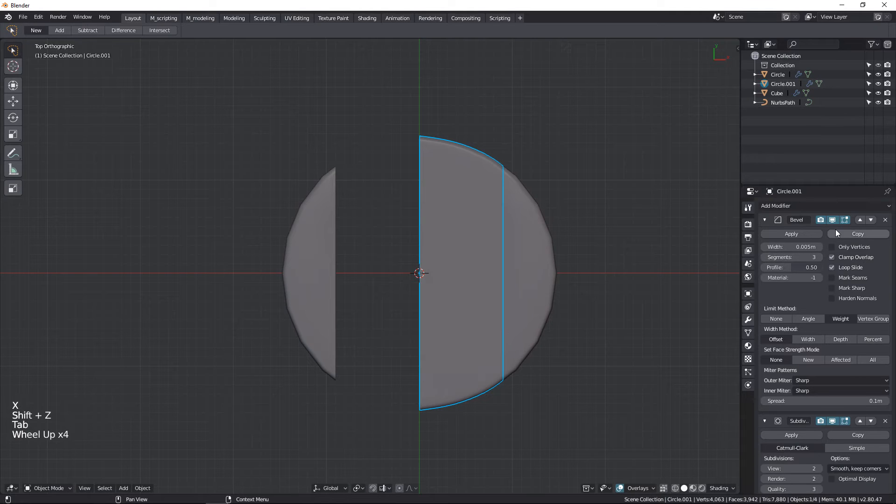
click(797, 208)
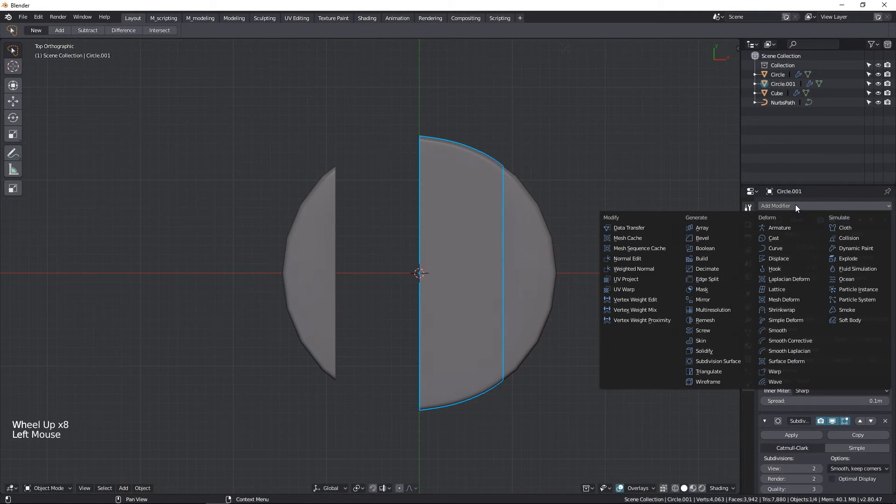
click(702, 238)
key(alt+x)
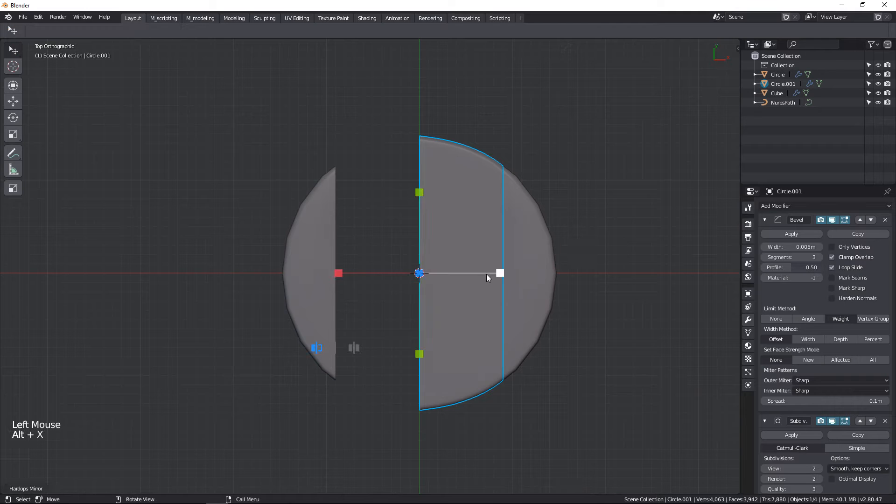
click(494, 271)
middle_drag(465, 340, 472, 316)
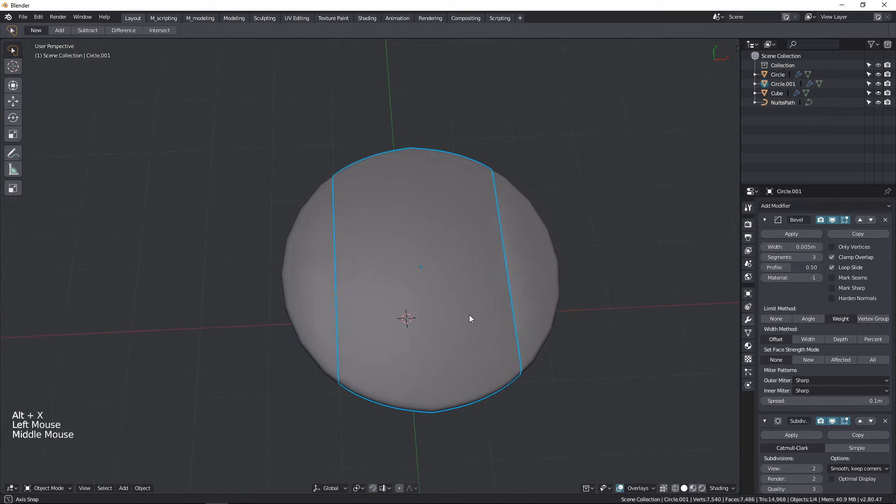
- Move the central piece's Mirror modifier above Subdivision and Bevel, to the first place in the stack
scroll(843, 327, up, 2)
scroll(844, 326, down, 12)
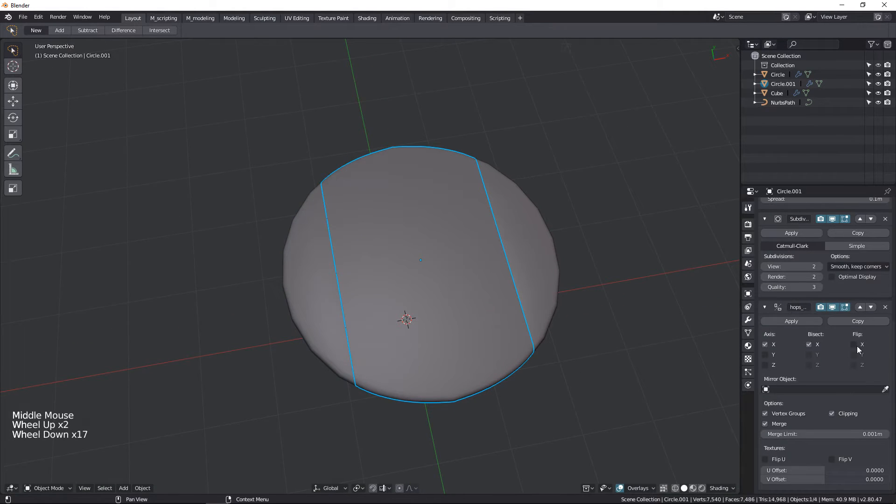
middle_drag(383, 167, 403, 211)
scroll(408, 121, up, 5)
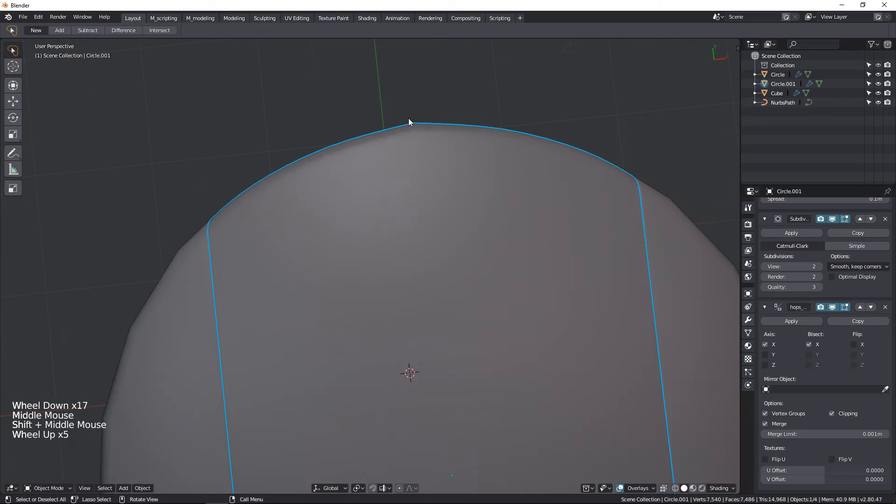
click(860, 307)
scroll(850, 280, up, 2)
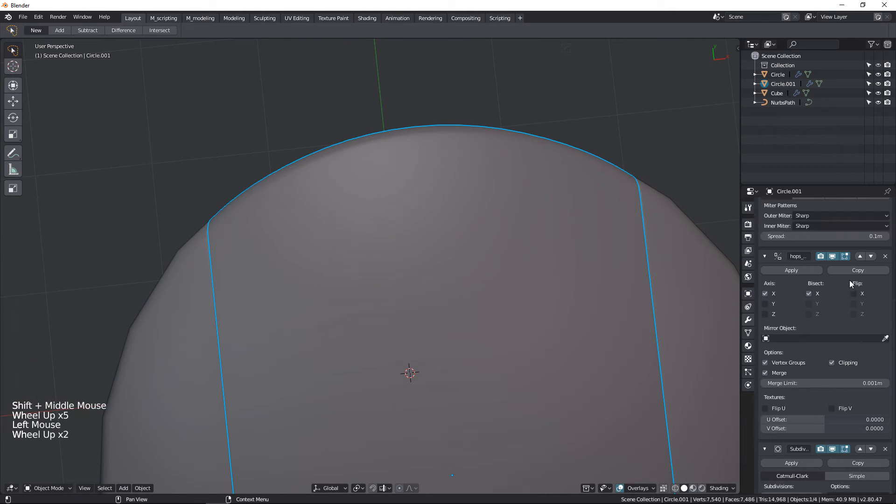
click(860, 256)
scroll(824, 281, up, 11)
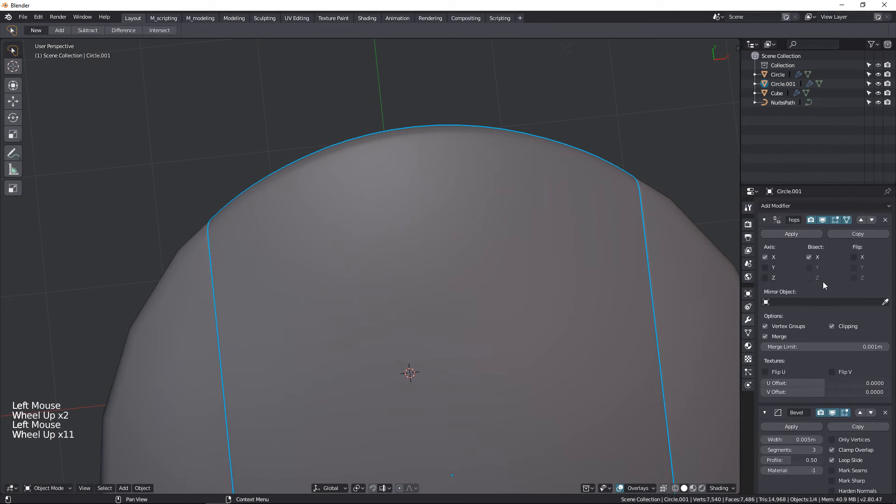
- Collapse the settings of the central piece's Mirror, Bevel and Subdivision modifiers
scroll(822, 281, up, 4)
click(765, 220)
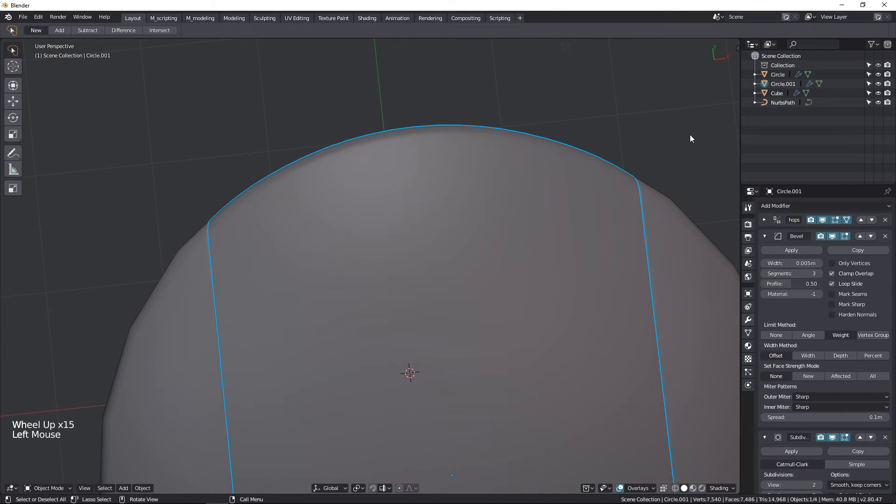
click(762, 237)
click(764, 254)
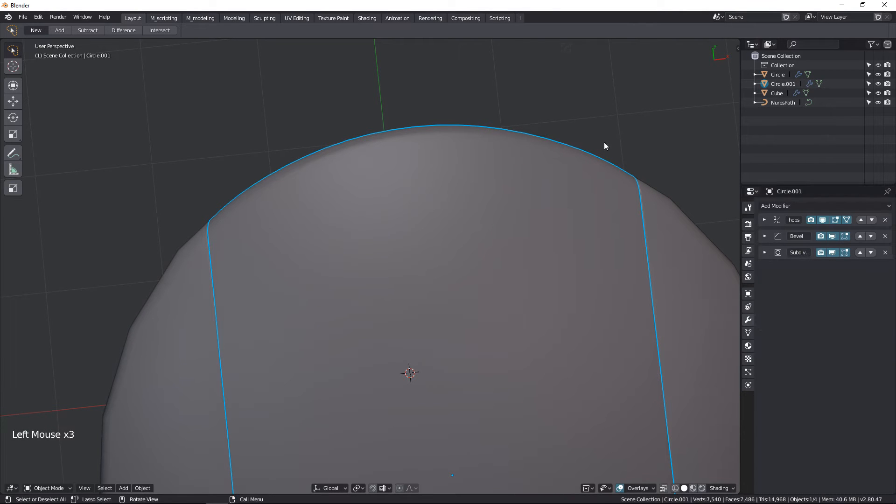
- Enable the outer tabletop piece's Subdivision in the viewport and move its Mirror modifier above Subdivision and Bevel
scroll(514, 286, down, 9)
triple_click(602, 183)
middle_drag(602, 183, 537, 353)
scroll(584, 295, up, 3)
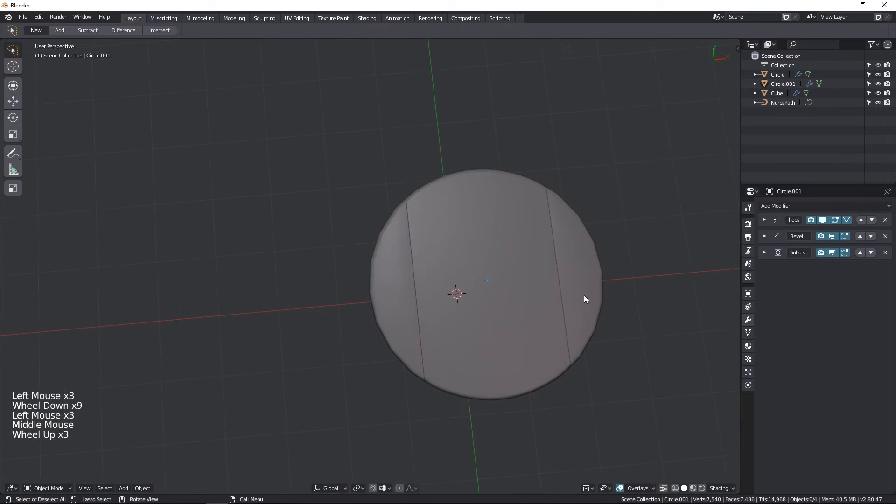
click(573, 277)
scroll(822, 378, down, 6)
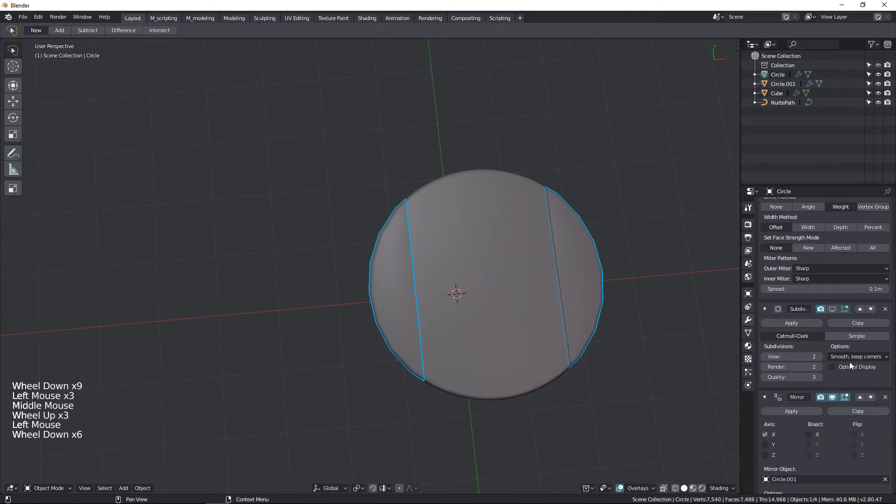
click(834, 310)
click(860, 398)
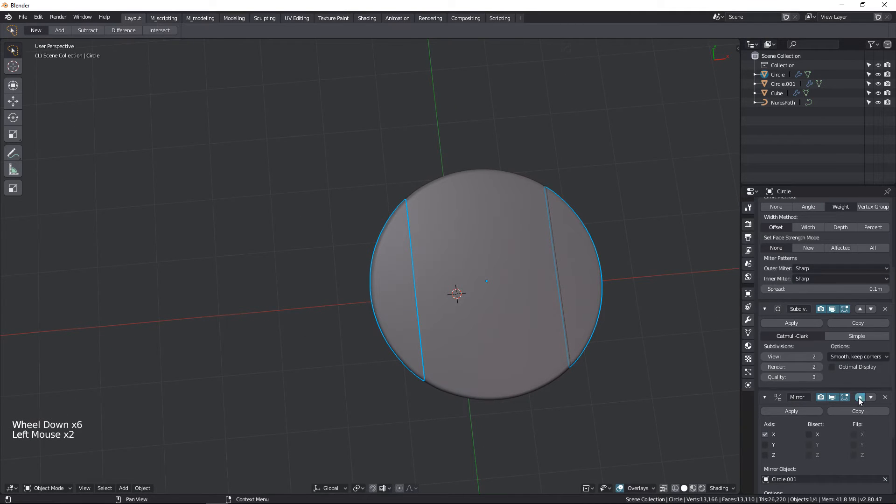
click(857, 309)
- Collapse the settings of the outer tabletop piece's Mirror, Bevel and Subdivision modifiers
scroll(802, 262, up, 10)
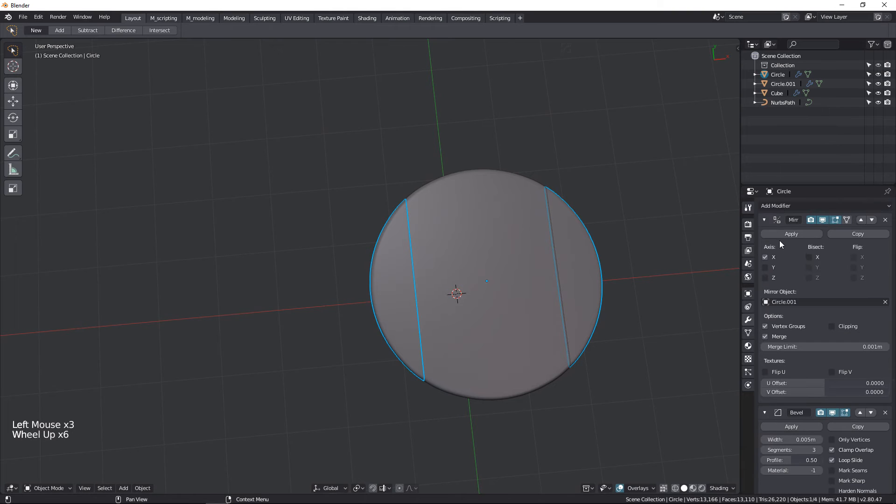
click(763, 220)
click(764, 236)
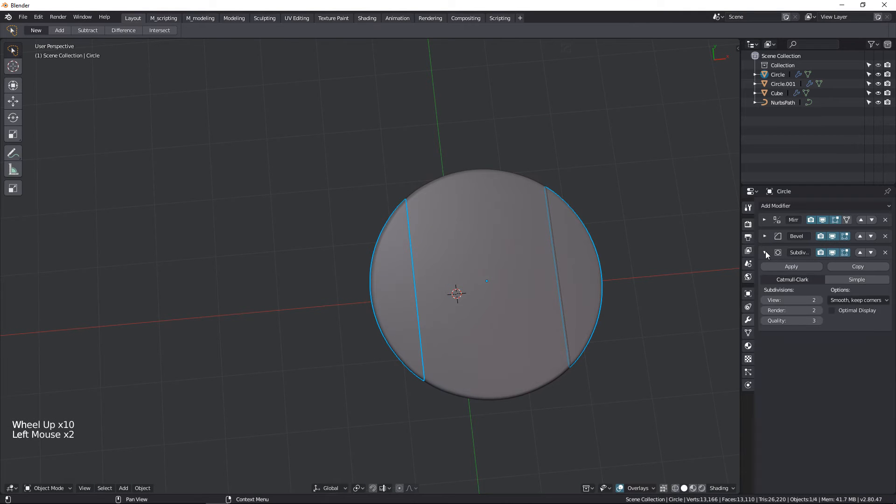
click(765, 252)
- Select the table leg and open its mesh in Edit Mode from the front view
middle_drag(546, 396, 548, 396)
click(464, 399)
middle_drag(464, 401, 535, 308)
click(469, 281)
key(KP_1)
key(Tab)
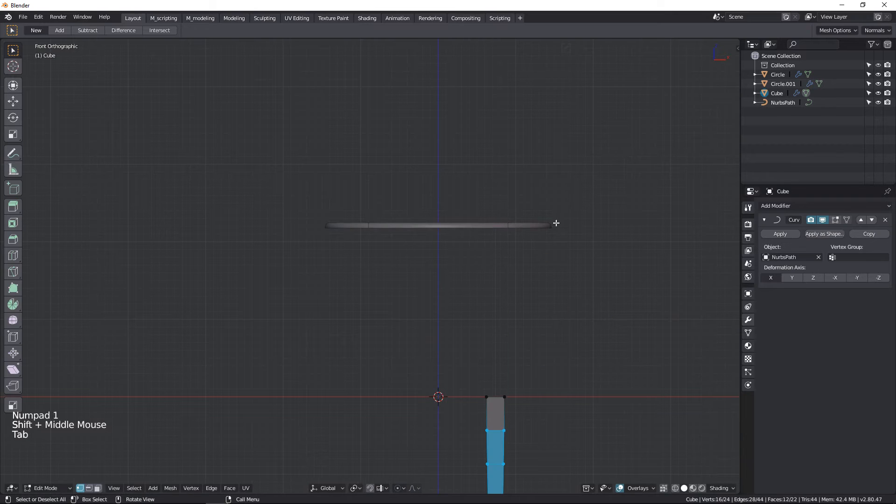
scroll(582, 334, down, 2)
shift+middle_drag(586, 386, 542, 252)
scroll(537, 298, up, 2)
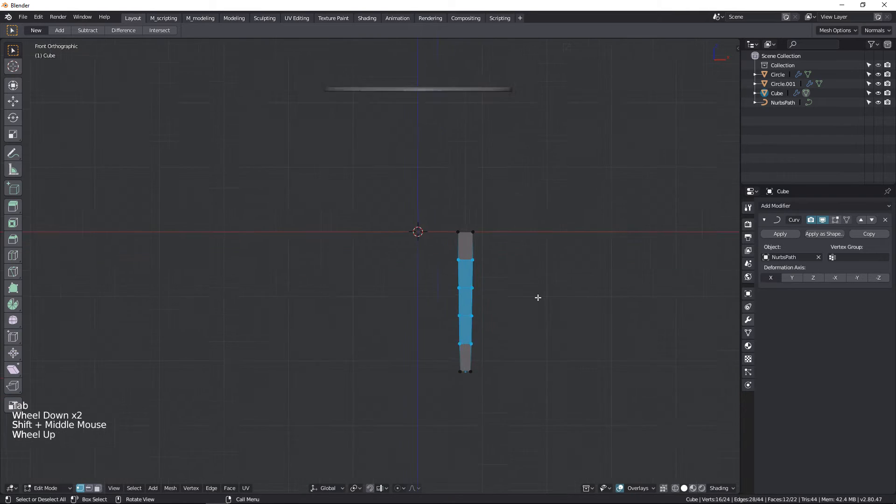
- Select the leg's whole mesh and scale it to about three quarters of its thickness, leaving its Z length unscaled
key(a)
middle_drag(585, 293, 525, 333)
key(s)
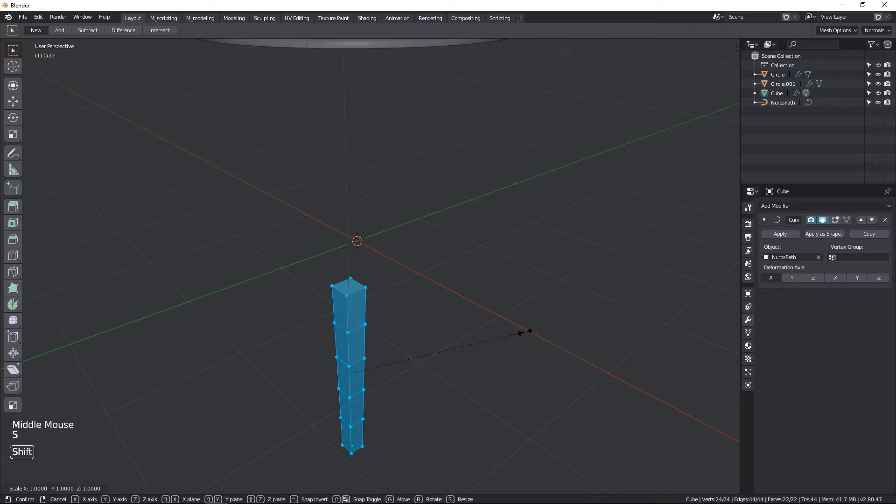
key(shift+z)
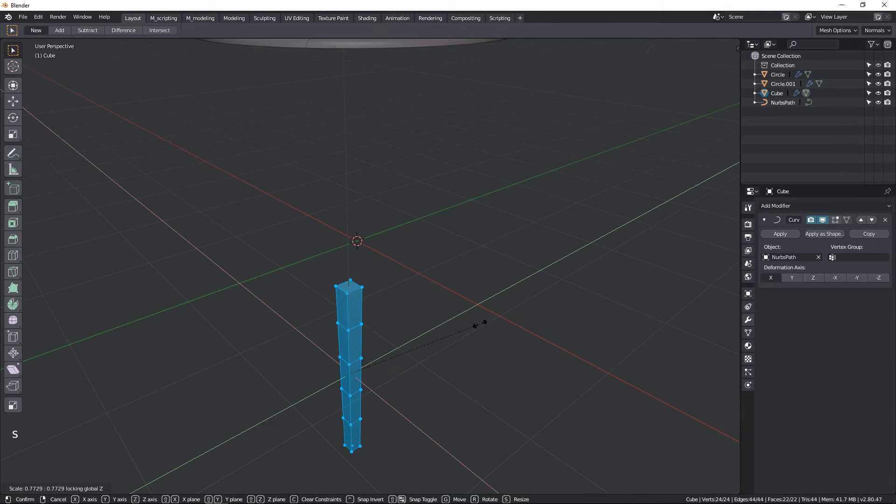
click(470, 320)
key(Tab)
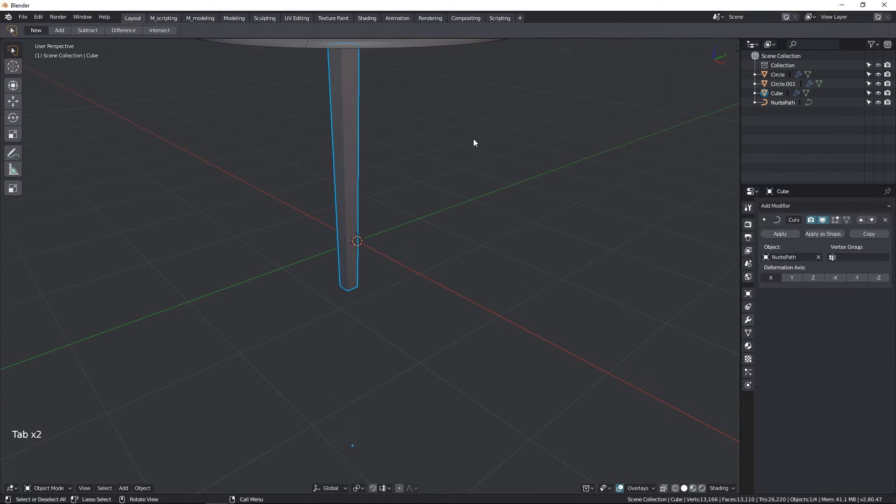
- In front view, move the leg mesh's top face up along Z until the leg reaches into the tabletop
key(KP_1)
shift+middle_drag(474, 140, 447, 271)
click(469, 258)
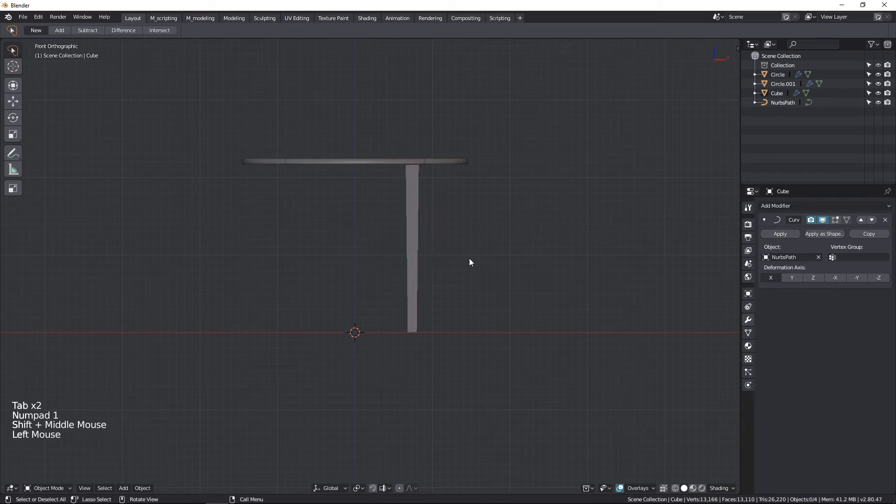
double_click(469, 259)
scroll(433, 192, up, 4)
scroll(404, 191, up, 1)
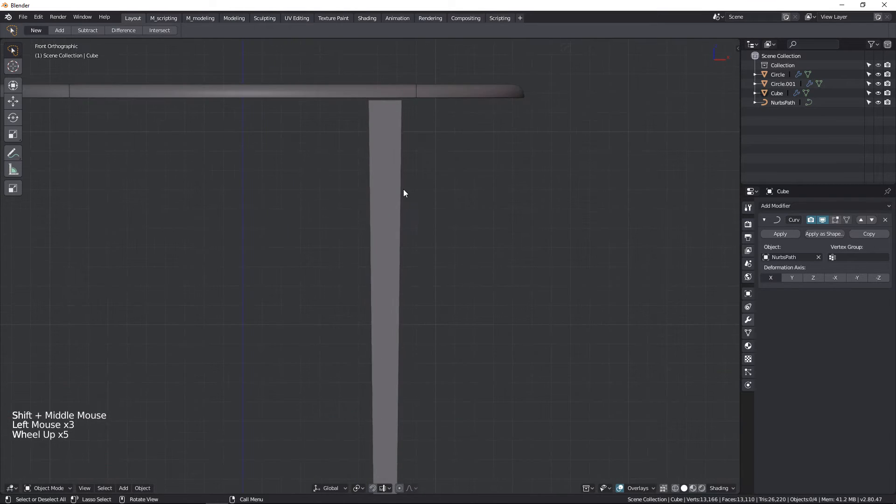
key(Tab)
scroll(506, 354, down, 5)
shift+middle_drag(450, 332, 434, 305)
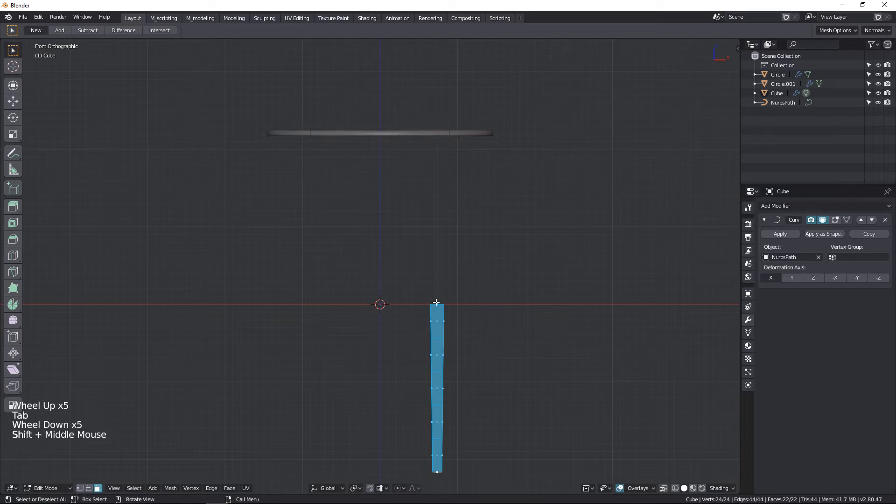
click(436, 304)
key(shift+z)
click(437, 303)
key(shift+z)
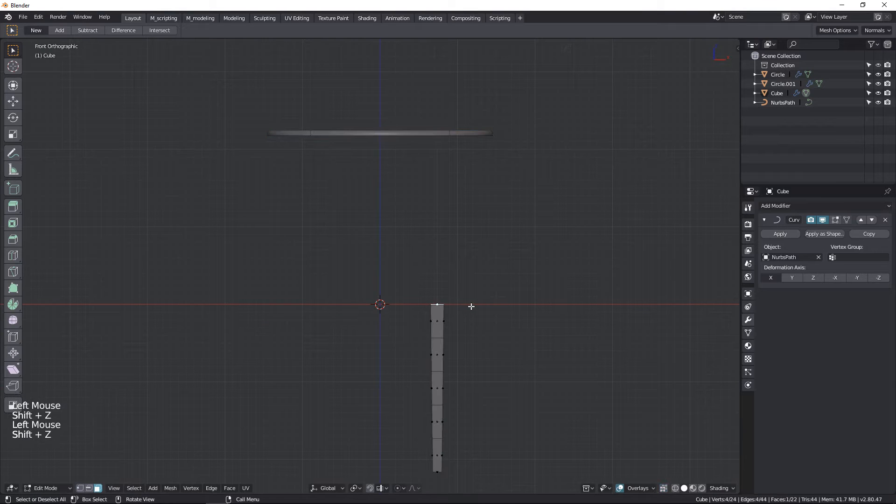
key(g)
key(z)
click(471, 298)
key(Tab)
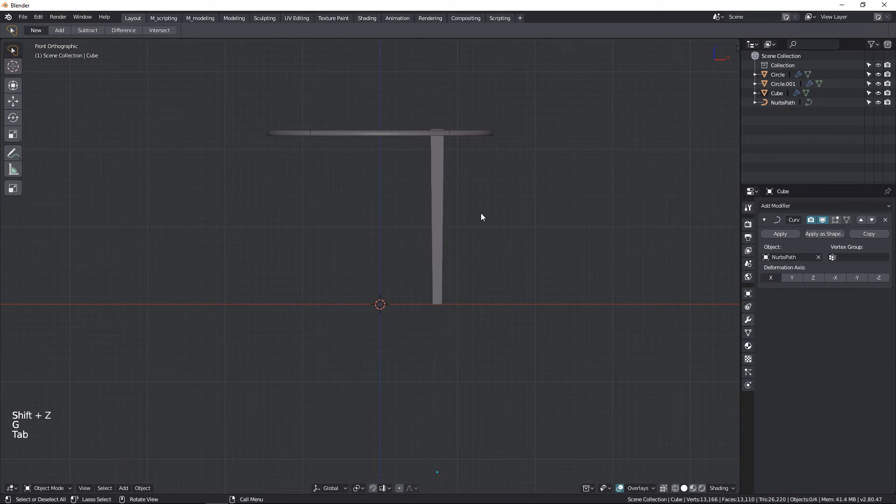
- Lower the leg's top face about 0.06 m along Z and check its contact with the tabletop's underside in wireframe
key(Tab)
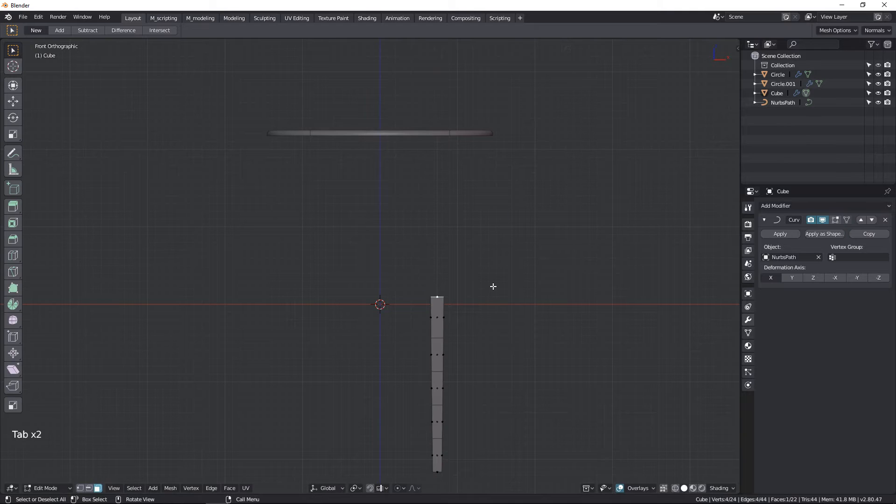
key(g)
key(z)
click(486, 195)
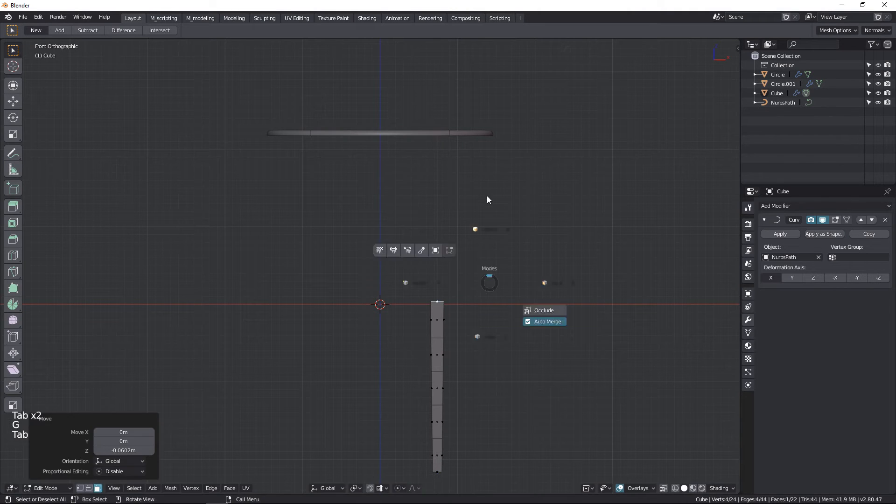
key(Tab)
scroll(441, 130, up, 8)
key(shift+z)
scroll(432, 157, up, 2)
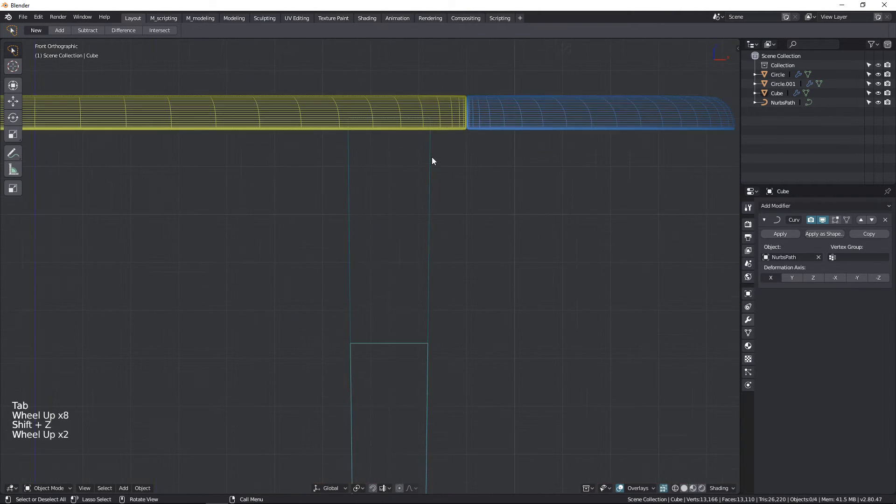
key(shift+z)
scroll(432, 157, down, 11)
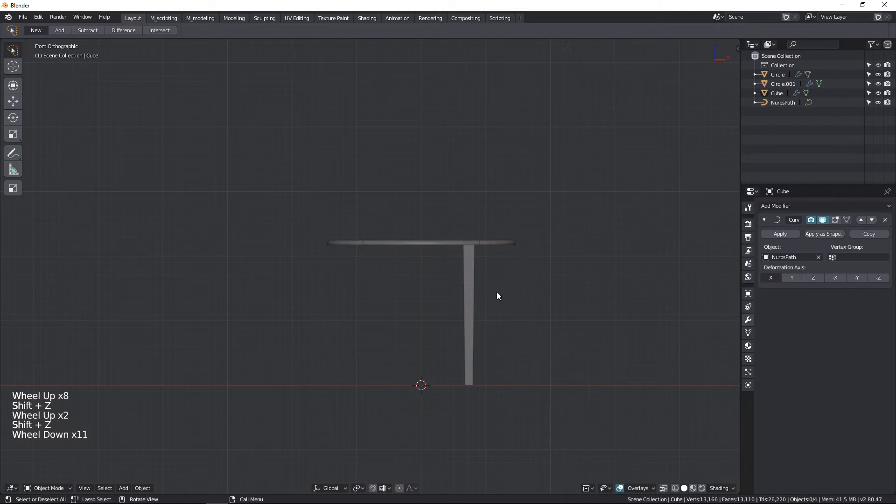
- Mirror the leg along X across the central tabletop piece
middle_drag(496, 294, 424, 259)
click(427, 310)
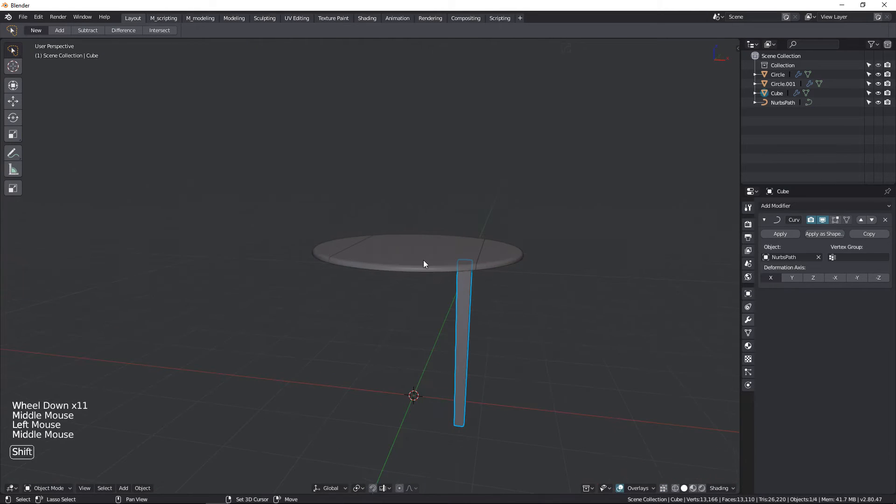
shift+click(424, 259)
key(shift+alt+x)
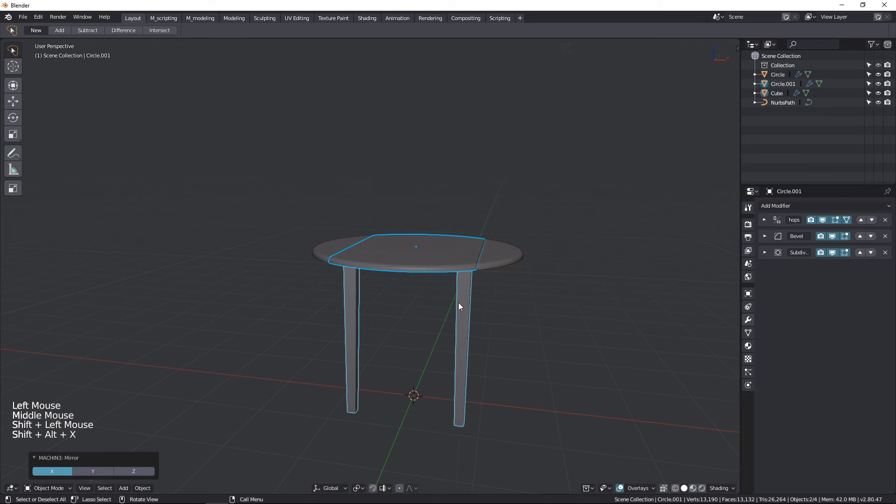
- Mirror the leg along Y across the central tabletop piece, then clear the selection
click(458, 302)
shift+click(436, 270)
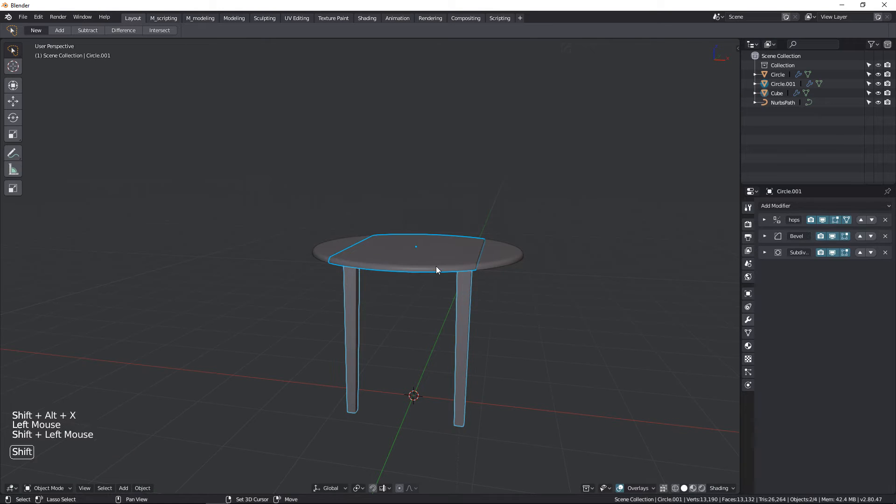
key(shift+alt+y)
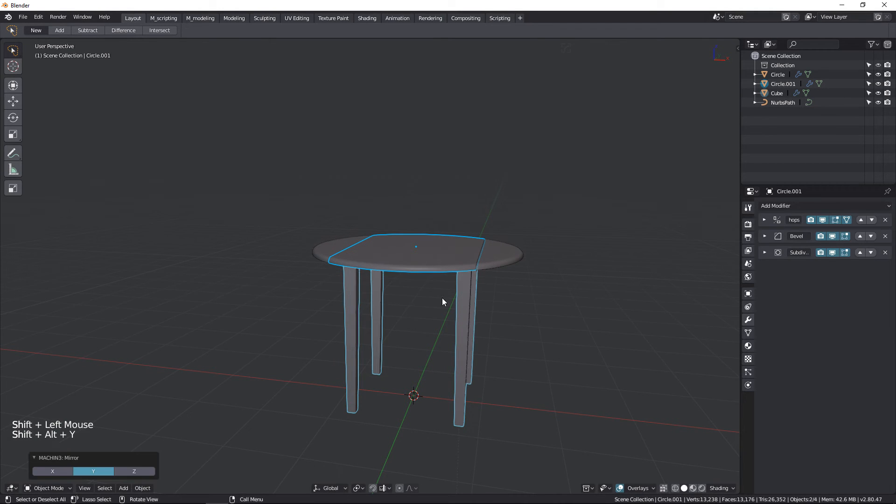
triple_click(568, 360)
middle_drag(568, 360, 494, 332)
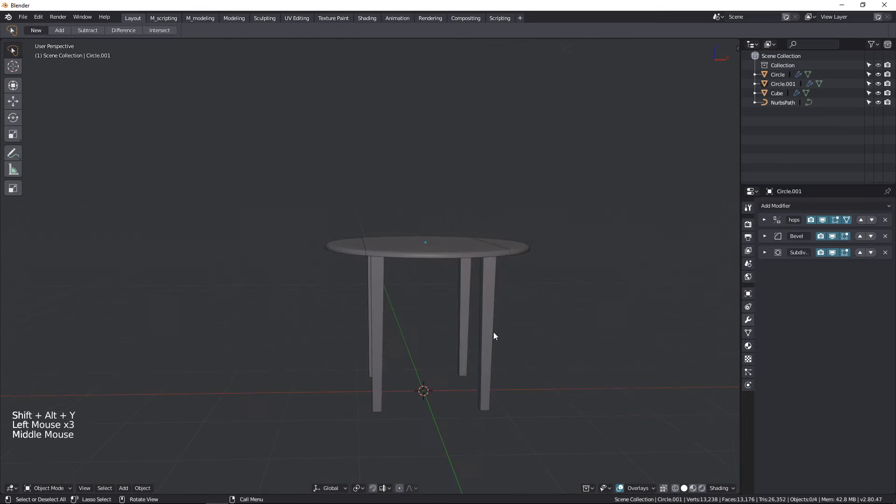
- Select the leg's NurbsPath guide curve in the wireframe front view and open it in Edit Mode
click(493, 330)
key(KP_1)
scroll(648, 258, up, 2)
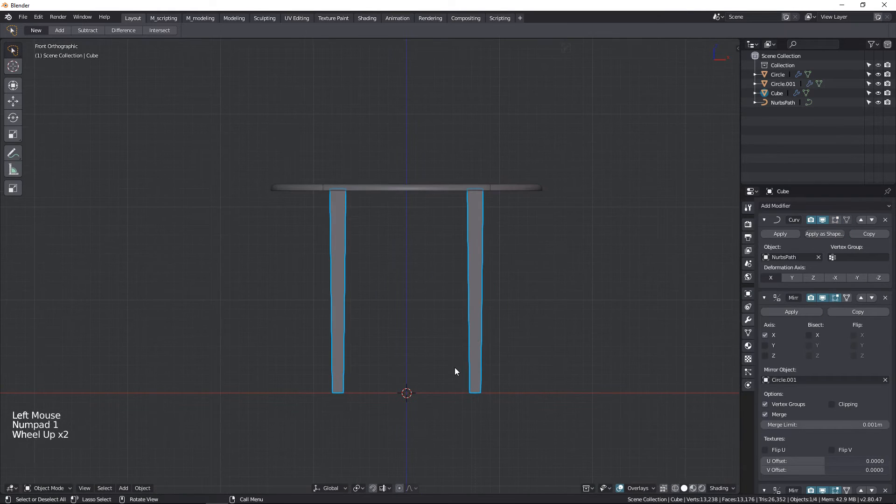
key(shift+z)
click(478, 288)
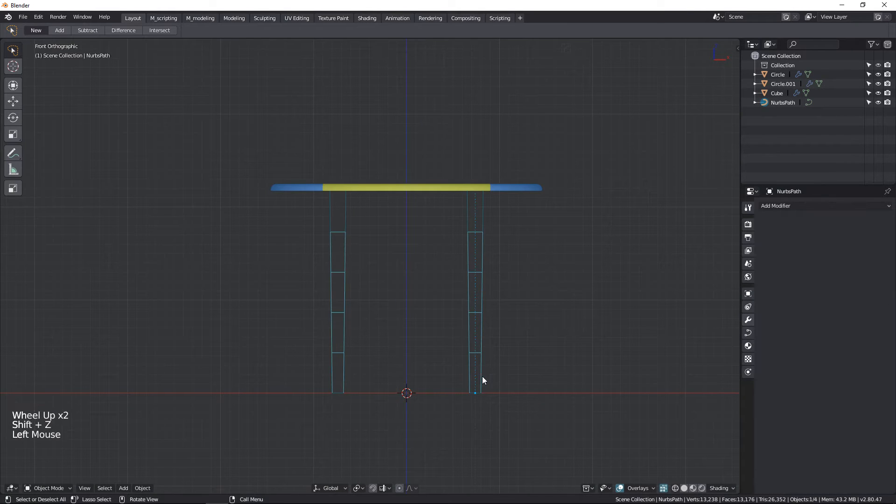
key(Tab)
- Move the curve's bottom control point 0.216 m outward along X with smooth proportional editing at size 1.10
click(476, 393)
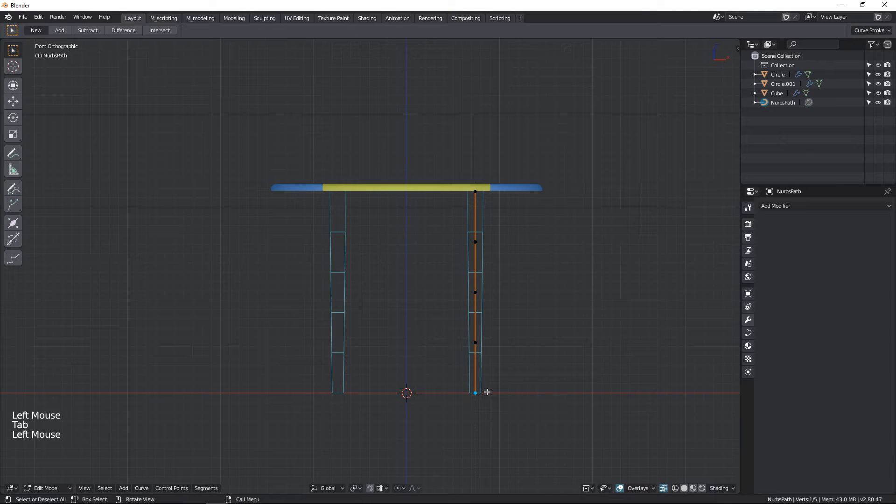
key(o)
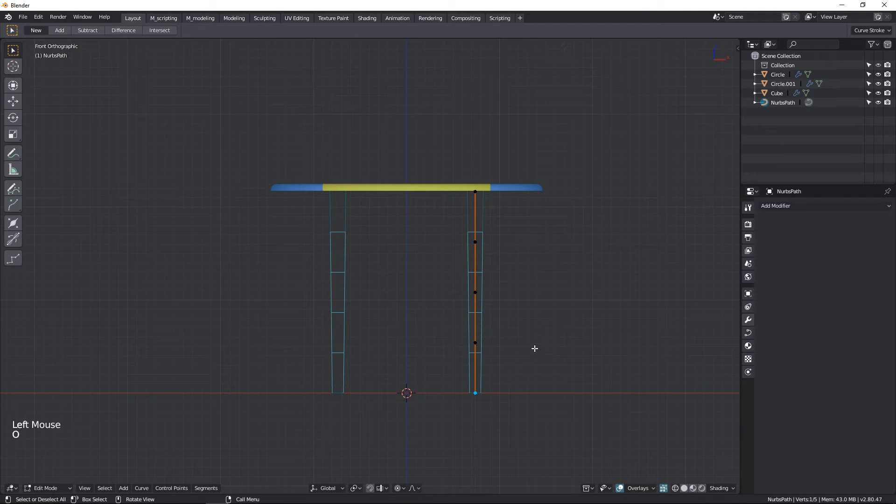
key(g)
scroll(540, 356, down, 6)
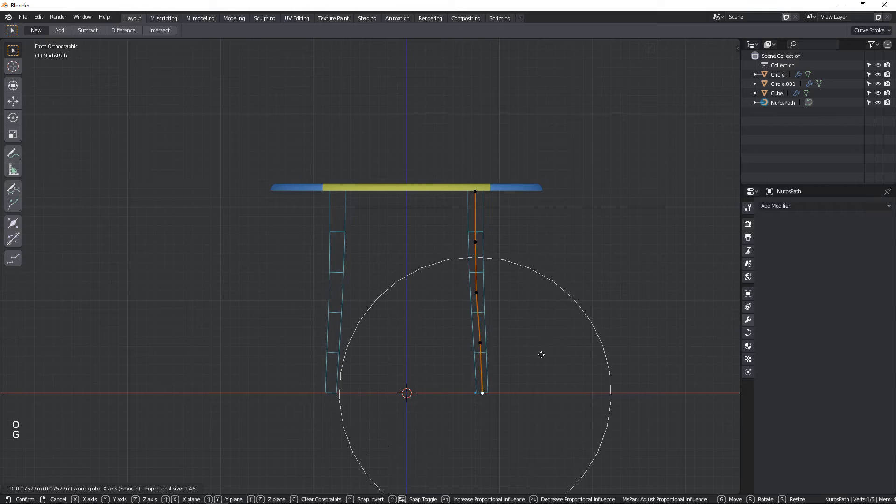
scroll(544, 355, down, 4)
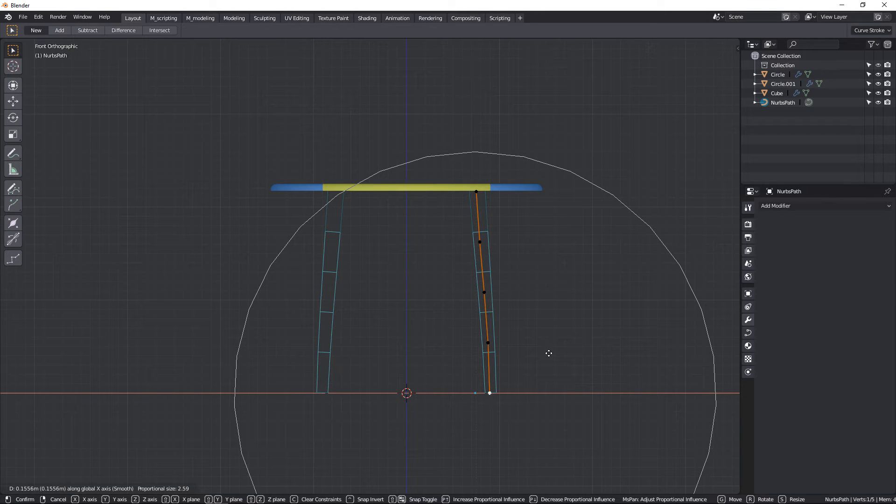
scroll(549, 353, up, 3)
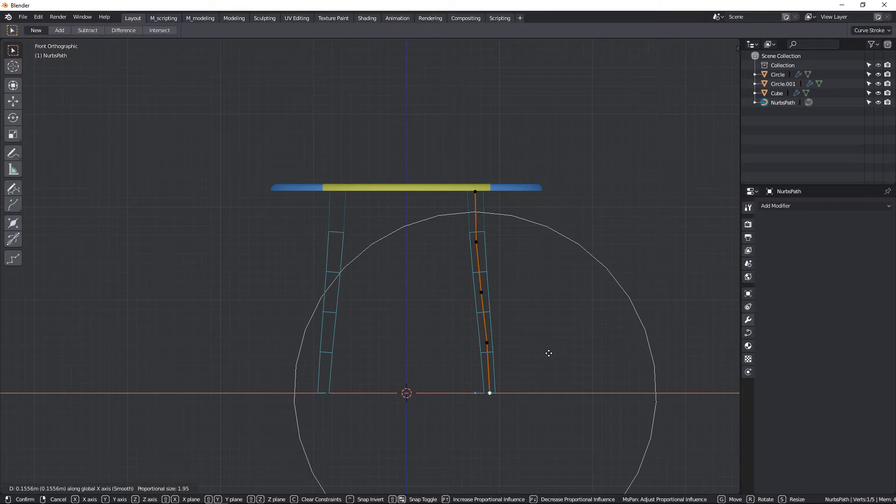
scroll(548, 353, up, 6)
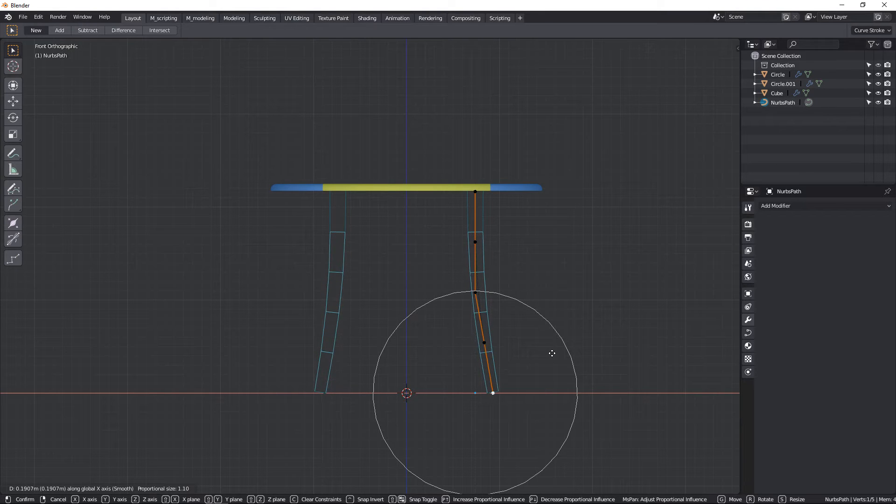
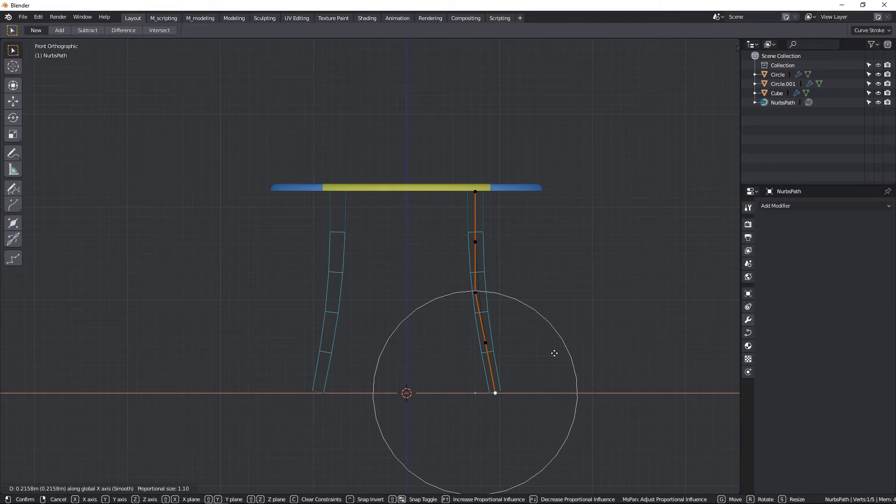
click(554, 353)
- Move the curve's bottom control point another 0.115 m along X with a larger proportional size of 2.144
key(g)
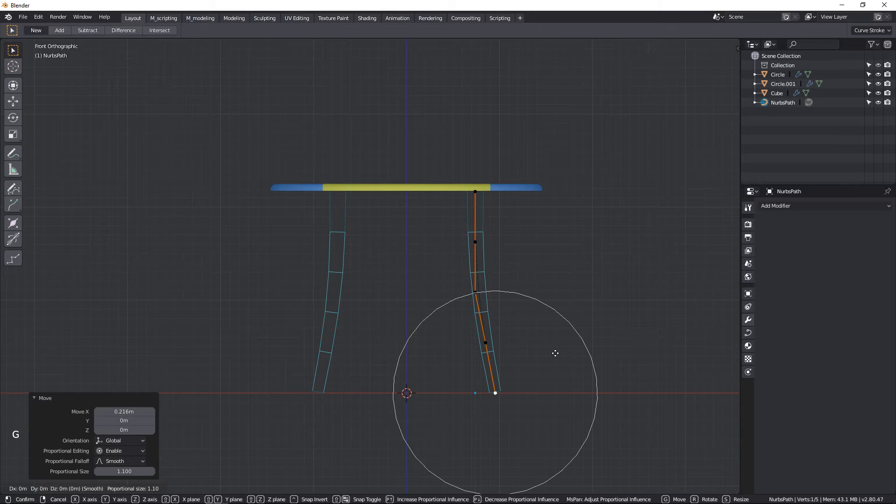
scroll(556, 353, down, 5)
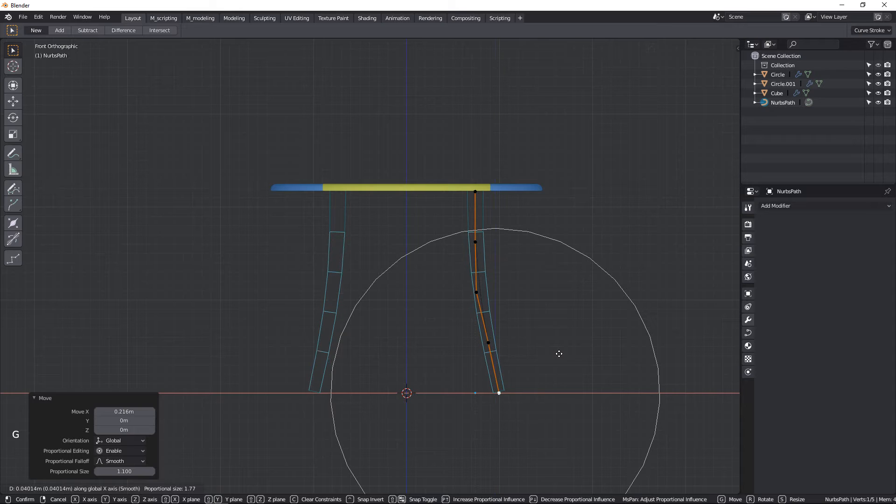
scroll(558, 354, down, 2)
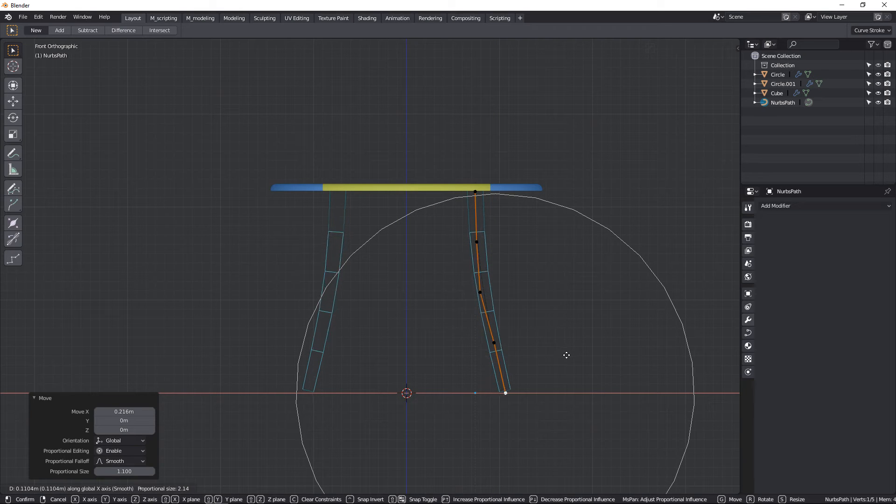
click(566, 355)
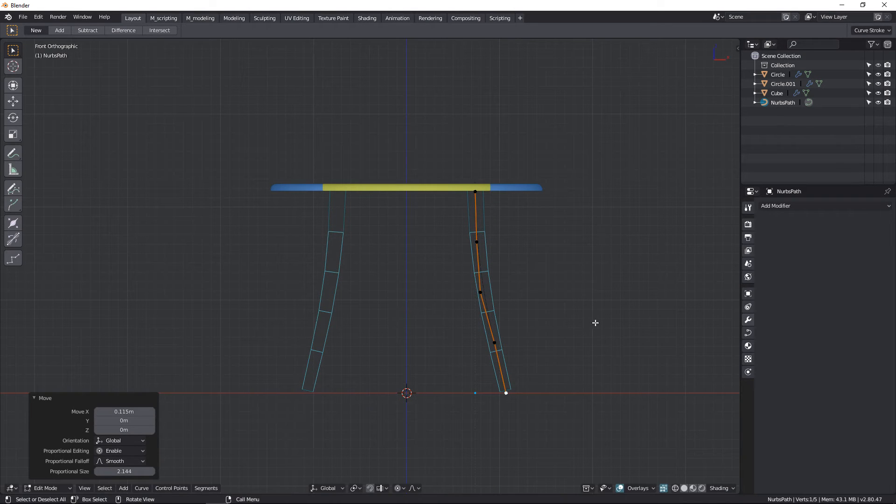
- Rotate the curve about its bottom control point by 7.77° with smooth proportional editing at size 2.594
key(r)
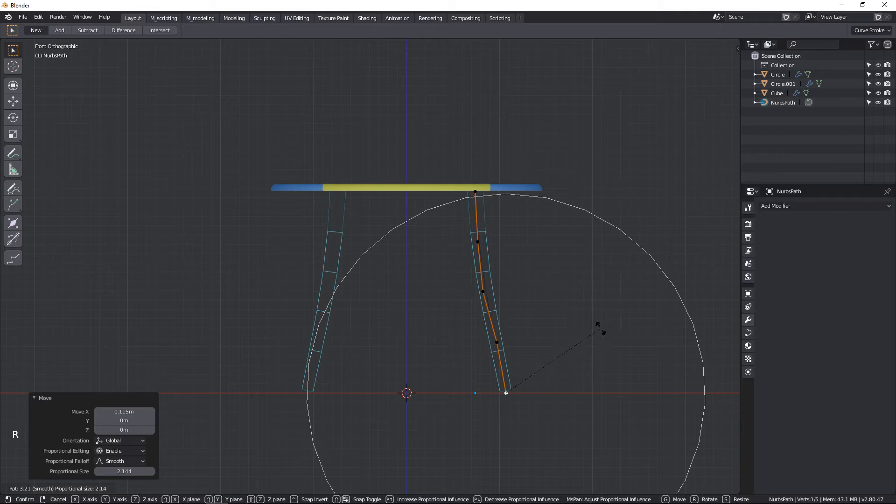
scroll(600, 329, down, 2)
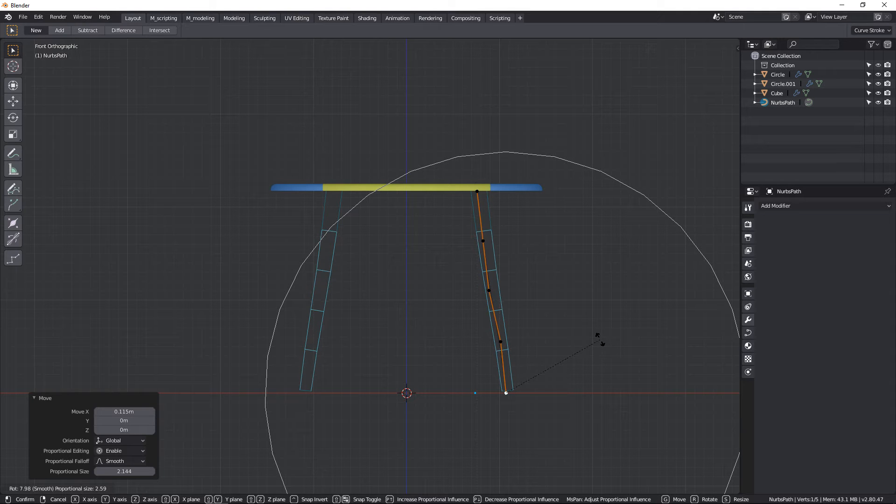
click(600, 339)
- Move the guide curve's second-lowest control point about -0.039 m along X with proportional editing disabled
scroll(506, 356, up, 2)
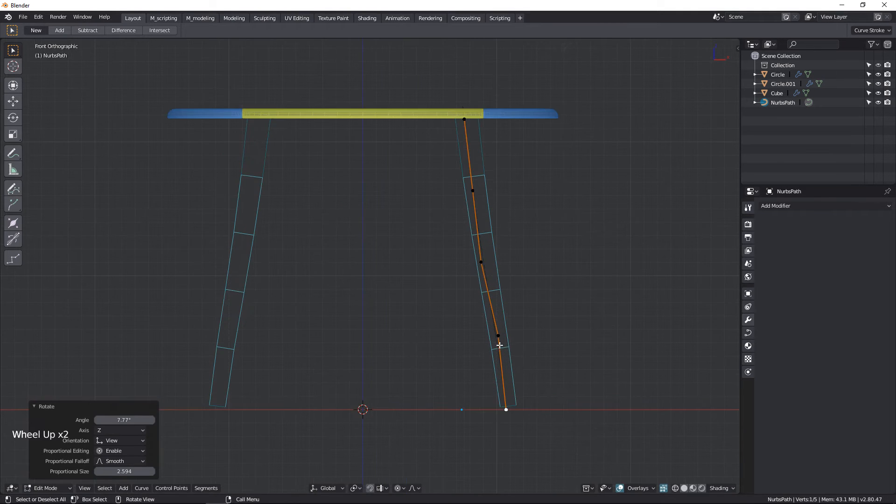
click(499, 339)
key(o)
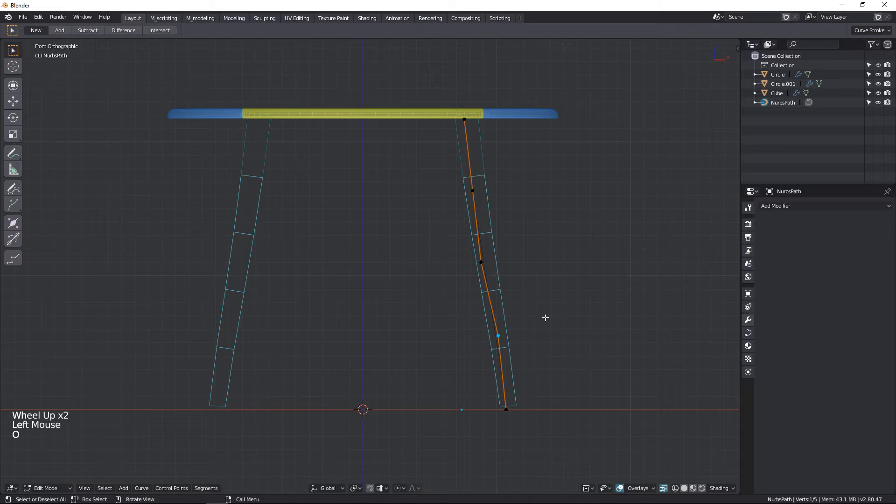
key(g)
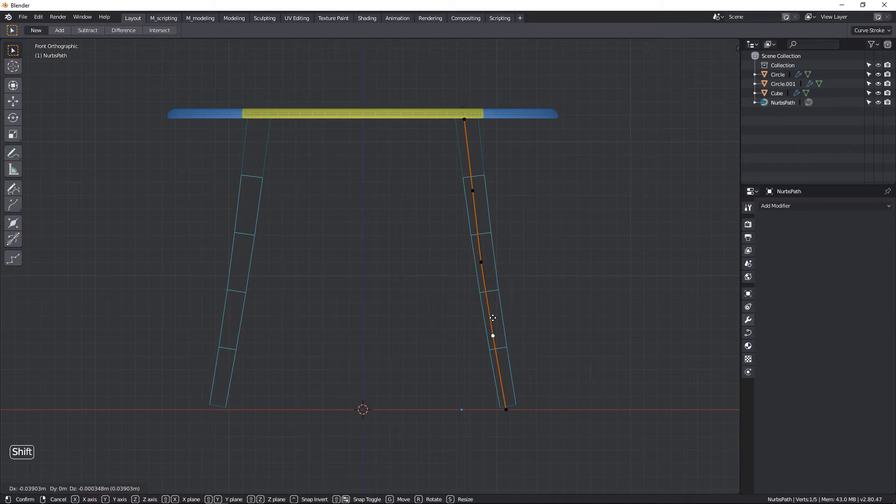
click(492, 317)
scroll(509, 406, up, 1)
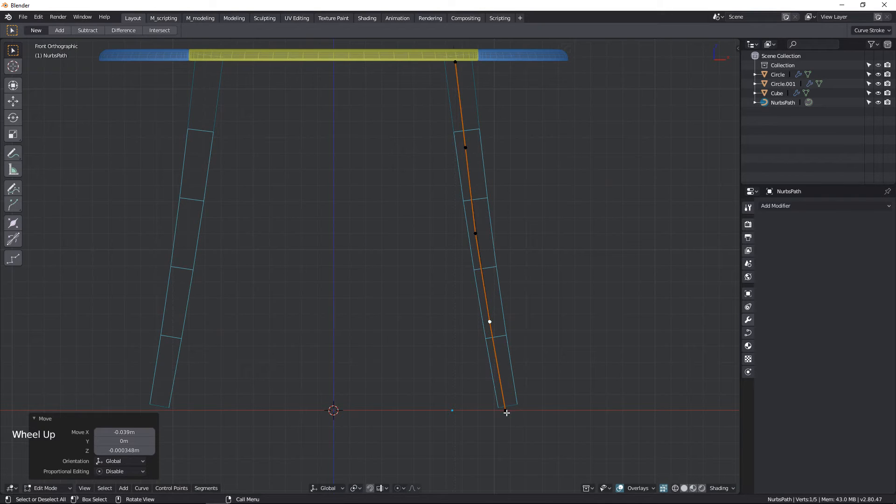
scroll(502, 356, down, 2)
shift+middle_drag(502, 356, 493, 308)
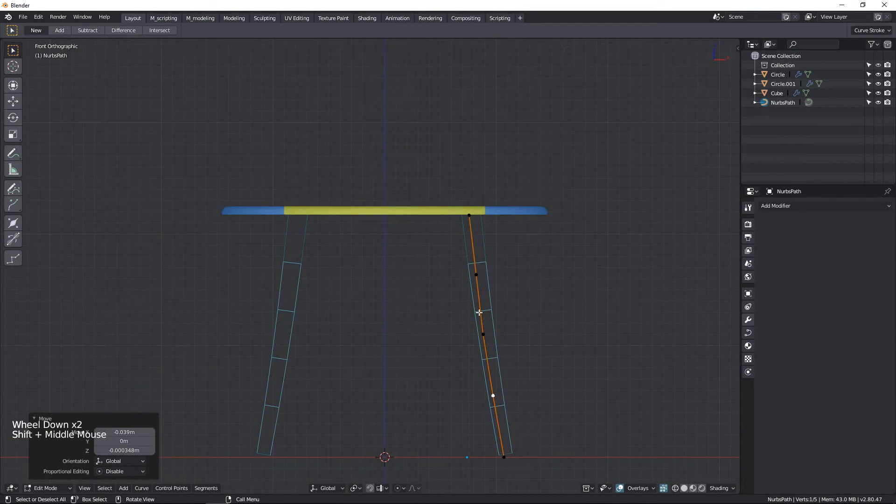
- In the right side view, move the curve's bottom control point -0.11 m along Y with smooth proportional editing at size 2.594
scroll(481, 322, down, 4)
key(shift+z)
middle_drag(488, 349, 394, 312)
key(KP_3)
scroll(376, 336, up, 3)
scroll(364, 315, up, 3)
scroll(352, 349, down, 3)
click(357, 355)
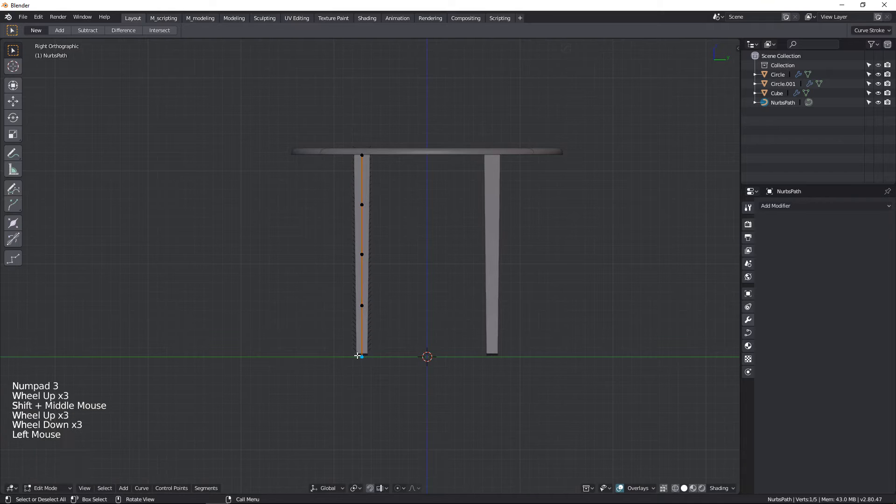
key(g)
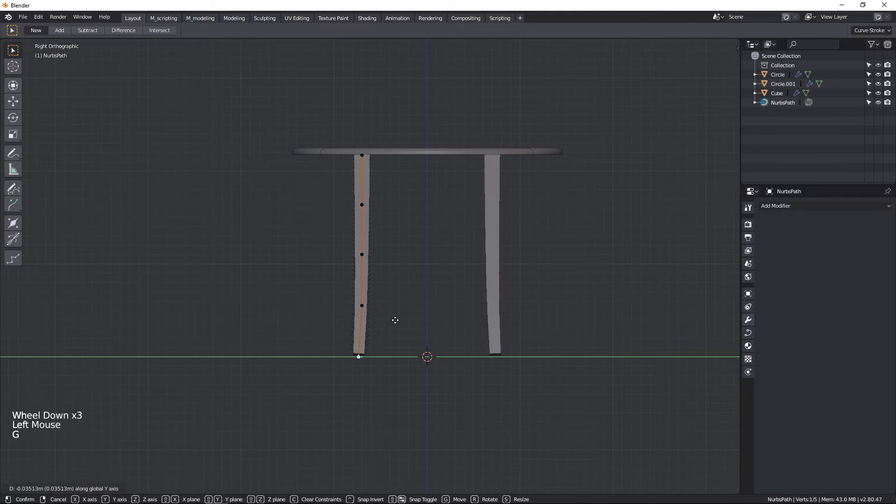
key(Escape)
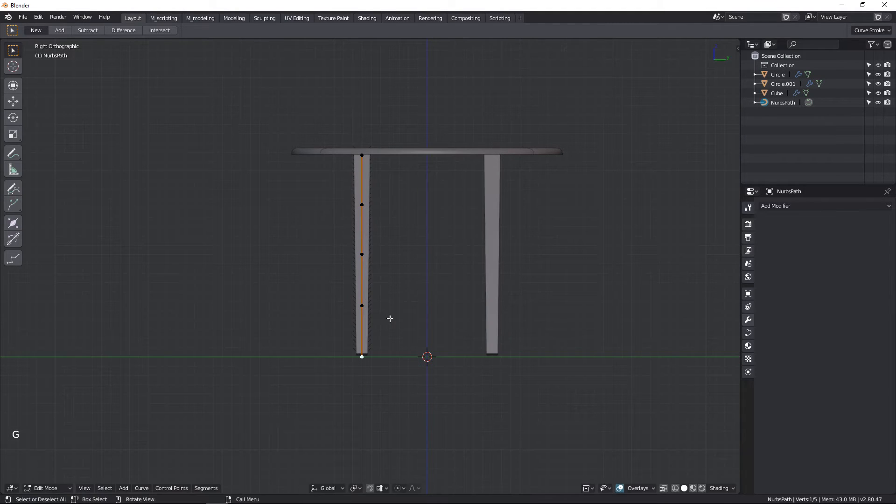
key(g)
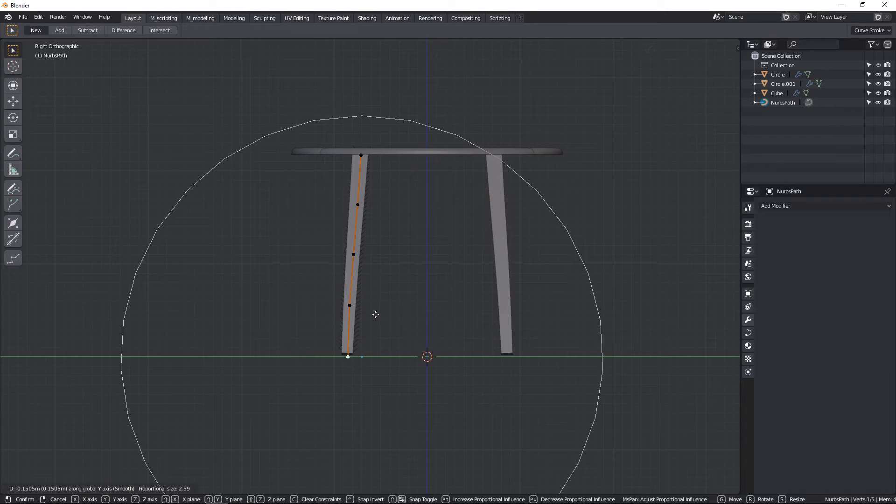
click(378, 314)
- Move the curve's bottom control point another -0.0282 m along Y with proportional editing disabled
scroll(376, 316, up, 2)
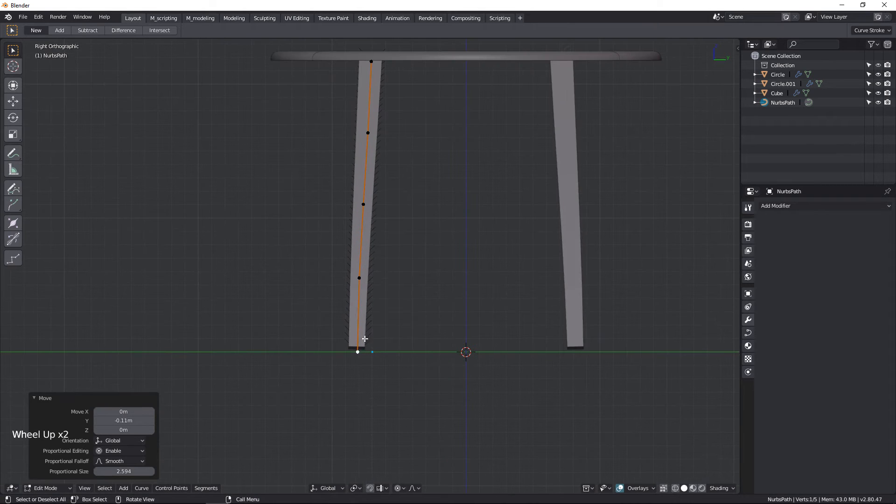
click(358, 352)
key(o)
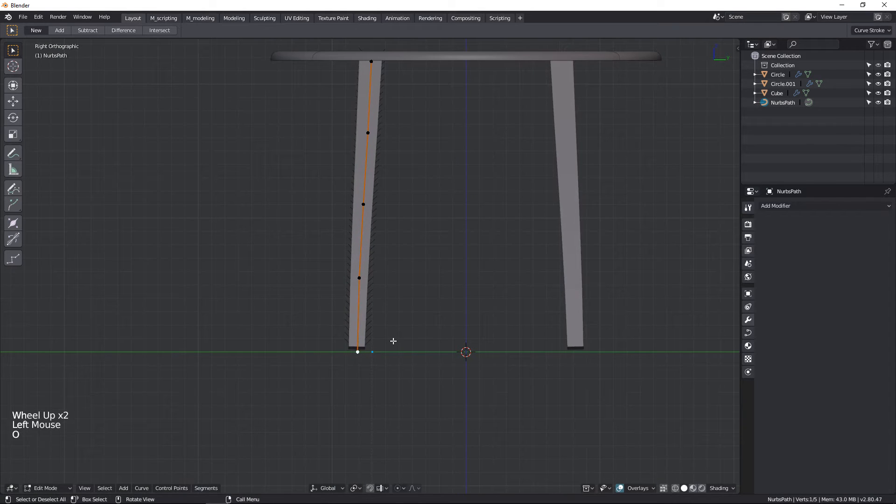
key(g)
key(shift)
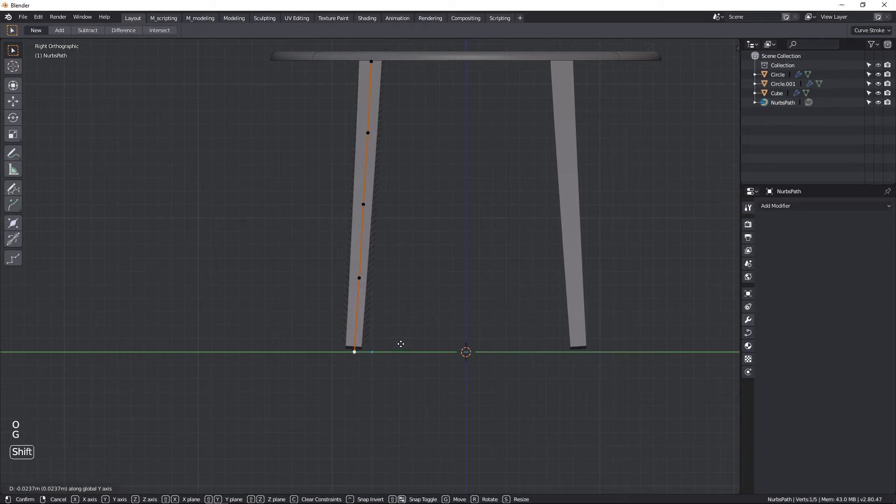
click(394, 342)
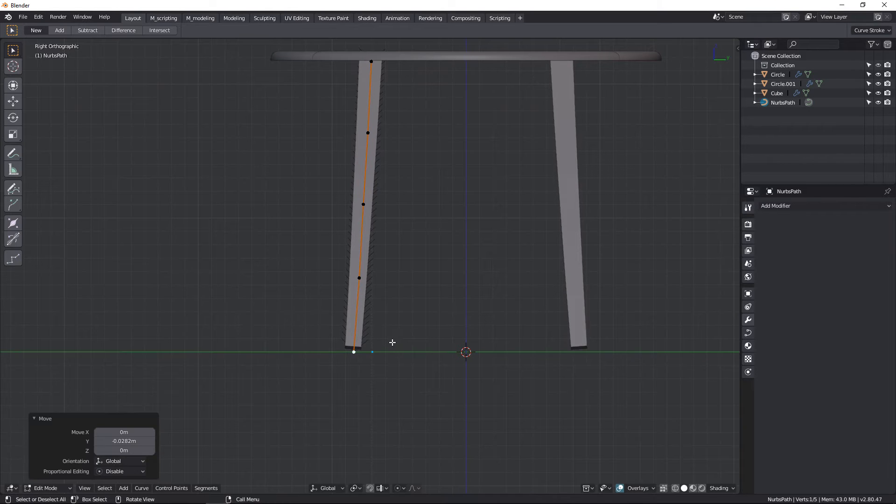
- Examine the splayed legs' shape from the front and in perspective
scroll(392, 342, down, 2)
middle_drag(392, 342, 473, 350)
key(KP_1)
scroll(447, 305, down, 2)
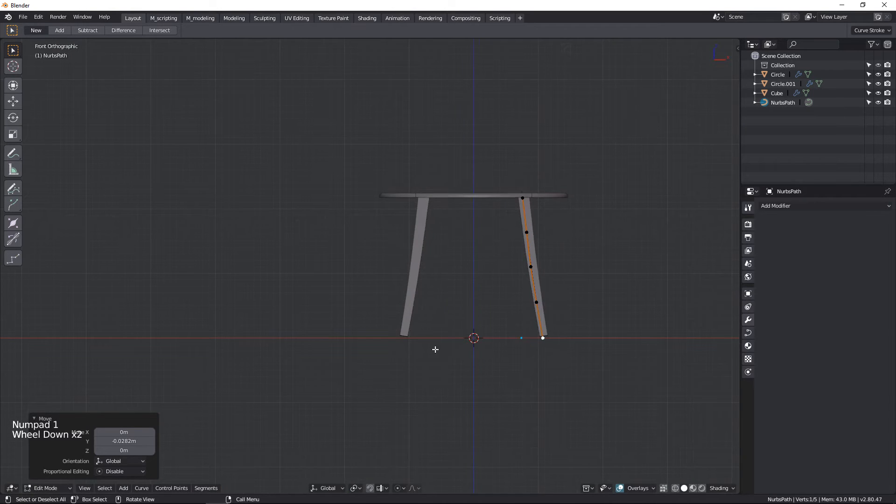
scroll(435, 349, up, 2)
scroll(433, 311, down, 1)
middle_drag(433, 312, 357, 276)
scroll(450, 286, up, 2)
scroll(364, 303, down, 3)
scroll(358, 276, up, 2)
- Leave Edit Mode on the guide curve and apply the Curve modifier on the Cube leg object
key(Tab)
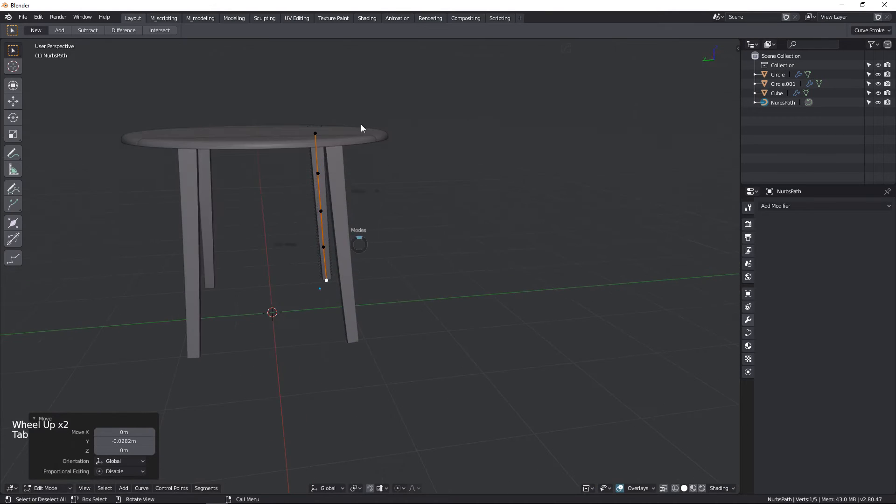
click(344, 222)
click(345, 222)
key(shift+z)
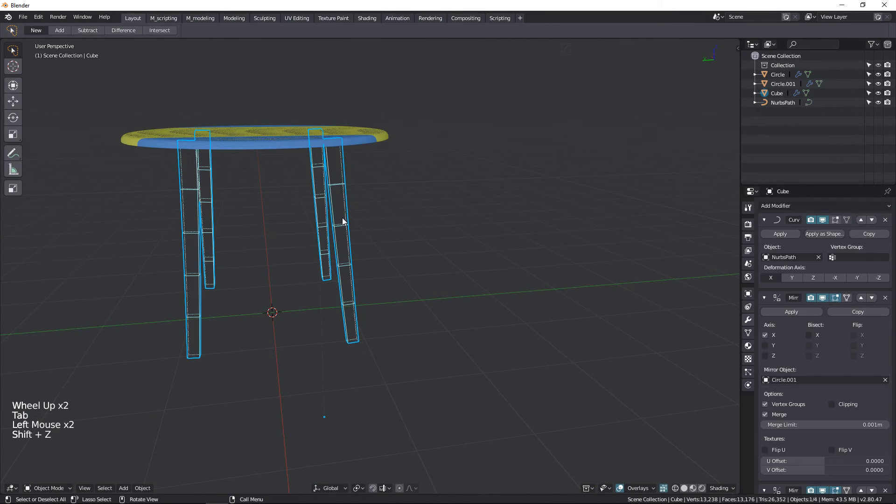
scroll(789, 236, up, 4)
click(788, 235)
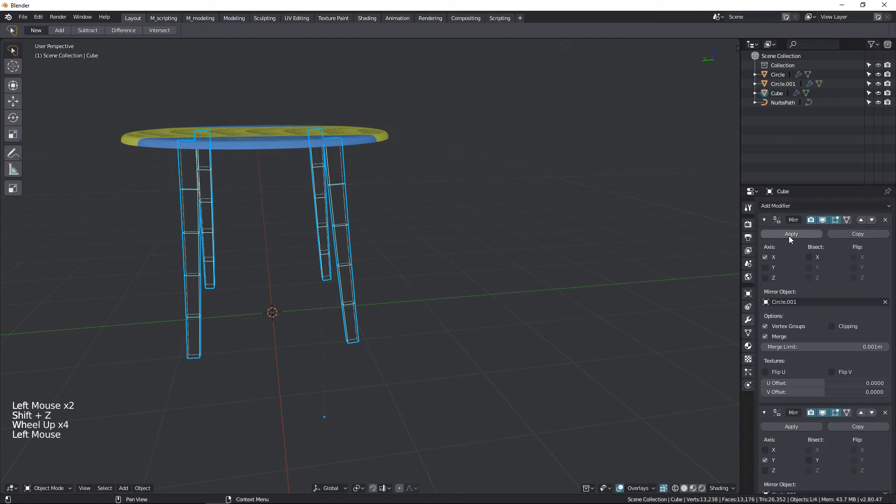
scroll(826, 428, up, 1)
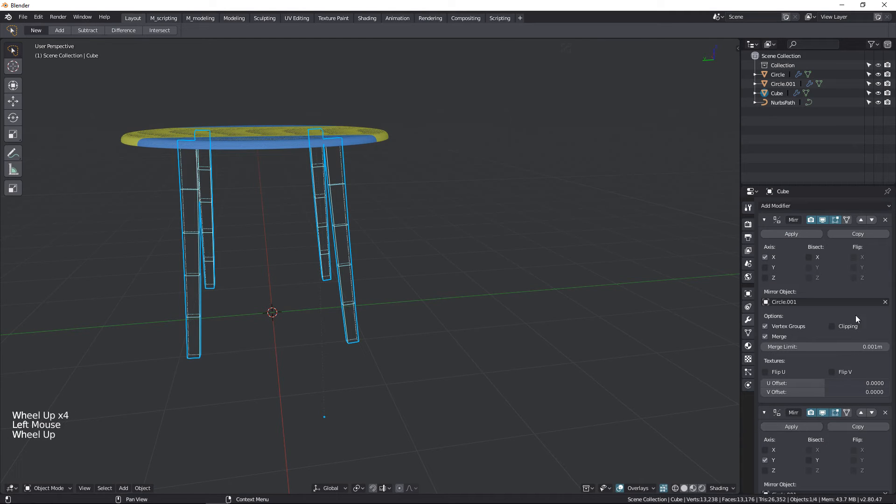
key(shift+z)
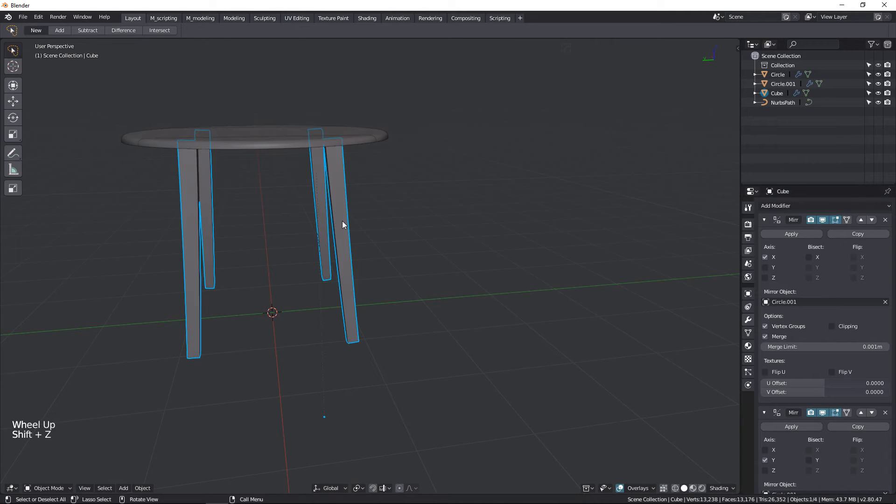
key(shift+z)
- Try to delete the NurbsPath guide curve inside the leg
click(340, 218)
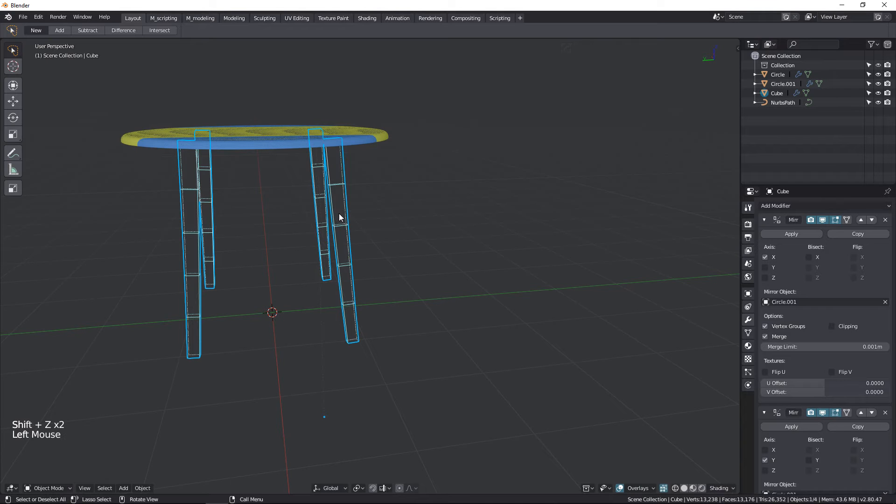
click(342, 196)
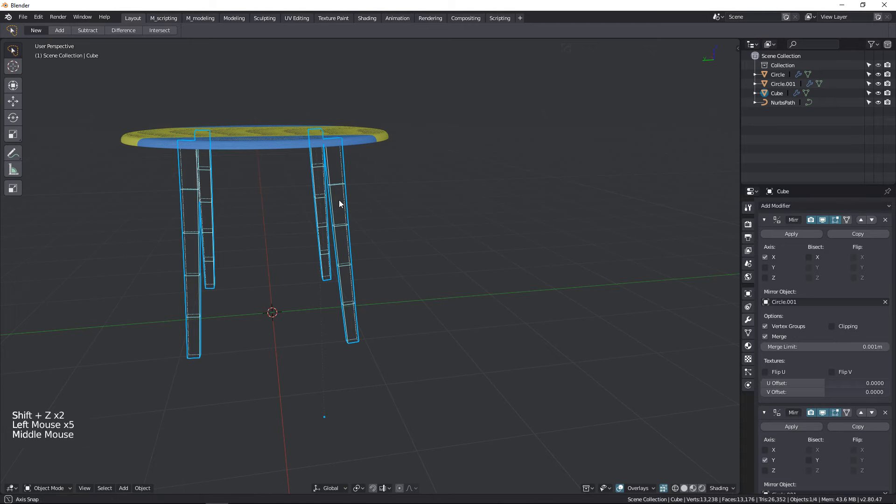
middle_drag(340, 200, 230, 227)
scroll(193, 233, down, 3)
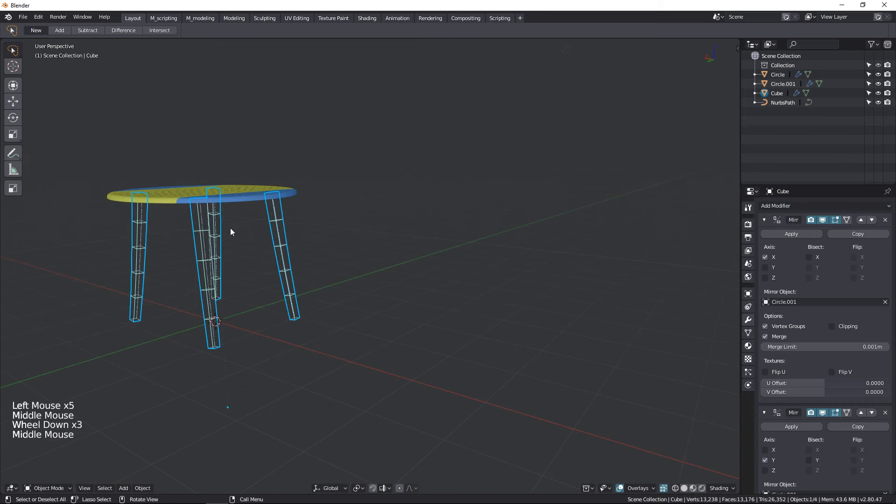
click(219, 229)
click(215, 226)
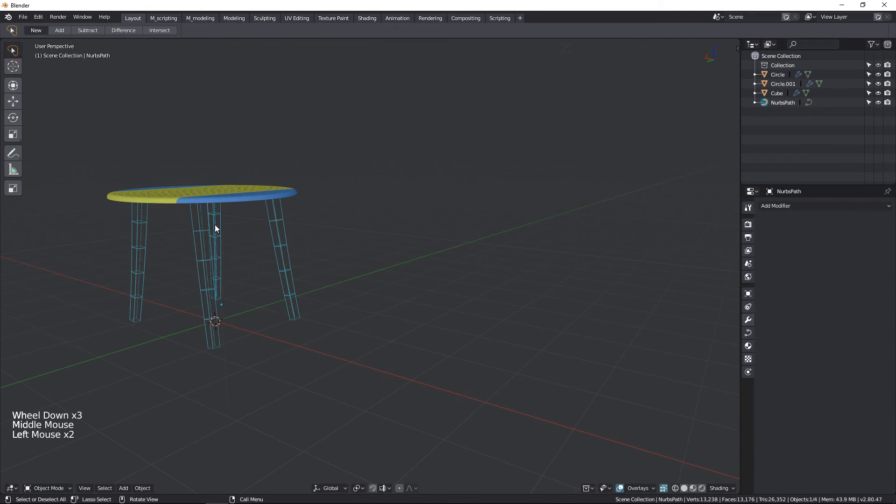
key(x)
click(215, 225)
middle_drag(250, 276, 312, 261)
key(ctrl+z)
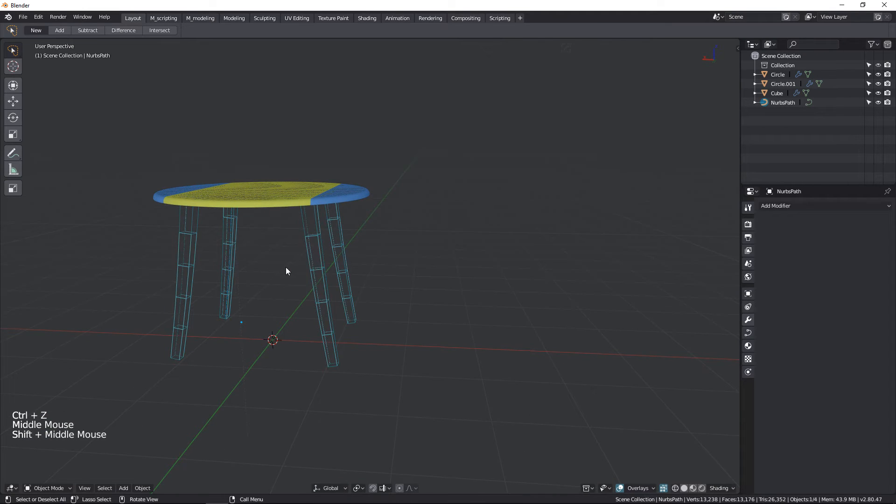
- Clear the leg object's parent while keeping its transformation
click(224, 232)
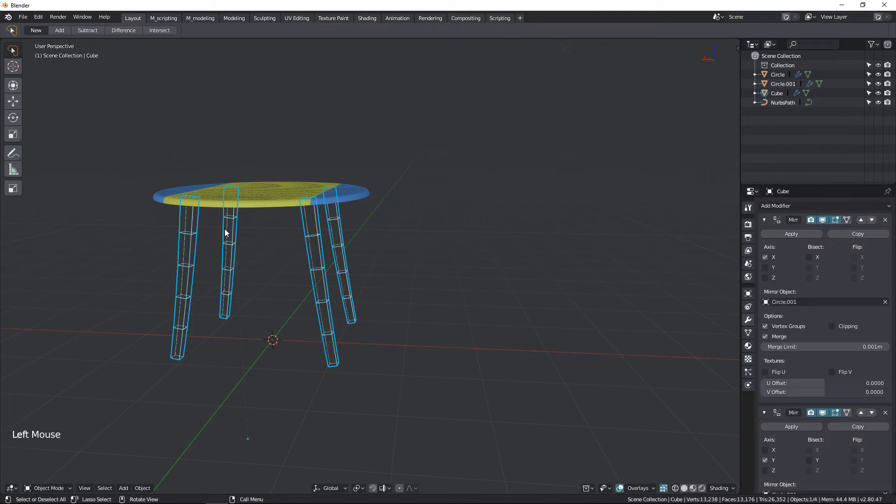
key(alt)
key(alt+p)
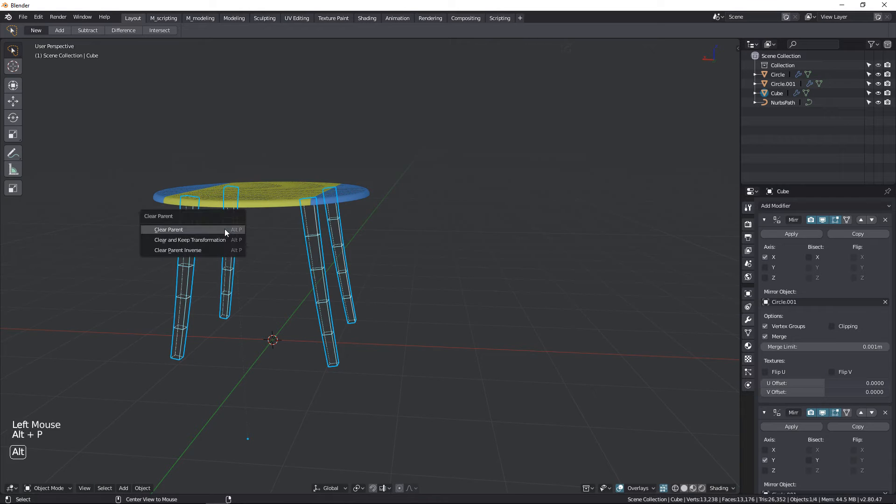
click(195, 241)
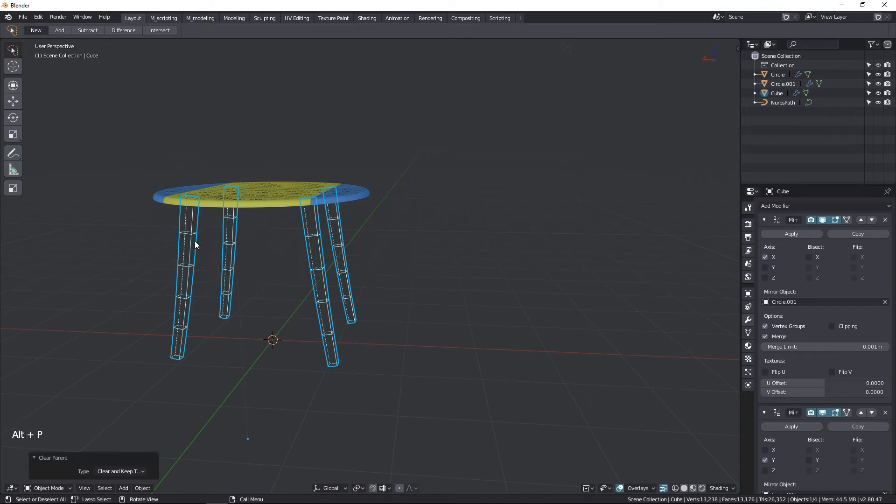
- Delete the NurbsPath guide curve
click(231, 229)
key(x)
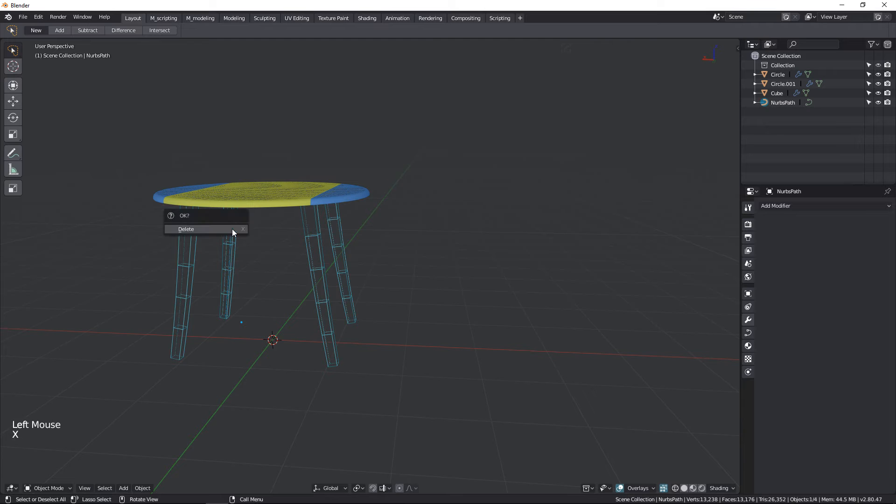
click(232, 229)
middle_drag(232, 229, 289, 245)
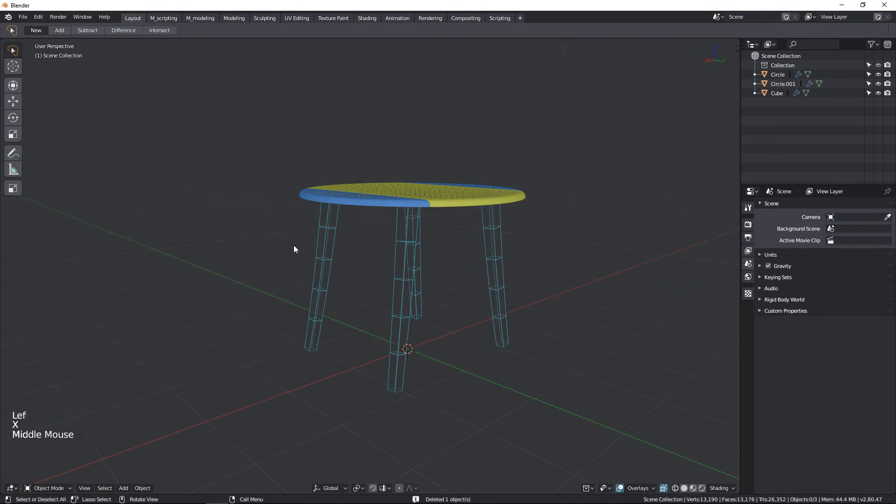
- Open the leg mesh in Edit Mode in the front view and add its foot vertices to the selection
key(KP_1)
key(shift+z)
scroll(396, 294, up, 3)
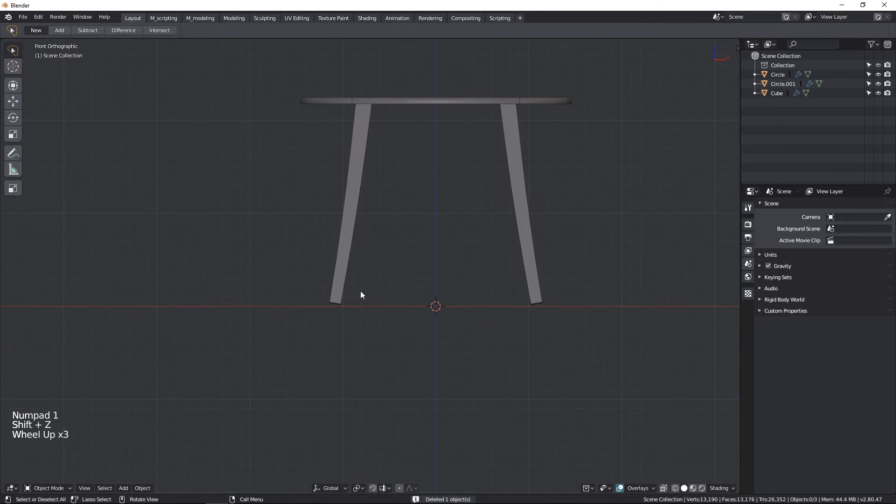
click(344, 292)
key(Tab)
scroll(282, 326, up, 3)
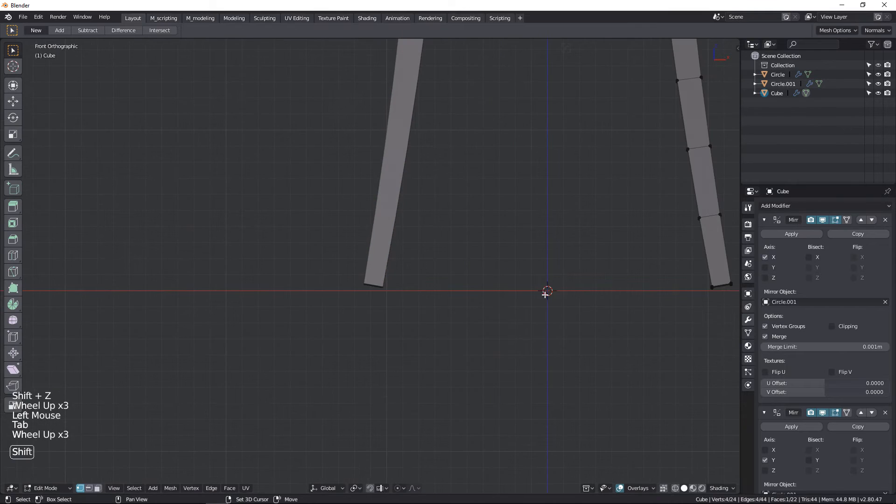
shift+middle_drag(677, 313, 417, 359)
key(shift+z)
ctrl+right_click(459, 318)
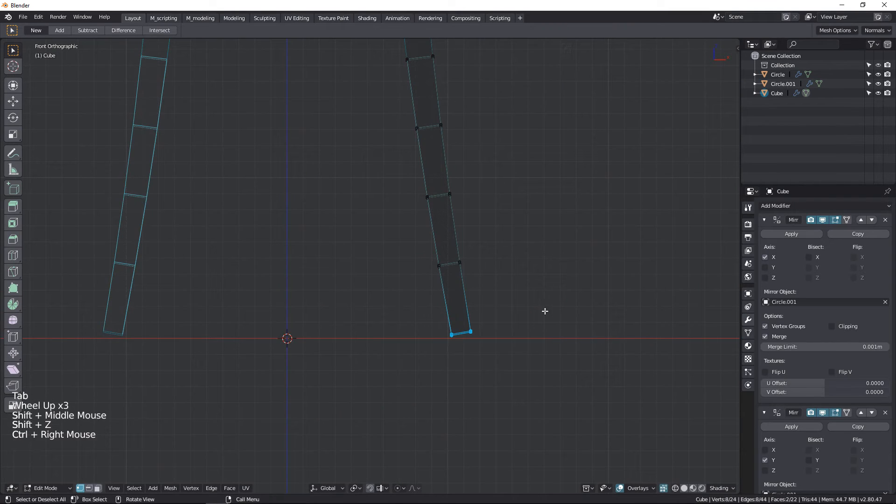
- Try to flatten the selected leg vertices by scaling them to 0 along Z
shift+middle_drag(544, 310, 472, 368)
key(shift+z)
scroll(490, 346, down, 1)
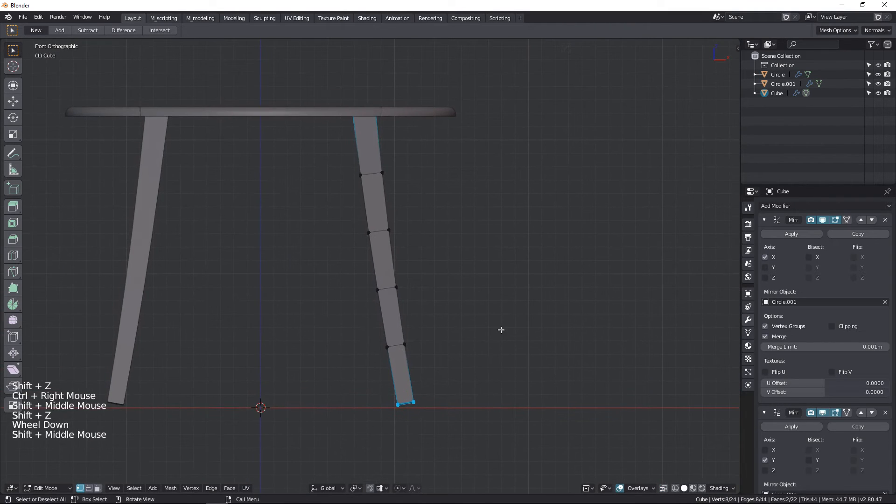
key(s)
key(z)
key(0)
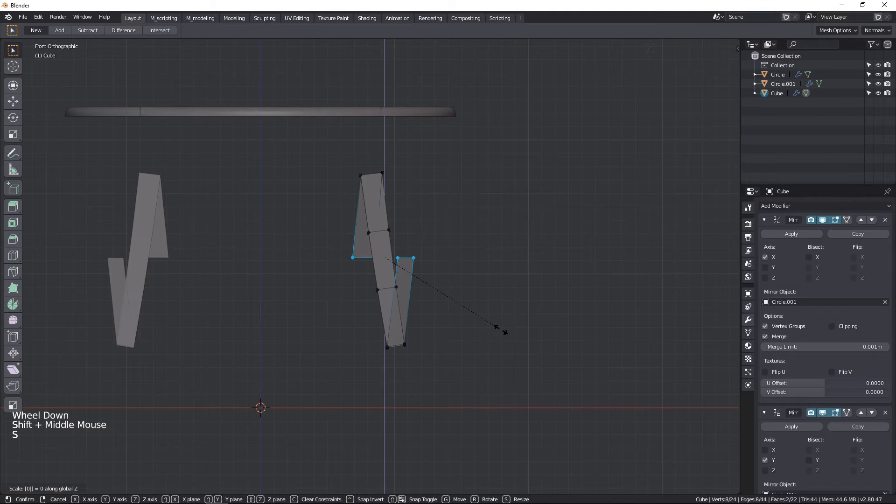
key(Return)
key(shift+z)
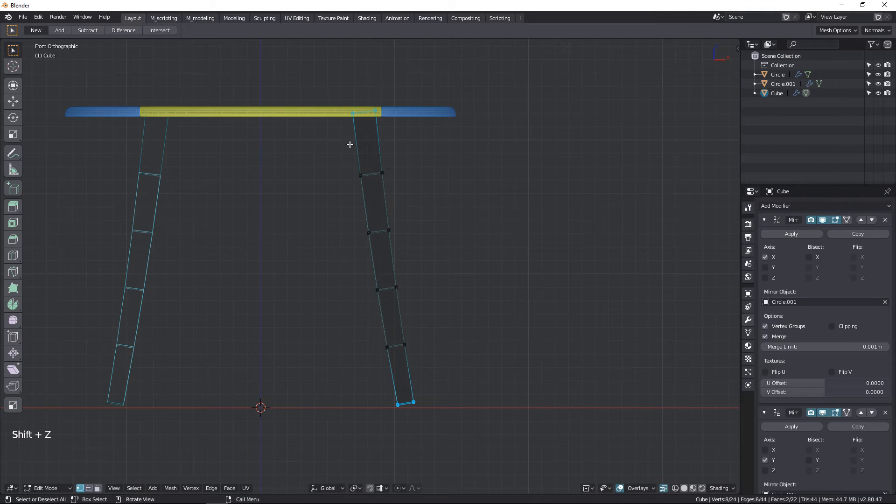
- Deselect the leg's top vertices and flatten the foot vertices by scaling them to 0 along Z
key(b)
drag(326, 160, 433, 92)
key(shift+z)
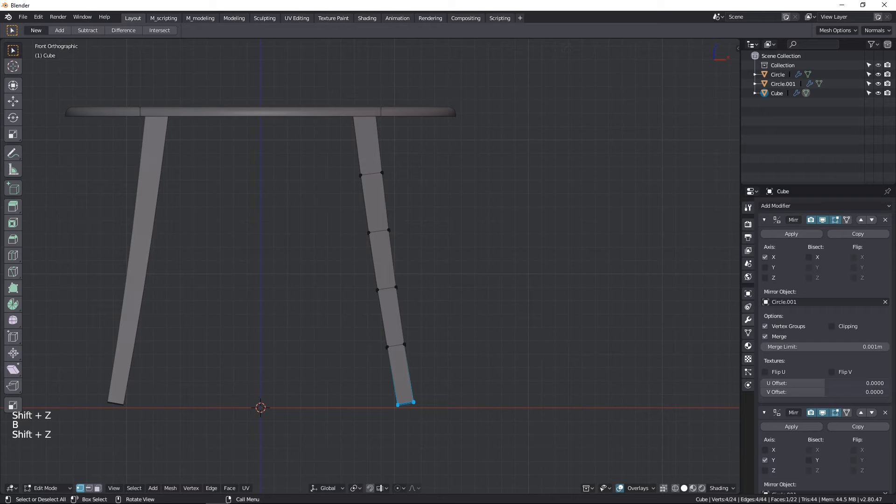
key(s)
key(z)
key(0)
key(Return)
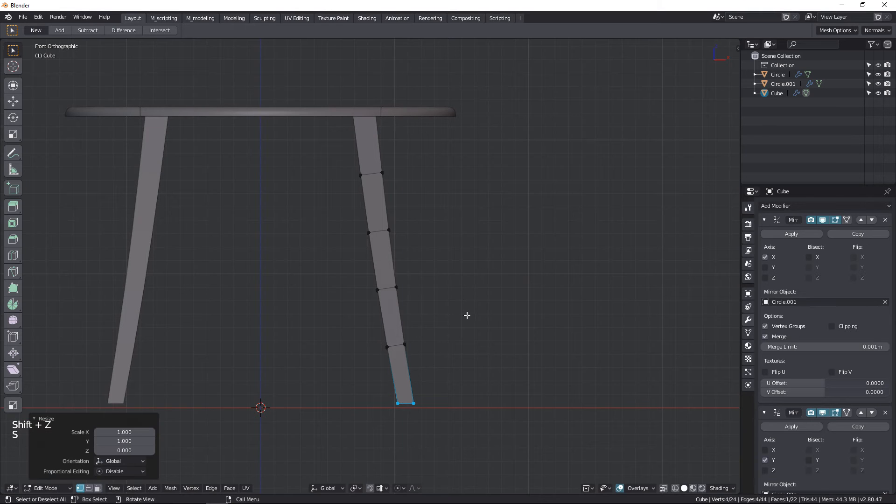
- Lower the flattened foot vertices about 0.03 m along Z to the ground line
key(g)
middle_drag(466, 315, 466, 317)
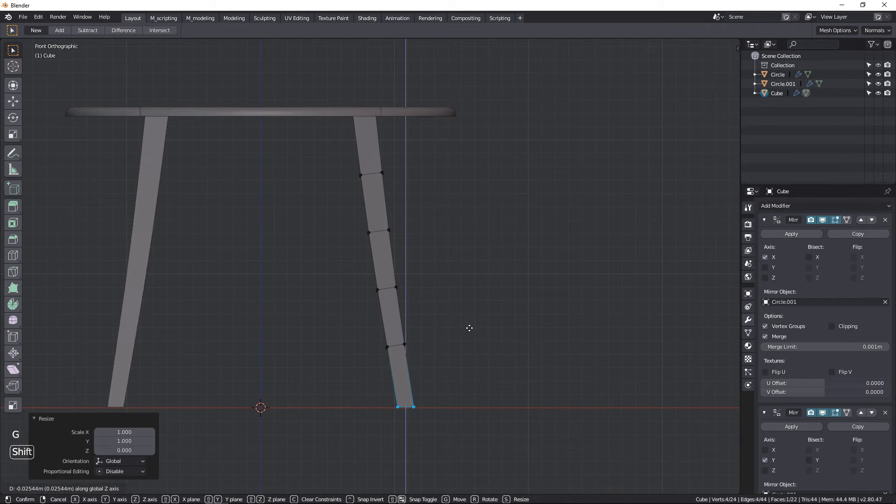
click(472, 334)
scroll(387, 352, up, 1)
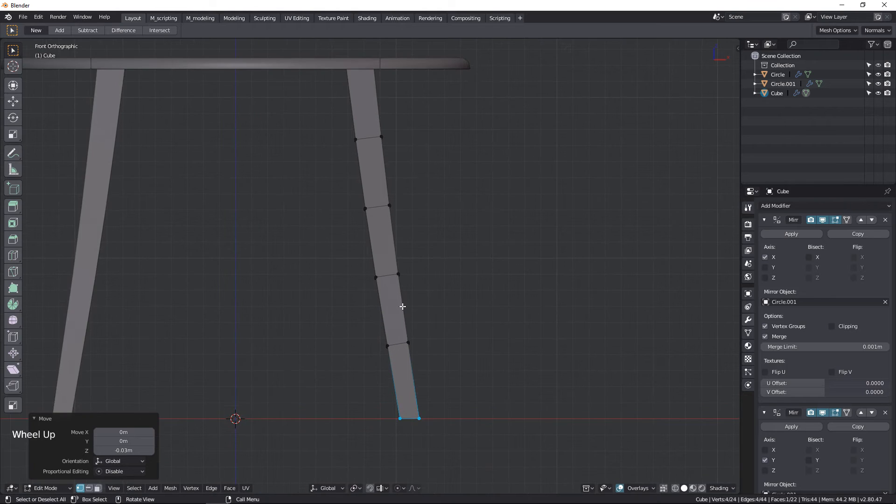
scroll(403, 307, down, 2)
alt+click(394, 283)
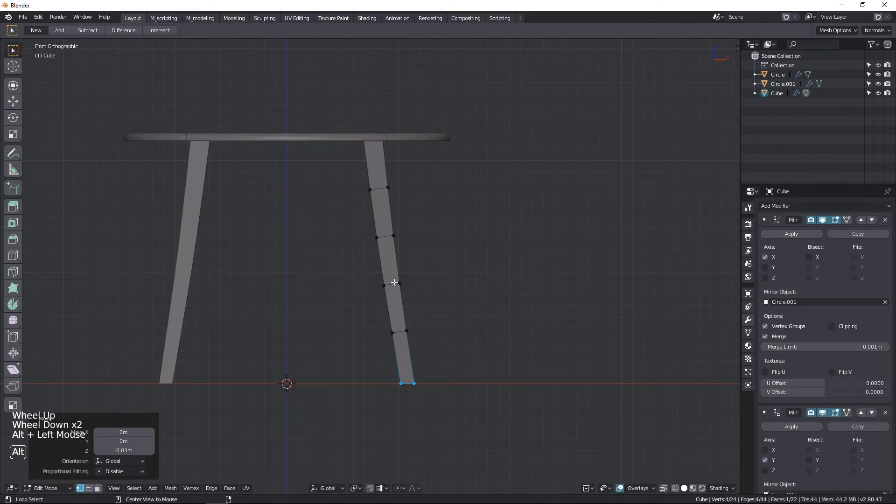
scroll(356, 228, up, 1)
click(435, 294)
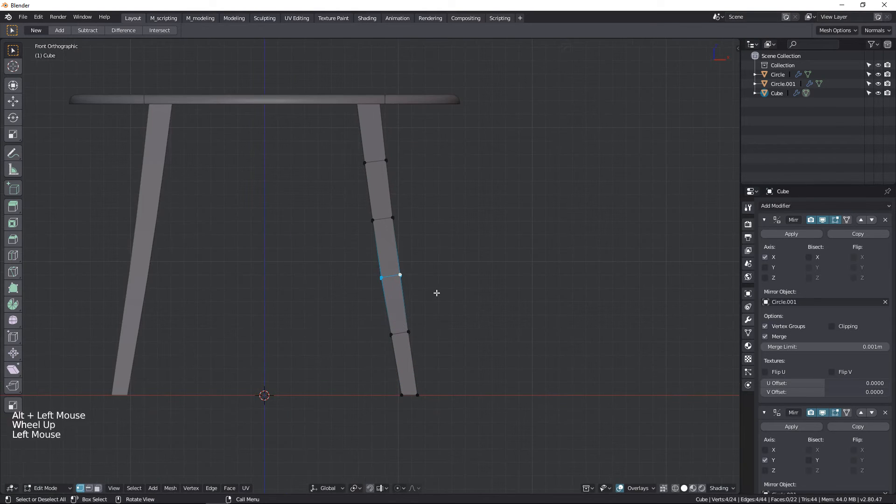
double_click(436, 287)
scroll(436, 282, down, 3)
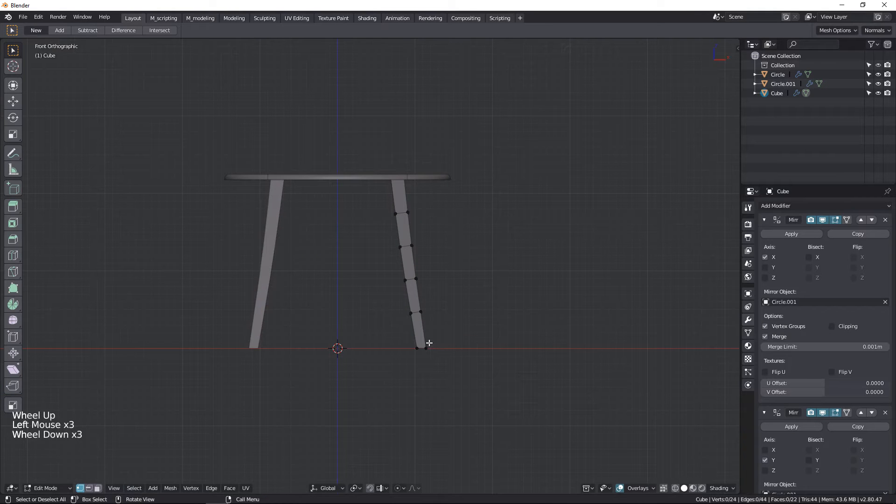
- Select all foot vertices and move them about -0.042 m along X with smooth proportional editing at size about 2.59
key(shift+z)
ctrl+right_drag(428, 343, 482, 360)
key(shift+z)
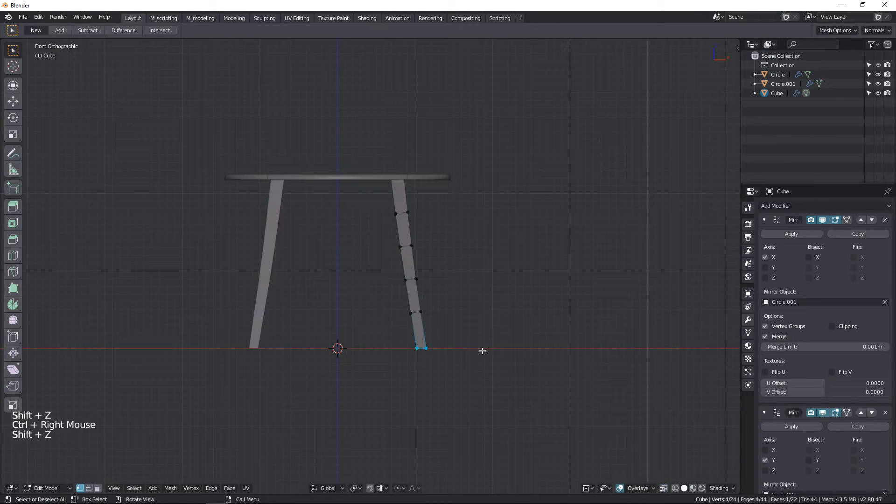
key(g)
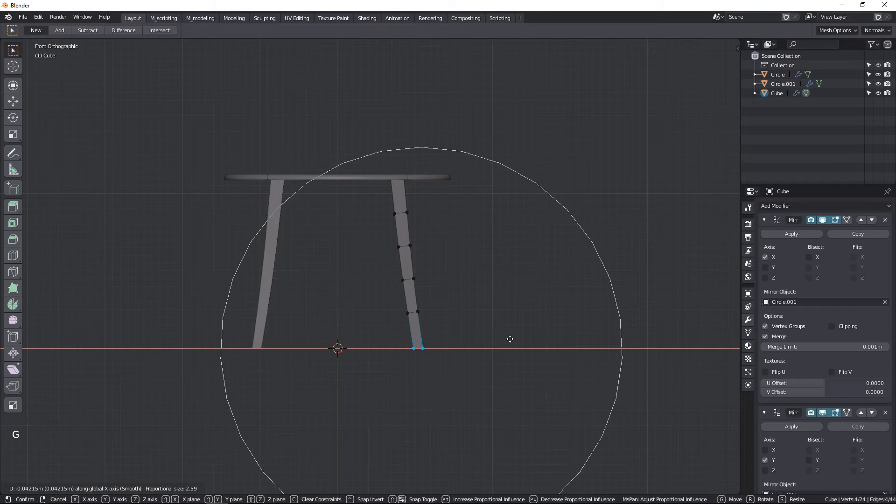
click(510, 340)
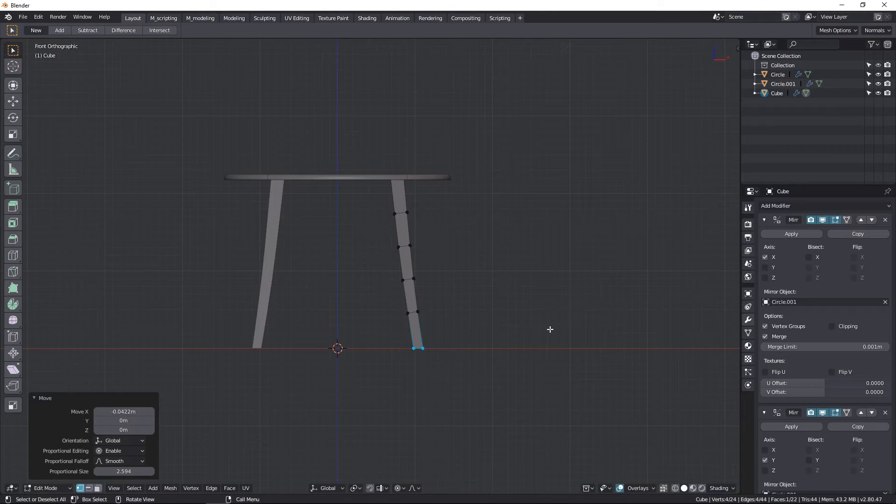
- Shift the foot another -0.013 m or so along X with a smaller proportional editing size of about 1.61
key(g)
scroll(549, 329, up, 5)
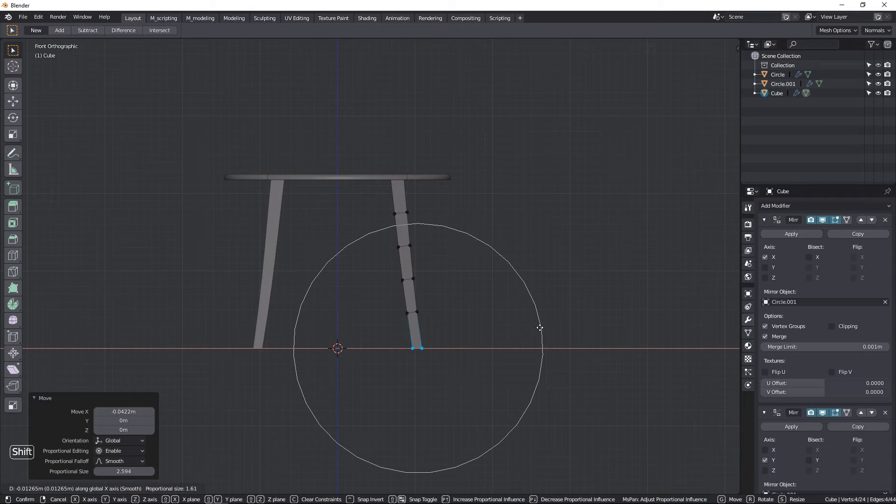
click(539, 328)
- Turn off proportional editing and move only the foot vertices about -0.017 m along X
scroll(405, 351, up, 3)
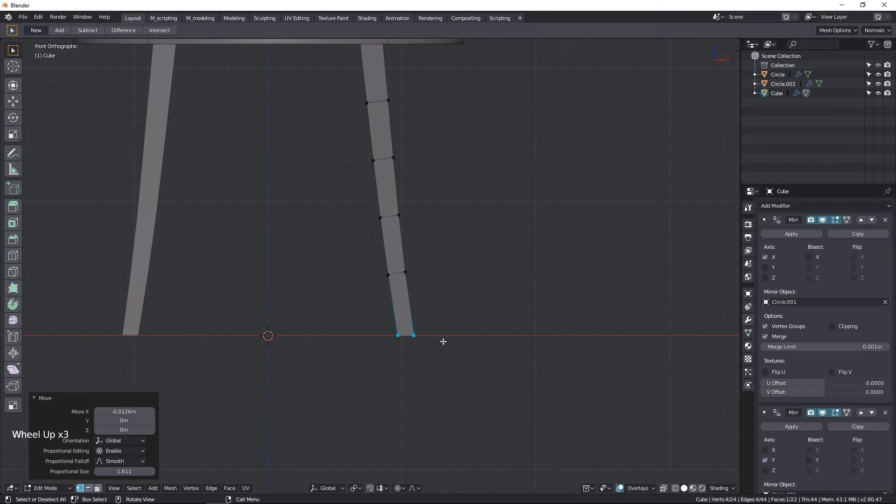
key(o)
key(g)
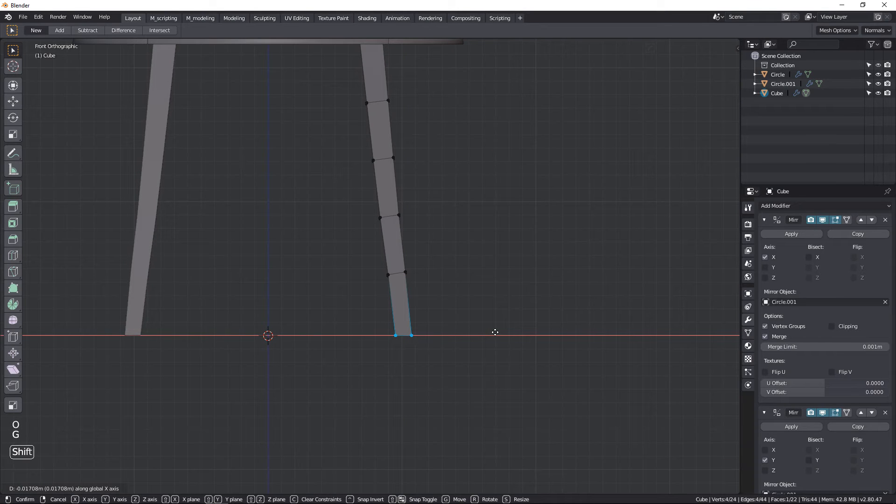
click(495, 332)
- Move the edge loop just above the foot about -0.008 m along X and return to Object Mode
alt+click(398, 273)
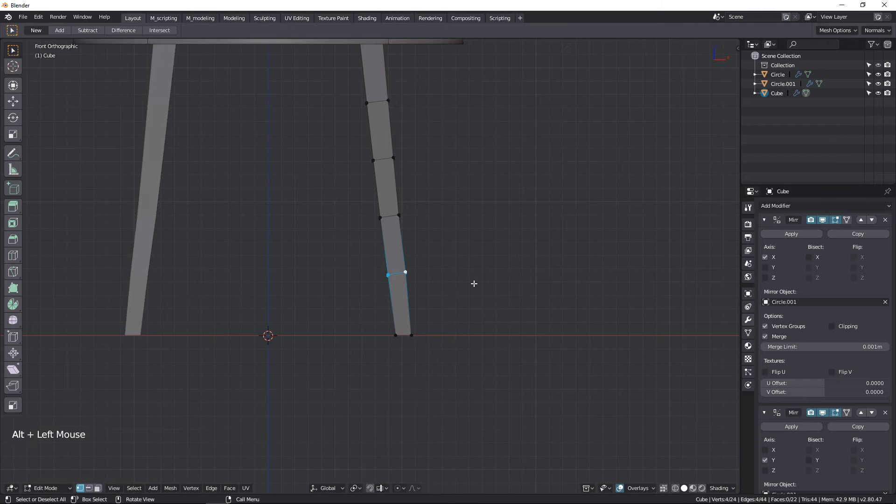
key(g)
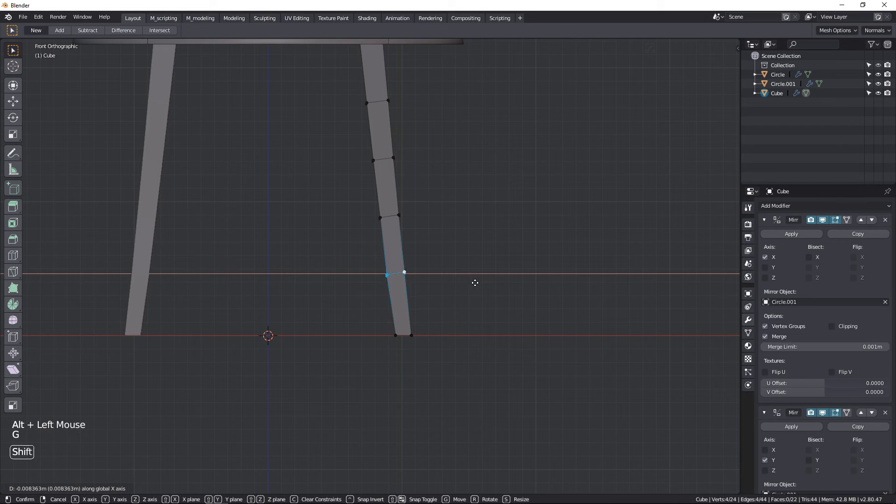
click(476, 283)
key(Tab)
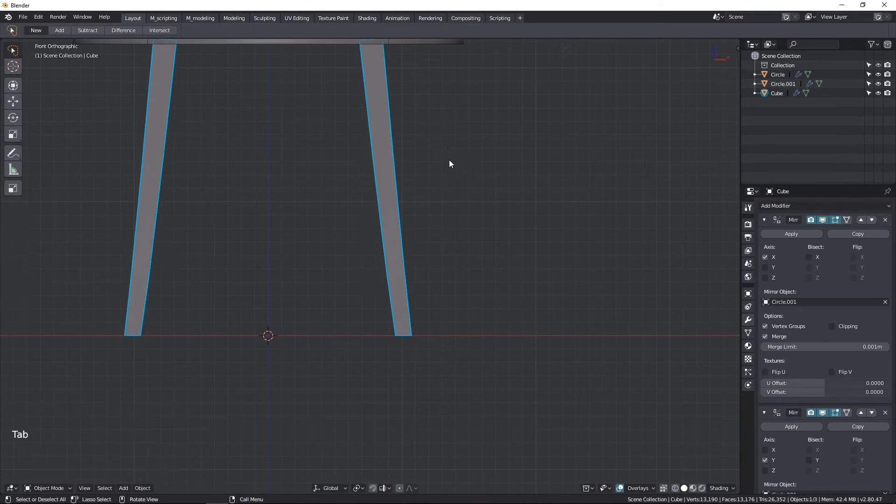
- Deselect the legs and examine their shape in the right orthographic view
scroll(444, 210, down, 5)
key(KP_3)
scroll(444, 210, up, 3)
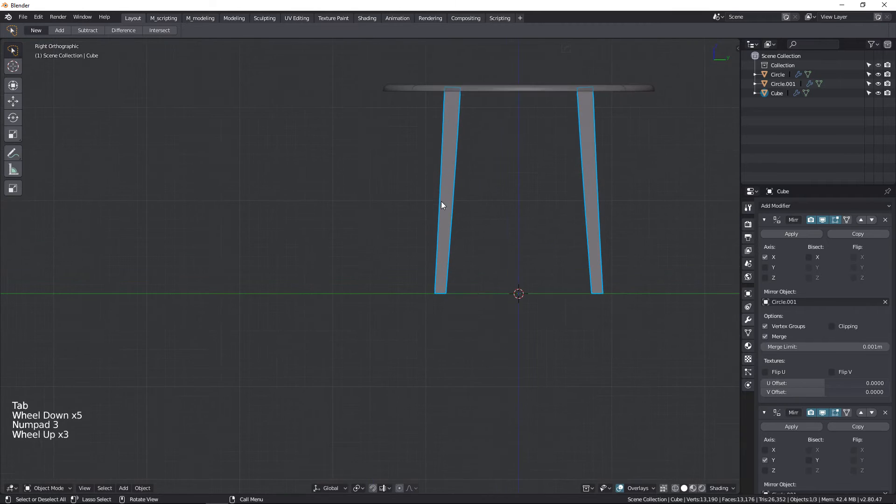
shift+middle_drag(442, 202, 421, 259)
scroll(495, 255, down, 2)
click(494, 251)
click(494, 251)
click(493, 245)
scroll(456, 172, up, 4)
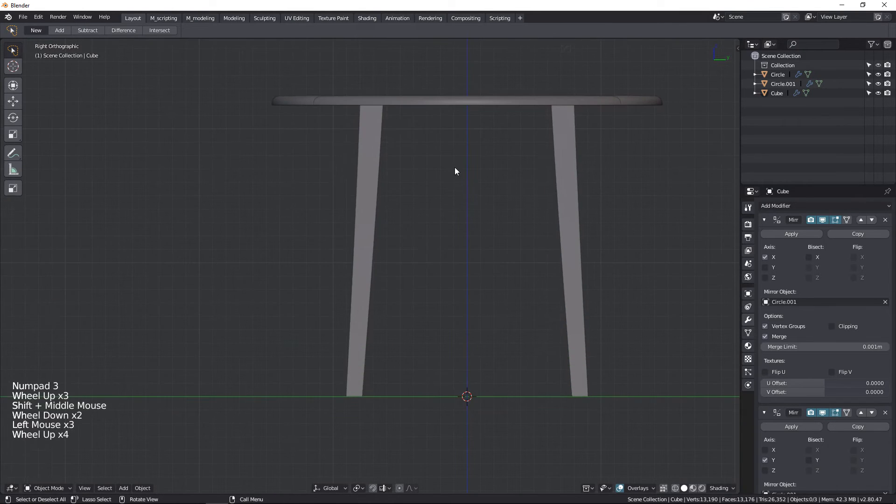
- In Edit Mode, select the leg's top end vertices and flatten them by scaling to 0 along Z
key(Tab)
key(shift+z)
shift+middle_drag(360, 162, 384, 200)
scroll(379, 156, up, 2)
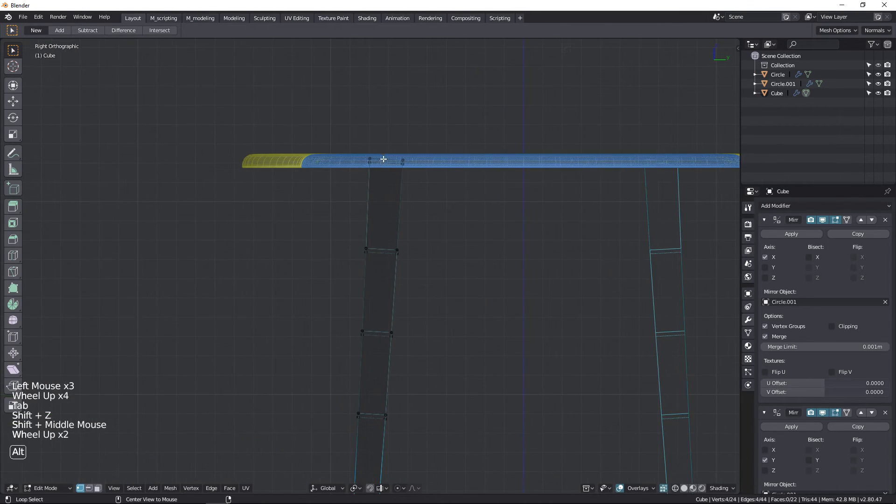
alt+click(350, 146)
ctrl+right_click(350, 146)
key(s)
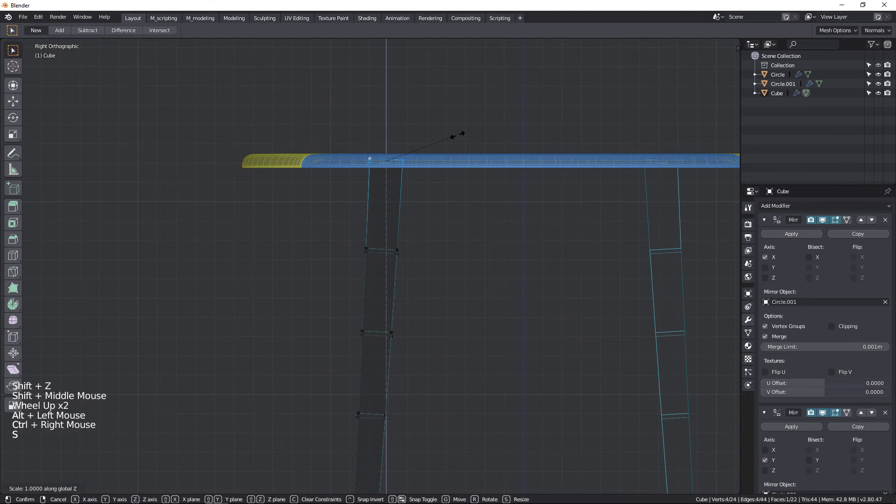
key(z)
key(0)
key(Return)
- In the front view, select the inner vertices of the leg's two upper middle loops and move them about -0.033 m along X
key(KP_1)
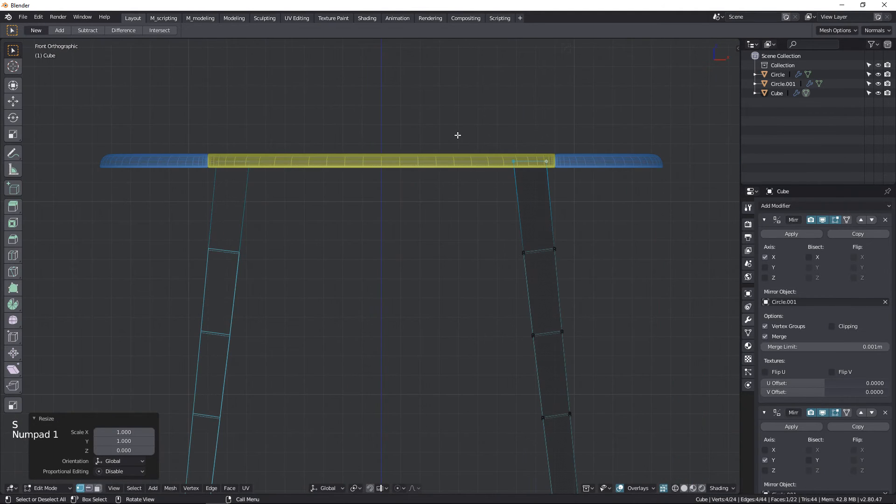
key(shift+z)
scroll(532, 257, down, 2)
shift+middle_drag(536, 259, 489, 295)
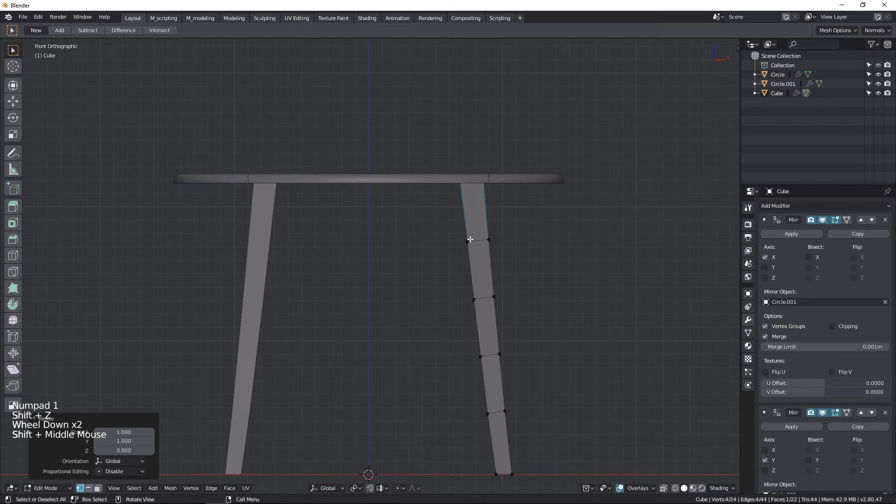
scroll(476, 274, down, 1)
key(shift+z)
click(469, 255)
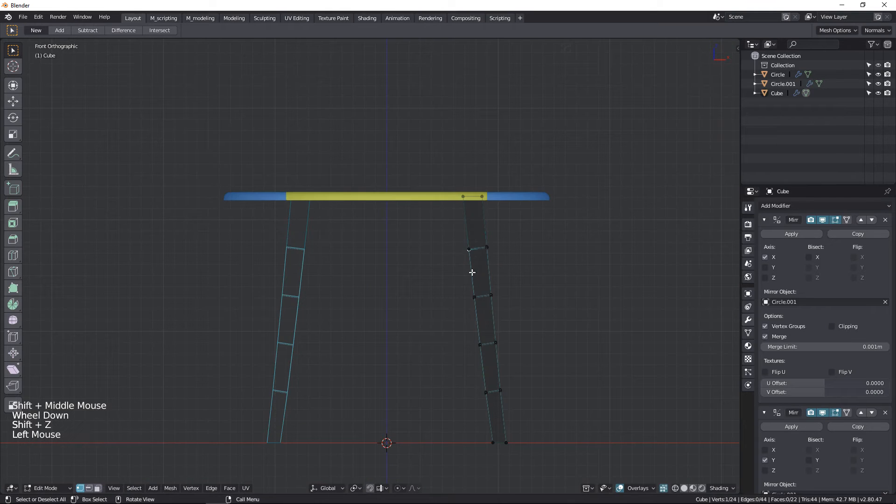
scroll(472, 272, up, 1)
mouse_move(473, 234)
ctrl+right_down()
mouse_move(480, 269)
mouse_move(466, 304)
mouse_move(483, 298)
ctrl+right_up()
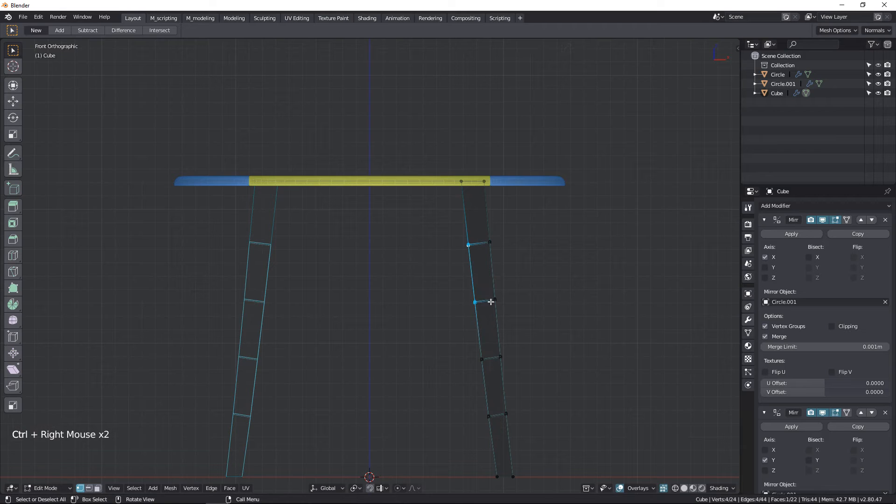
scroll(523, 281, up, 2)
key(g)
key(x)
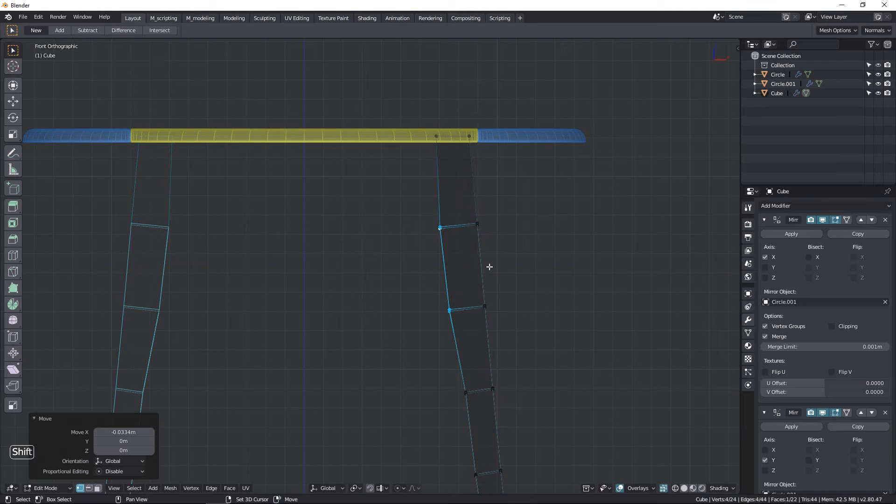
click(488, 266)
- Move only the inner vertices of the first loop below the tabletop about -0.012 m further along X
click(449, 299)
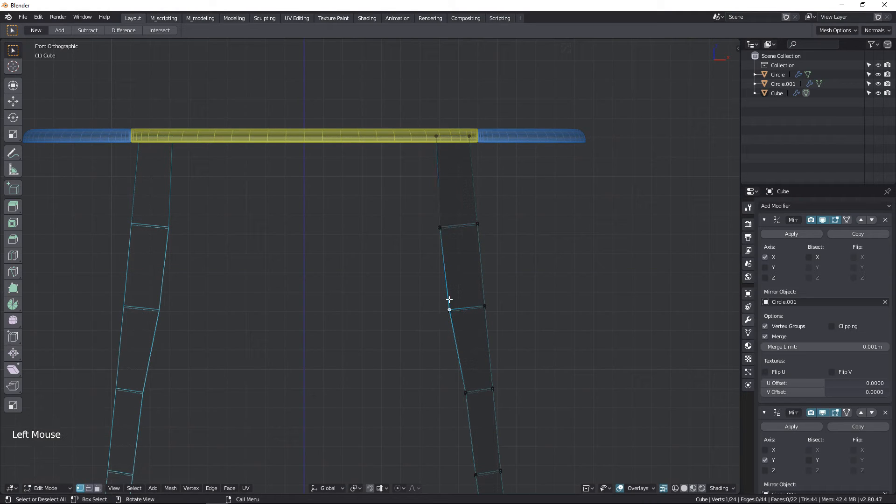
click(445, 229)
ctrl+right_click(438, 227)
key(g)
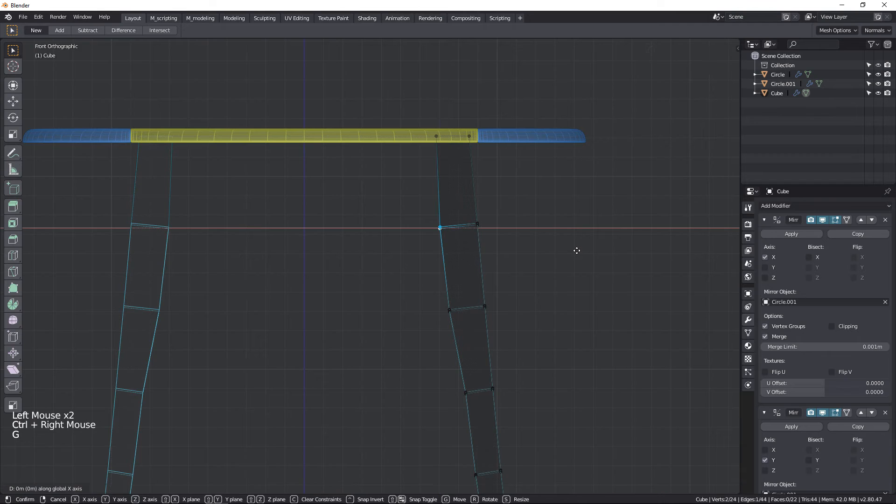
click(564, 250)
- Select the inner vertices of the third loop below the tabletop and move them about -0.018 m along X
shift+middle_drag(562, 324, 555, 247)
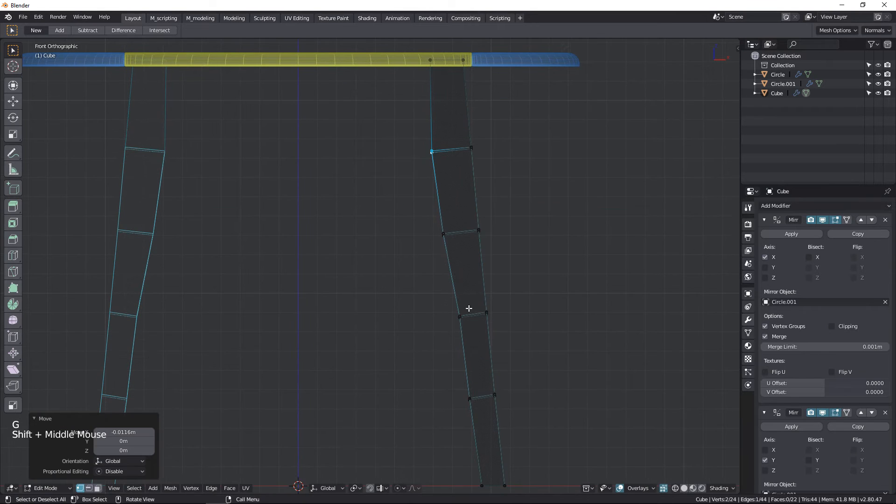
click(468, 307)
mouse_move(468, 306)
ctrl+right_down()
mouse_move(458, 313)
mouse_move(552, 317)
ctrl+right_up()
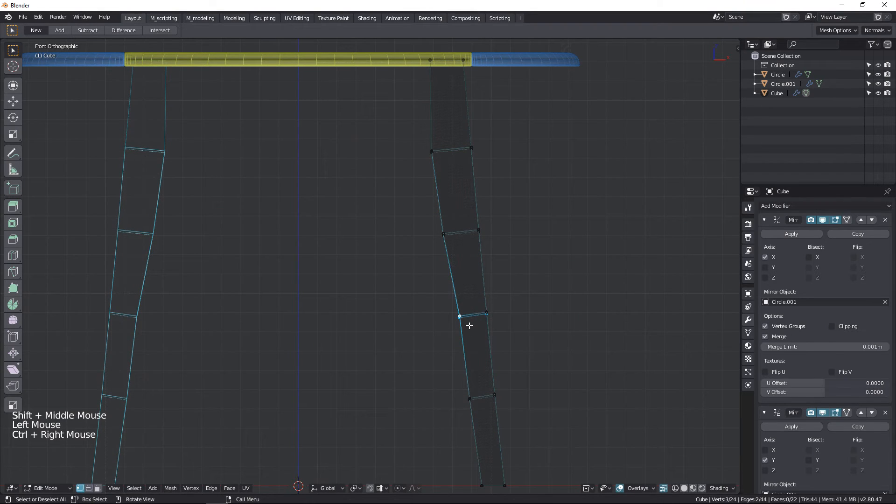
key(b)
shift+drag(465, 328, 500, 297)
key(g)
key(x)
key(shift+x)
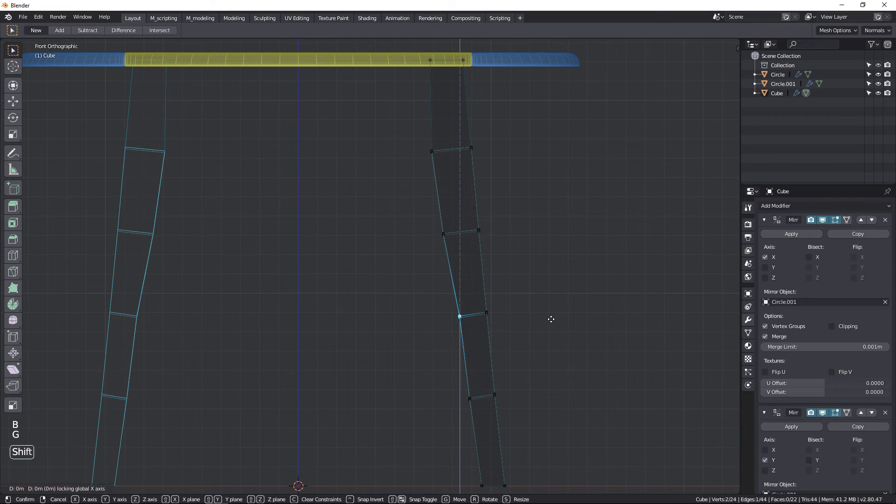
key(x)
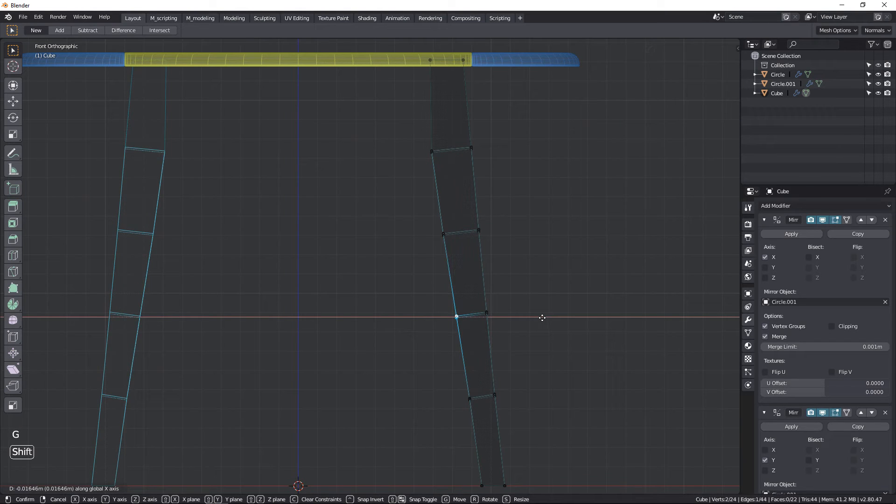
click(540, 315)
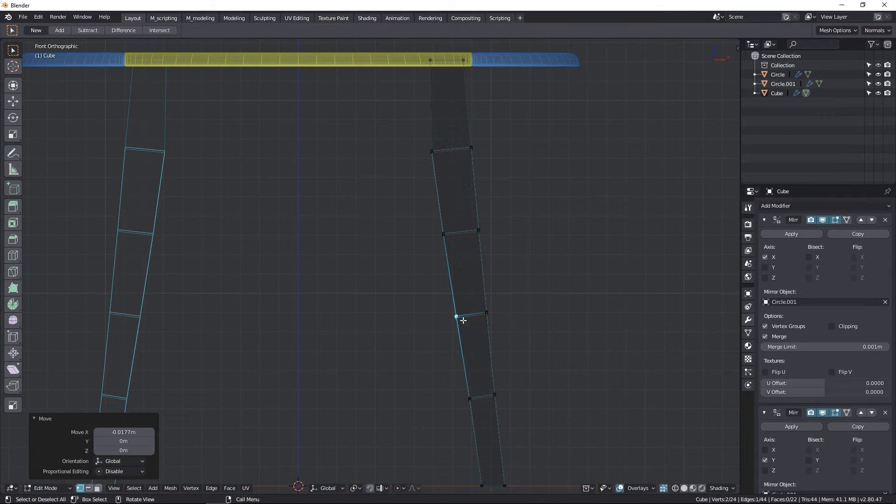
- In the right view, move the inner vertices of the leg's two upper middle loops slightly inward along Y, and reselect only the upper one
scroll(383, 321, down, 2)
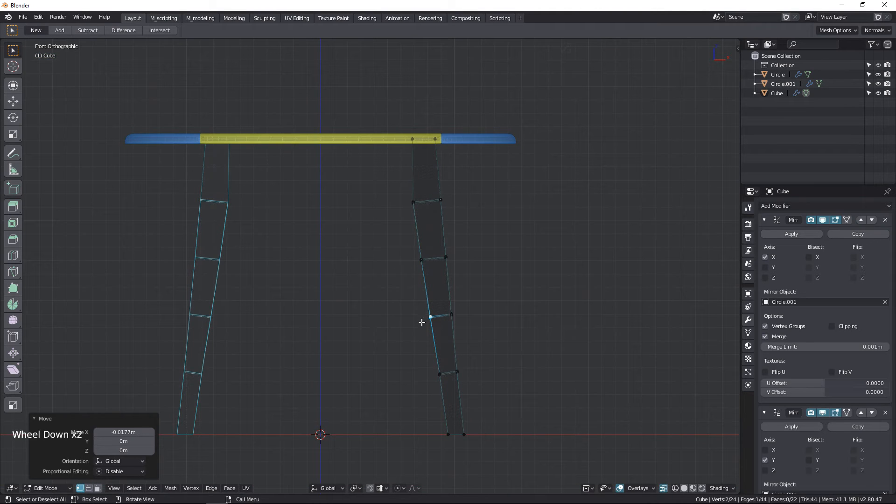
key(KP_3)
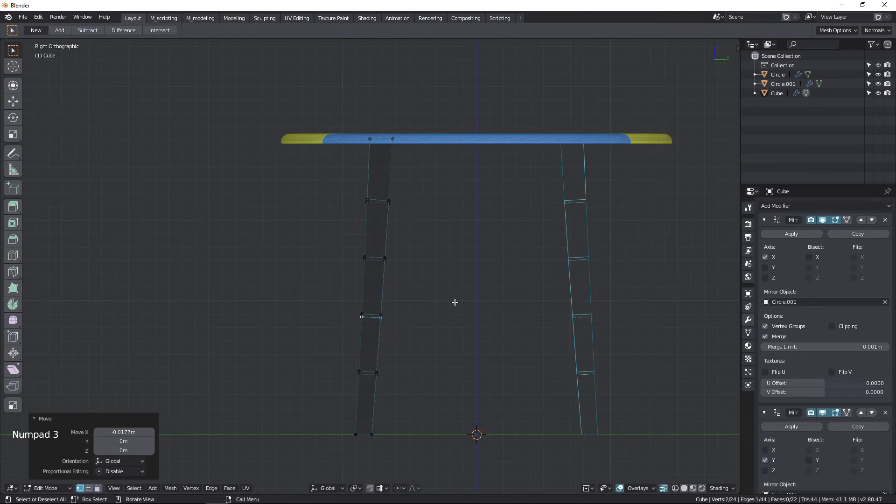
scroll(380, 212, up, 2)
click(381, 178)
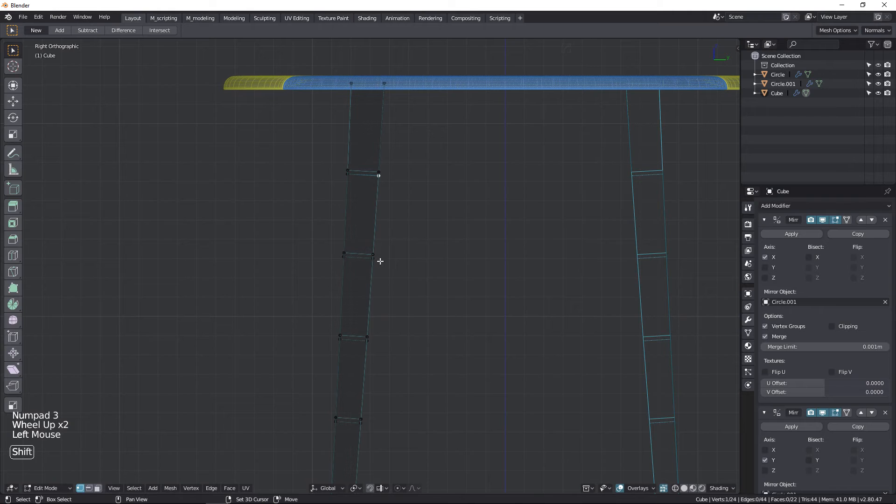
shift+click(377, 259)
key(g)
key(y)
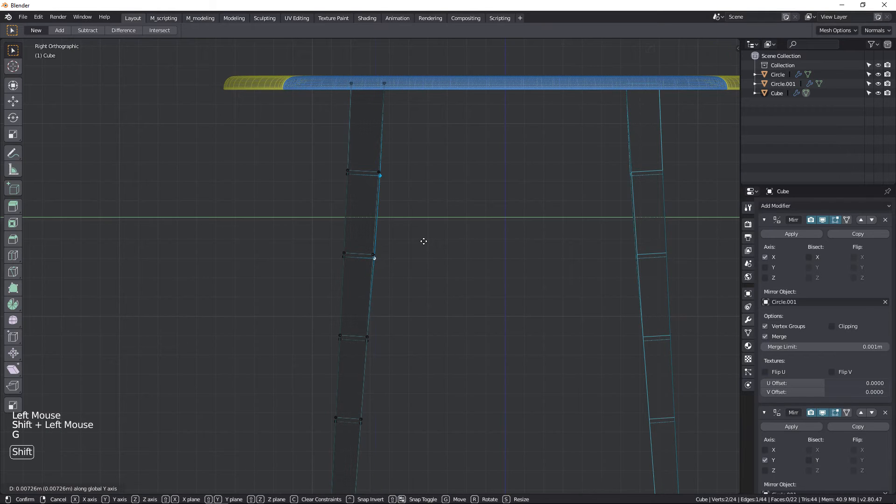
click(459, 243)
click(391, 180)
key(g)
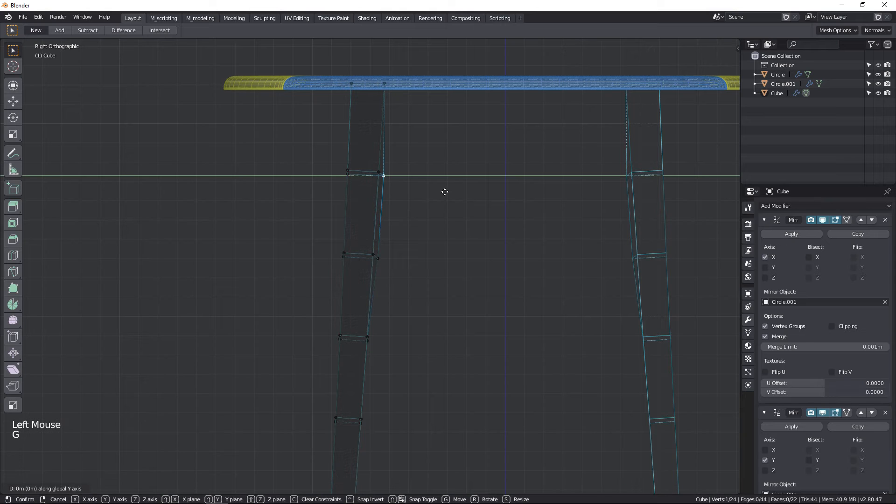
key(shift+y)
key(shift+y)
key(y)
key(y)
key(y)
key(y)
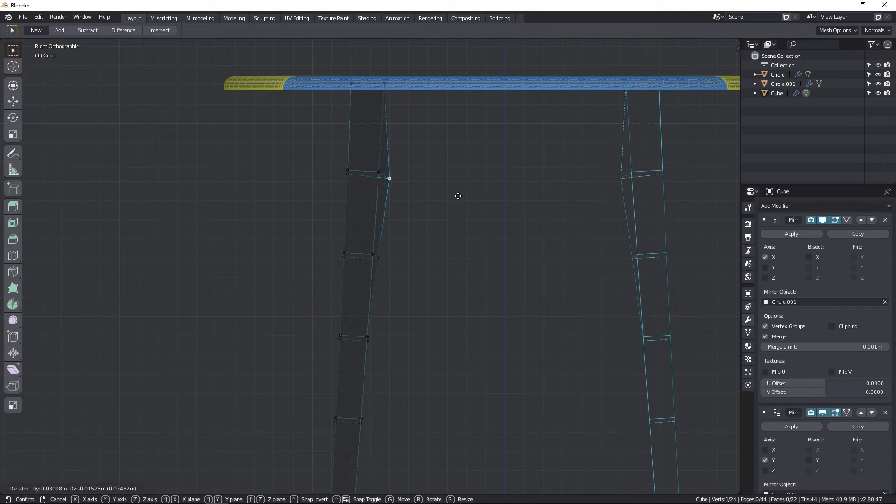
right_click(457, 194)
- Move the selected inner vertex of the first loop below the tabletop about 0.017 m further along Y
key(g)
key(y)
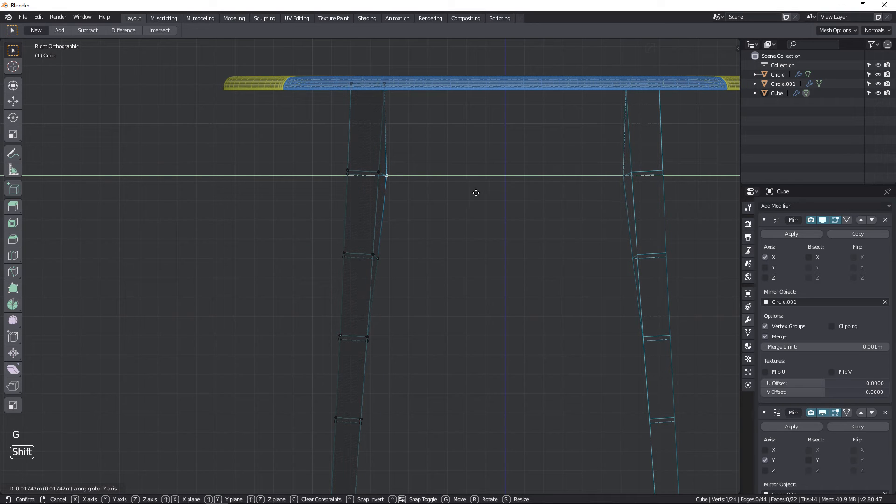
click(475, 193)
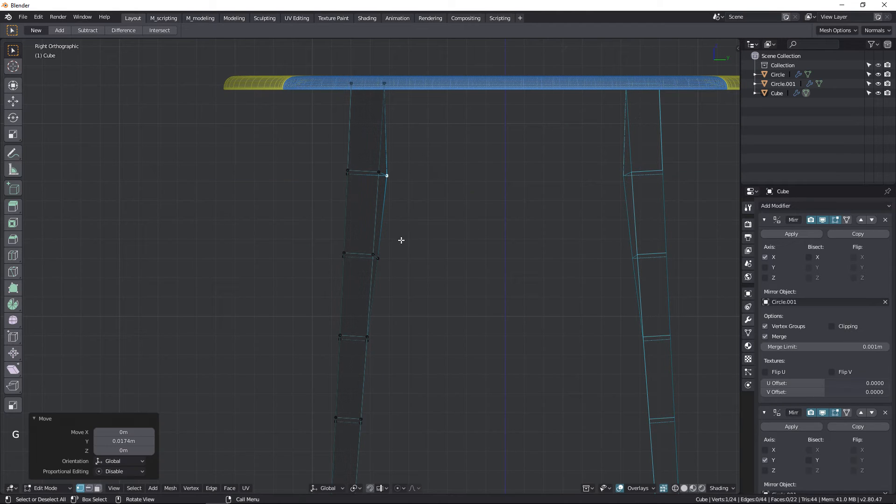
- Select the inner vertex of the second loop below the tabletop and nudge it slightly further inward along Y
click(383, 258)
key(g)
key(y)
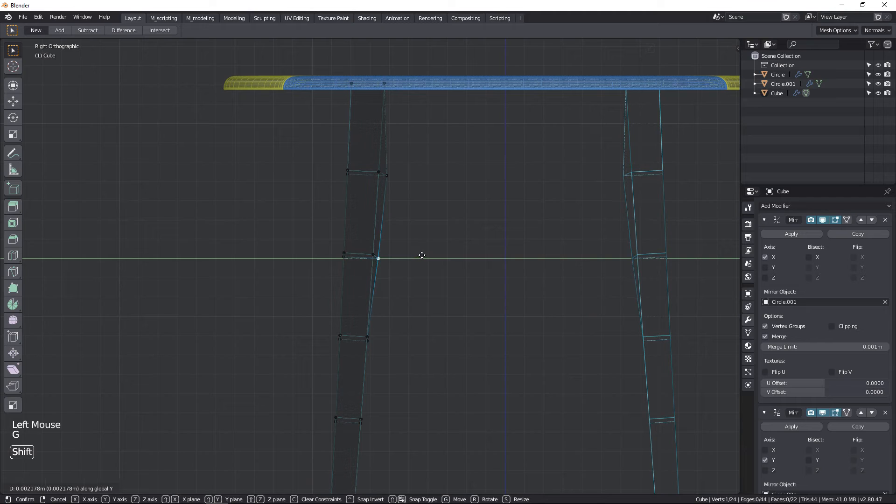
click(424, 255)
- Select the inner vertex of the third loop below the tabletop and move it about 0.018 m along Y
click(376, 337)
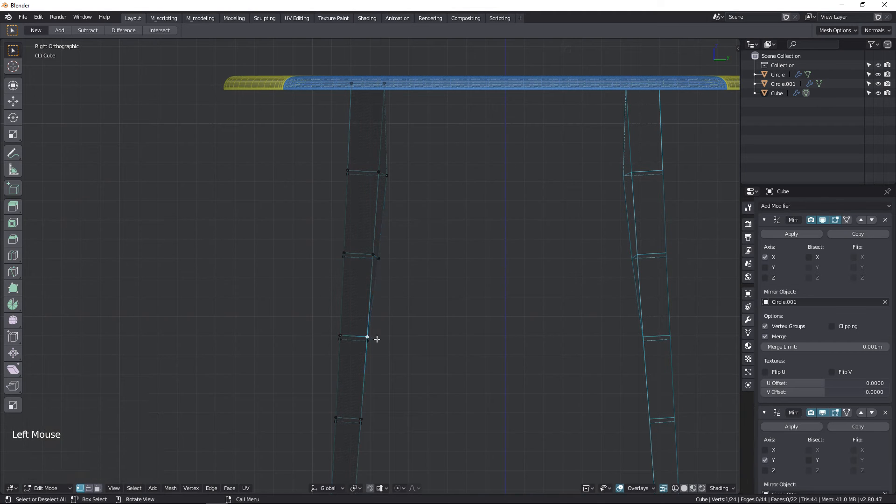
key(g)
key(y)
key(shift)
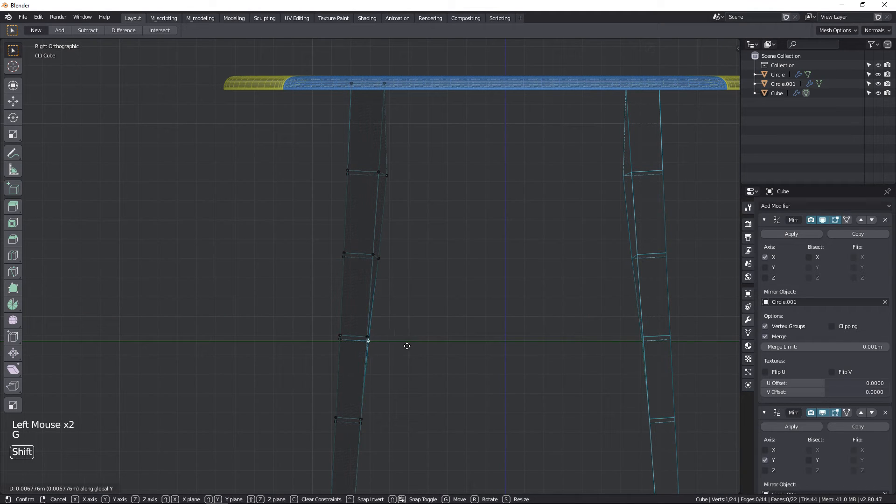
click(426, 348)
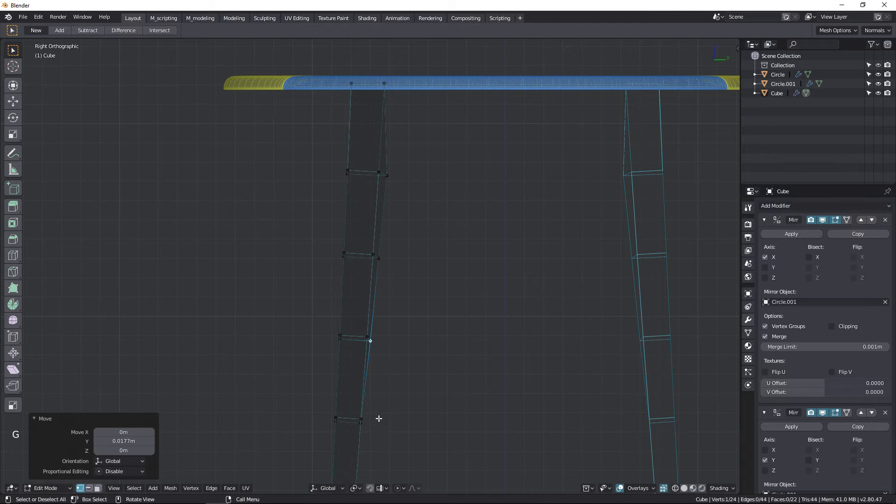
- Return to Object Mode with solid shading and inspect the shape of the four legs in perspective
key(Tab)
key(shift+z)
scroll(378, 270, down, 2)
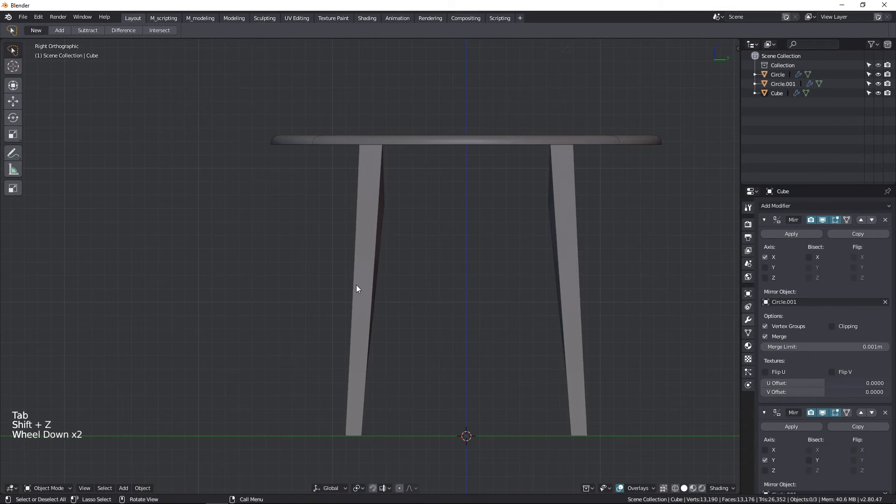
middle_drag(357, 289, 431, 232)
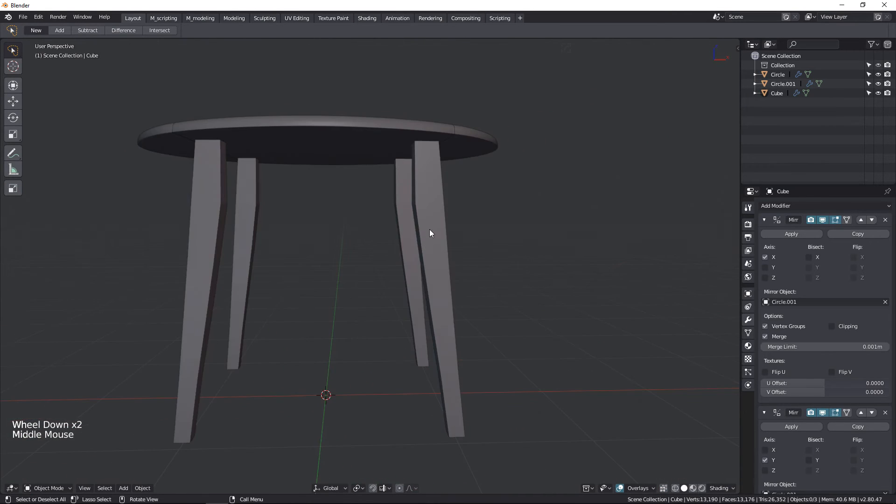
scroll(802, 362, down, 3)
scroll(800, 350, up, 3)
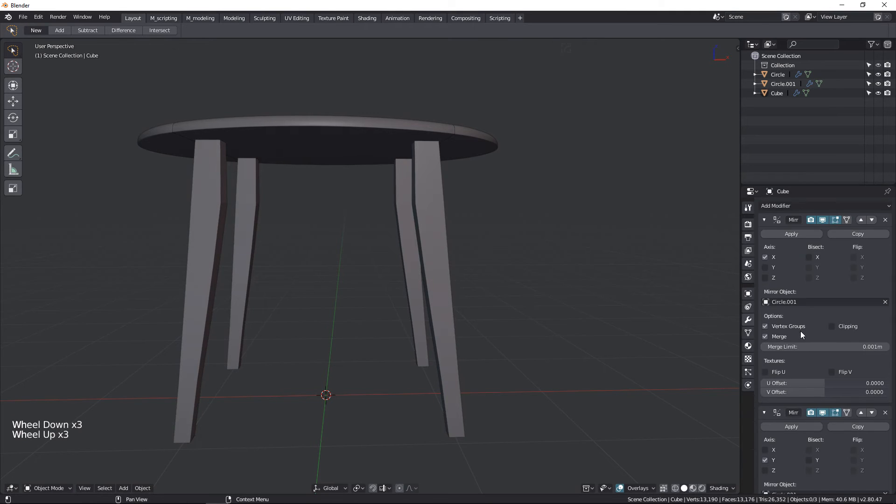
- Add a Bevel modifier to the table legs
scroll(801, 334, up, 3)
click(790, 205)
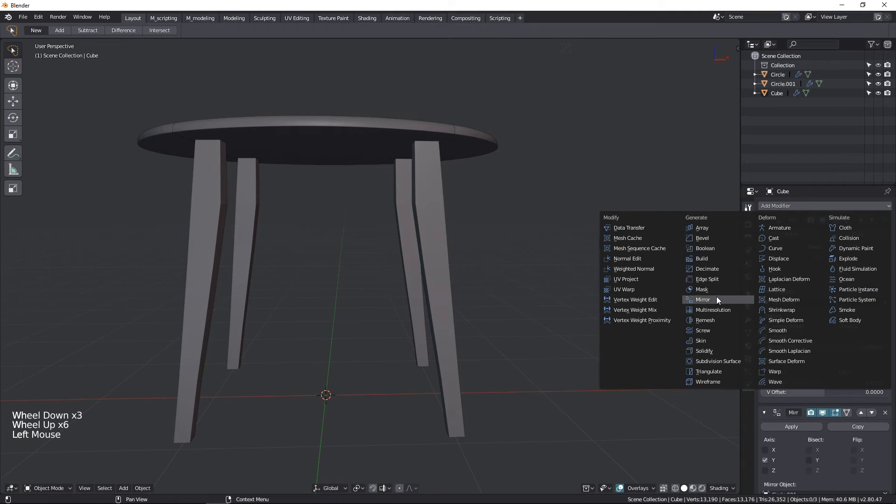
click(712, 239)
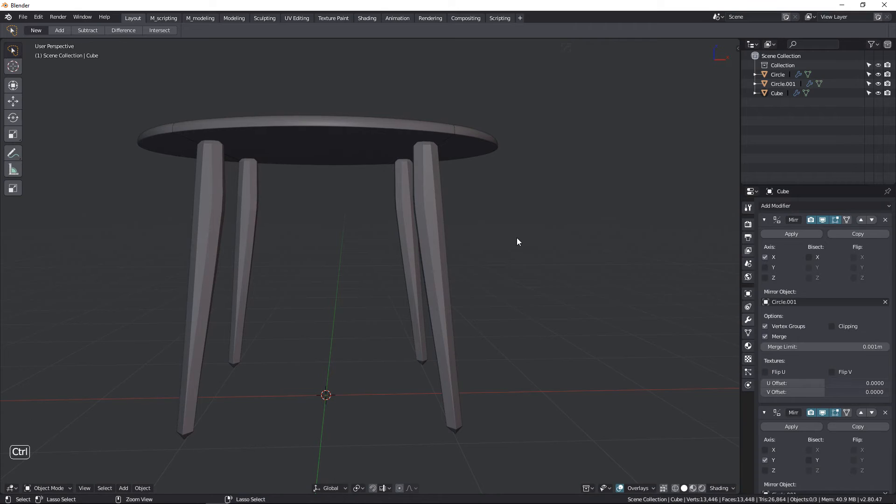
- Select the table legs and apply their scale
key(ctrl+a)
click(506, 245)
click(432, 226)
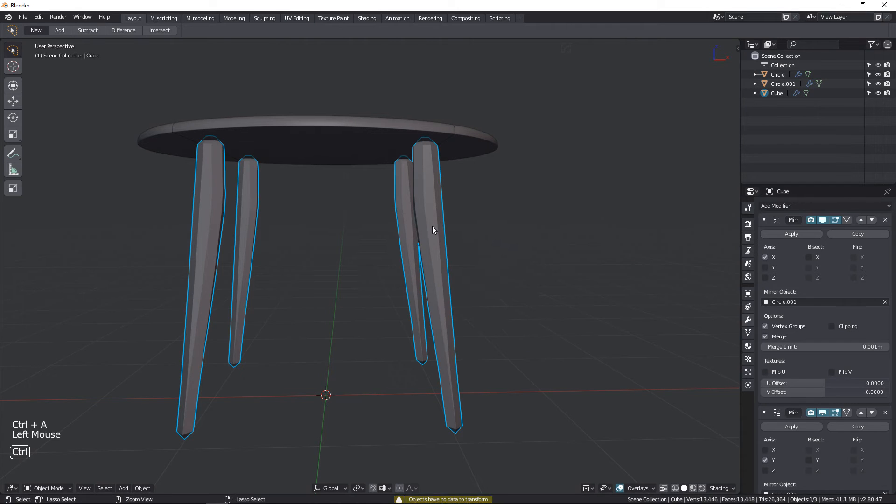
key(ctrl+a)
click(432, 226)
- Collapse the legs' two Mirror modifiers and move the Bevel modifier above both of them in the stack
scroll(791, 289, up, 2)
scroll(847, 415, down, 6)
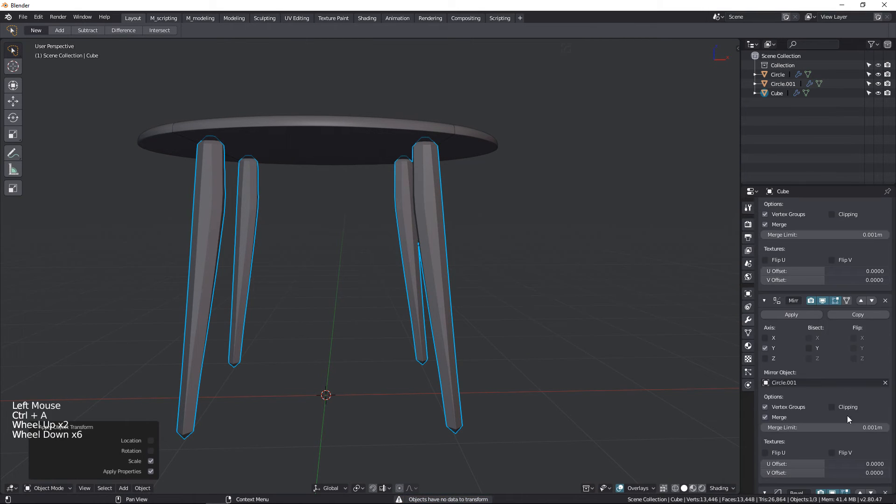
scroll(853, 429, down, 7)
scroll(780, 336, up, 3)
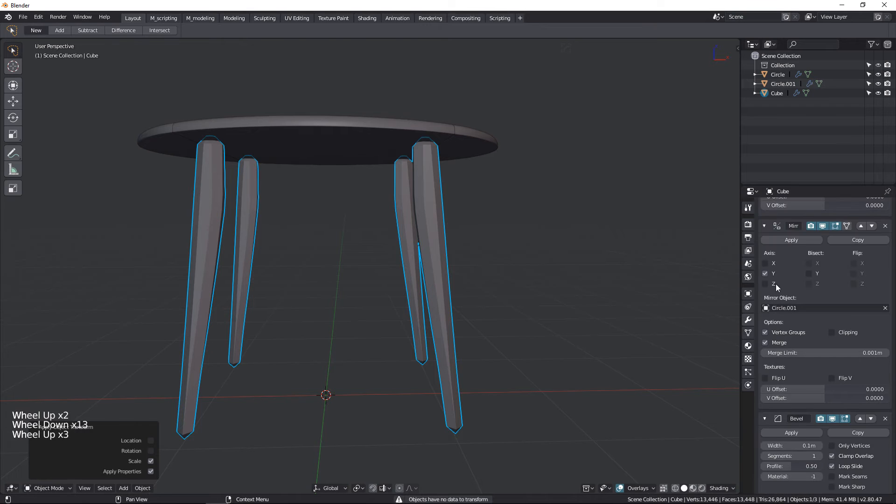
click(765, 225)
scroll(766, 231, up, 9)
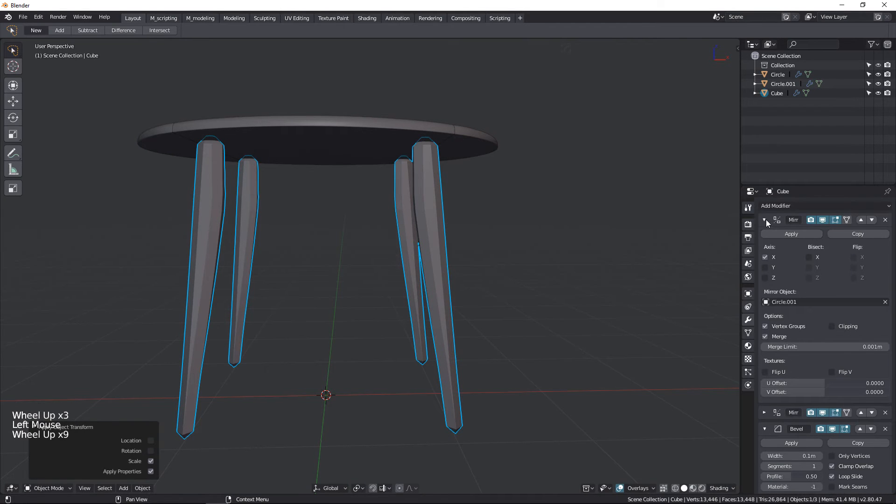
click(765, 219)
scroll(821, 349, down, 3)
click(861, 253)
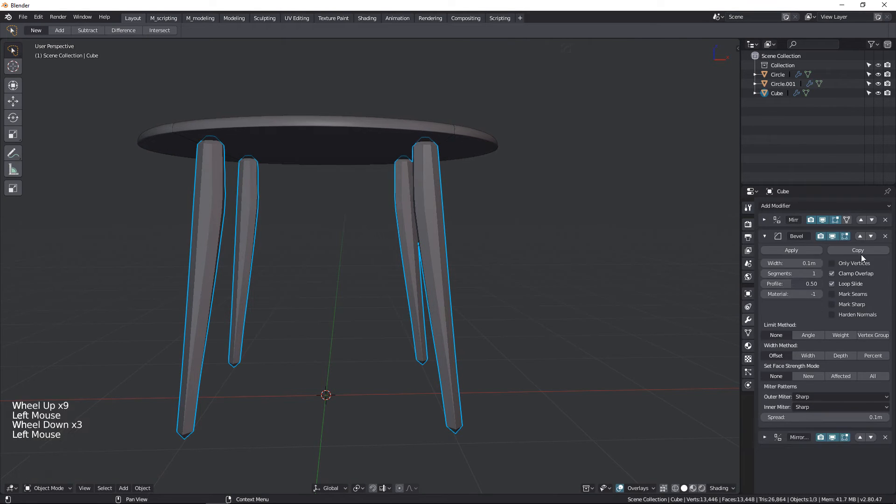
click(860, 236)
scroll(859, 238, up, 2)
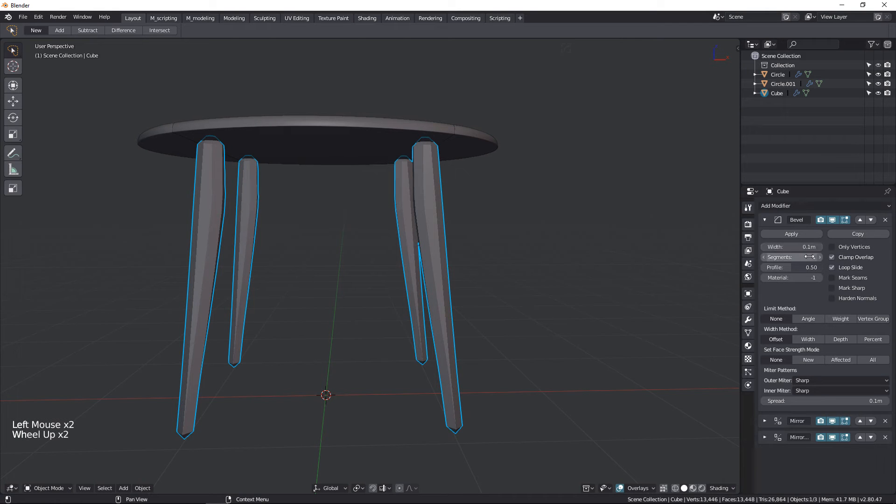
- Set the legs' Bevel modifier to 3 segments and a width of 0.017 m
click(820, 257)
click(820, 257)
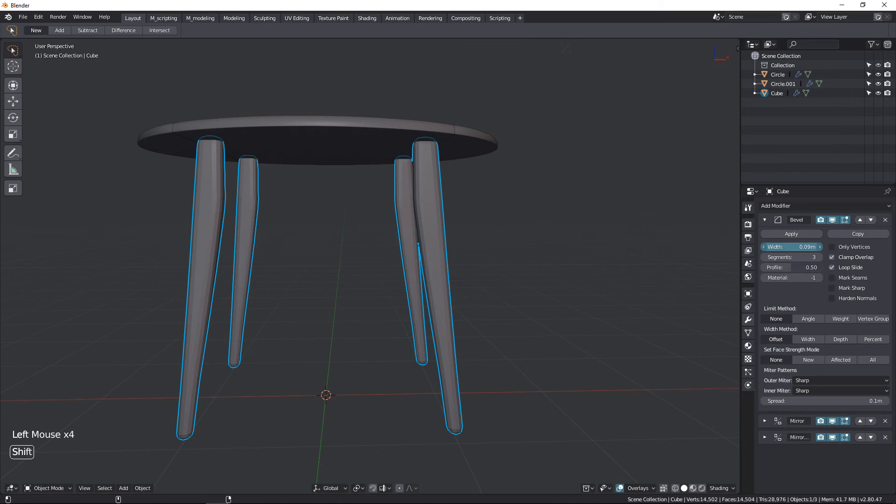
drag(793, 247, 784, 246)
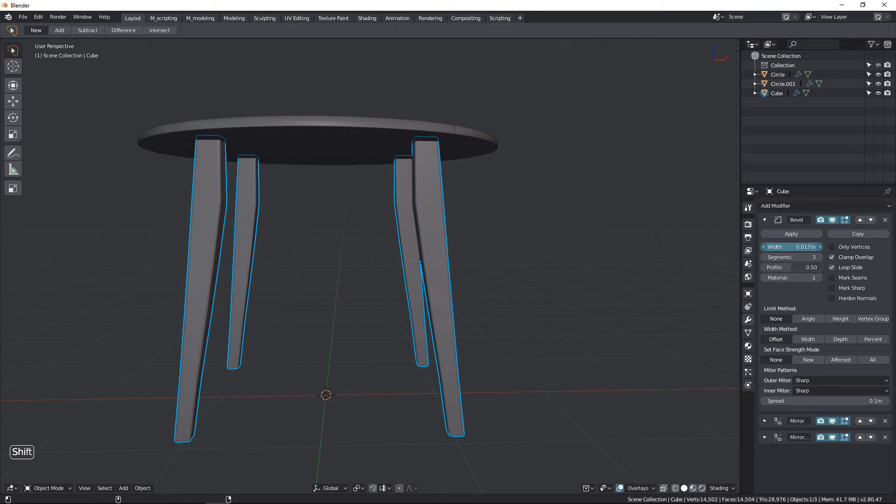
- Limit the legs' bevel by angle and reduce its width to 0.008 m
scroll(496, 192, up, 5)
middle_drag(495, 192, 530, 203)
scroll(560, 232, up, 2)
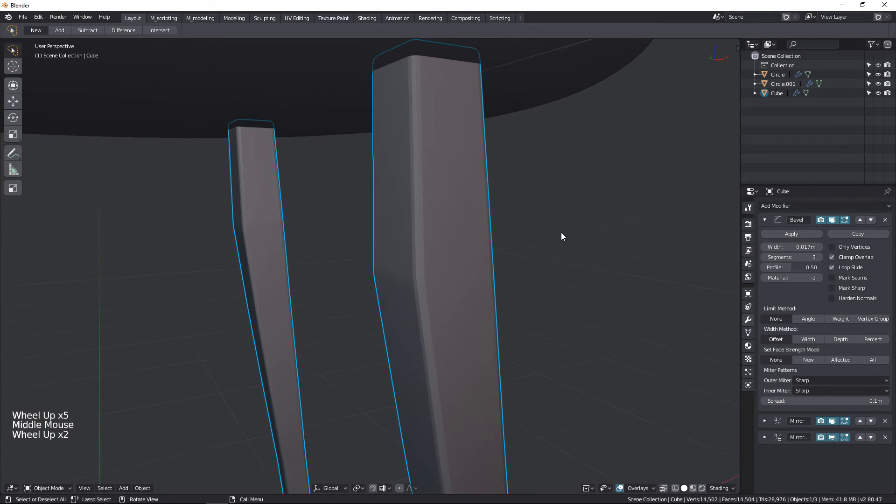
click(808, 319)
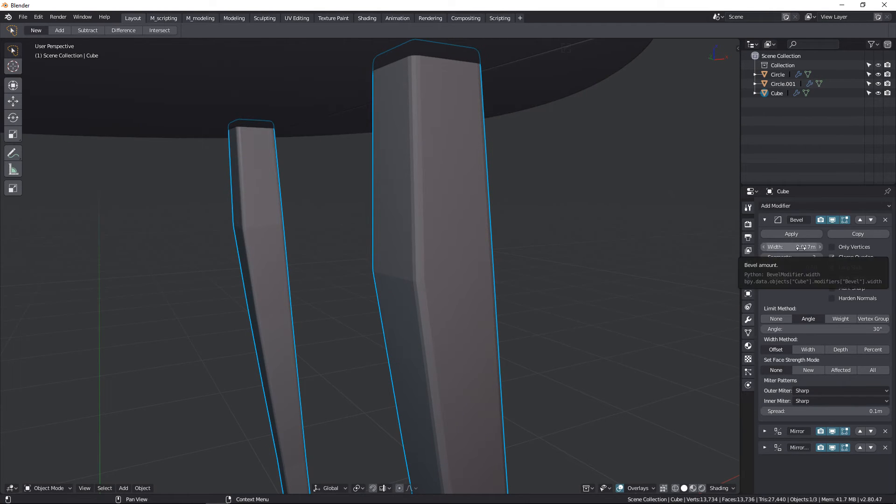
shift+drag(793, 247, 779, 246)
- In Edit Mode, add one edge loop near the leg's top end, slid to a factor of about -0.81
scroll(475, 281, down, 3)
shift+middle_drag(475, 281, 441, 252)
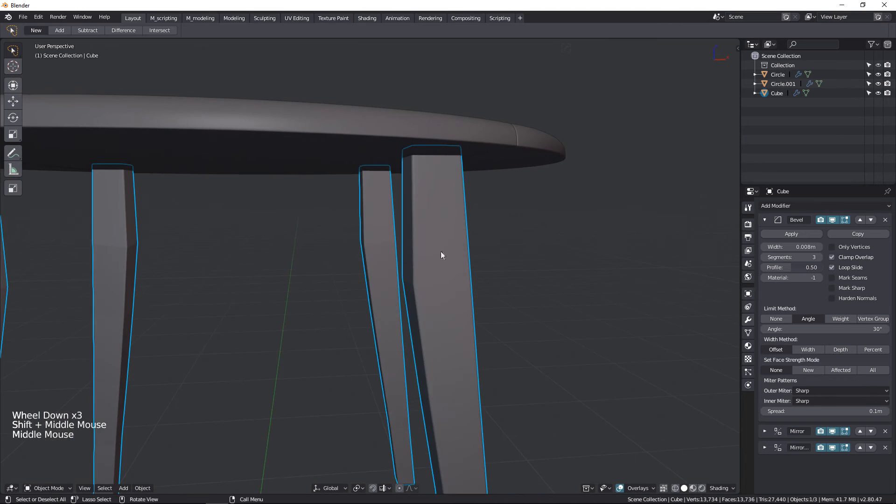
key(Tab)
key(ctrl+r)
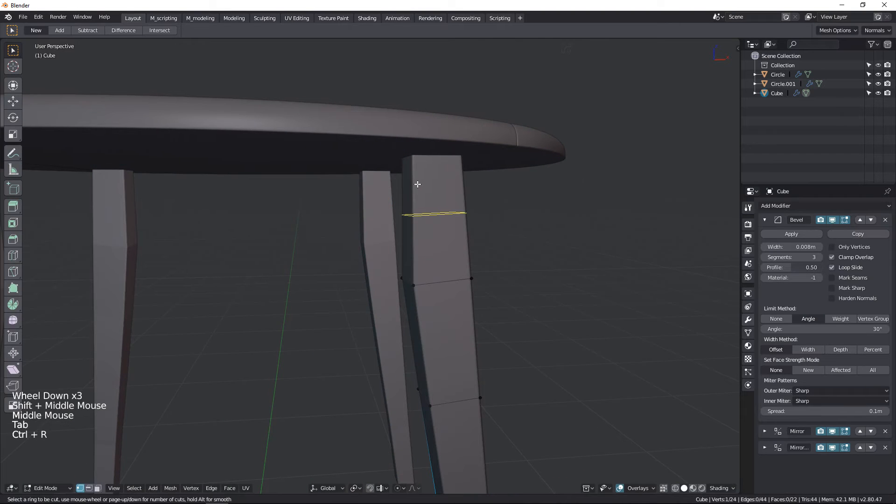
click(417, 184)
click(414, 163)
- Add one edge loop close to the leg's bottom end, slid to a factor of about 0.9
scroll(460, 351, down, 5)
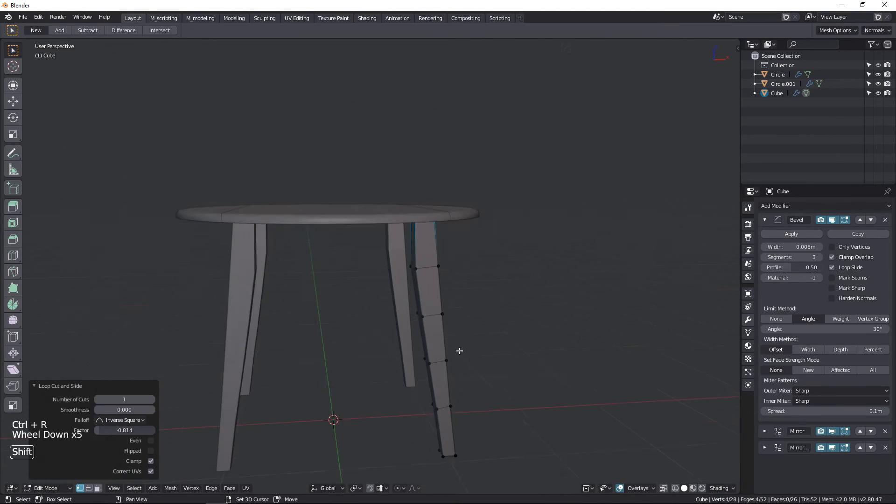
shift+middle_drag(460, 350, 486, 244)
scroll(462, 259, up, 3)
key(ctrl+r)
click(462, 261)
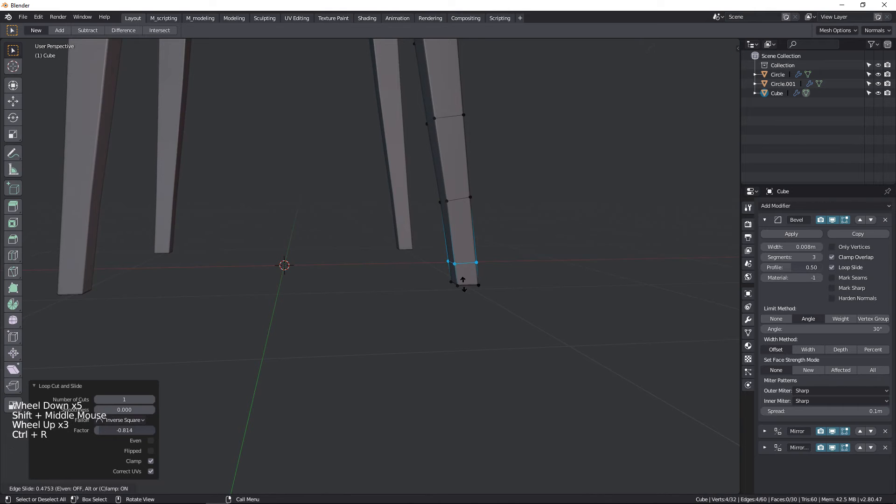
click(472, 352)
- In Object Mode, give the legs a level 2 Subdivision modifier and place it above both Mirror modifiers
scroll(492, 161, down, 2)
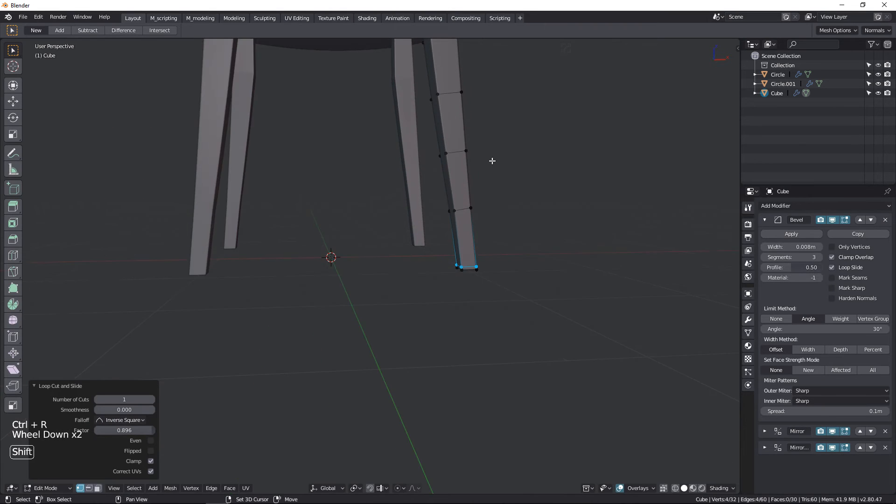
shift+middle_drag(491, 161, 472, 254)
key(Tab)
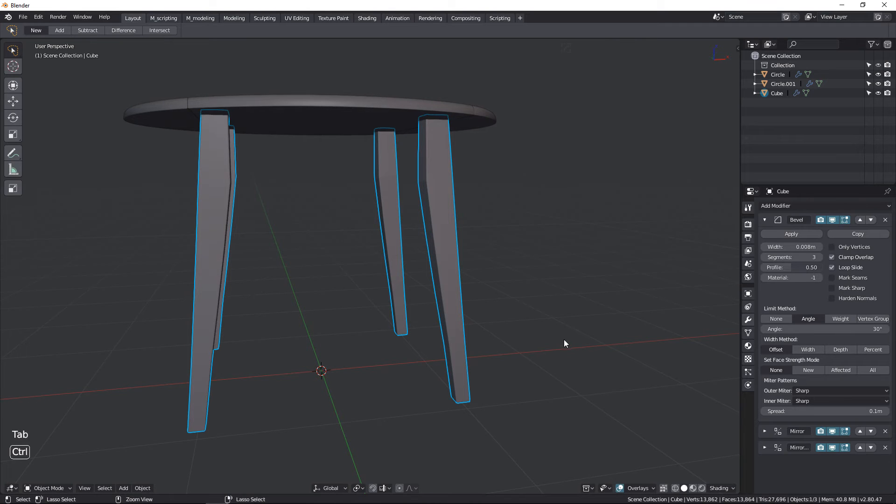
key(ctrl+2)
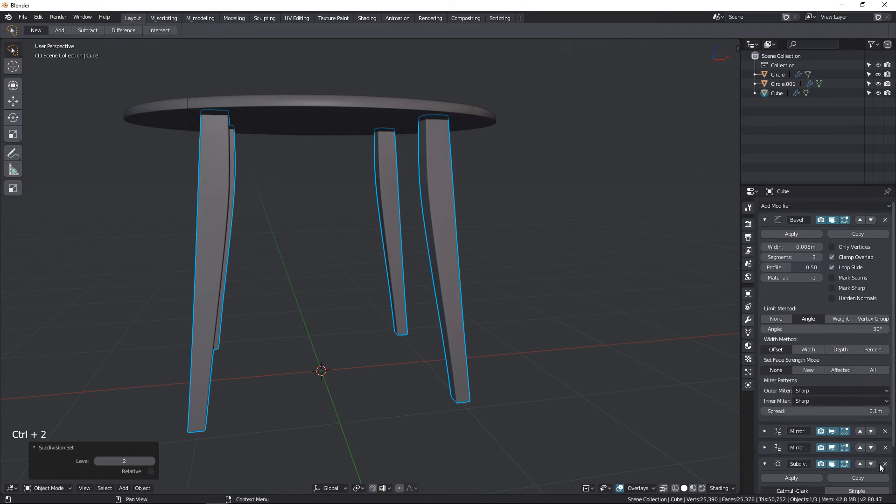
click(860, 464)
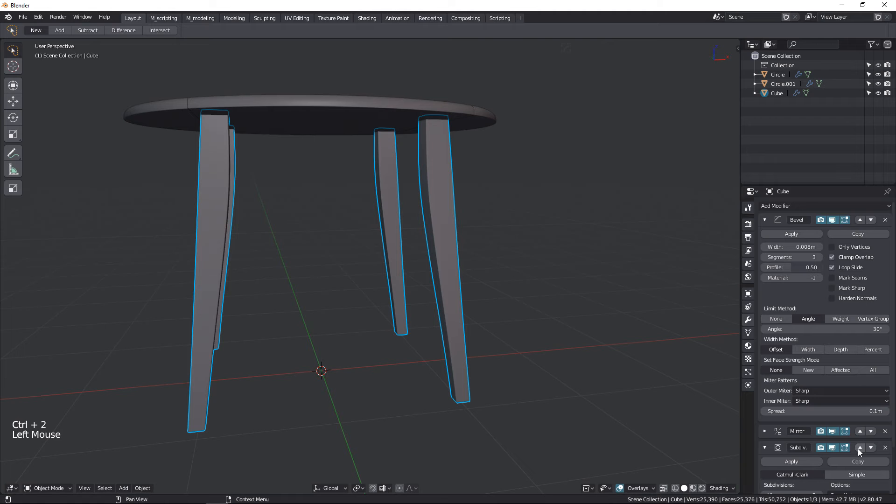
click(860, 448)
- Examine the smoothed, beveled edges and the taper of the legs from several angles and up close
scroll(422, 171, up, 2)
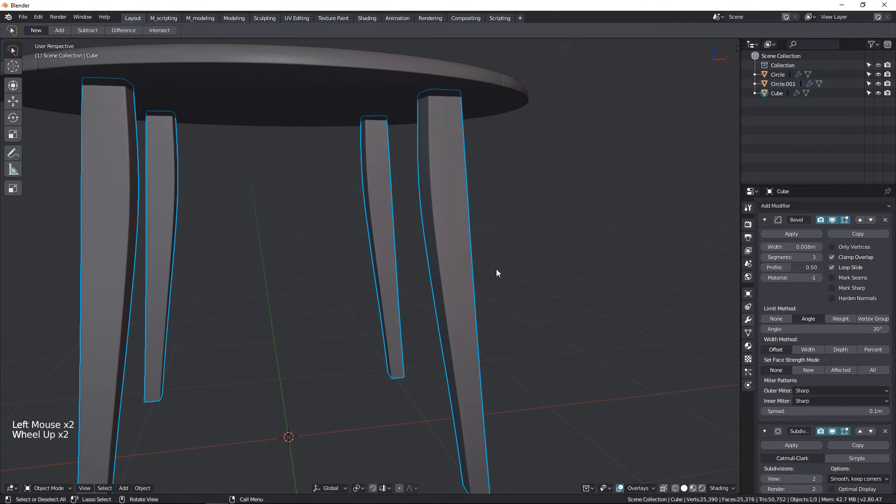
middle_drag(424, 195, 452, 194)
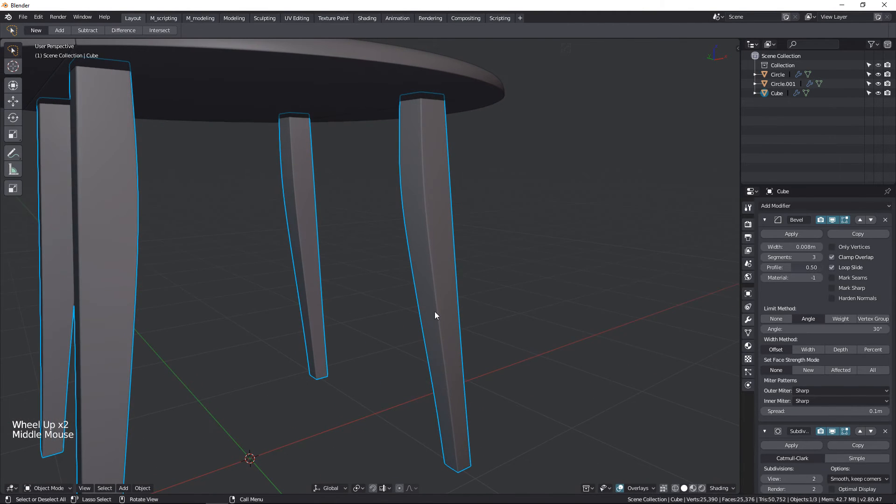
scroll(435, 312, down, 2)
middle_drag(434, 312, 392, 314)
scroll(422, 256, down, 4)
scroll(440, 261, up, 5)
middle_drag(422, 256, 430, 230)
scroll(440, 262, up, 3)
scroll(422, 239, up, 2)
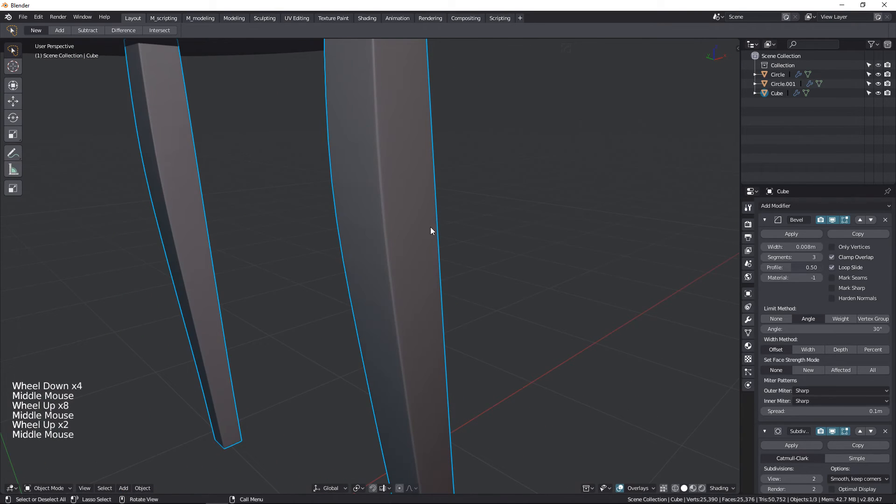
- Increase the legs' Bevel width to 0.019 m and deselect them to check the whole table
right_click(380, 224)
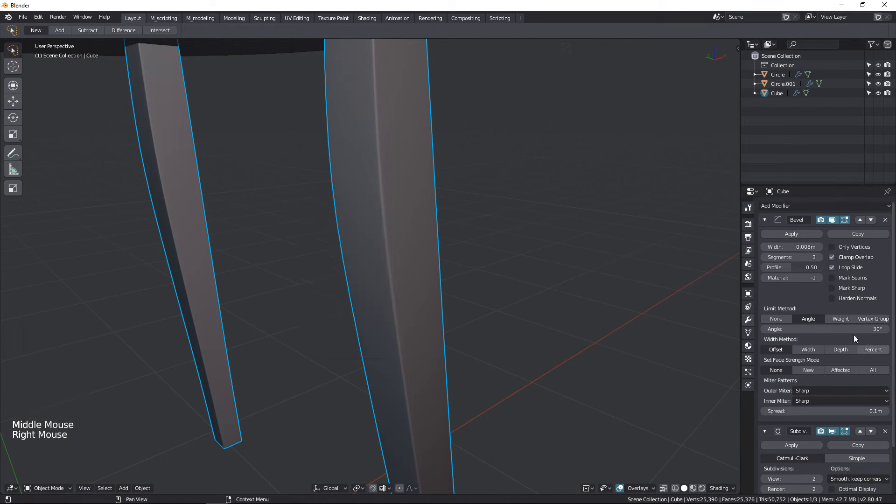
shift+drag(791, 248, 805, 248)
scroll(414, 221, down, 5)
middle_drag(413, 220, 548, 228)
triple_click(493, 240)
scroll(497, 234, down, 1)
scroll(498, 233, down, 1)
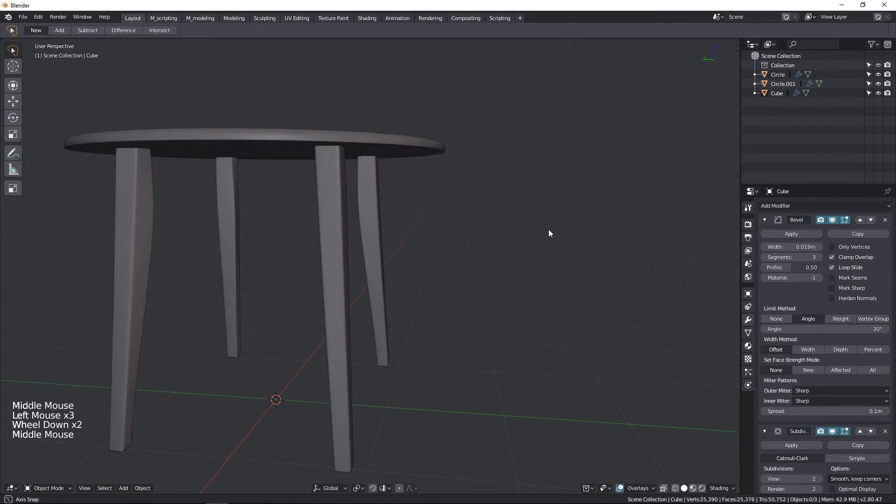
middle_drag(397, 150, 394, 260)
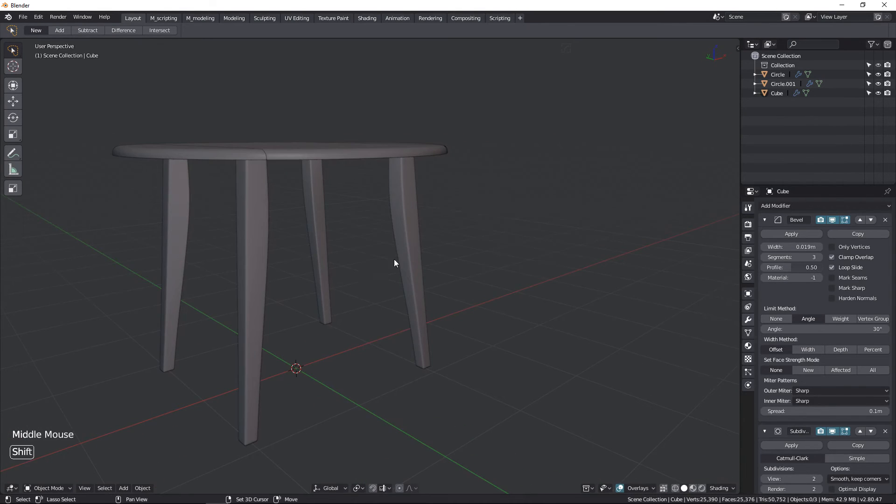
- Add a 2 m cube at the world origin and show it in a top wireframe view
key(shift+a)
mouse_move(397, 254)
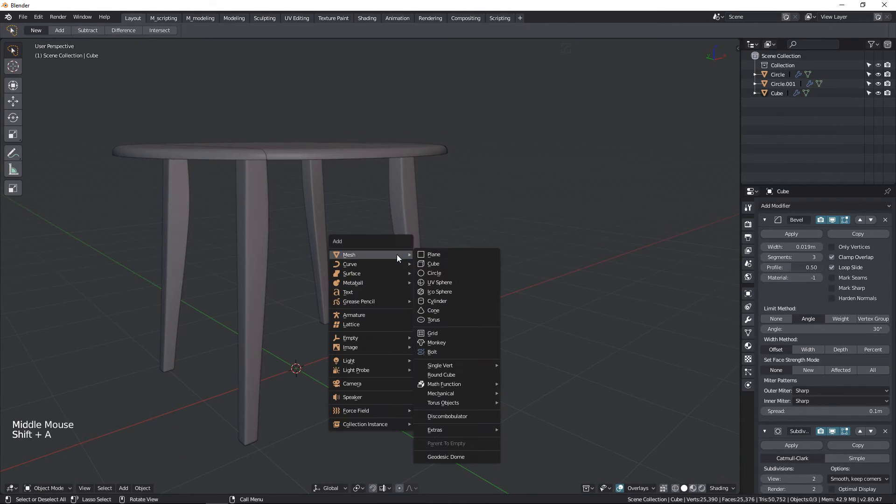
click(434, 263)
scroll(387, 319, down, 3)
key(KP_7)
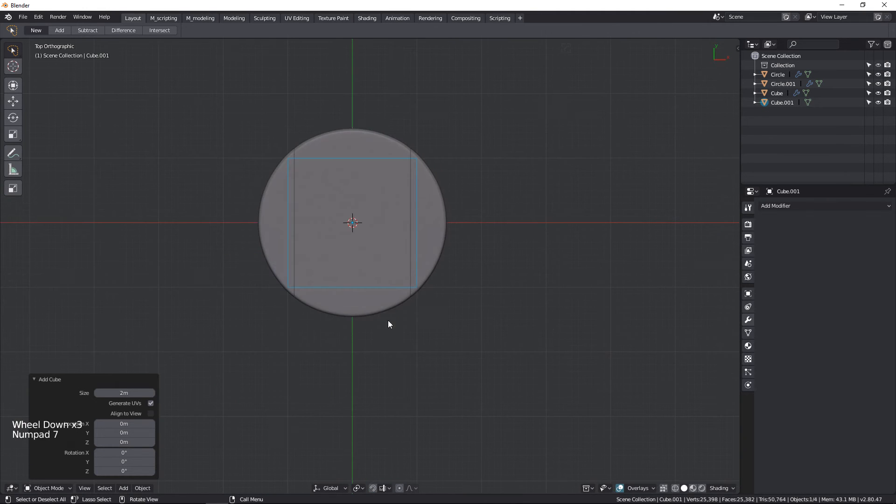
key(shift+z)
shift+middle_drag(458, 187, 461, 279)
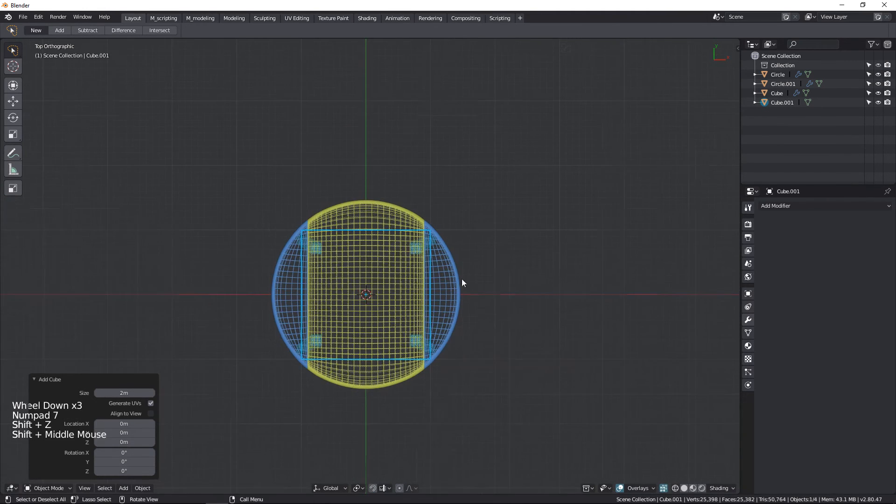
scroll(461, 279, up, 2)
key(s)
key(y)
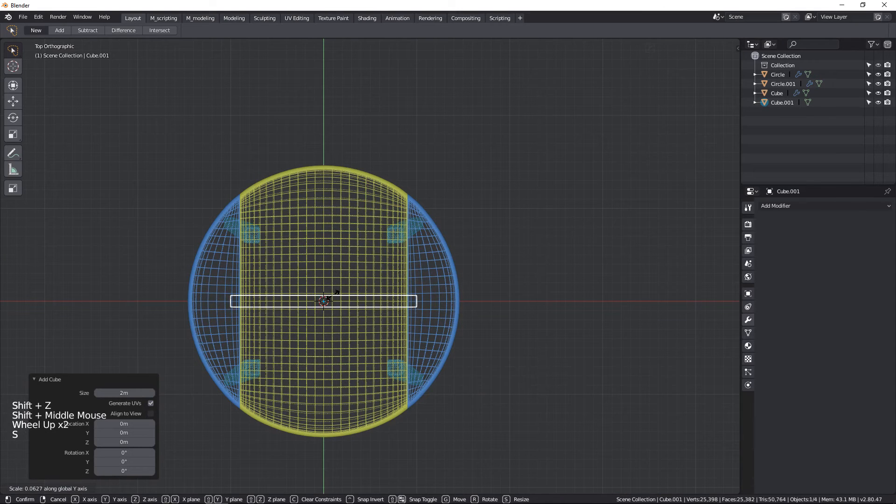
key(Escape)
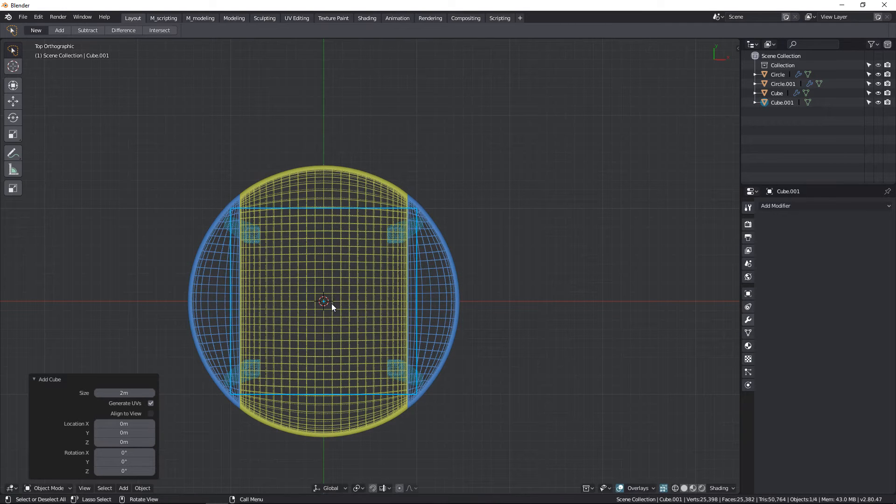
- Flatten the new cube into a thin board by scaling it along Y by 0.249 and again by 0.184
key(s)
key(y)
click(342, 268)
key(s)
key(y)
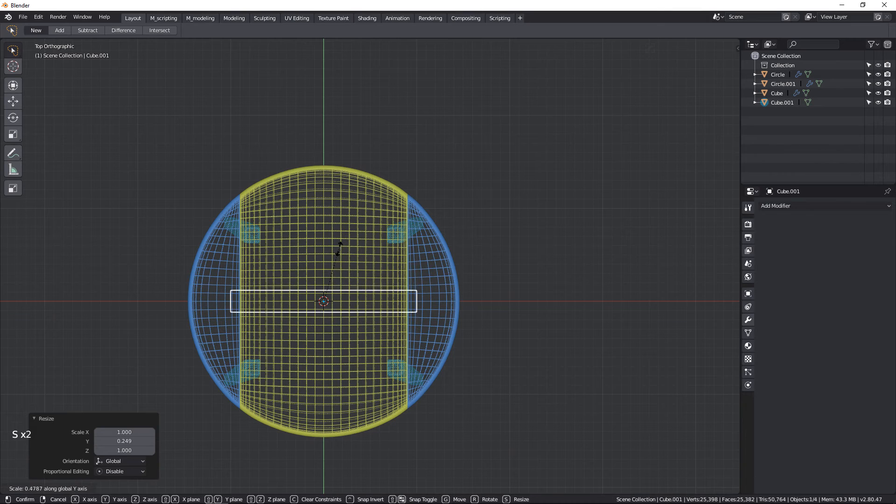
- Scale the thin board uniformly by 0.705 so it spans between the legs, and apply its scale
key(s)
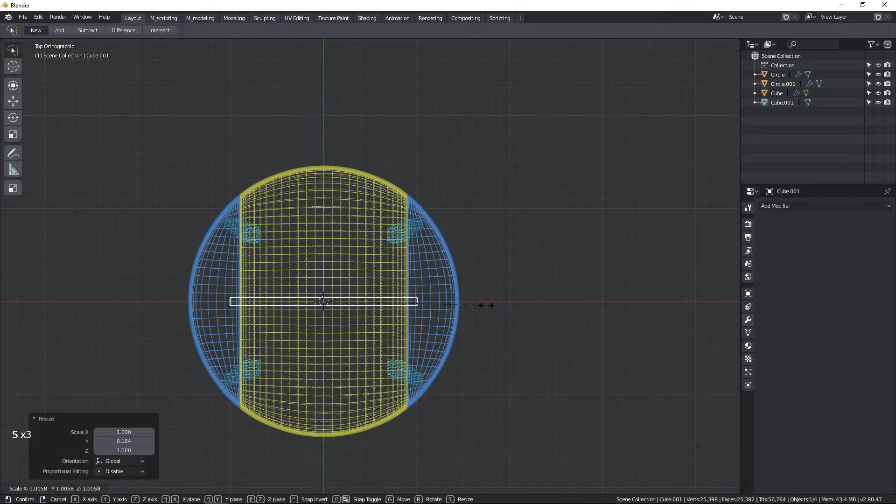
click(438, 306)
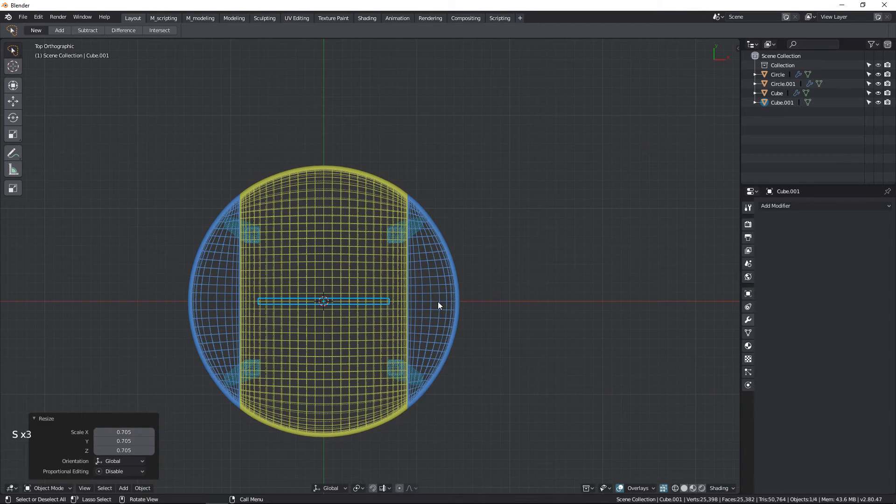
key(ctrl+a)
click(418, 281)
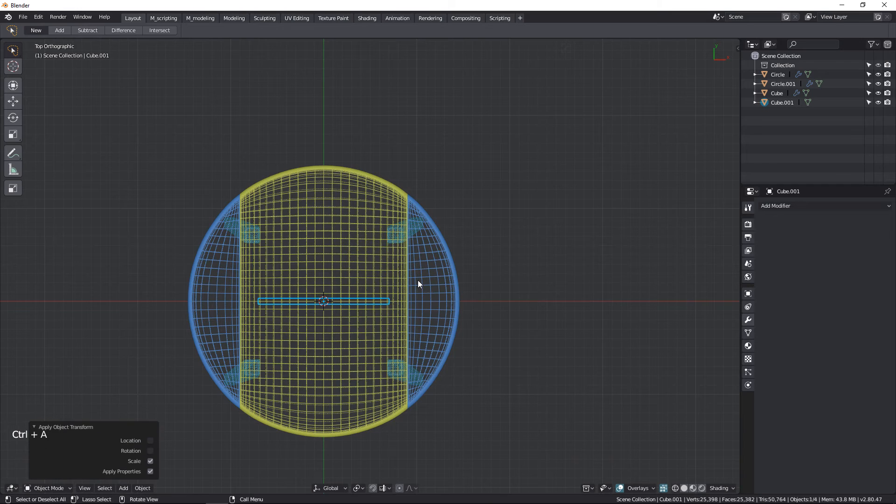
- In solid shading, reduce the board's height by scaling it along Z by 0.168, and apply its scale
key(KP_Decimal)
scroll(422, 271, down, 5)
key(shift+z)
mouse_move(426, 262)
middle_down()
mouse_move(449, 322)
mouse_move(510, 286)
mouse_move(508, 201)
middle_up()
key(s)
key(z)
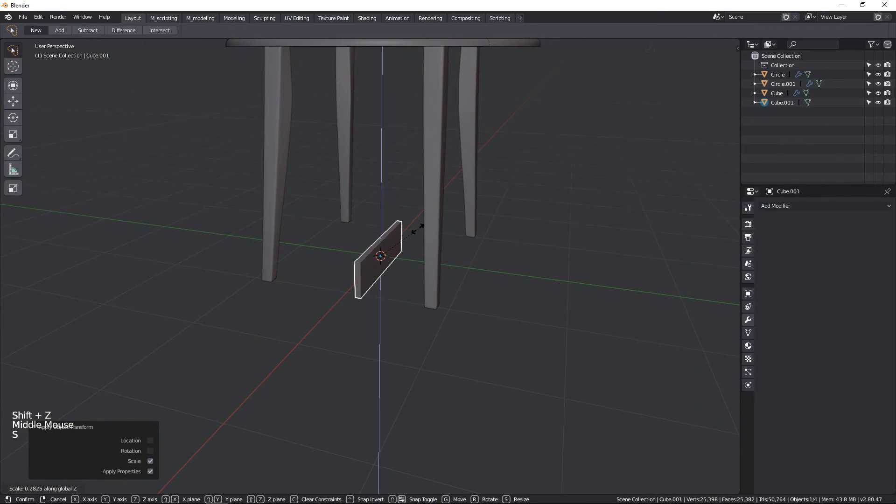
click(404, 236)
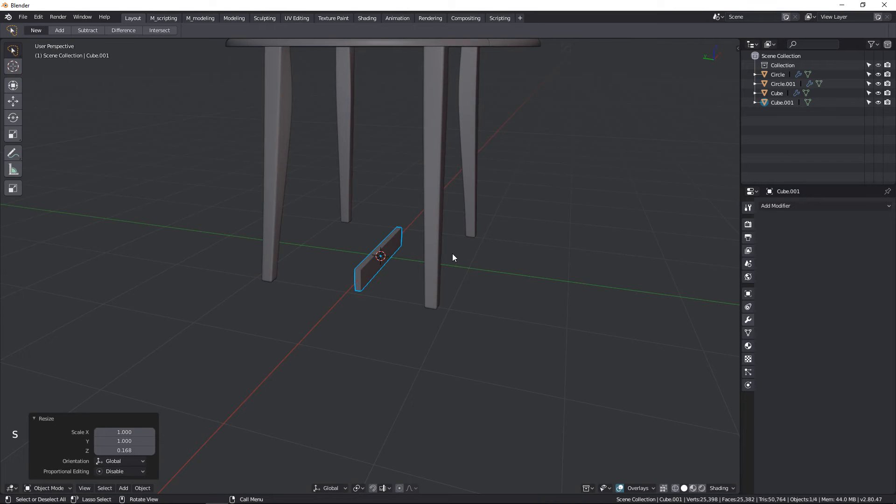
key(ctrl+a)
click(452, 253)
- In front view, move the board up 2.05 m along Z to sit directly under the tabletop between the legs
key(KP_1)
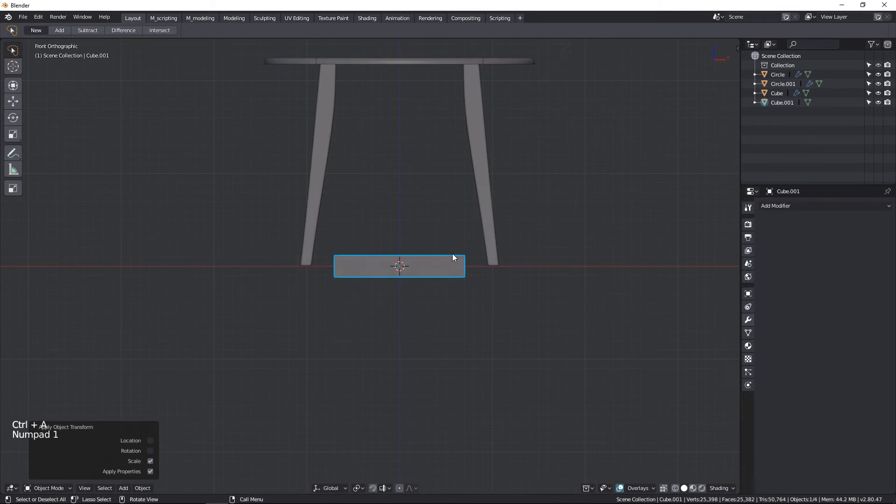
key(g)
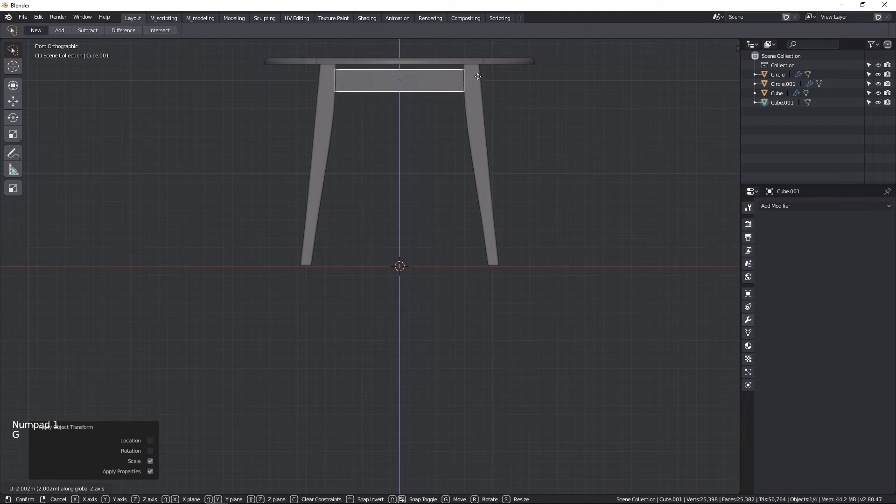
click(478, 72)
scroll(392, 67, up, 1)
shift+middle_drag(392, 68, 440, 120)
scroll(439, 121, up, 3)
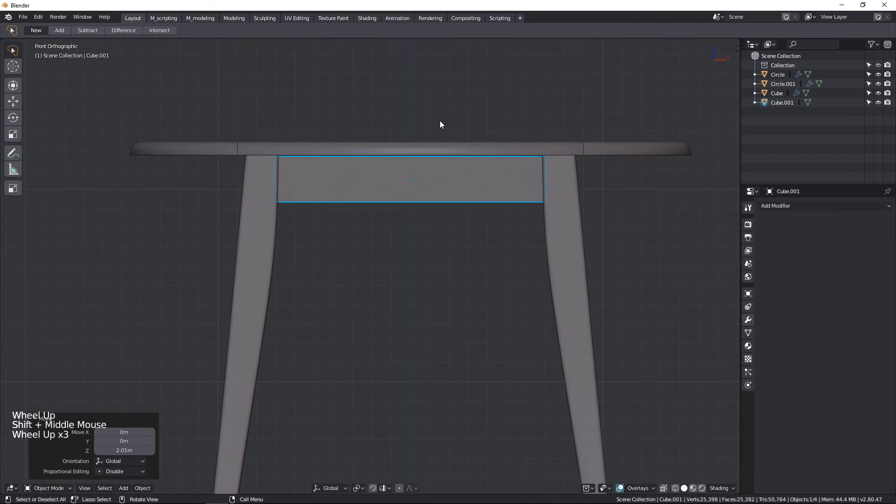
- Scale the apron board's height to about 0.753 along Z and raise it about 0.035 m under the tabletop
key(s)
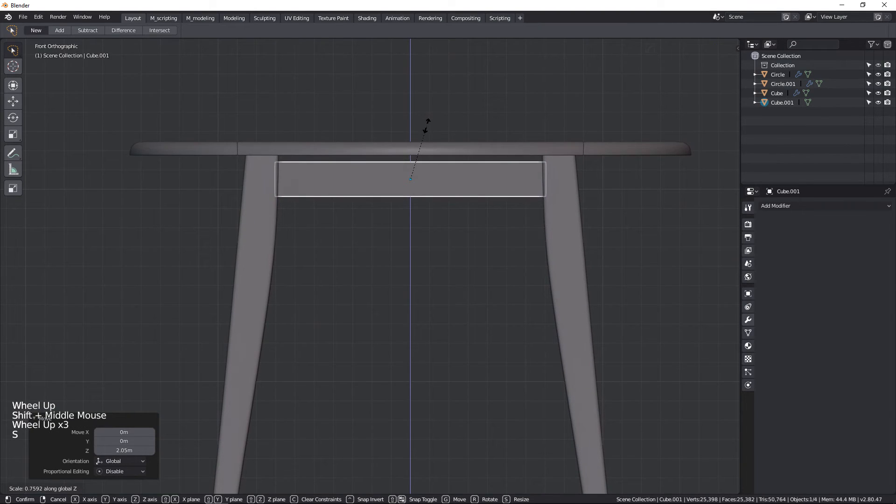
click(427, 124)
key(g)
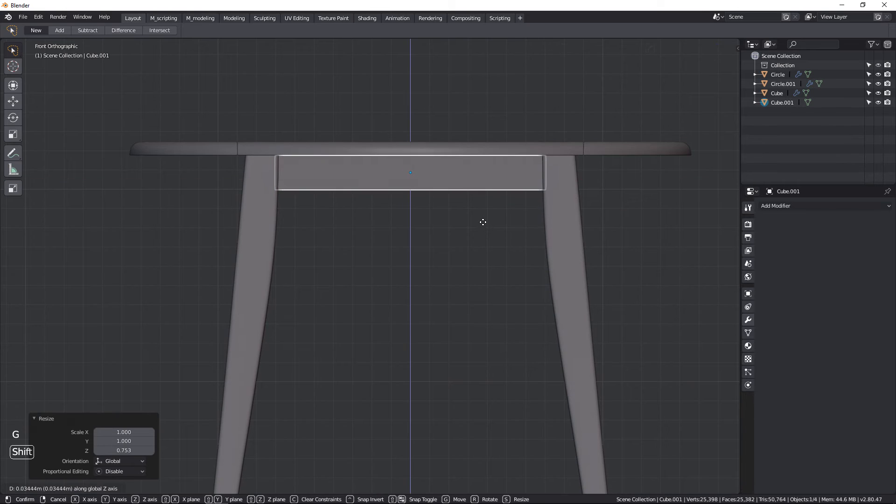
click(483, 227)
- Set snapping to Edge and snap the board vertically against the underside of the tabletop
scroll(370, 191, up, 4)
shift+middle_drag(399, 184, 388, 235)
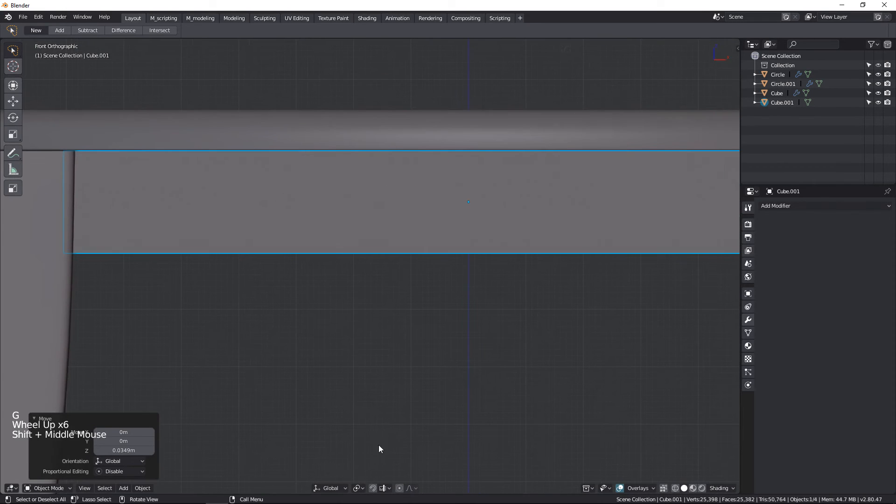
click(389, 488)
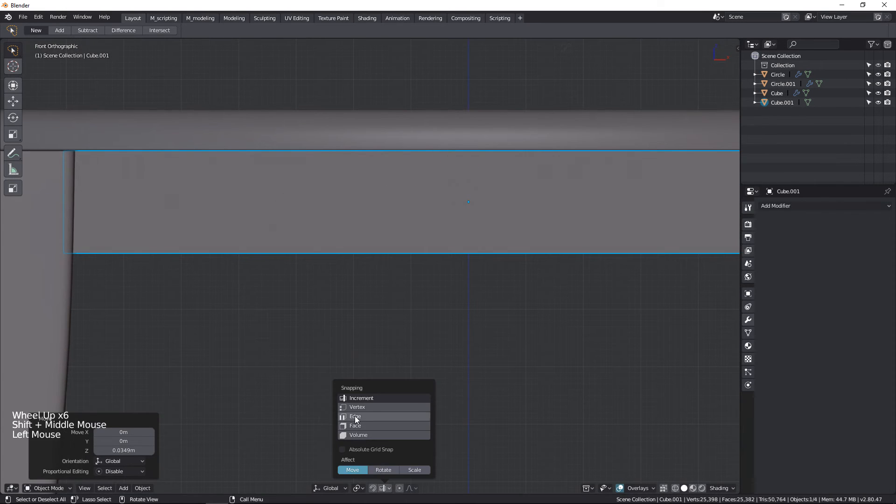
key(g)
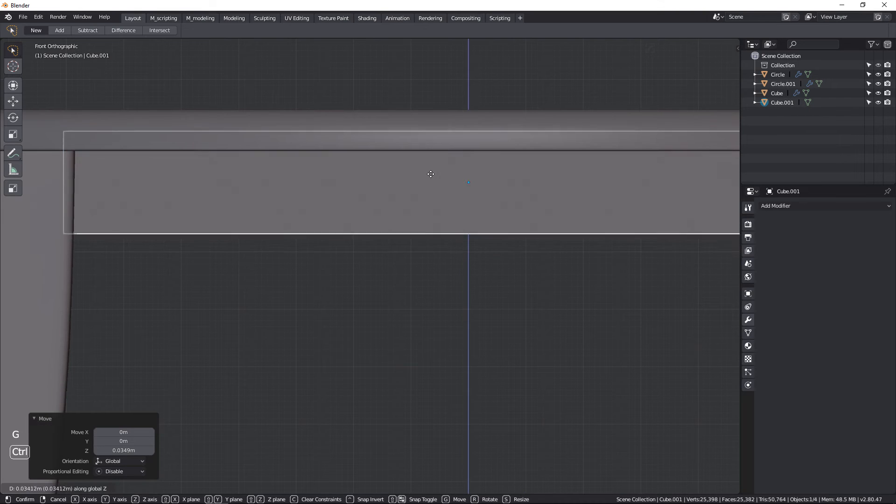
click(420, 208)
- Thin the apron board to about 0.49 along Y and apply its scale
scroll(420, 208, down, 4)
shift+middle_drag(443, 286, 532, 274)
triple_click(441, 293)
scroll(441, 293, down, 2)
click(330, 238)
key(s)
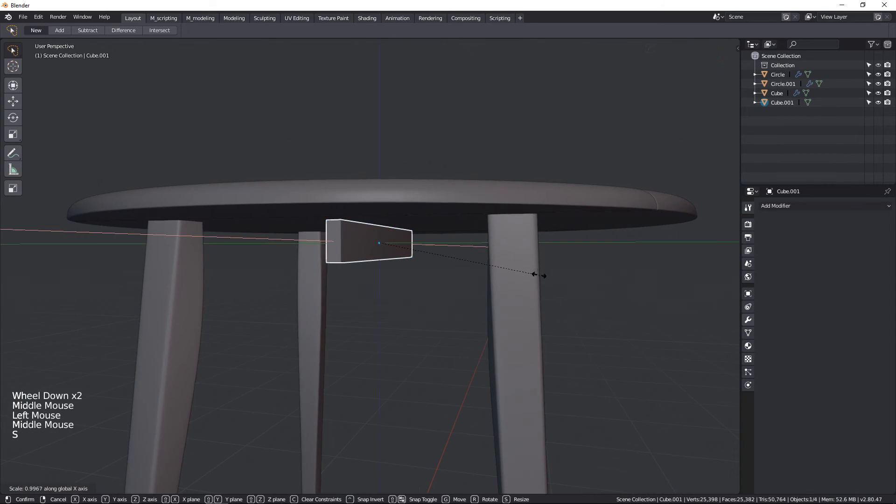
key(Escape)
key(s)
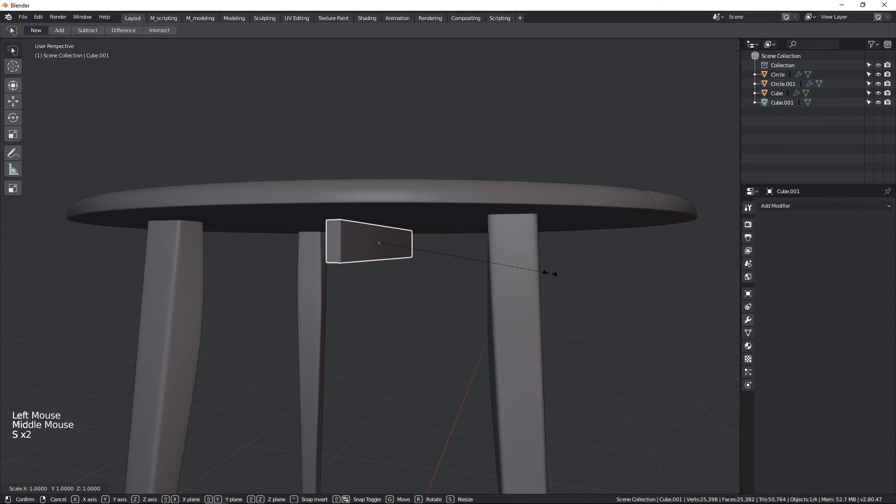
key(y)
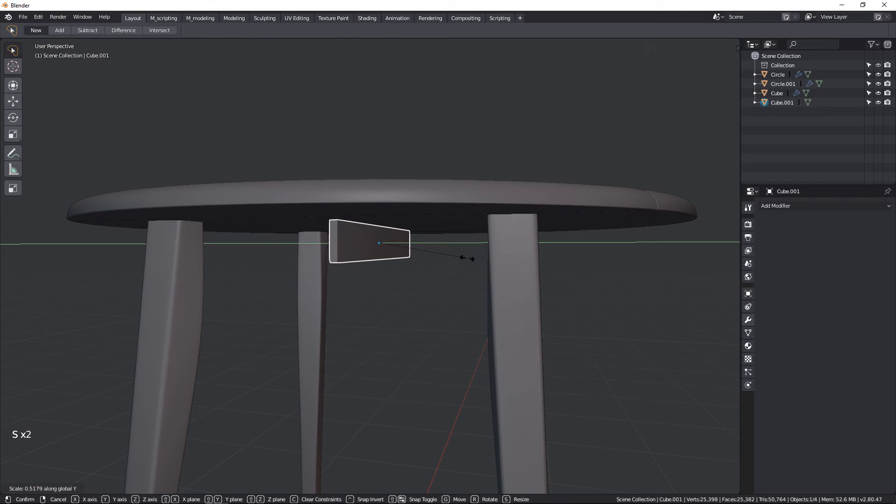
click(463, 256)
key(ctrl+a)
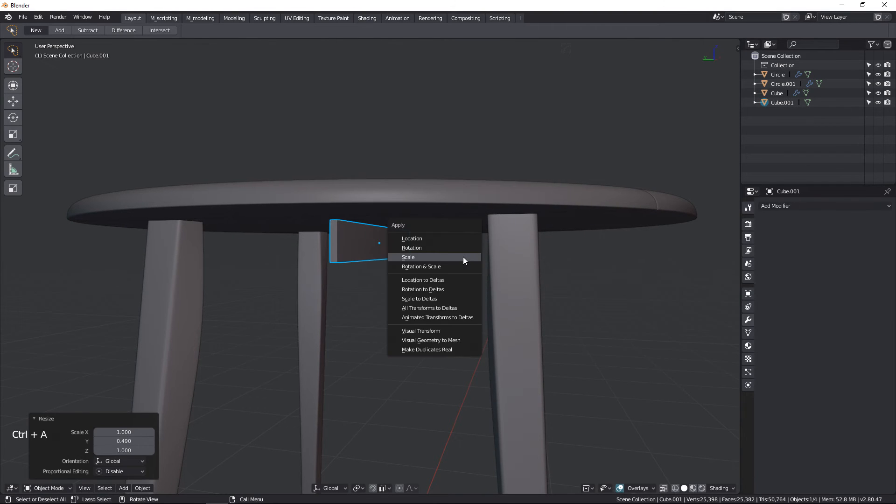
click(463, 257)
- Move the board about -0.707 m along Y, then fine-tune it by about -0.009 m to centre it in the front legs' tops
key(KP_3)
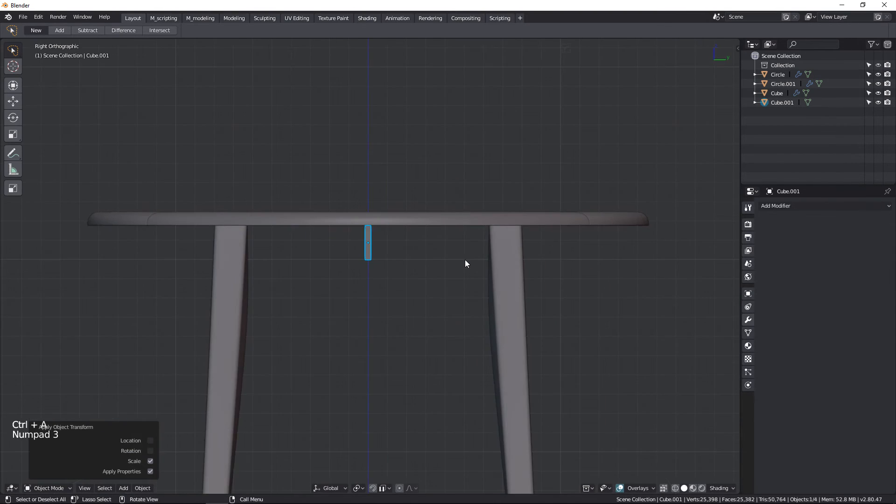
key(g)
key(y)
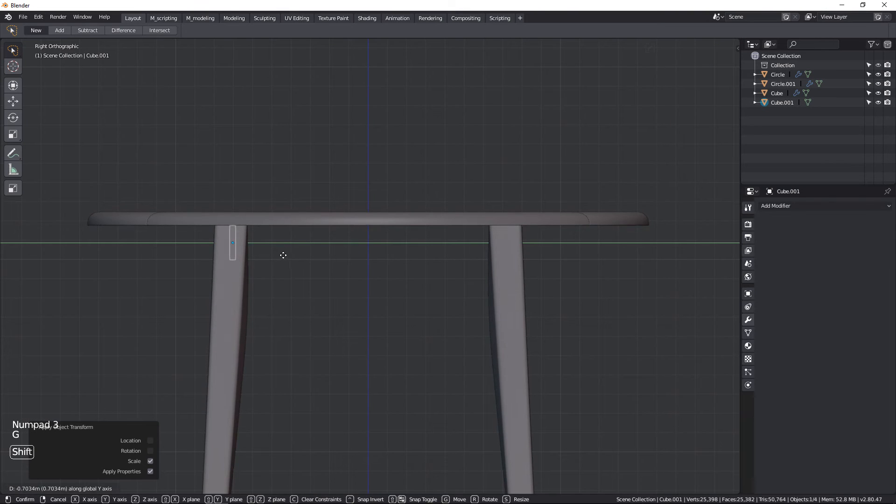
click(279, 254)
scroll(233, 257, up, 3)
shift+middle_drag(233, 260, 262, 260)
scroll(267, 260, up, 3)
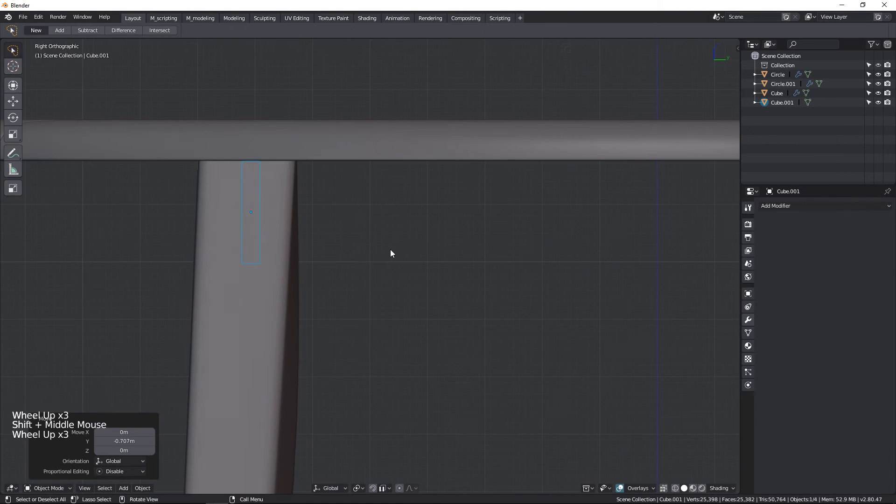
key(g)
key(shift+y)
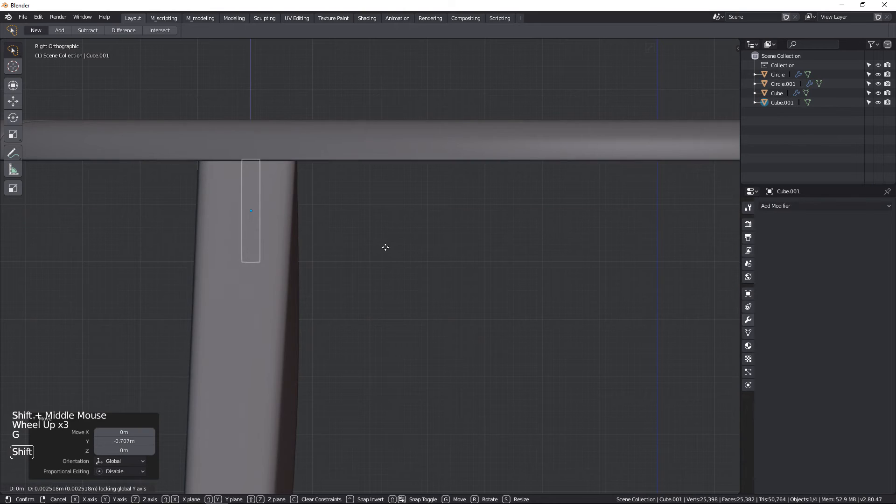
key(y)
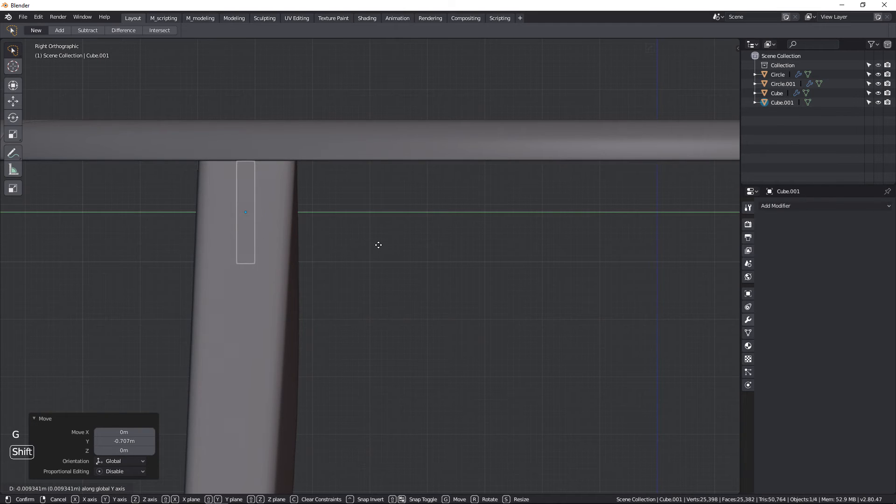
click(379, 246)
- Duplicate the apron board, snap the copy to the 3D cursor and rotate it 90° in the top view
scroll(271, 250, down, 7)
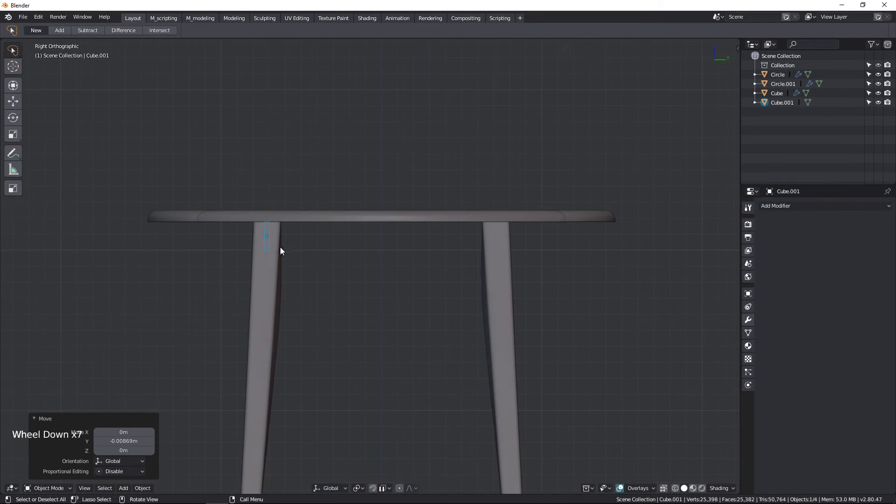
middle_drag(309, 255, 349, 279)
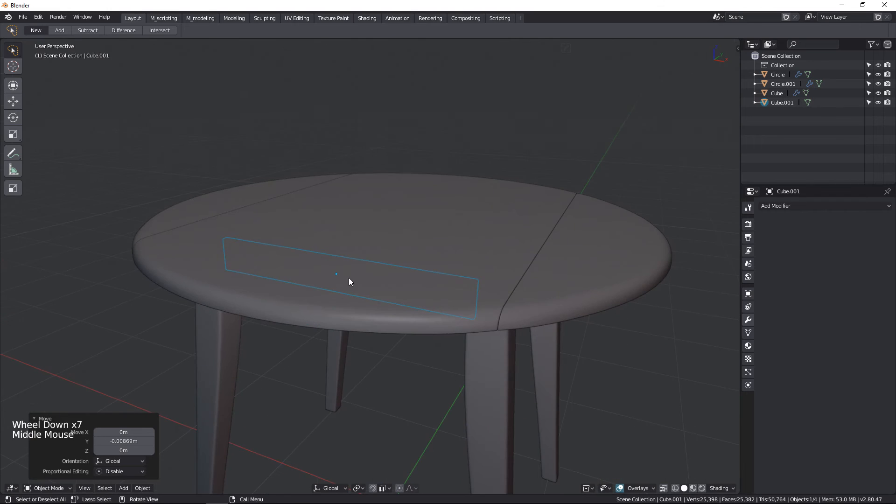
key(KP_7)
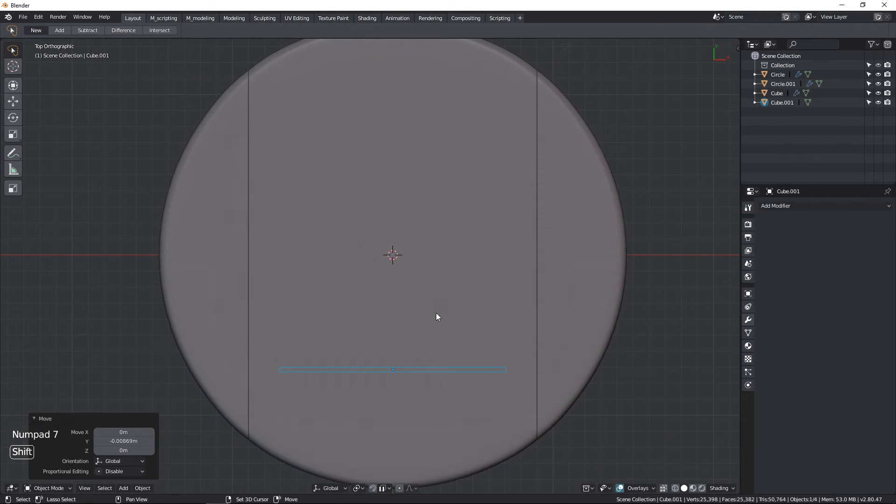
key(shift+d)
key(y)
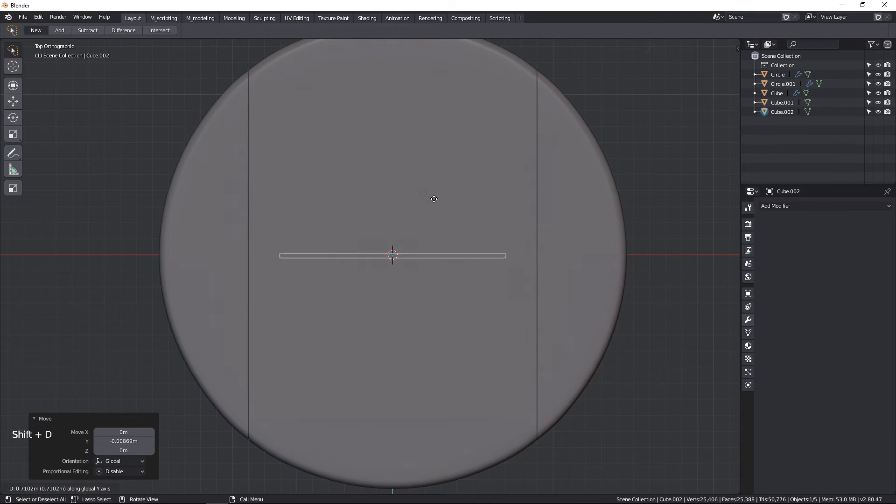
key(Escape)
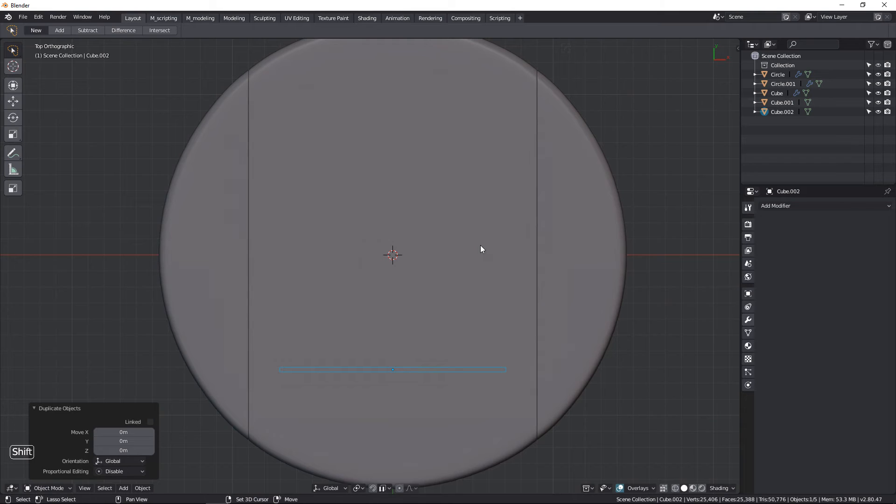
key(shift+s)
click(532, 246)
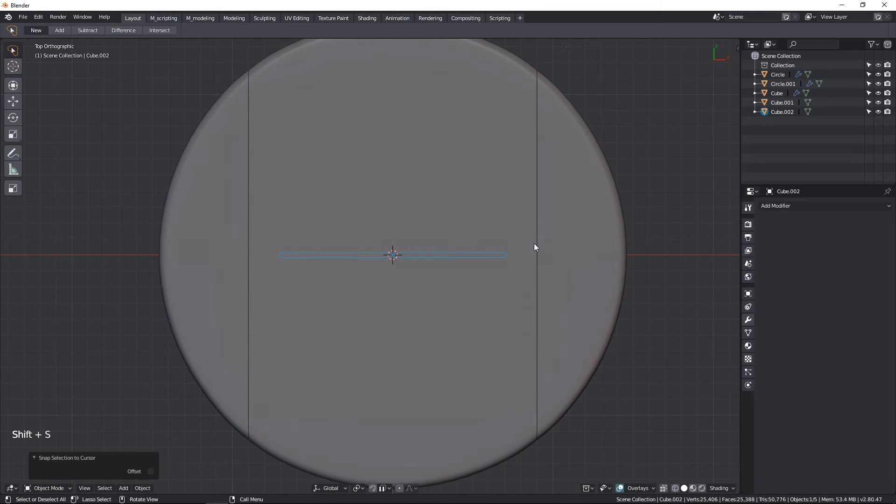
text(r90)
key(Return)
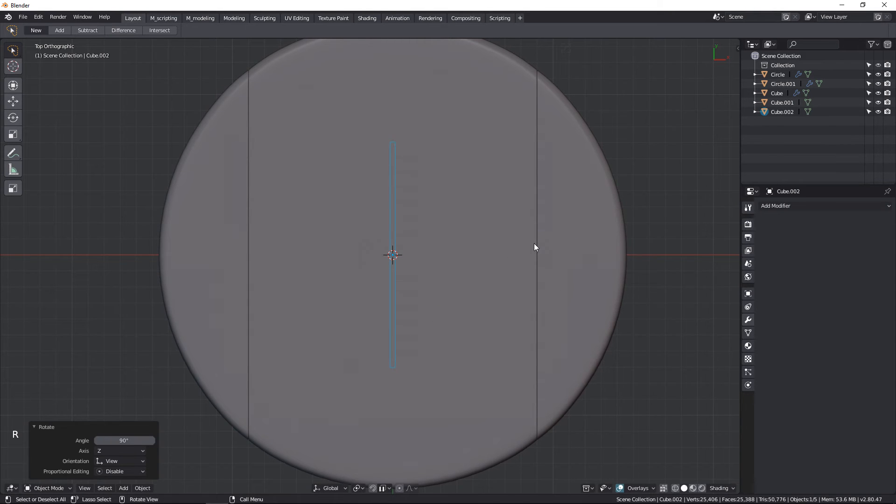
- Raise the rotated board about 2.02 m along Z so it sits between the tops of the legs
key(KP_3)
scroll(471, 264, down, 4)
shift+middle_drag(471, 264, 470, 276)
key(g)
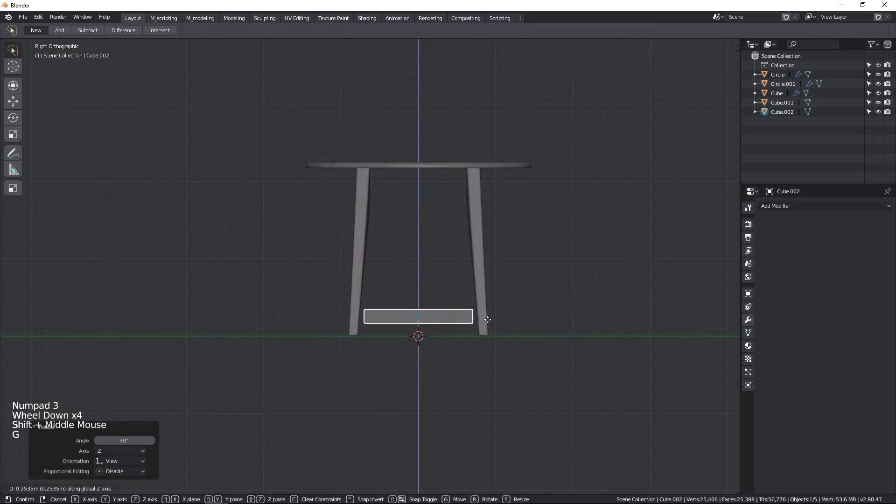
click(485, 179)
- Snap the rotated board's top edge vertically to the underside of the tabletop
scroll(448, 186, up, 7)
shift+middle_drag(436, 192, 461, 241)
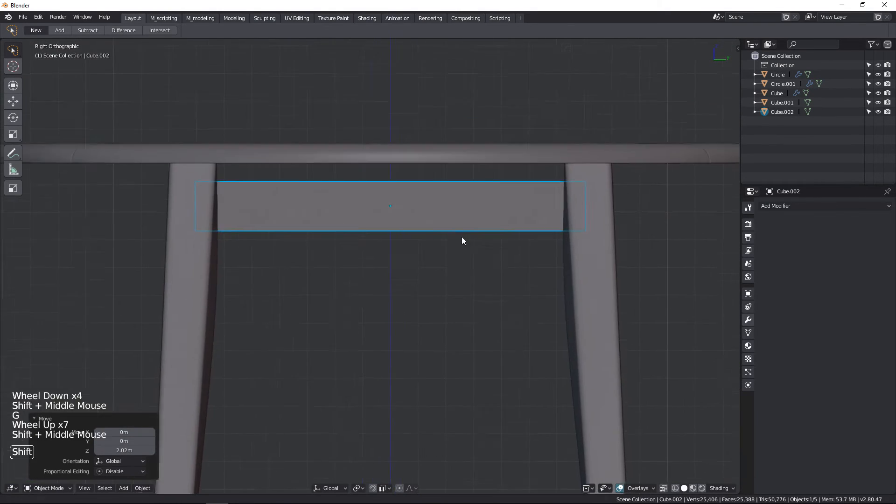
scroll(404, 182, up, 2)
key(g)
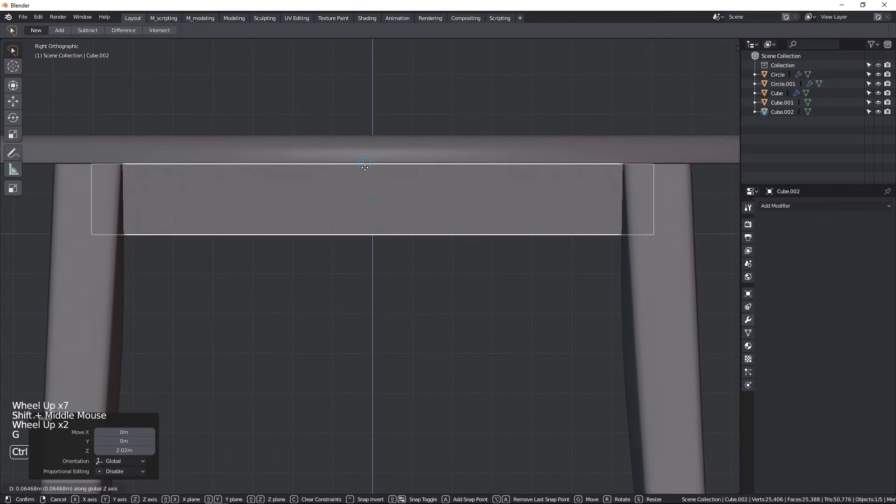
click(366, 167)
scroll(369, 164, up, 3)
shift+middle_drag(368, 164, 388, 192)
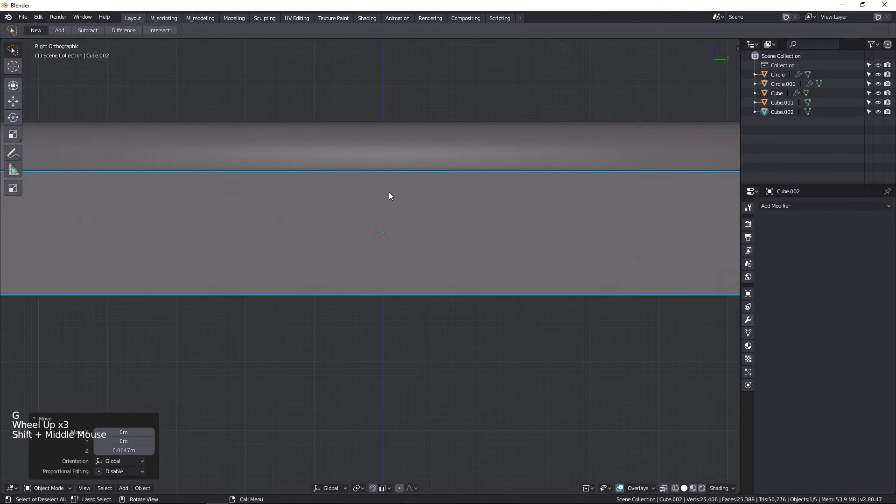
key(g)
click(392, 215)
key(g)
key(ctrl)
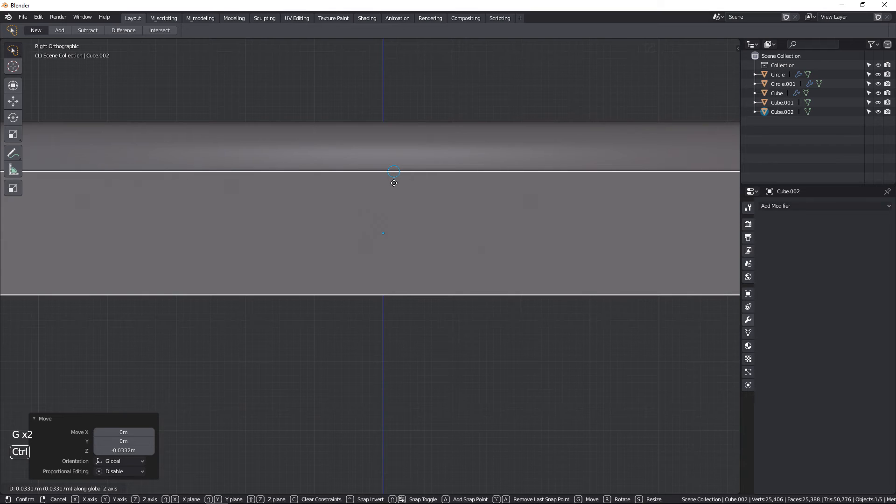
click(391, 185)
- Switch to wireframe display and move the rotated board about 0.772 m along X into the leg's top
scroll(386, 201, down, 6)
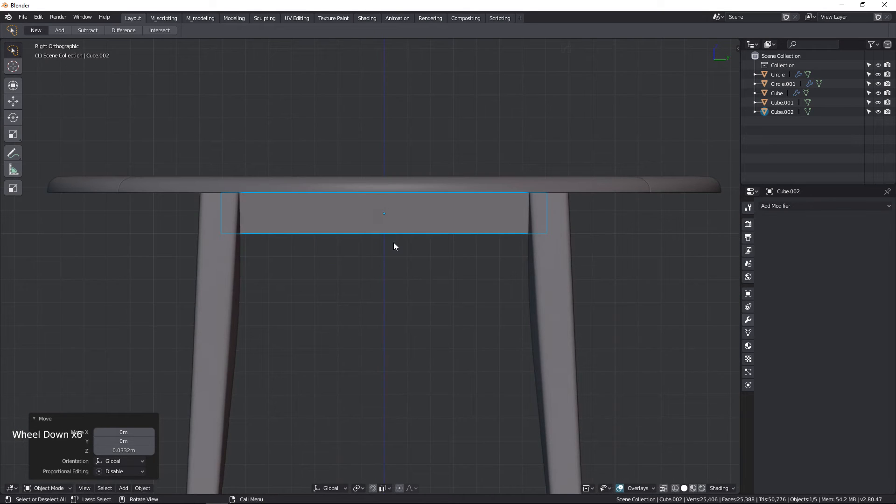
key(KP_7)
key(shift+z)
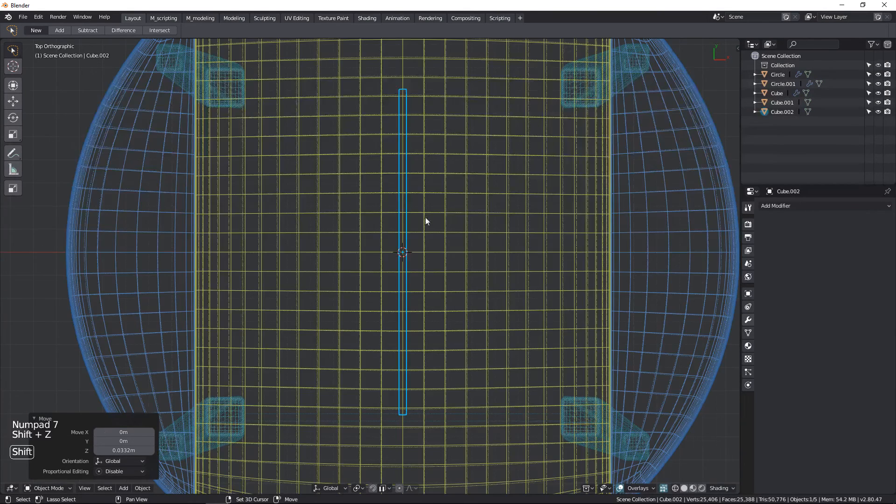
shift+middle_drag(426, 219, 366, 222)
key(KP_1)
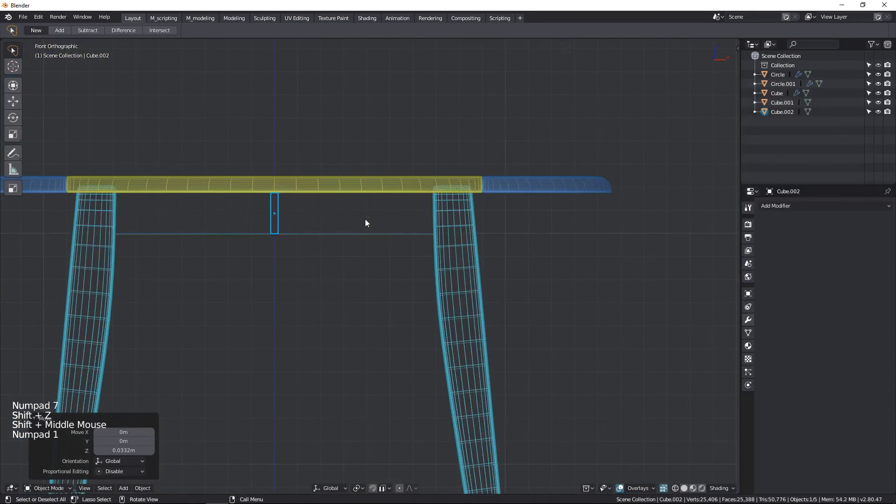
key(g)
key(x)
key(shift)
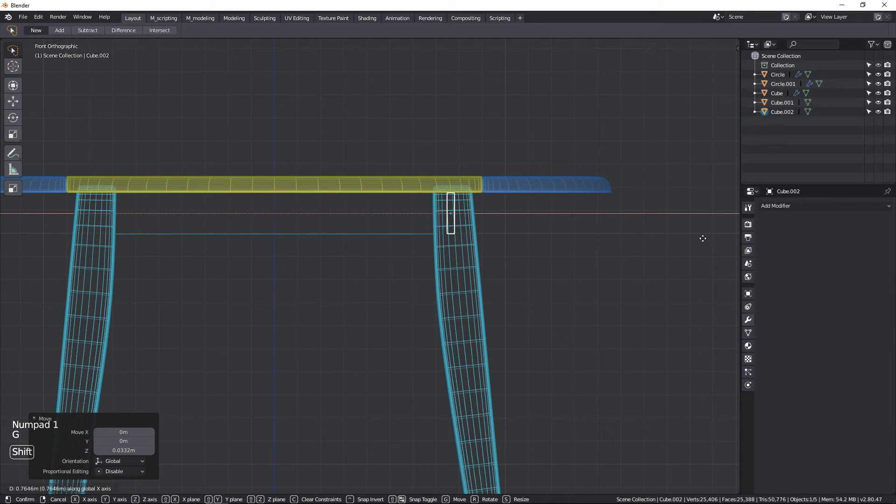
click(720, 244)
- Fine-tune the side board's position along X within the leg's top
scroll(495, 206, up, 4)
scroll(427, 215, up, 1)
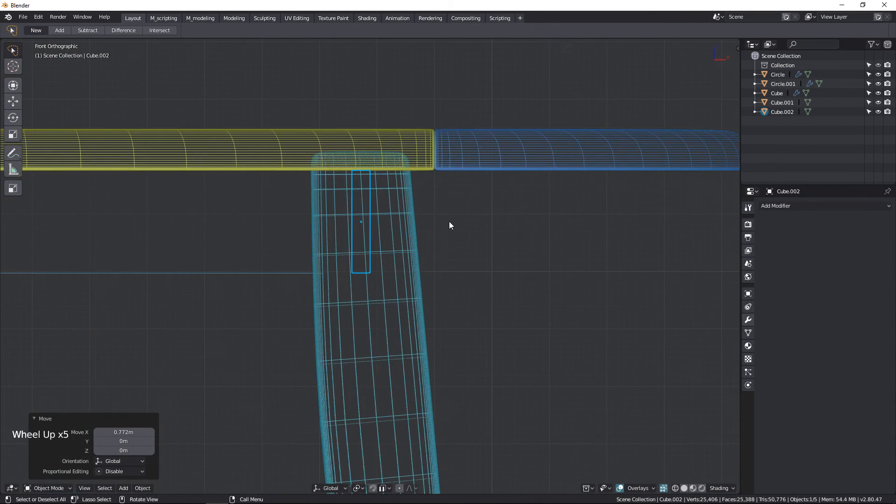
key(g)
key(x)
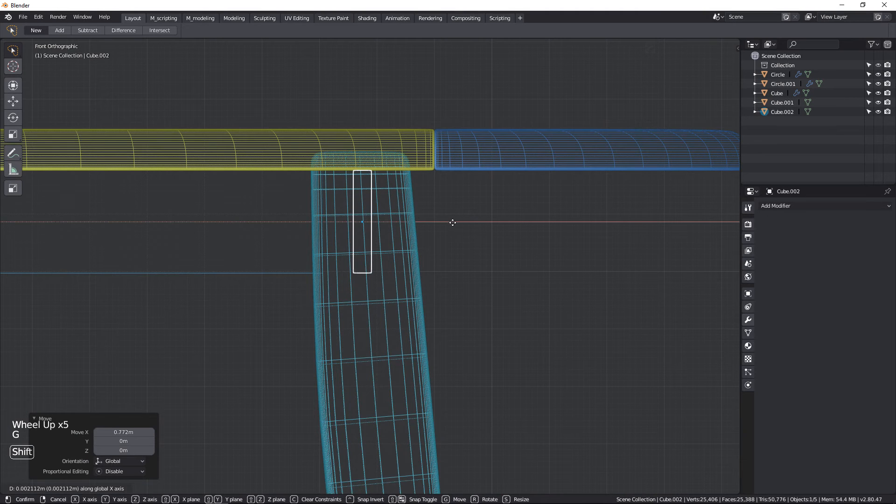
click(428, 220)
- Return to solid display and mirror the side board along X about the central tabletop section
scroll(429, 220, down, 5)
key(shift+z)
scroll(428, 221, down, 5)
mouse_move(428, 221)
middle_down()
mouse_move(457, 264)
mouse_move(520, 253)
mouse_move(456, 274)
mouse_move(513, 271)
mouse_move(334, 231)
mouse_move(372, 271)
middle_up()
triple_click(506, 258)
click(325, 219)
shift+click(377, 243)
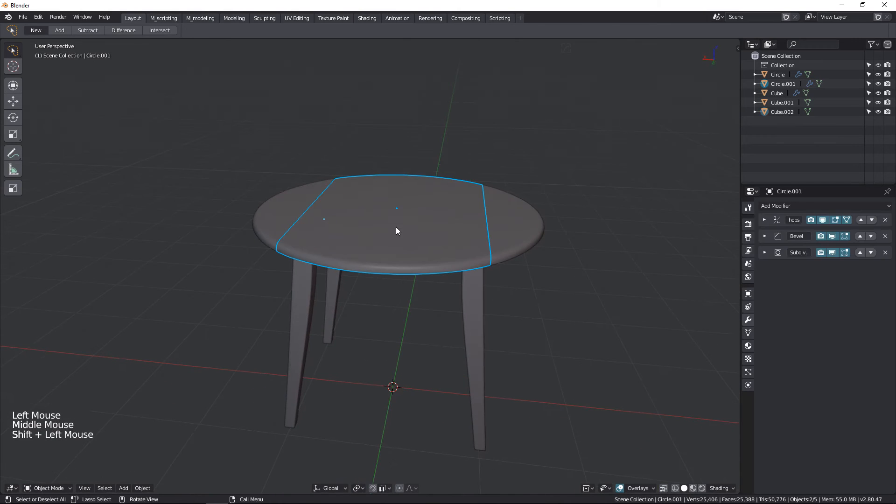
key(shift+alt+x)
- Try to mirror the front apron board along Y, and remove its Mirror modifier
middle_drag(396, 226, 343, 254)
click(414, 230)
key(shift+alt+y)
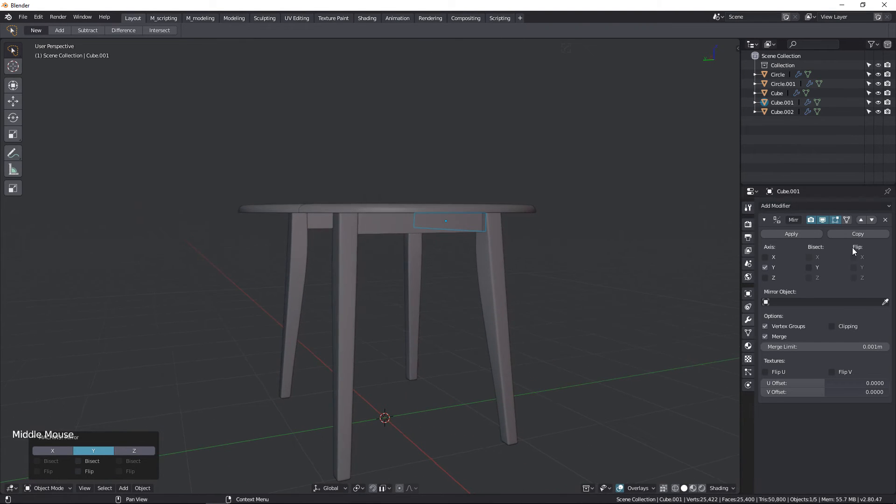
click(883, 221)
- Apply the rotation of the front apron board
key(ctrl+a)
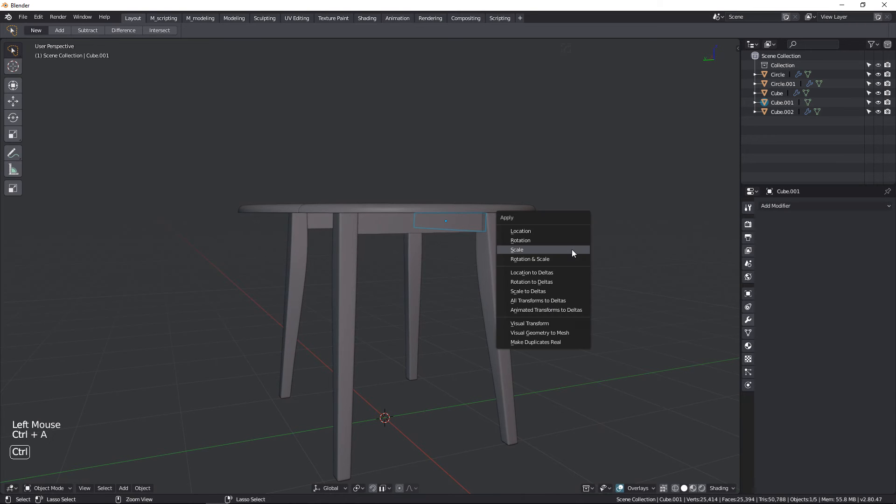
click(552, 241)
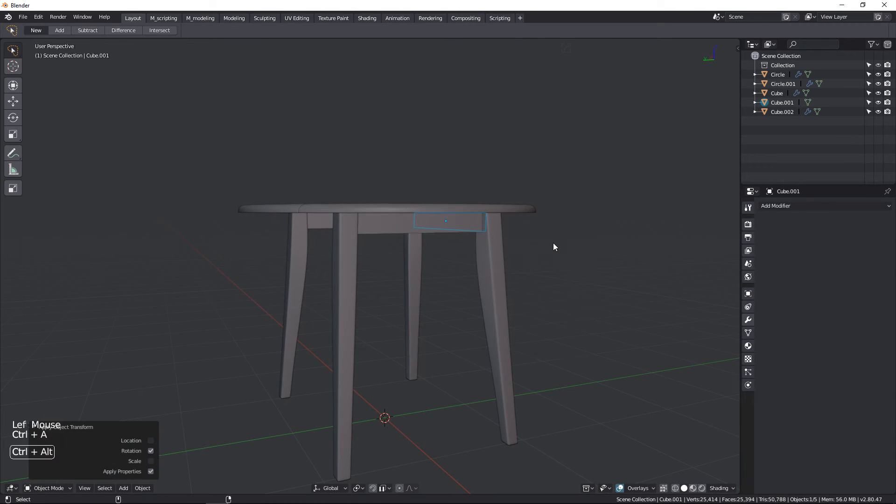
key(ctrl+alt+y)
middle_drag(546, 239, 550, 245)
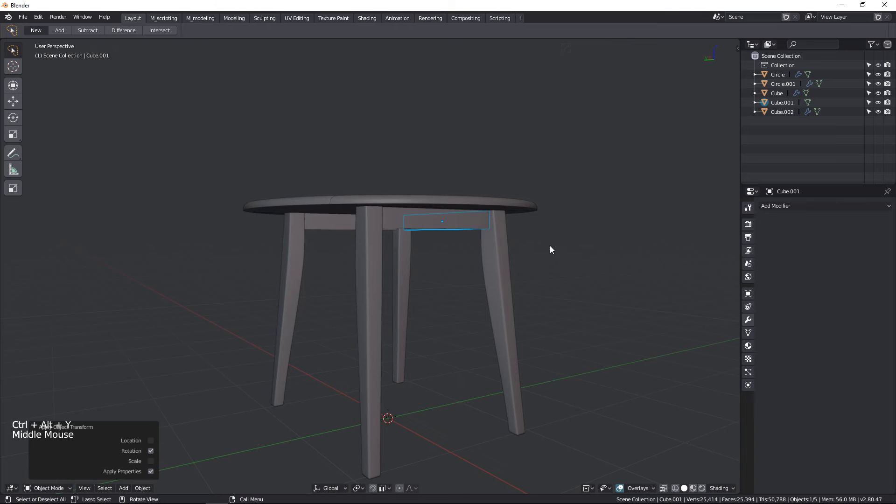
- Try to mirror the front apron board along Y about its own origin, and remove the Mirror modifier
key(shift+alt+y)
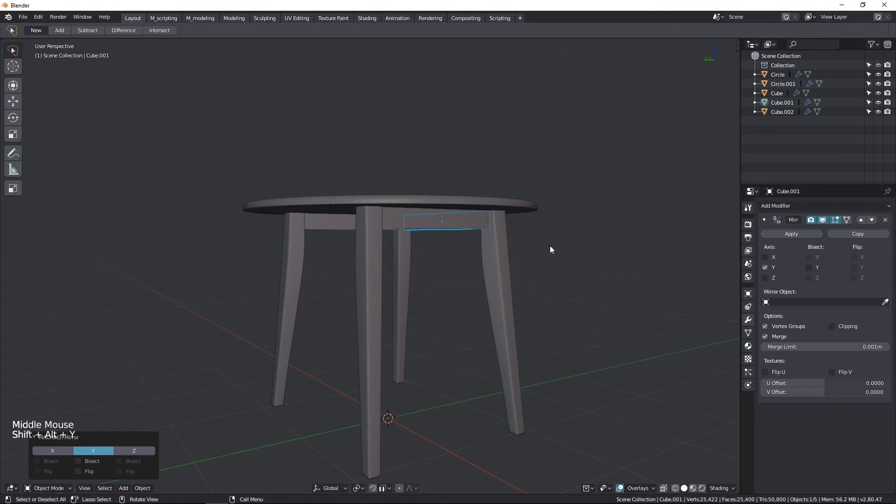
middle_drag(545, 258, 502, 289)
click(885, 219)
- Mirror the front apron board along Y about the central tabletop section, and deselect everything
shift+click(407, 233)
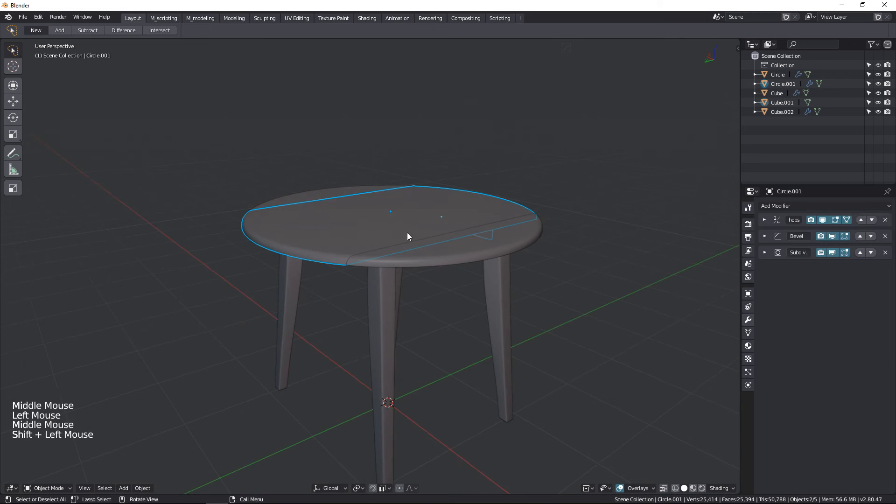
key(shift+alt+y)
mouse_move(394, 214)
middle_down()
mouse_move(382, 240)
mouse_move(397, 227)
middle_up()
triple_click(338, 309)
- Examine the table from above, the side and below to check the mirrored apron boards between the legs
middle_drag(345, 280, 376, 292)
middle_drag(387, 223, 422, 264)
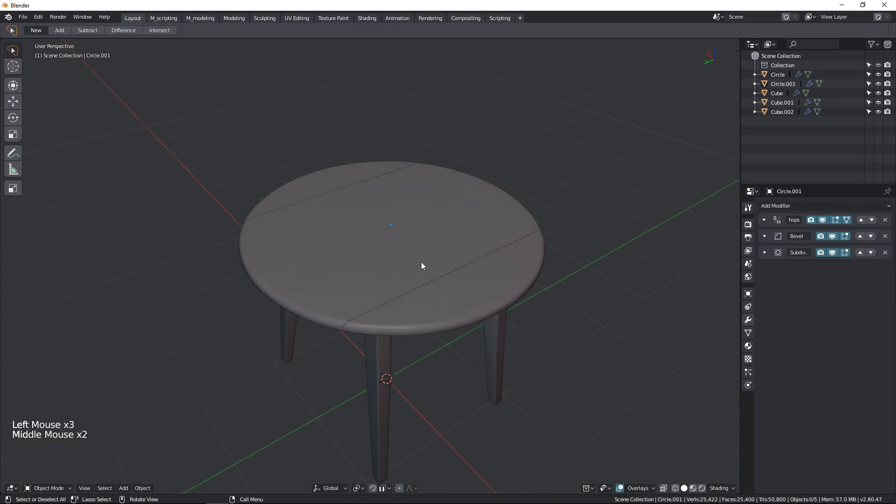
click(396, 300)
middle_drag(396, 300, 474, 264)
triple_click(556, 272)
middle_drag(556, 273, 502, 254)
scroll(427, 358, down, 2)
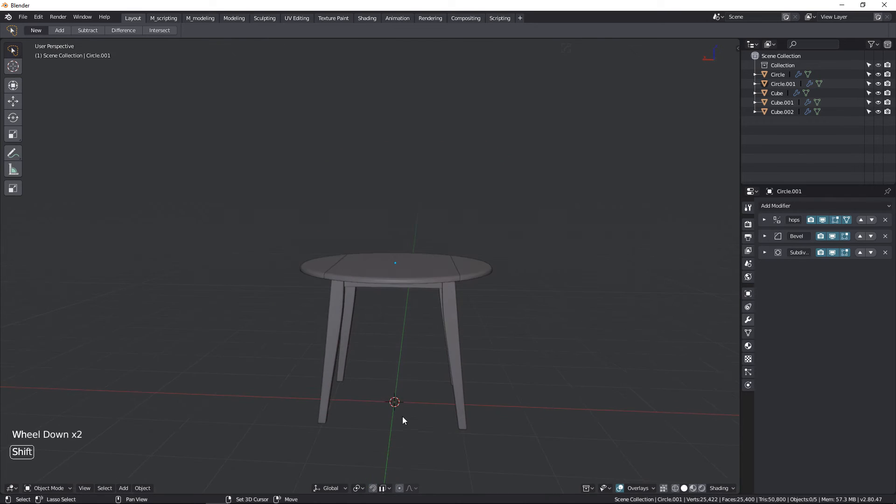
shift+middle_drag(401, 418, 461, 356)
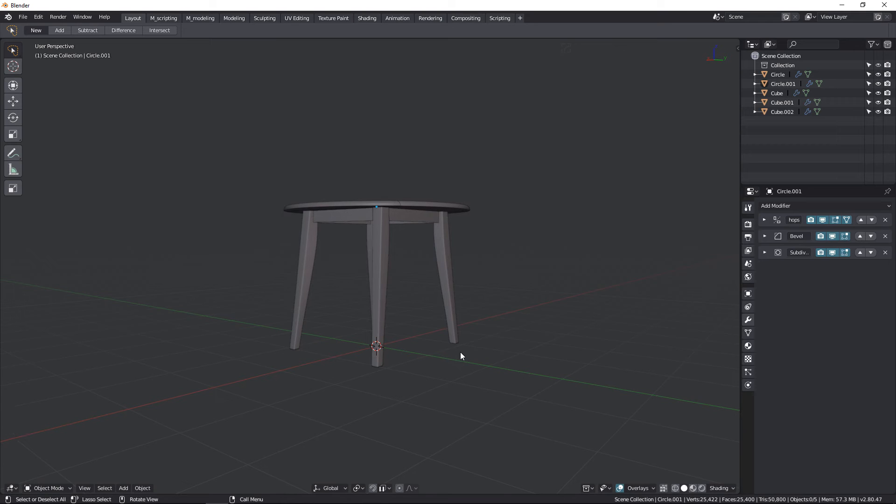
scroll(460, 356, up, 1)
scroll(396, 316, up, 1)
middle_drag(396, 316, 409, 365)
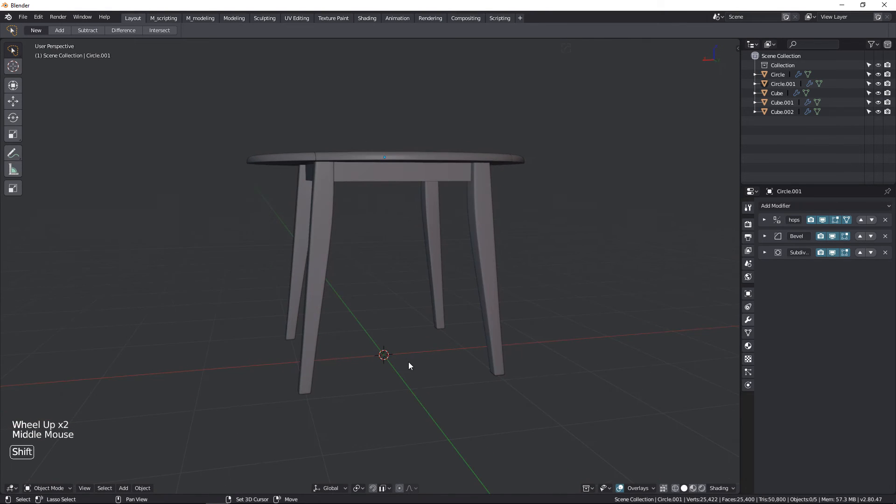
- Add a 32-vertex cylinder at the origin and rotate it 90° about X
key(shift+a)
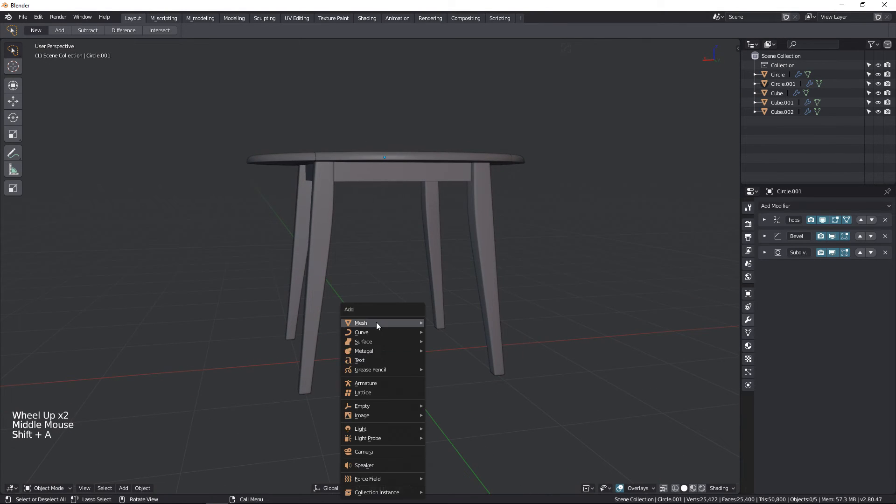
mouse_move(376, 322)
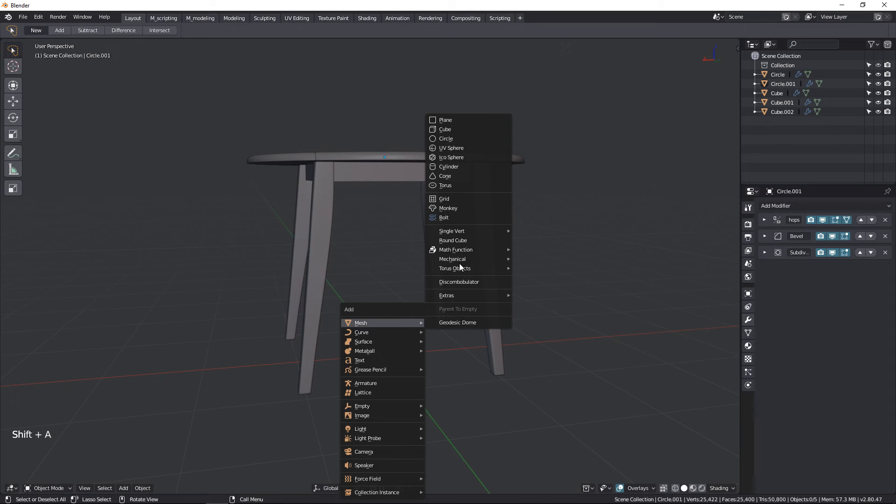
click(467, 168)
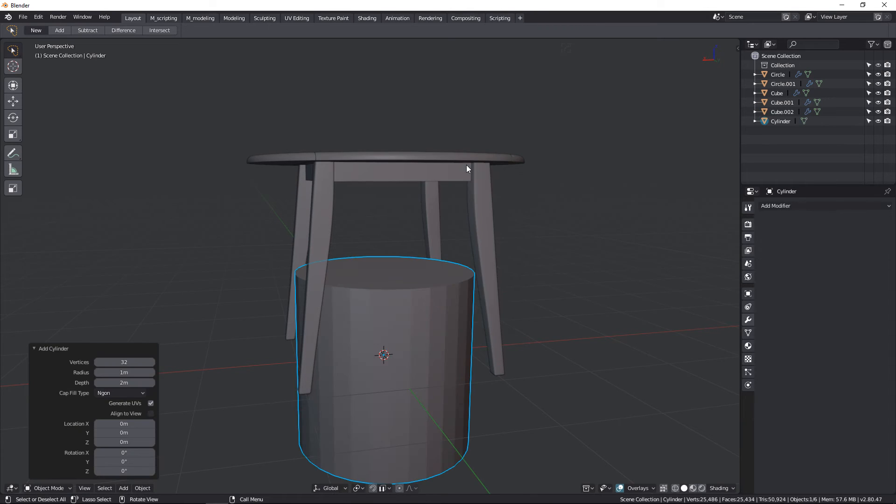
text(r)
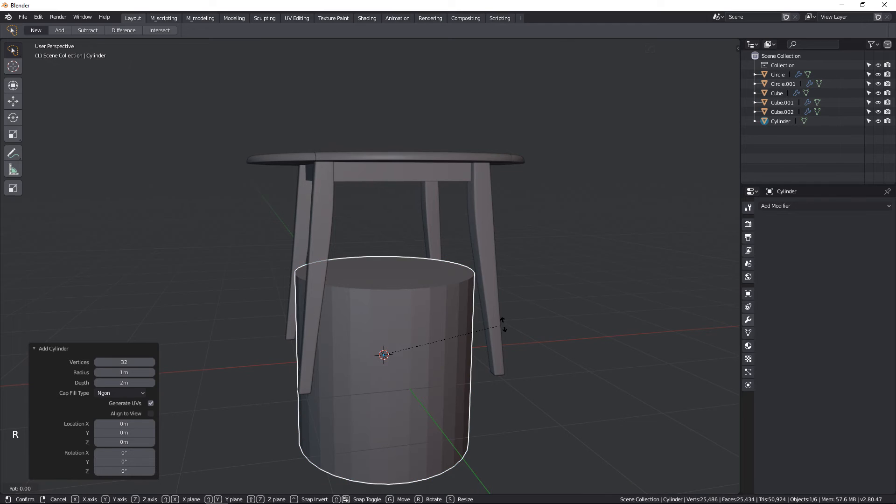
text(x90)
key(Return)
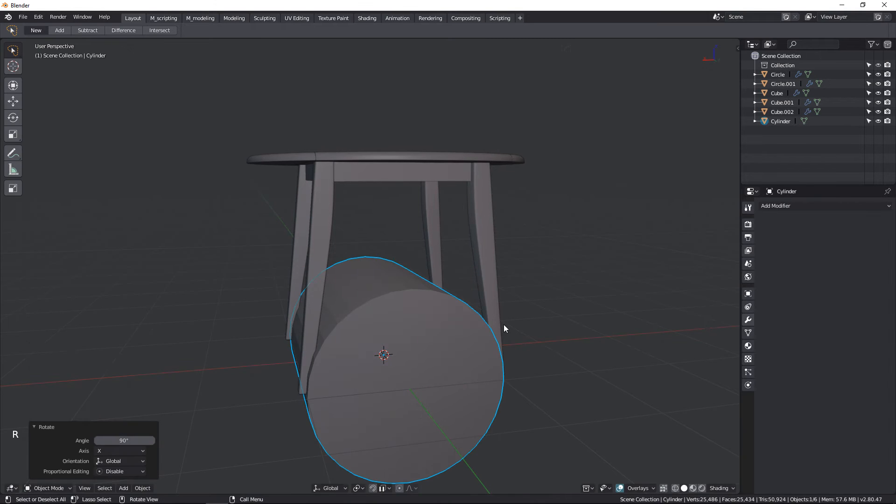
- Shrink the 32-vertex cylinder uniformly in two passes, the first by a factor of about 0.045
key(s)
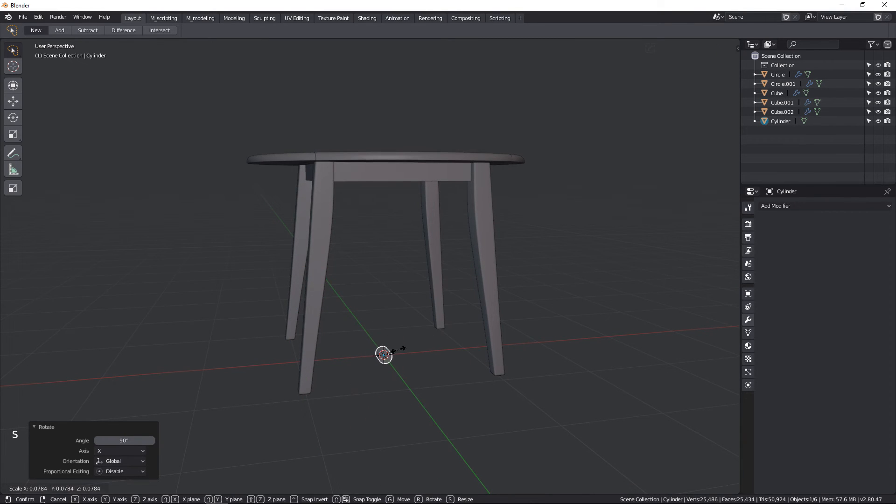
click(391, 351)
key(KP_Decimal)
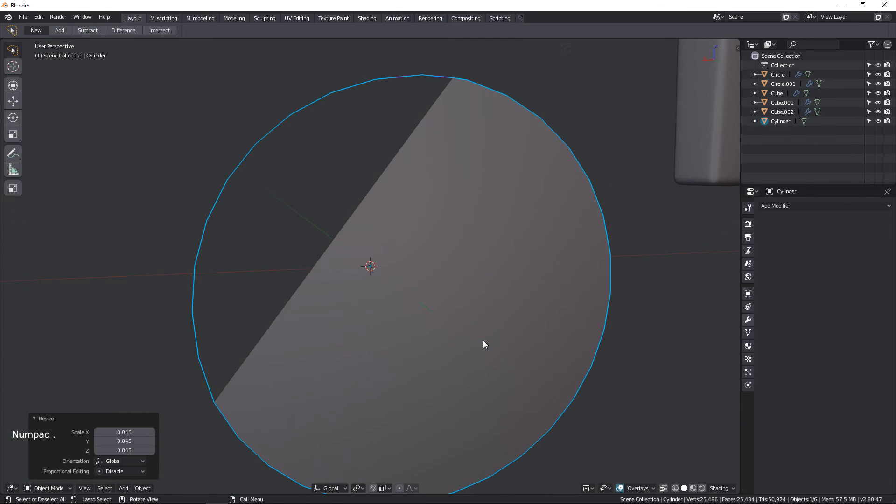
scroll(482, 336, down, 7)
middle_drag(484, 331, 504, 358)
key(s)
click(534, 345)
- Stretch the 32-vertex cylinder along Y by factors of about 2.698 and 2.604
key(s)
key(y)
click(694, 384)
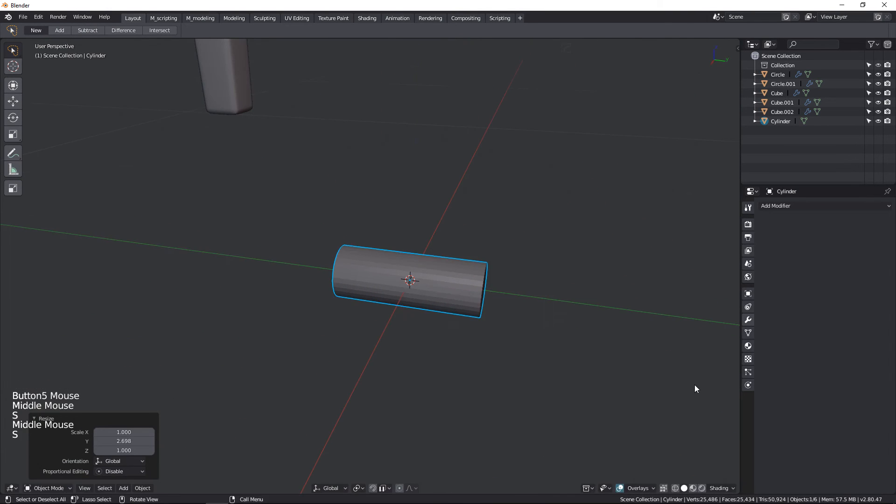
scroll(583, 350, down, 3)
shift+middle_drag(424, 293, 429, 314)
scroll(494, 374, up, 1)
key(KP_Decimal)
scroll(494, 376, down, 4)
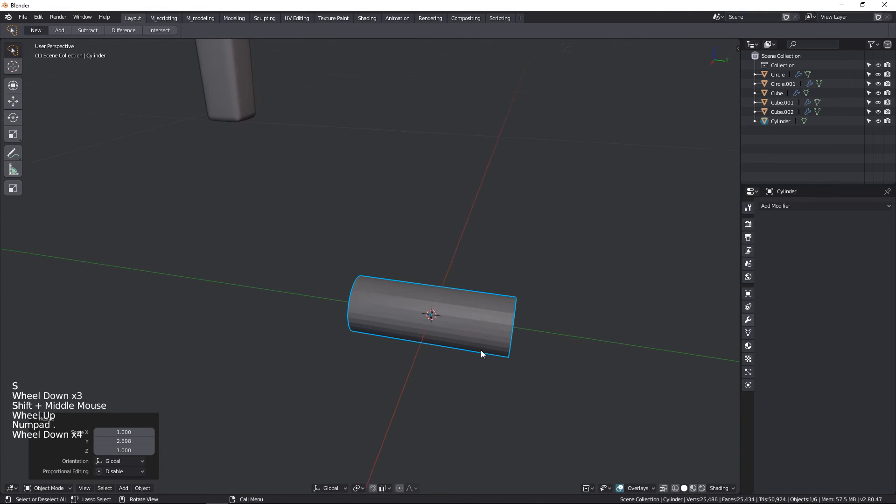
mouse_move(480, 356)
middle_down()
mouse_move(499, 371)
mouse_move(489, 345)
mouse_move(476, 353)
middle_up()
key(s)
key(y)
click(654, 376)
shift+scroll(584, 363, down, 1)
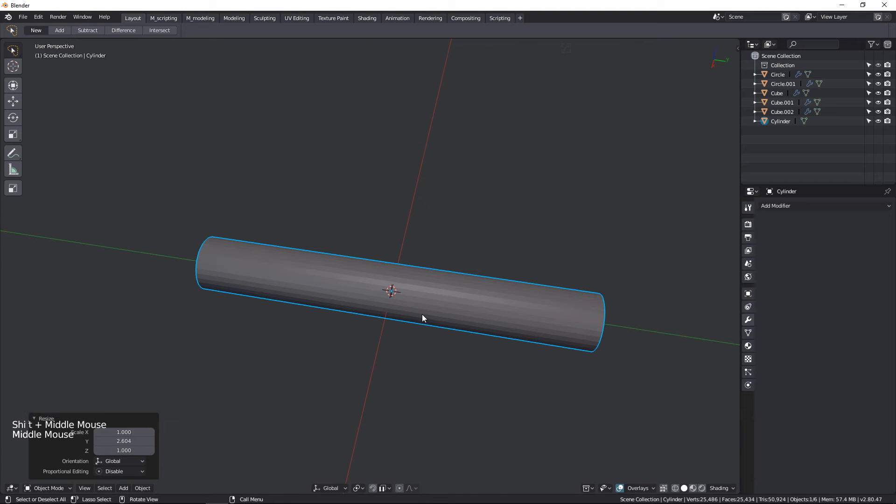
- Delete the 32-vertex cylinder
middle_drag(444, 306, 424, 332)
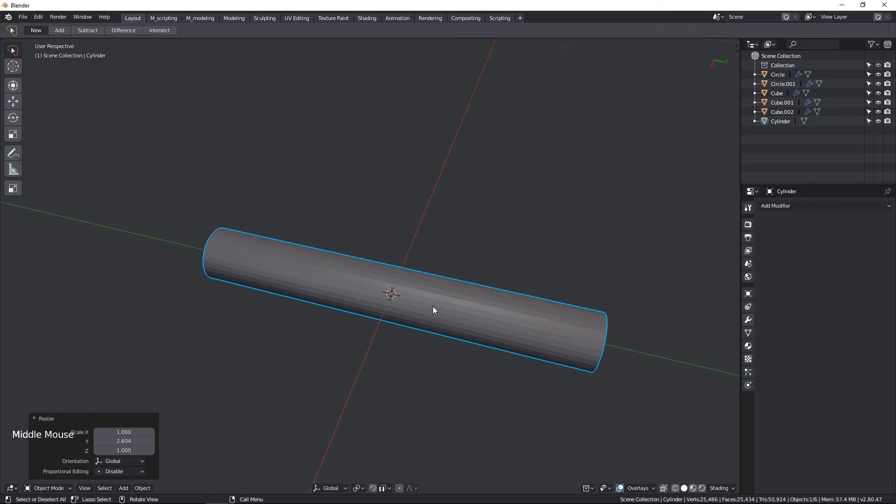
key(x)
click(432, 310)
- Add an 8-vertex cylinder at the origin and rotate it 90° about X
key(shift+a)
mouse_move(433, 309)
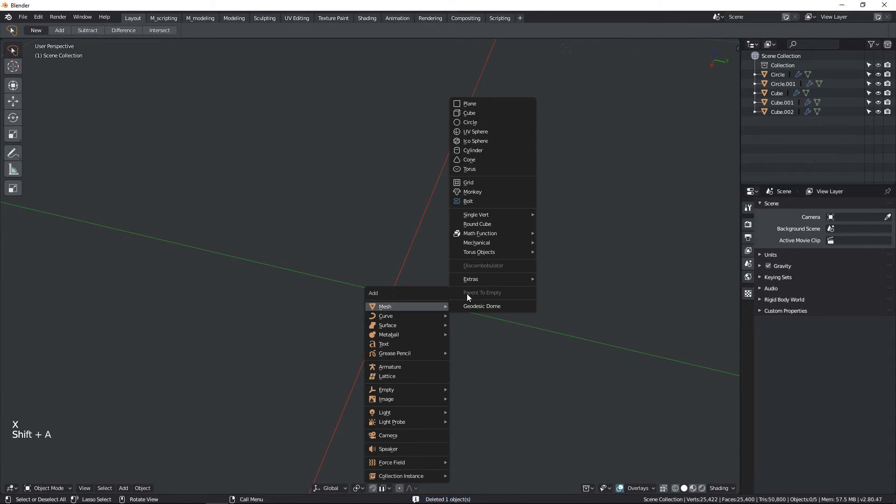
click(486, 150)
click(124, 362)
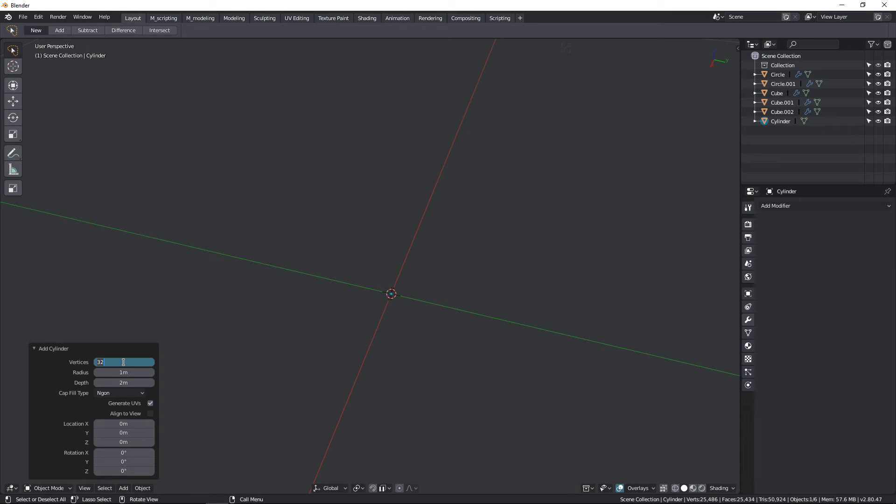
key(Return)
scroll(367, 313, down, 12)
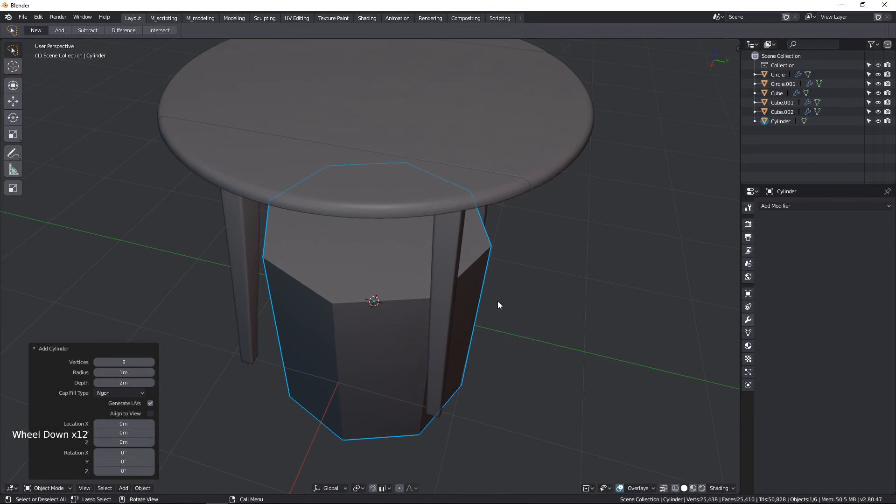
text(rx90)
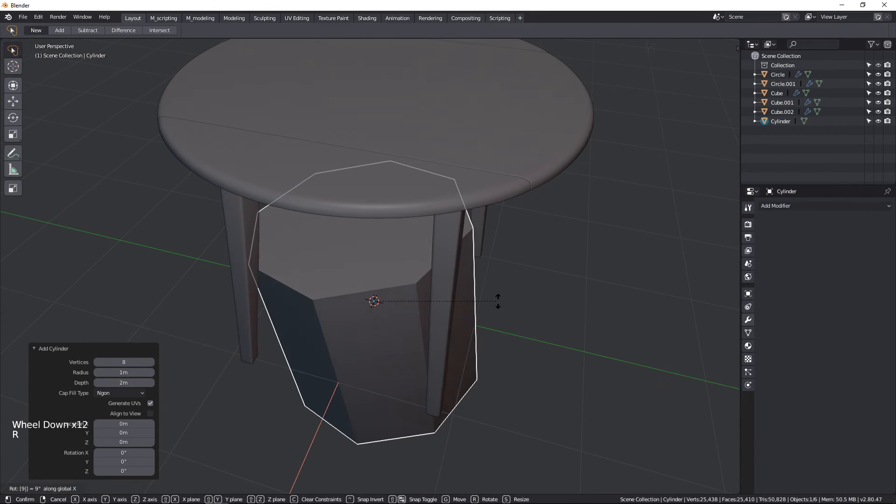
key(Return)
- Scale the 8-sided cylinder down uniformly to a small rod thickness, with a final factor of about 0.587
key(s)
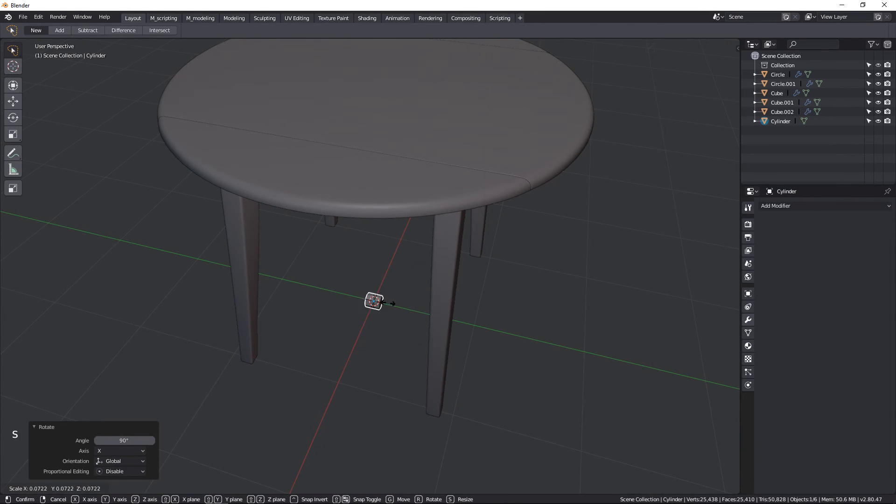
click(514, 335)
key(KP_Decimal)
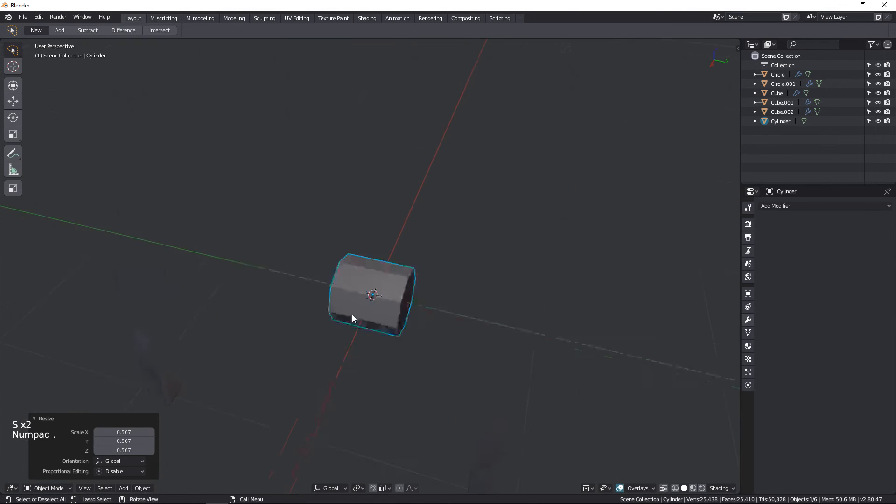
key(s)
click(519, 307)
scroll(421, 275, down, 8)
middle_drag(421, 275, 447, 291)
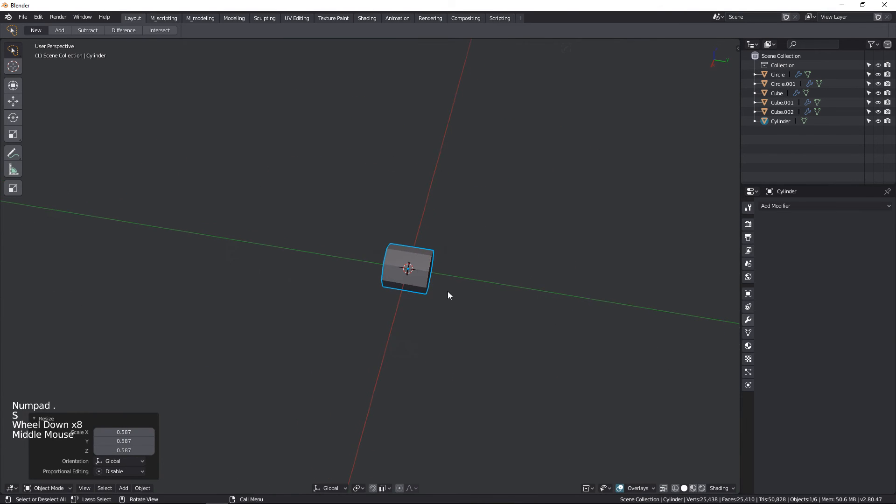
- Stretch the 8-sided cylinder along Y into a long thin rod, with a final factor of about 1.541
key(s)
key(y)
click(688, 321)
scroll(505, 298, down, 2)
middle_drag(505, 302, 492, 280)
key(s)
key(y)
click(473, 287)
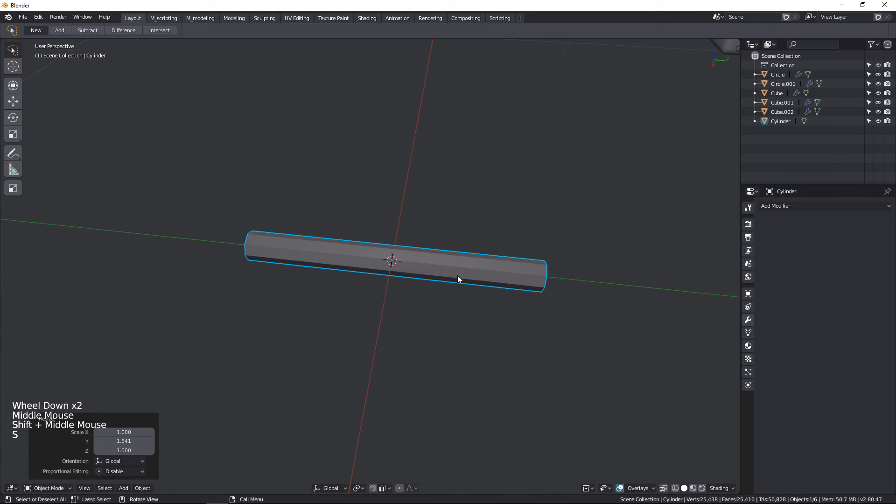
- Enter Edit Mode on the rod and add one centred loop cut across its middle
key(Tab)
click(452, 315)
middle_drag(411, 264, 388, 257)
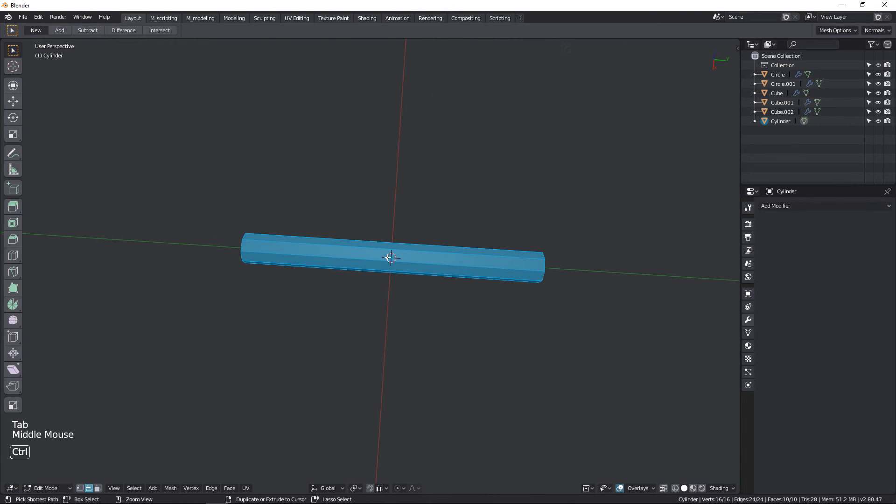
key(ctrl+r)
click(398, 265)
right_click(398, 265)
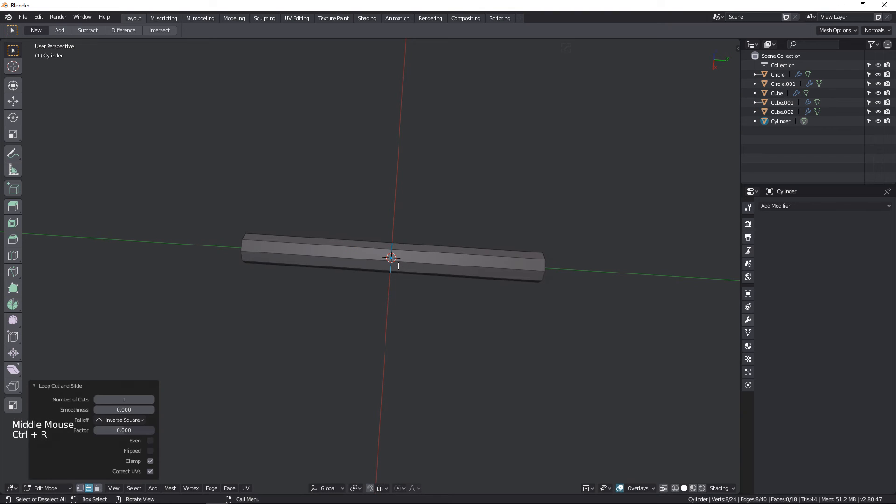
- Add one centred loop cut across each half of the rod
key(ctrl+r)
click(480, 260)
right_click(480, 260)
key(ctrl+r)
click(331, 248)
right_click(332, 248)
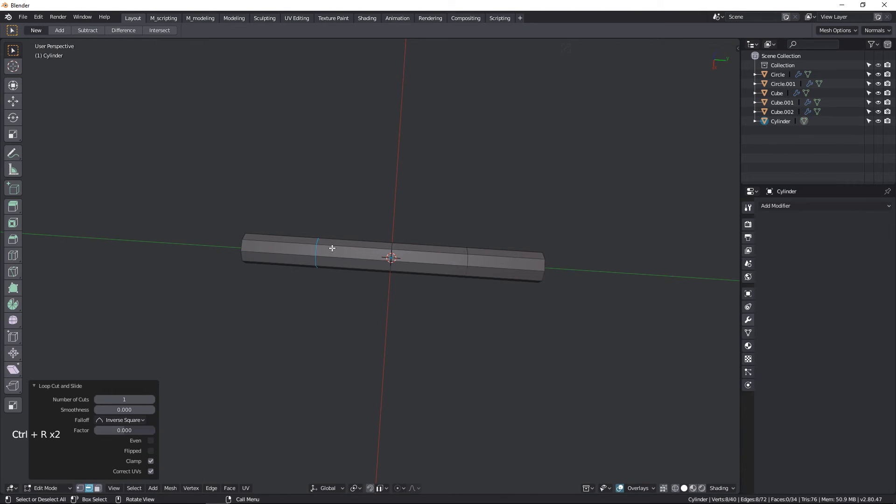
- Rip the edge loop in the rod's +Y half in place and cap the split with a face
middle_drag(490, 288, 373, 286)
middle_drag(410, 336, 416, 293)
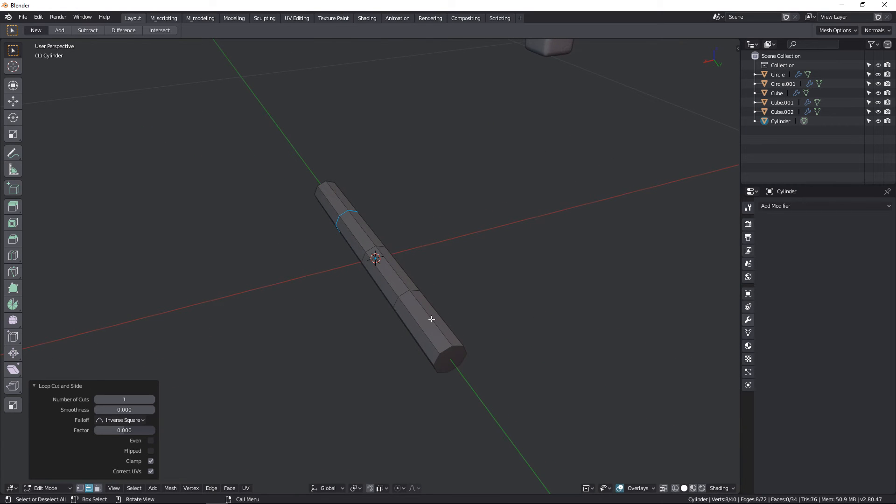
middle_drag(417, 322, 449, 318)
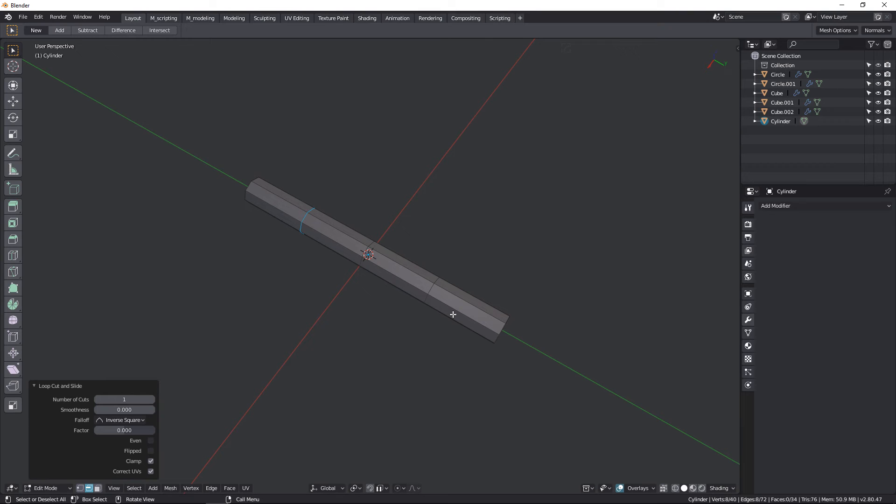
click(454, 311)
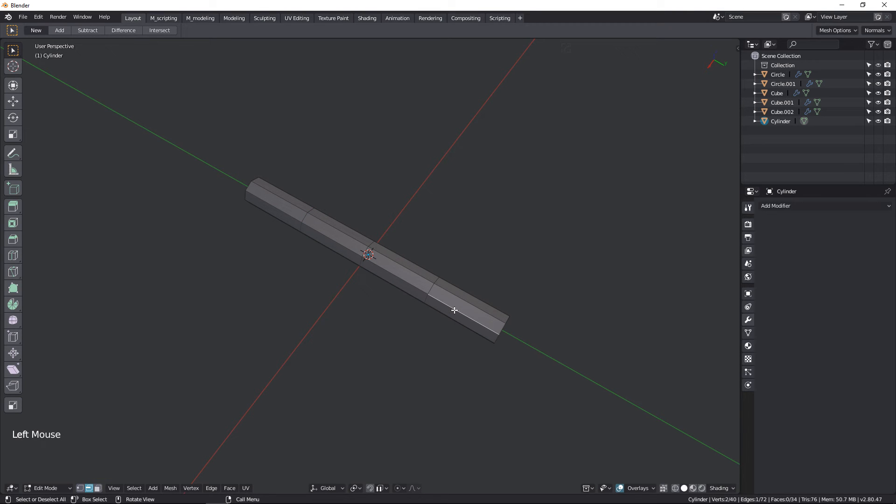
alt+click(433, 292)
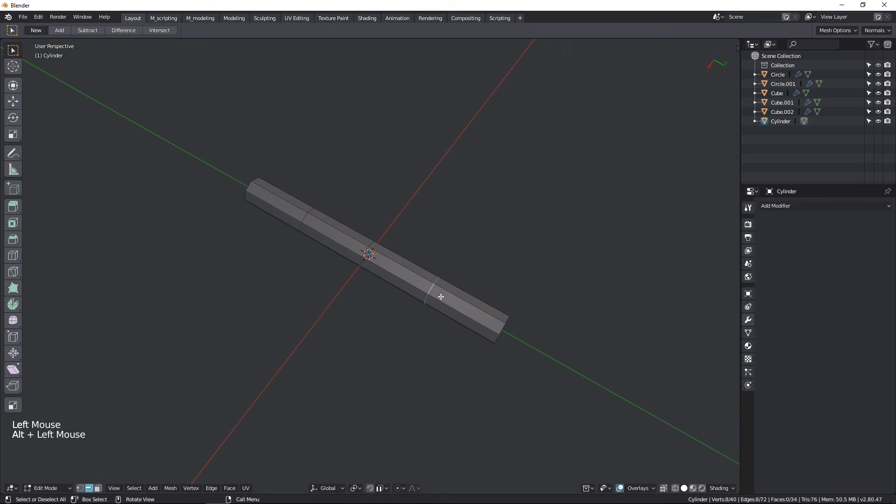
scroll(441, 296, up, 1)
key(v)
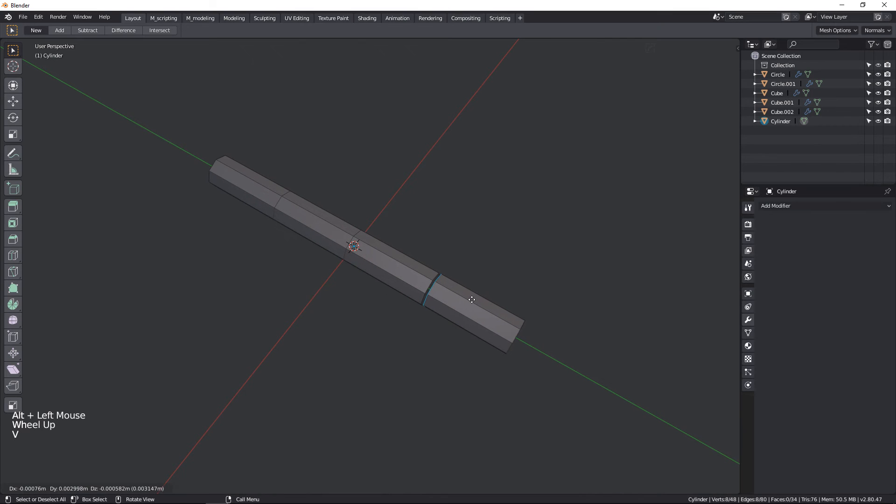
right_click(454, 278)
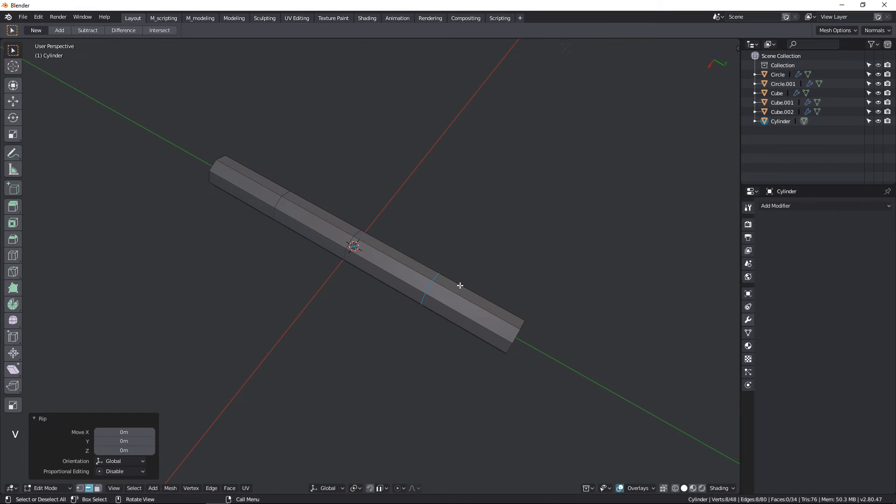
key(f)
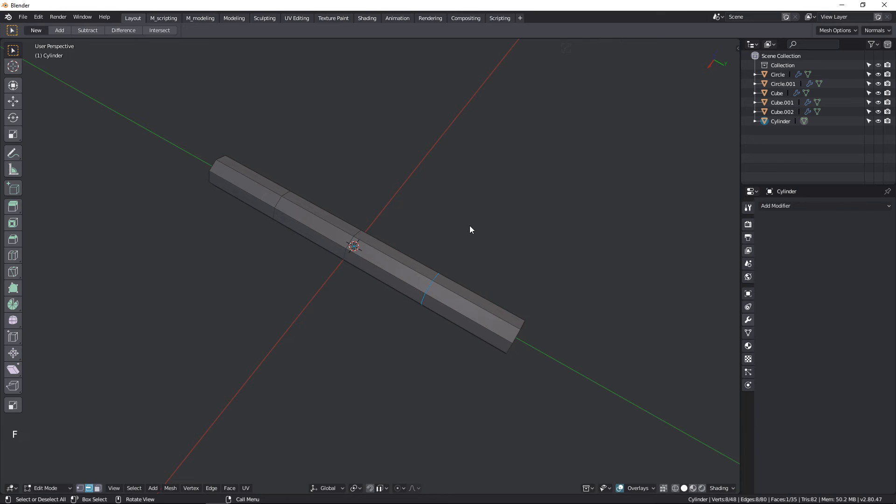
- Rip the rod's middle edge loop in place and cap the split with a face
key(Tab)
key(Tab)
scroll(331, 255, down, 1)
middle_drag(331, 255, 480, 306)
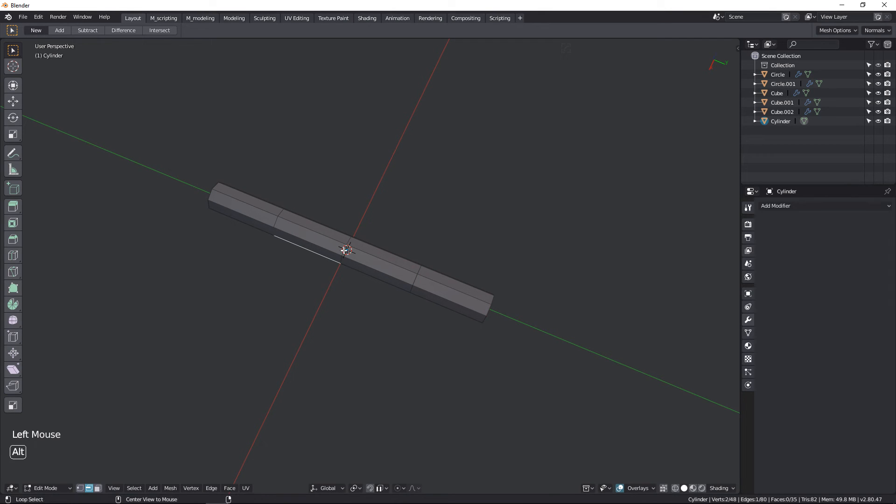
alt+click(344, 250)
scroll(340, 259, up, 1)
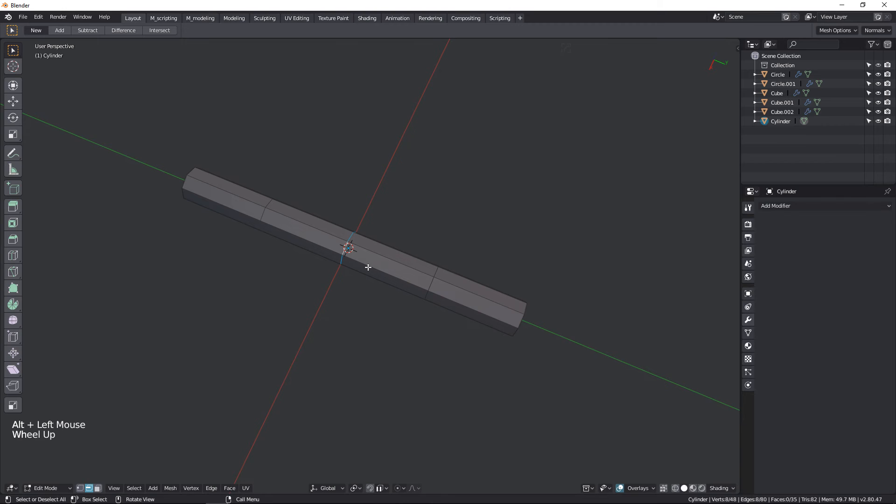
key(v)
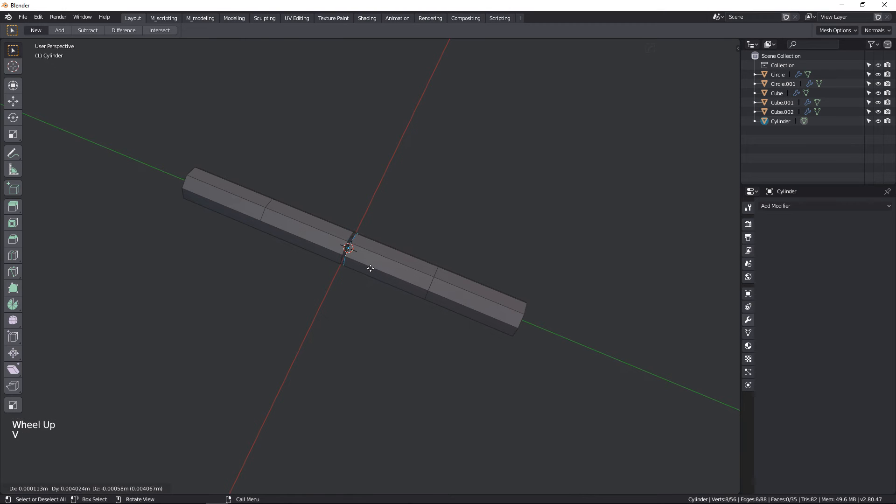
right_click(370, 269)
alt+click(345, 246)
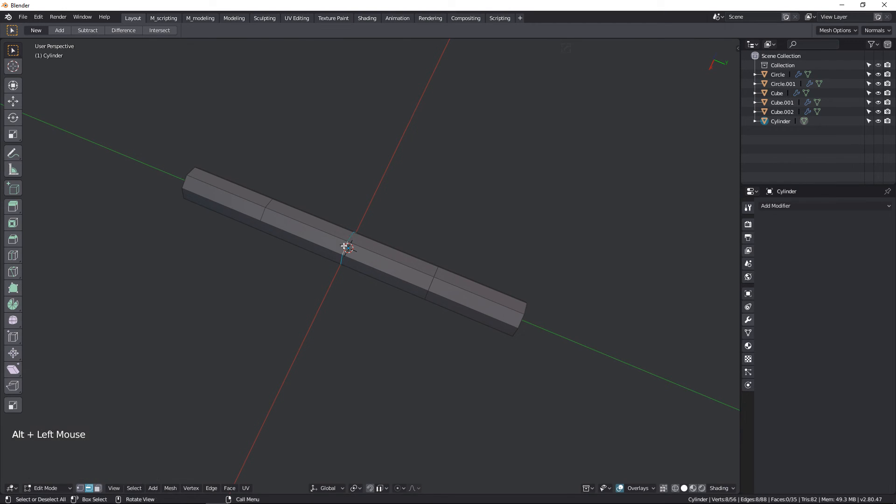
- Rip the edge loop in the rod's -Y half in place and cap the split with a face
alt+click(259, 214)
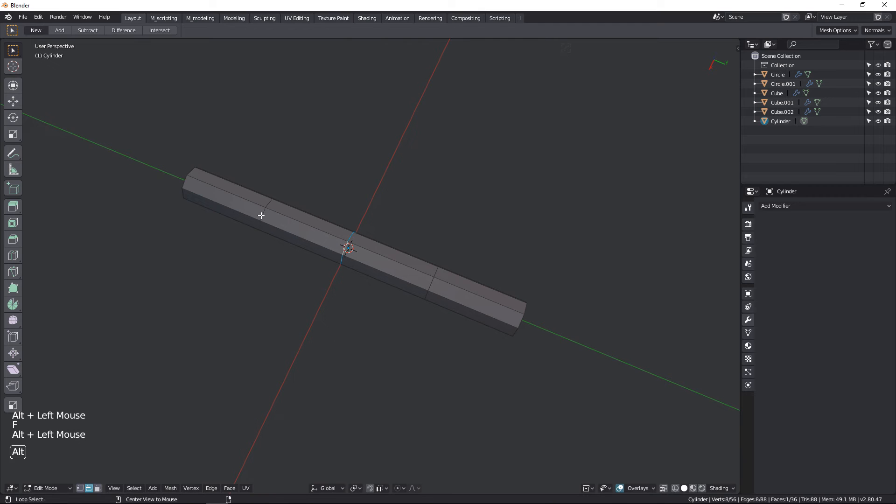
key(v)
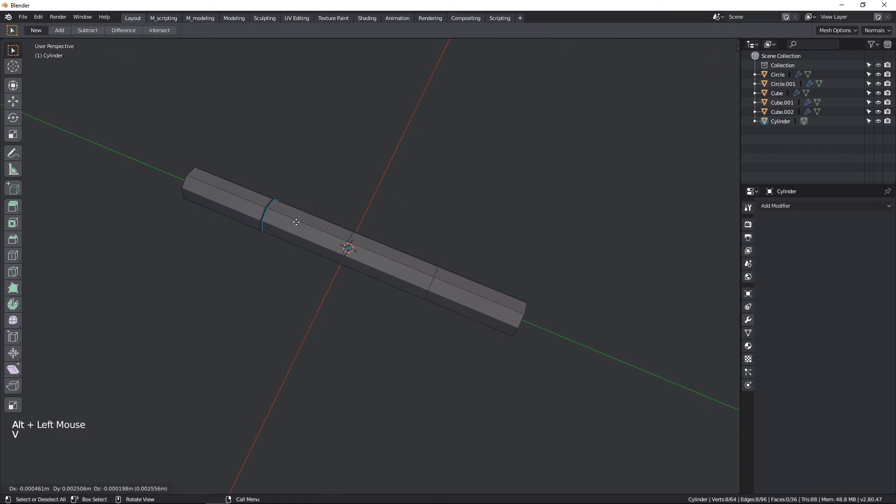
right_click(296, 223)
key(f)
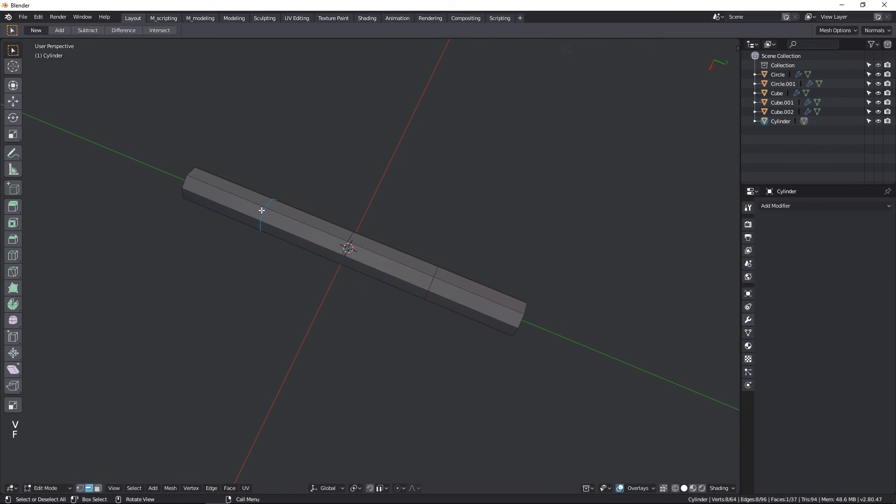
- Delete two alternate rod segments: the outer one at the -Y end and the inner one on the +Y side
key(l)
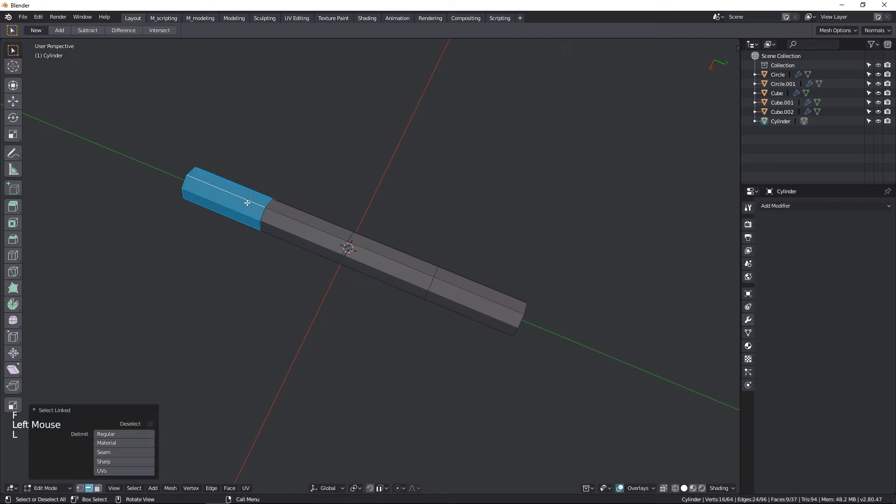
key(l)
key(x)
click(359, 250)
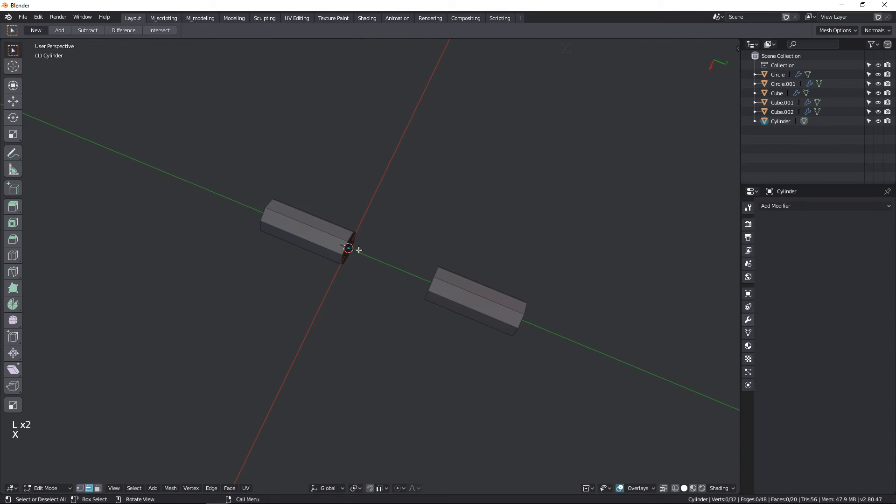
- Delete the lower long side face facing +X on both remaining rod segments
middle_drag(399, 303, 434, 304)
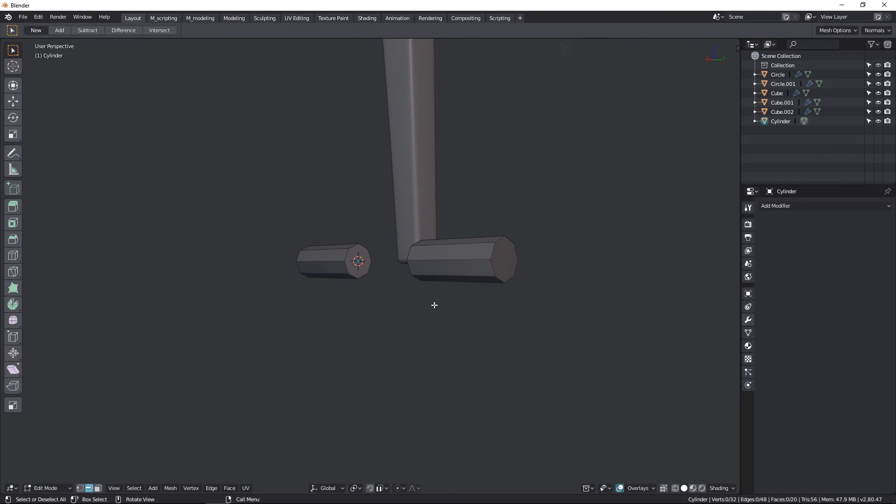
click(454, 278)
shift+click(338, 277)
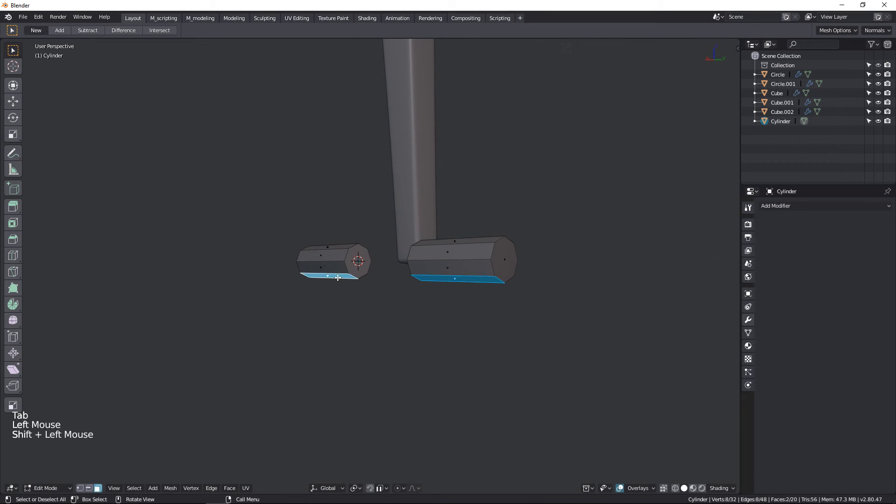
key(x)
click(334, 304)
- Extrude the open edge loops of both segments outward along X and flatten the new edges with an X scale of 0
middle_drag(334, 303, 452, 349)
key(Tab)
alt+click(449, 263)
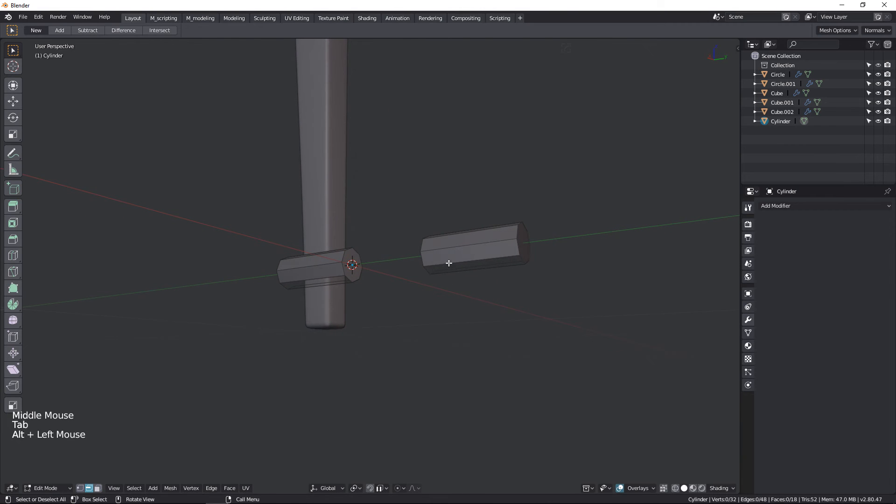
alt+click(448, 263)
alt+shift+click(313, 279)
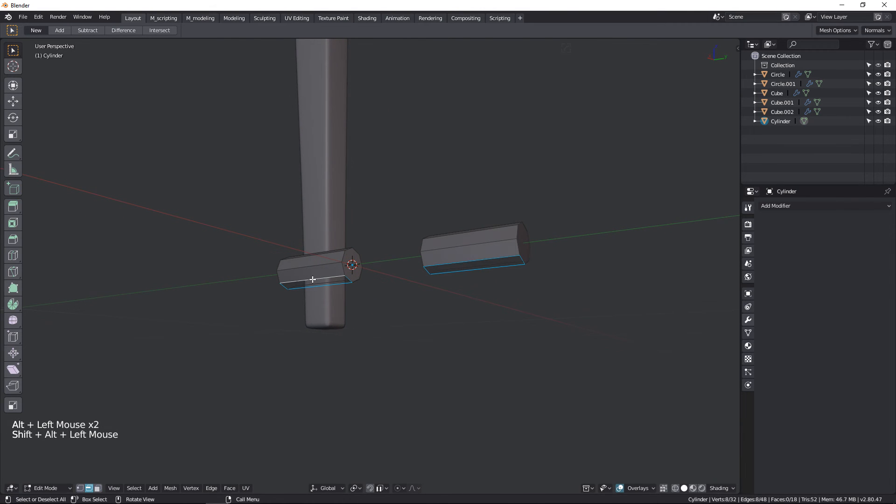
middle_drag(313, 279, 260, 330)
key(e)
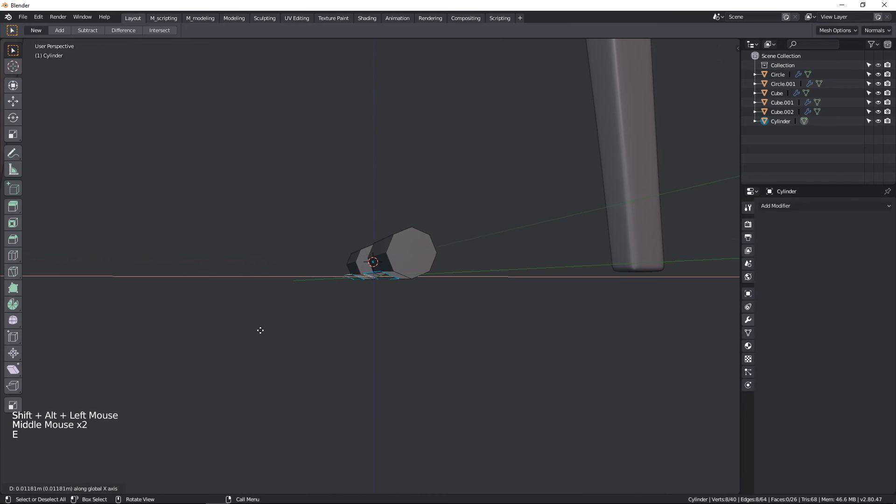
click(168, 321)
middle_drag(292, 354, 297, 380)
text(sx0)
key(Return)
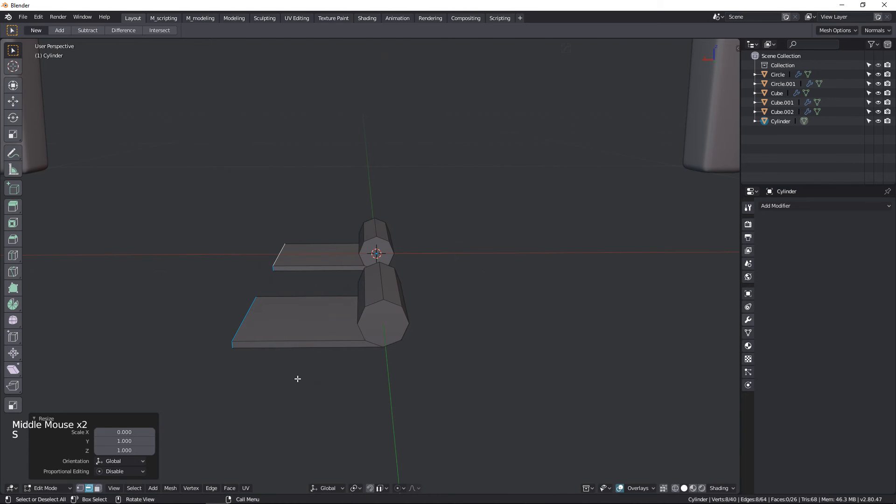
- Move the flattened edges about -0.113 m along X so they sit close to the rod segments
middle_drag(361, 309, 504, 340)
key(KP_7)
key(g)
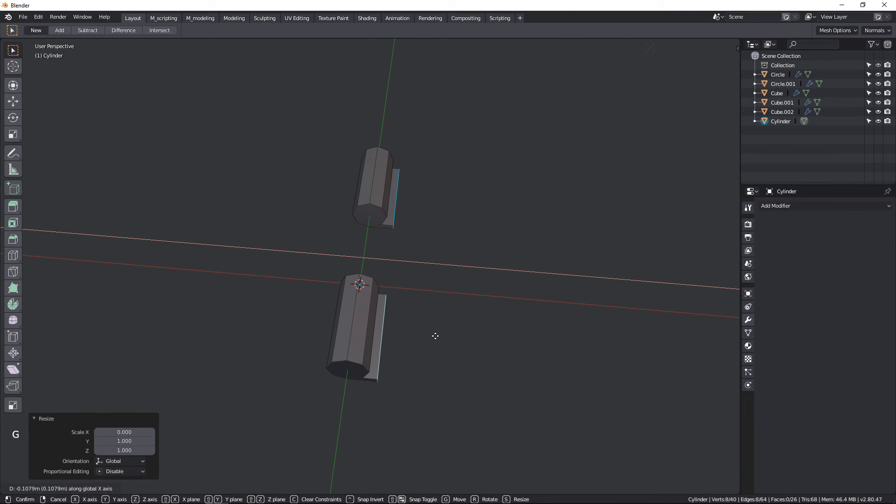
click(398, 329)
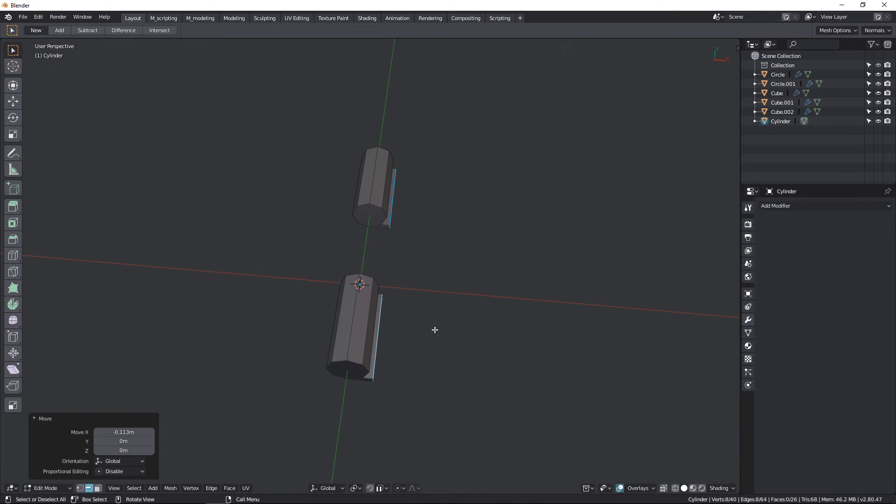
- Extrude the flattened edges of both segments about 0.167 m along X to form two flat leaves
key(e)
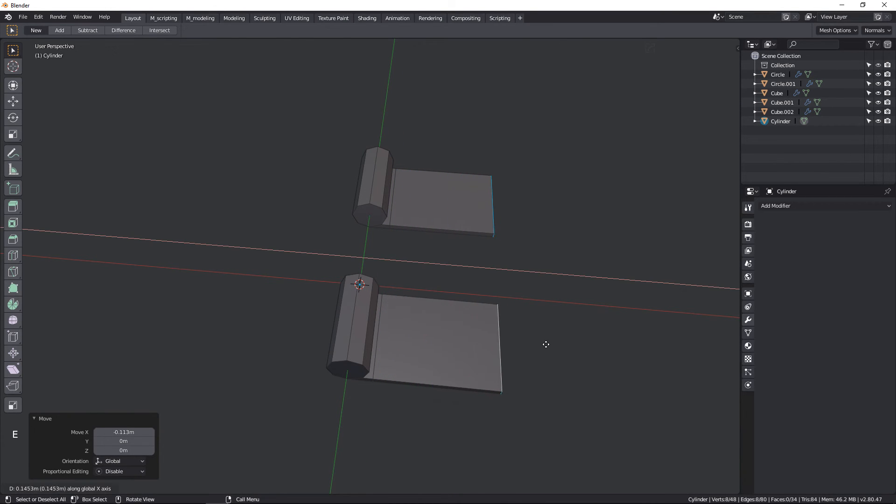
click(536, 336)
middle_drag(536, 335, 404, 333)
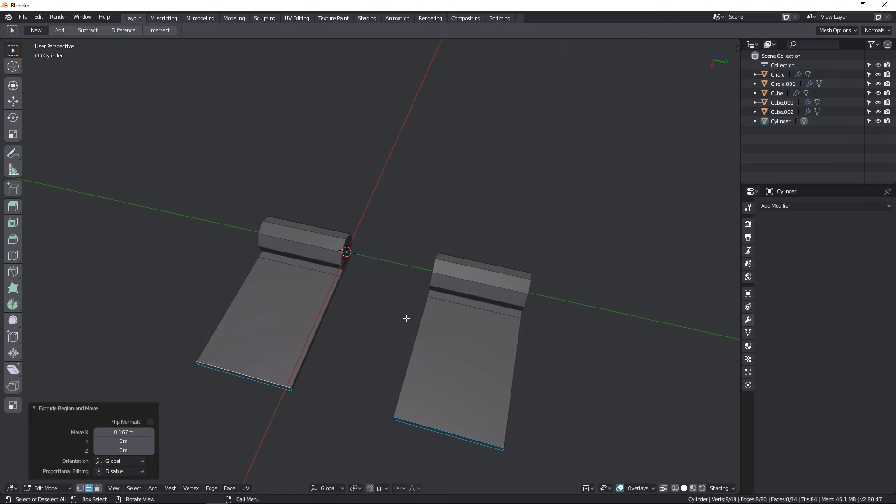
- Select the facing side faces of the two flat leaves and join them with Bridge Edge Loops
middle_drag(406, 317, 375, 320)
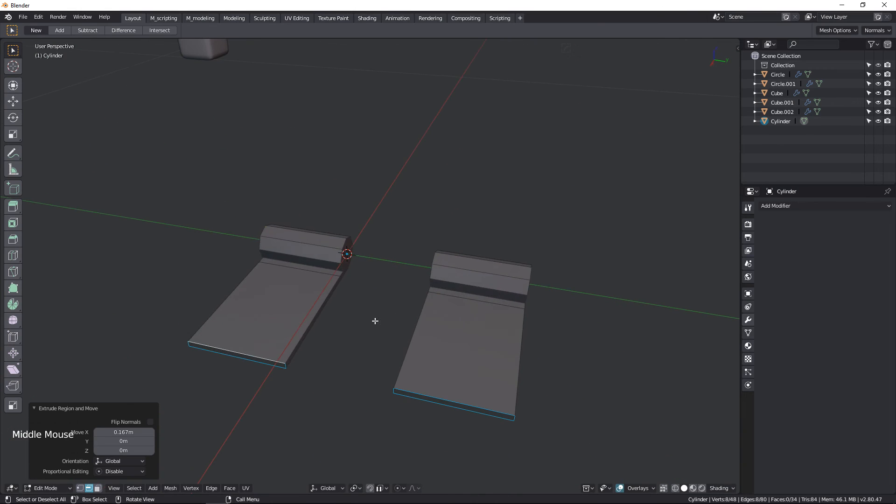
key(Tab)
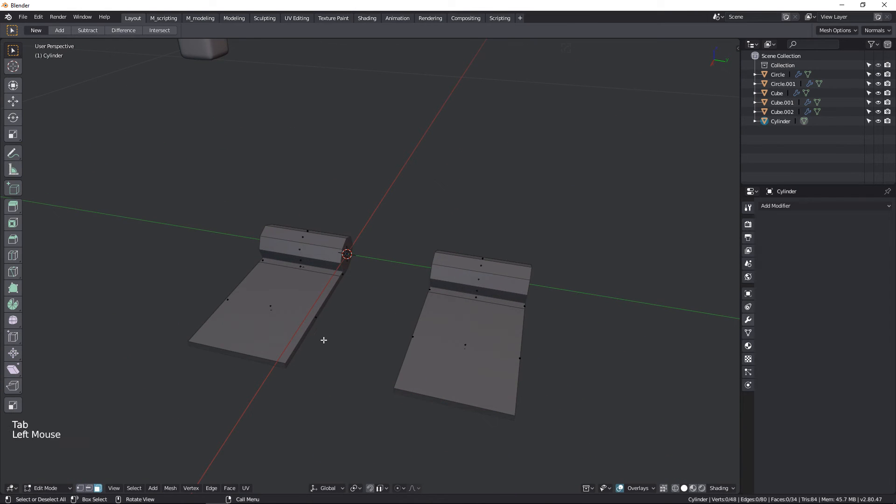
click(317, 317)
middle_drag(308, 318, 370, 320)
scroll(472, 300, up, 2)
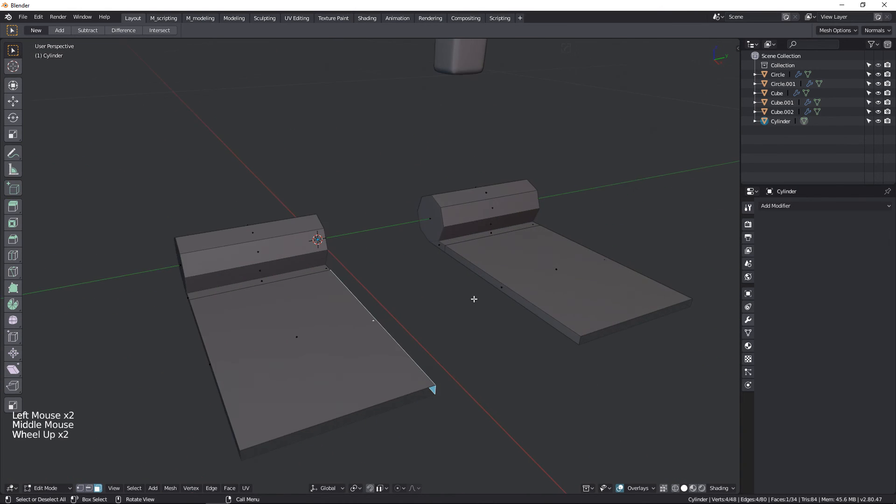
shift+click(504, 286)
key(ctrl+e)
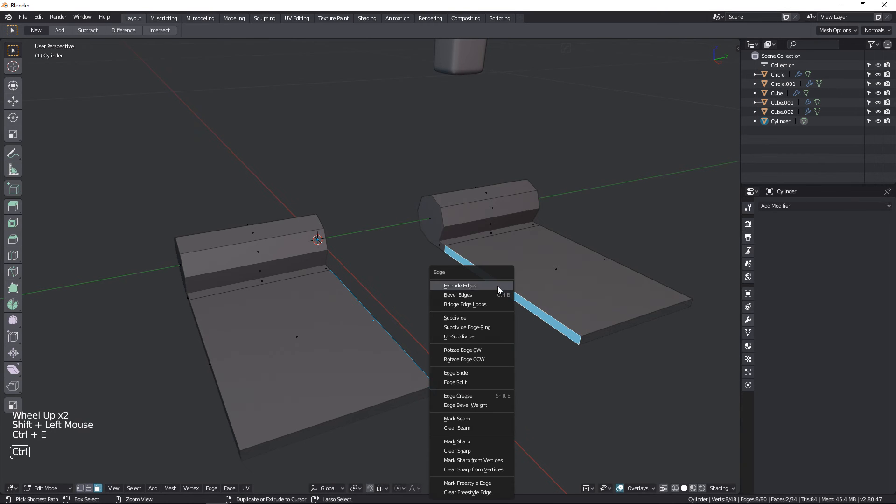
click(476, 304)
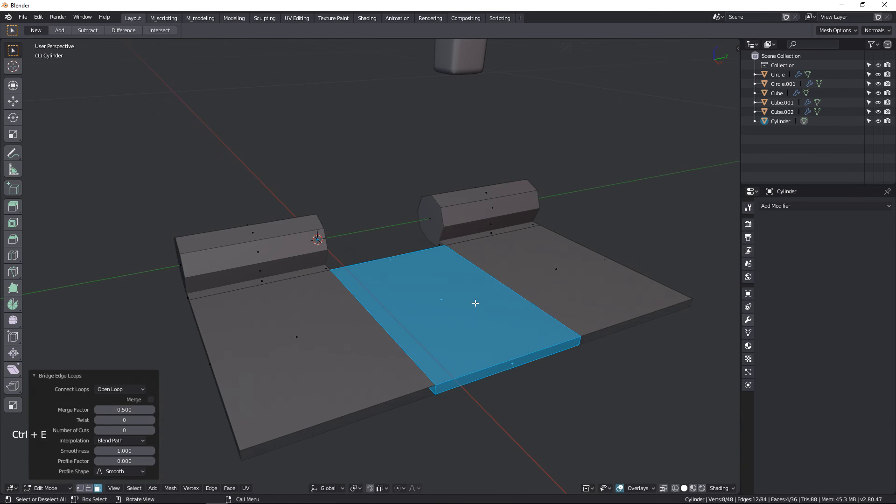
- Fill the two open front ends of the plate's outer sections with faces
key(shift)
middle_drag(474, 347, 456, 354)
key(shift+z)
key(Tab)
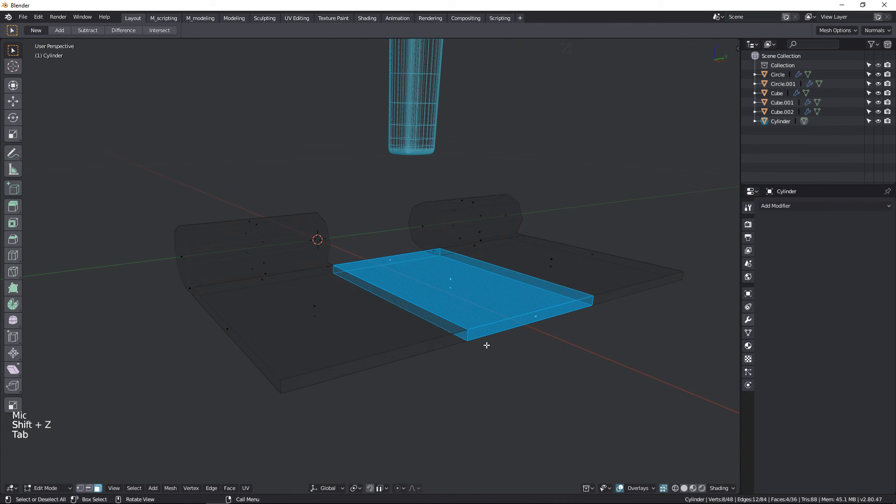
click(418, 314)
mouse_move(417, 314)
middle_down()
mouse_move(510, 336)
mouse_move(472, 336)
middle_up()
key(shift+z)
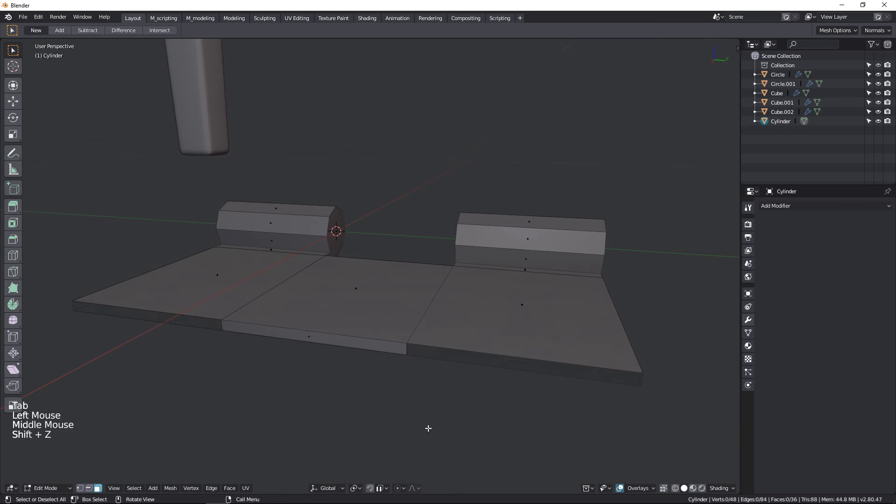
key(Tab)
alt+click(448, 351)
key(f)
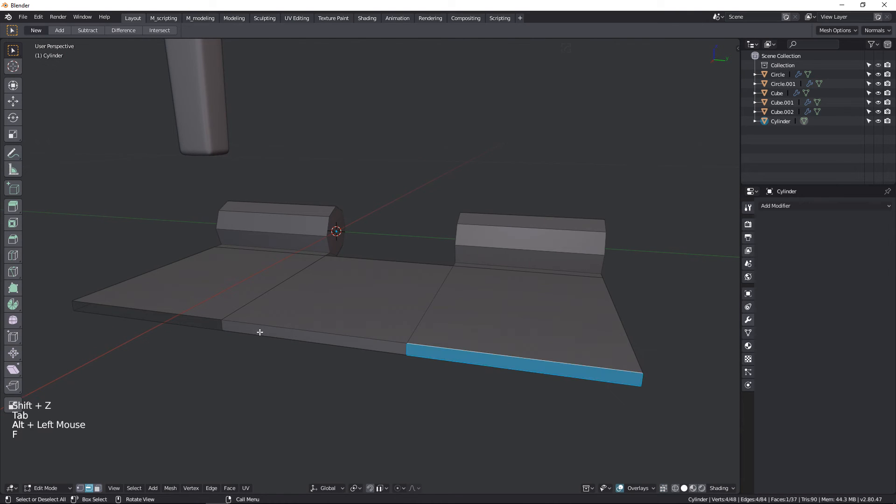
alt+click(213, 317)
key(f)
- Leave Edit Mode and show the finished plate with its barrels in top view
middle_drag(222, 308, 302, 343)
middle_drag(327, 313, 443, 319)
scroll(332, 341, down, 2)
key(Tab)
scroll(298, 298, down, 3)
key(KP_7)
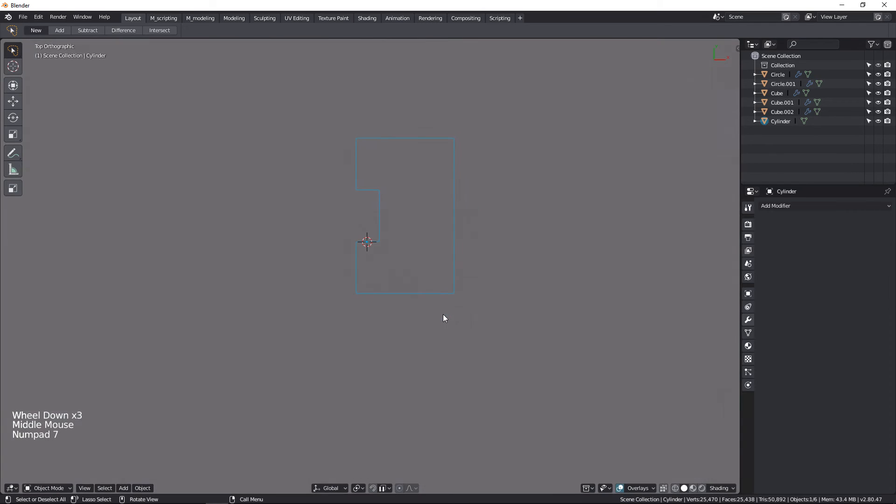
- Isolate the hinge plate in local view and duplicate it in place
key(KP_Divide)
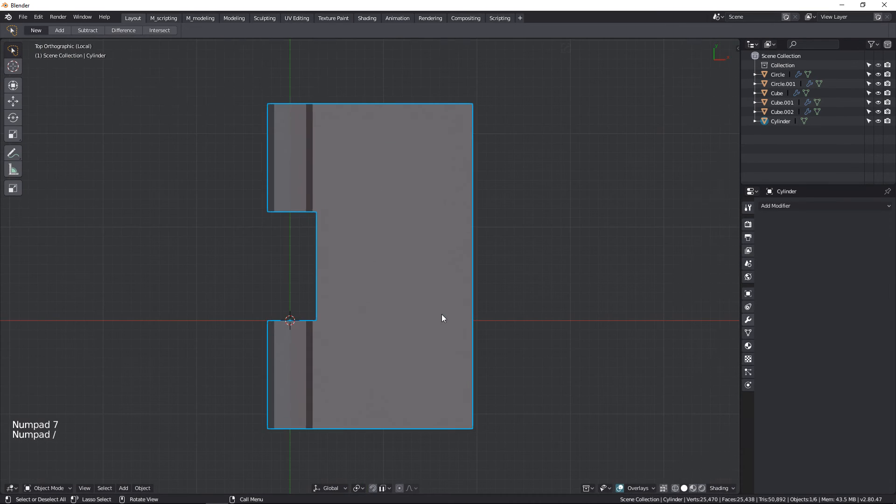
scroll(394, 290, down, 2)
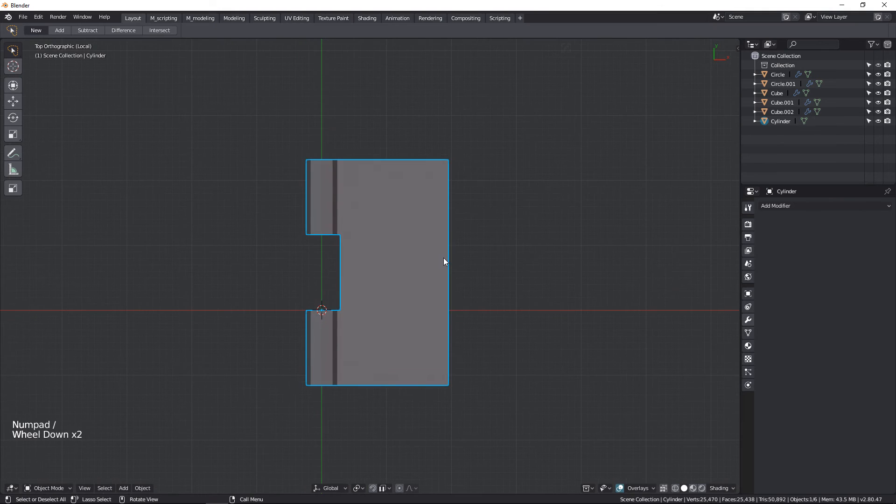
key(shift)
key(shift+d)
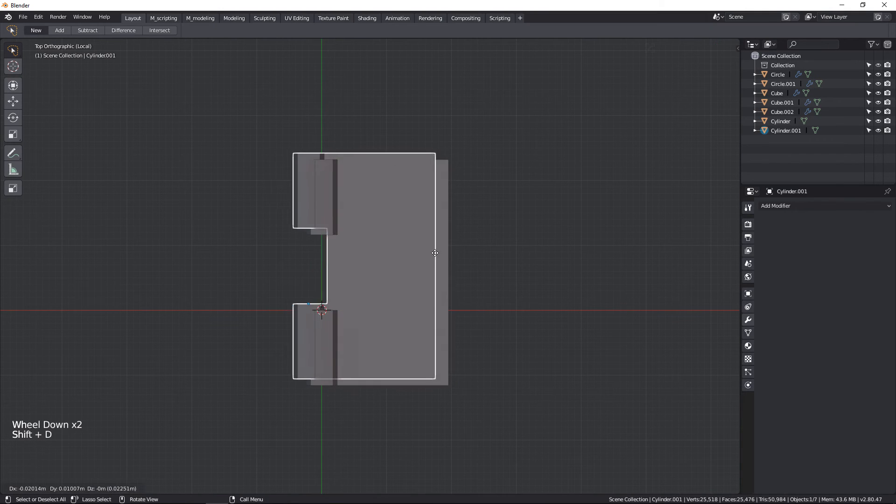
right_click(444, 261)
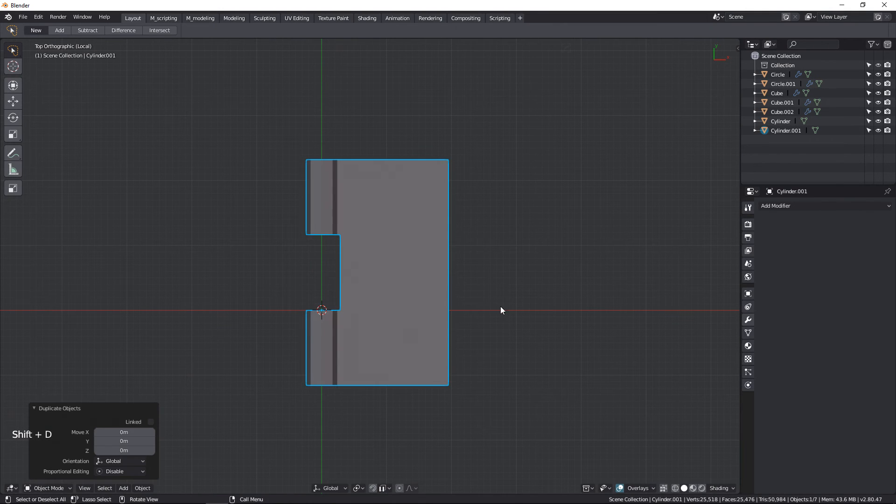
key(g)
key(ctrl)
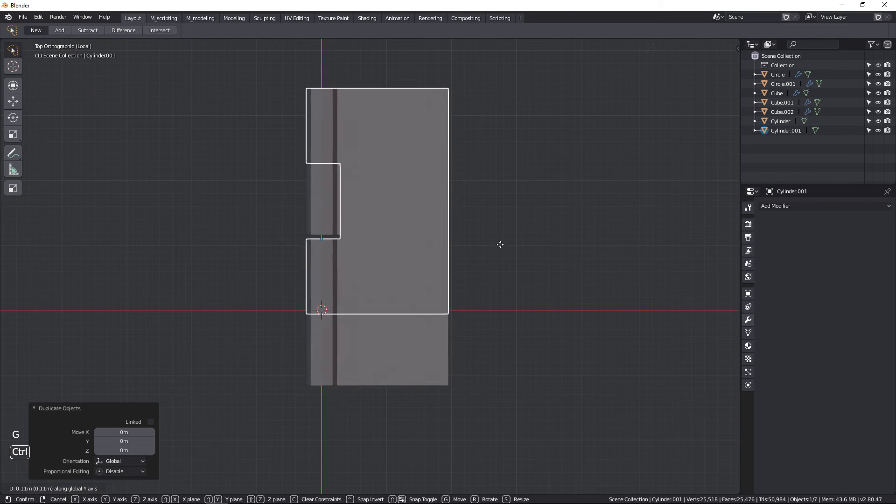
right_click(503, 251)
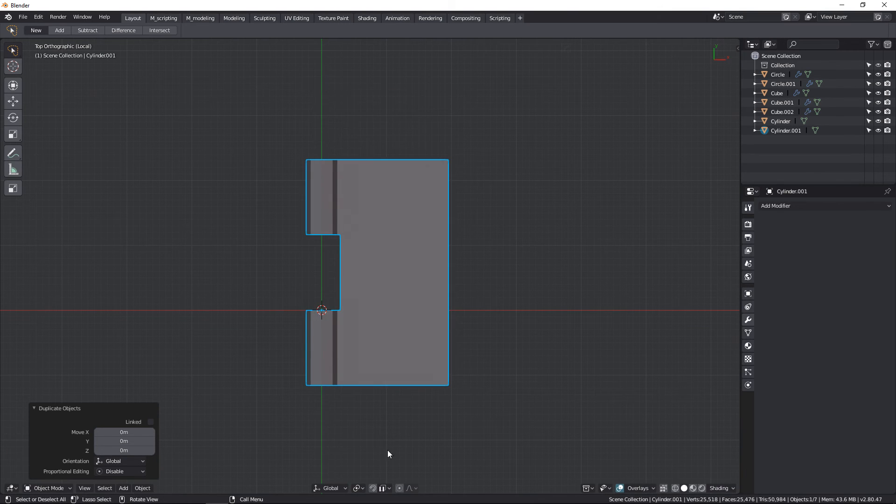
- Change the snapping mode and move the duplicate plate about 0.115 m along Y, one barrel segment beyond the original
click(383, 487)
click(364, 377)
scroll(508, 323, up, 2)
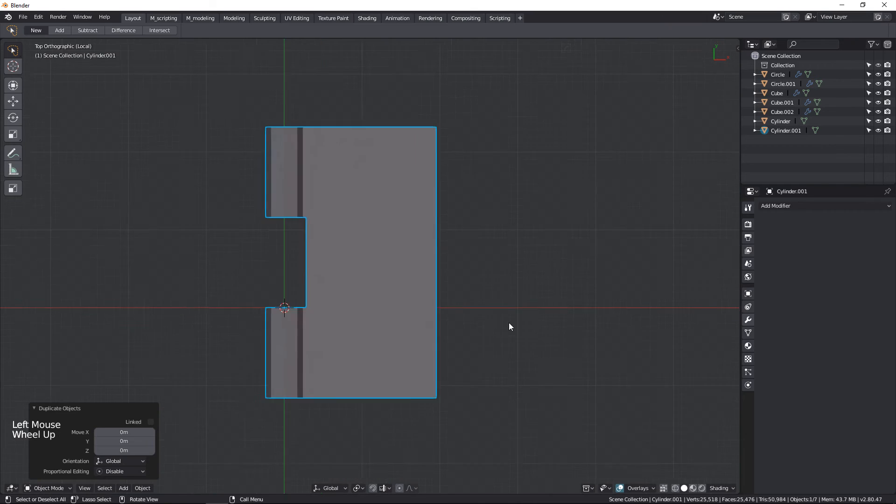
key(g)
key(ctrl)
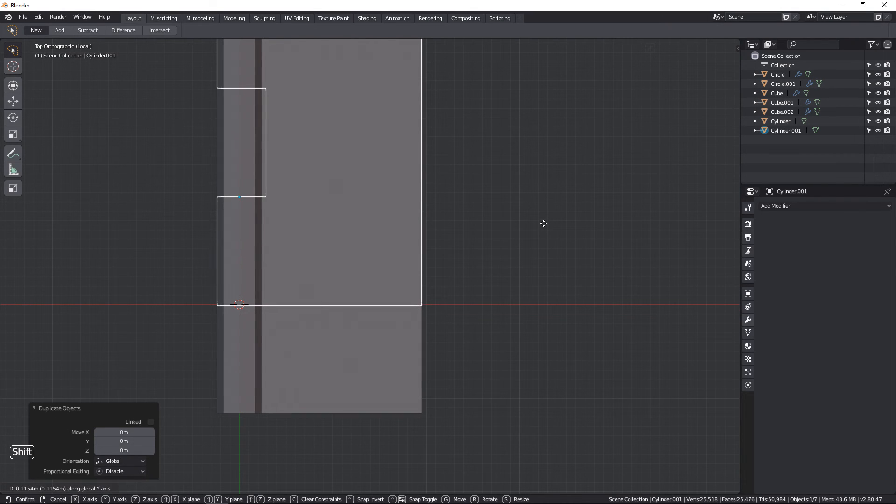
click(544, 224)
scroll(448, 270, down, 4)
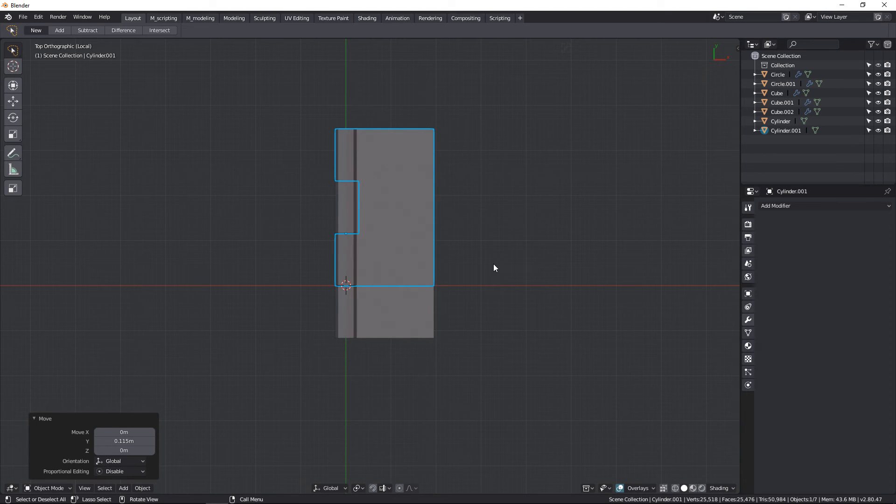
- Flip the duplicate to the opposite side of the barrel by scaling it -1 along X
text(sx)
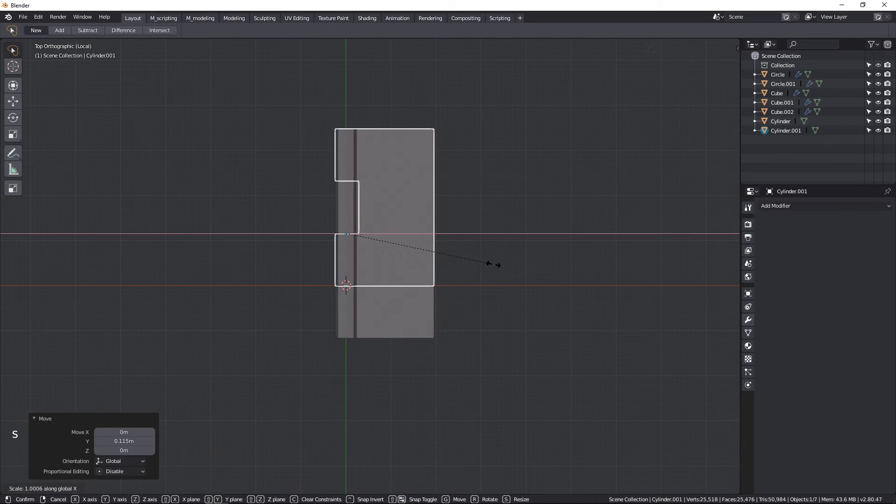
text(-1)
key(Return)
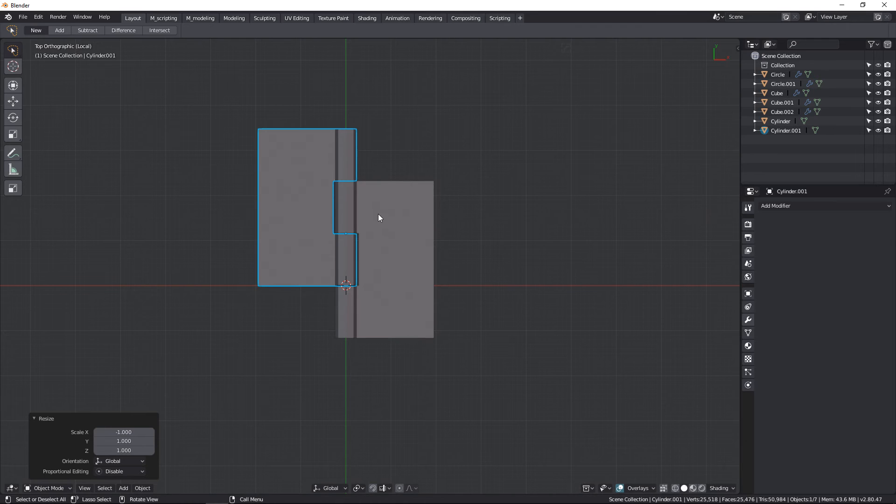
middle_drag(374, 207, 371, 277)
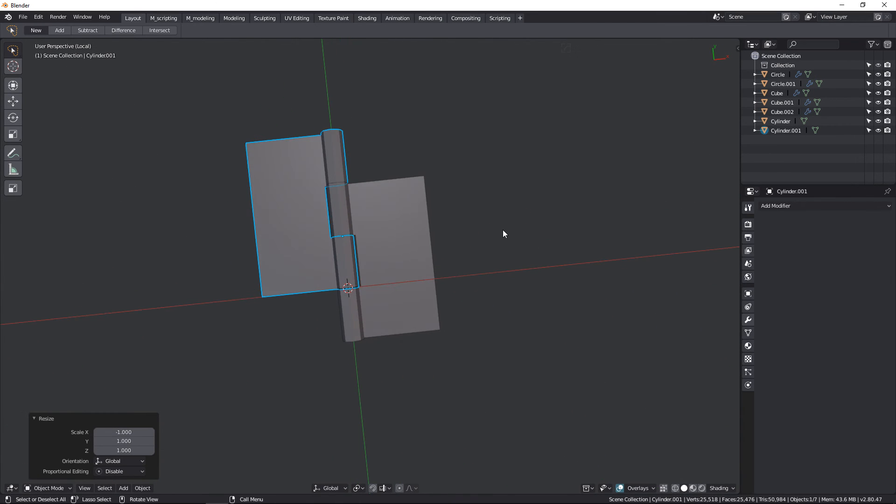
- In top view, select the mirrored leaf and nudge it about 0.0005 m along Y at the barrel joint
click(502, 230)
key(KP_7)
scroll(371, 202, up, 2)
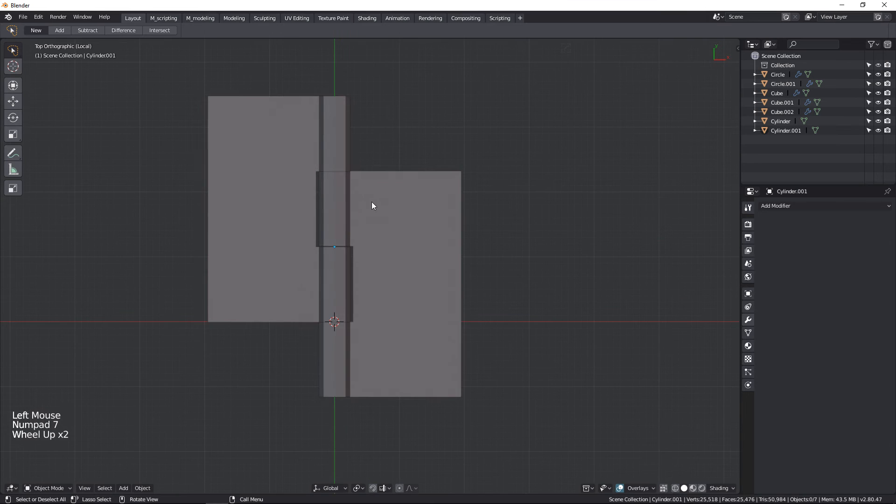
scroll(371, 202, up, 4)
shift+middle_drag(339, 240, 375, 254)
scroll(376, 254, up, 5)
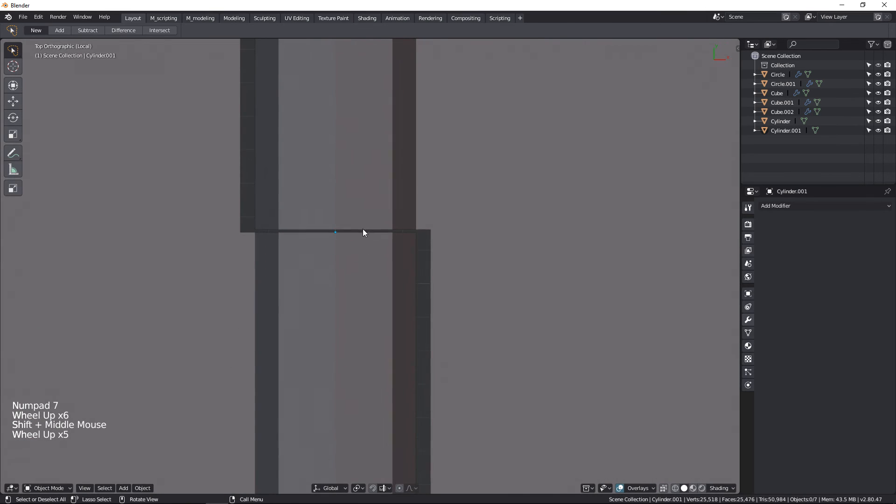
click(363, 265)
scroll(363, 265, down, 5)
shift+middle_drag(388, 186, 388, 240)
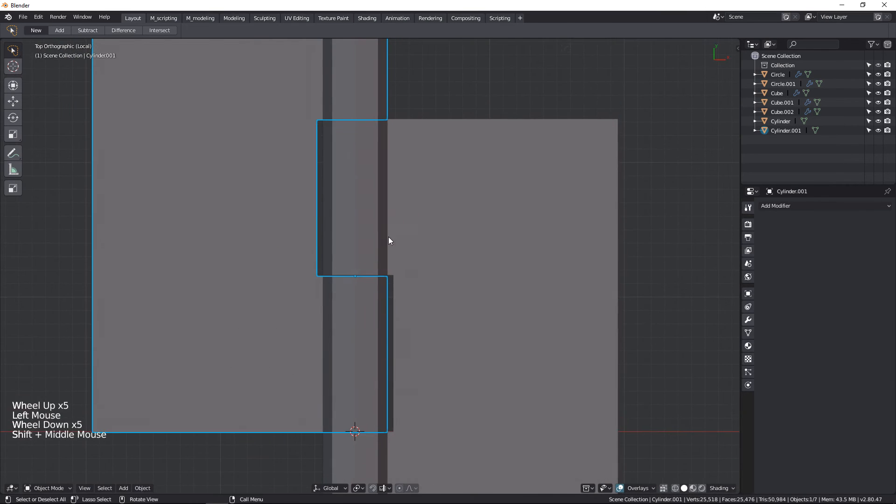
scroll(387, 240, up, 7)
shift+middle_drag(344, 318, 378, 290)
key(g)
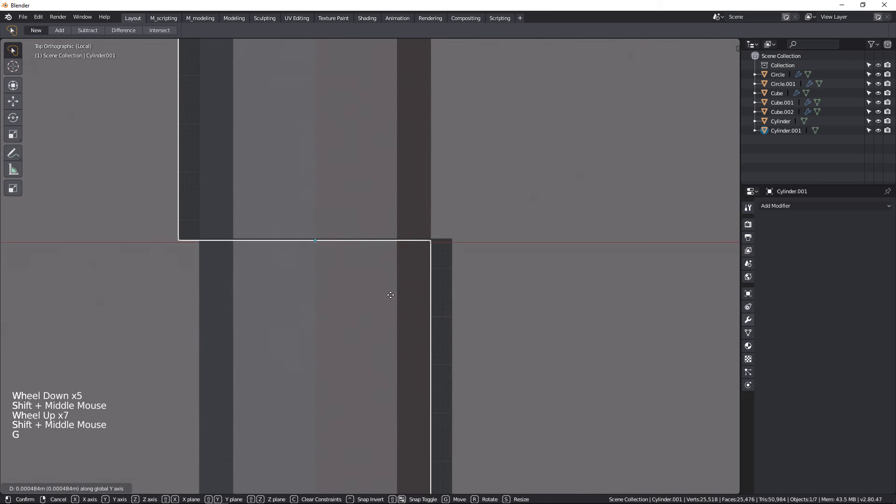
click(390, 294)
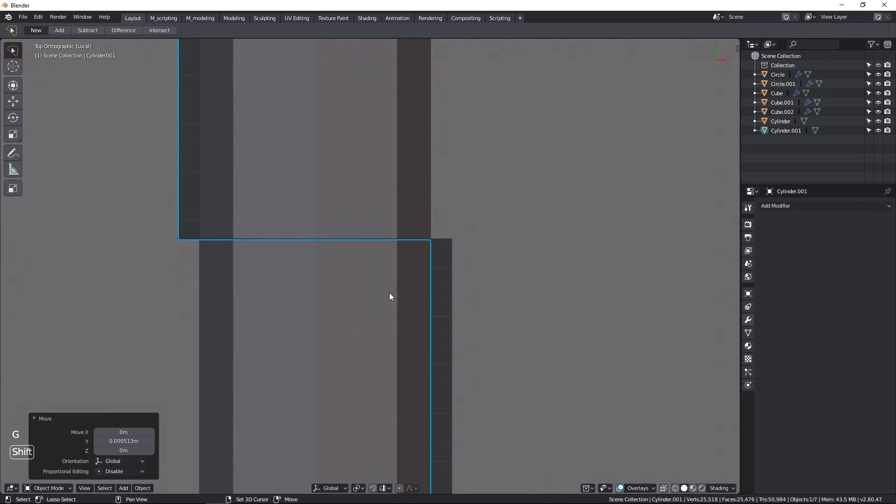
- Examine the joints between the barrel segments of the two leaves up close for gaps
scroll(389, 293, down, 10)
scroll(403, 285, down, 2)
click(578, 248)
double_click(578, 248)
scroll(385, 352, up, 3)
scroll(387, 351, up, 5)
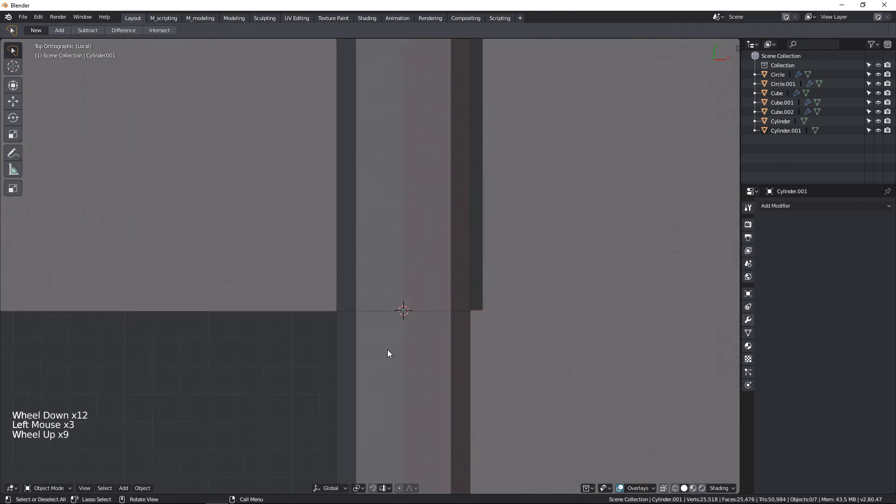
scroll(388, 352, up, 3)
shift+middle_drag(388, 352, 402, 292)
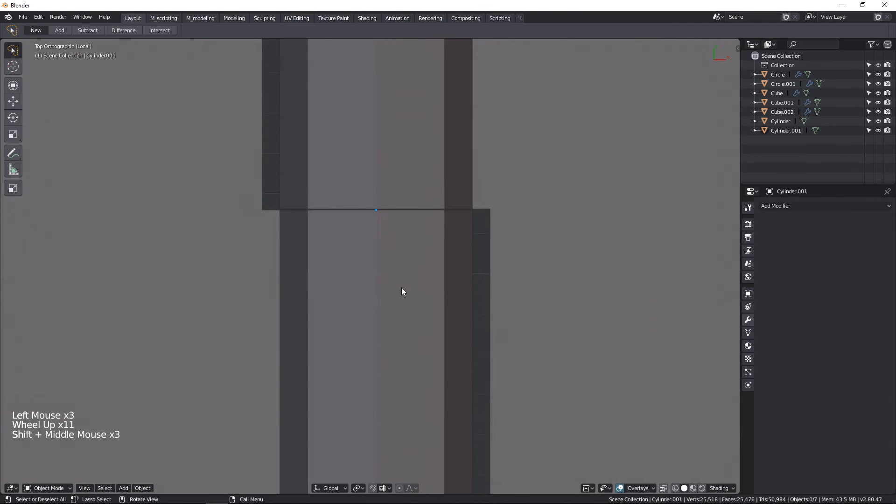
scroll(399, 282, up, 1)
- Select the mirrored leaf and switch the snapping mode back for aligning it at the barrel joint
click(396, 277)
scroll(410, 233, up, 2)
shift+middle_drag(416, 218, 411, 435)
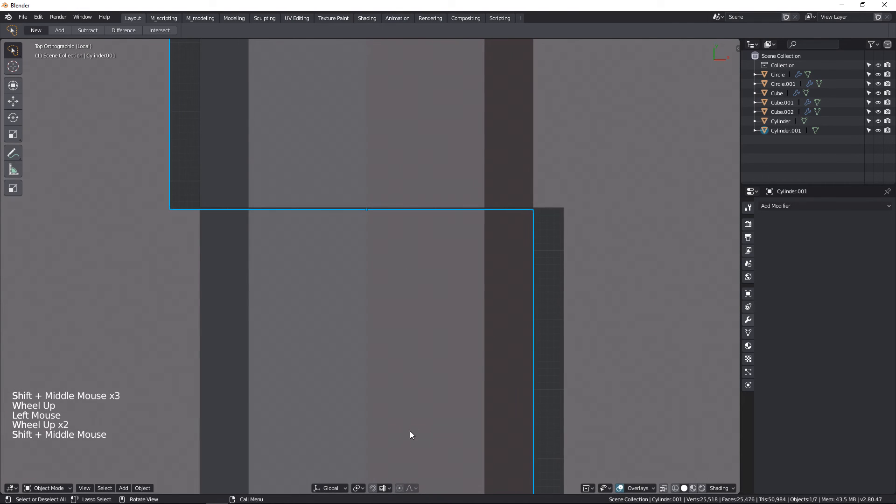
click(381, 488)
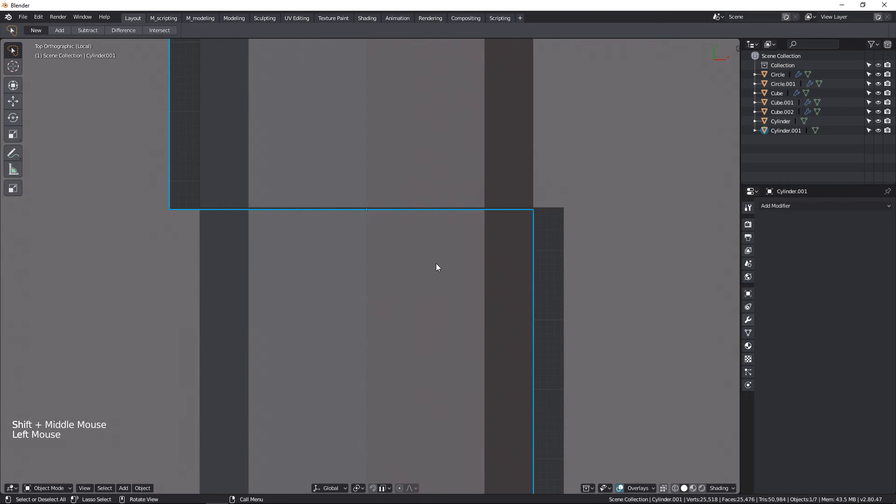
scroll(390, 254, up, 4)
key(g)
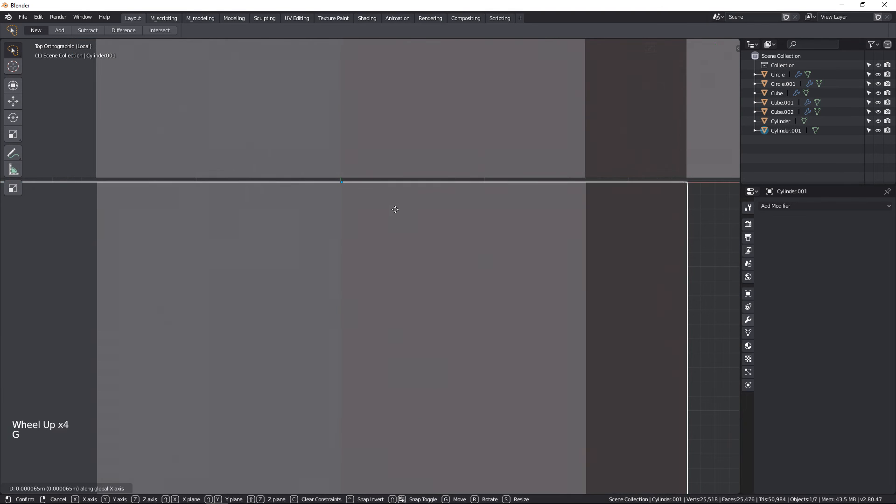
key(ctrl)
right_click(402, 197)
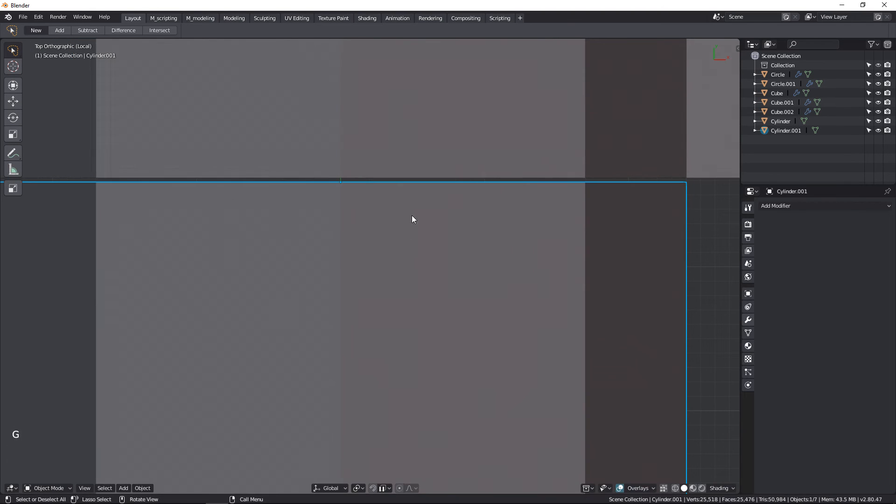
- Move the mirrored leaf along Y with snapping so its barrel segment meets the original leaf's segment
key(g)
key(y)
key(ctrl)
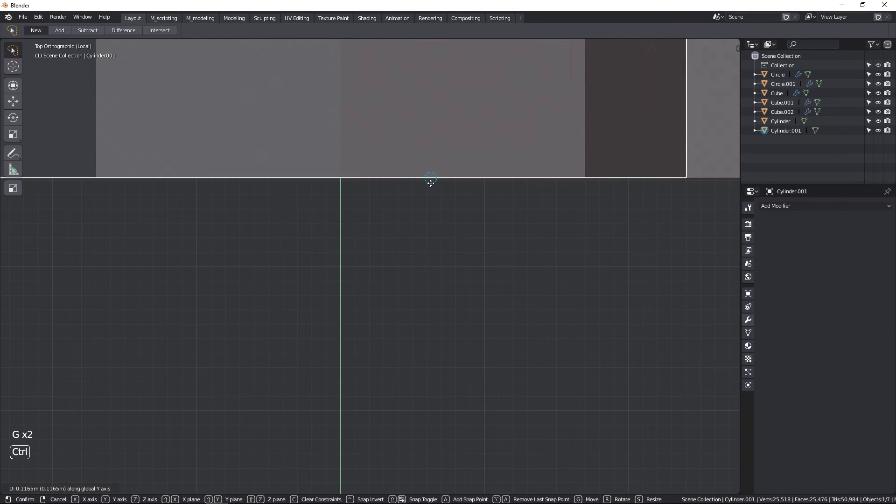
click(430, 183)
scroll(431, 183, down, 2)
shift+middle_drag(430, 183, 449, 242)
scroll(443, 294, down, 5)
scroll(443, 295, down, 6)
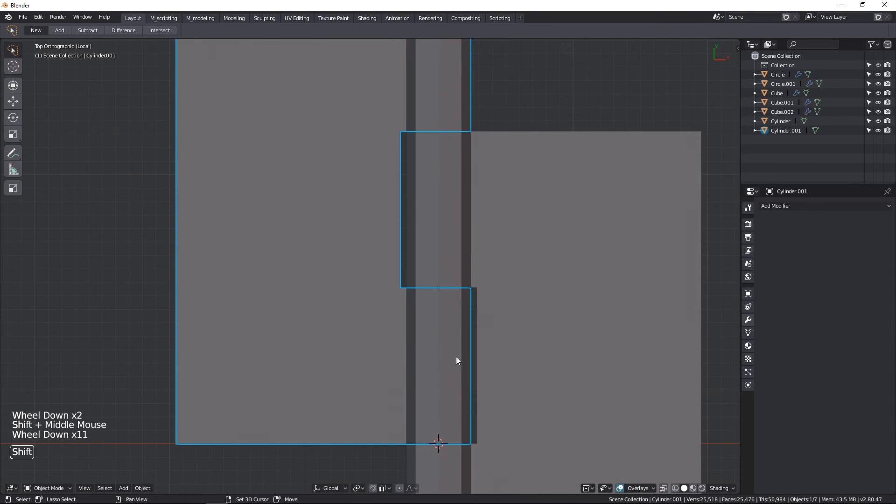
- Shift the mirrored leaf about 0.0003 m along Y to align its lower end with the original's barrel joint
shift+middle_drag(455, 357, 438, 245)
scroll(429, 291, up, 10)
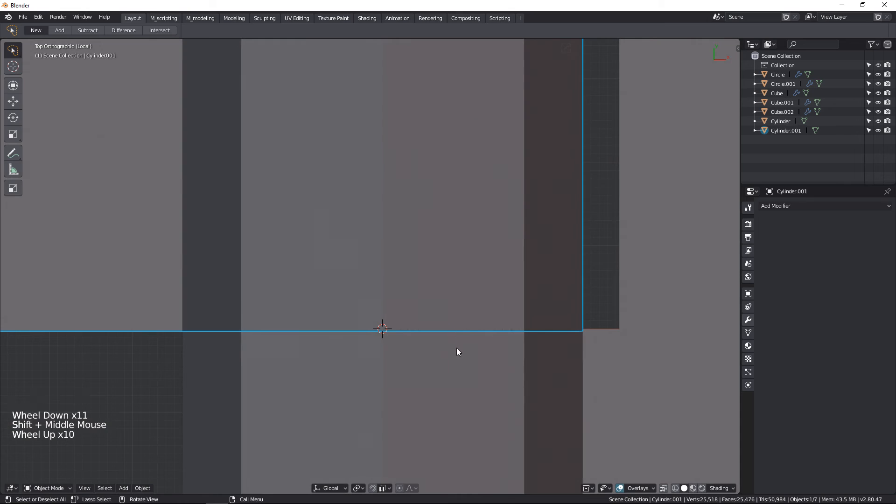
key(g)
key(ctrl)
click(455, 332)
scroll(440, 269, down, 9)
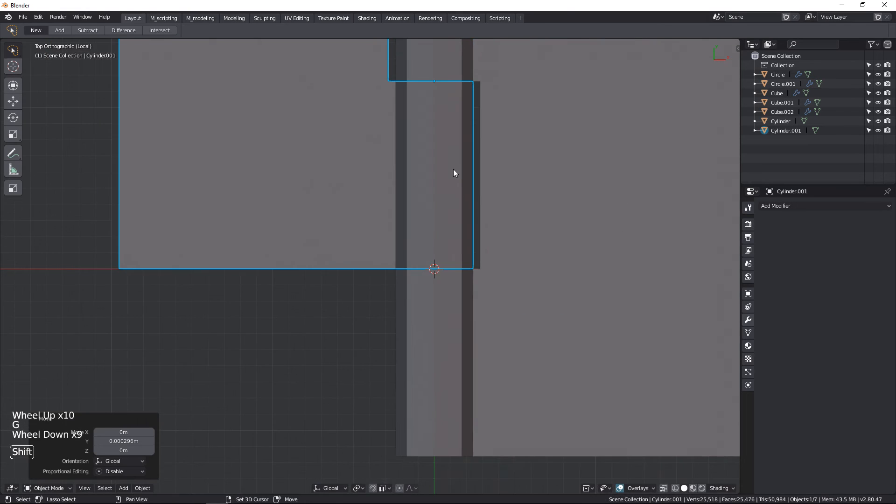
- Examine how the two hinge leaves fit together from above and at an angle
shift+middle_drag(452, 169, 387, 311)
scroll(518, 326, down, 7)
key(Tab)
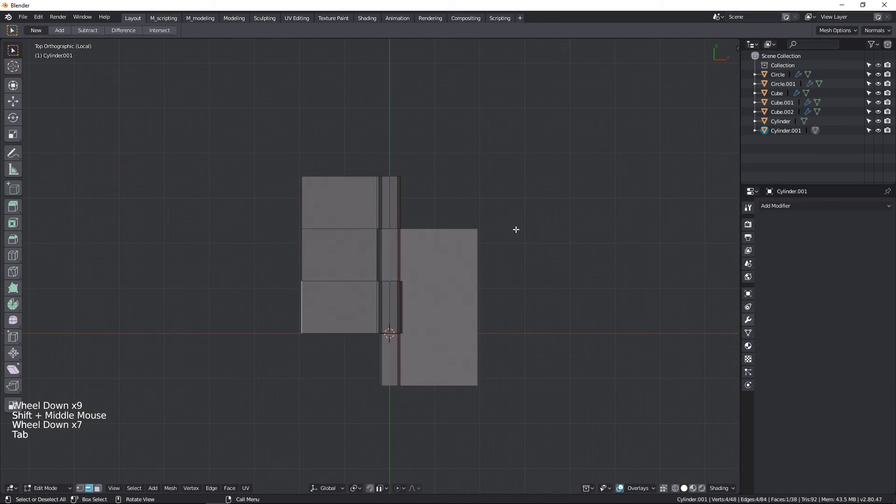
key(Tab)
click(494, 199)
middle_drag(494, 199, 364, 300)
scroll(373, 299, up, 2)
- Select the mirrored leaf and add one edge loop close to its outer long edge, with slide factor -0.962
click(416, 290)
scroll(326, 299, up, 3)
middle_drag(296, 300, 435, 269)
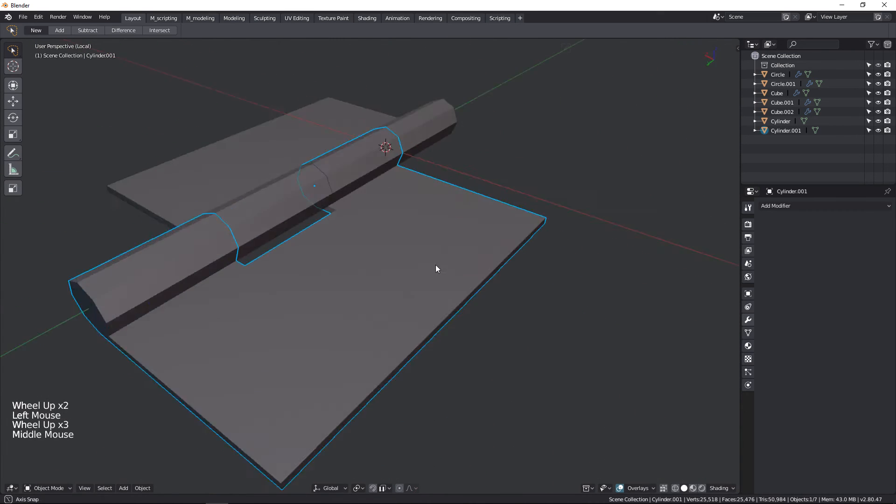
key(Tab)
scroll(423, 326, down, 2)
middle_drag(416, 320, 337, 159)
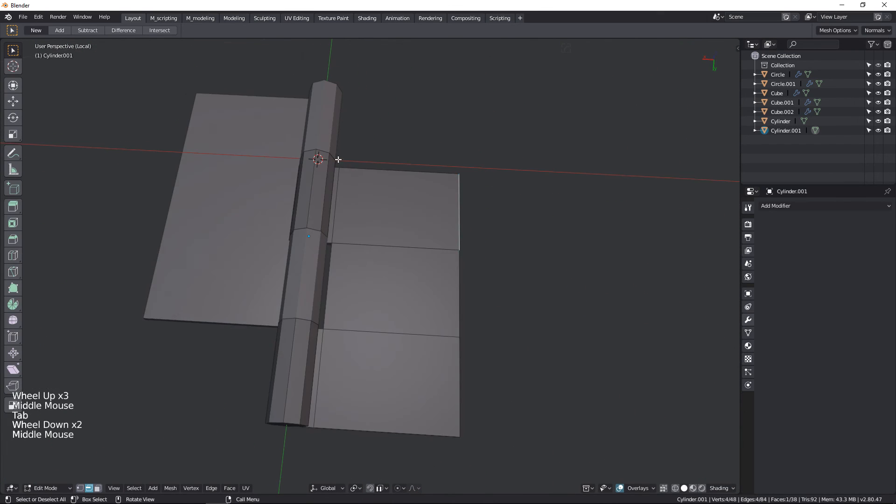
scroll(436, 321, up, 1)
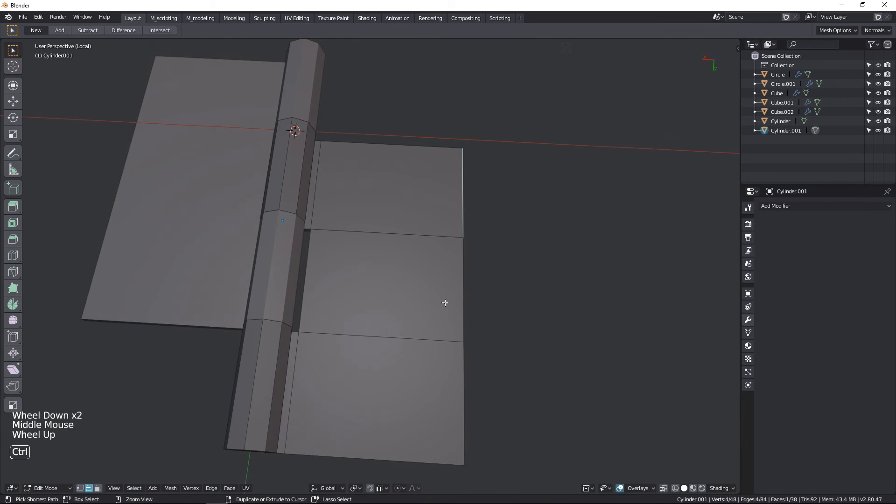
key(ctrl+r)
click(446, 238)
key(shift)
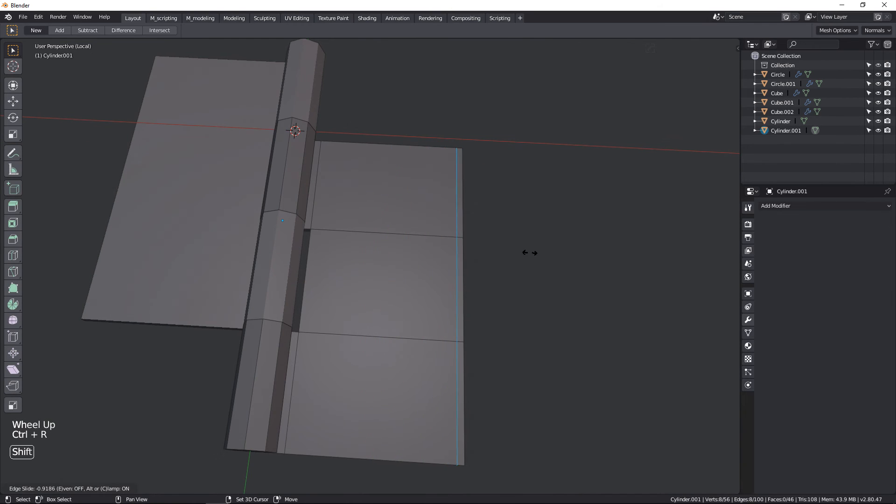
click(556, 255)
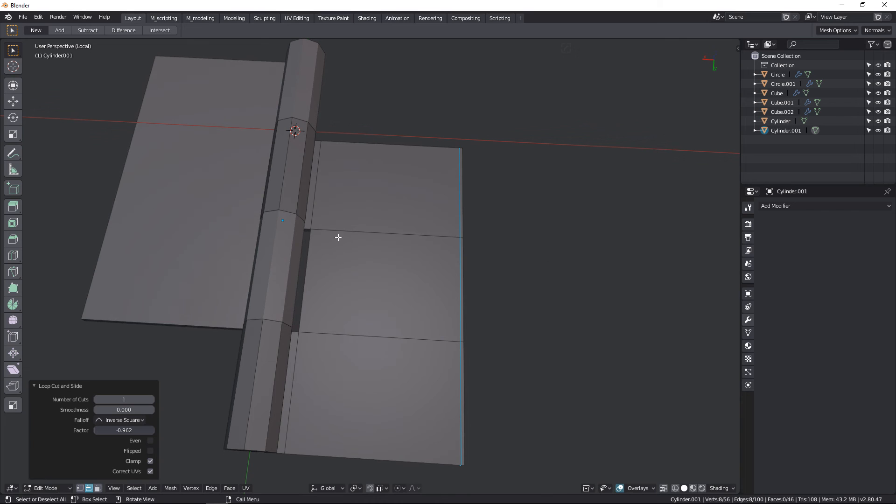
- Add one edge loop along the mirrored leaf's plate close to the barrel, with slide factor 0.951
scroll(329, 236, up, 2)
middle_drag(330, 236, 282, 304)
key(ctrl+r)
click(282, 303)
key(shift)
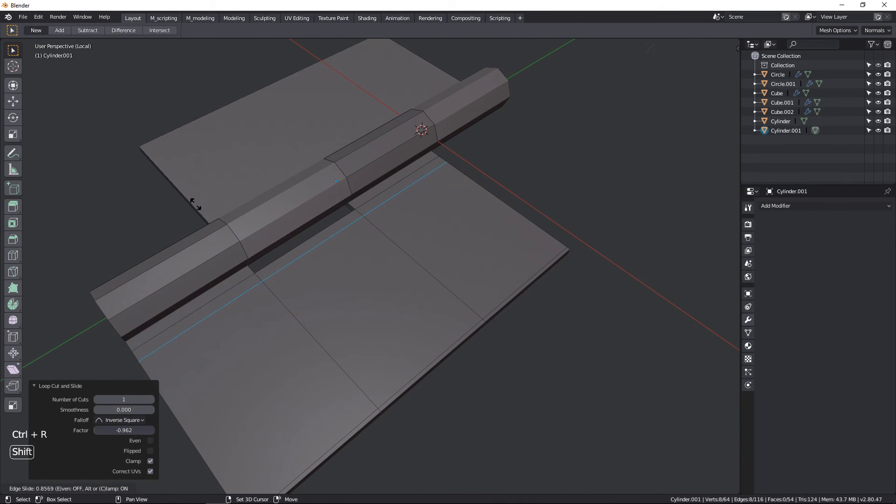
click(145, 138)
key(ctrl)
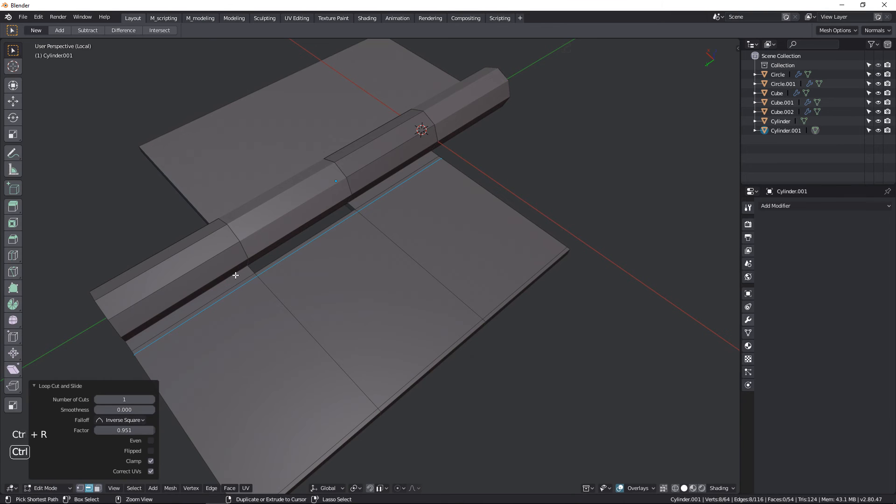
- Add one edge loop to the sloped joint between the mirrored leaf's end knuckle and its plate, with slide factor 0.576
middle_drag(236, 274, 280, 278)
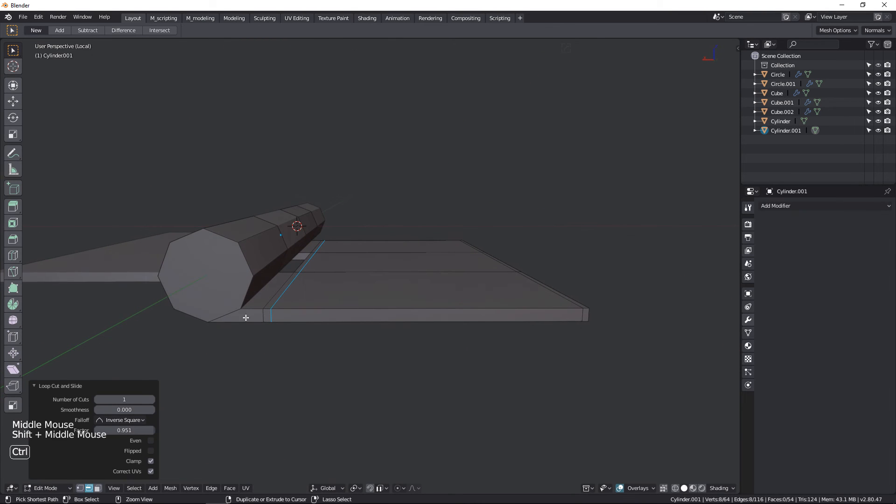
key(ctrl+r)
click(244, 315)
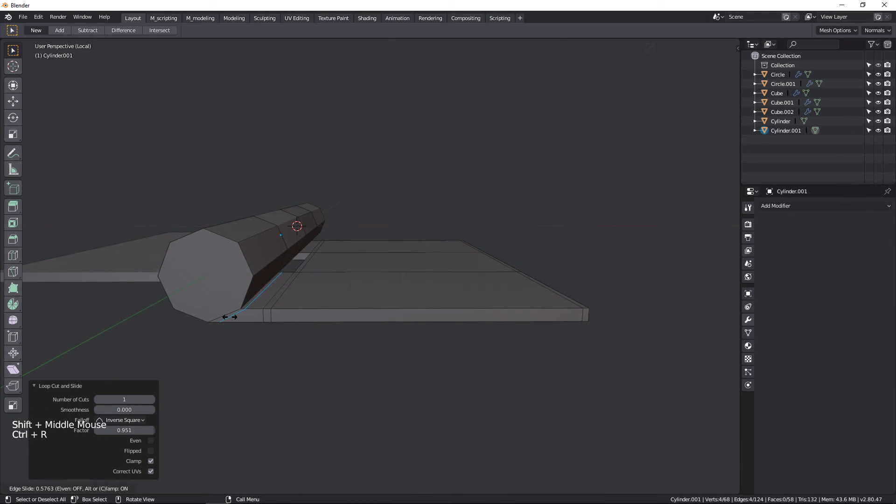
click(230, 317)
middle_drag(282, 345, 314, 365)
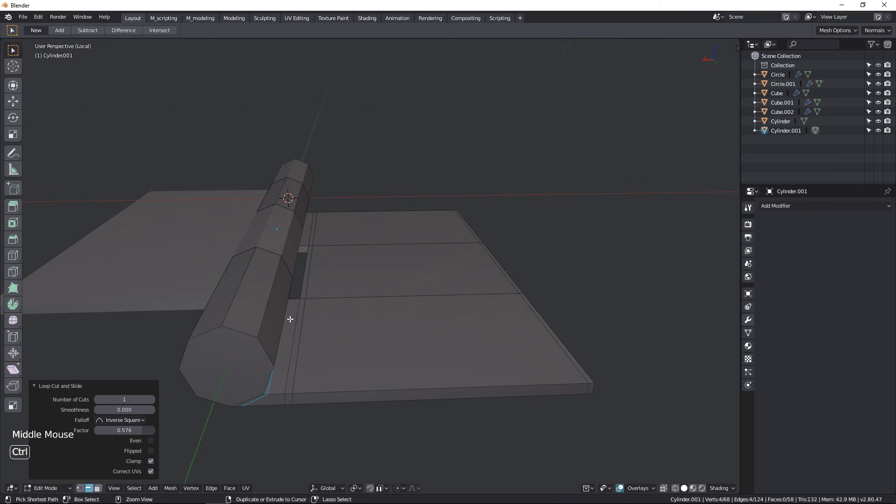
key(ctrl+r)
click(295, 299)
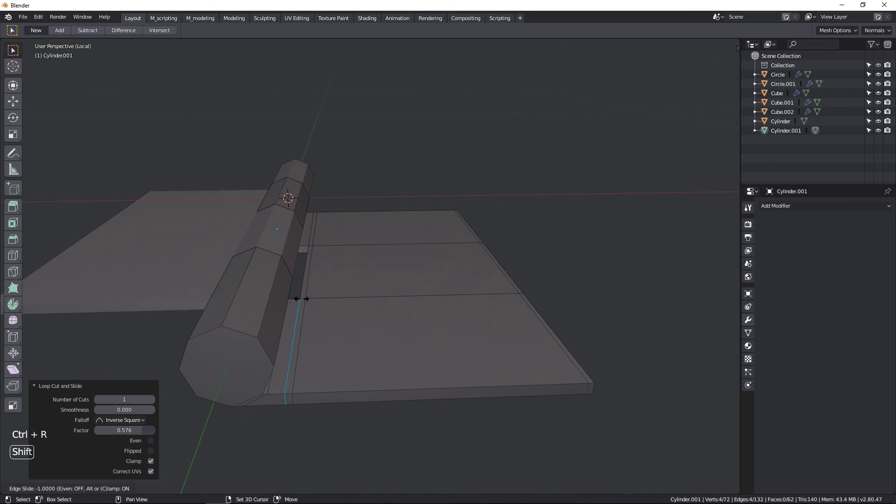
click(306, 300)
key(g)
middle_drag(377, 326, 372, 327)
right_click(372, 328)
key(ctrl+z)
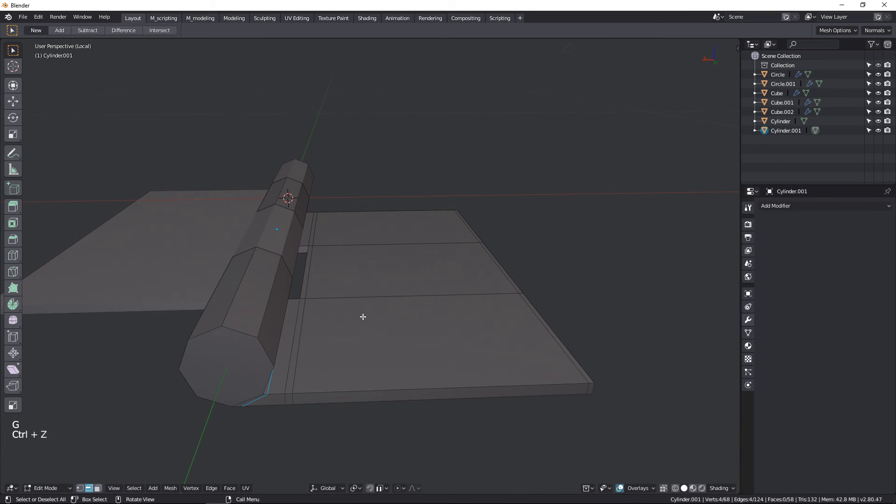
- Add an edge loop on the end knuckle's joint strip with slide factor -1 and move it 0.00261 m along X
key(Tab)
key(ctrl+r)
click(293, 302)
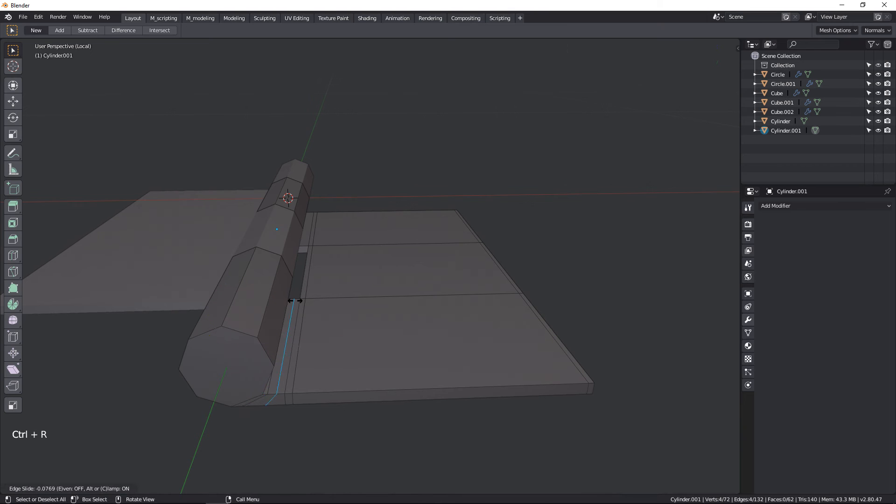
click(318, 305)
key(g)
key(x)
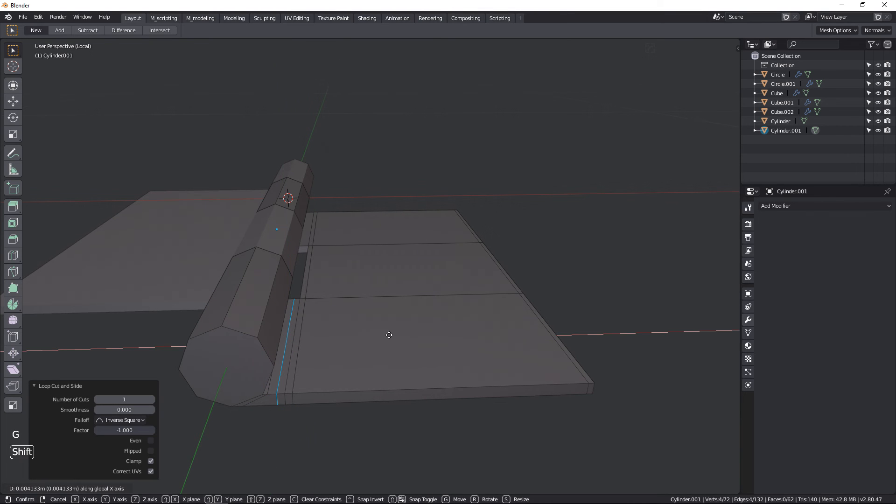
click(410, 339)
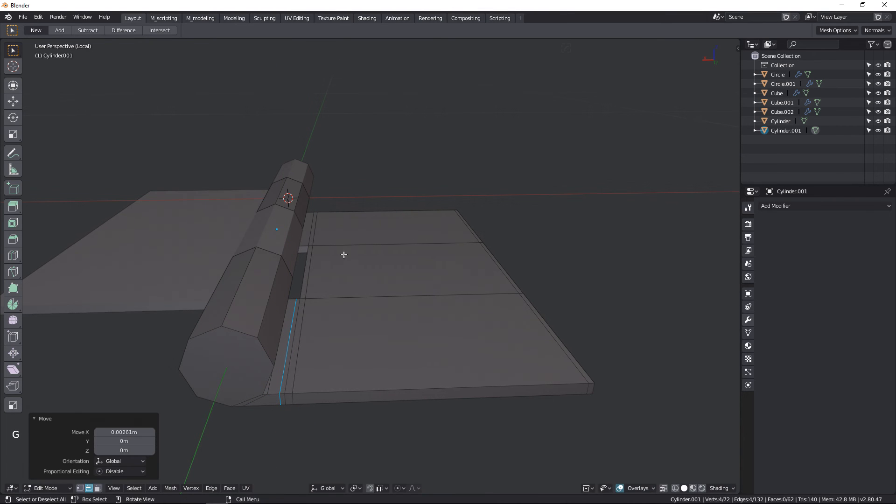
- Add an edge loop on the other knuckle's joint strip with slide factor -1 and move it 0.00255 m along X
key(ctrl+r)
click(304, 244)
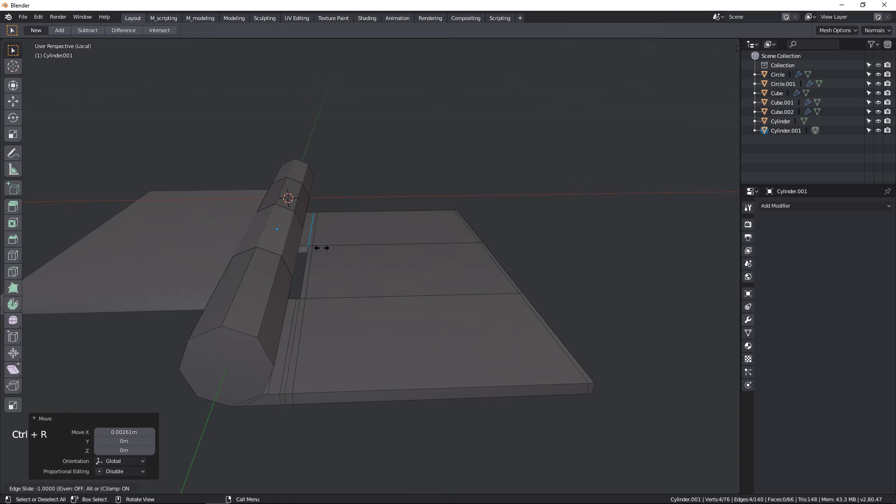
click(321, 248)
key(g)
key(x)
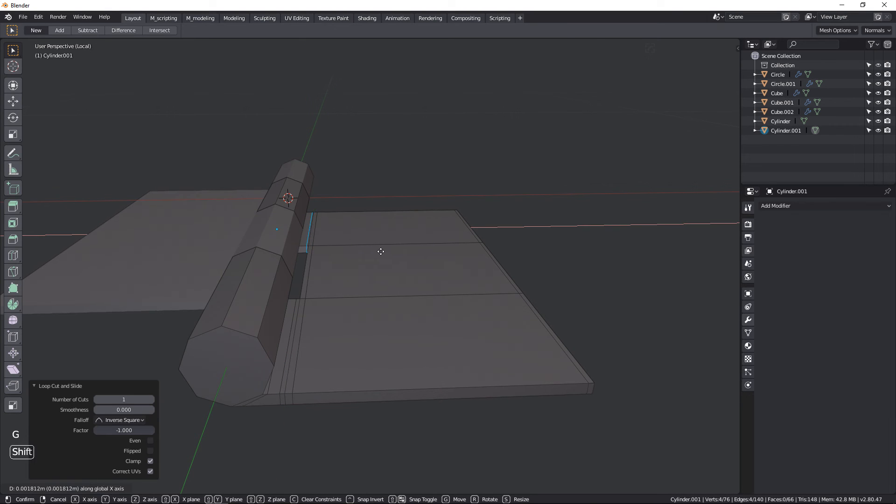
click(373, 251)
- Add one edge loop to the sloped joint beneath the other knuckle, with slide factor 0.500
middle_drag(374, 252, 140, 224)
key(ctrl+r)
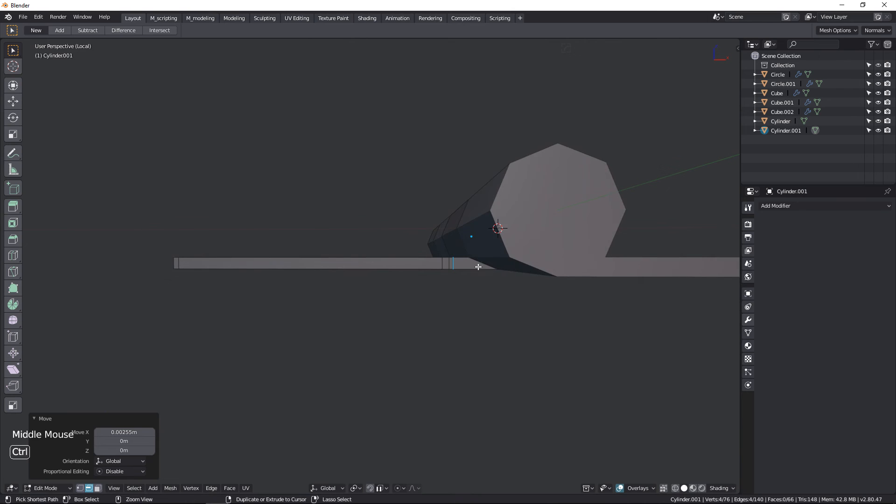
click(467, 265)
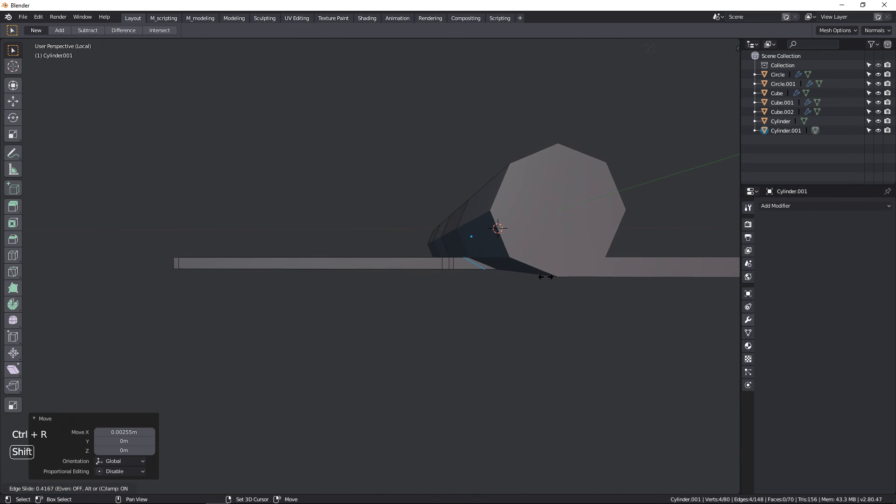
click(426, 262)
- Cut a centred edge loop around one outer knuckle section of the mirrored leaf and bevel it to a 0.238 m width
middle_drag(426, 262, 523, 349)
scroll(467, 362, down, 2)
scroll(523, 349, up, 1)
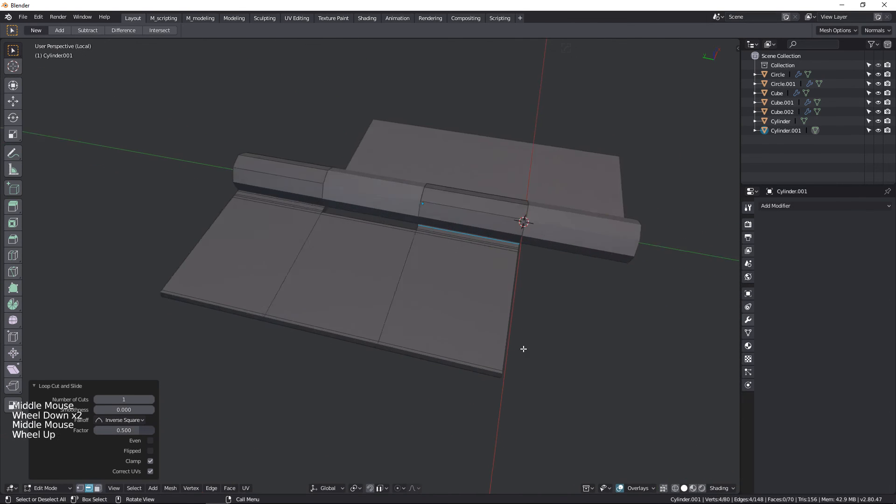
scroll(523, 349, up, 1)
key(ctrl+r)
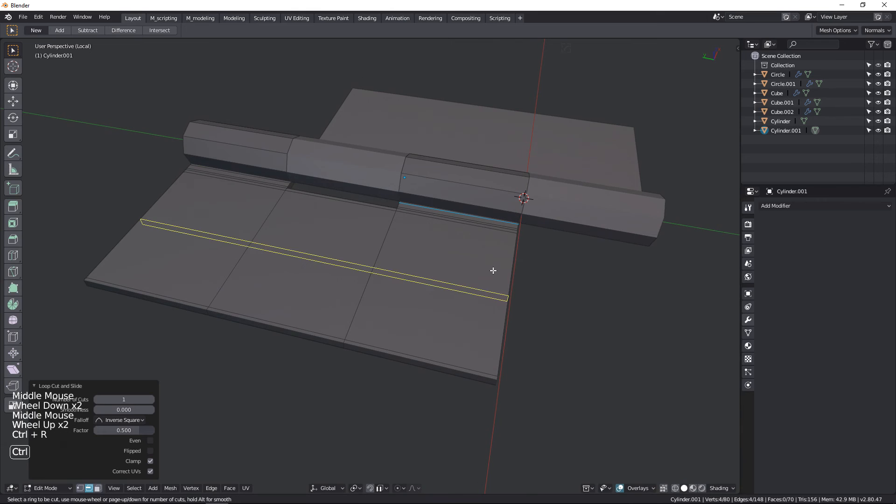
click(505, 224)
right_click(519, 229)
key(ctrl+b)
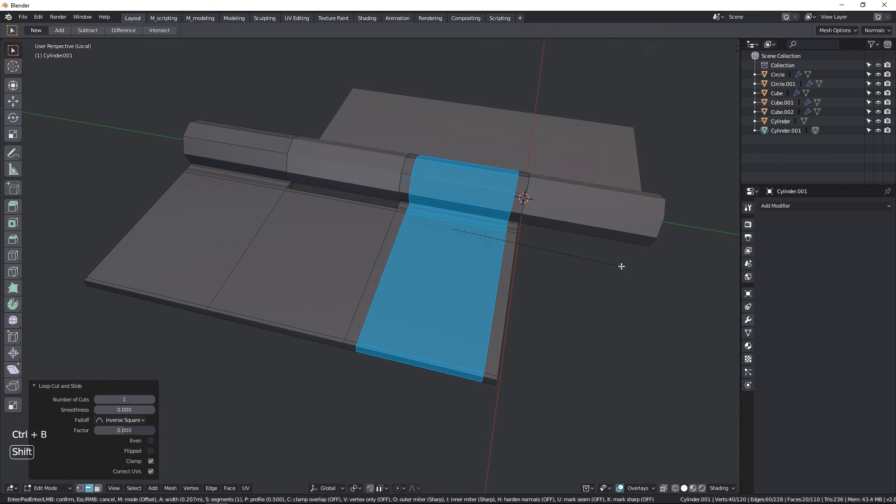
click(664, 278)
- Cut a centred edge loop around the opposite outer knuckle section and bevel it to a 0.235 m width
shift+middle_drag(274, 261, 340, 273)
middle_drag(341, 273, 352, 246)
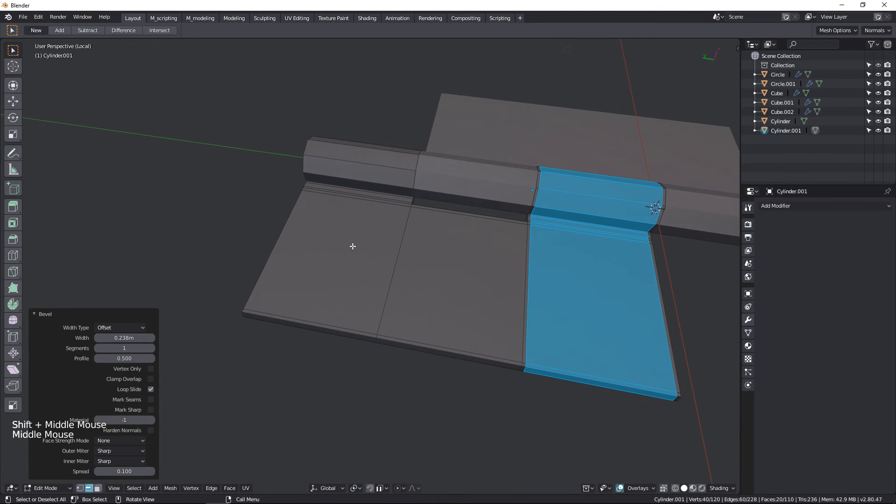
key(ctrl+r)
click(368, 216)
right_click(382, 218)
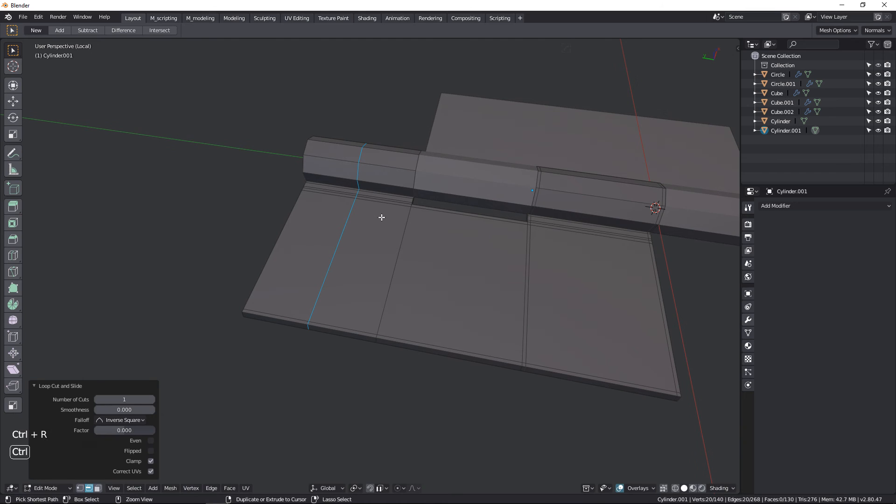
key(ctrl+b)
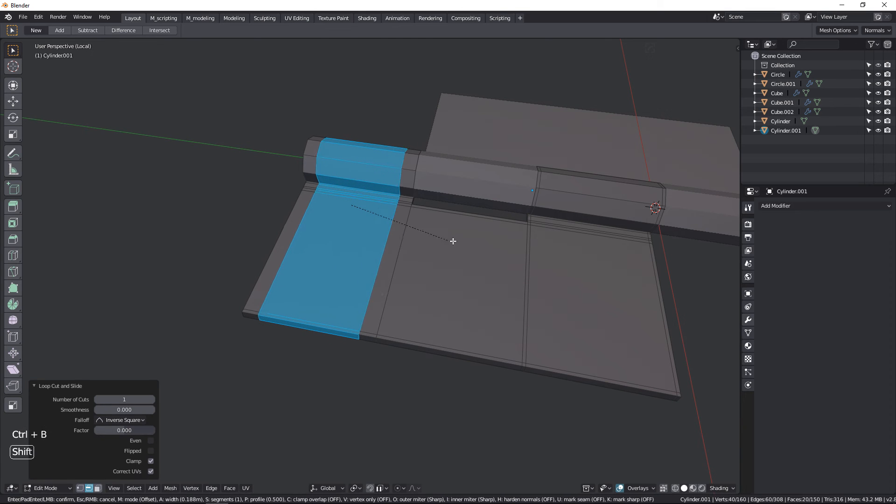
click(509, 254)
- Add one centred edge loop halfway through the mirrored leaf's plate thickness, with slide factor 0
middle_drag(481, 250, 363, 279)
scroll(357, 265, up, 3)
key(ctrl+r)
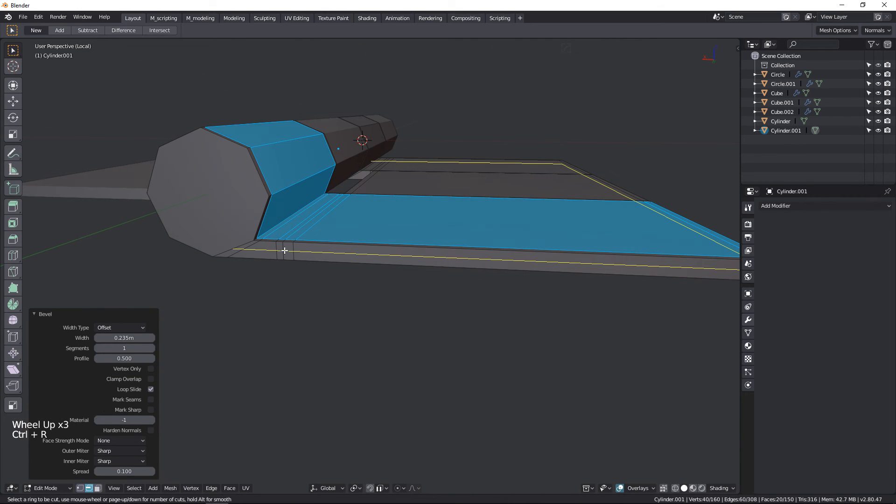
click(284, 251)
click(284, 253)
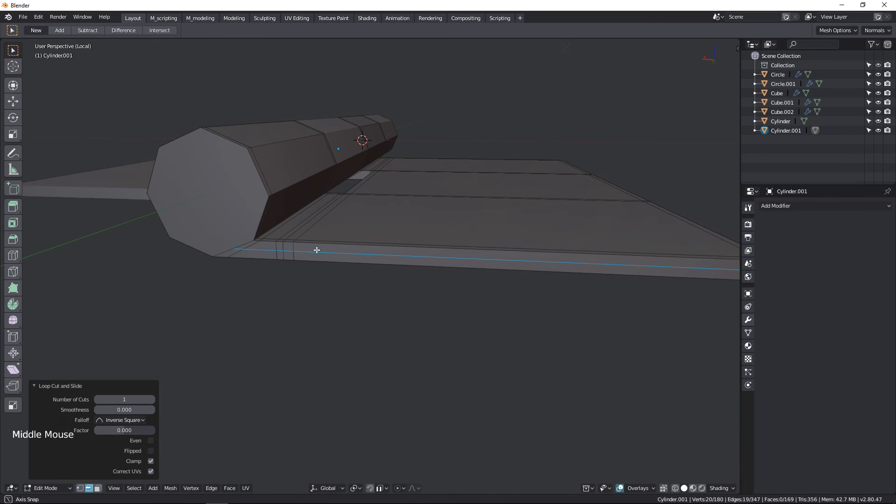
- Connect the two opposite side vertices of the barrel's outer end cap with a horizontal edge
middle_drag(314, 248, 330, 239)
key(Tab)
click(180, 187)
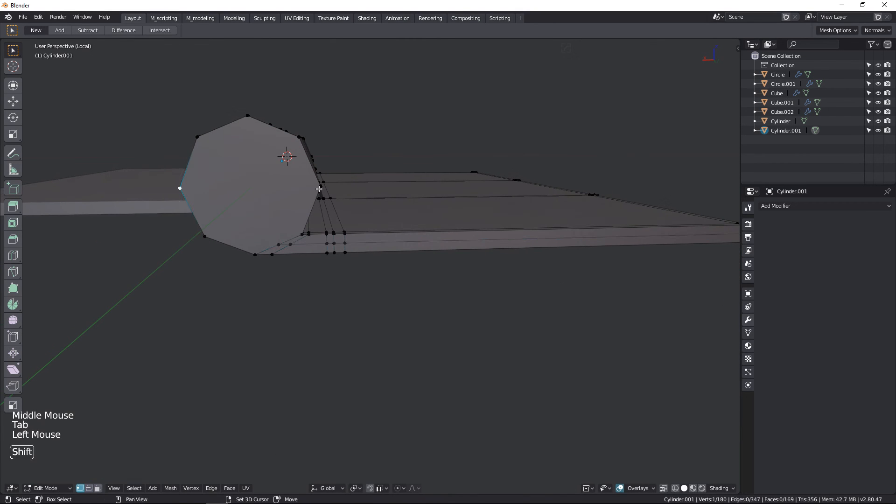
shift+click(320, 187)
middle_drag(319, 189, 274, 211)
key(ctrl+z)
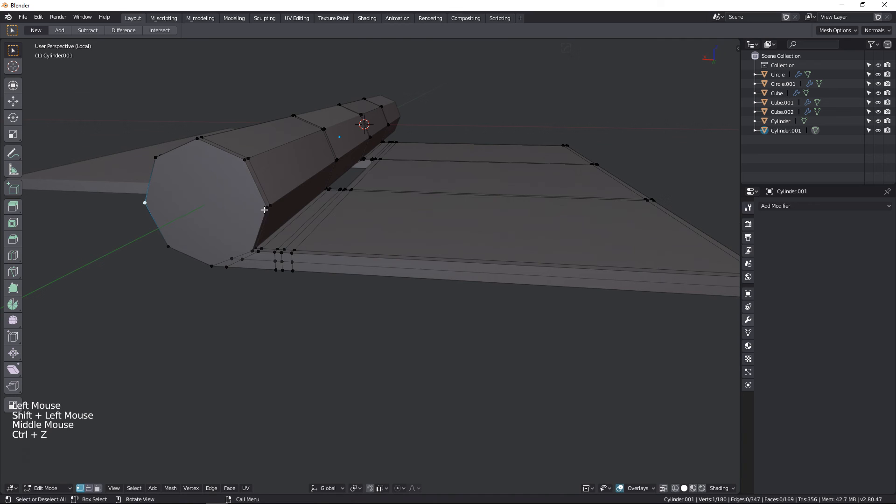
shift+click(262, 208)
key(2)
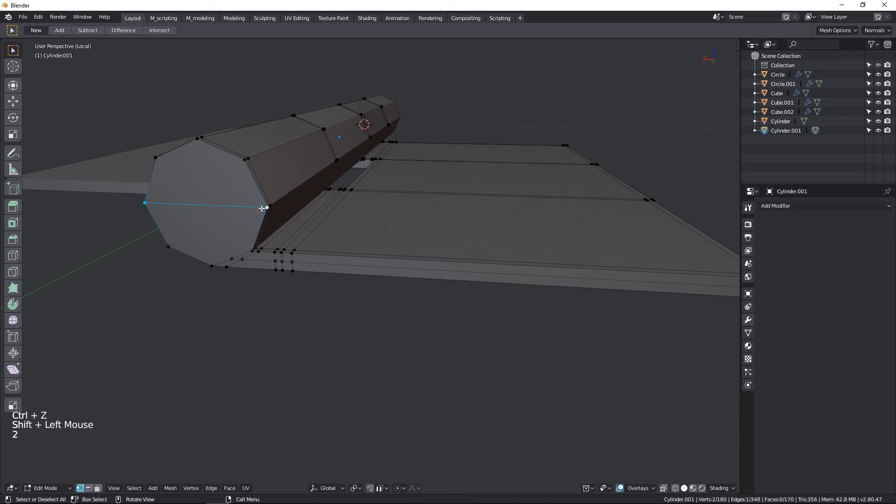
- Connect the cap's highest and lowest vertices, and the upper plate-side vertex with the joint's middle vertex, using two upright edges
click(212, 267)
shift+click(197, 140)
key(2)
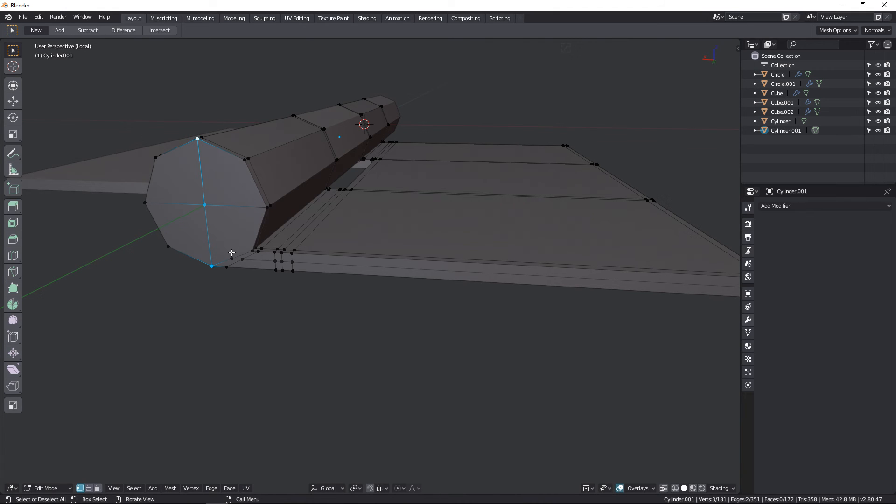
key(shift)
shift+click(239, 166)
key(2)
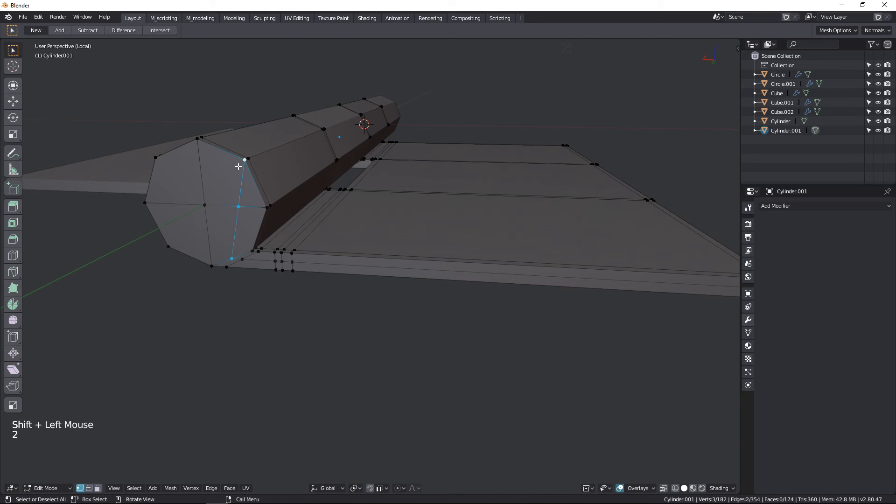
- Isolate the mirrored leaf in local view, hiding the original leaf
middle_drag(238, 250, 240, 249)
scroll(452, 195, down, 1)
middle_drag(452, 194, 348, 206)
scroll(480, 234, down, 2)
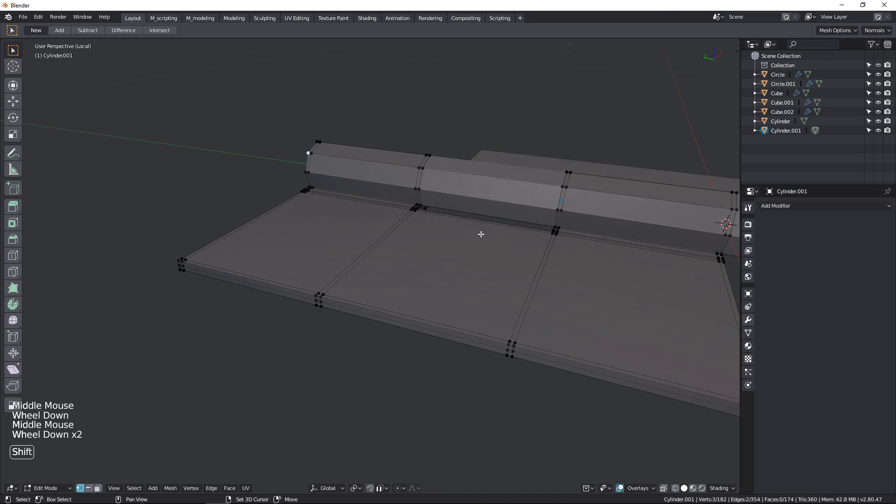
shift+middle_drag(480, 234, 420, 215)
middle_drag(420, 215, 363, 207)
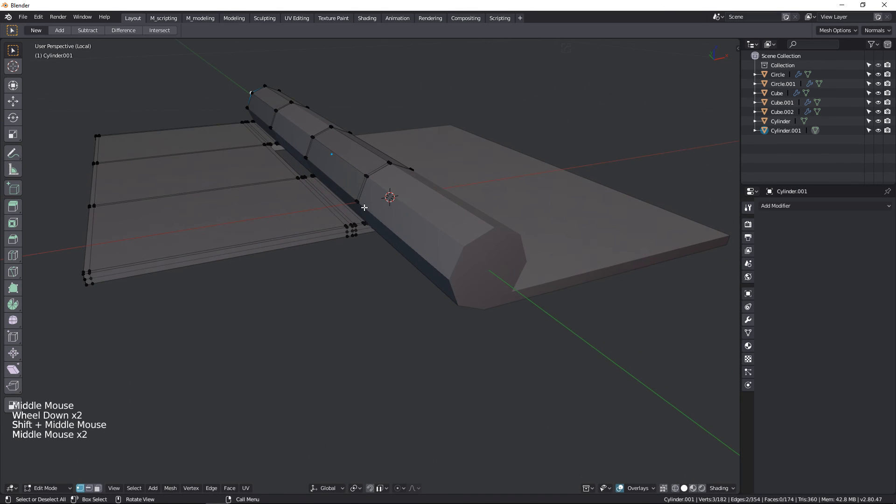
key(KP_Divide)
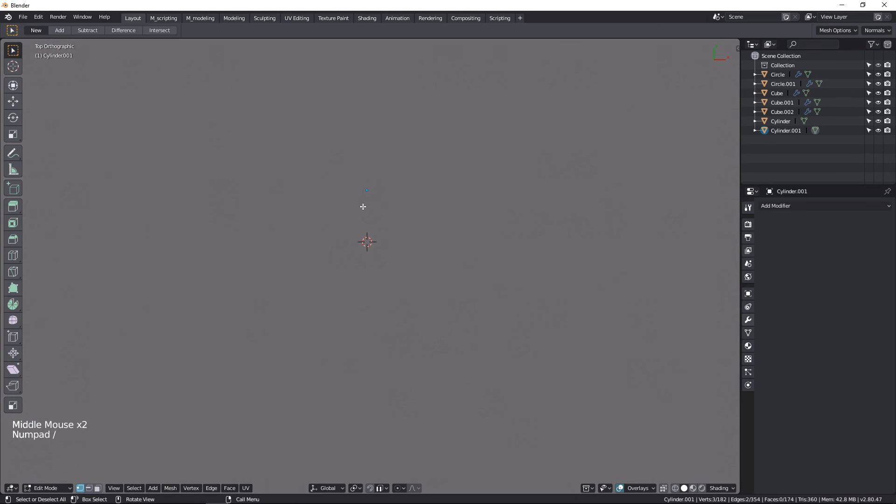
key(KP_Divide)
middle_drag(492, 361, 437, 279)
scroll(448, 268, up, 6)
scroll(438, 278, up, 3)
- Inset the knuckle's inner end face facing the gap by 0.2609 m and delete the inset face
click(388, 224)
middle_drag(387, 224, 446, 198)
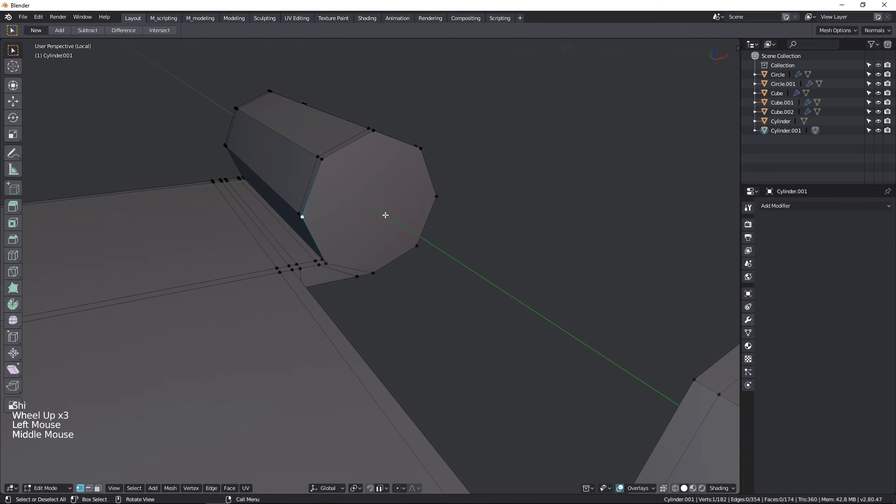
key(ctrl+Tab)
click(377, 199)
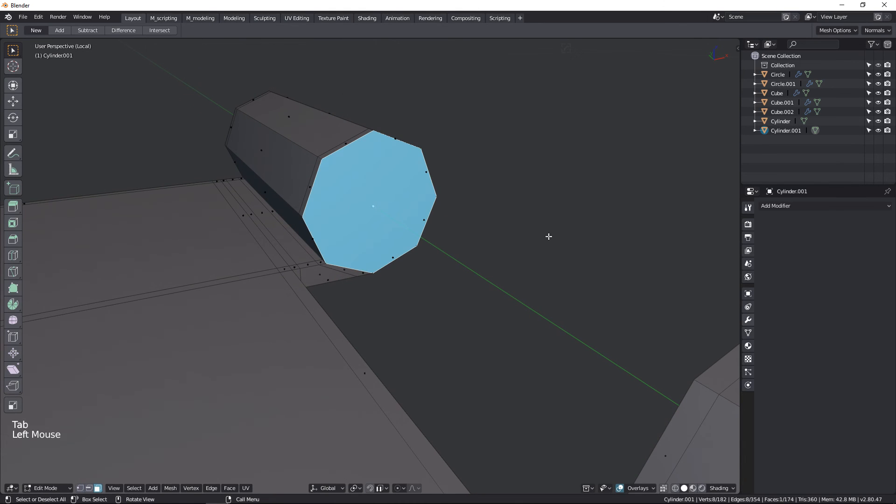
key(i)
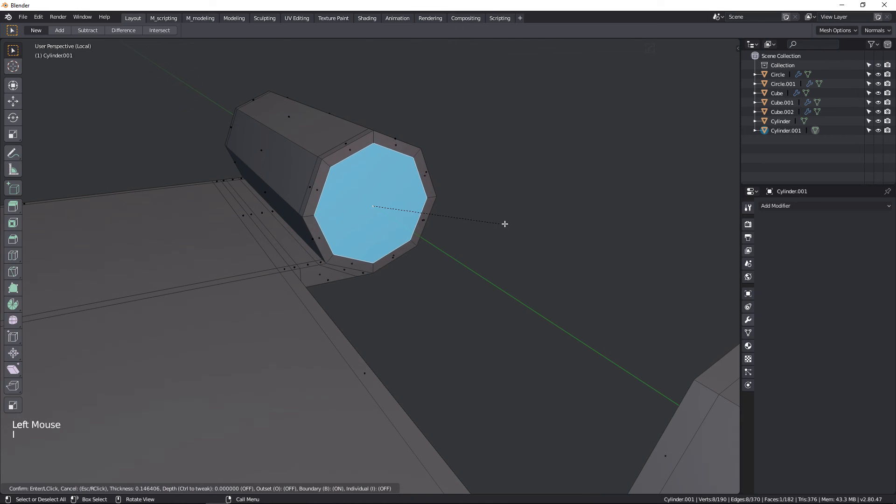
click(460, 213)
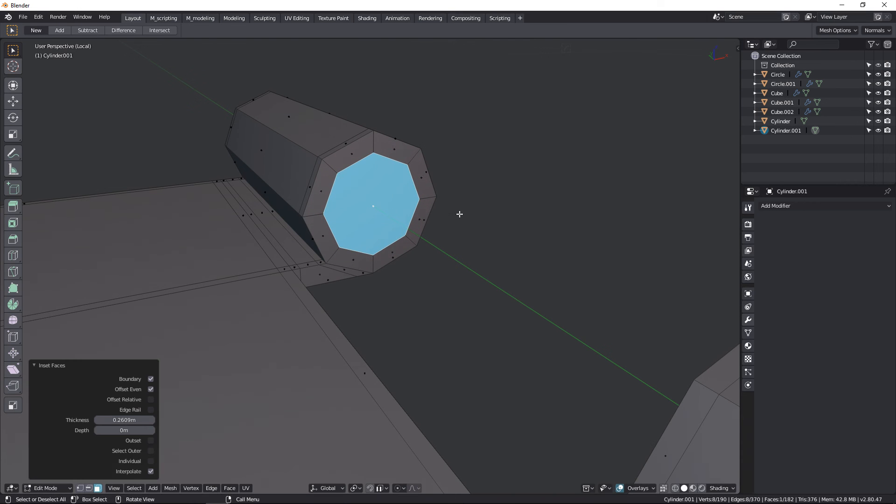
key(x)
click(499, 238)
- Inset the opposite knuckle's inner end face by about 0.3 m and delete the inset face
scroll(499, 238, down, 5)
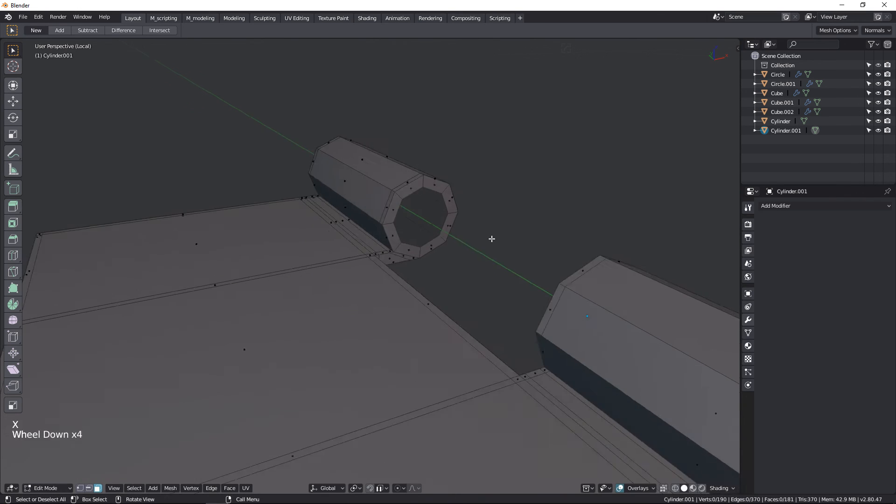
middle_drag(500, 238, 495, 206)
click(423, 203)
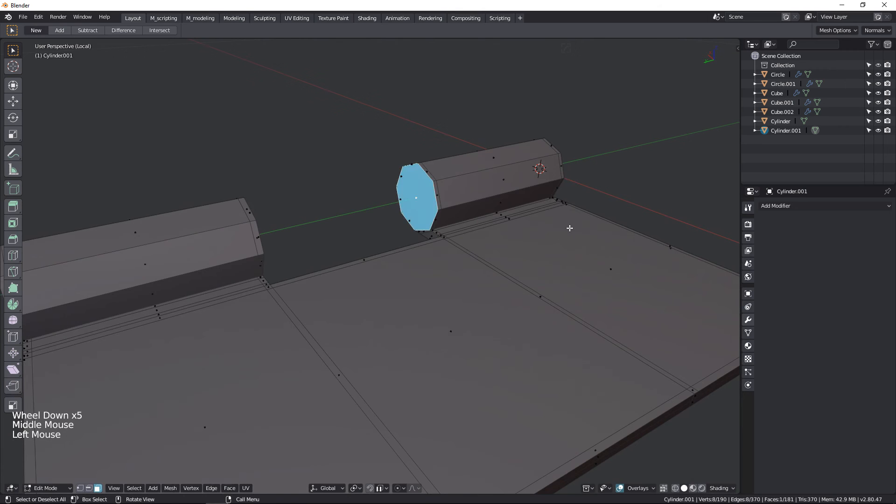
key(i)
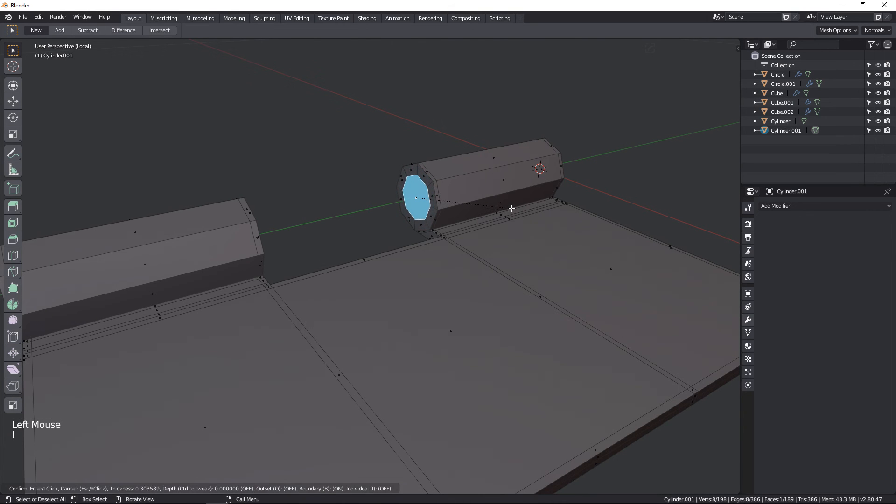
click(508, 206)
key(x)
click(507, 206)
scroll(511, 203, down, 2)
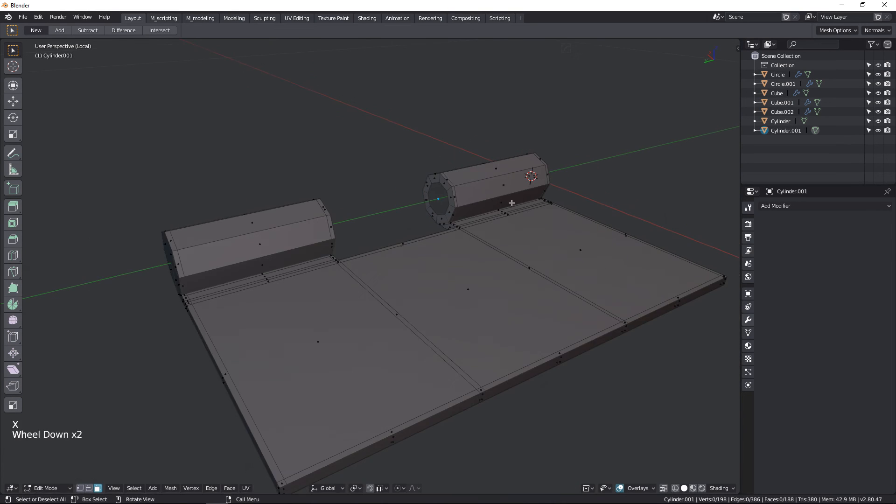
- Connect the two opposite side vertices of the outer end cap at the 3D cursor with a horizontal edge
middle_drag(512, 203, 383, 187)
shift+middle_drag(383, 187, 242, 130)
scroll(375, 261, up, 1)
key(Tab)
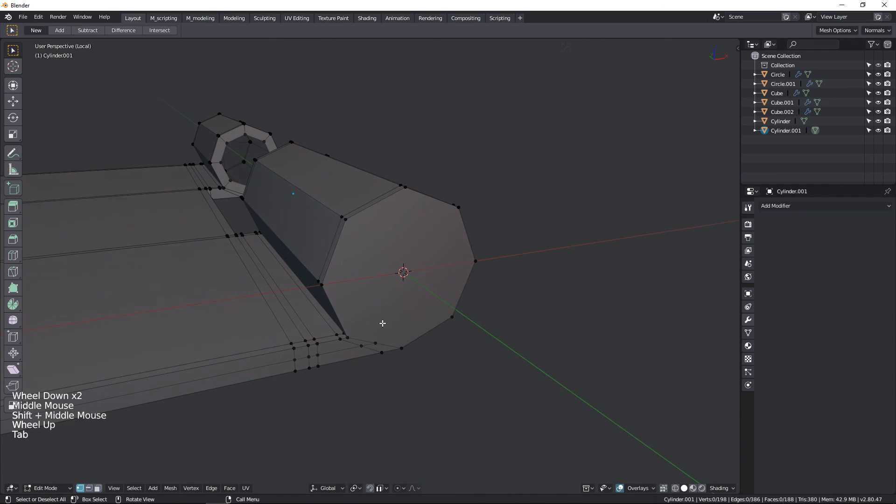
middle_drag(380, 321, 321, 248)
click(286, 183)
shift+click(411, 177)
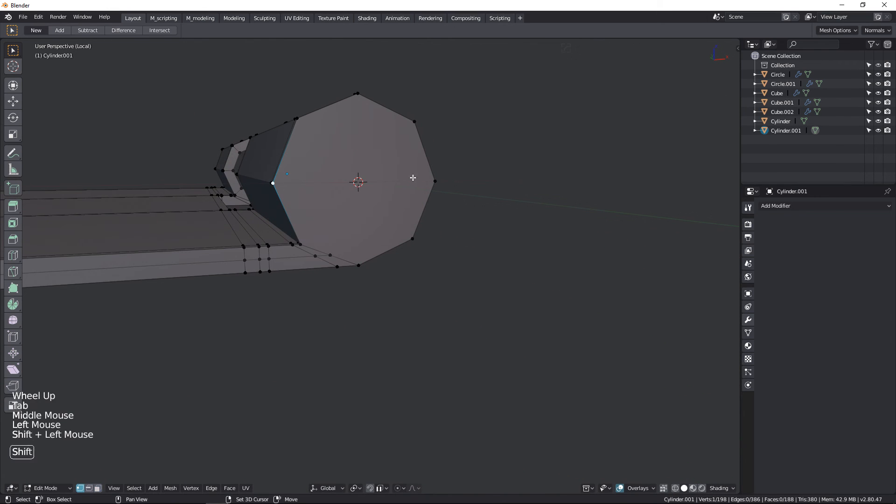
shift+click(436, 187)
key(j)
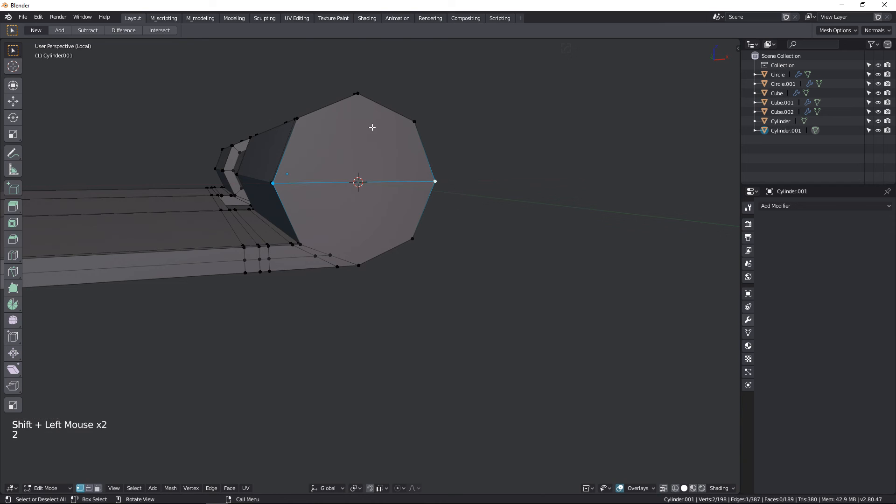
- Connect that cap's highest and lowest vertices, and its upper plate-side vertex with the joint's middle vertex, using two upright edges
click(358, 96)
click(359, 102)
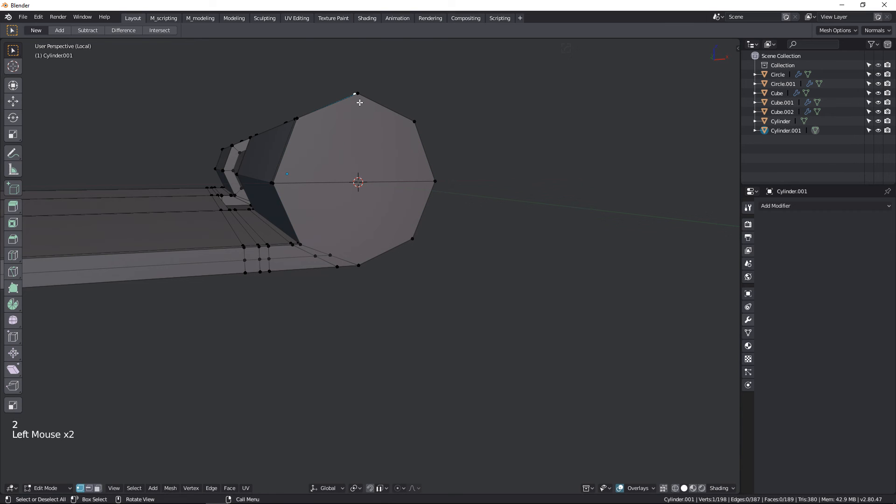
middle_click(386, 106)
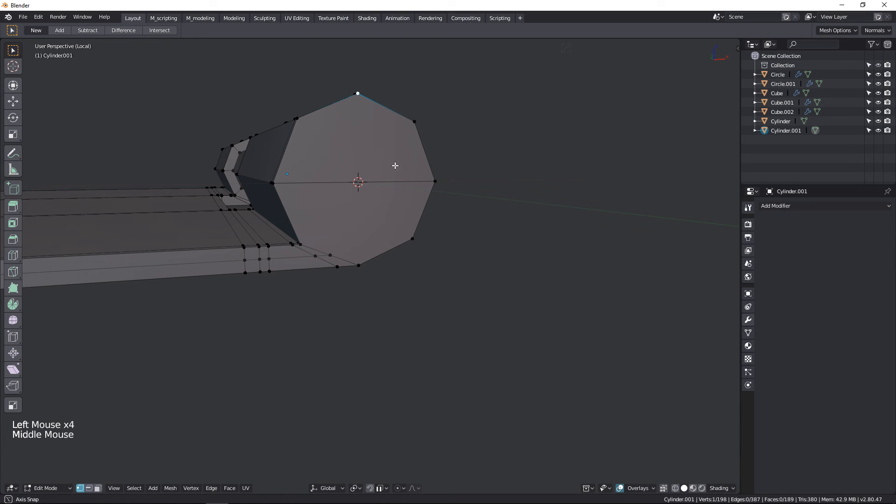
shift+click(358, 265)
key(j)
middle_drag(397, 233, 319, 251)
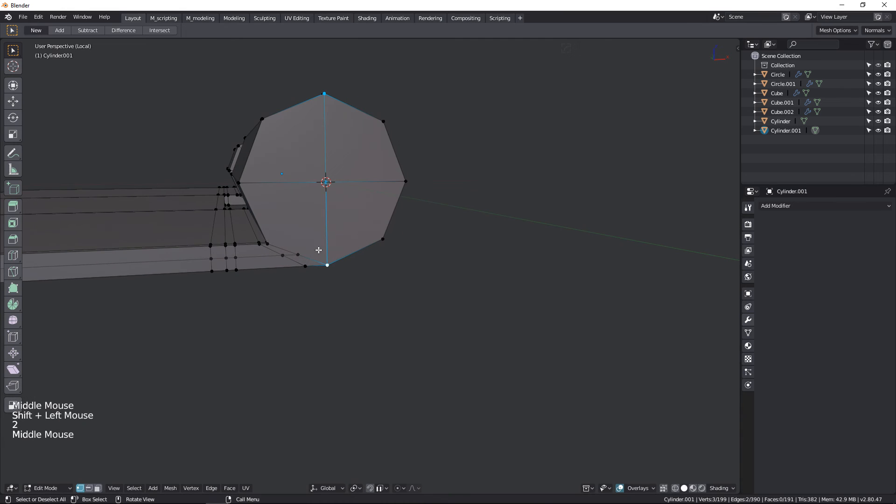
click(308, 252)
shift+click(267, 129)
key(j)
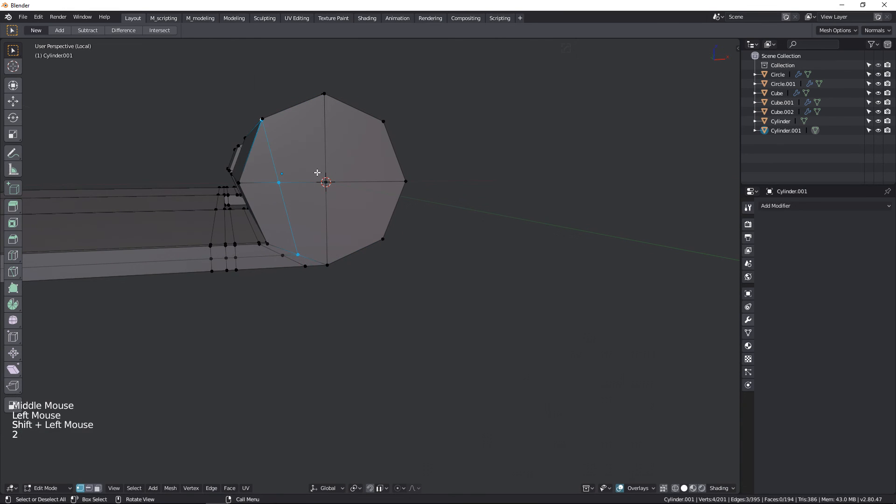
- Return to object mode, leave local view and delete the old unrefined hinge leaf
middle_drag(278, 136, 382, 210)
scroll(450, 276, down, 1)
middle_drag(474, 283, 449, 108)
scroll(450, 108, down, 3)
key(Tab)
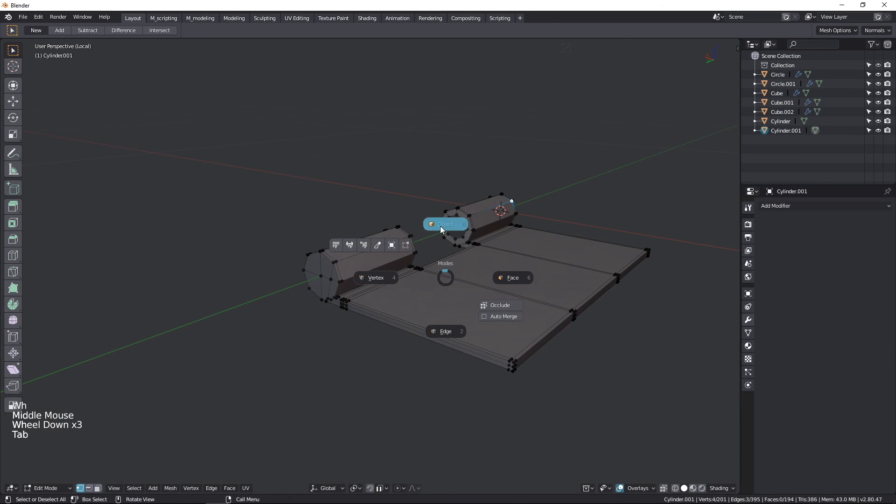
key(KP_Divide)
middle_drag(438, 257, 337, 216)
click(387, 232)
key(x)
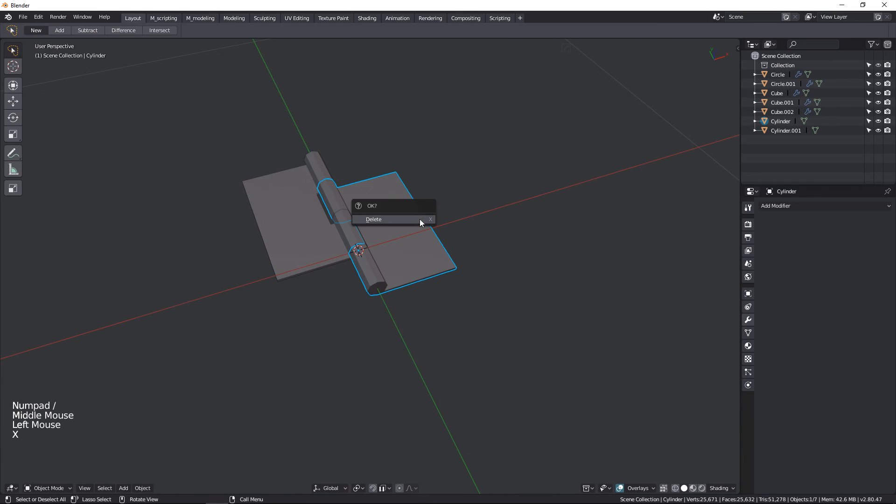
click(419, 221)
- Duplicate the refined hinge leaf in place and mirror the copy with an X scale of -1
scroll(343, 215, up, 3)
click(311, 248)
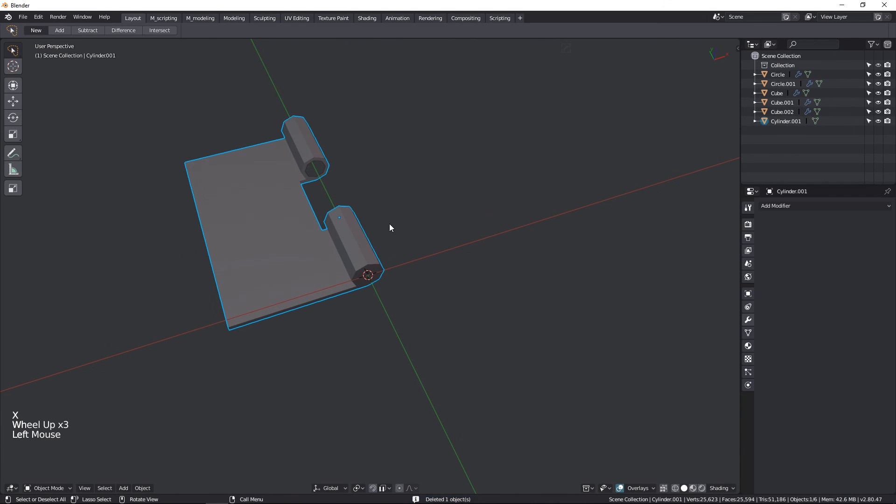
key(shift+d)
right_click(435, 217)
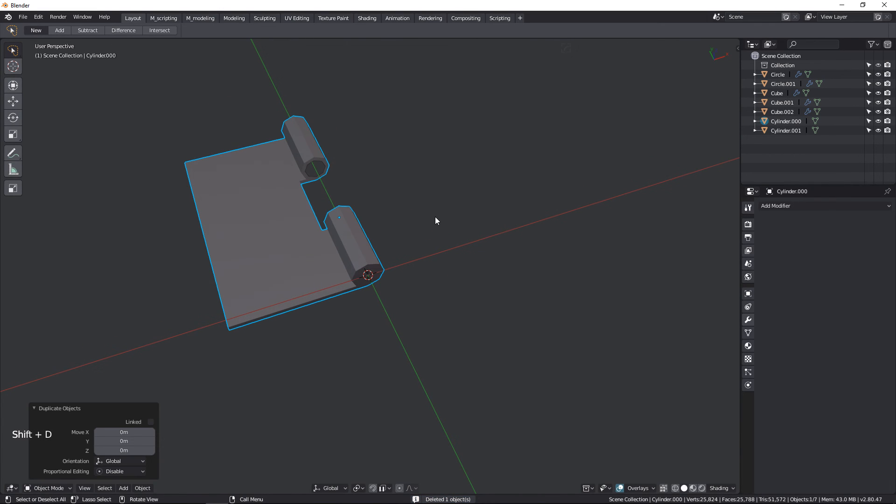
text(sx-1)
key(Return)
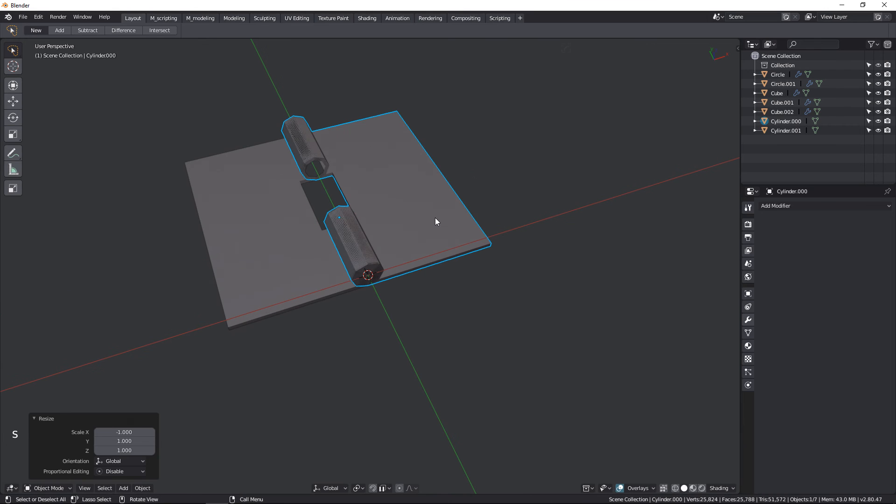
- Isolate both hinge leaves in local view and select the mirrored copy in top view
middle_drag(404, 267, 433, 298)
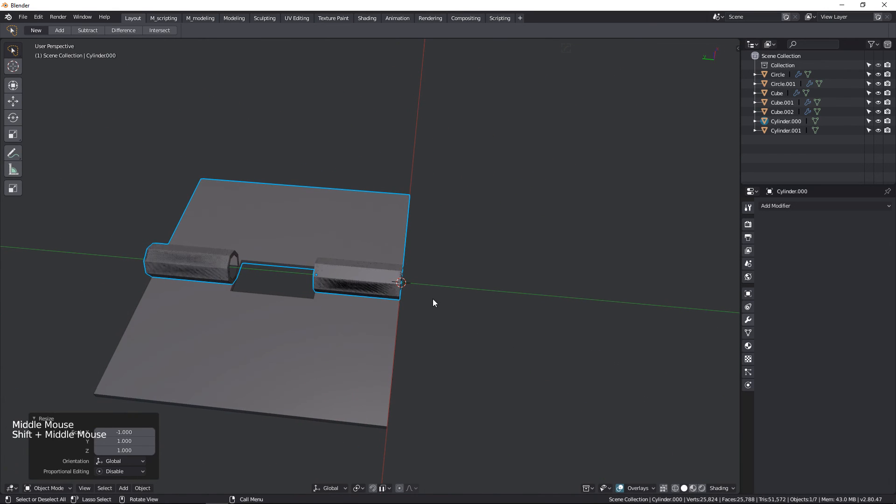
shift+click(377, 334)
key(KP_Divide)
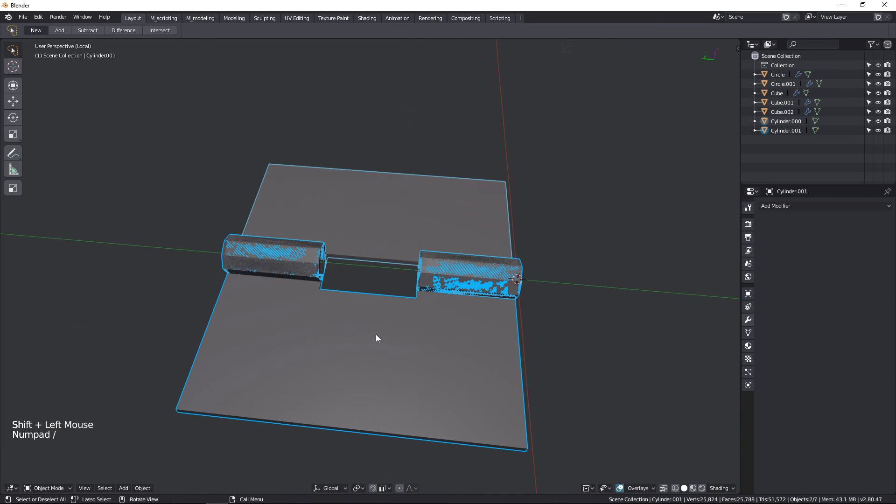
click(351, 234)
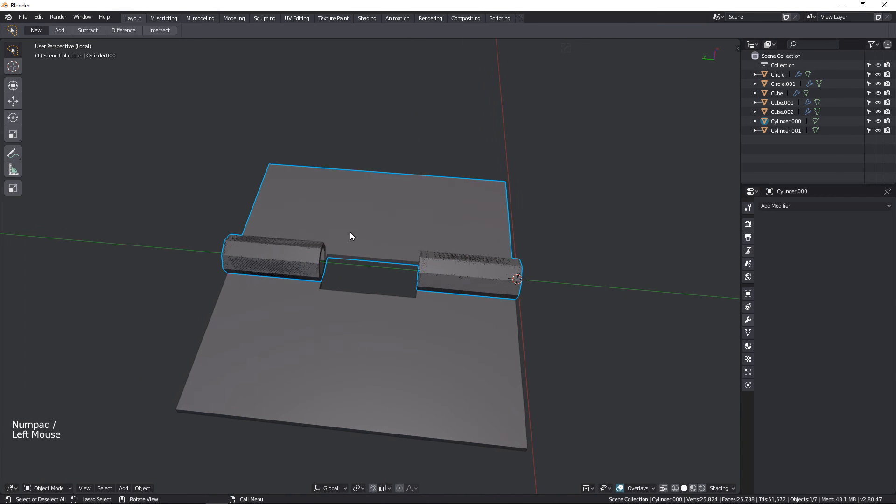
key(KP_7)
scroll(369, 278, up, 3)
key(g)
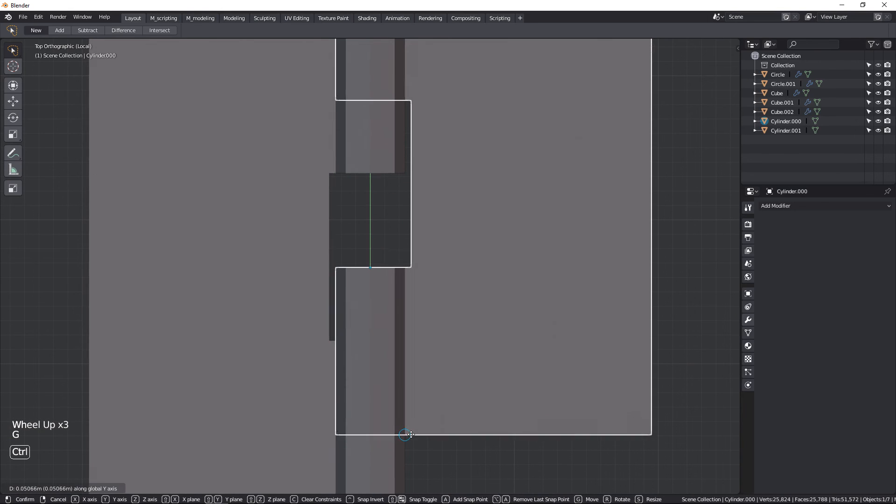
right_click(398, 441)
shift+middle_drag(396, 398, 382, 383)
key(g)
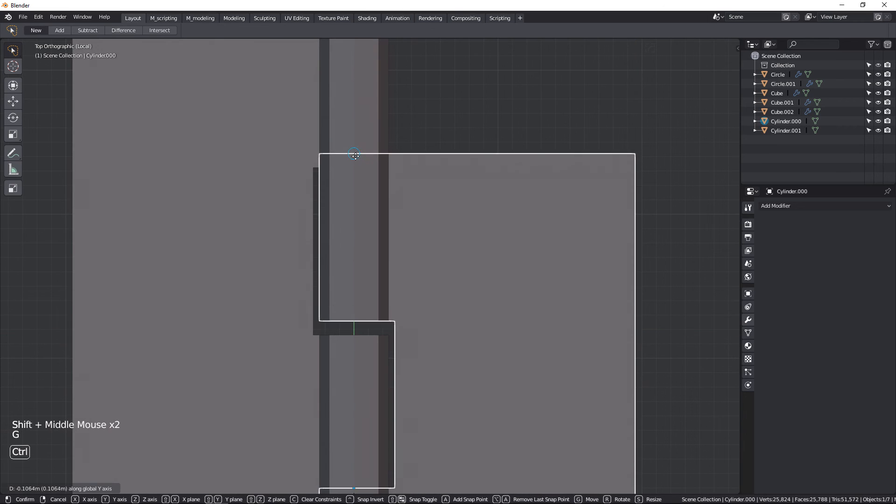
right_click(361, 151)
shift+middle_drag(362, 151, 364, 262)
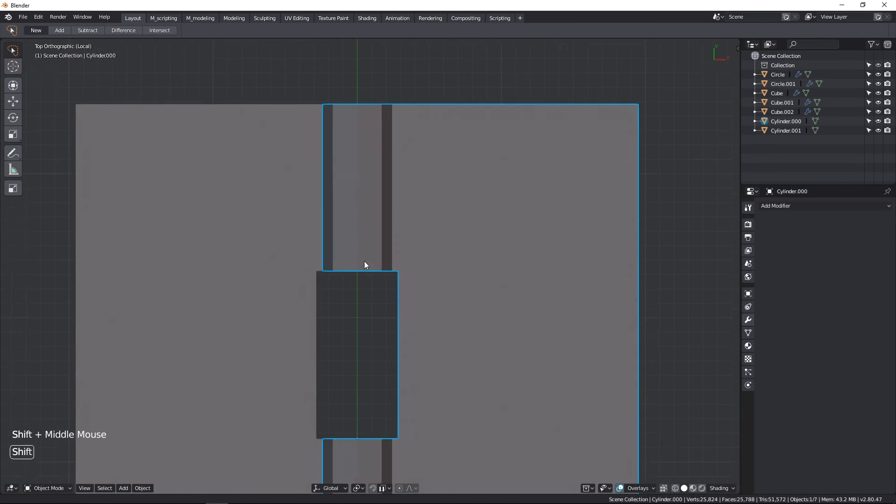
- Move the mirrored copy down the Y axis so its knuckles interlock with the other leaf's, and reselect the copy
key(g)
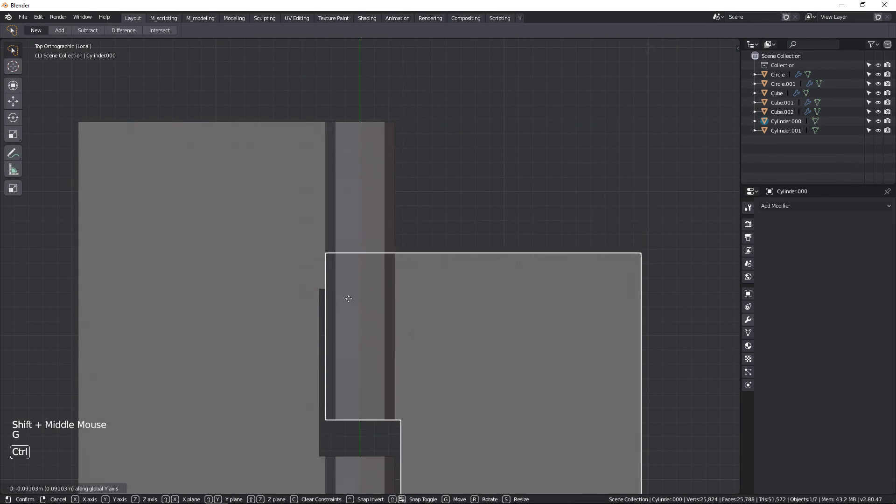
click(372, 343)
scroll(358, 307, down, 3)
shift+middle_drag(357, 307, 410, 189)
triple_click(474, 180)
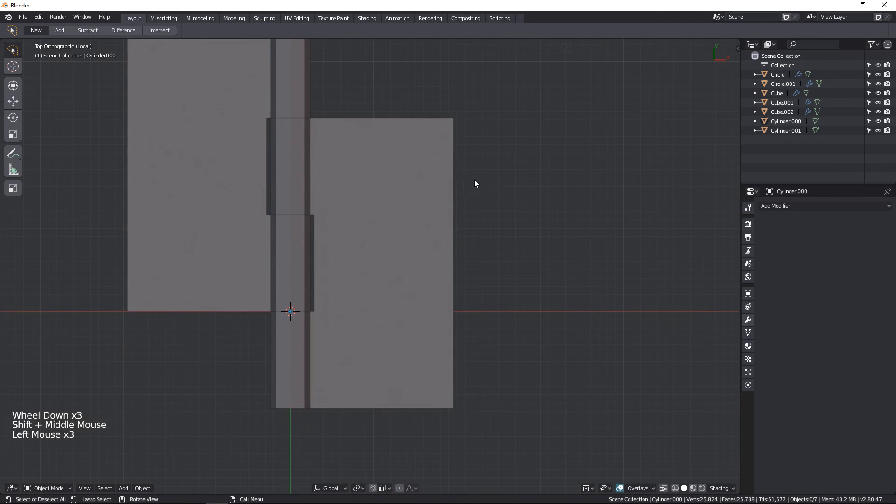
scroll(474, 179, down, 3)
middle_drag(474, 180, 373, 293)
click(394, 320)
scroll(407, 275, up, 2)
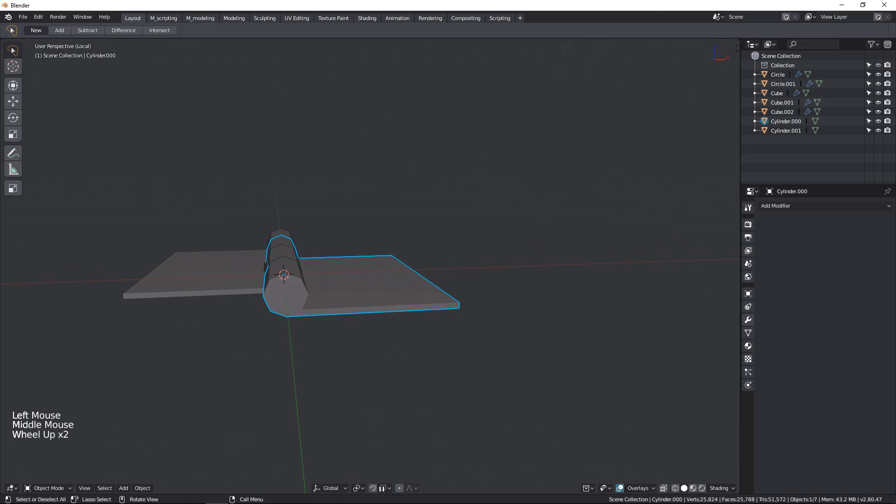
key(r)
key(x)
right_click(468, 271)
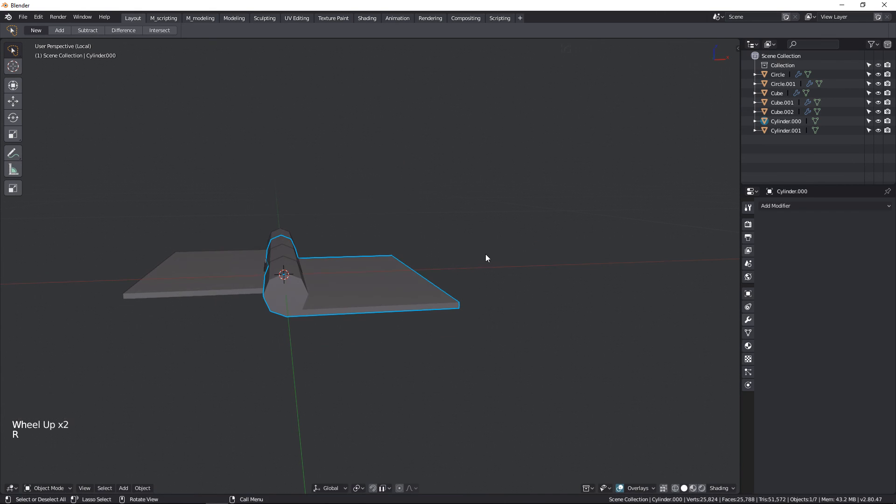
key(r)
right_click(482, 280)
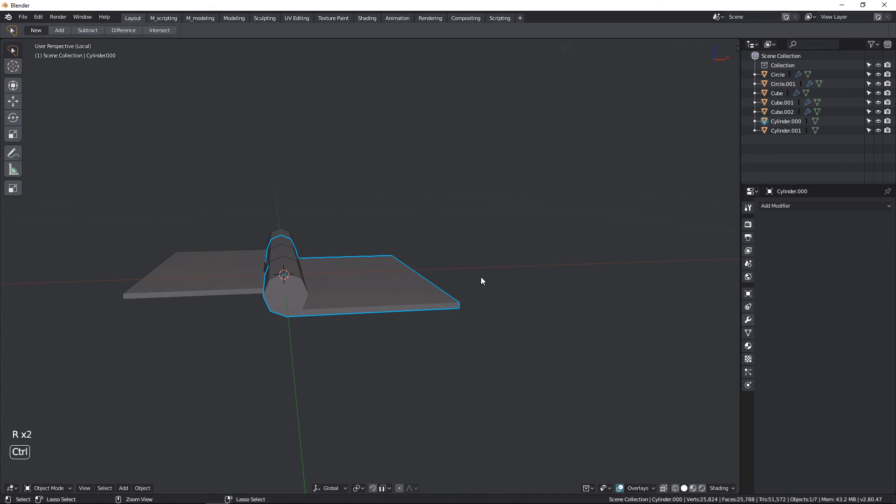
- Apply the rotation transform to both hinge leaves
key(ctrl+a)
click(456, 279)
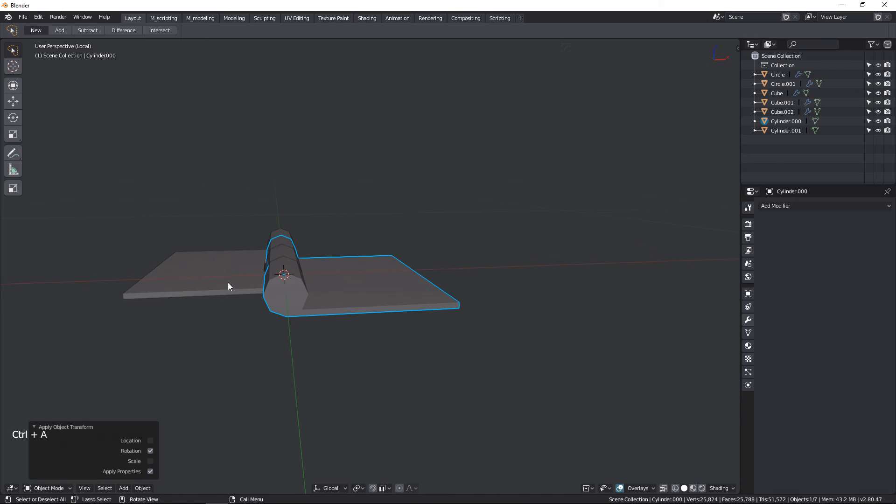
click(266, 279)
key(ctrl+a)
click(267, 279)
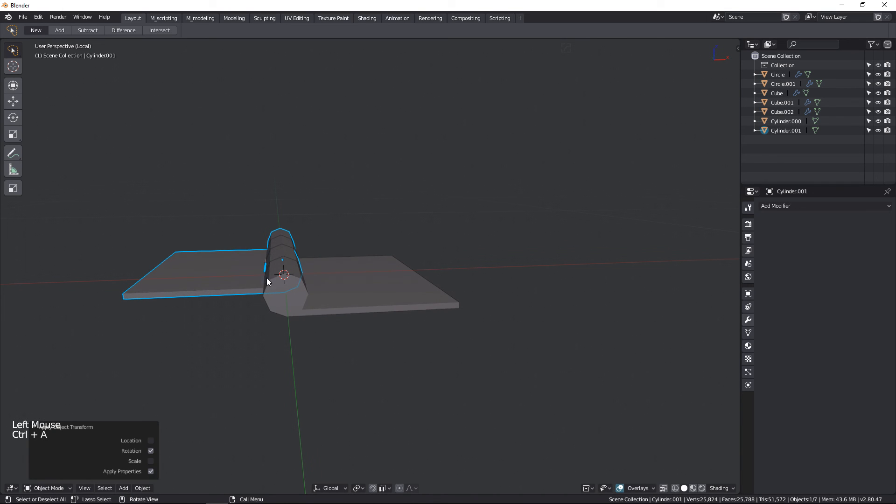
- Swing the mirrored copy about the global Y axis to test the hinge's pivot motion
click(388, 301)
key(r)
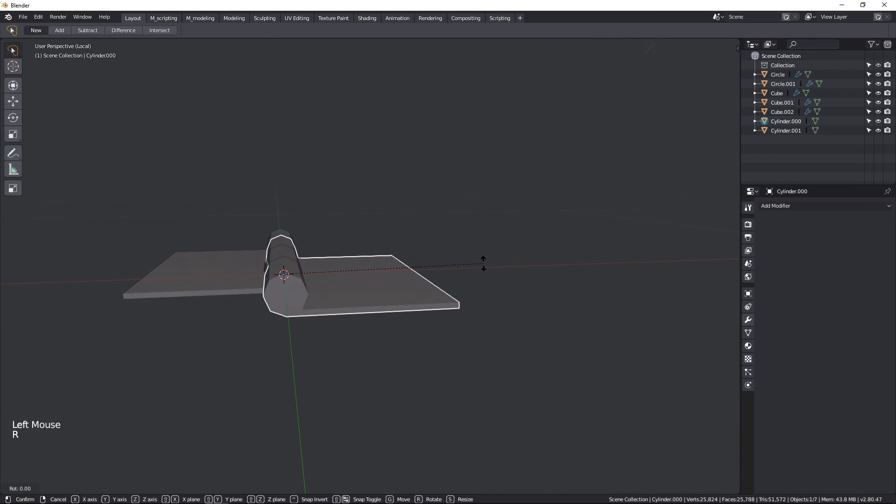
key(y)
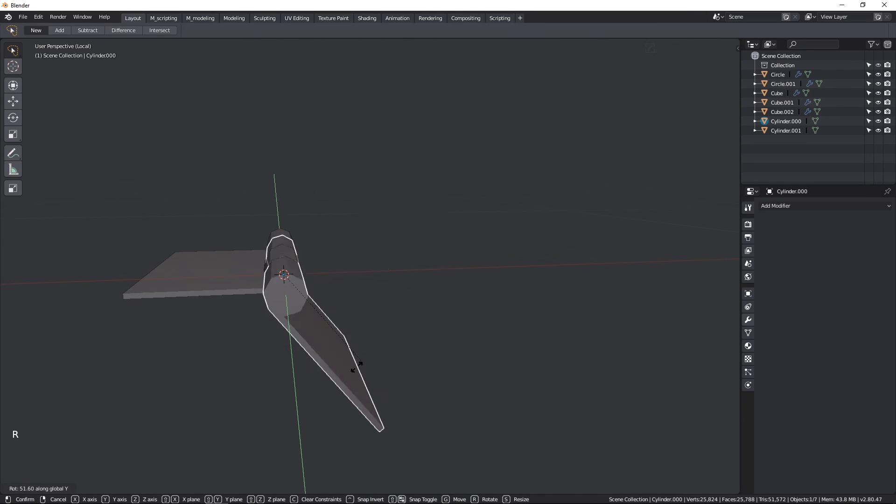
click(402, 246)
- Add a level 2 Subdivision modifier to each of the two hinge leaves
middle_drag(402, 246, 382, 340)
click(384, 325)
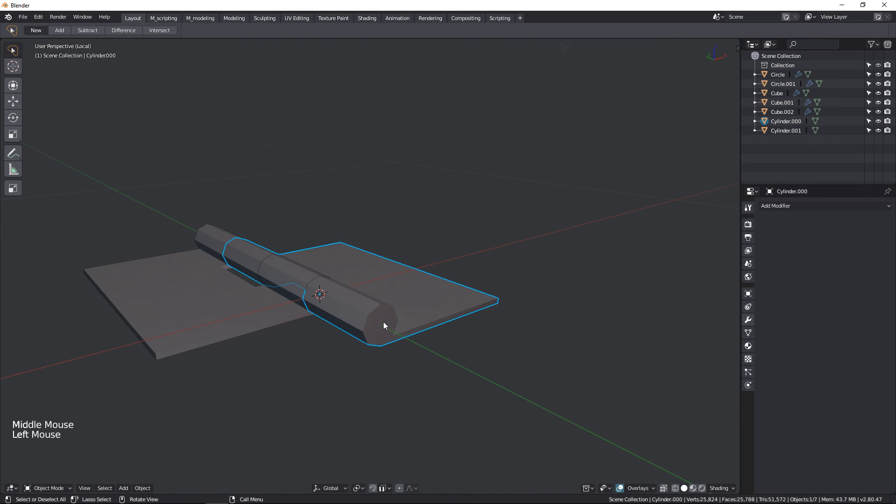
key(ctrl+2)
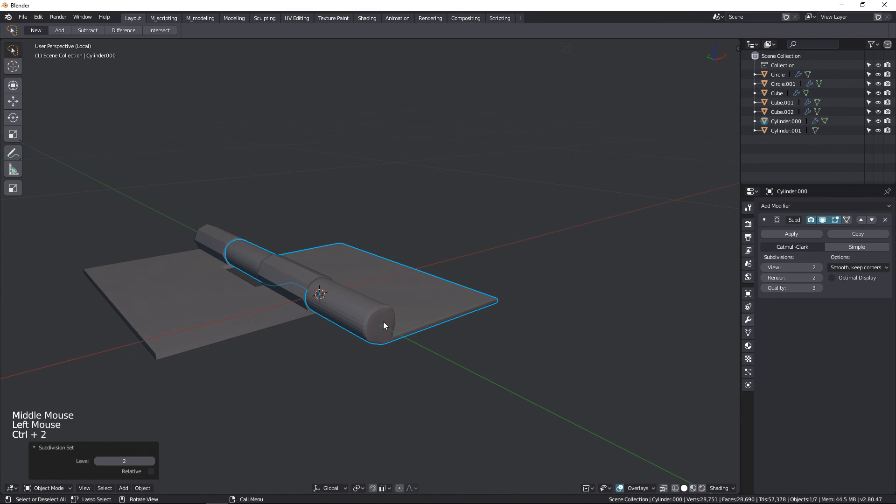
click(226, 318)
key(ctrl+2)
scroll(384, 314, up, 3)
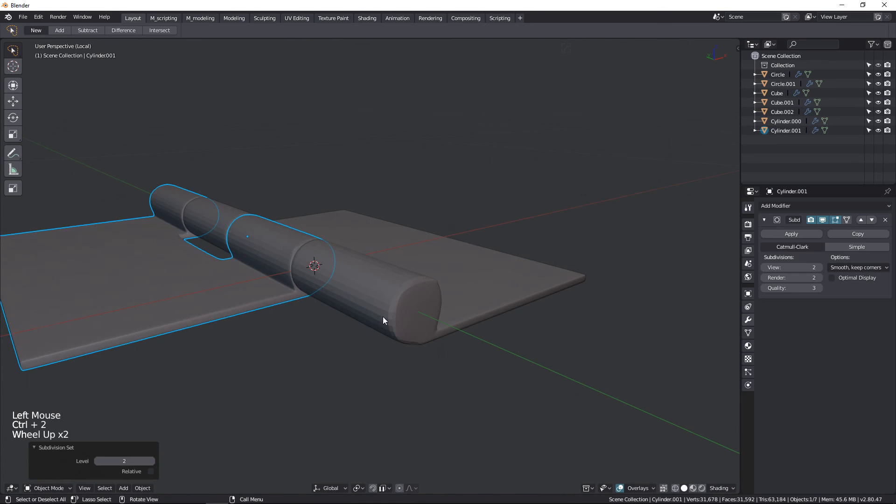
- Examine the smoothed knuckle end caps and their edge topology on both hinge leaves
middle_drag(384, 314, 336, 326)
scroll(243, 325, up, 1)
shift+middle_drag(242, 326, 254, 309)
key(Tab)
key(Tab)
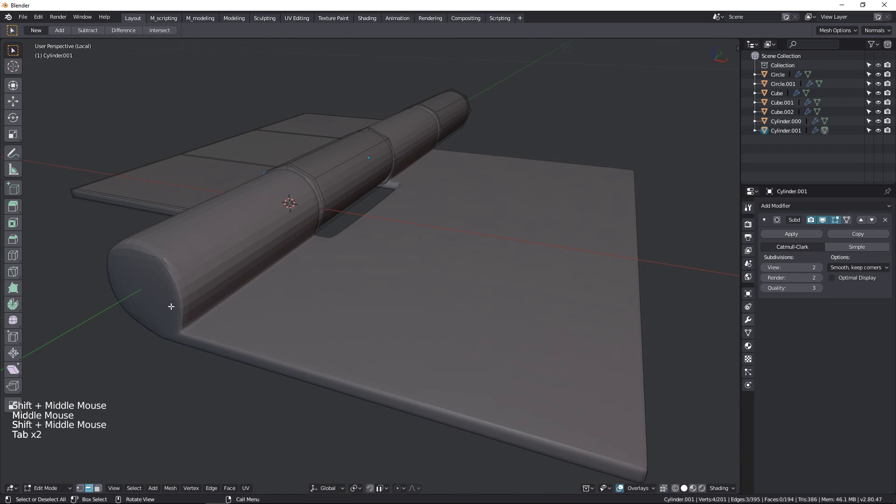
middle_drag(280, 246, 462, 279)
scroll(471, 305, down, 1)
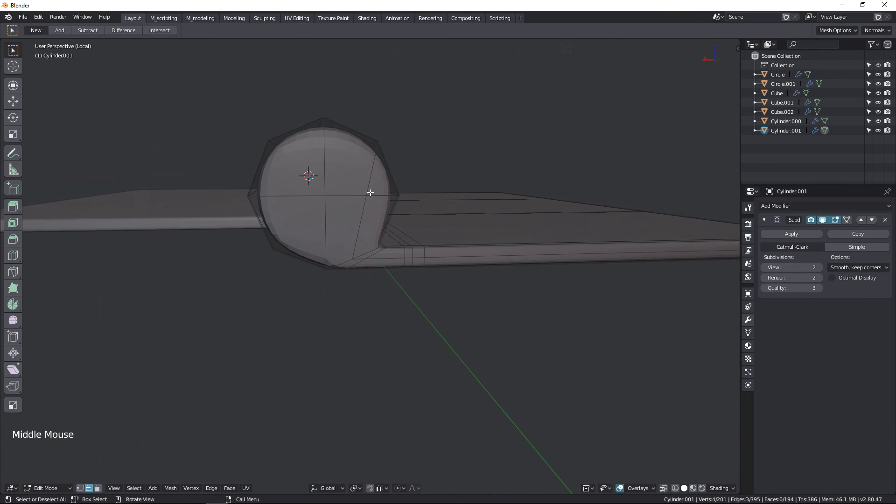
middle_drag(416, 211, 430, 213)
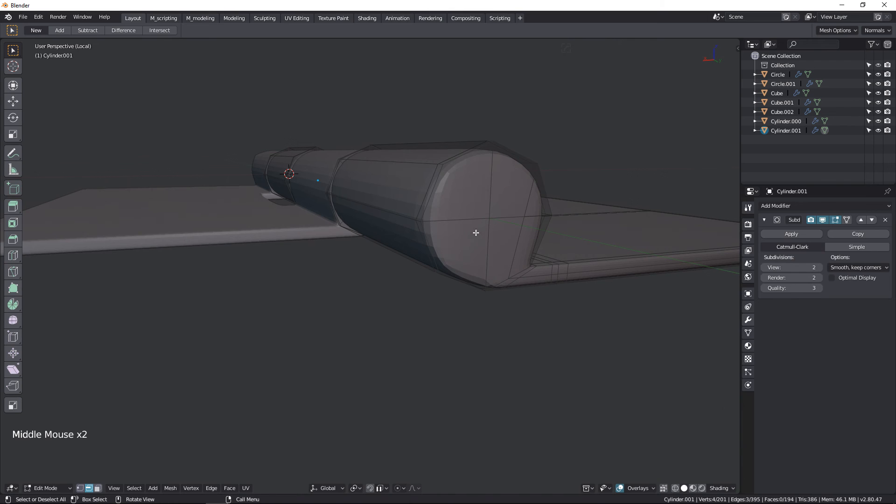
- Select all six faces of the outer knuckle's end cap on the mirrored leaf
key(Tab)
middle_drag(527, 238, 504, 229)
click(441, 233)
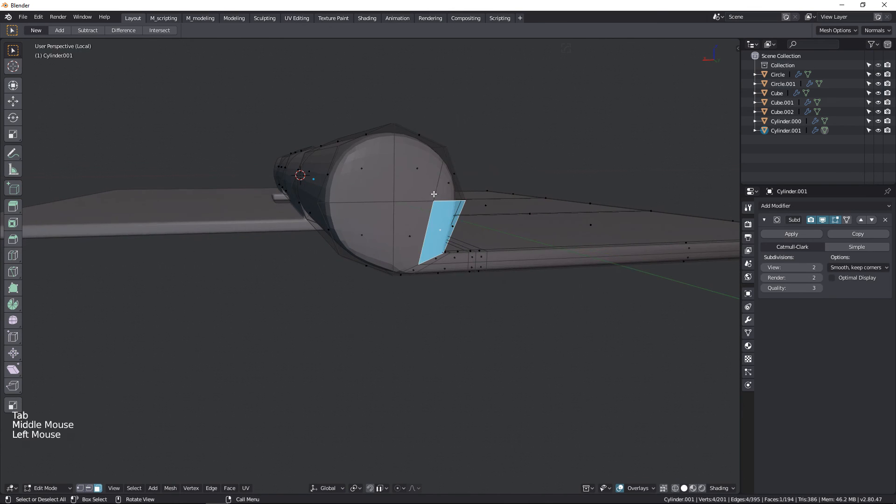
shift+click(422, 177)
shift+click(436, 189)
shift+click(384, 179)
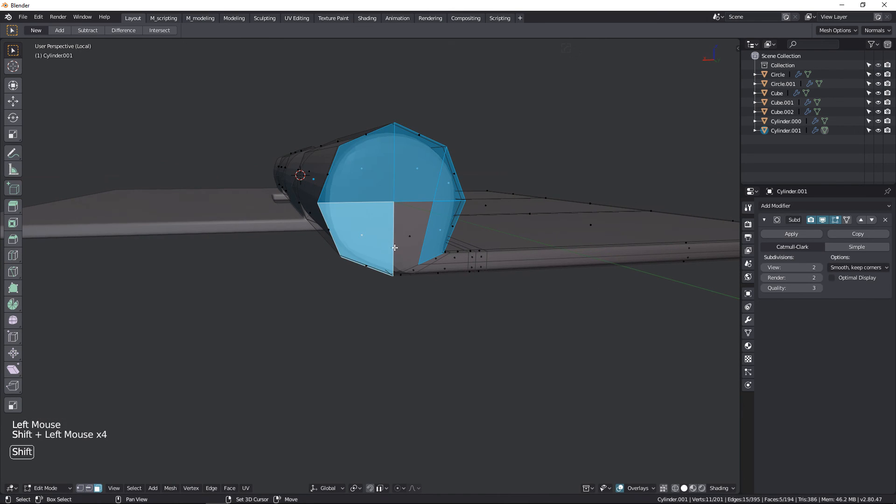
shift+click(369, 236)
- Inset the selected end-cap faces by 0.023 m and narrow them slightly along the X axis
middle_drag(369, 235, 510, 195)
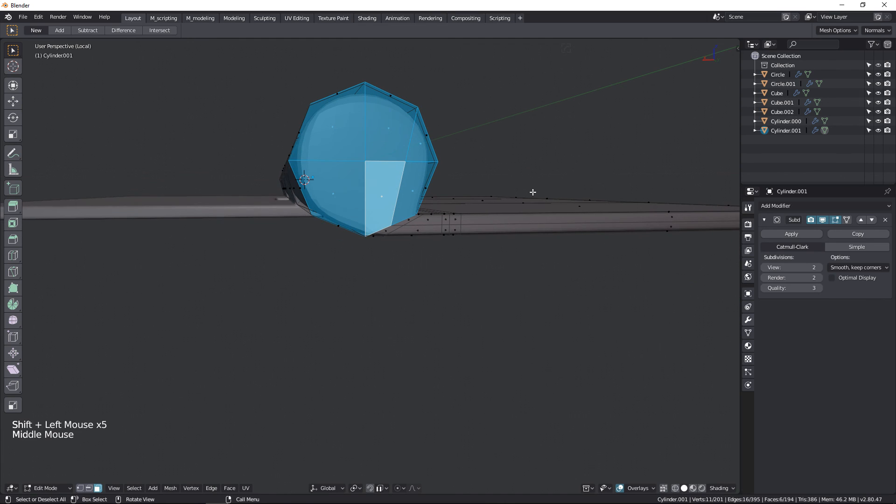
key(i)
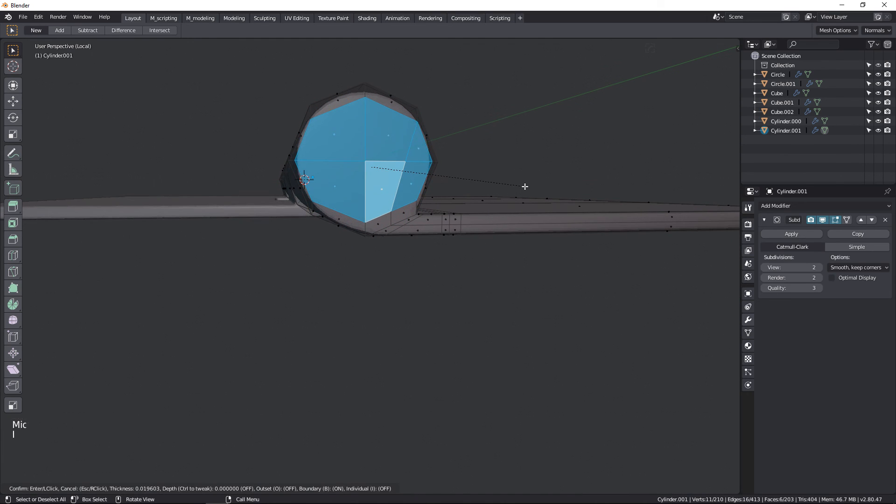
click(523, 185)
middle_drag(522, 186, 488, 181)
key(s)
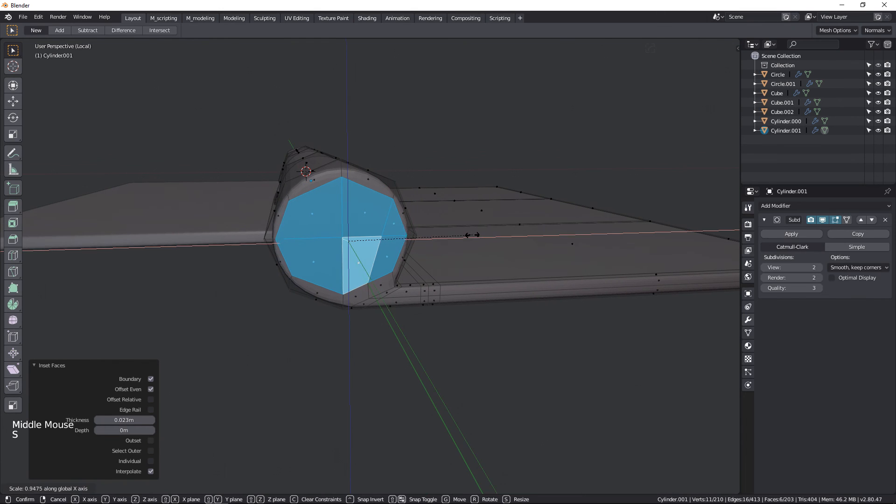
key(Tab)
middle_drag(444, 206, 405, 211)
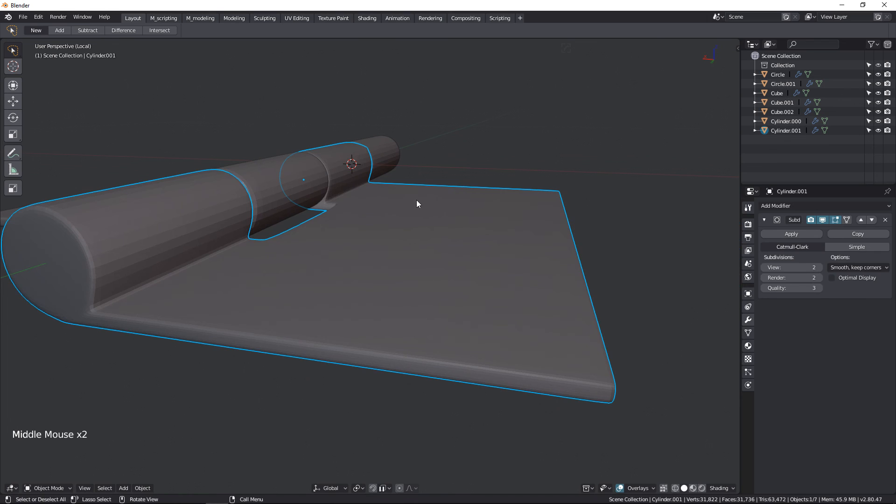
middle_drag(418, 202, 528, 272)
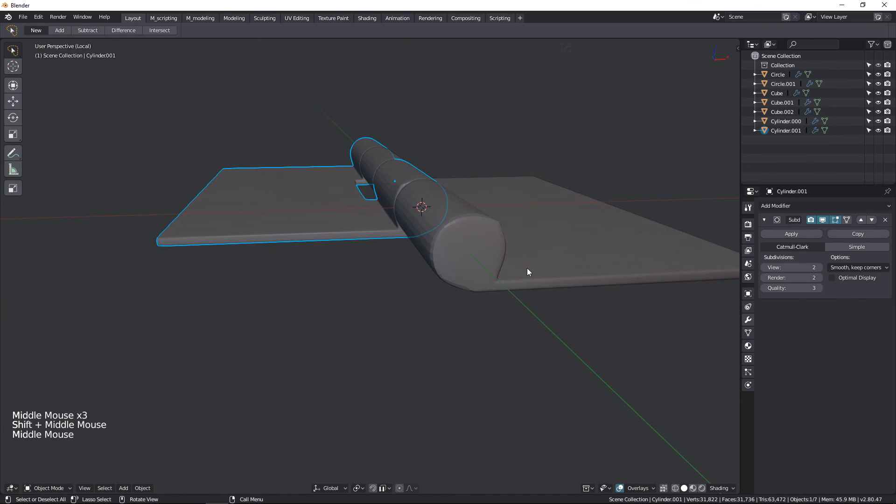
- Edit the other hinge leaf and select all six faces of its outer knuckle's end cap
key(Tab)
key(Tab)
click(595, 245)
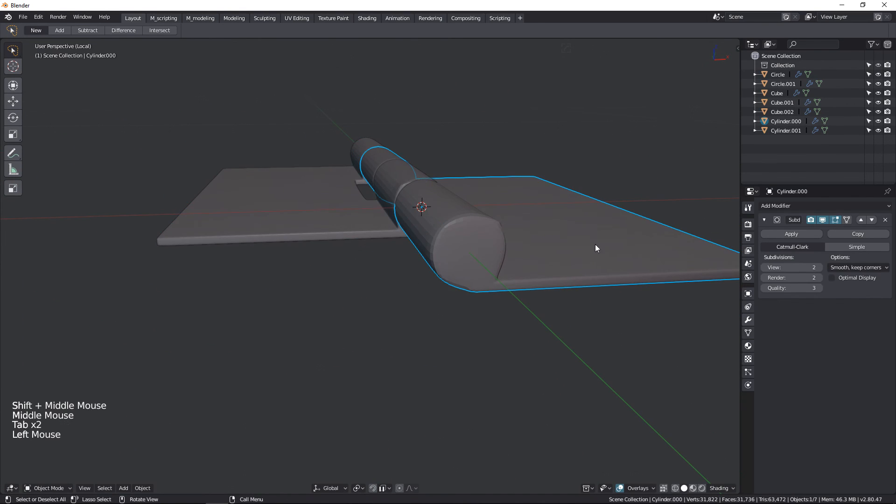
key(Tab)
scroll(487, 256, up, 2)
click(484, 215)
shift+click(438, 223)
shift+click(424, 266)
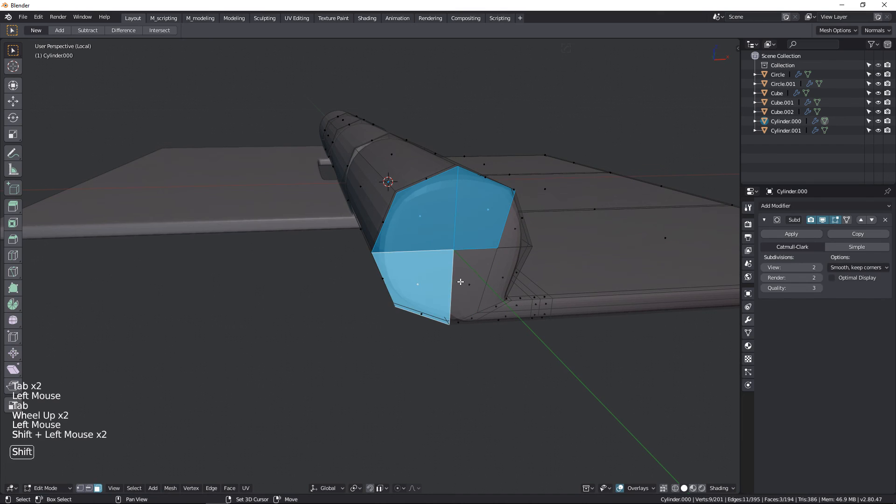
shift+click(483, 280)
shift+click(498, 280)
shift+click(514, 229)
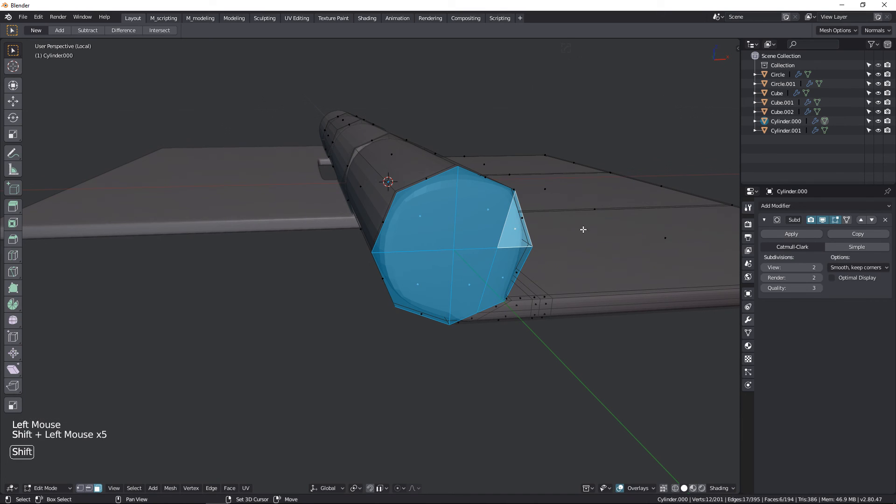
- Inset the selected end-cap faces by 0.0135 m and scale them to about 0.91 along the X axis
key(i)
click(619, 225)
key(s)
key(x)
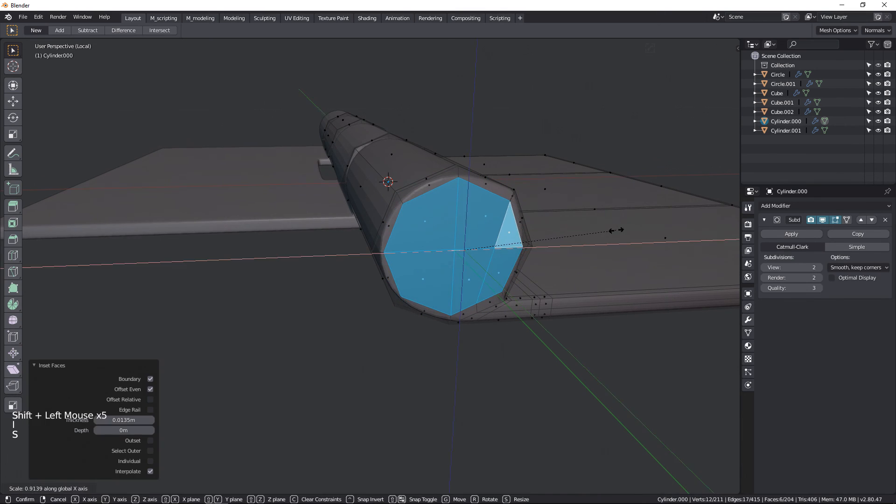
click(615, 230)
key(Tab)
- Merge the two nearly coincident vertices at the outer rim corner of this leaf's end cap
middle_drag(527, 195, 499, 198)
key(Tab)
key(Tab)
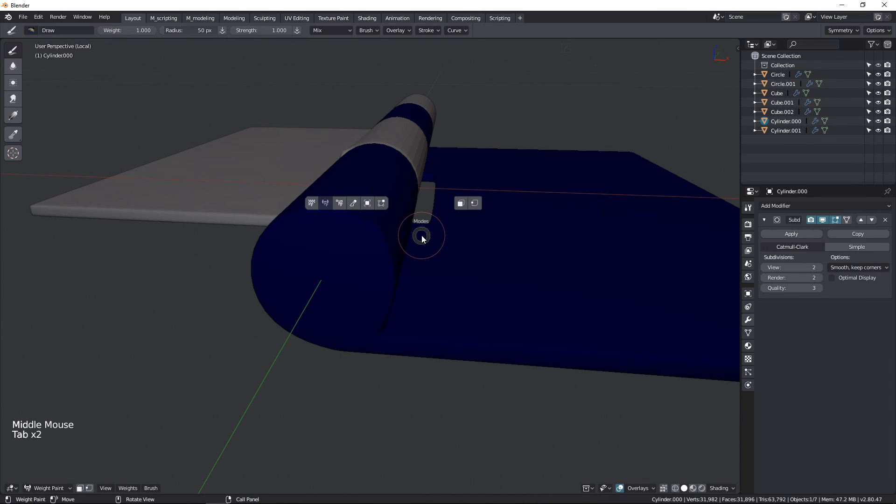
middle_drag(382, 203, 362, 227)
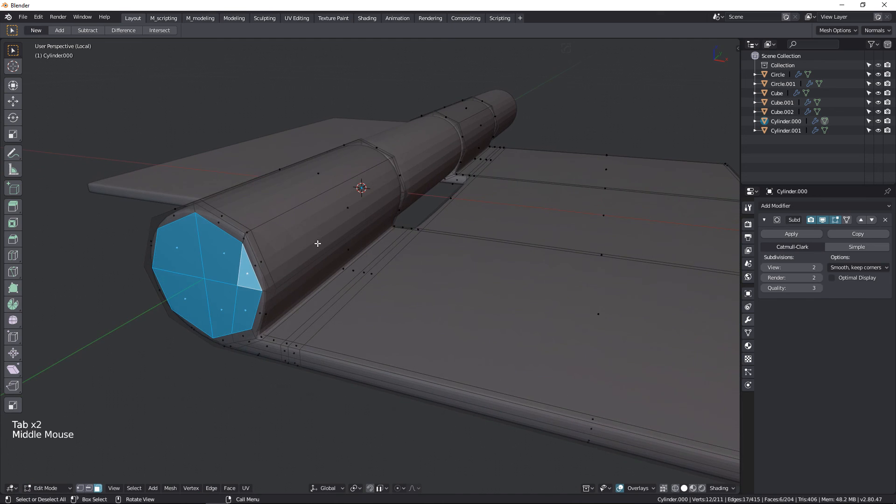
scroll(307, 240, up, 1)
scroll(275, 238, up, 1)
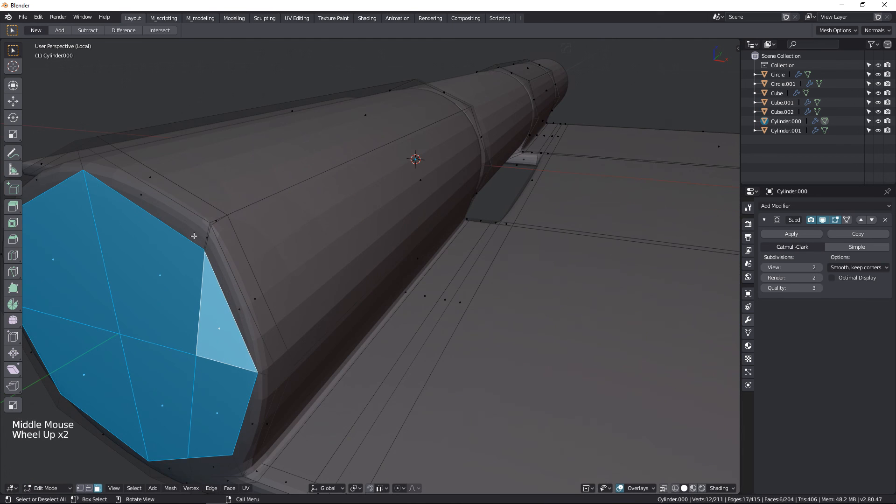
key(Tab)
click(210, 225)
shift+click(210, 225)
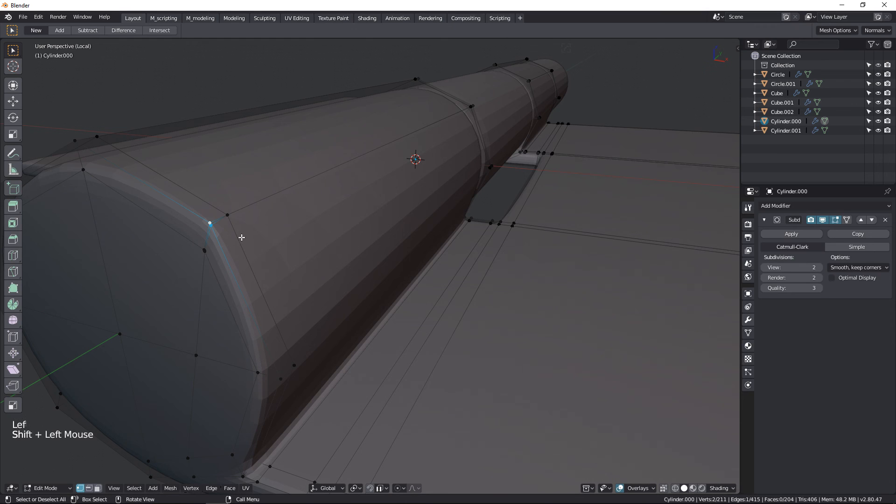
key(shift+1)
key(Tab)
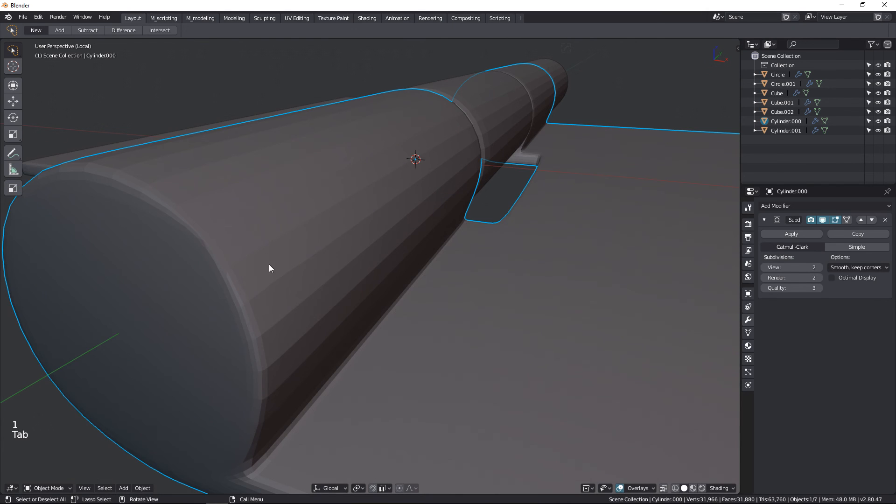
- Merge the two nearly coincident vertices at the corner of the inset on the same end cap
middle_drag(270, 268, 280, 260)
key(Tab)
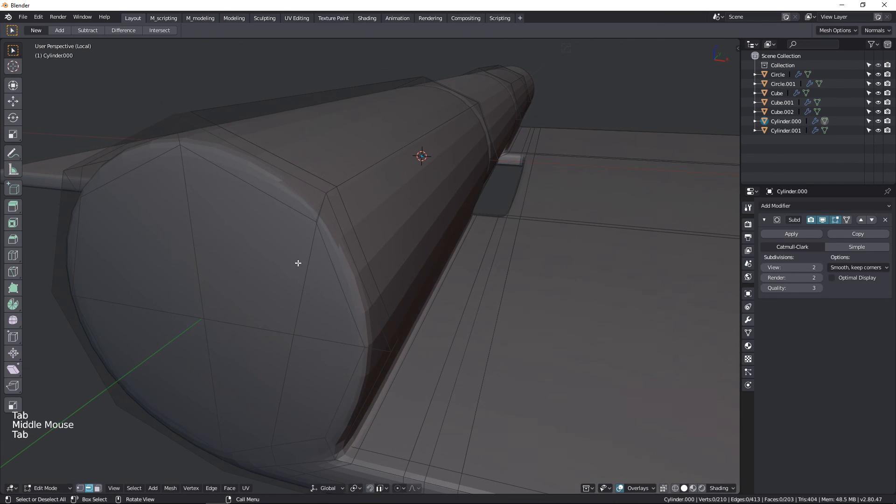
key(Tab)
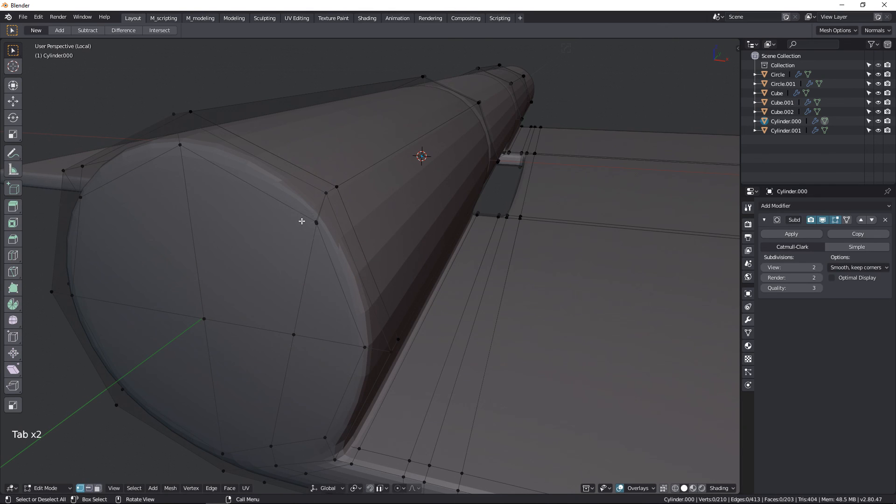
scroll(306, 238, up, 2)
shift+click(336, 195)
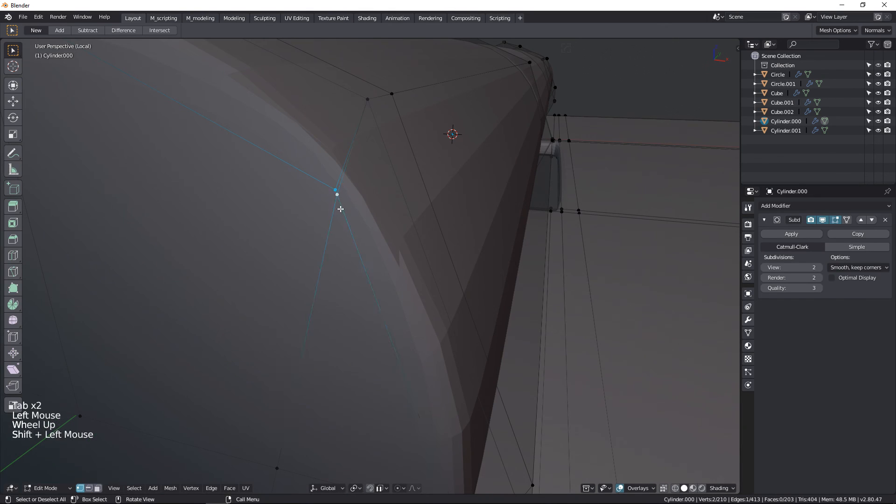
key(1)
scroll(338, 209, down, 3)
shift+middle_drag(395, 176, 400, 176)
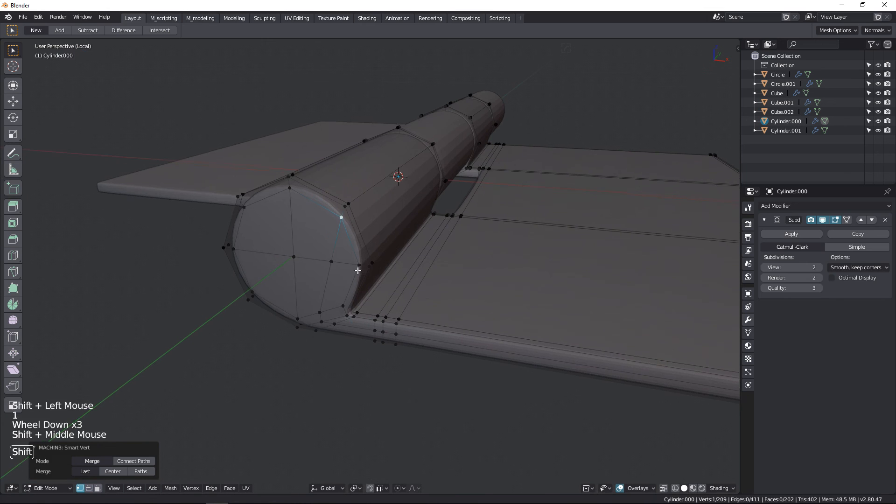
scroll(351, 285, up, 2)
middle_drag(355, 258, 406, 282)
key(a)
key(3)
scroll(384, 265, down, 1)
key(Tab)
- Apply smooth shading to both hinge leaves
middle_drag(404, 220, 354, 214)
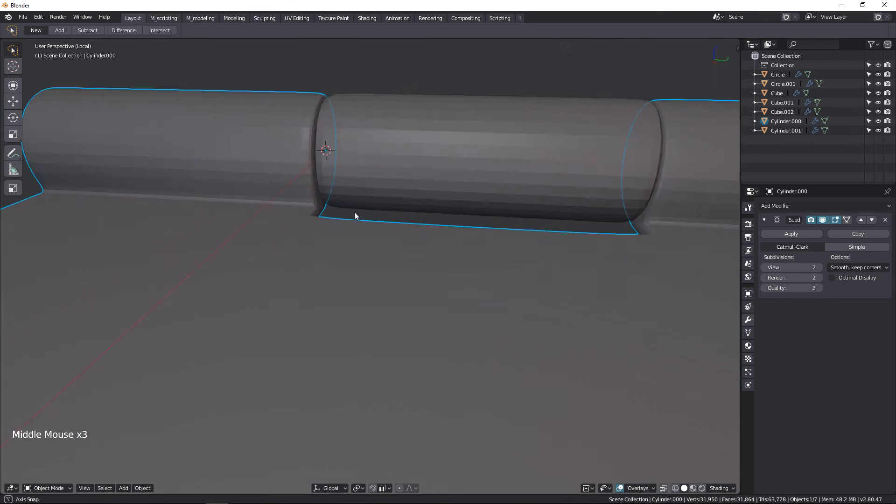
scroll(461, 242, down, 2)
shift+middle_drag(462, 242, 346, 304)
scroll(387, 220, down, 2)
scroll(329, 225, up, 1)
right_click(344, 302)
click(342, 301)
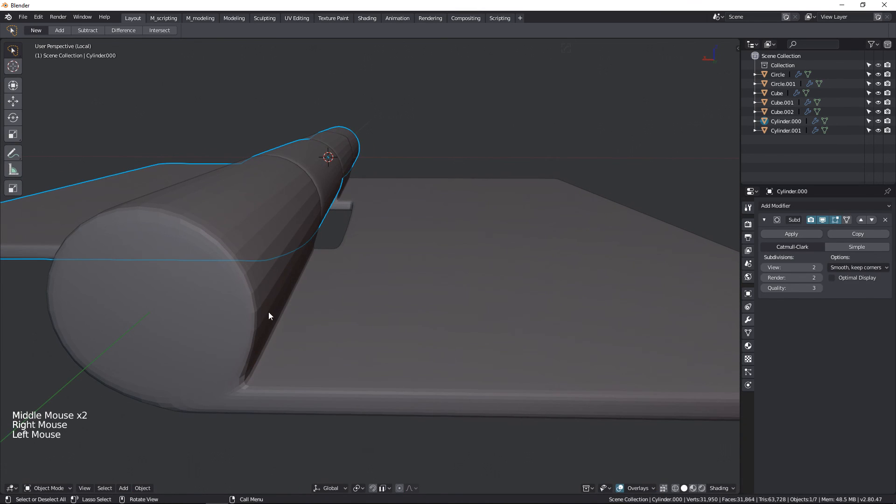
right_click(268, 312)
key(Escape)
- Examine the smooth-shaded hinge barrel and the gaps between the interlocking knuckles
scroll(329, 270, down, 1)
middle_drag(329, 270, 427, 290)
scroll(356, 313, up, 2)
scroll(356, 312, up, 1)
middle_drag(350, 245, 398, 282)
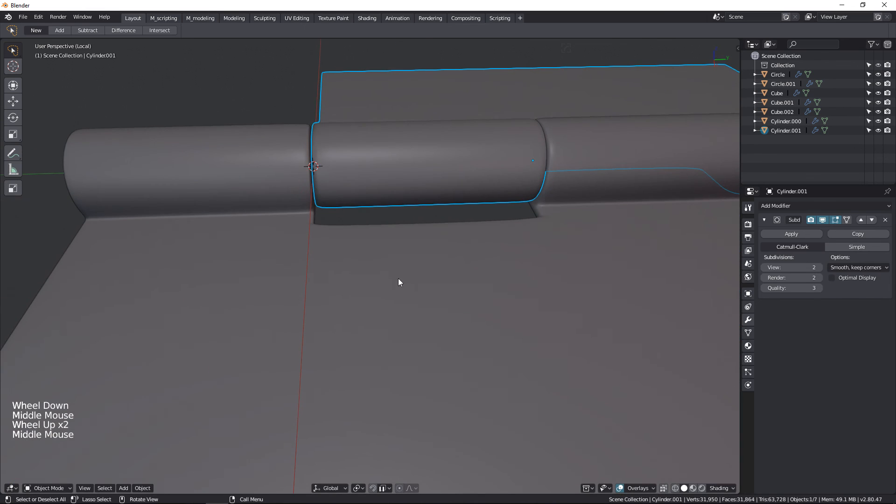
triple_click(388, 216)
shift+middle_drag(386, 208, 329, 289)
scroll(345, 264, up, 2)
- Isolate the mirrored leaf in local view, framing the knuckle end cap at the 3D cursor
click(328, 289)
key(KP_Divide)
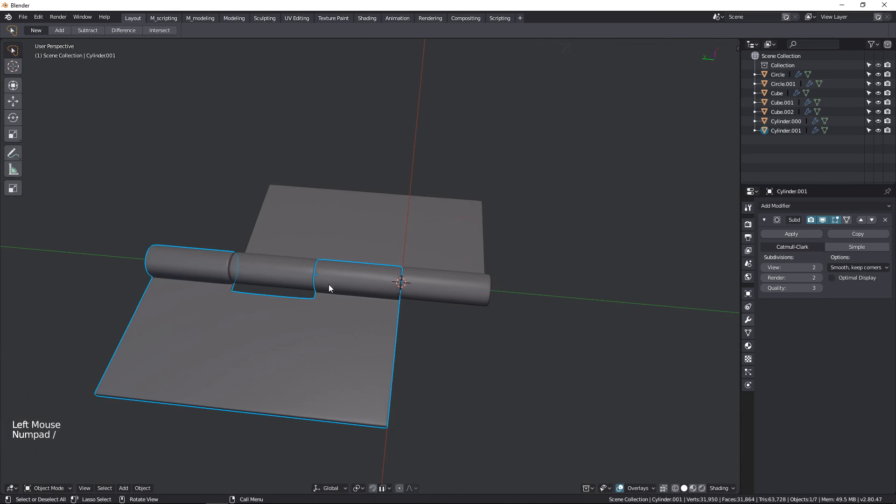
key(KP_Divide)
middle_drag(410, 217, 421, 293)
scroll(402, 227, up, 3)
scroll(409, 237, up, 3)
scroll(232, 242, down, 3)
scroll(411, 280, up, 5)
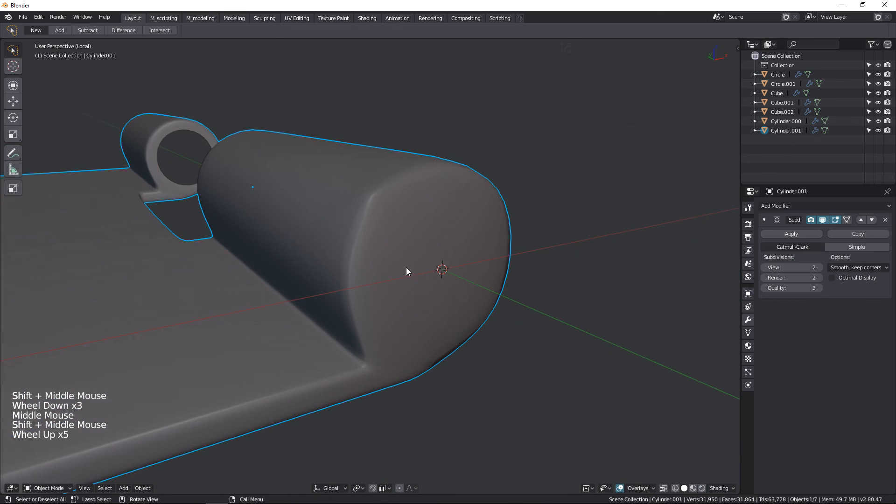
- Merge the two nearly coincident rim vertices at the upper corner of the end cap at the 3D cursor
key(Tab)
click(370, 193)
shift+click(369, 194)
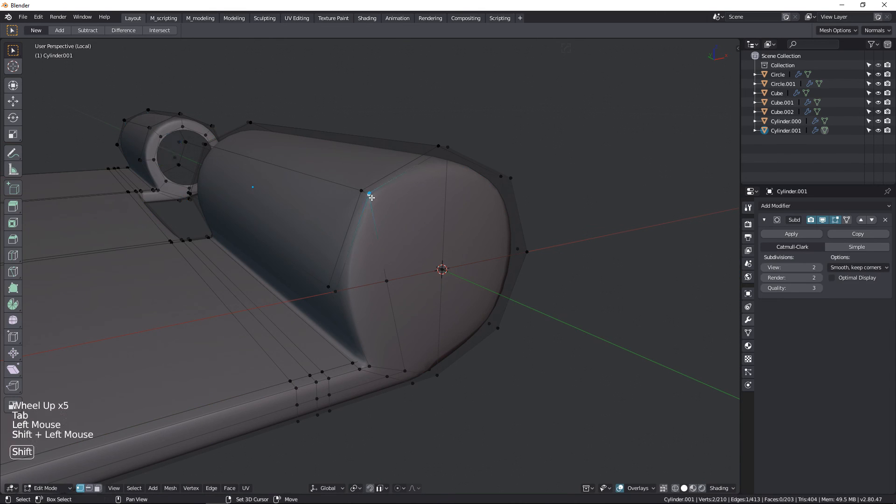
key(1)
scroll(380, 244, up, 1)
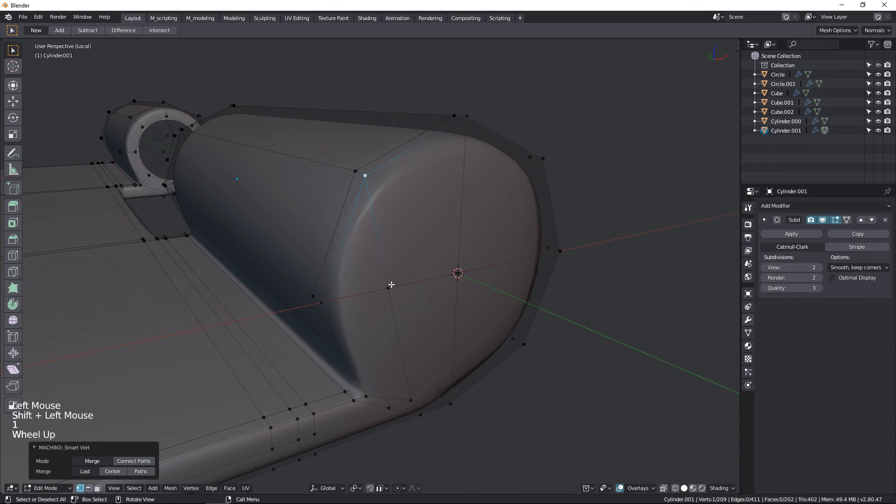
click(390, 286)
key(g)
key(Tab)
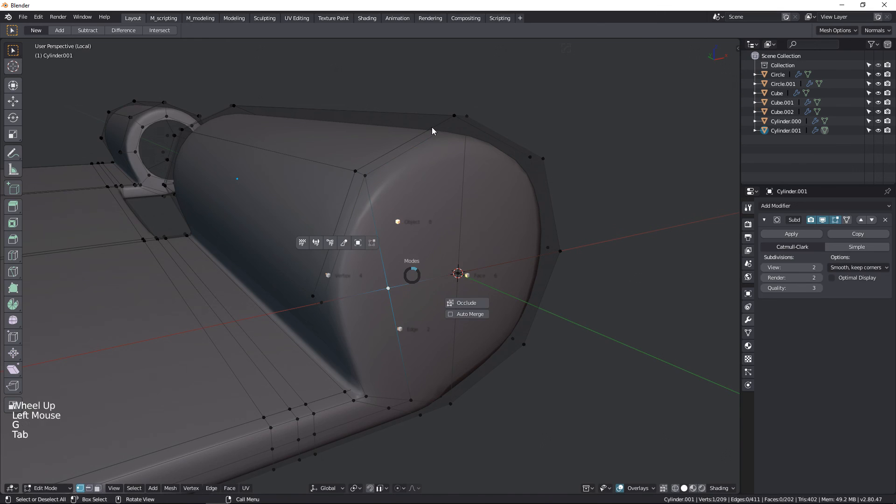
- Select all six faces of the isolated leaf's end cap at the 3D cursor
scroll(423, 213, down, 2)
middle_drag(423, 214, 488, 217)
key(Tab)
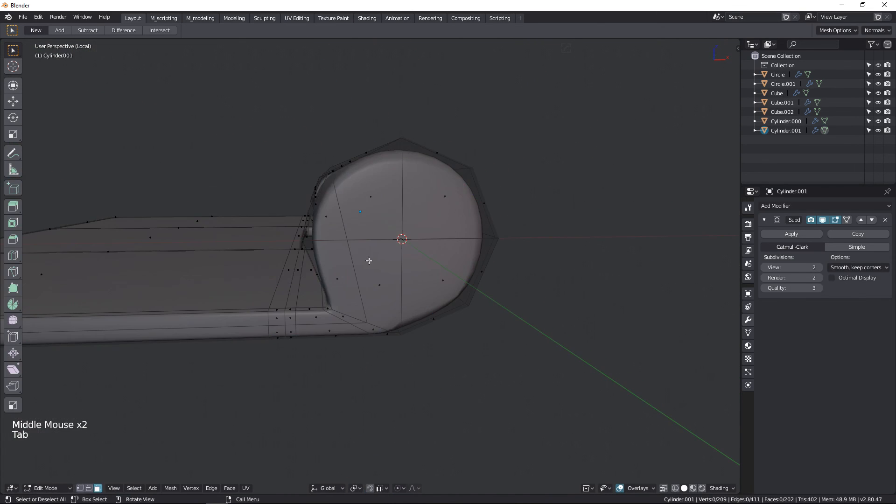
click(333, 225)
shift+click(339, 279)
shift+click(379, 286)
shift+click(442, 279)
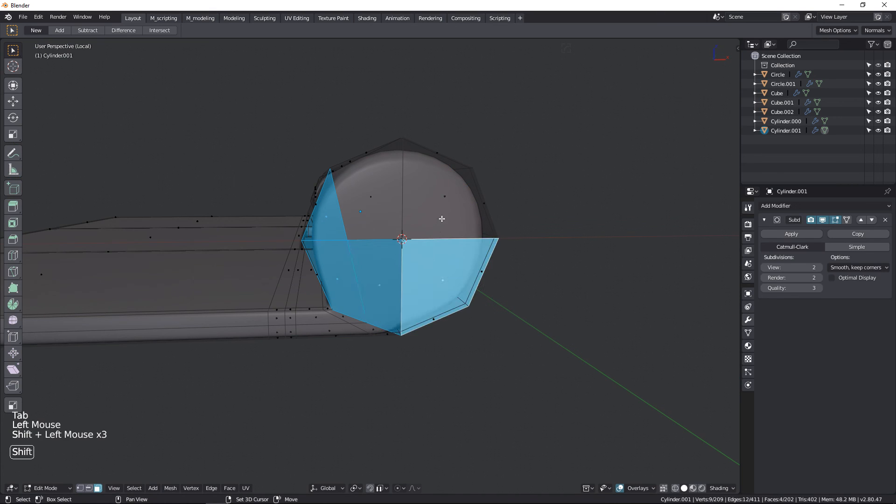
shift+click(394, 208)
shift+click(431, 198)
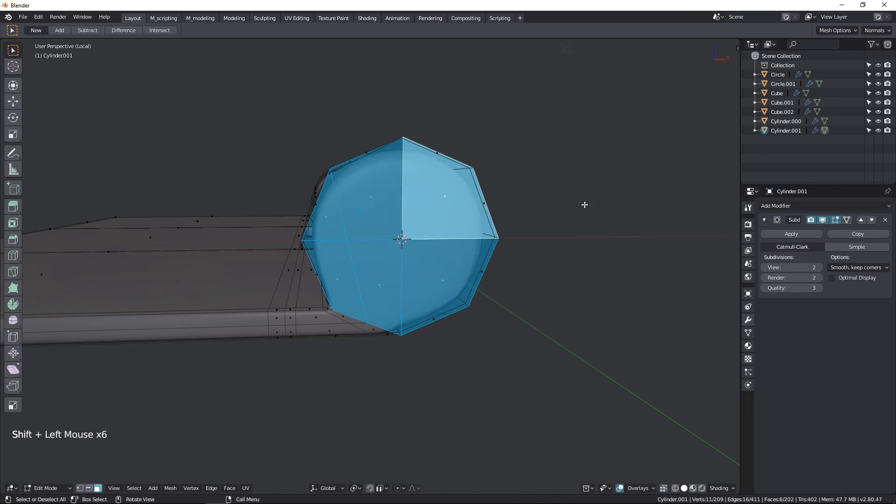
- Inset the six selected end cap faces by about 0.013 m and scale the inset faces slightly narrower along X
key(i)
click(602, 206)
key(s)
key(x)
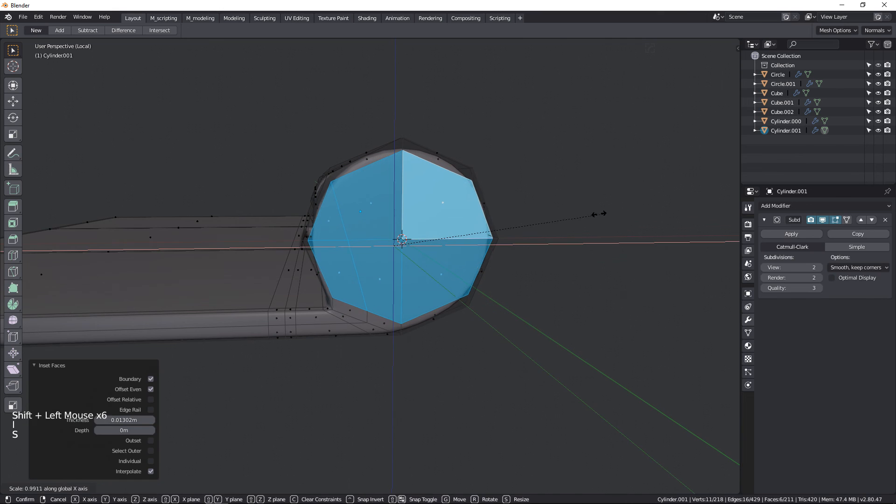
click(589, 215)
- Leave mesh editing and local view, clear the selection and bring the whole hinge into view
key(Tab)
middle_drag(450, 184, 426, 252)
scroll(307, 214, down, 3)
scroll(373, 206, down, 3)
key(KP_Divide)
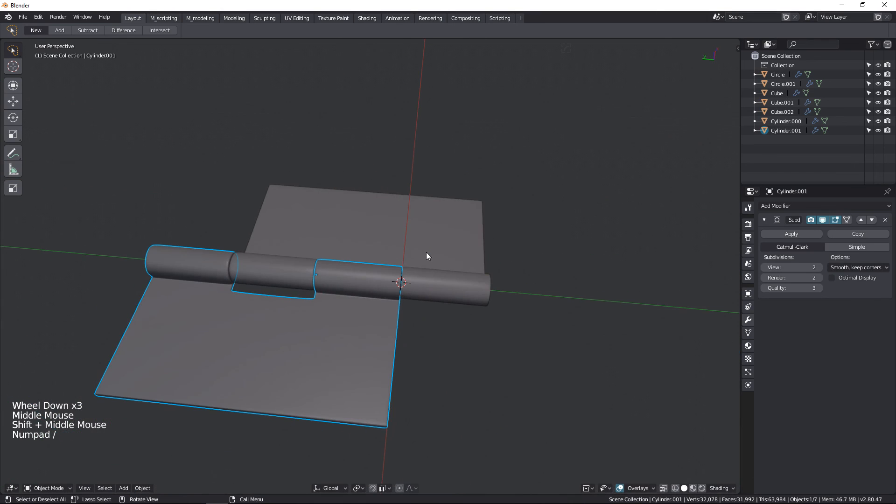
triple_click(461, 360)
scroll(360, 294, up, 1)
shift+middle_drag(359, 294, 470, 253)
scroll(390, 287, down, 5)
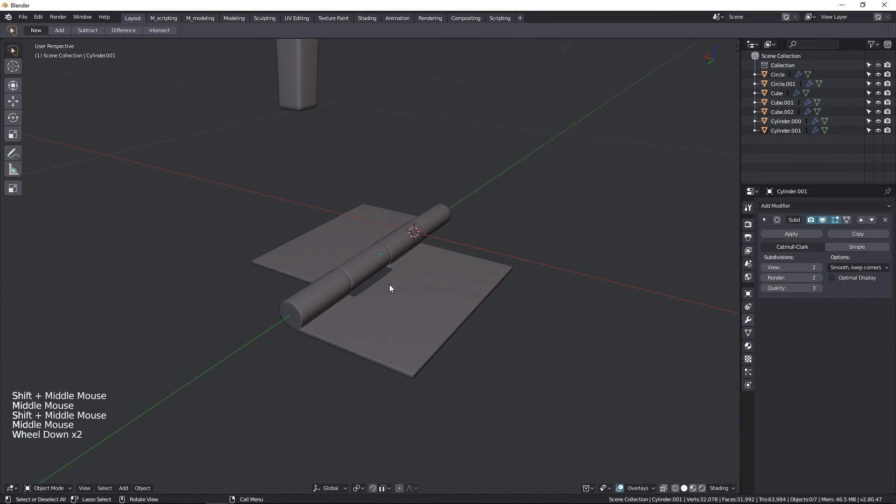
- Set the Subdivision Surface viewport level to 1 on both hinge leaves
click(403, 300)
shift+click(352, 279)
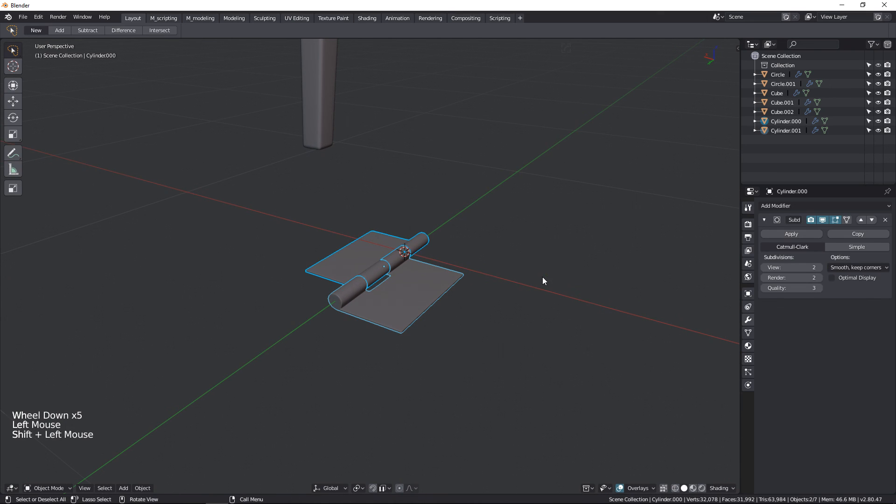
scroll(421, 284, down, 4)
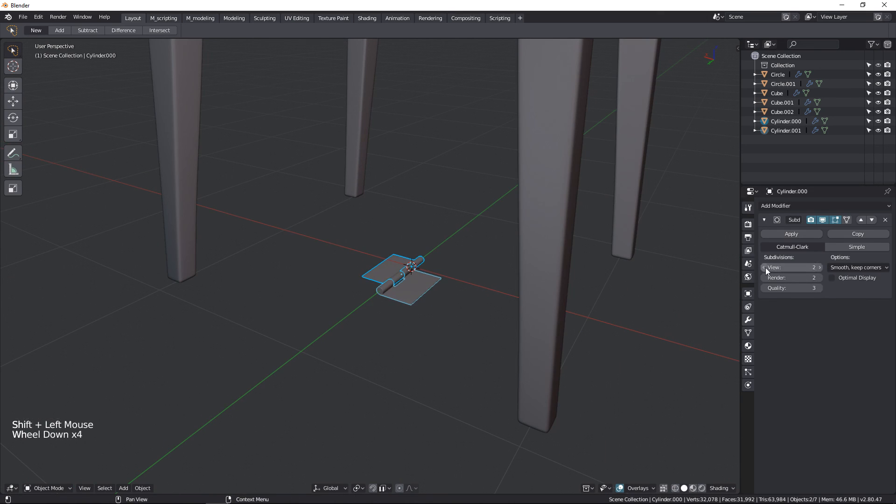
click(733, 276)
scroll(433, 285, up, 3)
click(439, 273)
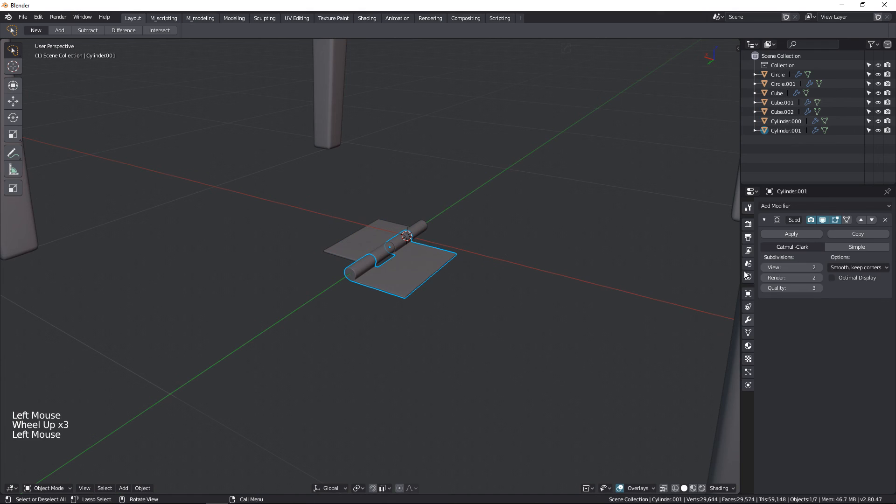
click(763, 267)
click(458, 273)
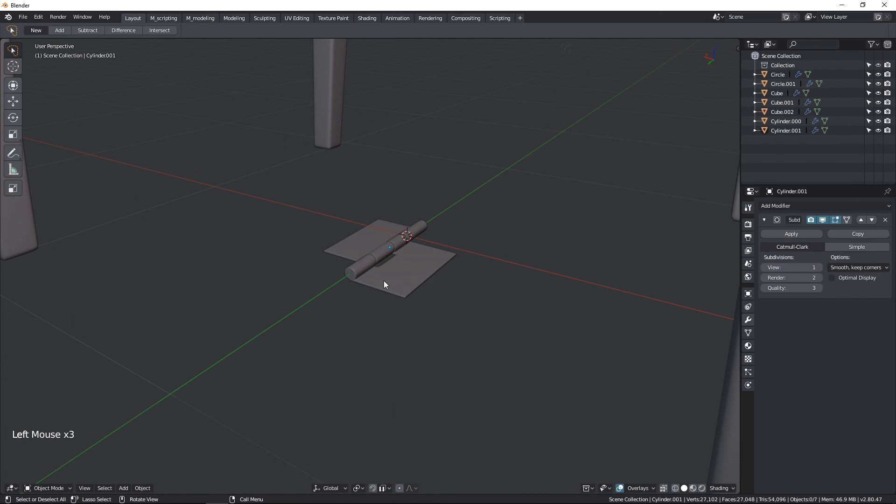
- Move both hinge leaves in front view by about 0.906 m in X and 2.11 m in Z, just below the tabletop seam
scroll(383, 281, up, 3)
click(383, 281)
shift+click(336, 234)
scroll(345, 239, down, 3)
scroll(356, 274, up, 2)
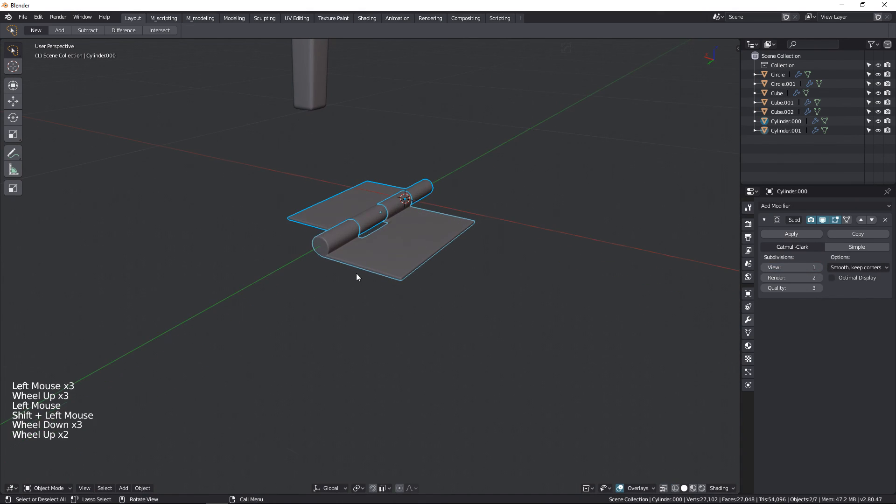
key(KP_1)
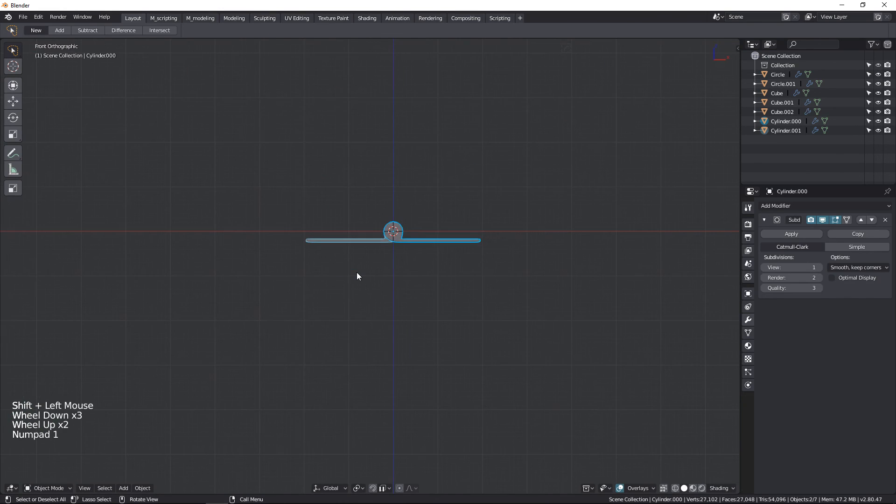
scroll(356, 273, down, 8)
shift+middle_drag(425, 179, 418, 265)
scroll(406, 305, up, 2)
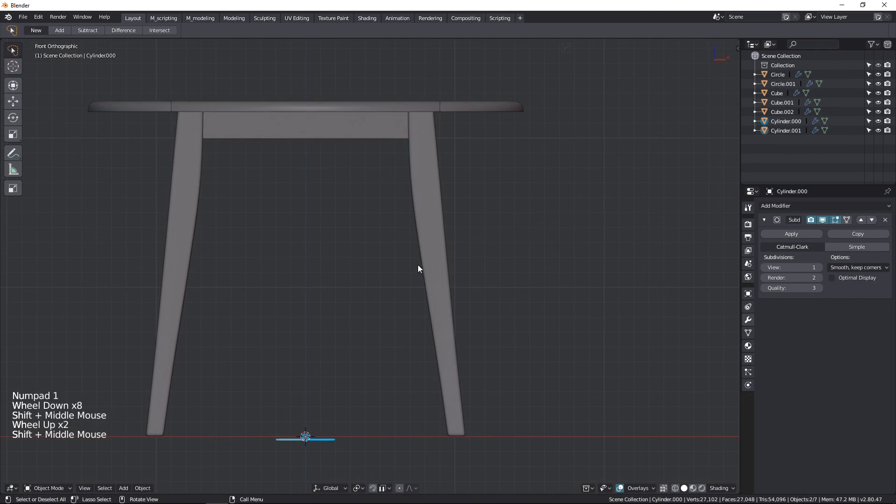
key(g)
click(550, 404)
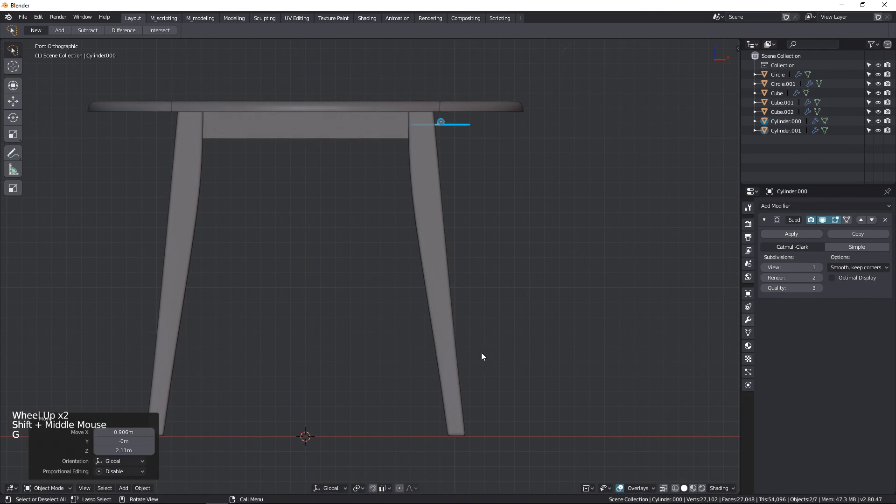
- Scale both hinge leaves to about 0.419 and rotate them 180° in front view so the barrel faces down
scroll(480, 345, up, 3)
shift+middle_drag(457, 140, 474, 299)
scroll(488, 220, up, 3)
shift+middle_drag(488, 219, 493, 376)
key(s)
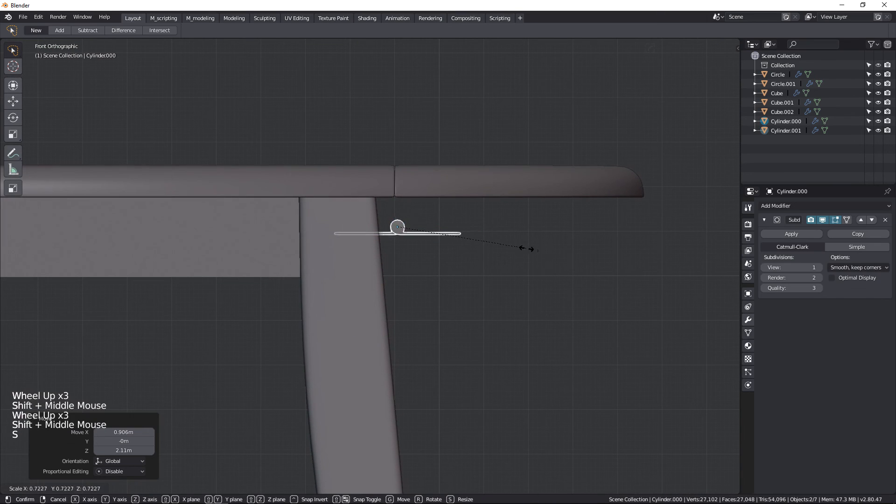
click(472, 241)
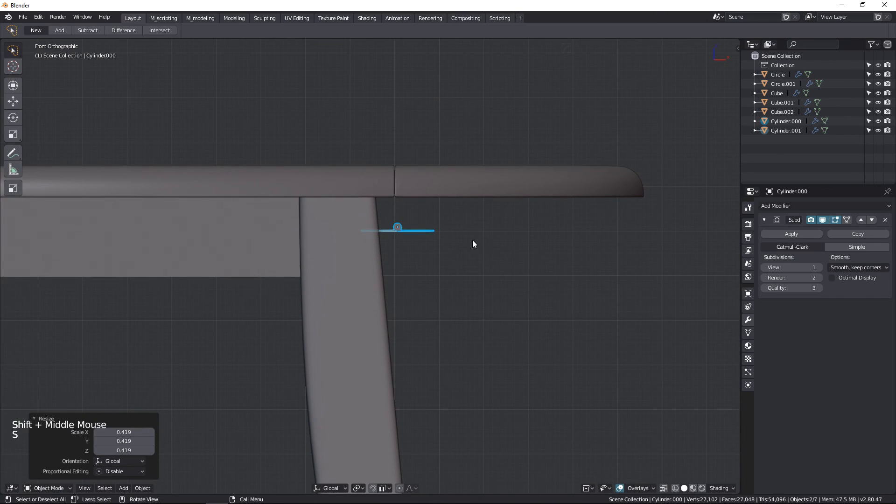
key(r)
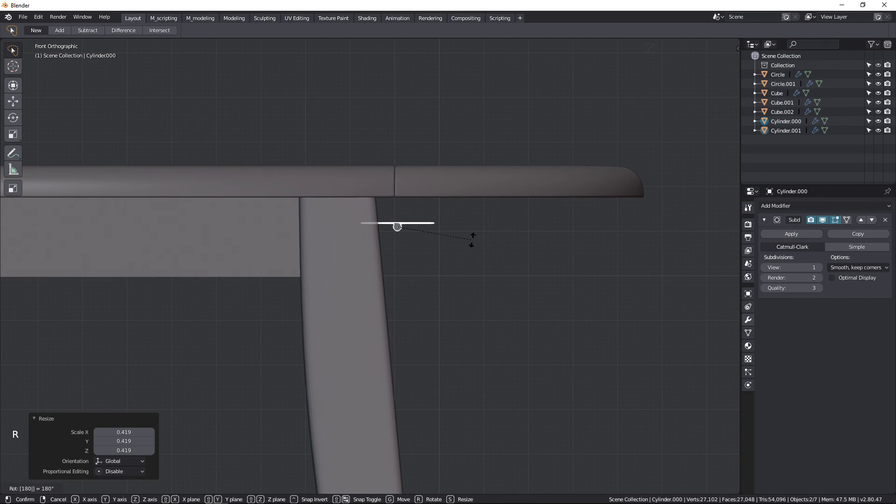
click(472, 240)
- Move the hinge by about -0.02 m in X and 0.056 m in Z, against the tabletop's underside
scroll(432, 208, up, 4)
shift+middle_drag(432, 209, 477, 210)
scroll(426, 195, up, 4)
key(g)
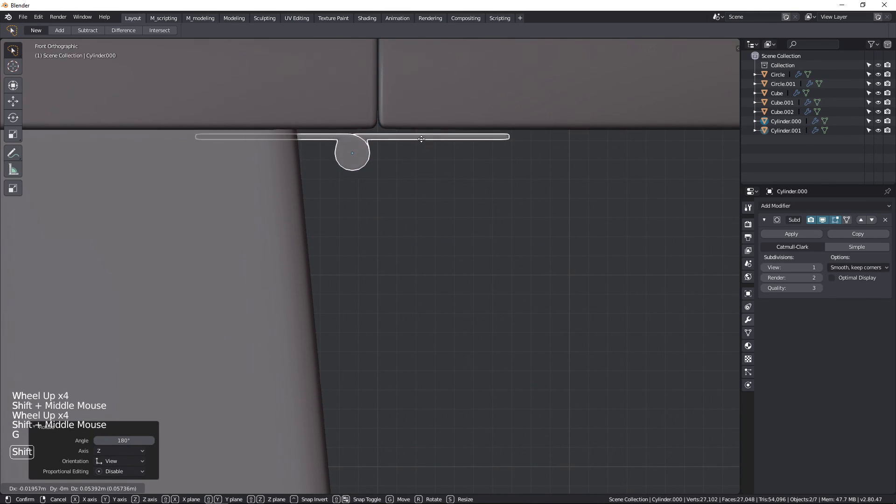
click(410, 102)
click(422, 130)
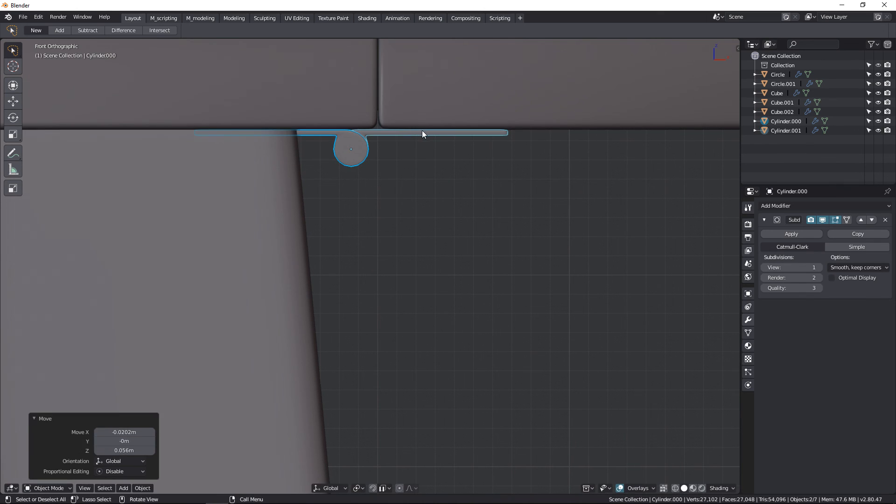
- Apply the rotation of the hinge leaf that lies under the side flap
click(368, 134)
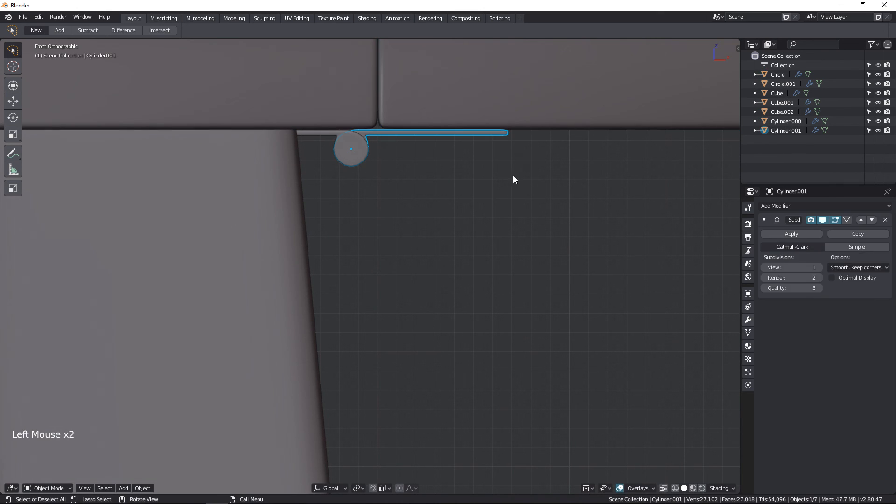
key(r)
key(Escape)
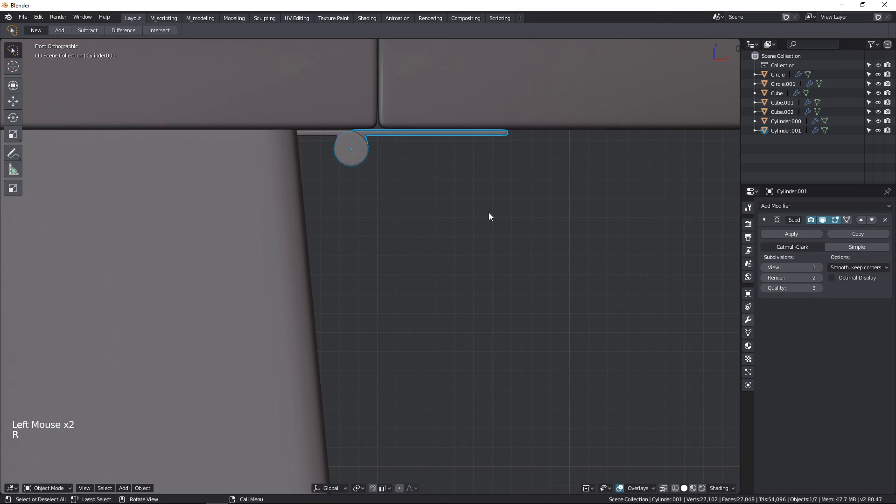
key(ctrl+a)
click(488, 212)
- Rotate the flap-side hinge leaf 90° in front view so it hangs straight down
scroll(413, 174, up, 3)
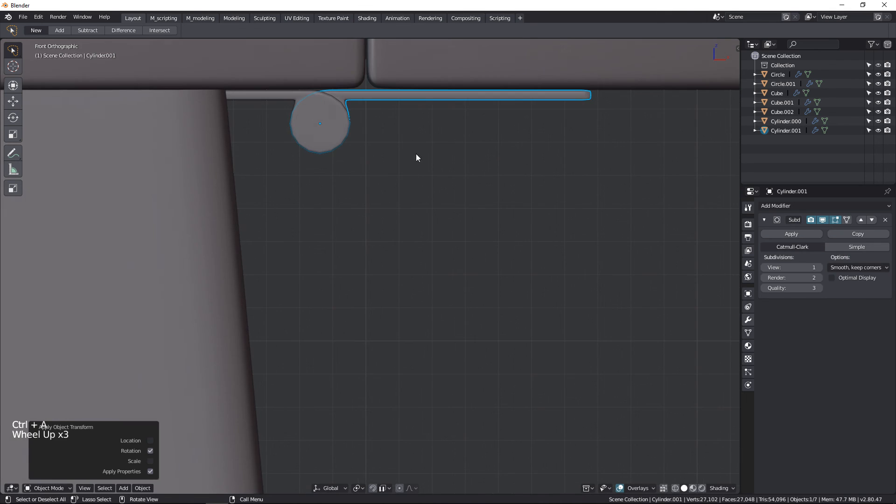
shift+middle_drag(416, 156, 485, 246)
text(r)
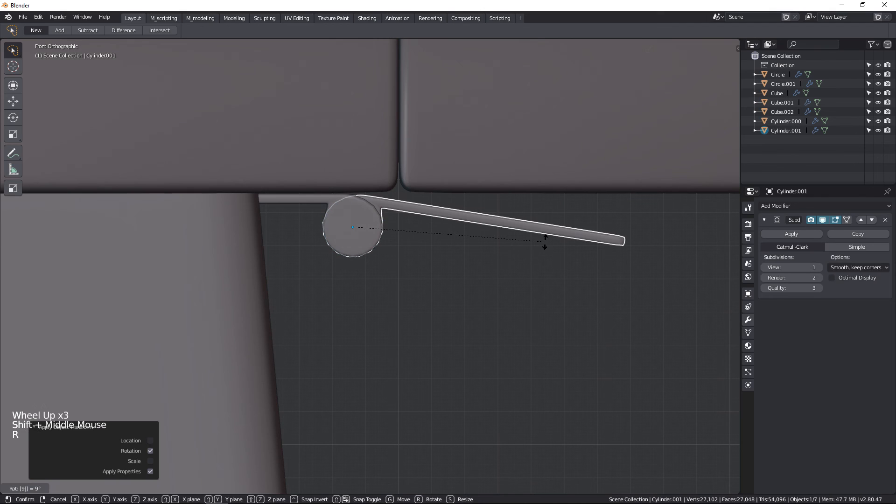
text(90)
key(Return)
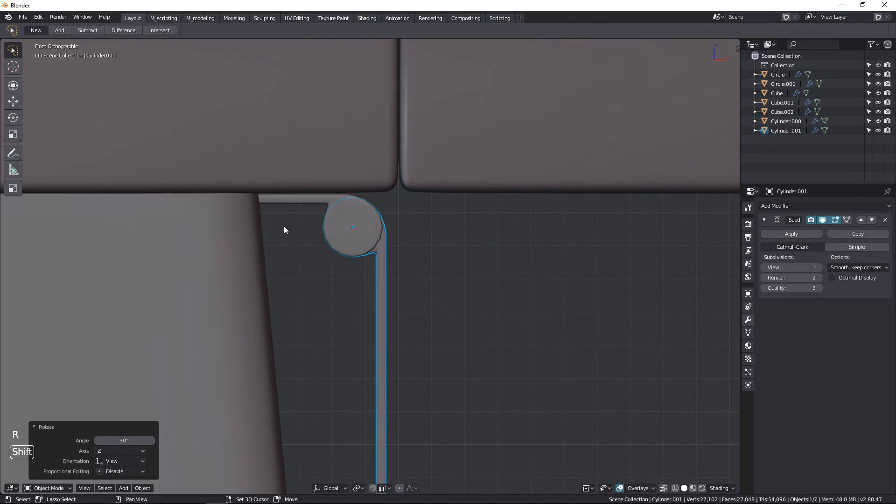
- Move both hinge leaves along X until the hanging leaf's outer face lines up with the tabletop seam
shift+click(288, 200)
scroll(367, 234, up, 1)
scroll(368, 233, up, 1)
key(g)
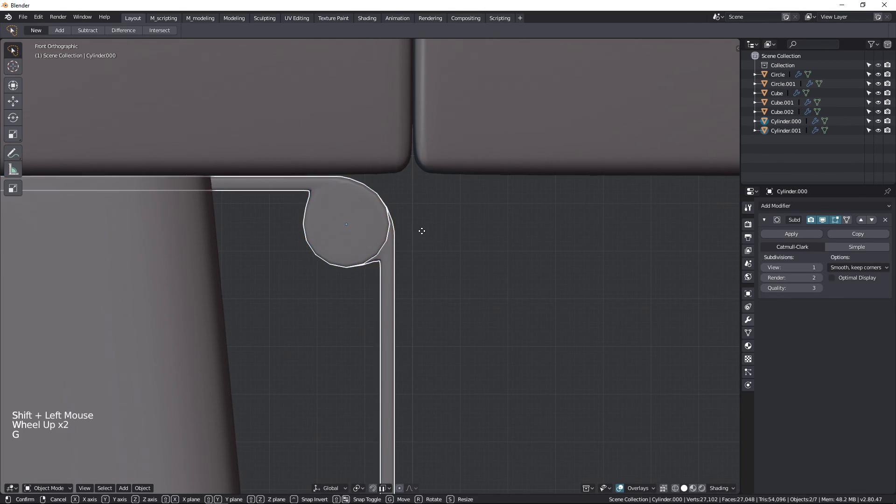
click(462, 232)
- Clear the rotation of the hanging hinge leaf and deselect it
click(406, 280)
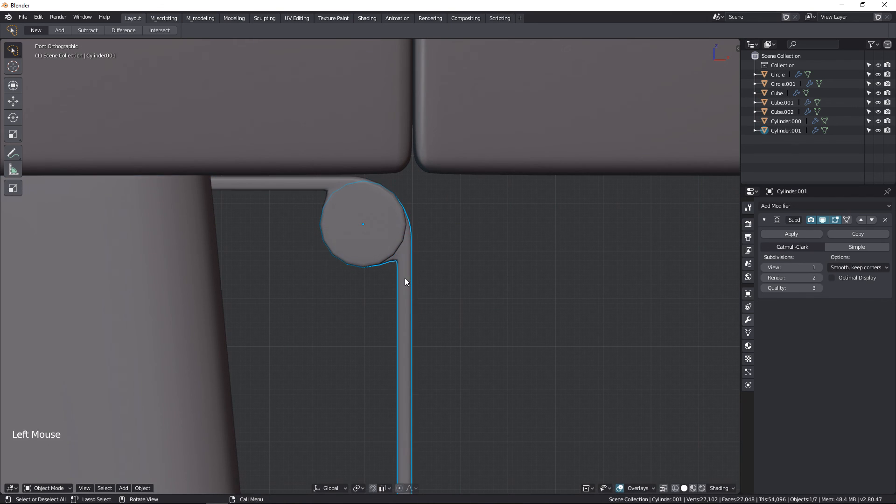
key(alt+r)
scroll(463, 274, down, 2)
triple_click(463, 268)
scroll(464, 258, down, 2)
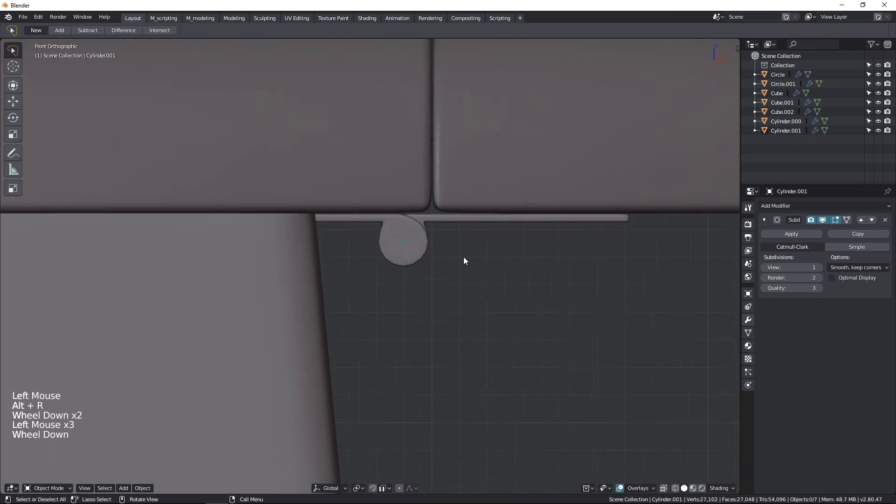
- Parent the tabletop's side flap to the hinge leaf beneath it as Object with Keep Transform
shift+middle_drag(463, 258, 404, 280)
click(386, 257)
scroll(410, 250, down, 1)
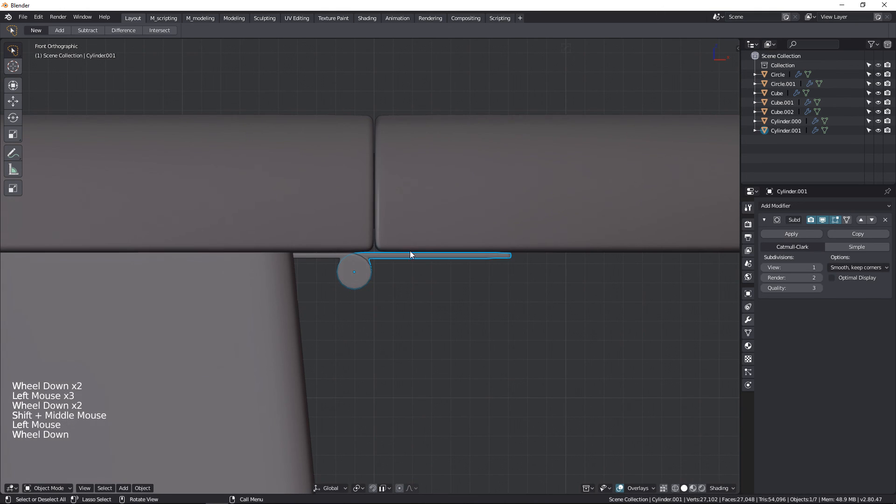
click(487, 226)
shift+click(425, 256)
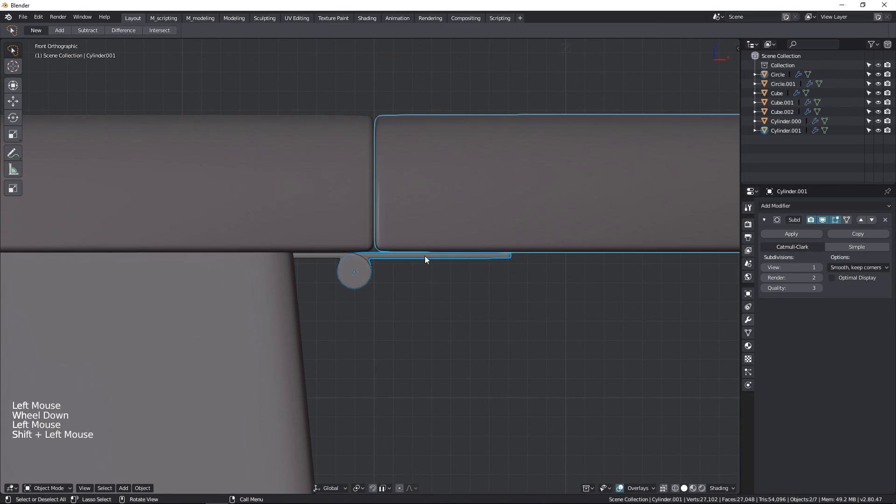
key(ctrl+p)
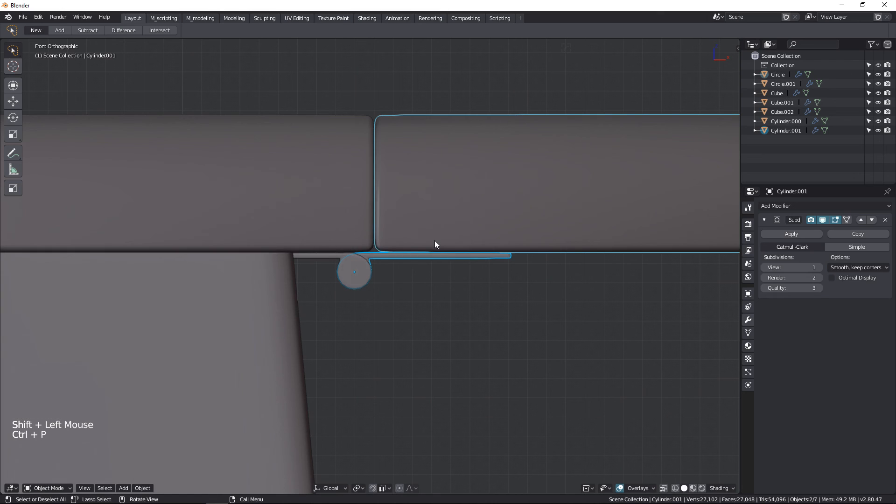
key(ctrl+p)
click(430, 312)
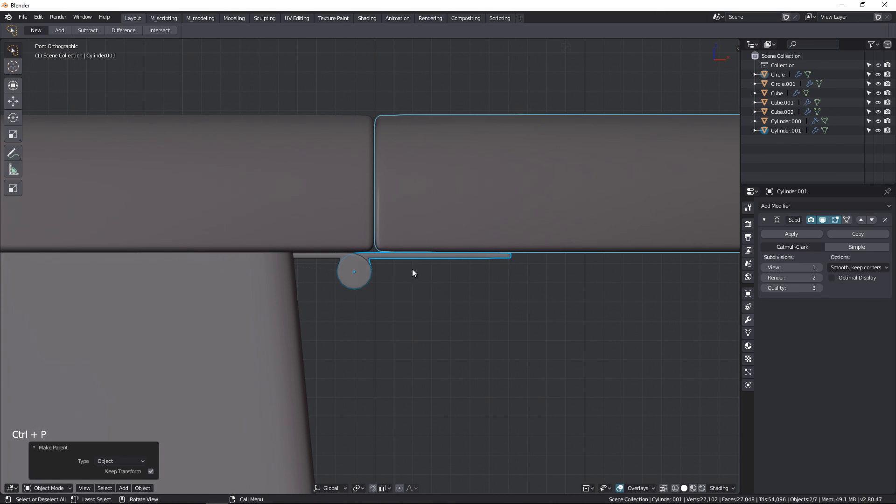
- Try rotating the parent hinge leaf in front view to swing the attached tabletop flap downward
click(410, 257)
scroll(413, 262, down, 4)
key(r)
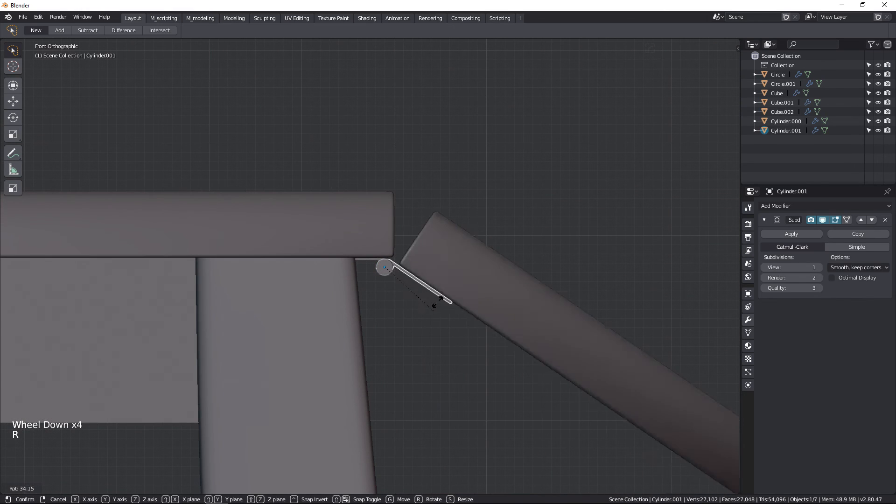
click(444, 277)
- Select both hinge leaves on the tabletop's underside and switch to the bottom view
scroll(380, 287, up, 3)
middle_drag(380, 287, 378, 224)
scroll(360, 268, down, 4)
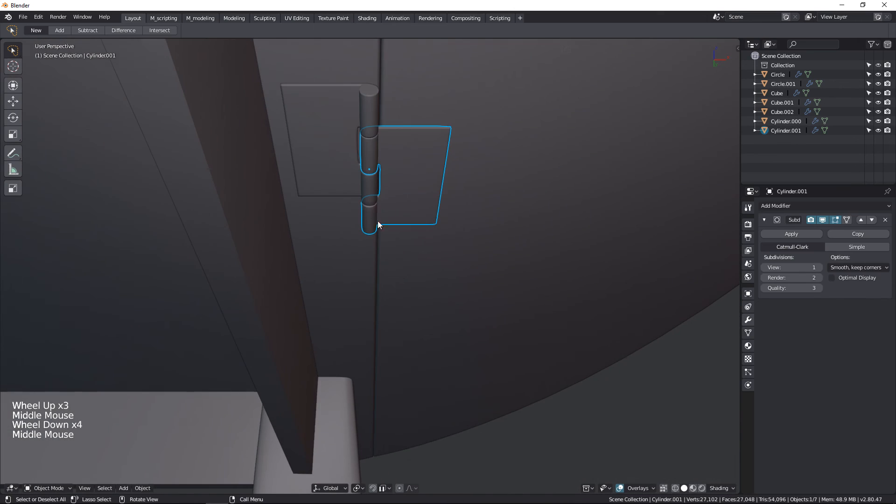
shift+click(334, 130)
scroll(330, 197, down, 7)
key(ctrl+KP_7)
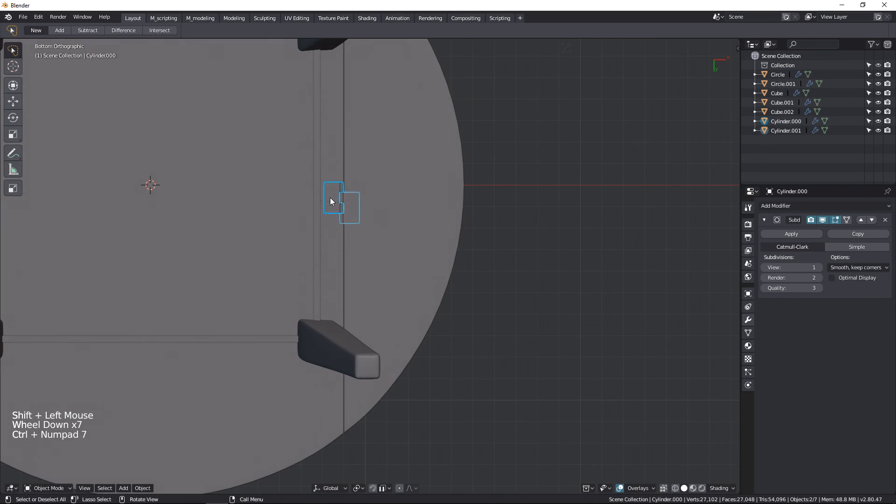
- Try to move both hinge leaves along the tabletop seam in bottom view
scroll(329, 200, down, 1)
shift+middle_drag(335, 198, 362, 270)
scroll(337, 282, up, 3)
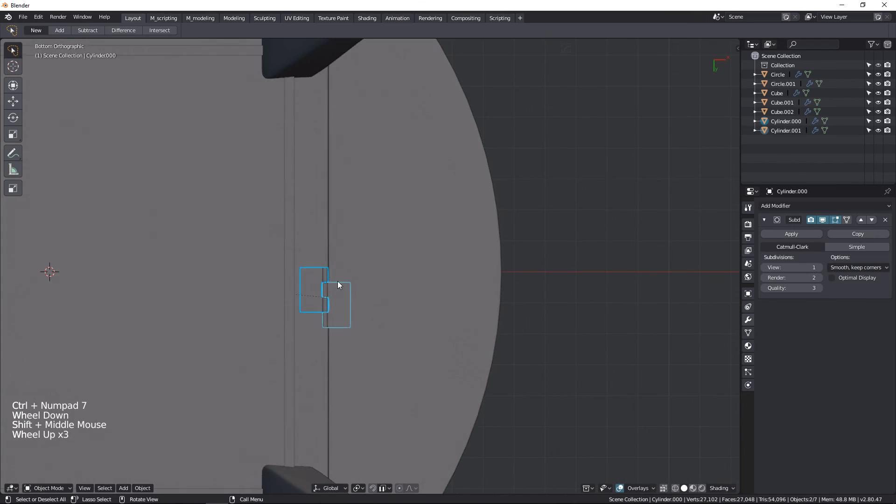
scroll(337, 281, up, 7)
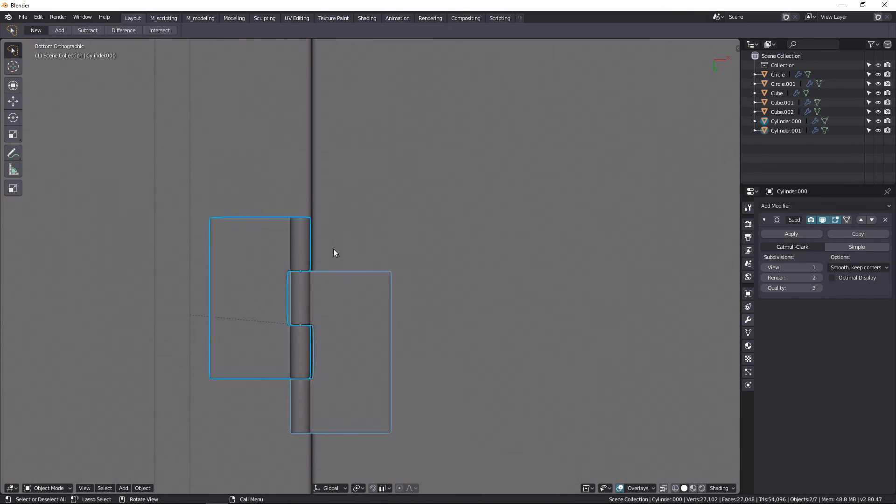
scroll(333, 252, down, 8)
shift+middle_drag(384, 176, 373, 382)
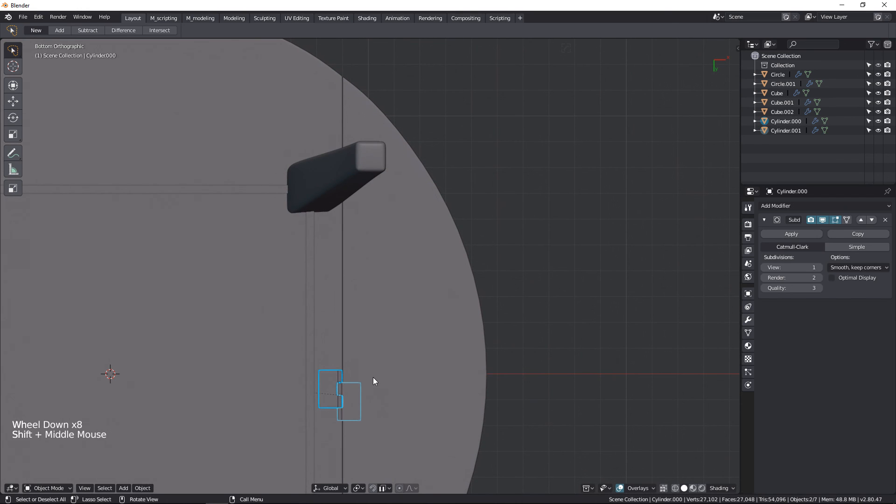
key(g)
right_click(369, 348)
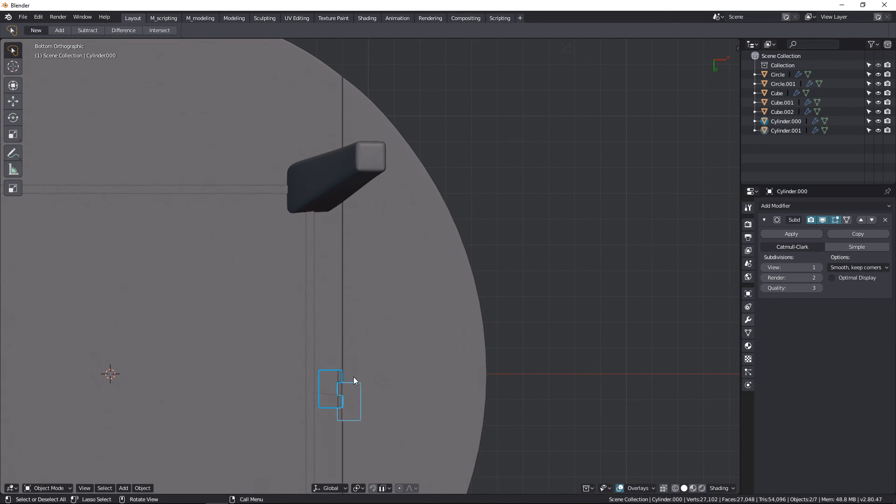
- Clear the side flap's parent while keeping its transformation
click(375, 322)
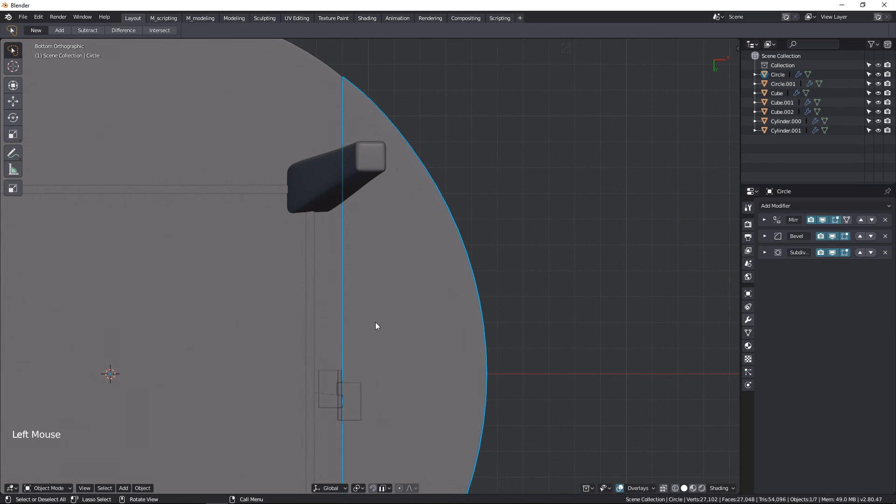
key(alt+p)
click(375, 322)
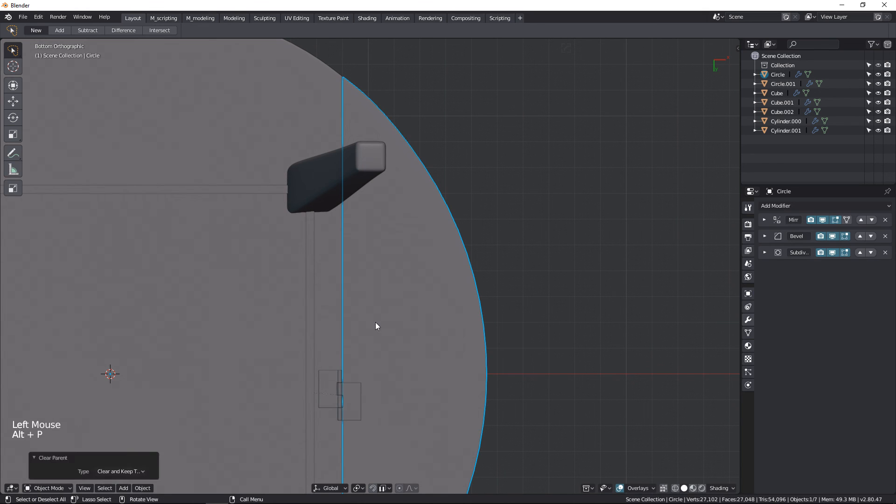
- Move both hinge leaves about -1.03 m along Y to the seam's end beside the table leg, then nudge them back about 0.01 m
click(342, 390)
shift+click(348, 391)
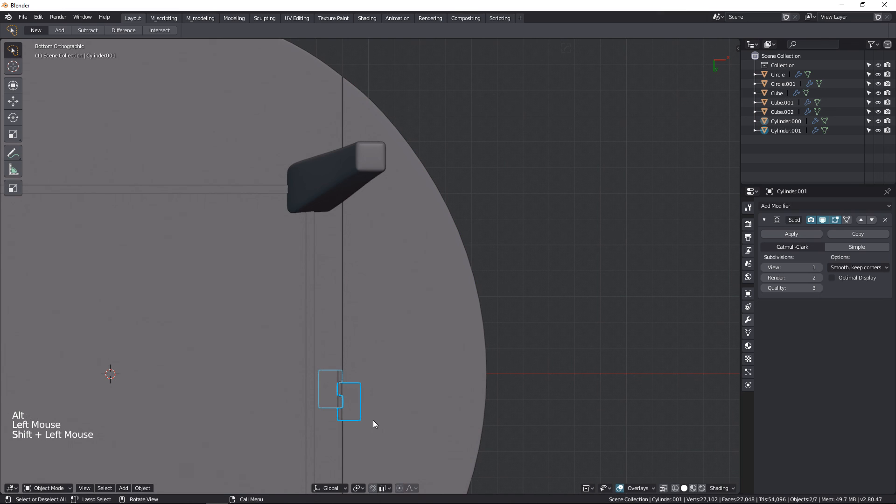
key(g)
key(y)
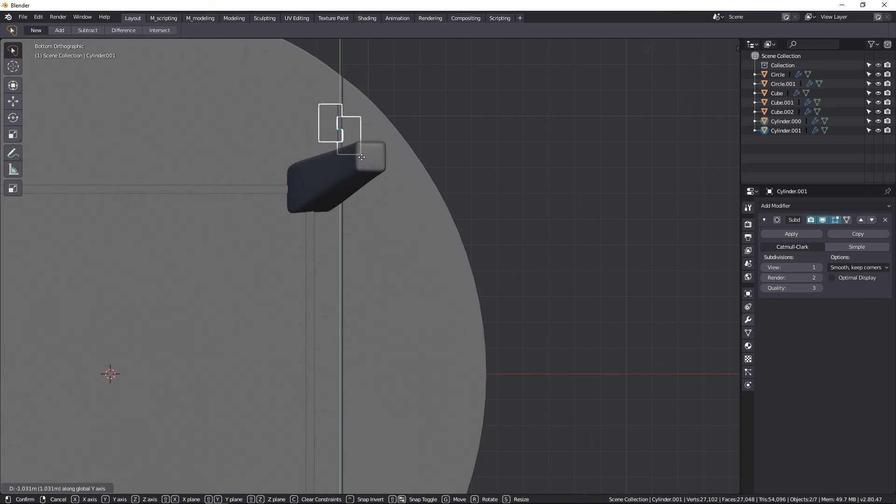
click(362, 158)
key(KP_7)
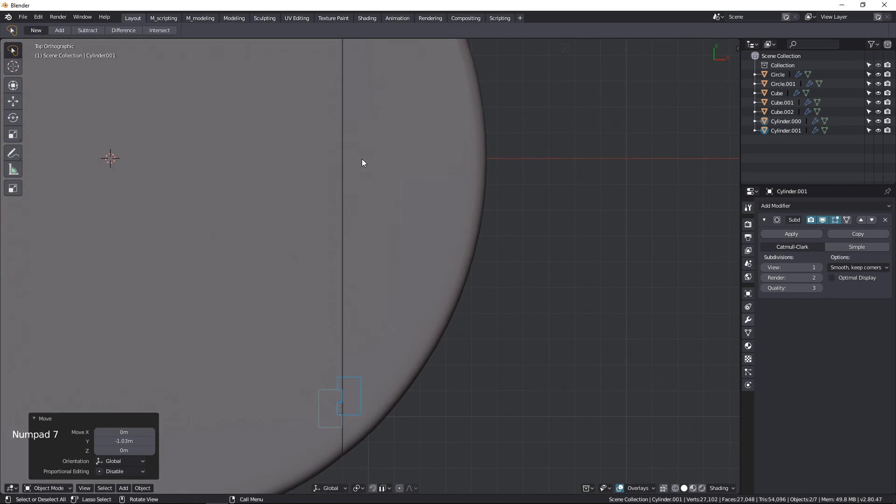
key(ctrl+KP_7)
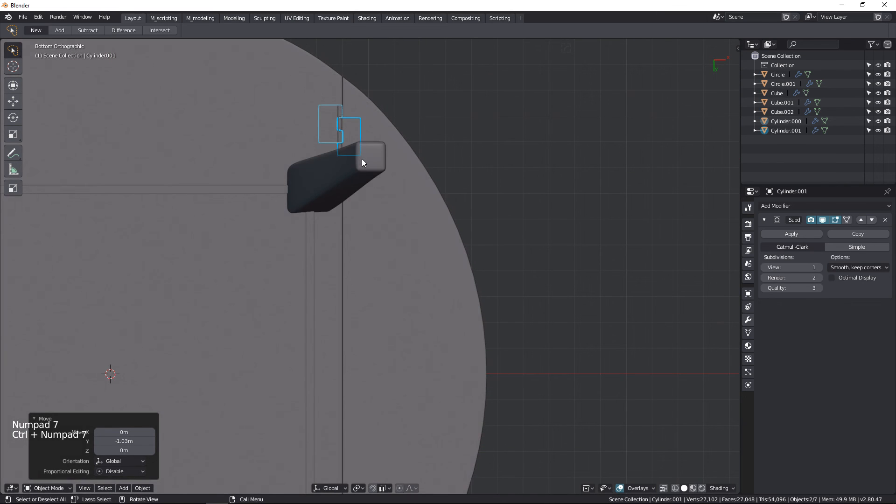
key(g)
click(364, 180)
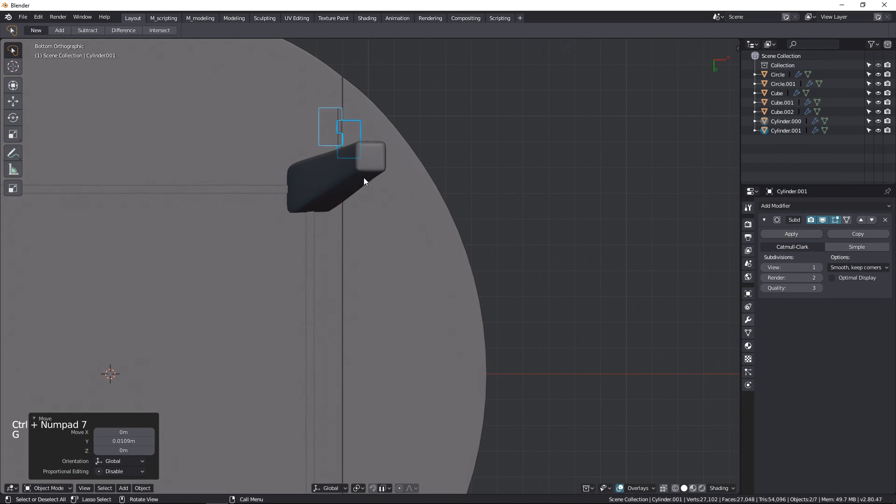
- Create a linked duplicate of both hinge leaves about 0.57 m along Y on the same seam
scroll(373, 213, down, 1)
shift+middle_drag(373, 213, 375, 216)
scroll(374, 216, down, 2)
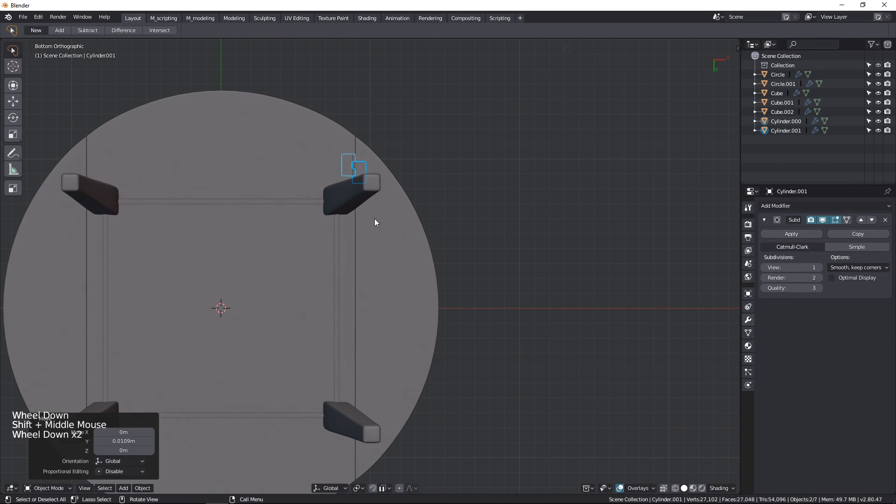
scroll(378, 222, up, 2)
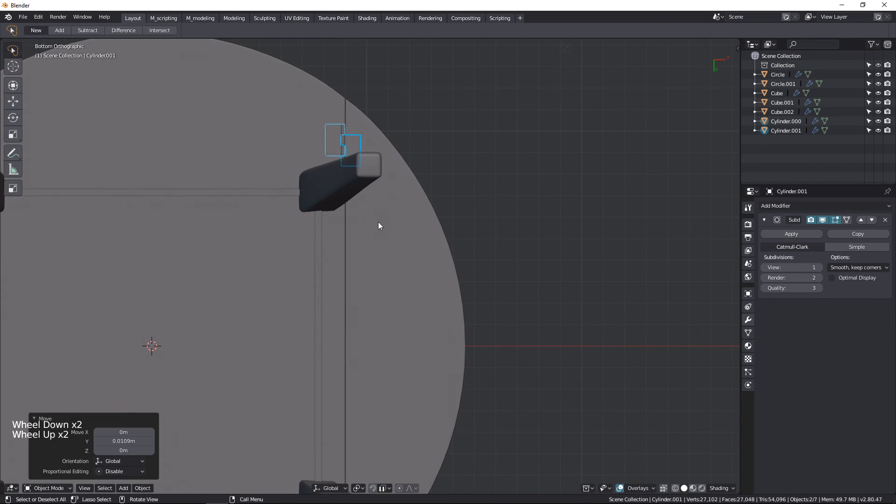
scroll(378, 223, down, 1)
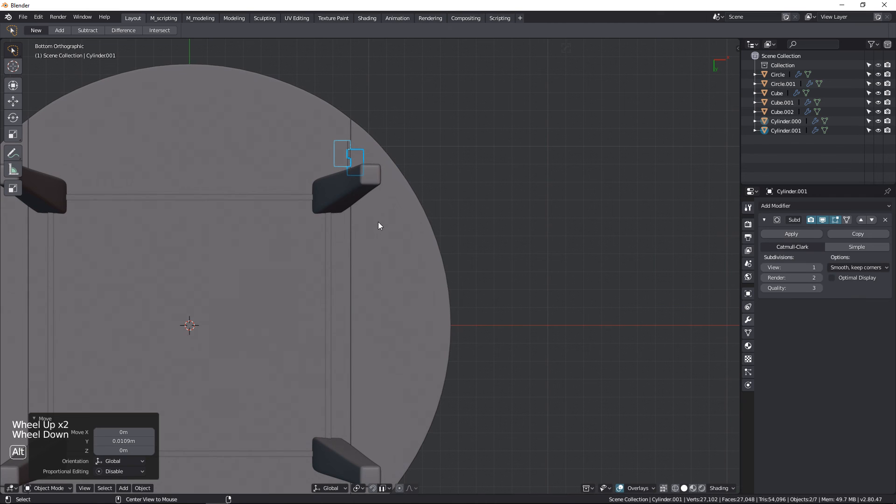
key(alt+d)
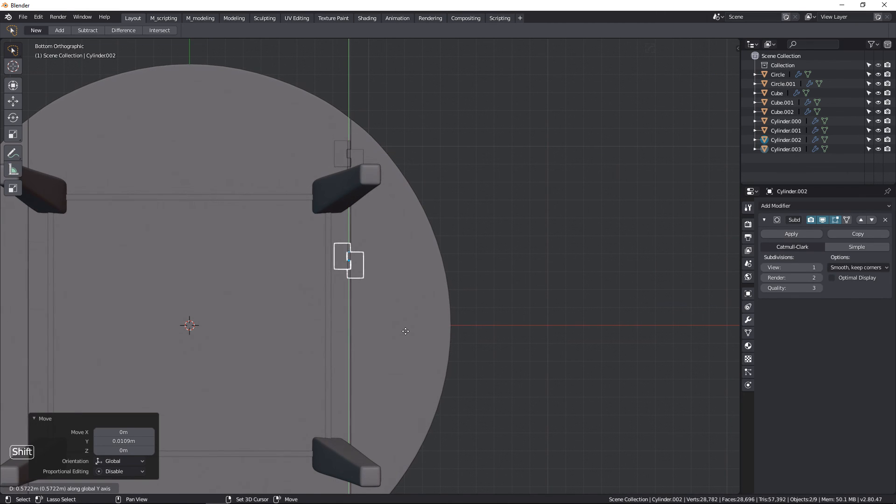
click(407, 327)
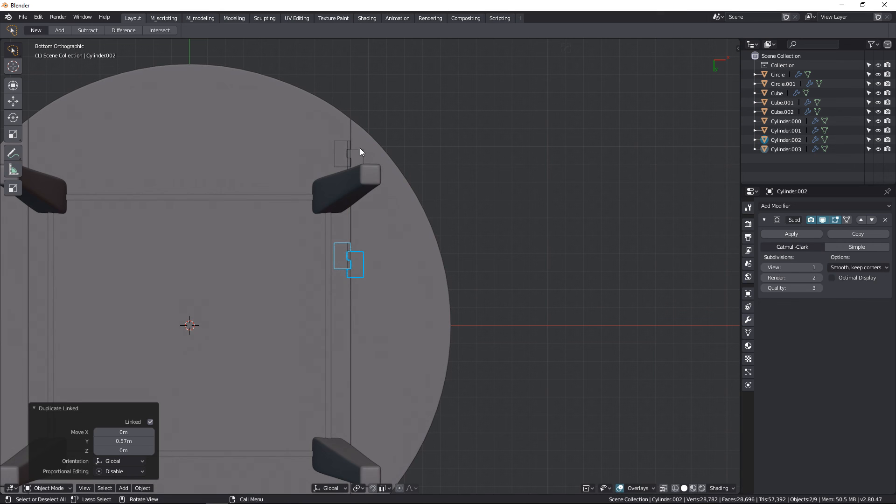
- Parent the side flap to the end hinge's flap-side leaf as Object with Keep Transform
middle_drag(360, 152, 362, 241)
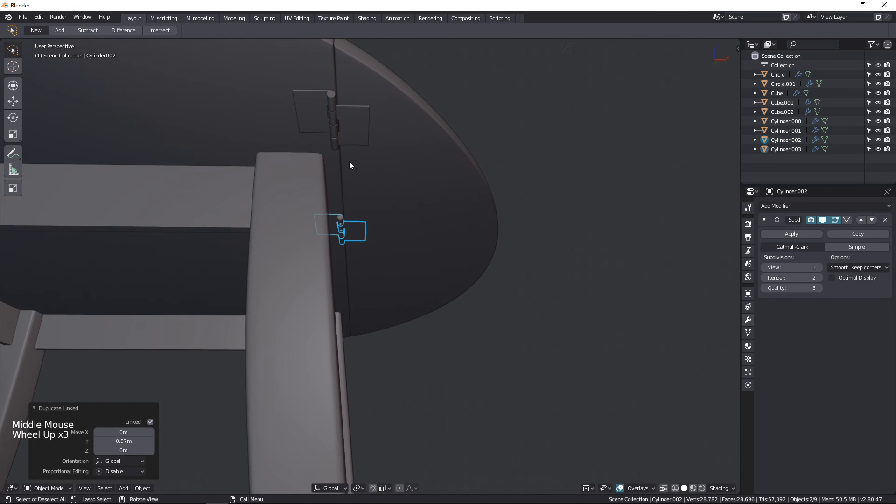
middle_drag(349, 161, 349, 141)
click(387, 166)
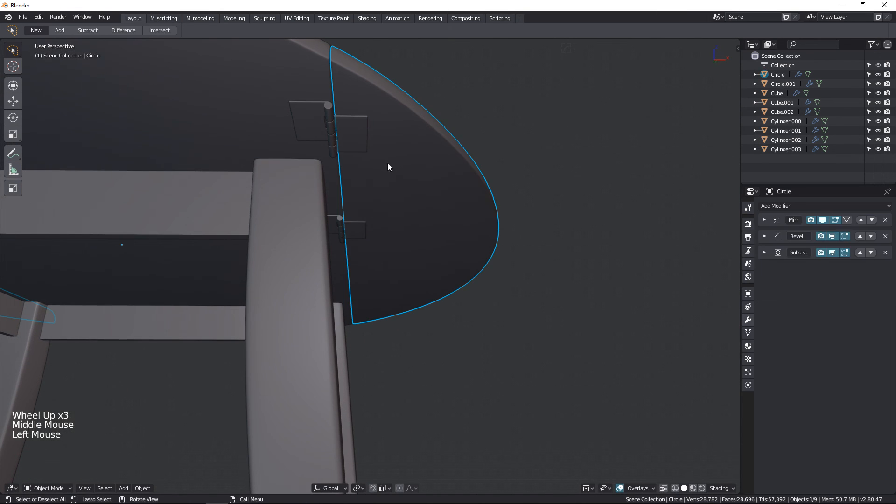
shift+click(360, 138)
key(ctrl+p)
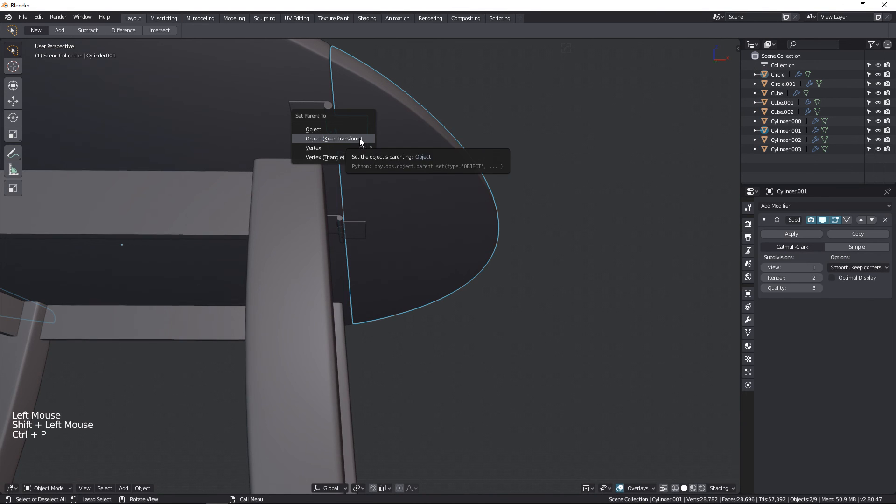
click(359, 138)
click(471, 105)
- Try rotating the end hinge's flap-side leaf about the Y axis to test the attached flap's swing
scroll(467, 110, down, 3)
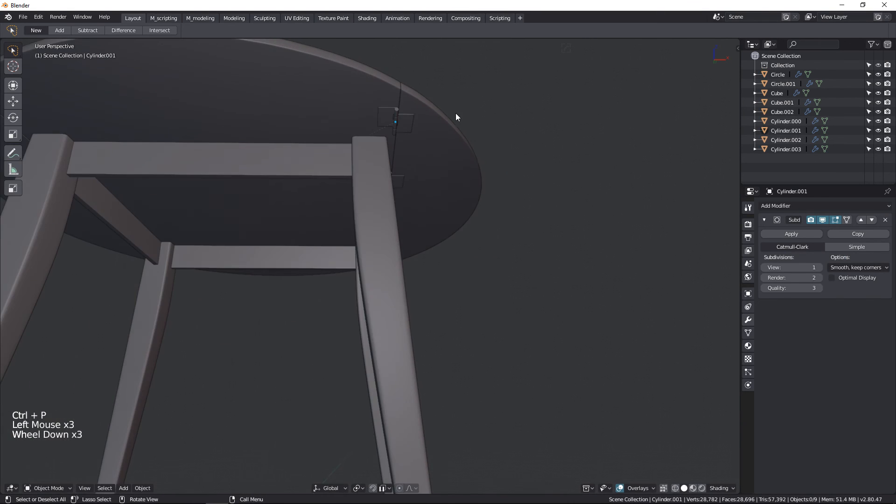
middle_drag(455, 113, 344, 183)
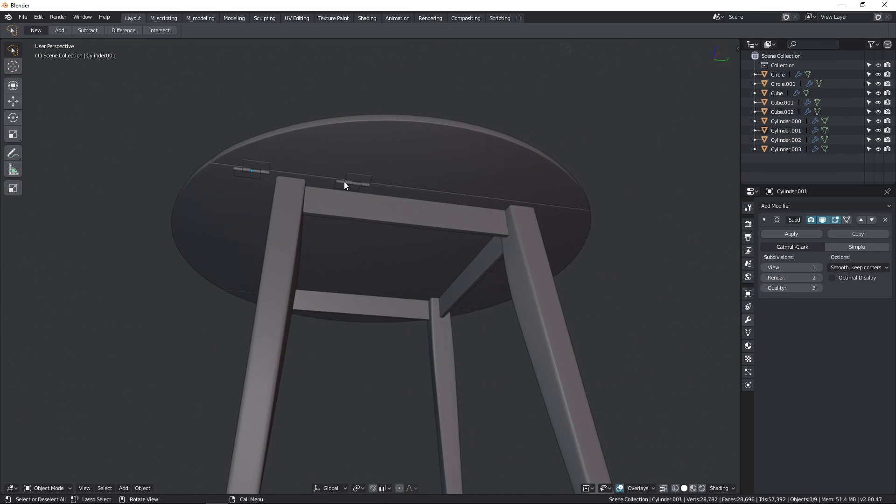
click(242, 173)
shift+click(240, 176)
click(240, 175)
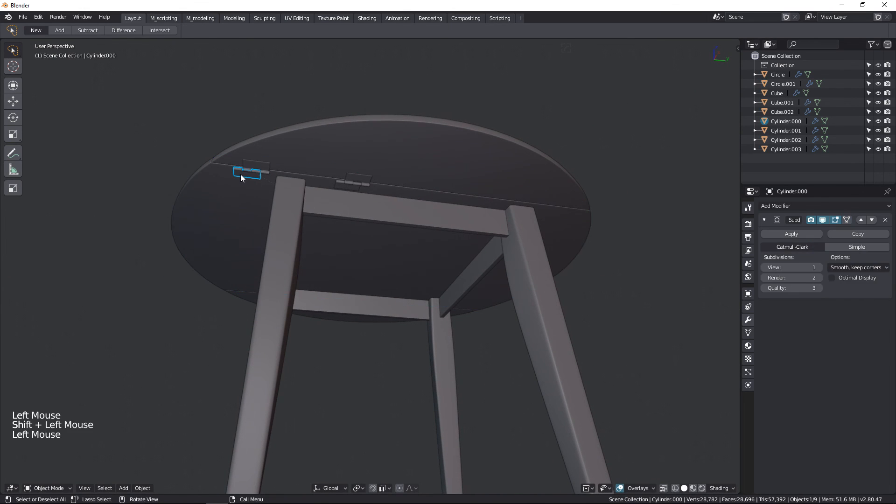
scroll(240, 175, up, 2)
middle_drag(240, 175, 326, 194)
scroll(370, 177, up, 3)
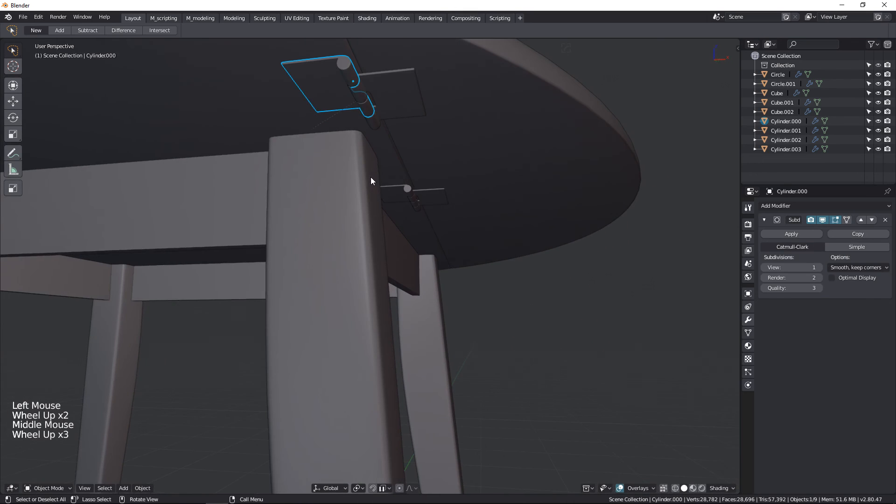
click(390, 112)
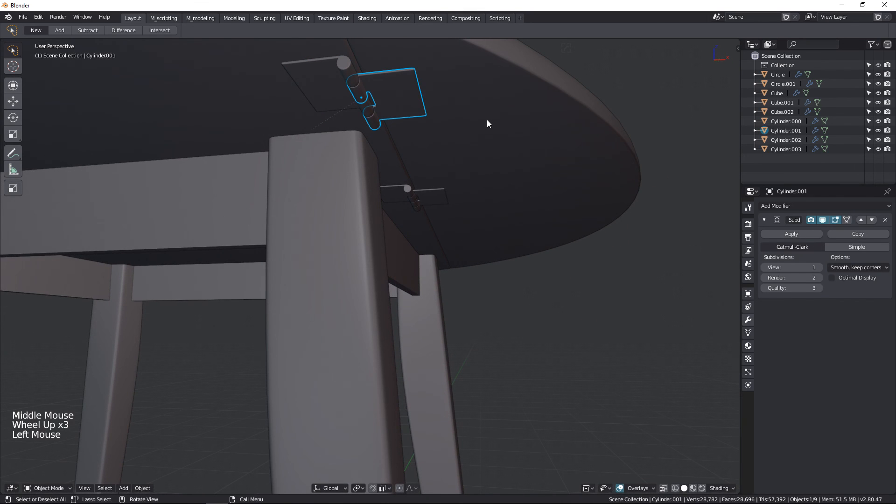
key(r)
key(y)
right_click(475, 158)
scroll(475, 157, down, 2)
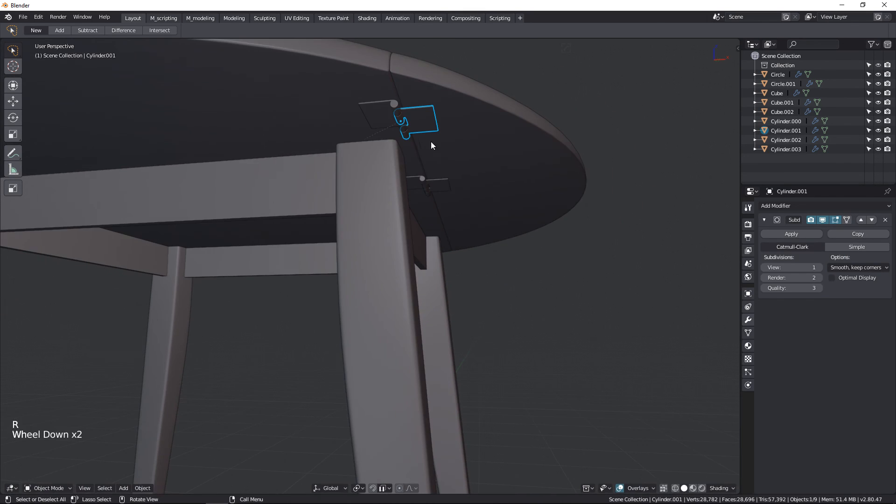
- Mirror both leaves of the end hinge across the Y axis, using the central tabletop piece as the mirror object
shift+click(382, 122)
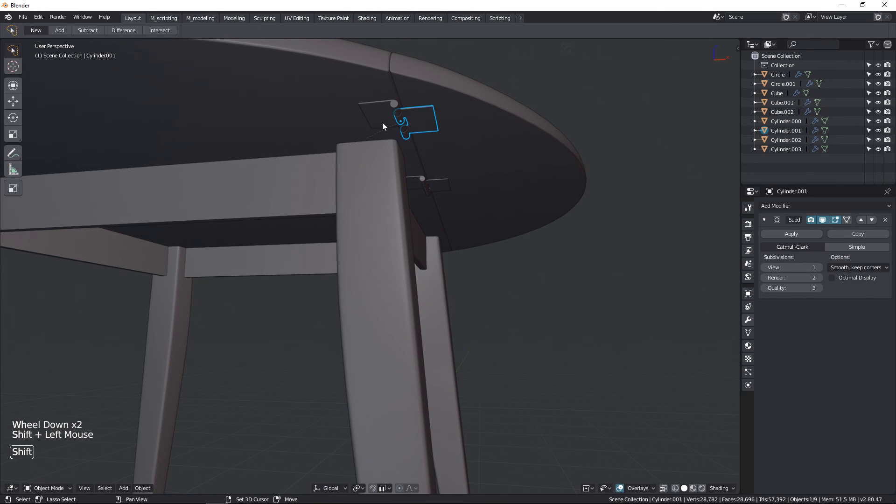
middle_drag(382, 122, 335, 158)
shift+click(236, 152)
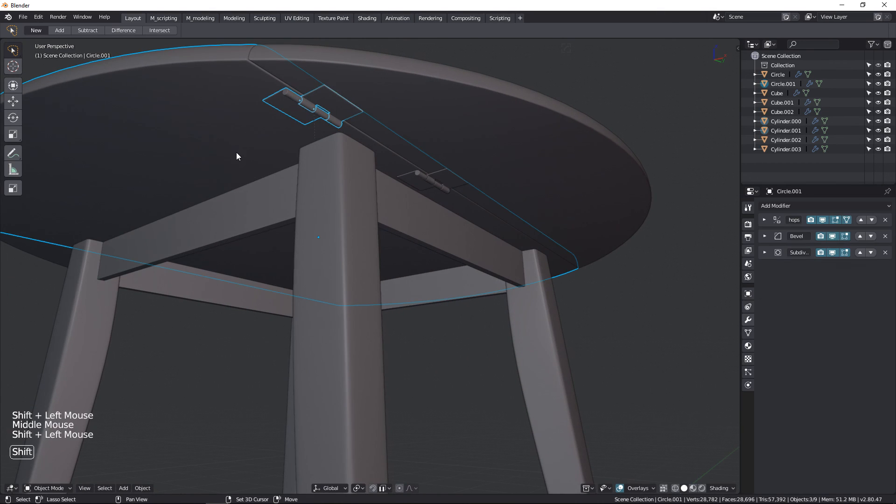
scroll(465, 241, down, 5)
middle_drag(457, 283, 448, 320)
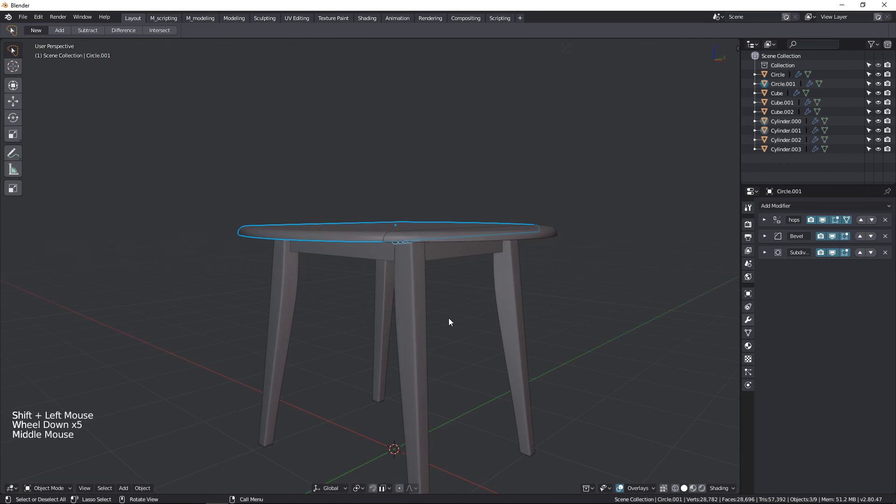
key(shift+alt+y)
scroll(450, 312, up, 2)
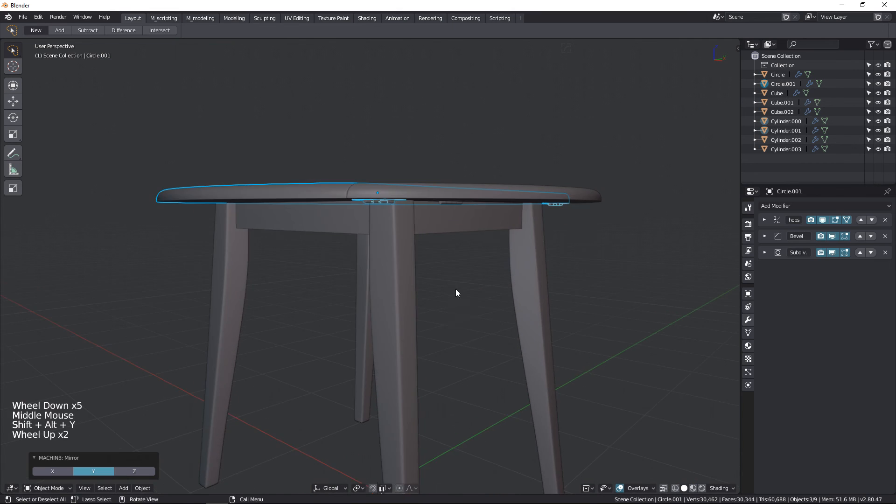
- Mirror the end hinge leaves across the X axis onto the opposite seam, again about the central tabletop
middle_drag(455, 289, 513, 254)
middle_drag(550, 285, 552, 307)
scroll(525, 292, down, 1)
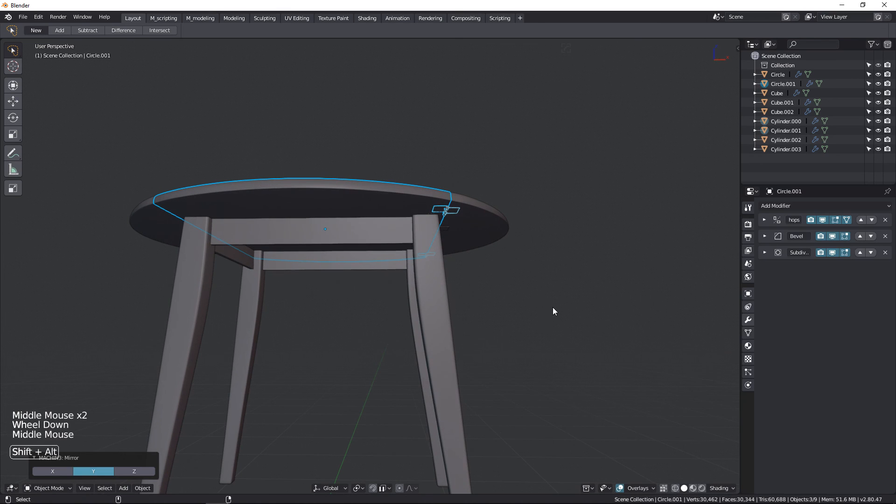
key(shift+alt+x)
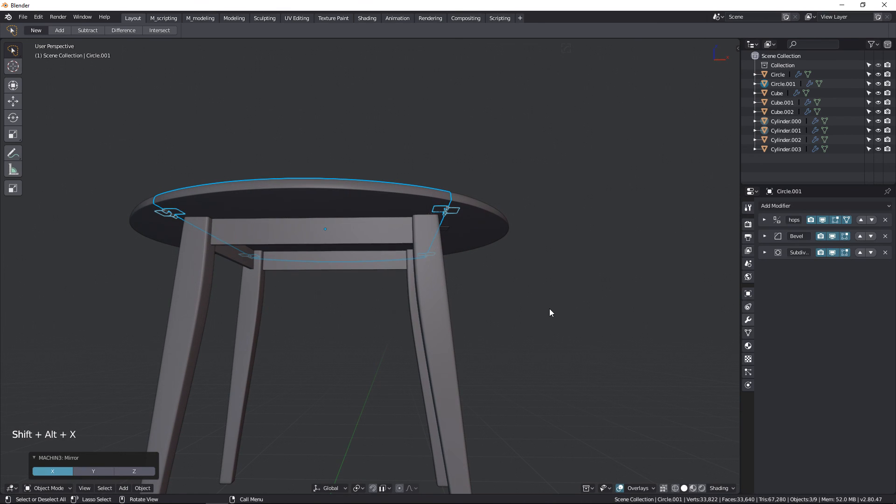
triple_click(550, 313)
- Mirror both leaves of the duplicated inner hinge across the X and Y axes about the central tabletop piece
middle_drag(550, 312, 351, 348)
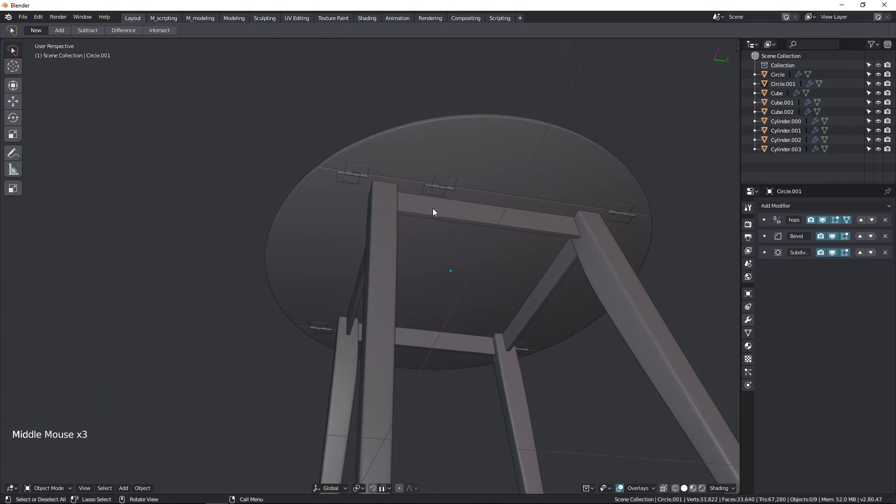
scroll(441, 176, up, 3)
click(443, 163)
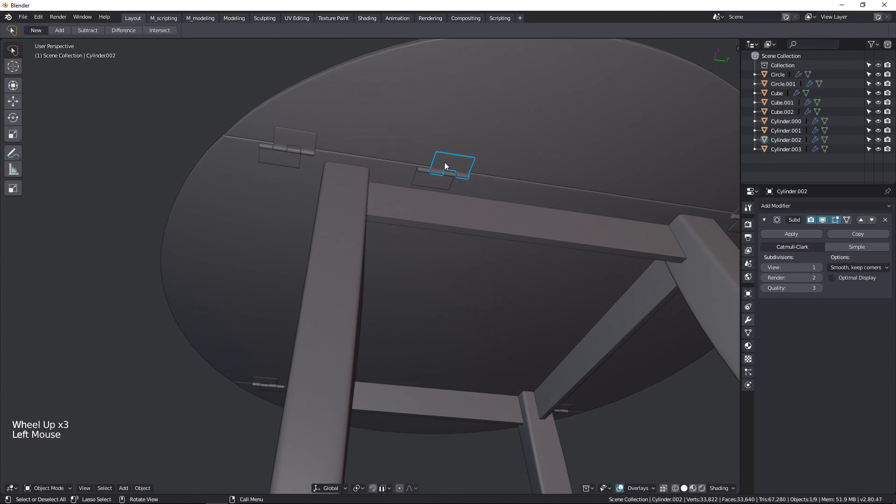
shift+click(427, 180)
scroll(436, 256, down, 3)
shift+click(436, 258)
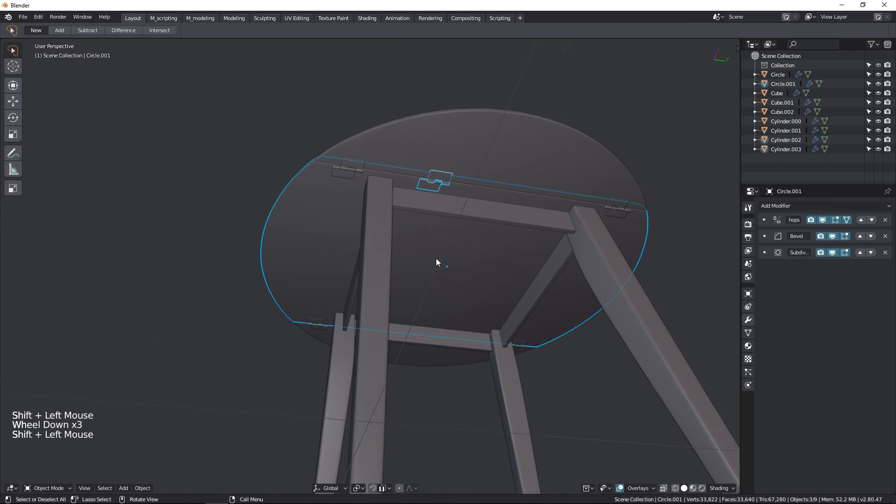
key(shift+alt+x)
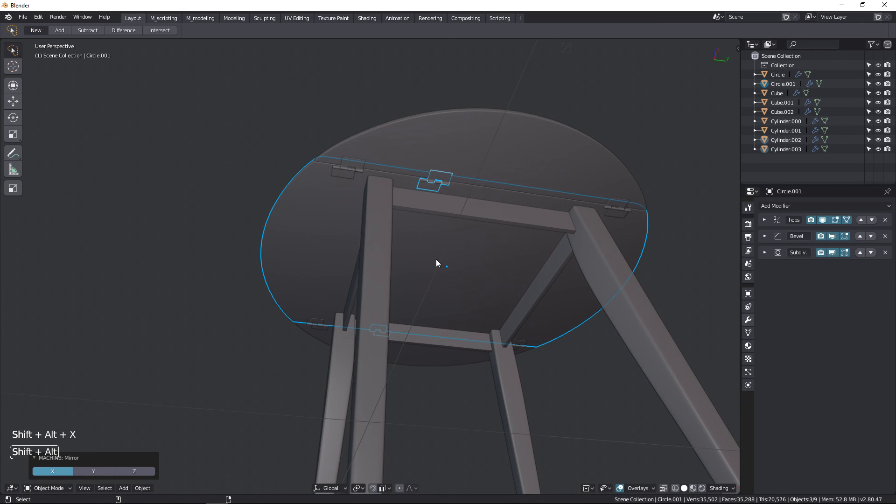
key(shift+alt+y)
triple_click(391, 99)
- Move both leaves of the inner hinge about 0.0284 m along the Y axis, working from the bottom view
middle_drag(391, 99, 432, 122)
key(ctrl+KP_7)
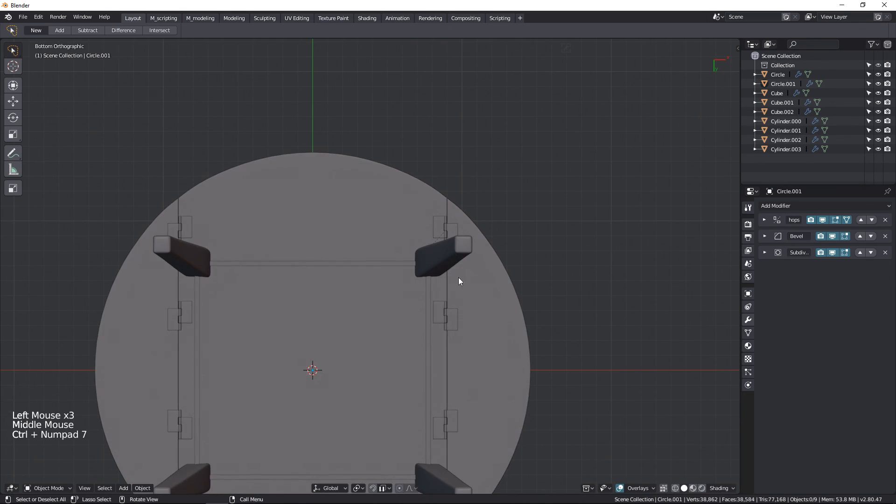
click(441, 312)
shift+click(451, 320)
scroll(472, 348, up, 1)
shift+scroll(472, 348, up, 1)
shift+middle_drag(472, 348, 470, 351)
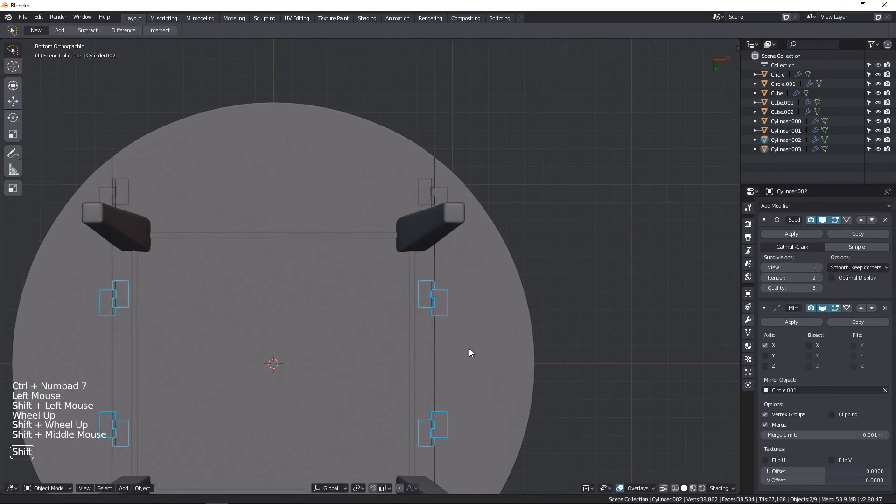
key(g)
key(y)
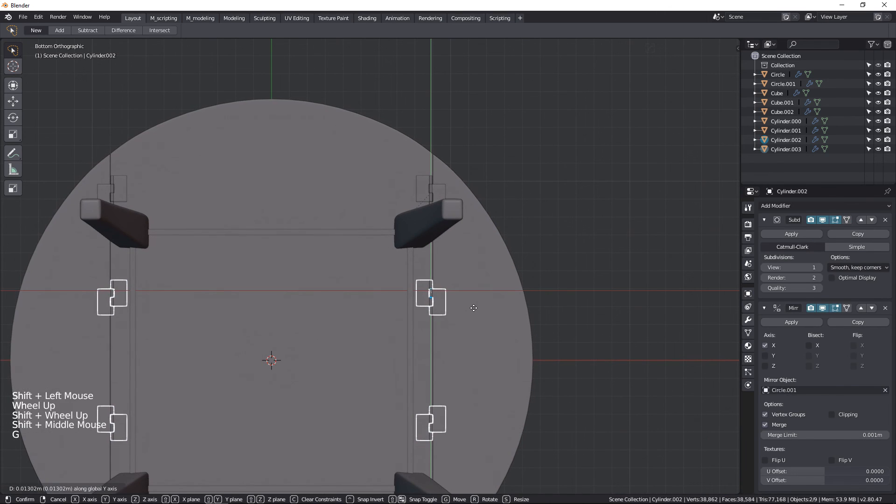
key(shift)
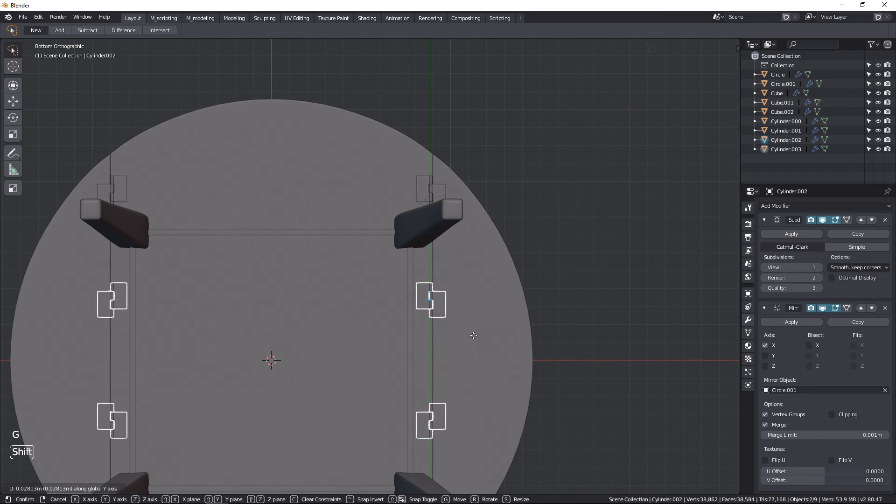
click(473, 335)
scroll(474, 316, down, 4)
middle_drag(474, 316, 471, 284)
scroll(437, 200, up, 3)
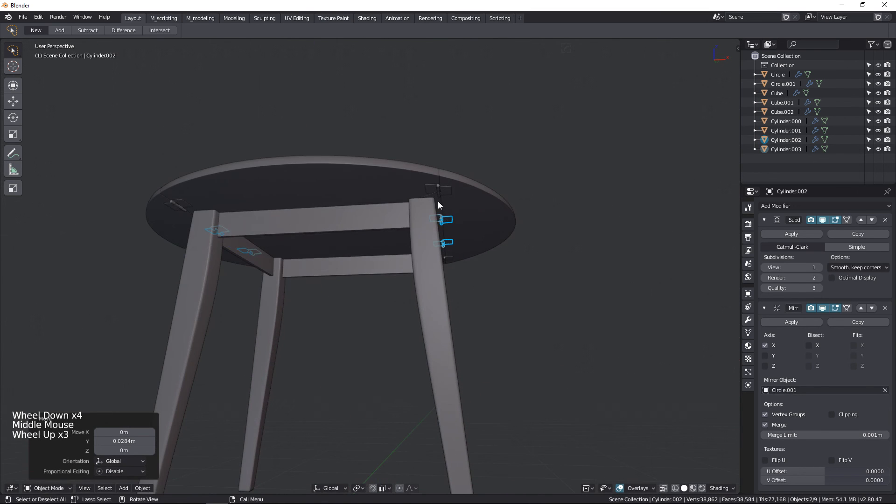
click(490, 215)
click(450, 190)
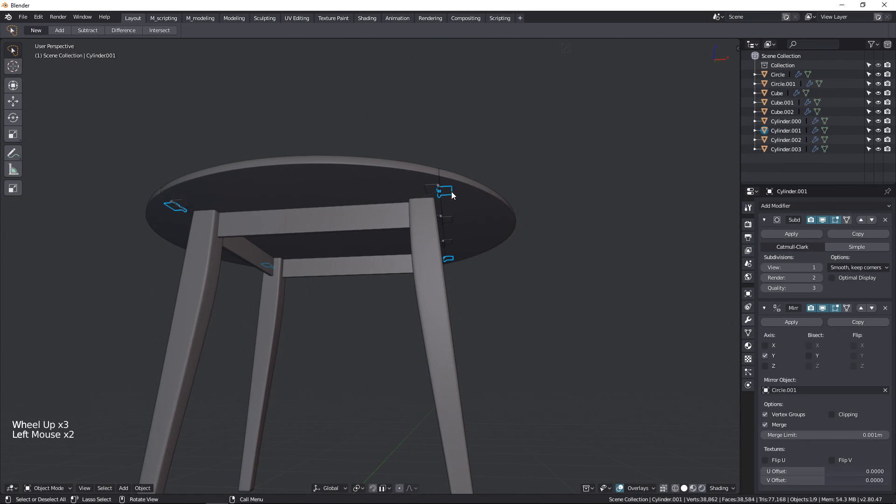
click(513, 280)
click(513, 281)
click(513, 280)
- Add a plane beneath the table as a floor and scale it up about 14.6 times
scroll(466, 256, down, 5)
middle_drag(465, 256, 497, 303)
key(shift+a)
mouse_move(498, 304)
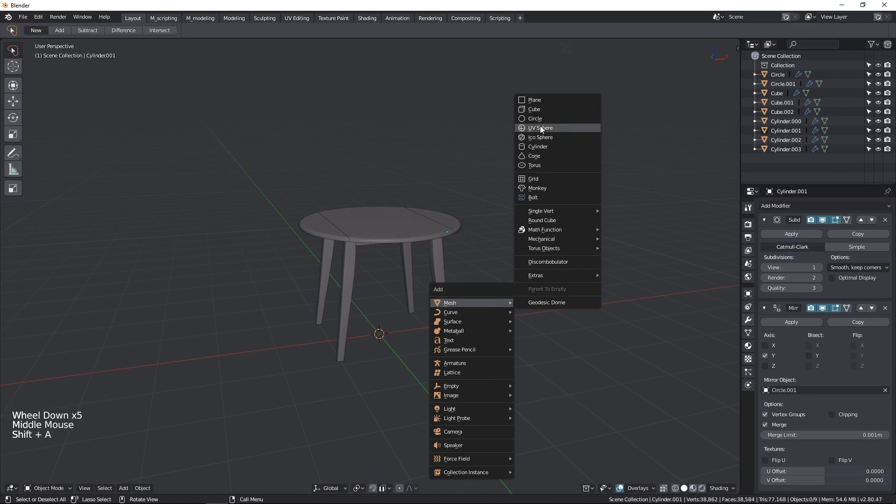
click(539, 99)
key(s)
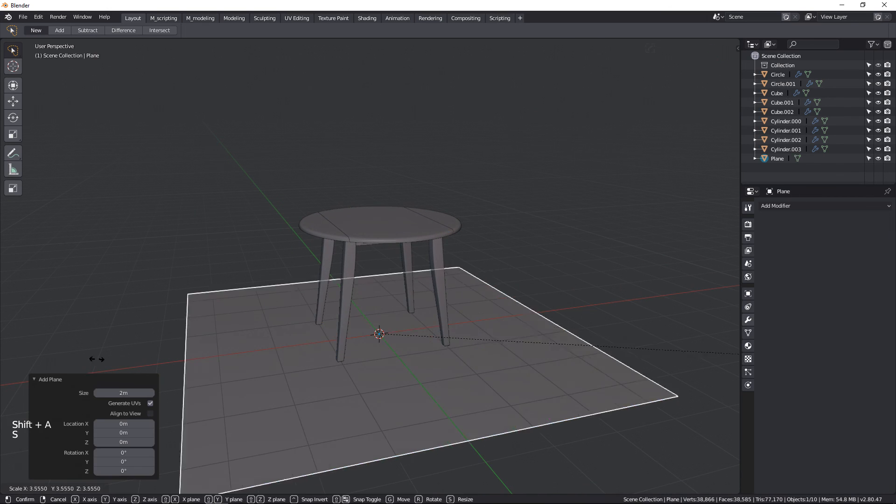
click(11, 345)
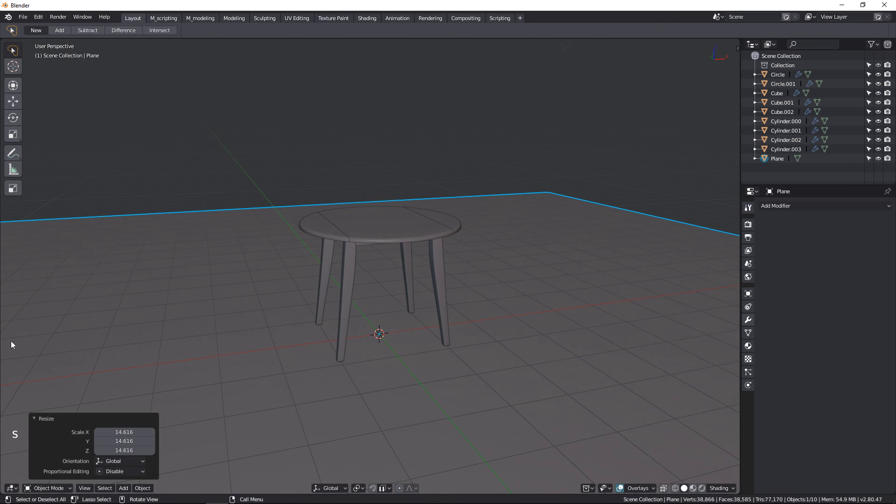
- Rotate the floor plane 45° about the Z axis
key(r)
key(z)
key(4)
key(5)
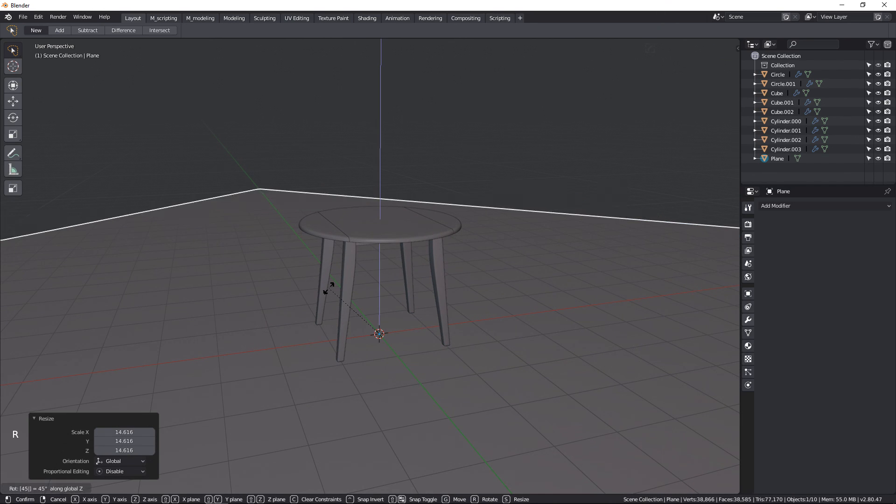
key(Return)
- Rotate the end hinge's flap-side leaf about 72.5° around the Y axis to fold the table flaps down
scroll(320, 282, up, 2)
middle_drag(320, 281, 376, 256)
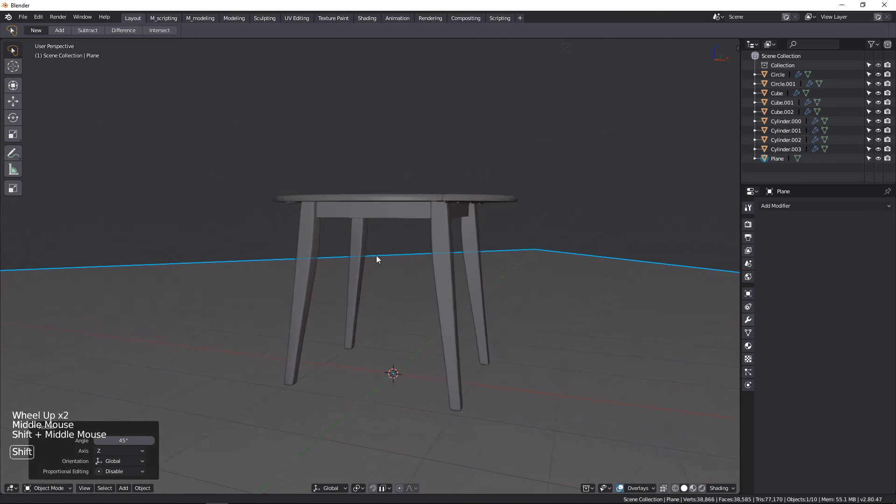
scroll(444, 198, up, 3)
click(410, 145)
click(413, 145)
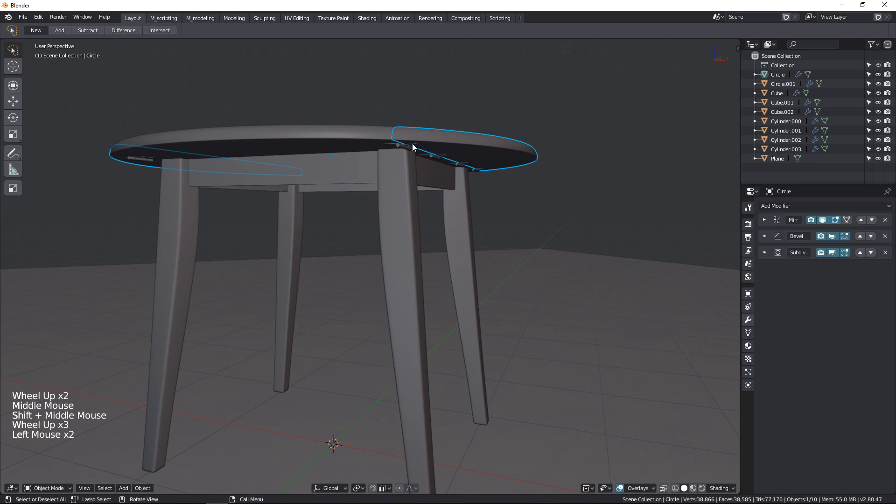
click(413, 145)
click(413, 146)
click(412, 145)
click(413, 145)
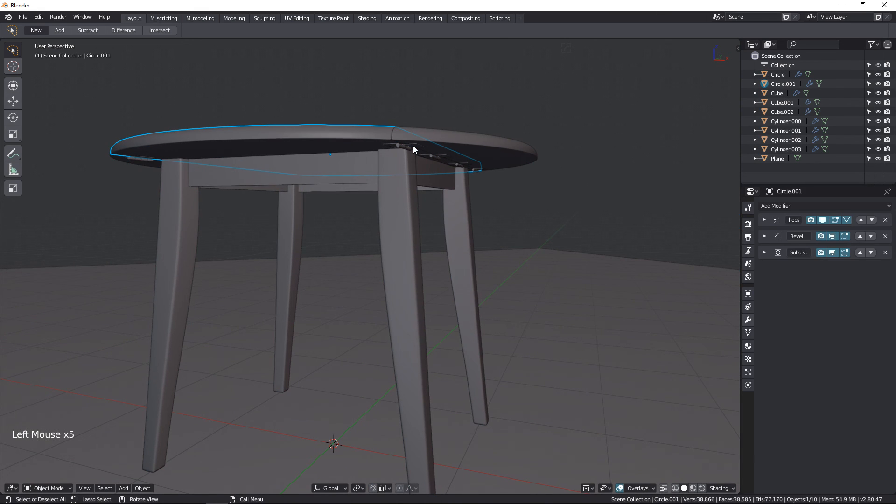
scroll(412, 145, down, 3)
middle_drag(413, 146, 456, 240)
key(r)
key(y)
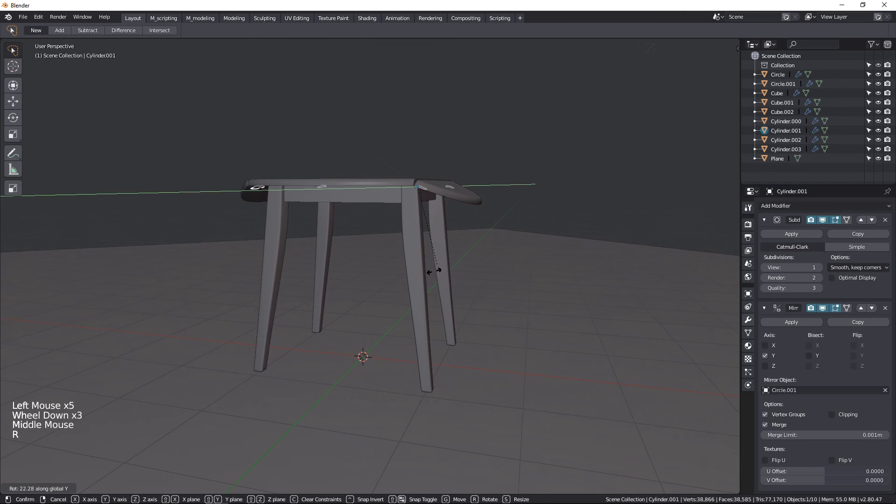
click(342, 289)
- Apply the Eevee HQ render setup to the viewport
mouse_move(342, 289)
middle_down()
mouse_move(446, 278)
mouse_move(410, 278)
mouse_move(380, 262)
mouse_move(362, 281)
mouse_move(312, 285)
mouse_move(378, 292)
middle_up()
key(alt+v)
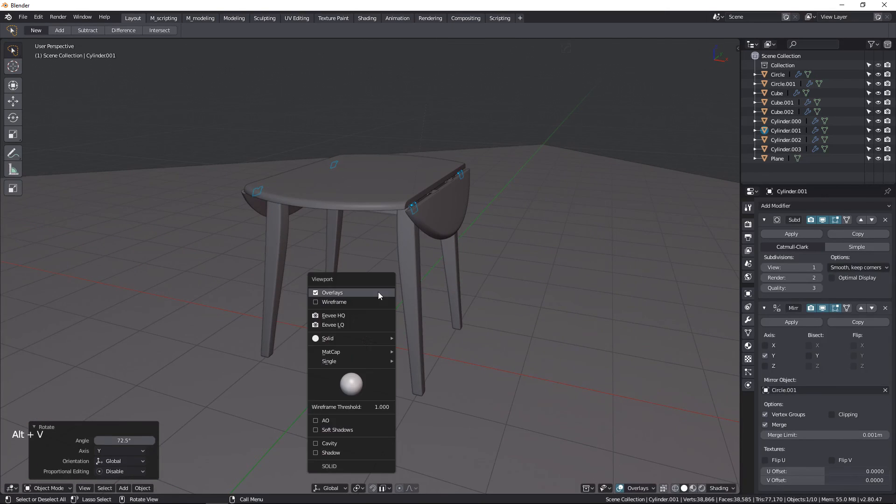
click(338, 316)
scroll(340, 310, down, 3)
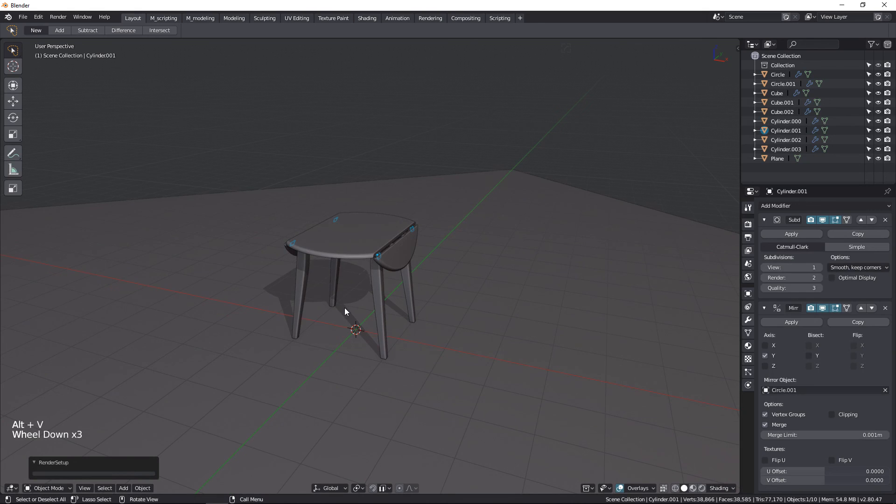
- Hide the viewport overlays and maximize the 3D view
click(620, 488)
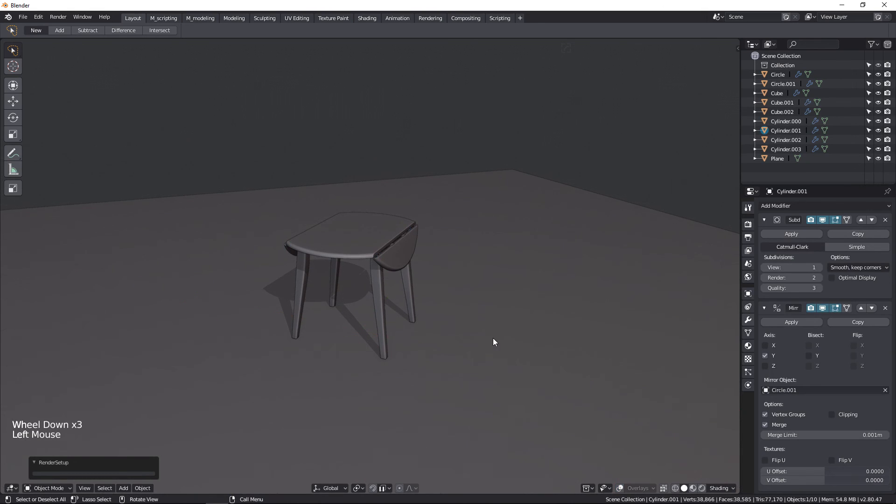
key(ctrl+Up)
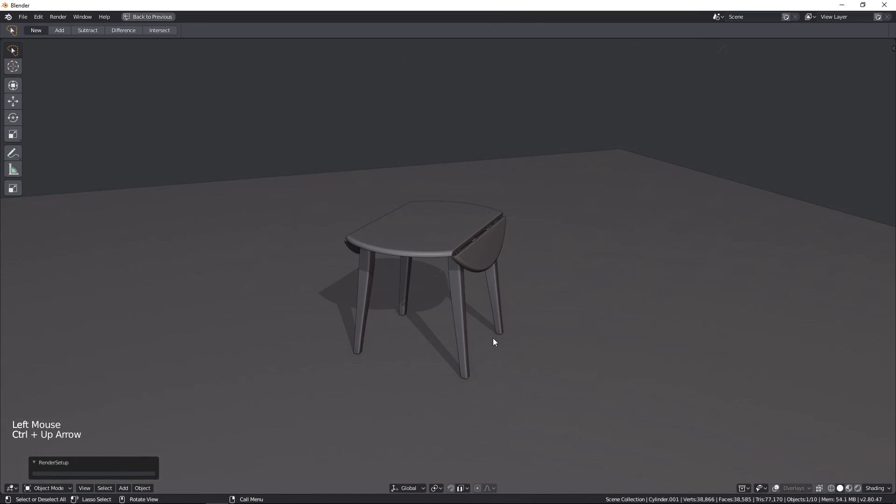
- Examine the finished table from several angles, including the hinges beneath the top and the folded flaps
scroll(404, 310, up, 2)
middle_drag(404, 310, 439, 266)
scroll(499, 234, up, 7)
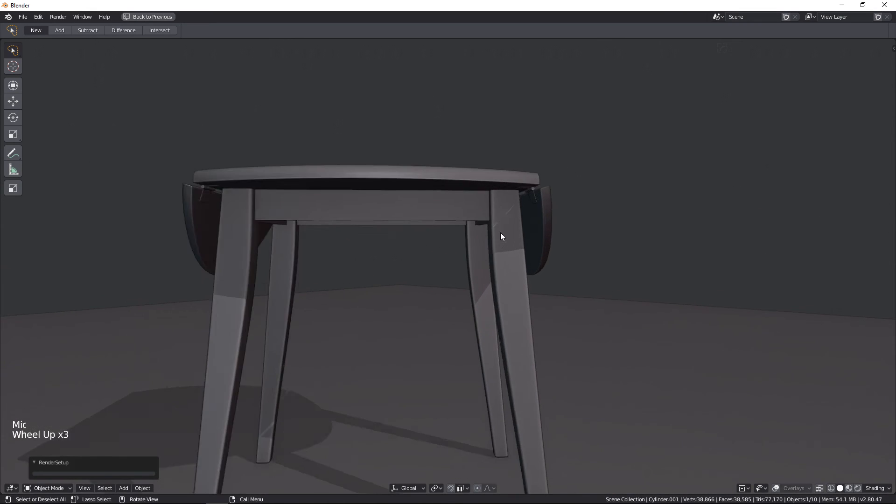
middle_drag(500, 208, 541, 194)
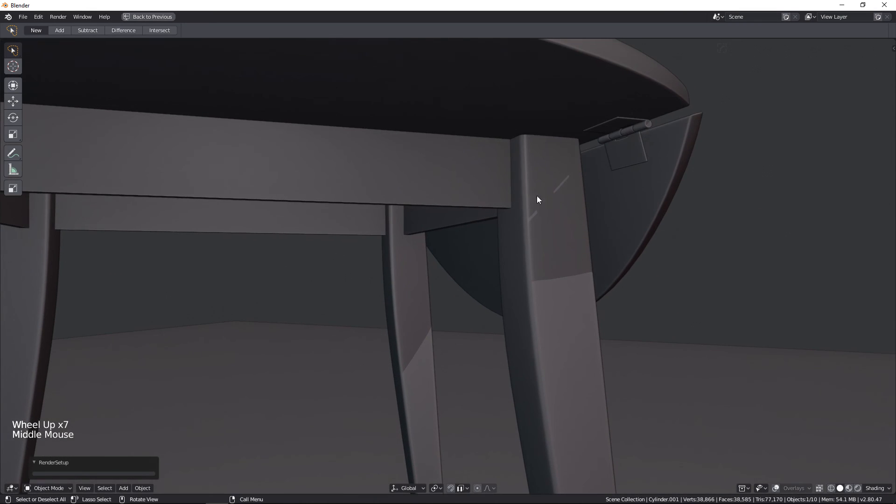
scroll(504, 278, down, 4)
middle_drag(504, 278, 393, 257)
scroll(496, 323, down, 2)
scroll(322, 292, up, 6)
scroll(314, 264, down, 2)
scroll(313, 223, down, 4)
scroll(366, 286, down, 1)
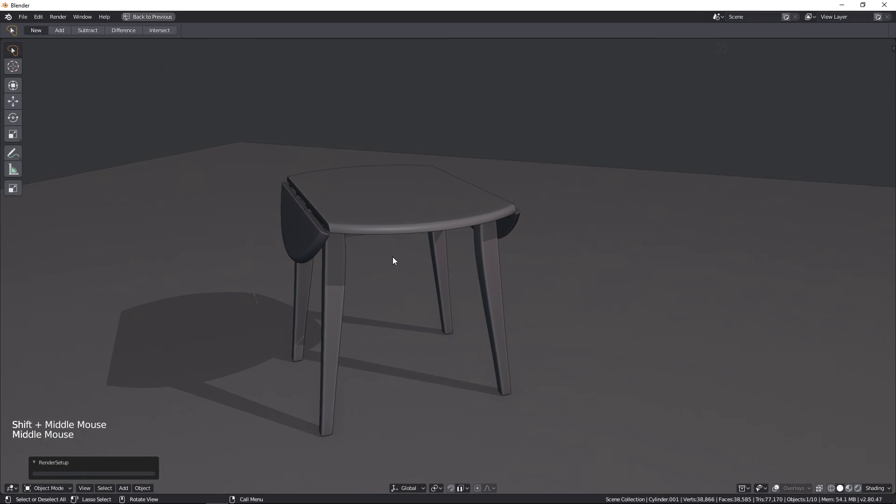
middle_drag(391, 328, 450, 249)
middle_drag(397, 204, 546, 226)
scroll(428, 262, down, 1)
scroll(420, 257, up, 1)
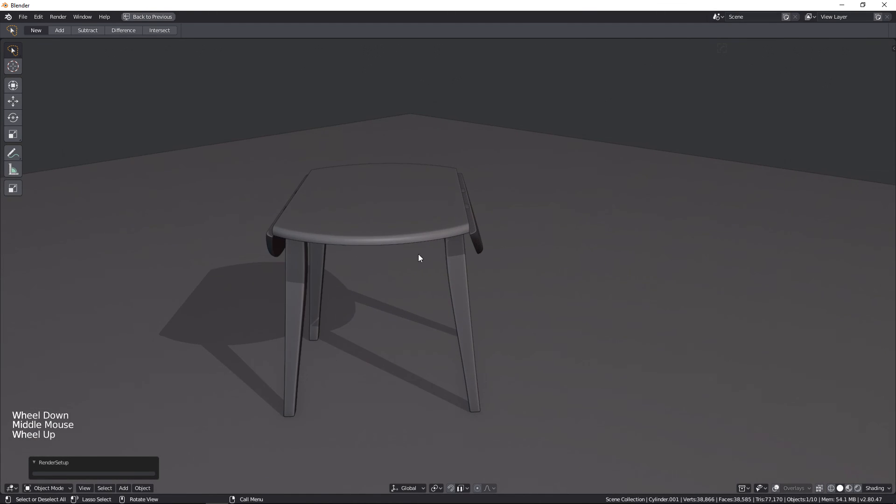
middle_drag(420, 256, 445, 238)
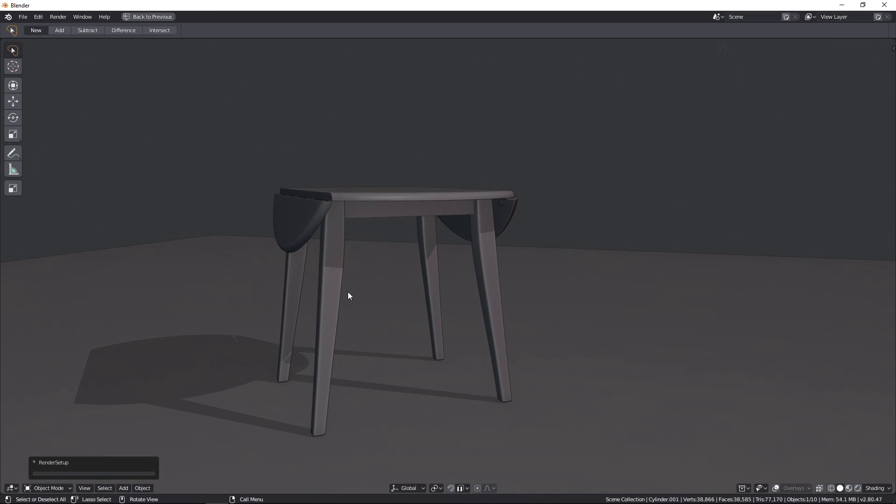